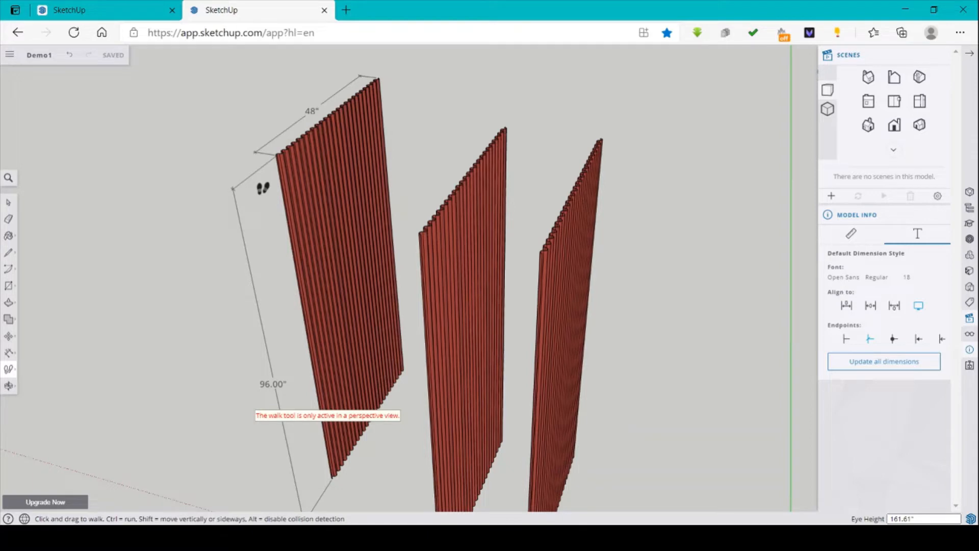
# Switch to the Chicken Barn Word document and examine the corrugated profile detail and the 48" overall length drawing.
pyautogui.press('space')
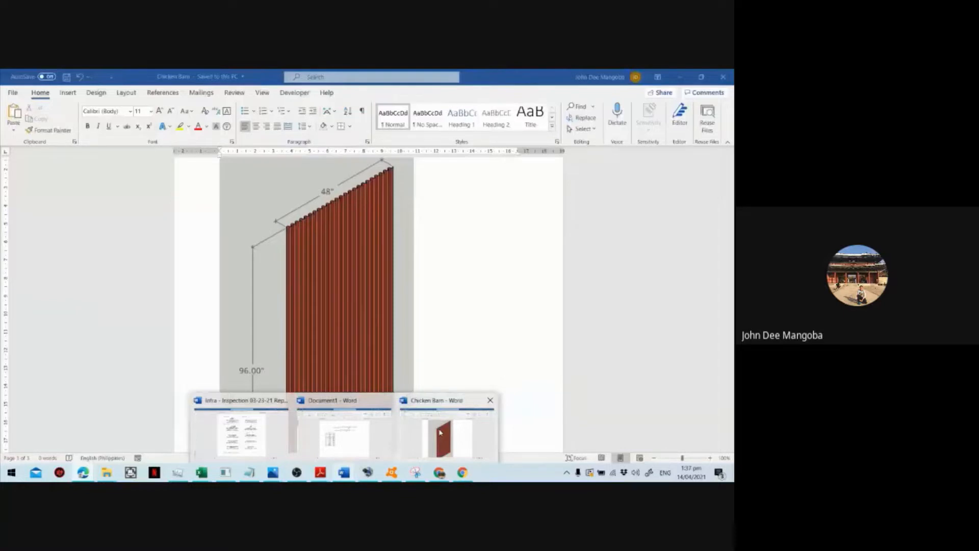
pyautogui.click(346, 434)
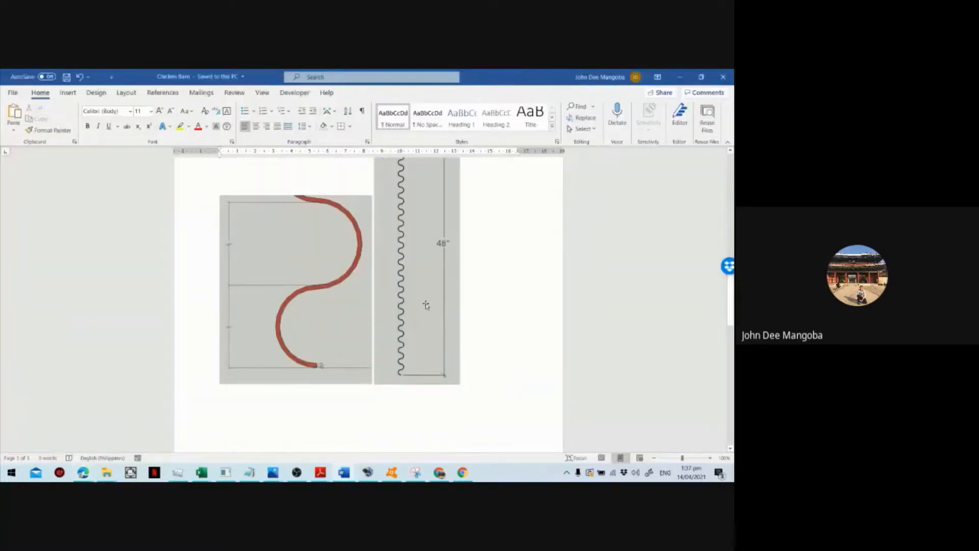
pyautogui.scroll(2, 381, 391)
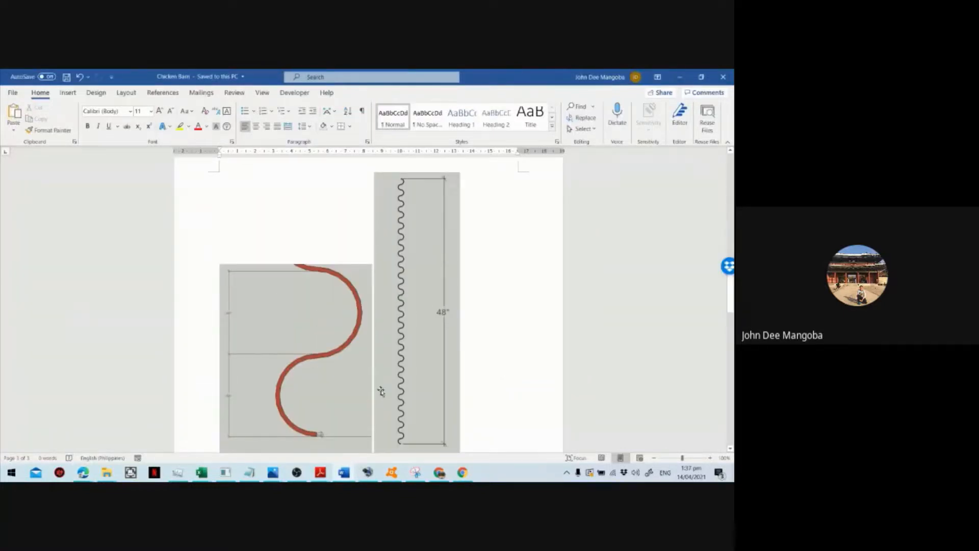
pyautogui.scroll(-2, 381, 391)
pyautogui.scroll(4, 410, 378)
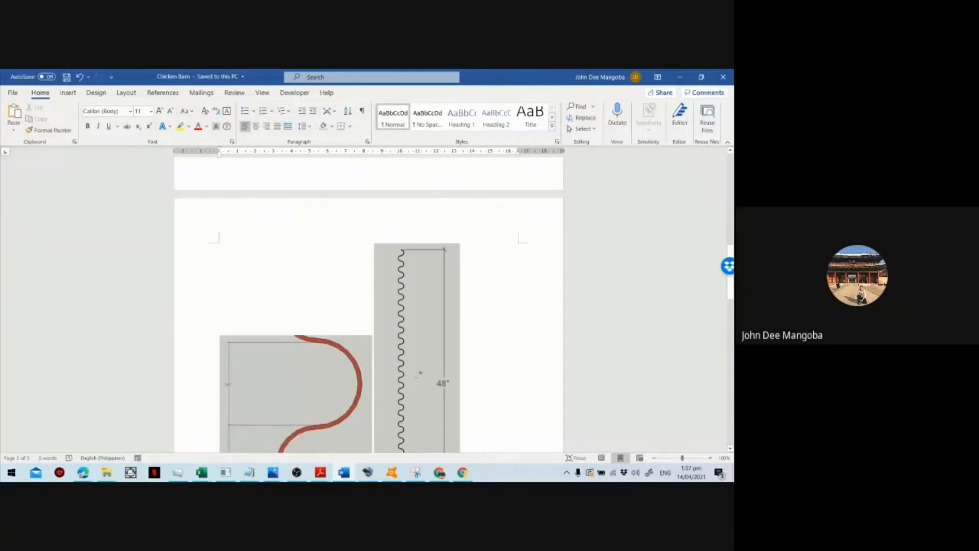
pyautogui.scroll(-4, 406, 380)
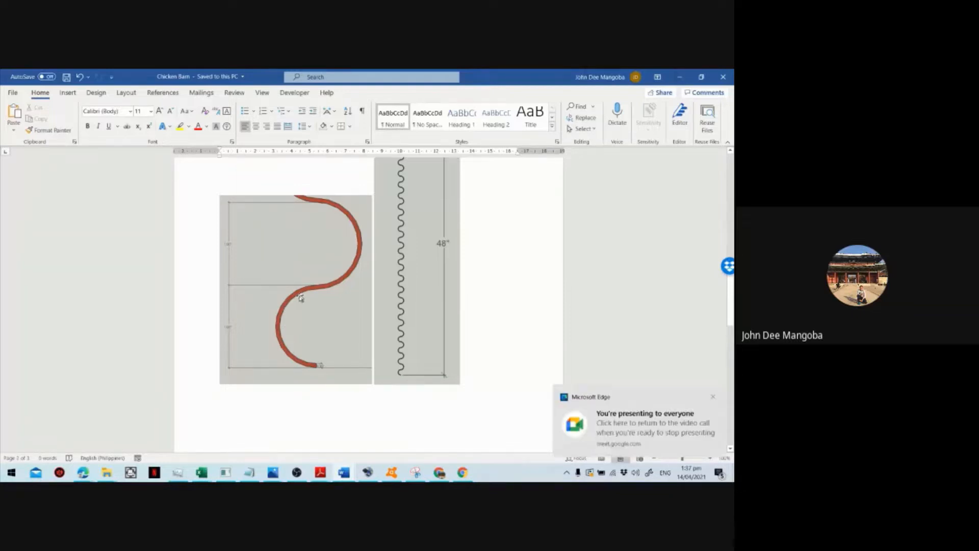
# Switch back to SketchUp and show the corrugated panels from the top in parallel projection.
pyautogui.hotkey('alt', 'Tab')
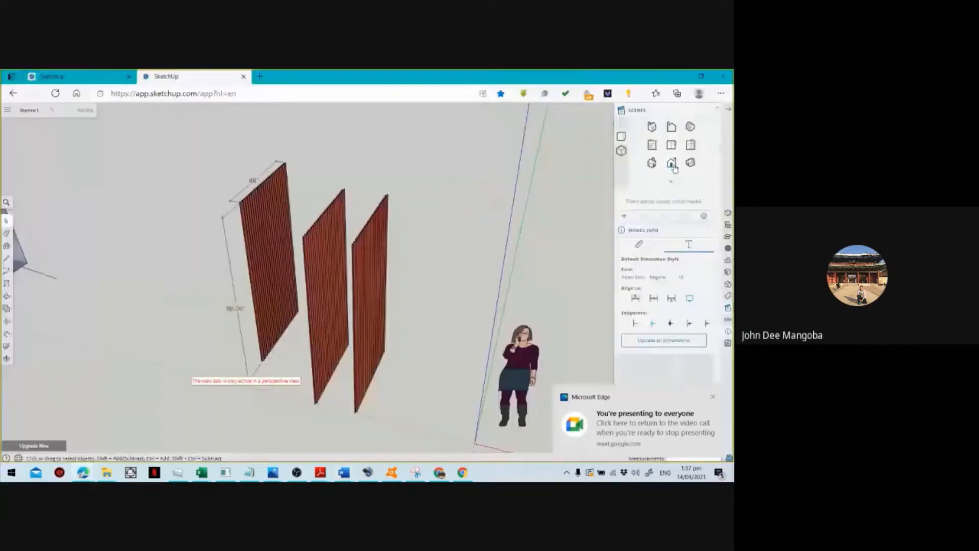
pyautogui.click(672, 145)
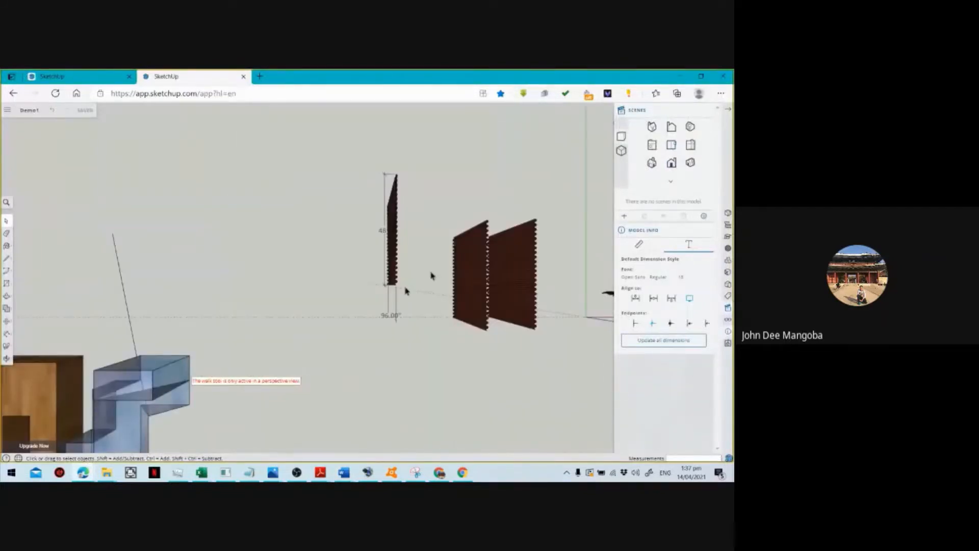
pyautogui.click(621, 151)
pyautogui.scroll(3, 291, 314)
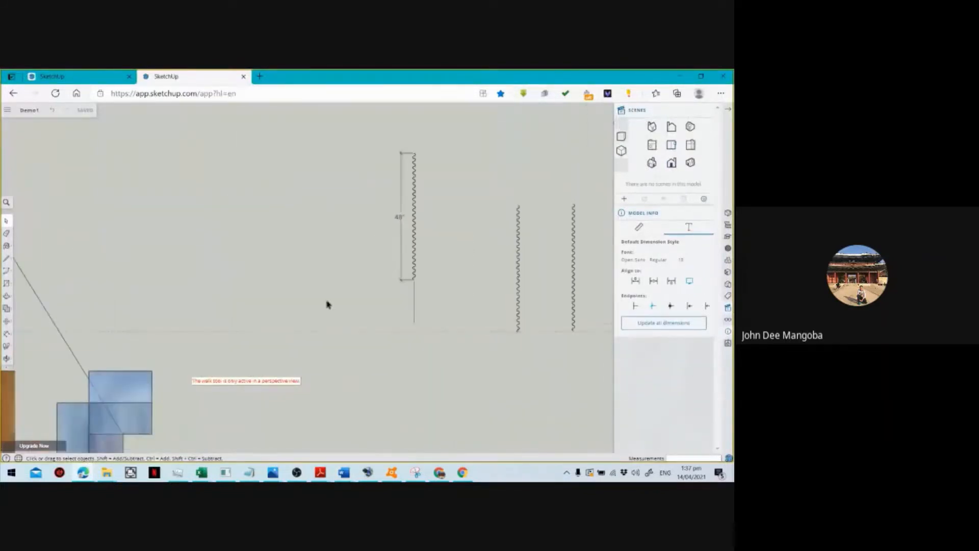
pyautogui.click(7, 274)
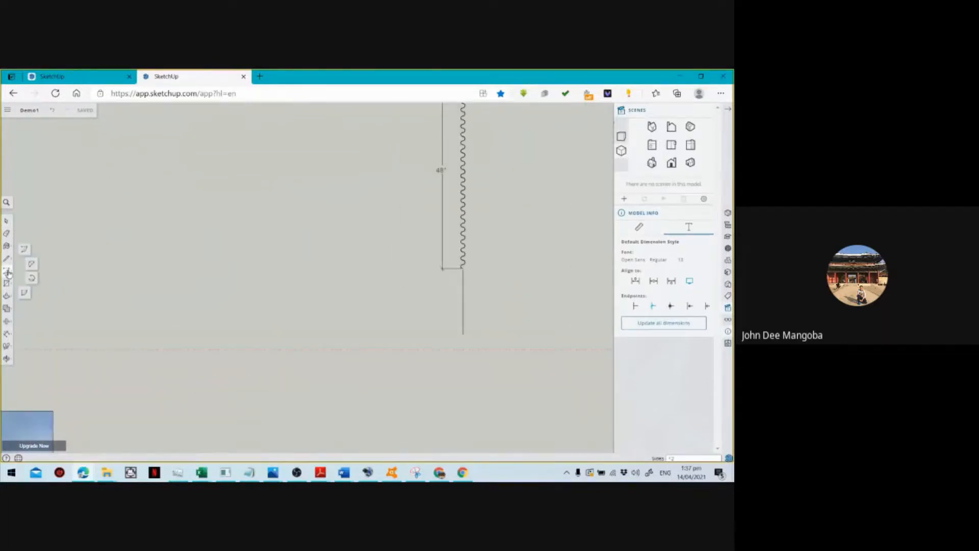
pyautogui.click(31, 277)
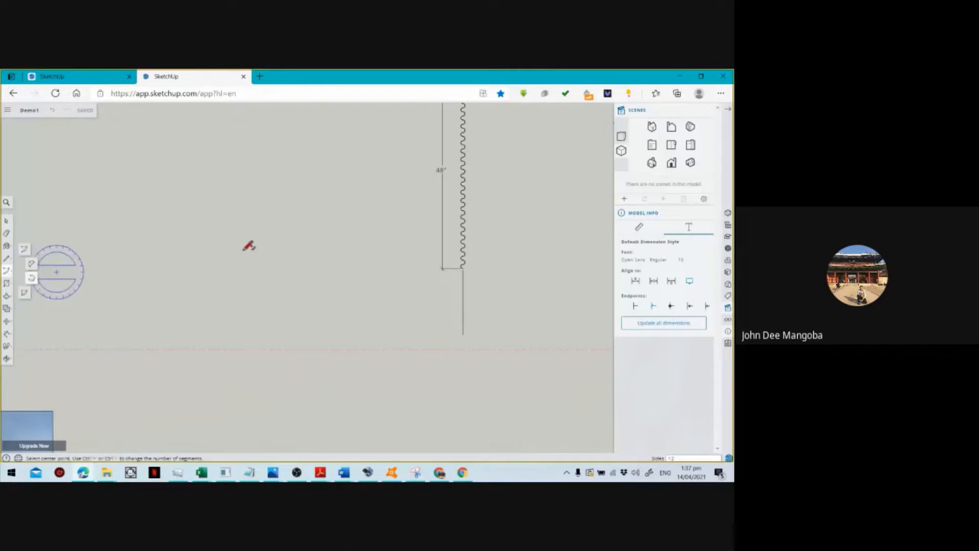
pyautogui.press('space')
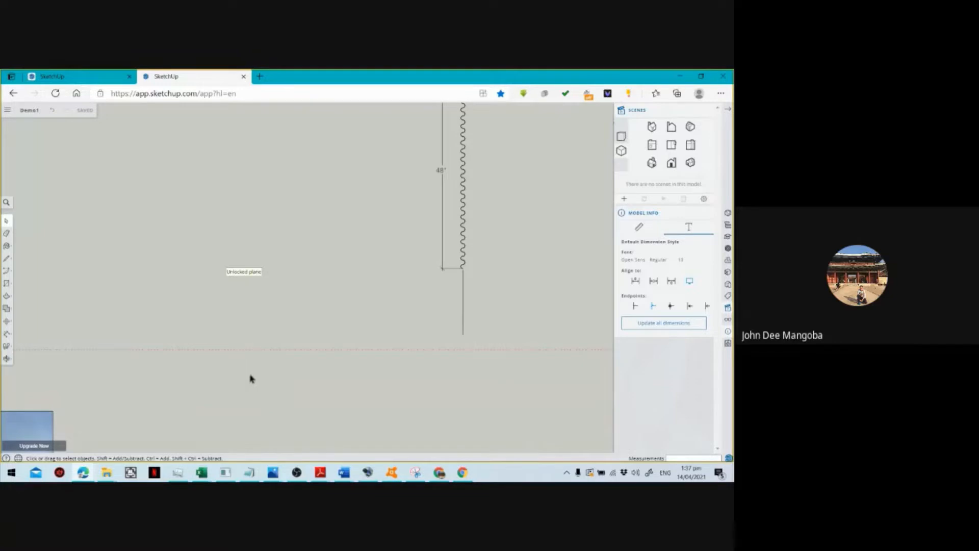
# Draw a half-circle 2-point arc with a 1" chord along the red axis in the empty area beside the 48" panel.
pyautogui.press('a')
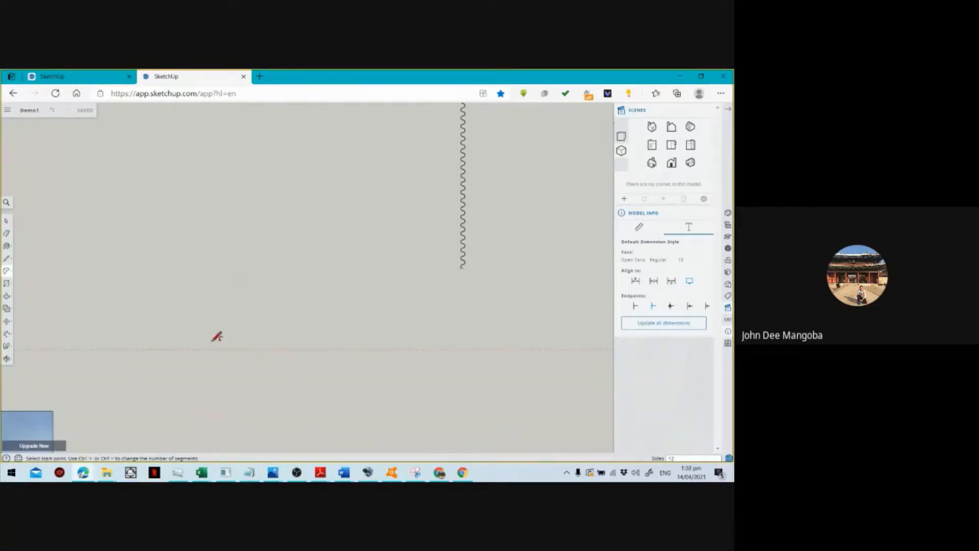
pyautogui.click(184, 288)
pyautogui.click(185, 288)
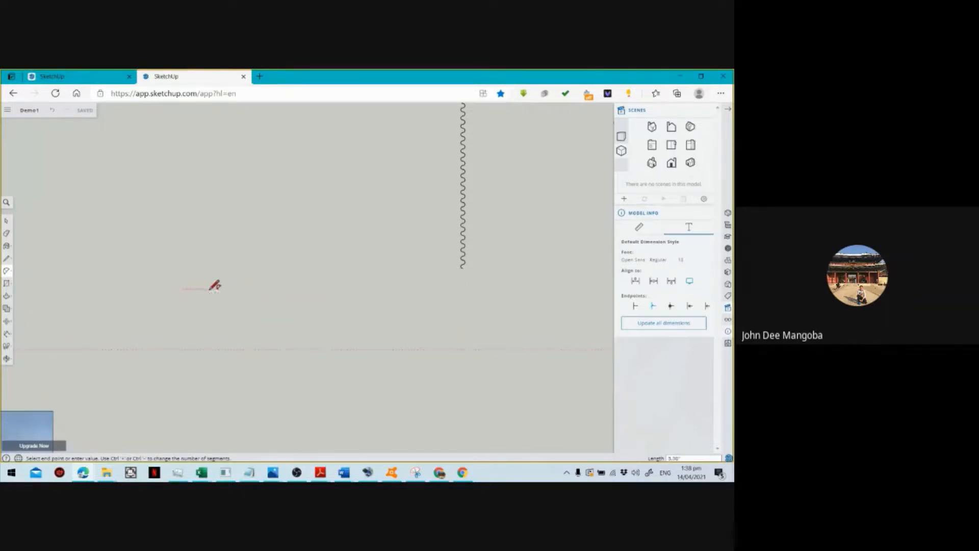
pyautogui.write('1')
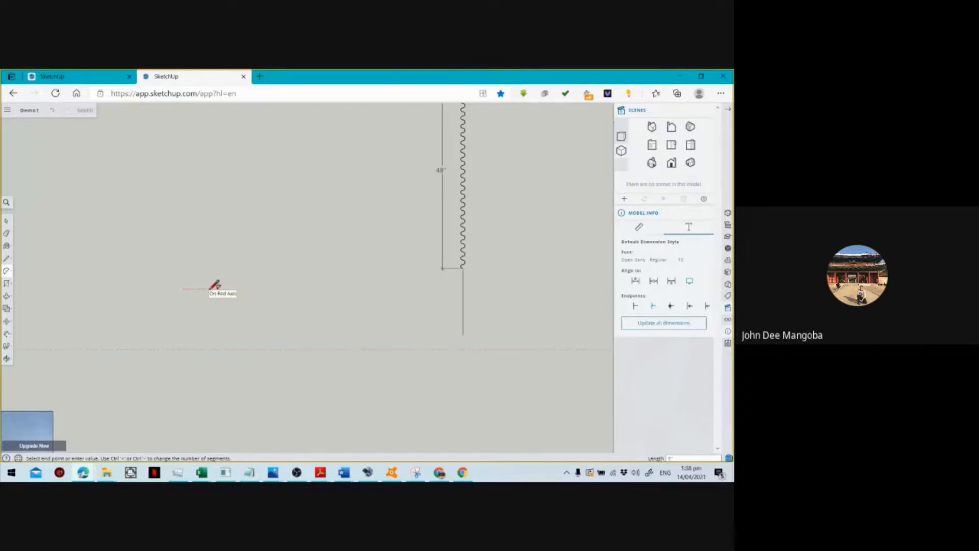
pyautogui.press('Return')
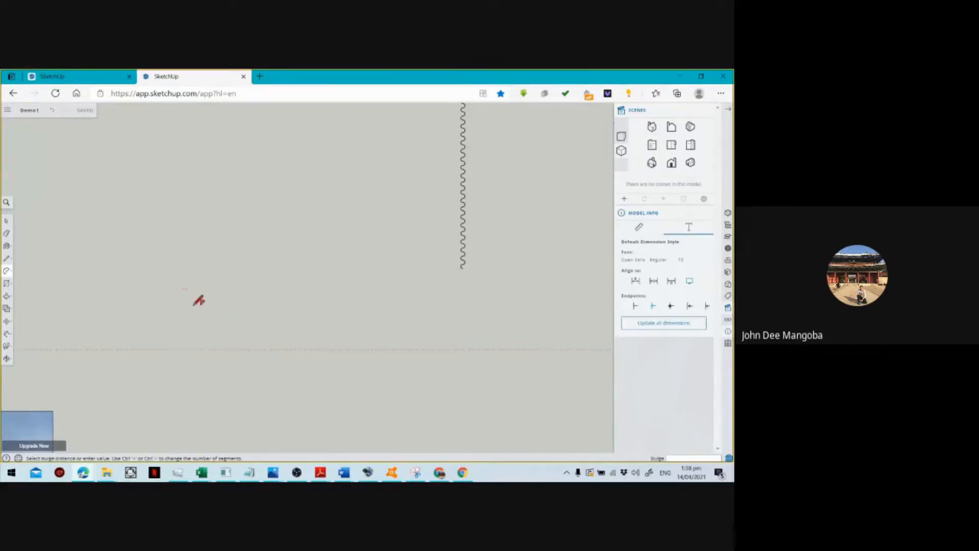
pyautogui.scroll(1, 186, 297)
pyautogui.scroll(2, 186, 297)
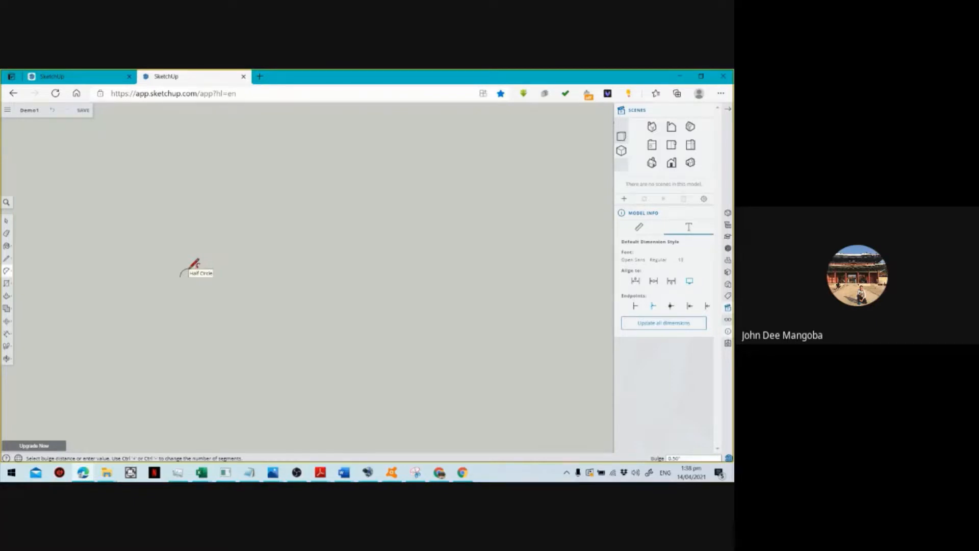
pyautogui.click(194, 264)
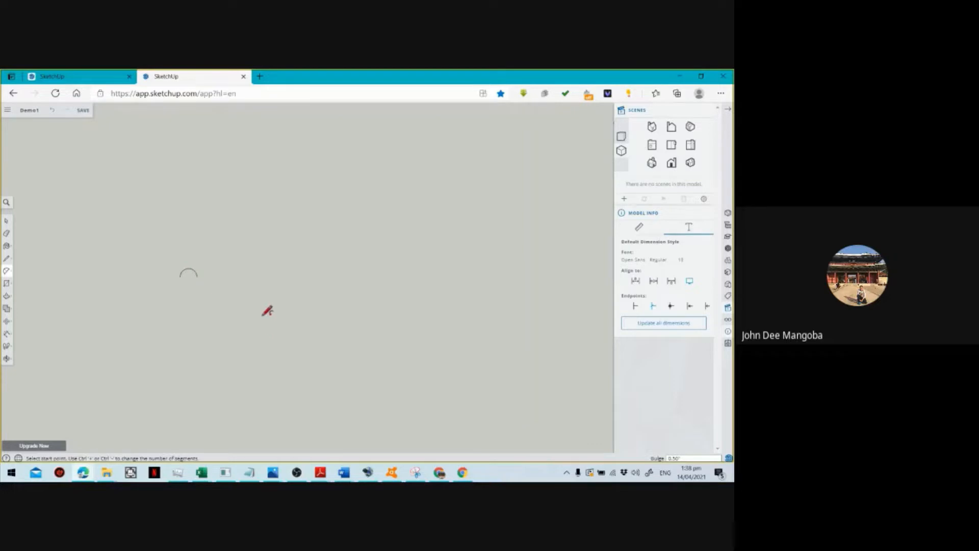
# Draw a second half circle with a 1" chord from the first arc's end, bulging the opposite way to form an S-curve.
pyautogui.click(197, 277)
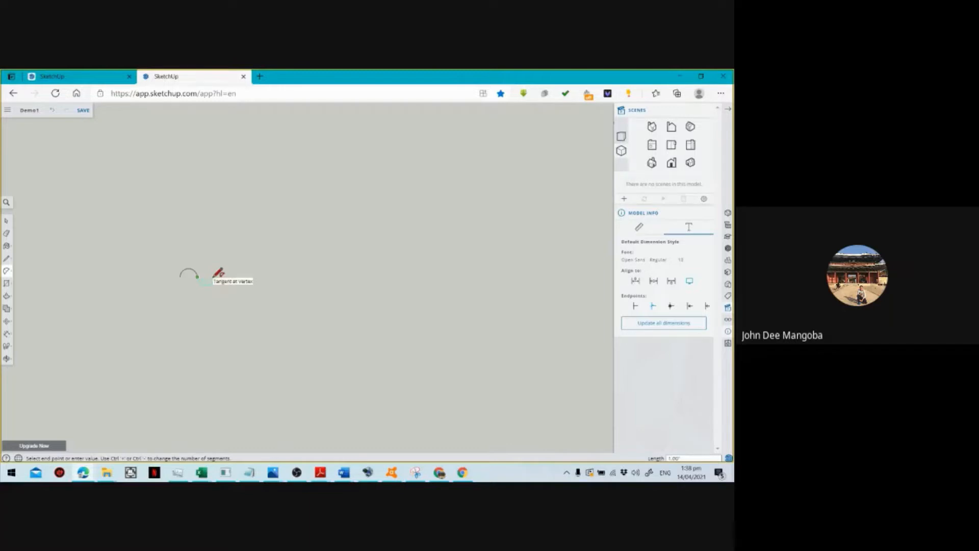
pyautogui.write('5')
pyautogui.press('Return')
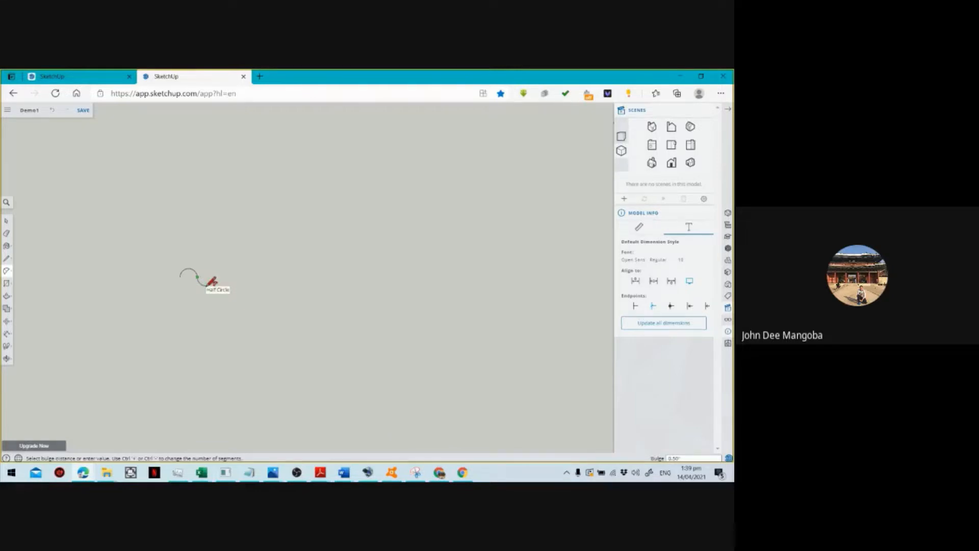
pyautogui.click(211, 282)
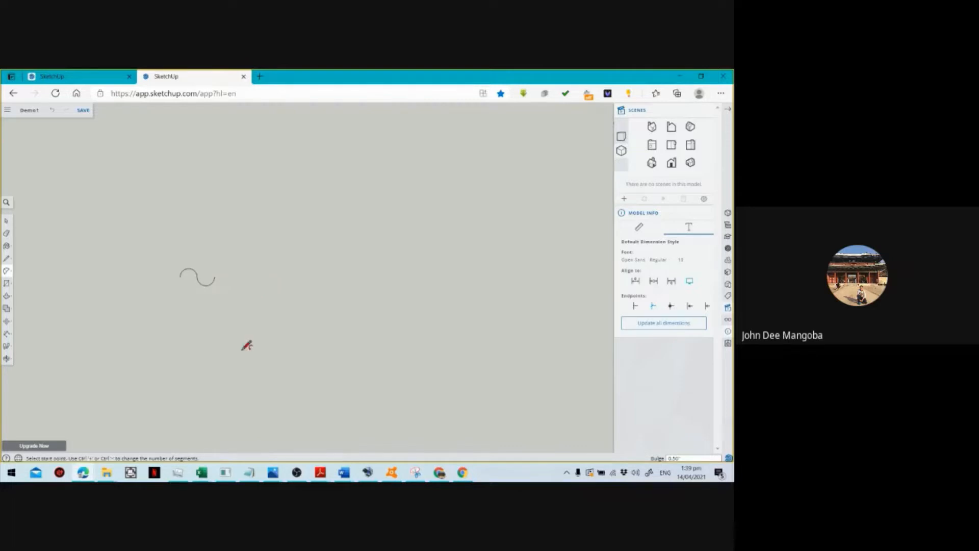
pyautogui.scroll(-3, 159, 319)
pyautogui.scroll(-2, 159, 318)
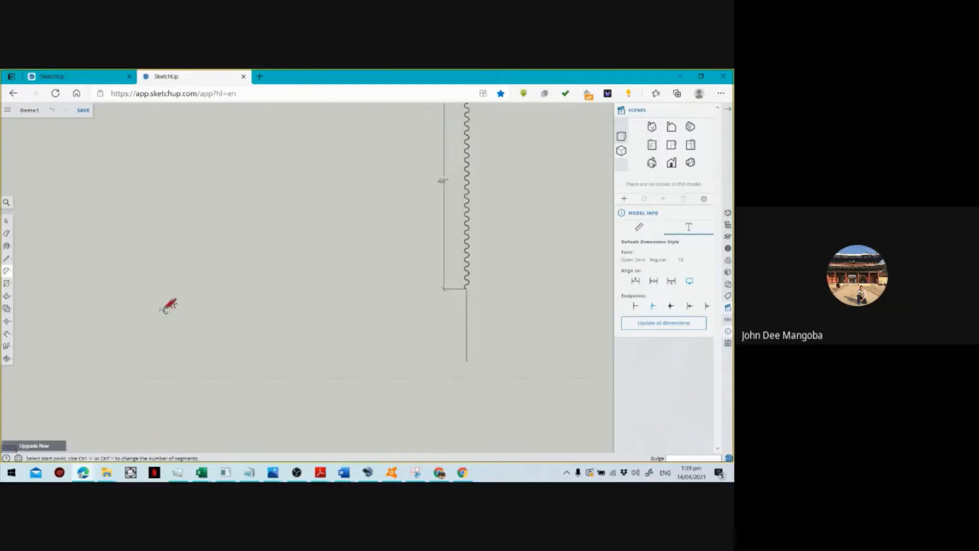
pyautogui.hotkey('ctrl', 'z')
pyautogui.press('space')
pyautogui.moveTo(129, 292); pyautogui.dragTo(203, 343)
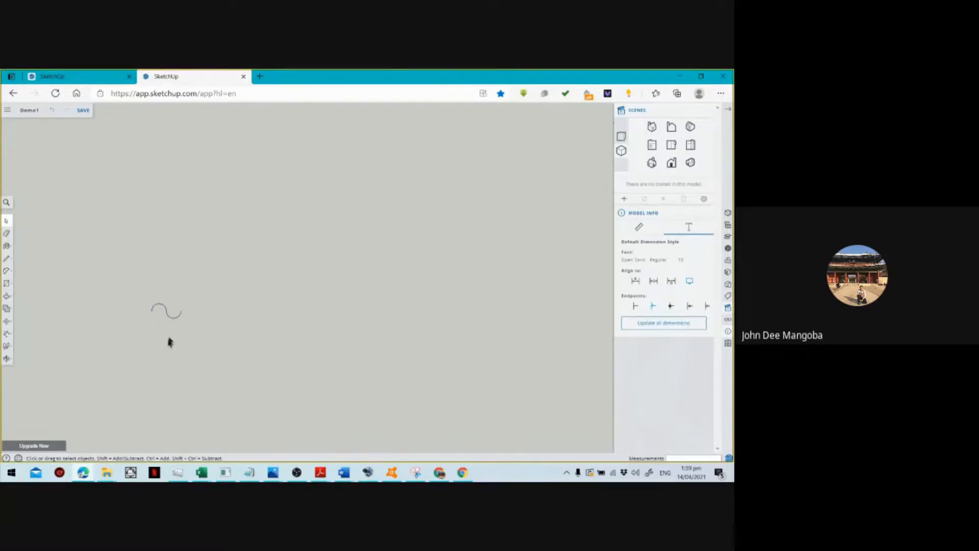
pyautogui.scroll(-6, 183, 334)
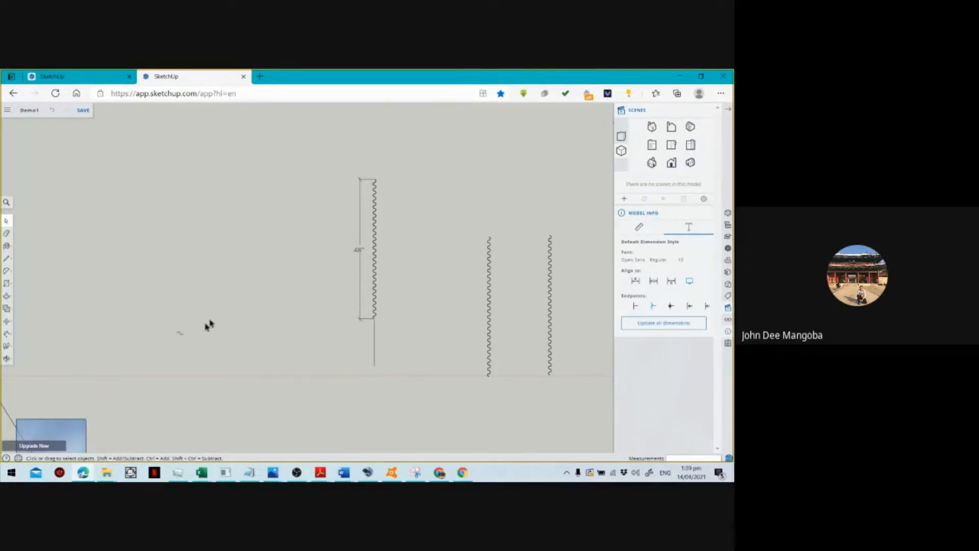
pyautogui.scroll(2, 193, 333)
pyautogui.scroll(2, 186, 339)
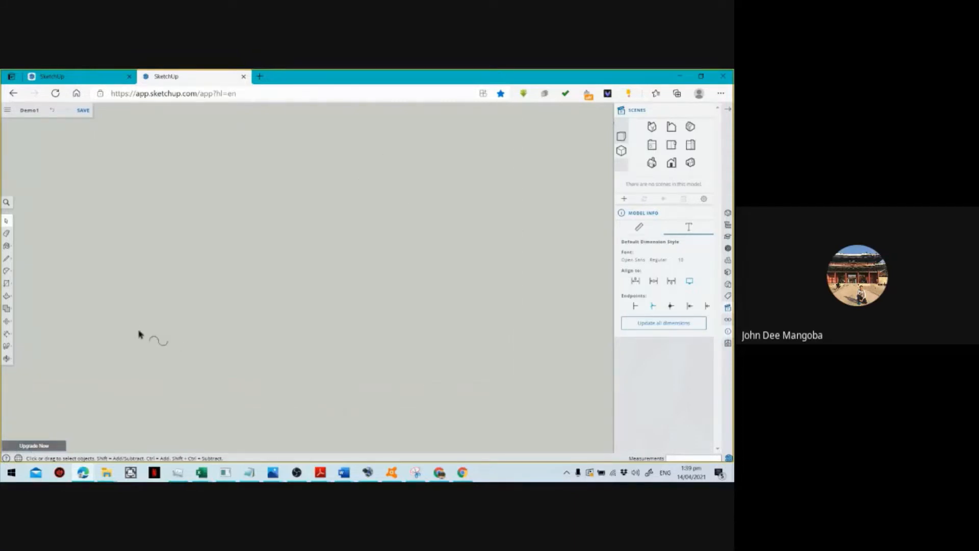
# Copy the S-curve and place three separate copies of it in the empty area beside the original.
pyautogui.moveTo(127, 319); pyautogui.dragTo(180, 367)
pyautogui.hotkey('ctrl', 'v')
pyautogui.click(205, 358)
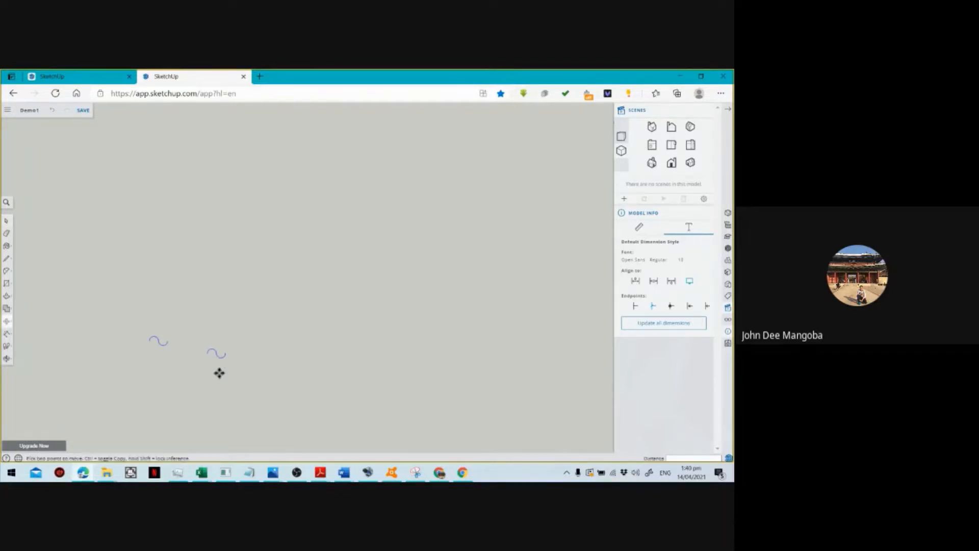
pyautogui.hotkey('ctrl', 'v')
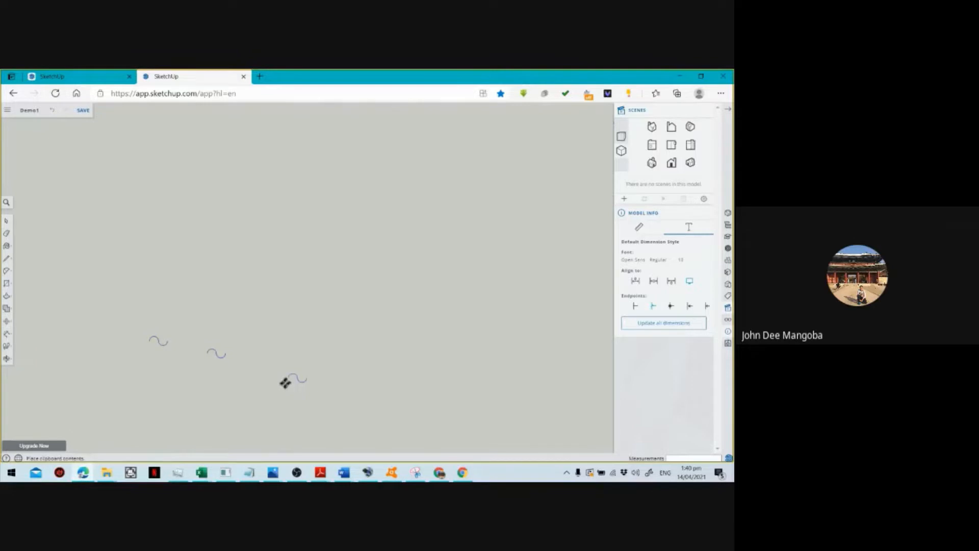
pyautogui.click(286, 383)
pyautogui.hotkey('ctrl', 'v')
pyautogui.click(240, 380)
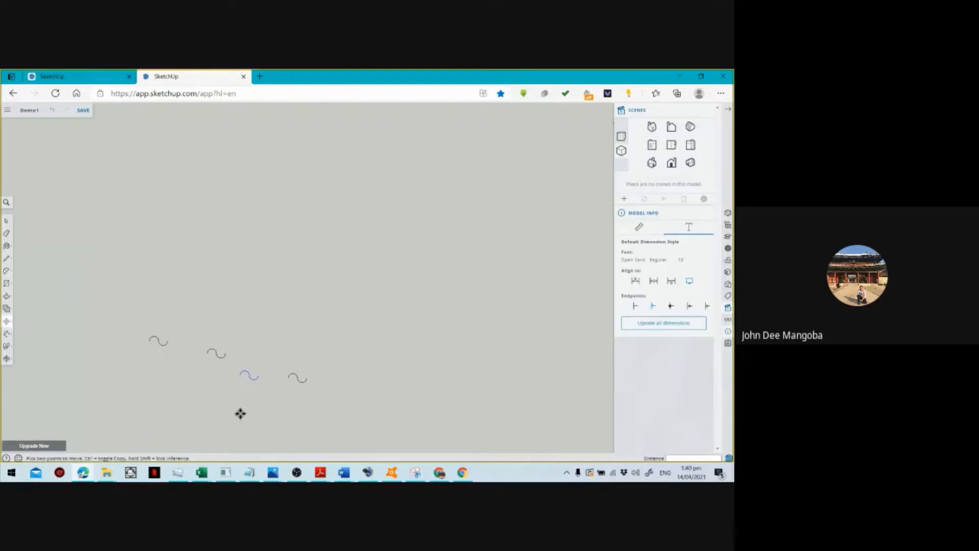
pyautogui.press('space')
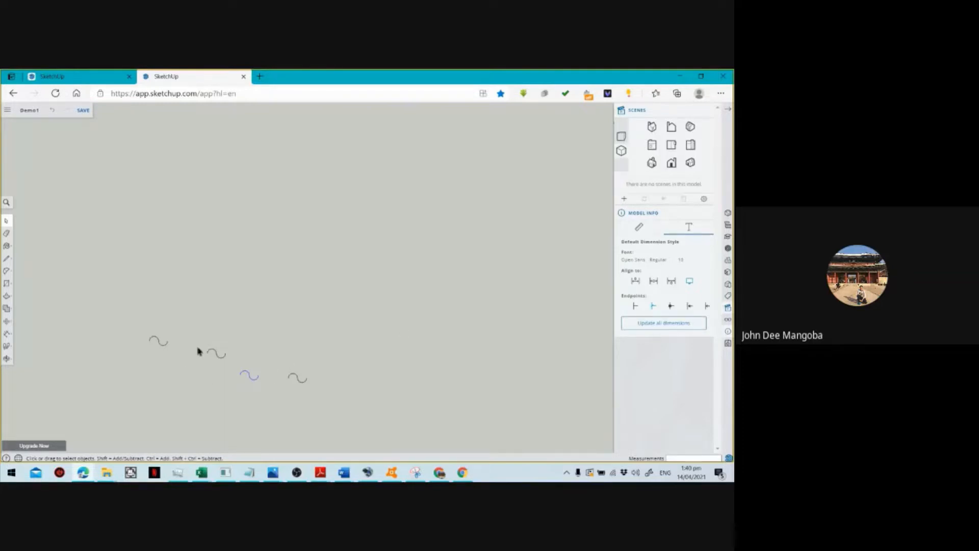
# Move the nearest S-curve copy by its starting endpoint onto the free end of the original S-curve.
pyautogui.moveTo(200, 339); pyautogui.dragTo(238, 375)
pyautogui.press('m')
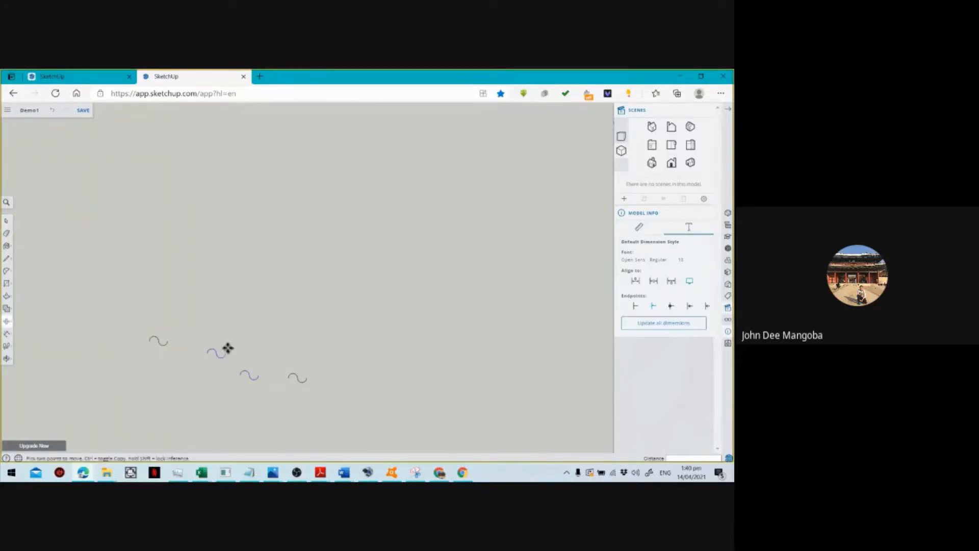
pyautogui.scroll(4, 199, 378)
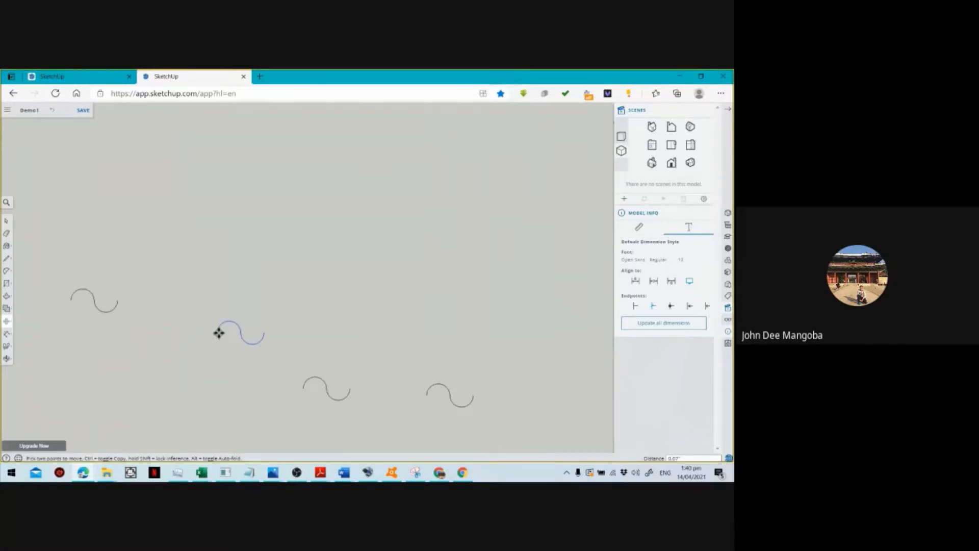
pyautogui.click(218, 333)
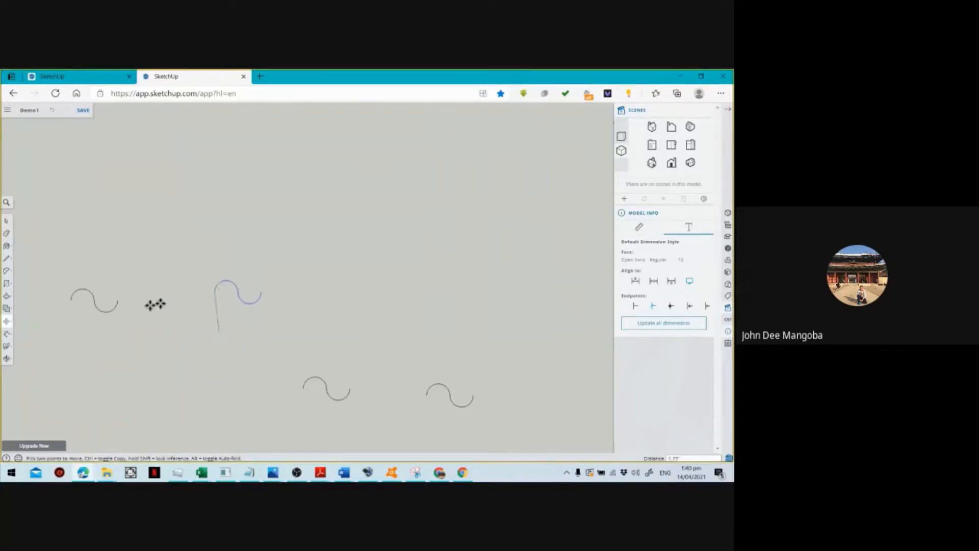
pyautogui.click(119, 301)
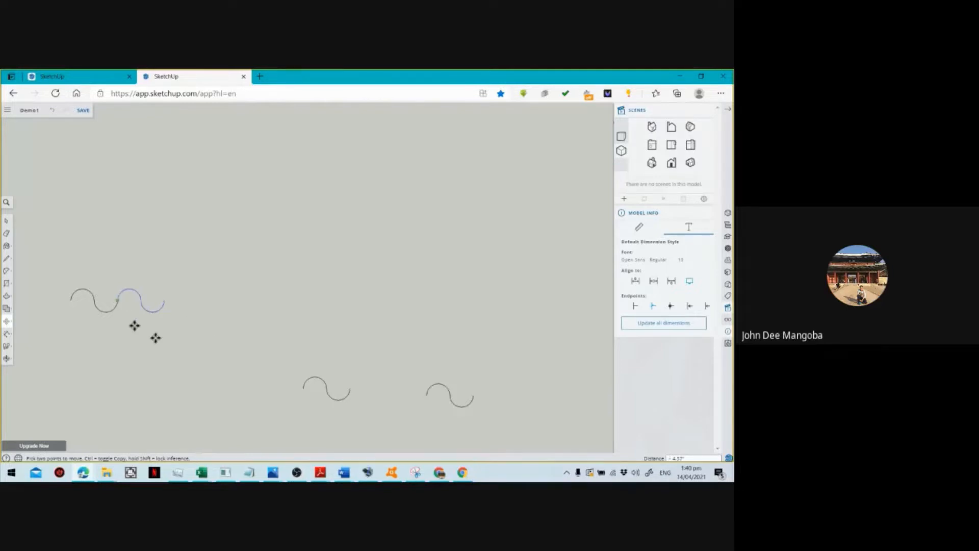
pyautogui.press('space')
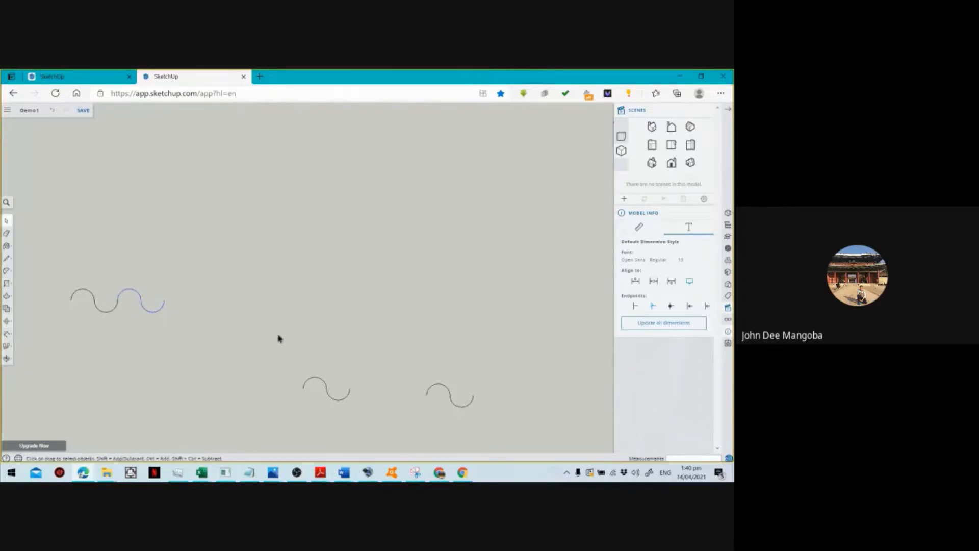
# Move the nearer of the two loose S-curve copies by its starting endpoint onto the free end of the two-wave chain.
pyautogui.moveTo(278, 338); pyautogui.dragTo(365, 431)
pyautogui.press('m')
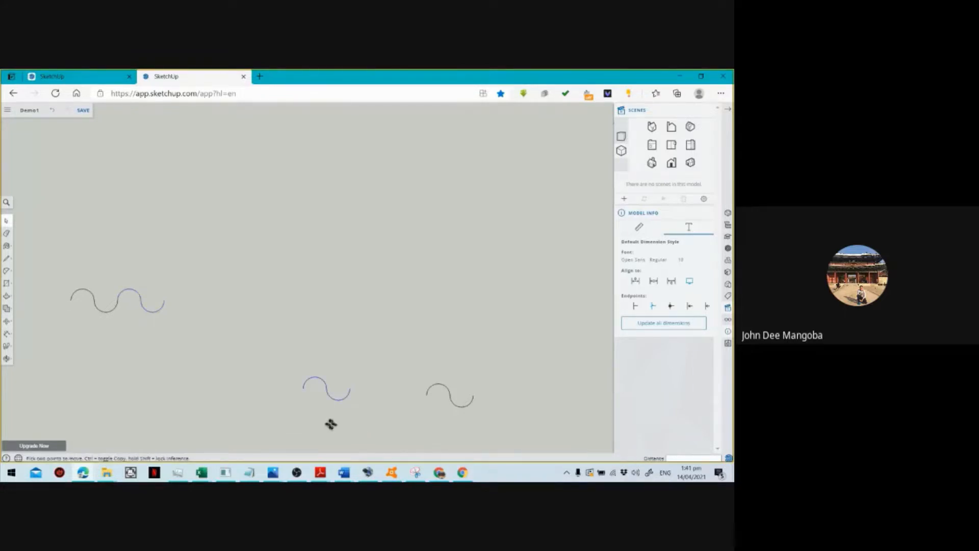
pyautogui.click(303, 389)
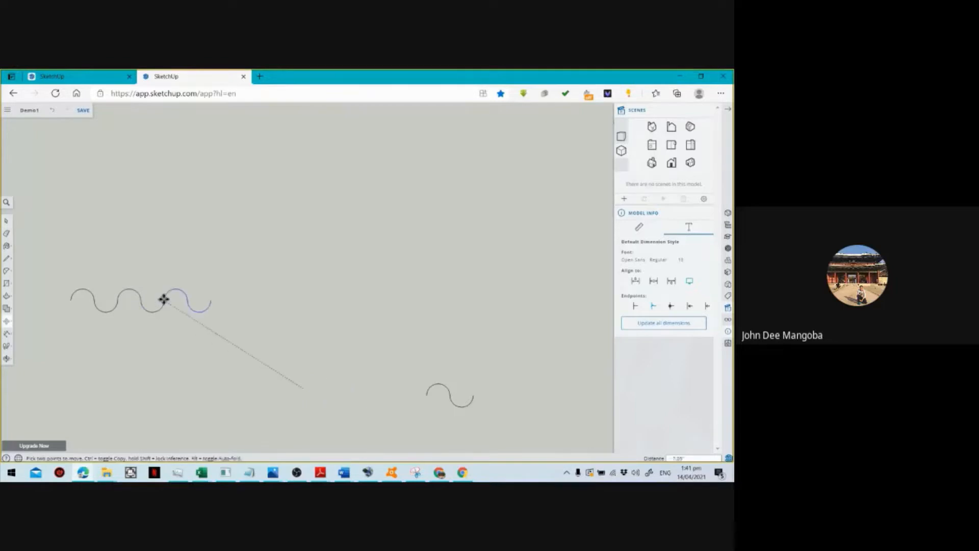
pyautogui.click(164, 300)
# Switch to the two Google Meet calls to read their chat messages, and return to the SketchUp model.
pyautogui.hotkey('alt', 'Tab')
pyautogui.press('Tab')
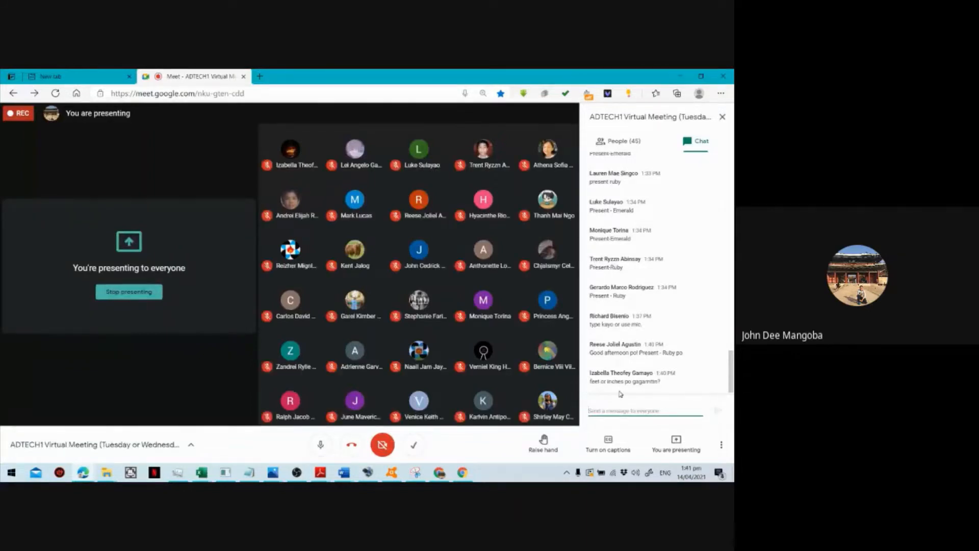
pyautogui.hotkey('alt', 'Tab')
pyautogui.press('Tab')
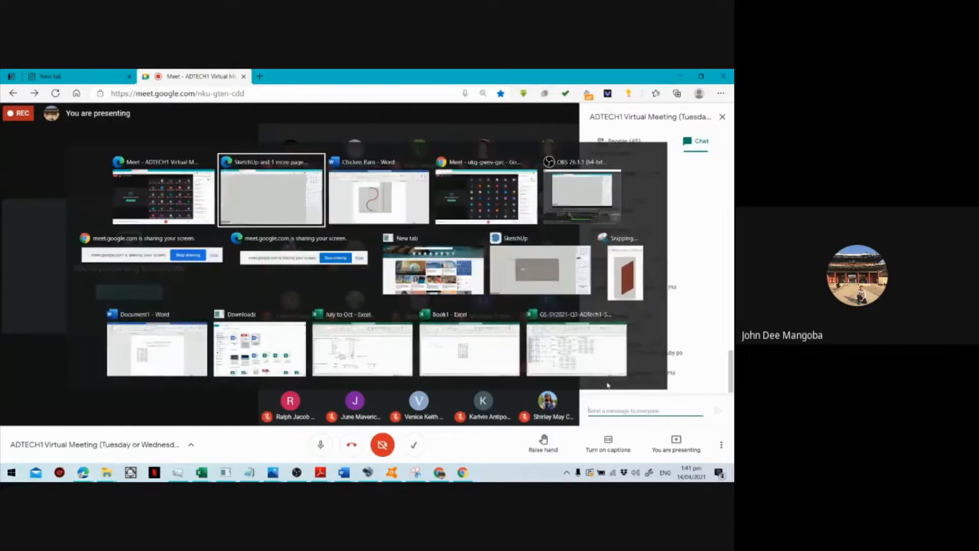
pyautogui.hotkey('alt', 'Tab')
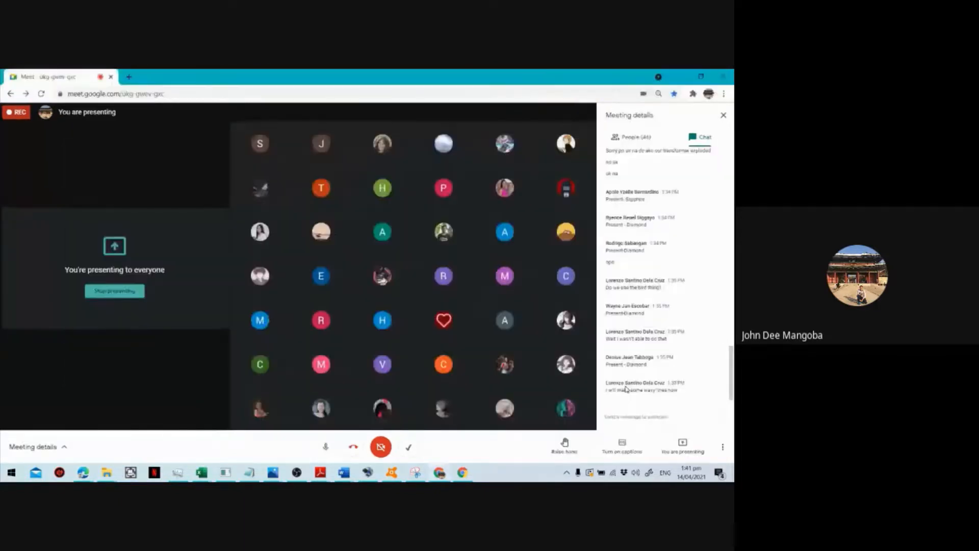
pyautogui.hotkey('alt', 'Tab')
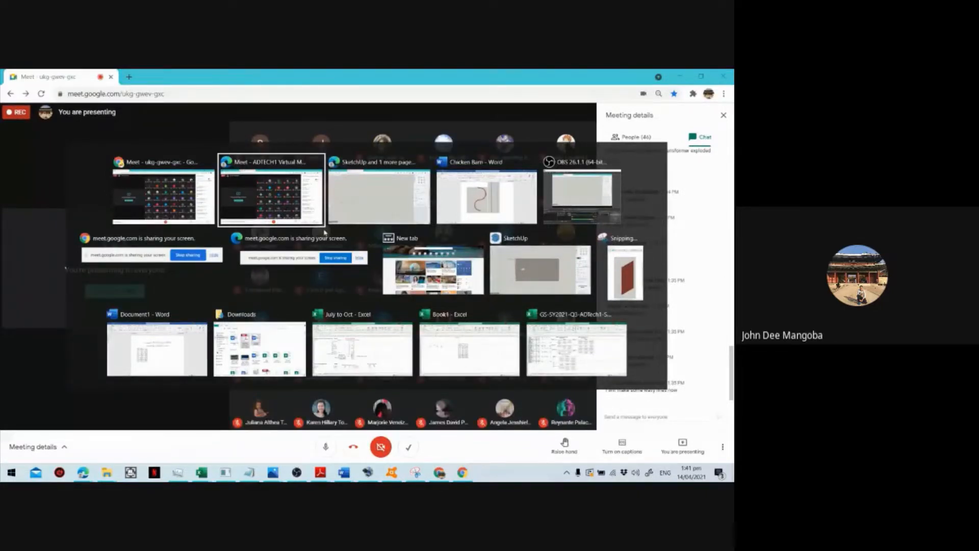
pyautogui.hotkey('alt', 'Tab')
# Move the last loose S-curve copy by its starting endpoint onto the free end of the three-wave chain.
pyautogui.press('space')
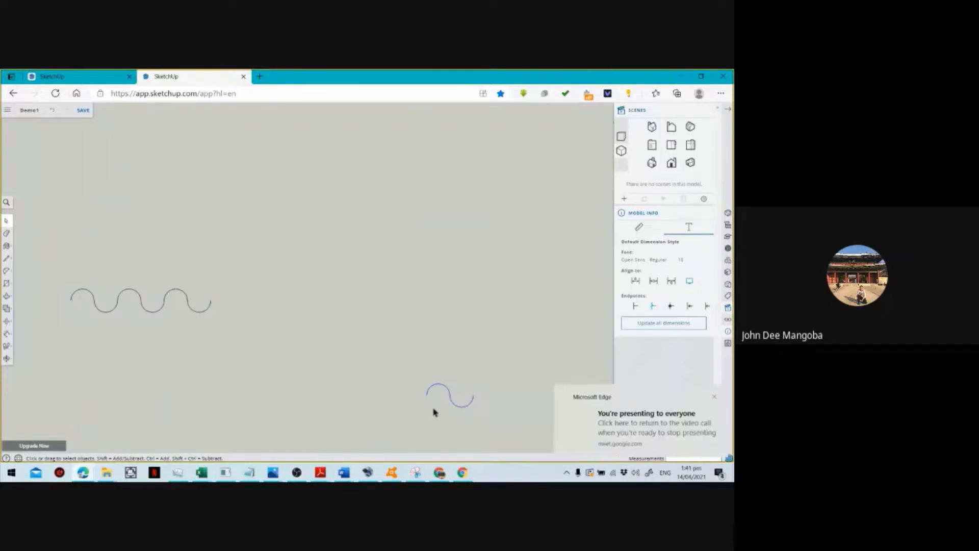
pyautogui.press('m')
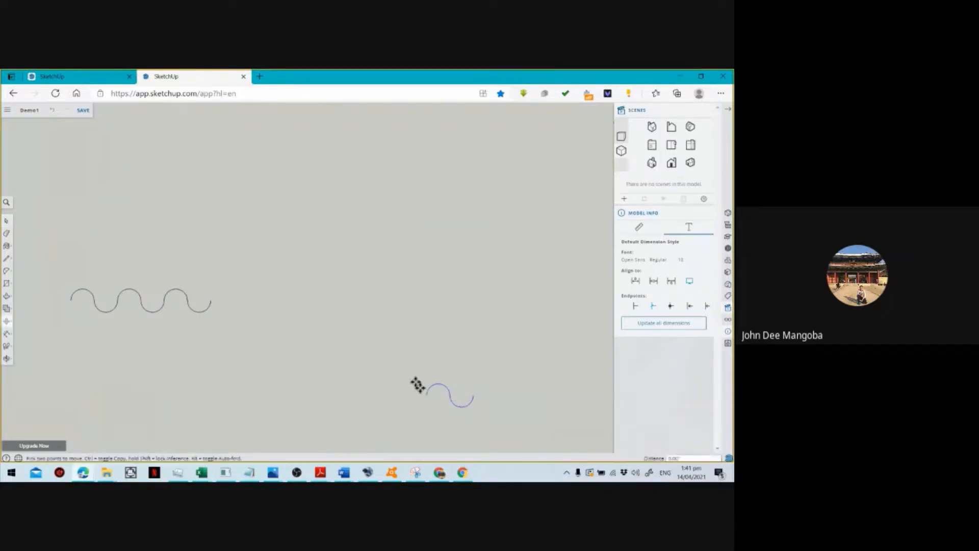
pyautogui.click(427, 394)
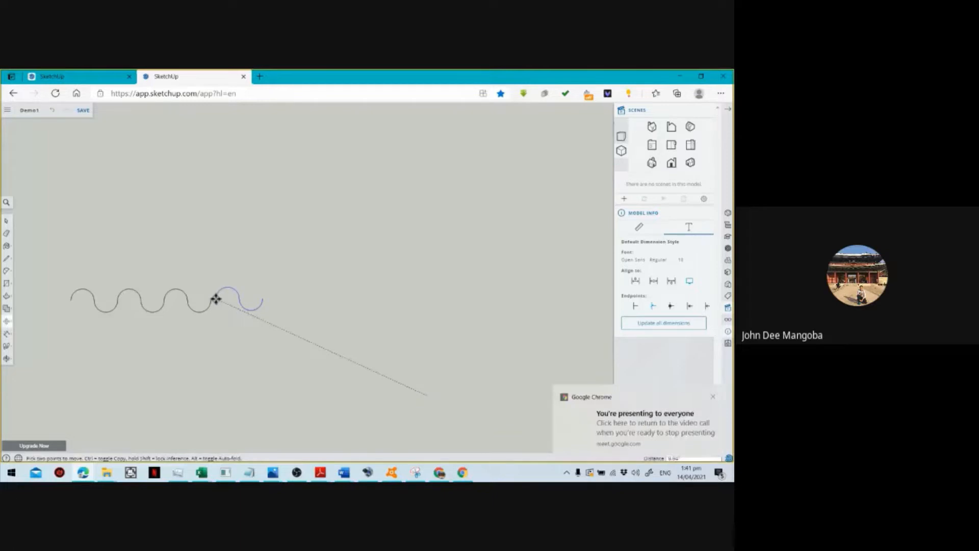
pyautogui.click(211, 300)
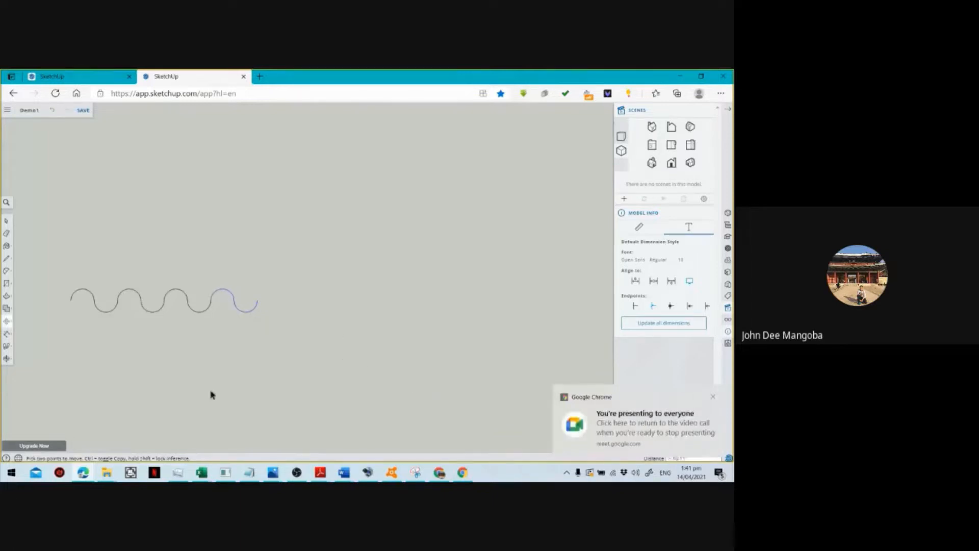
pyautogui.press('space')
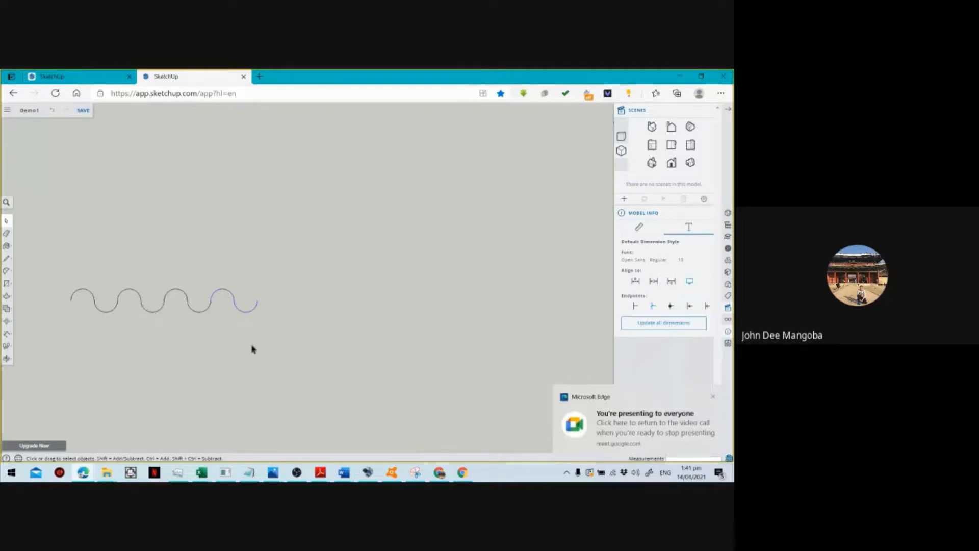
# Copy the whole four-wave chain and place five separate copies in the empty area beside it, four in a row and one beneath.
pyautogui.scroll(-5, 173, 341)
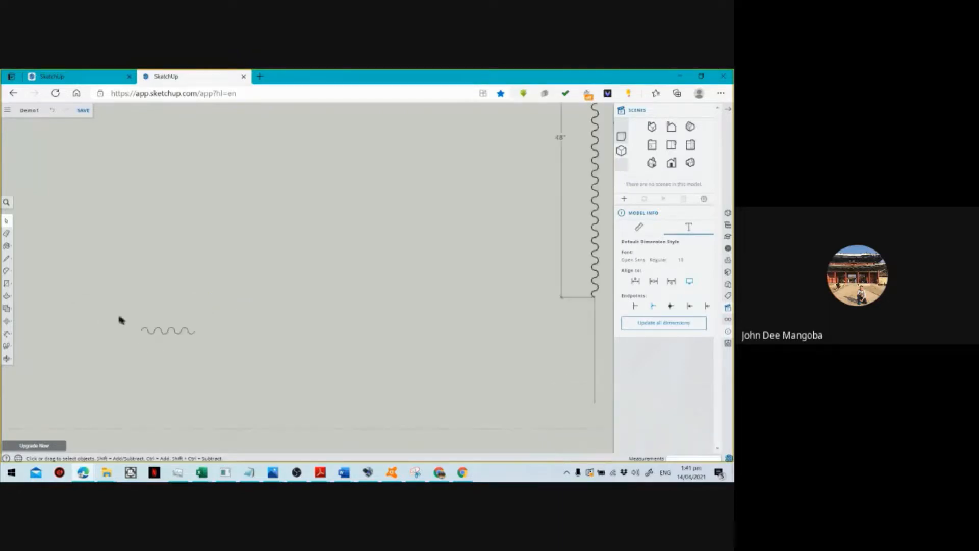
pyautogui.moveTo(119, 320); pyautogui.dragTo(240, 350)
pyautogui.hotkey('ctrl', 'v')
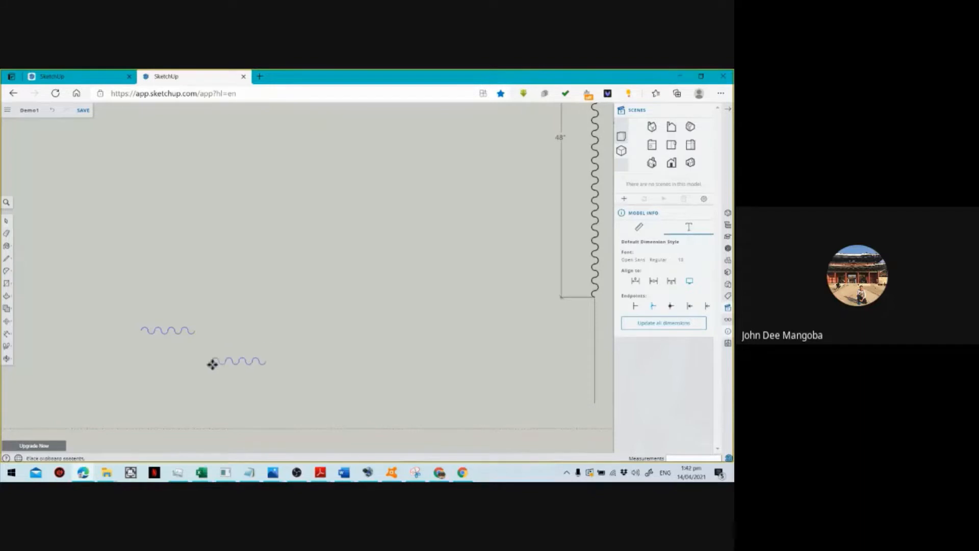
pyautogui.click(212, 364)
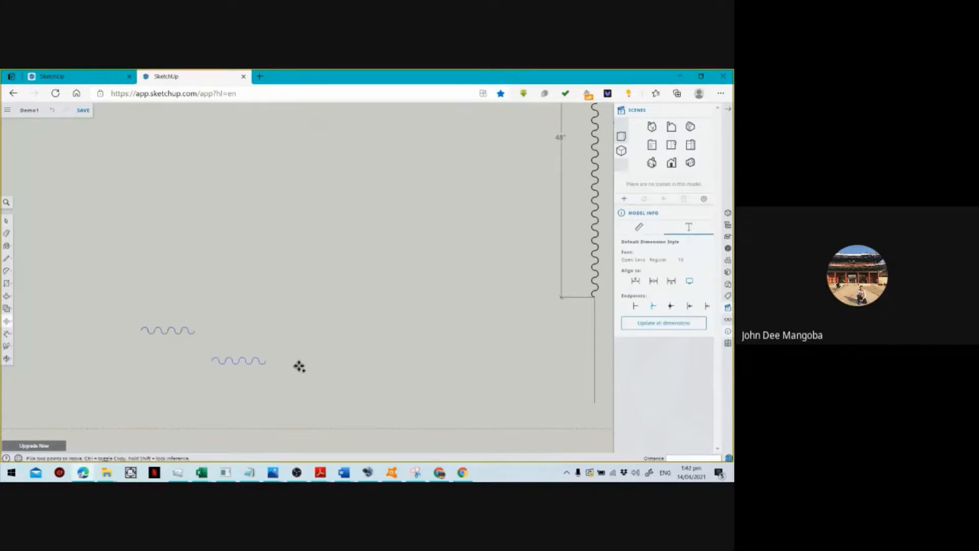
pyautogui.hotkey('ctrl', 'v')
pyautogui.click(282, 363)
pyautogui.hotkey('ctrl', 'v')
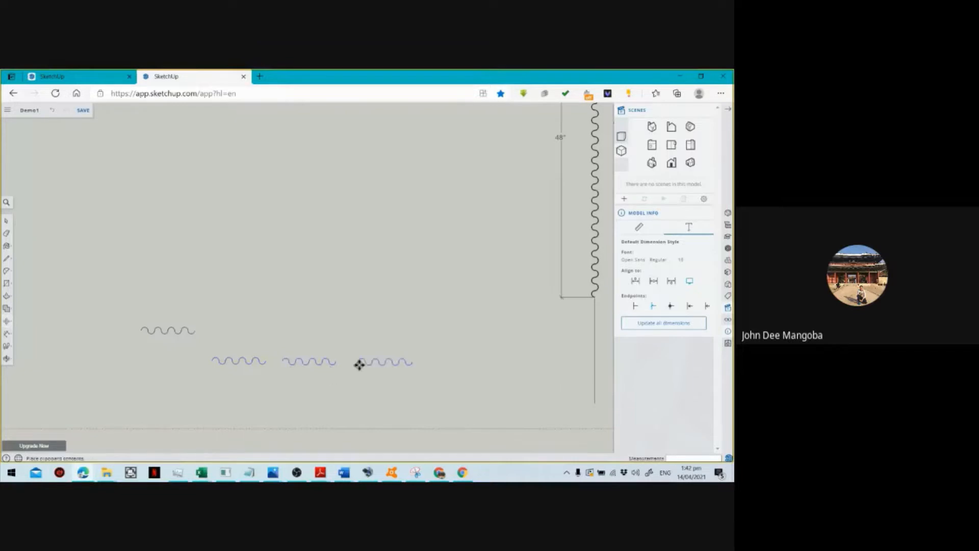
pyautogui.click(348, 363)
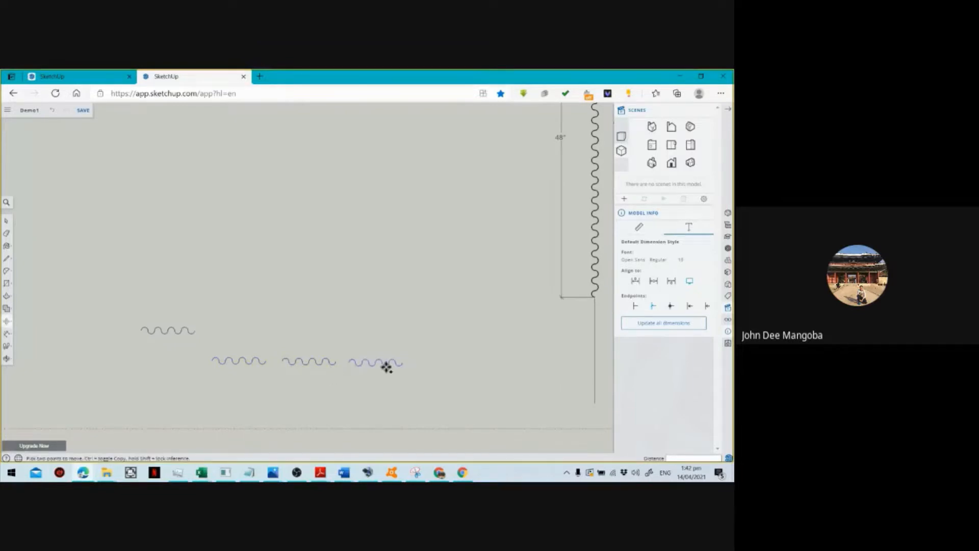
pyautogui.hotkey('ctrl', 'v')
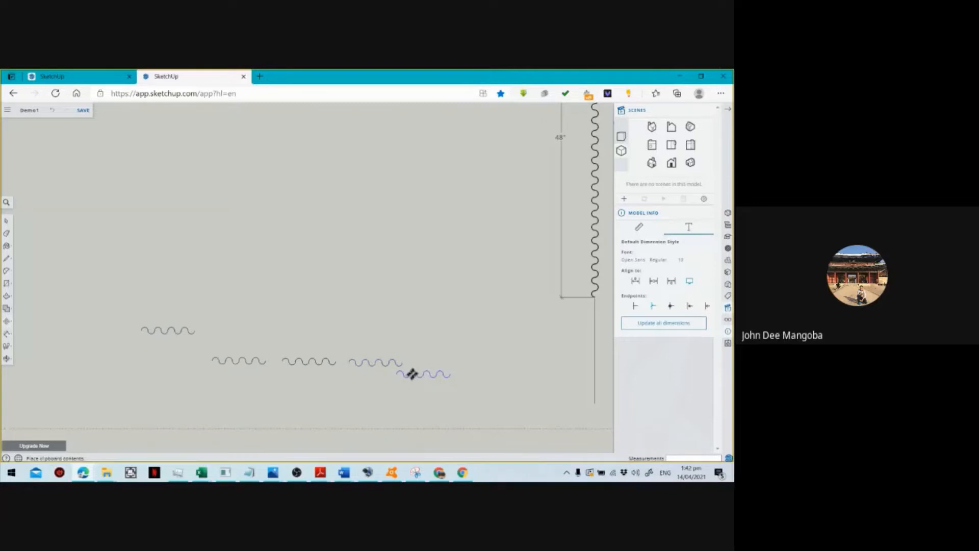
pyautogui.click(424, 359)
pyautogui.hotkey('ctrl', 'v')
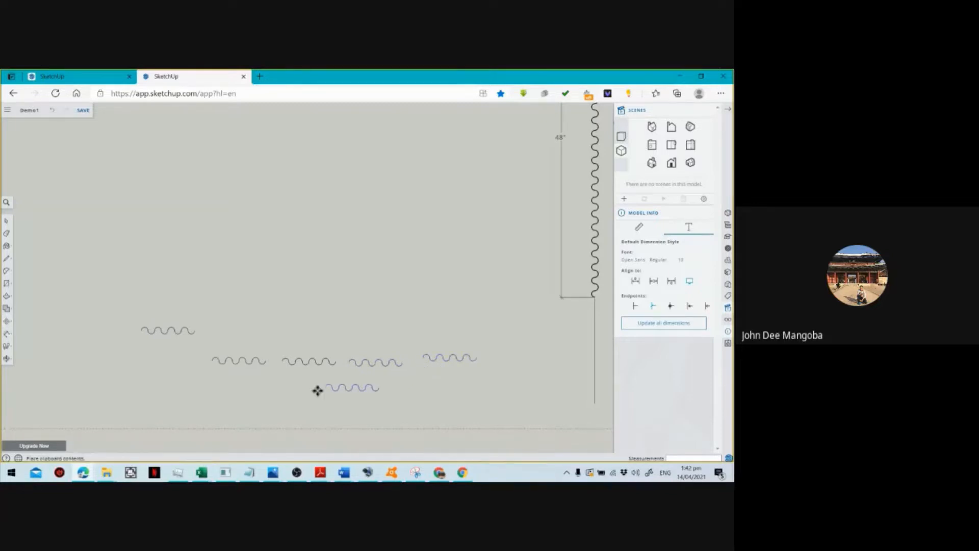
pyautogui.click(308, 389)
# Move the nearest four-wave copy by its starting endpoint onto the free end of the original four-wave chain.
pyautogui.press('space')
pyautogui.moveTo(201, 345); pyautogui.dragTo(276, 385)
pyautogui.press('m')
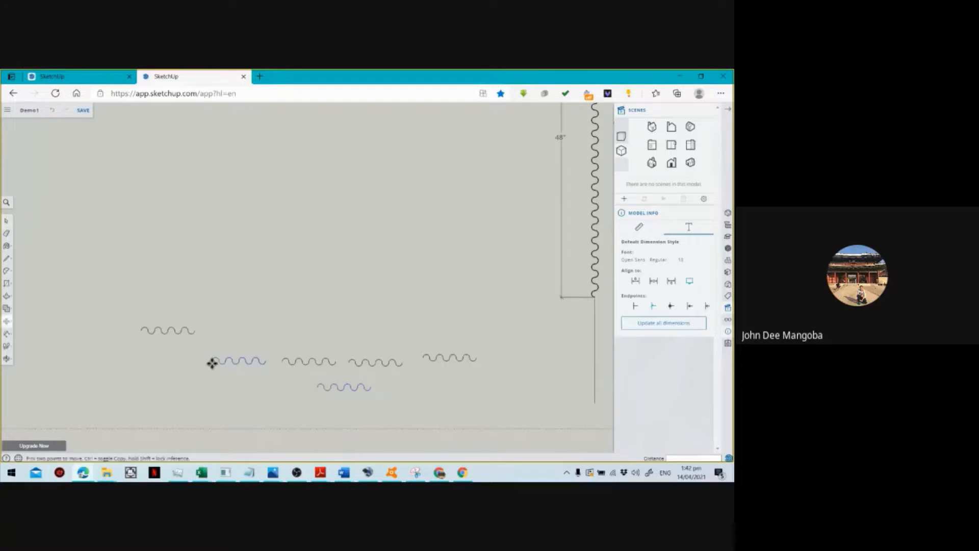
pyautogui.click(212, 362)
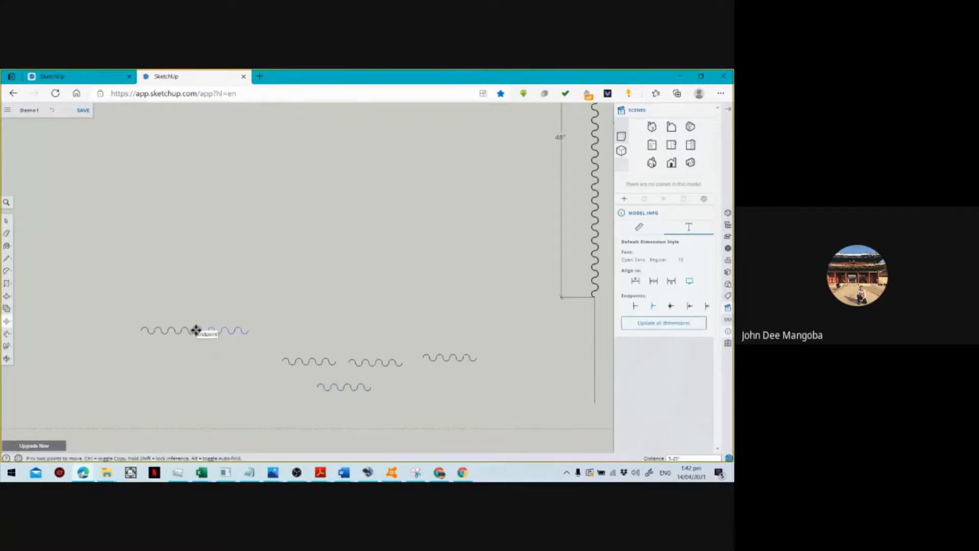
pyautogui.click(196, 331)
# Move the next four-wave copy in the row by its starting endpoint onto the end of the eight-wave chain.
pyautogui.press('space')
pyautogui.moveTo(274, 347); pyautogui.dragTo(339, 380)
pyautogui.press('m')
pyautogui.scroll(3, 281, 362)
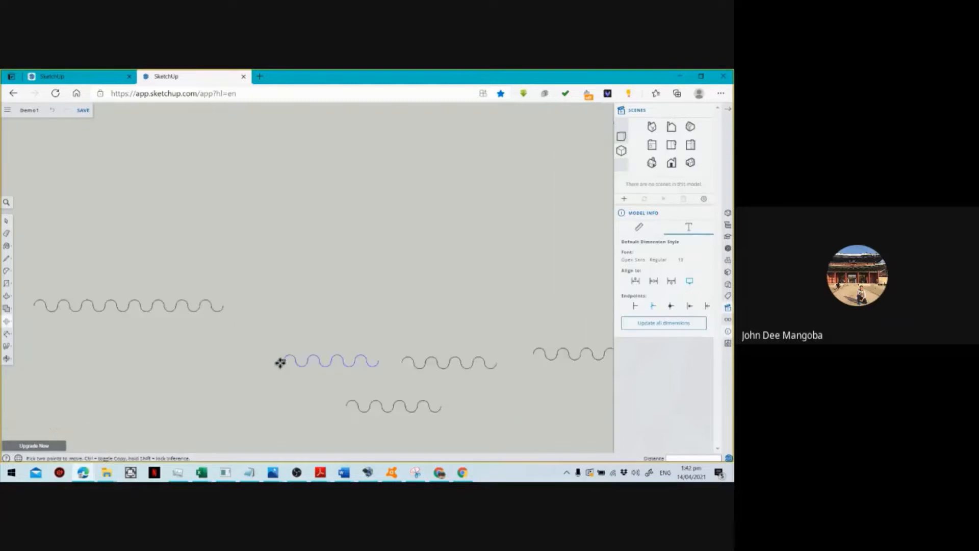
pyautogui.scroll(1, 280, 362)
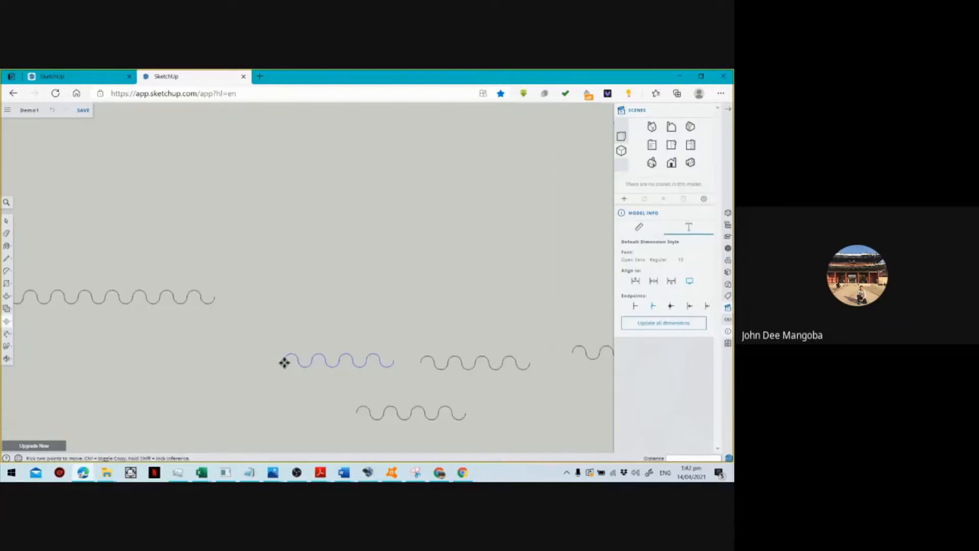
pyautogui.click(284, 362)
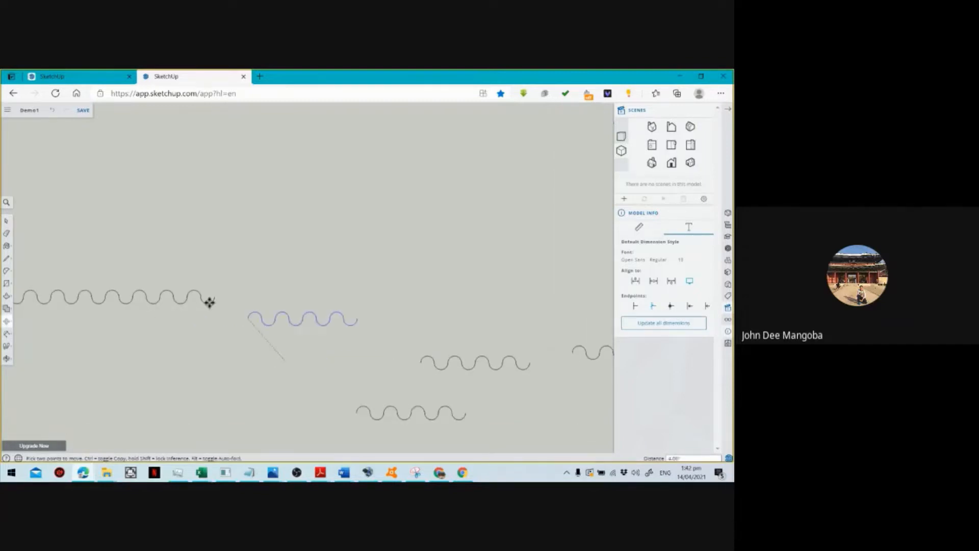
pyautogui.click(216, 296)
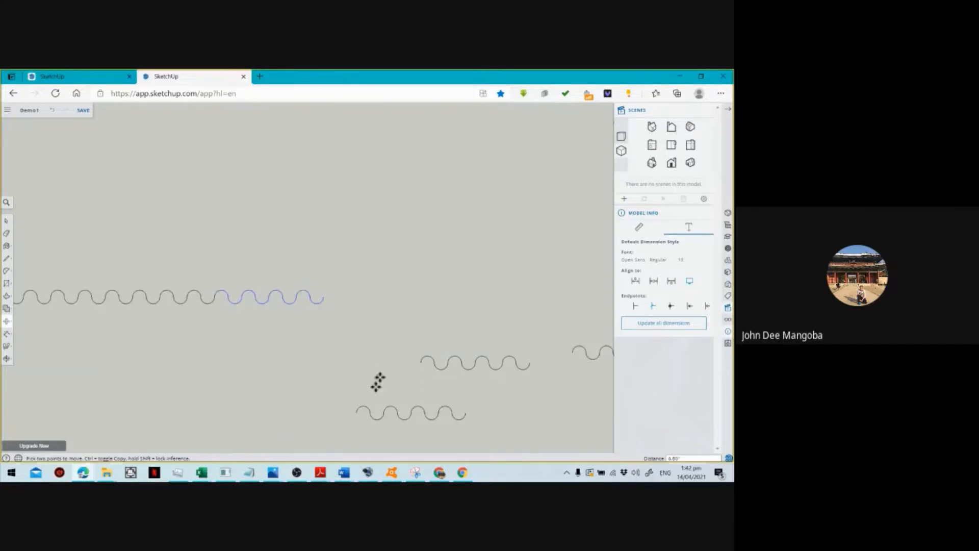
# Move the four-wave copy lying beneath the row by its starting endpoint onto the end of the twelve-wave chain.
pyautogui.press('space')
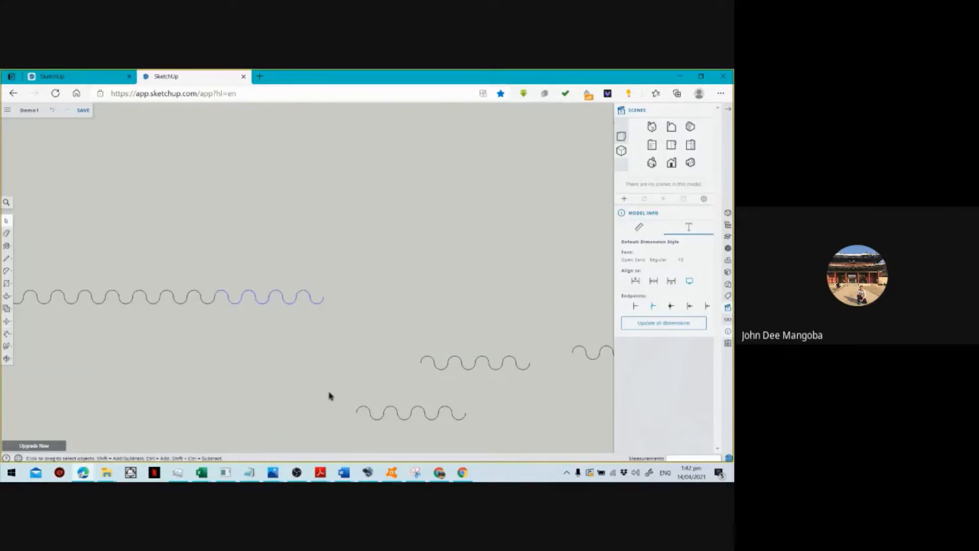
pyautogui.moveTo(329, 395); pyautogui.dragTo(486, 436)
pyautogui.press('m')
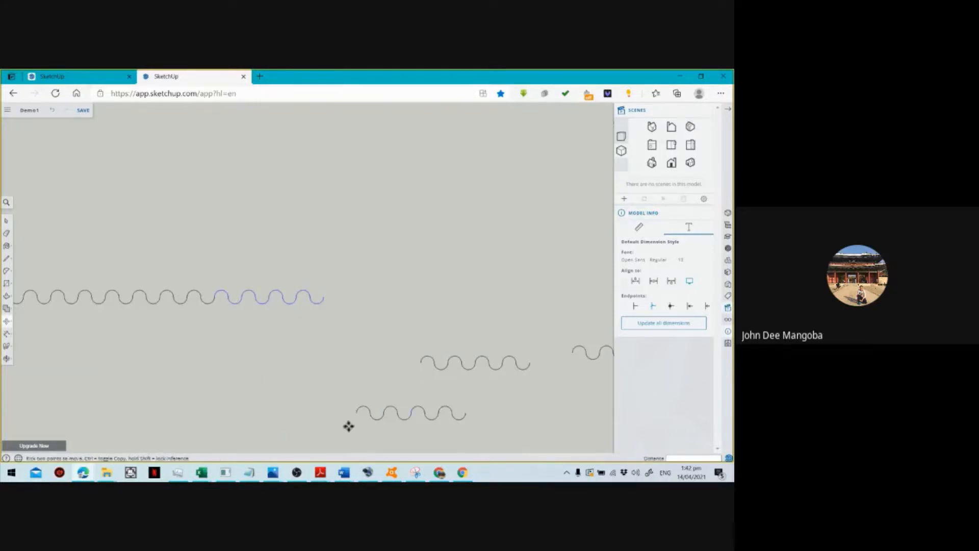
pyautogui.click(356, 411)
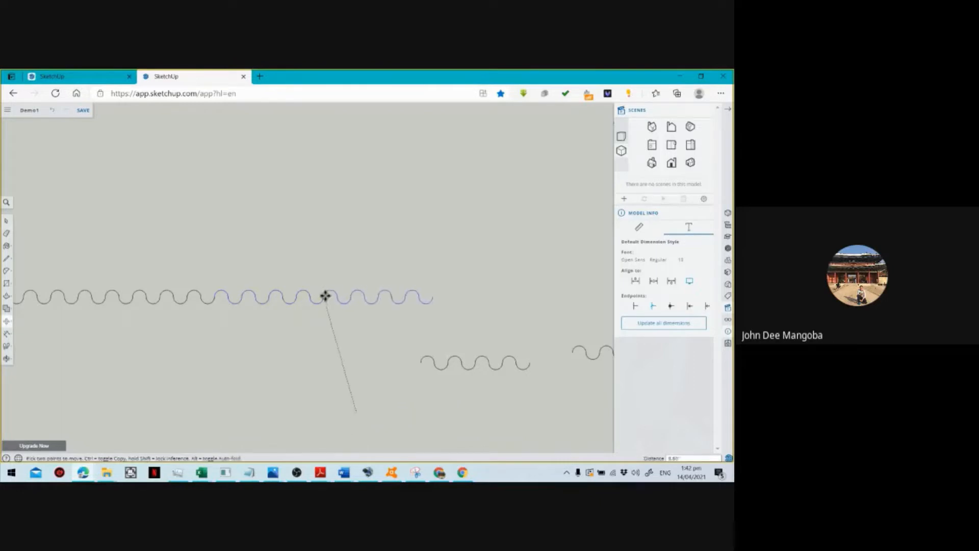
pyautogui.click(325, 295)
# Move the nearer remaining four-wave copy by its starting endpoint onto the end of the sixteen-wave chain.
pyautogui.press('space')
pyautogui.moveTo(408, 323); pyautogui.dragTo(531, 390)
pyautogui.moveTo(542, 399); pyautogui.dragTo(539, 408)
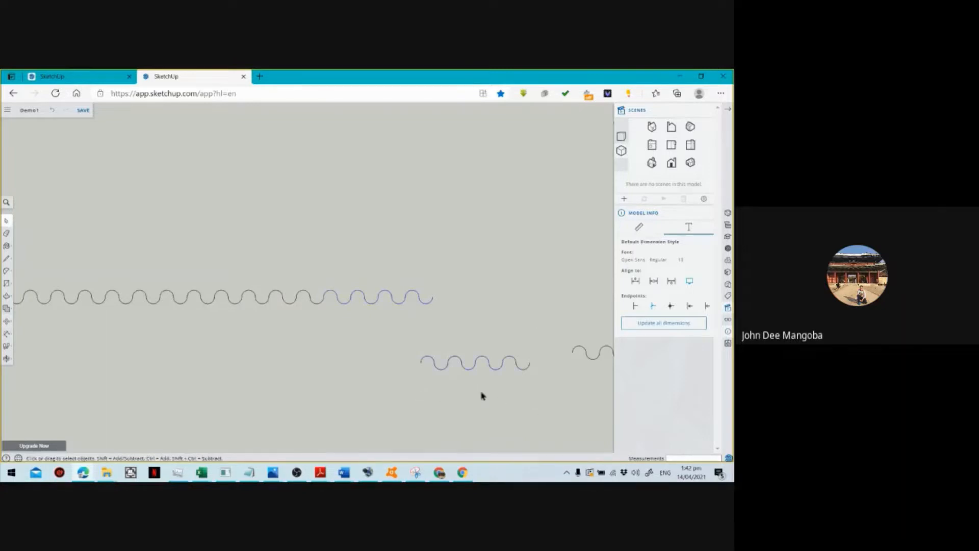
pyautogui.press('m')
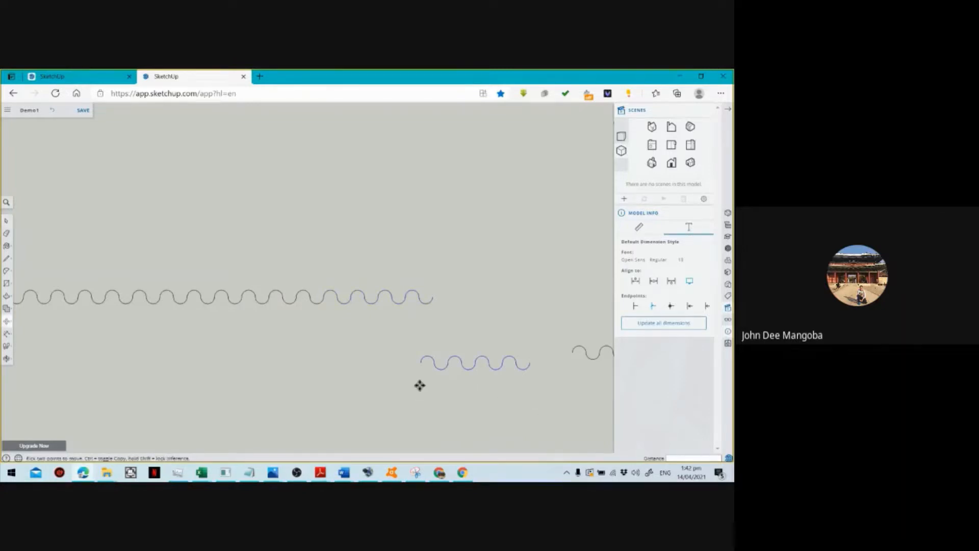
pyautogui.click(420, 364)
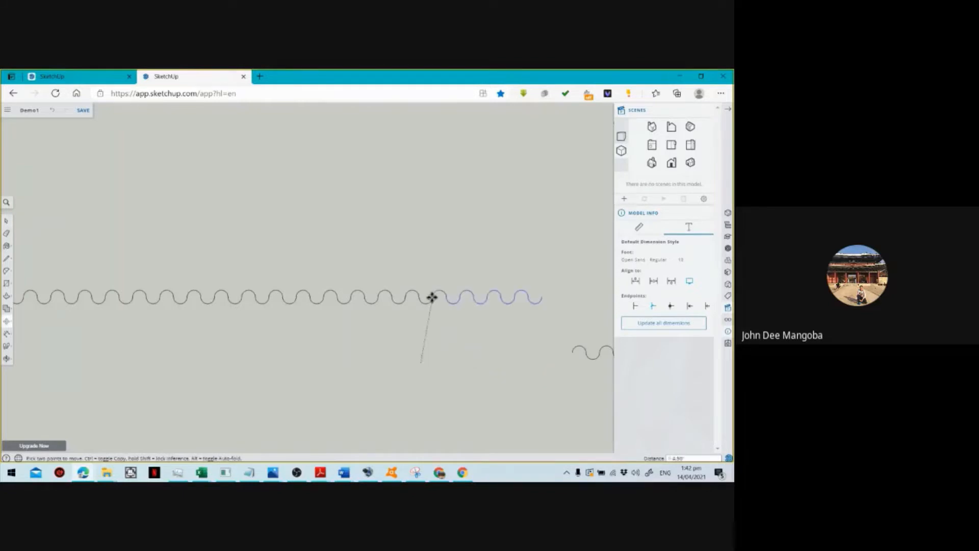
pyautogui.click(431, 297)
# Move the last loose four-wave copy by its starting endpoint onto the end of the twenty-wave chain.
pyautogui.scroll(-3, 267, 396)
pyautogui.press('space')
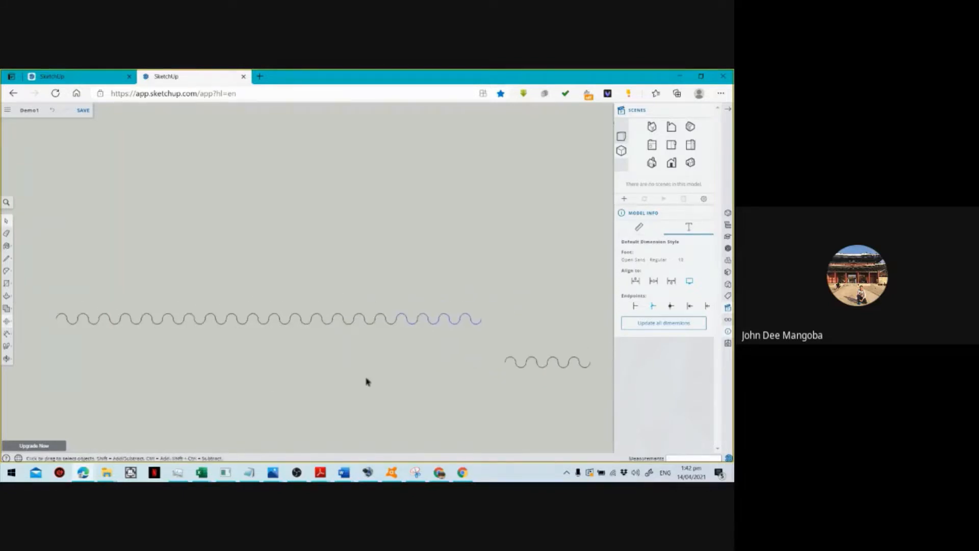
pyautogui.moveTo(498, 331); pyautogui.dragTo(587, 413)
pyautogui.press('m')
pyautogui.click(506, 362)
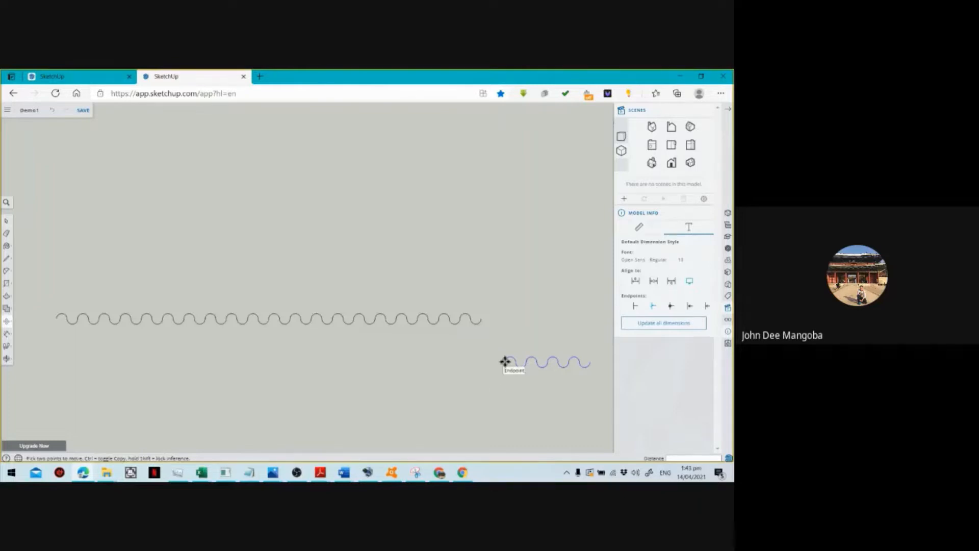
pyautogui.click(481, 320)
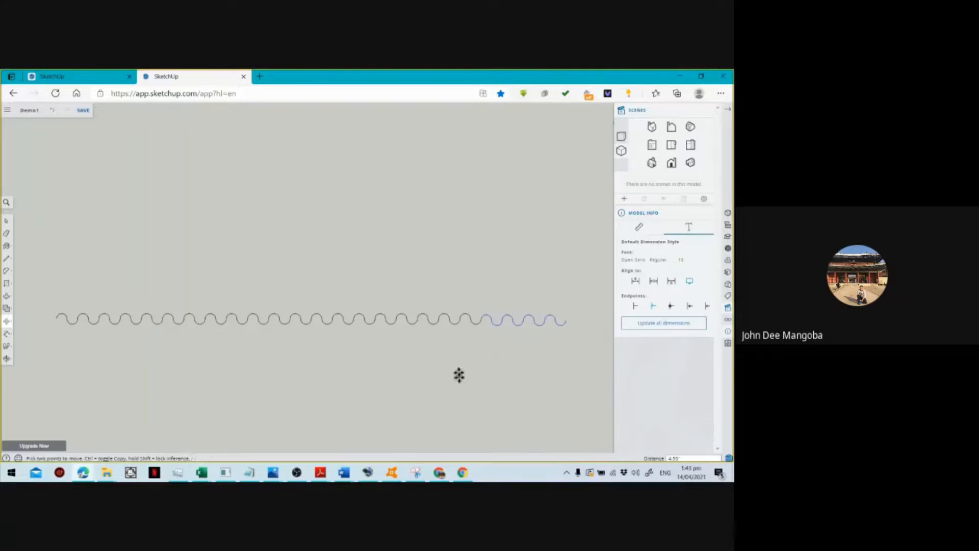
pyautogui.press('space')
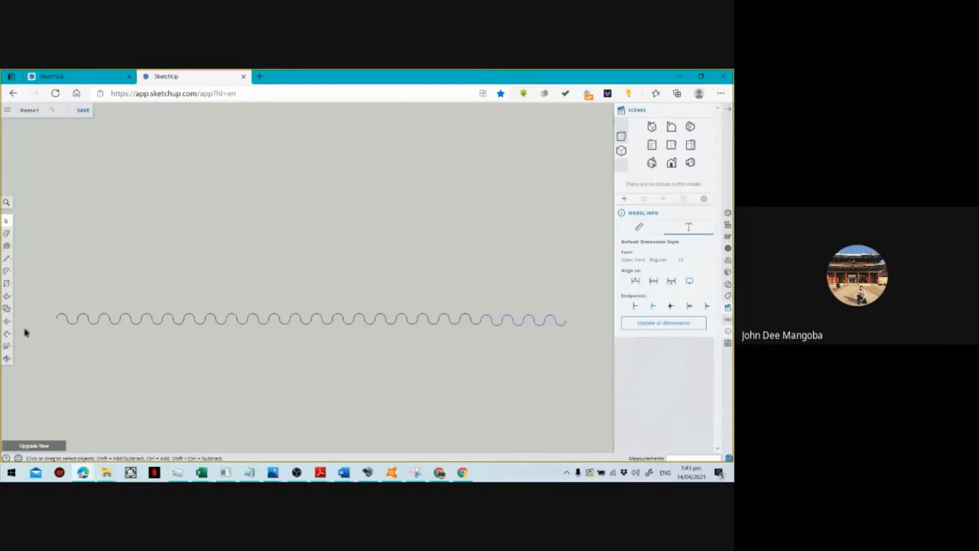
# Dimension the full width of the wave chain between its two outer endpoints, placing the dimension line above the waves.
pyautogui.click(6, 333)
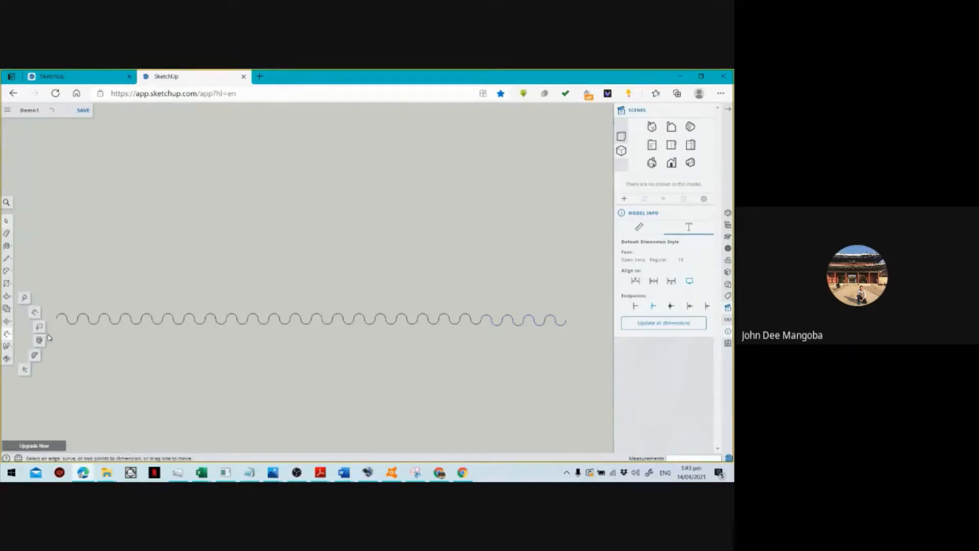
pyautogui.click(36, 313)
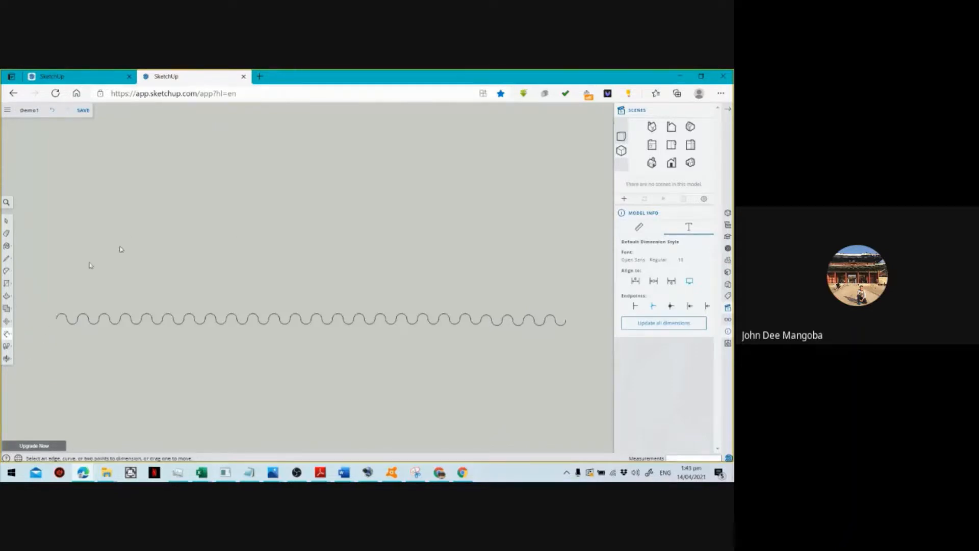
pyautogui.click(57, 320)
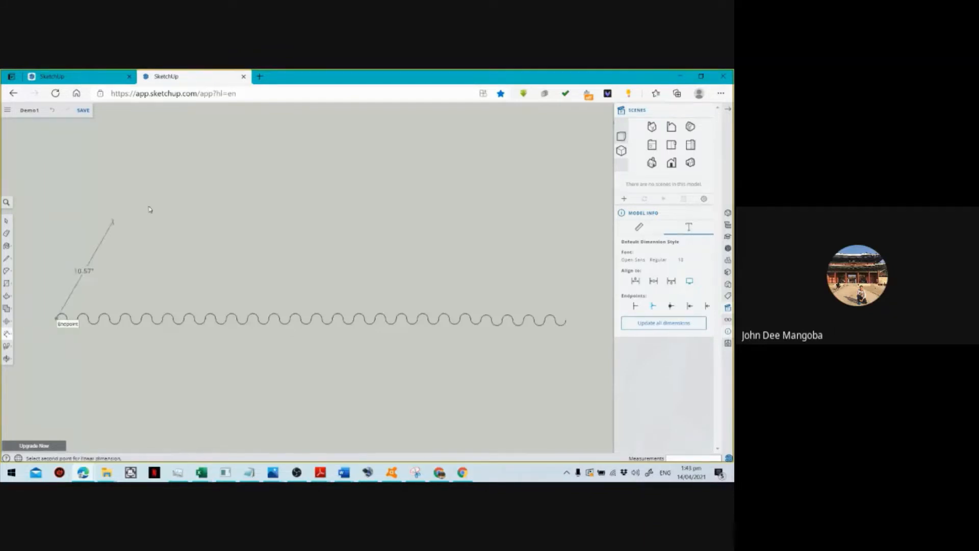
pyautogui.click(567, 320)
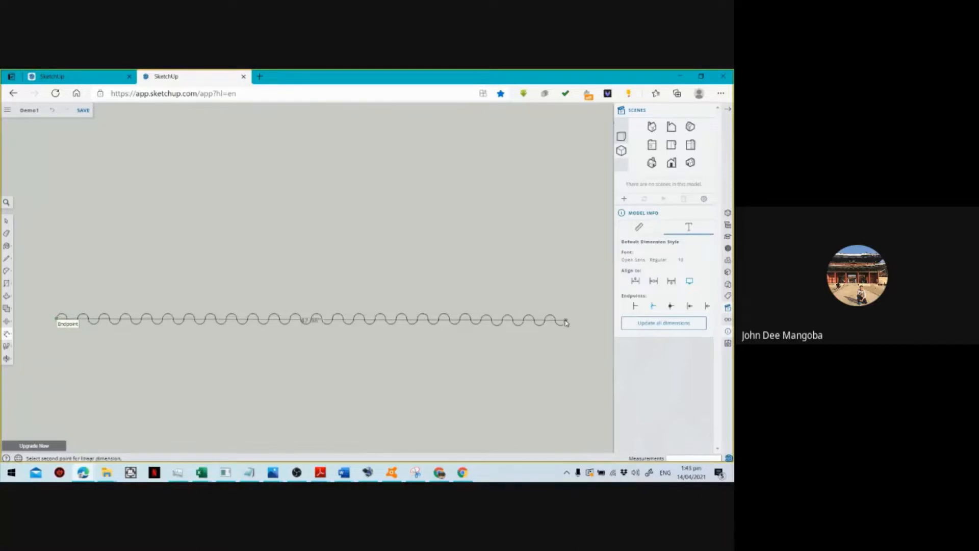
pyautogui.click(586, 290)
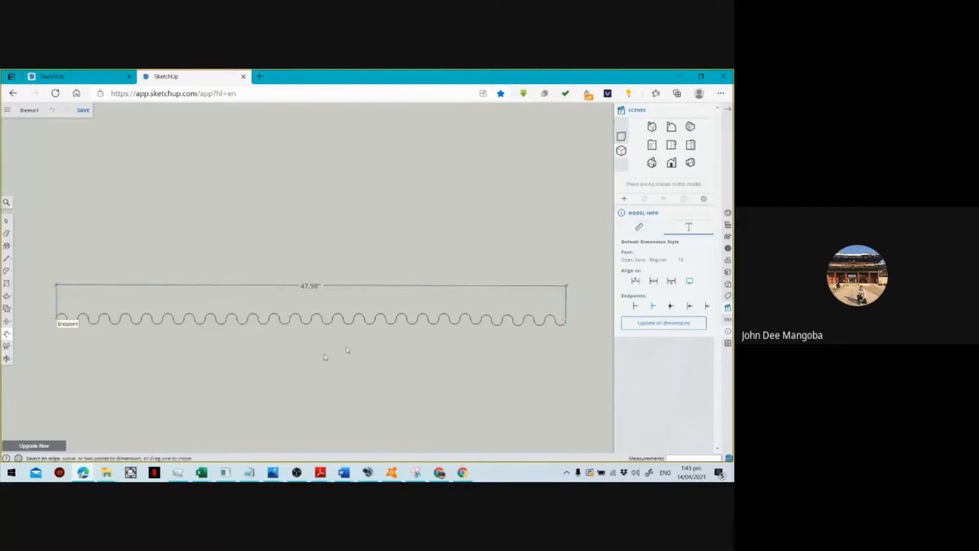
# Override the overall width dimension's text to read 48".
pyautogui.click(312, 286)
pyautogui.scroll(5, 566, 322)
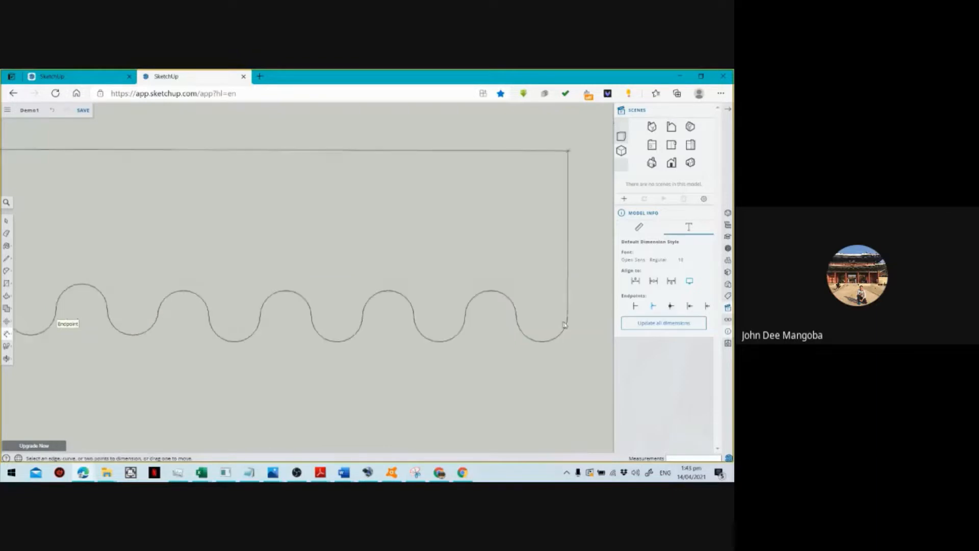
pyautogui.scroll(-3, 570, 319)
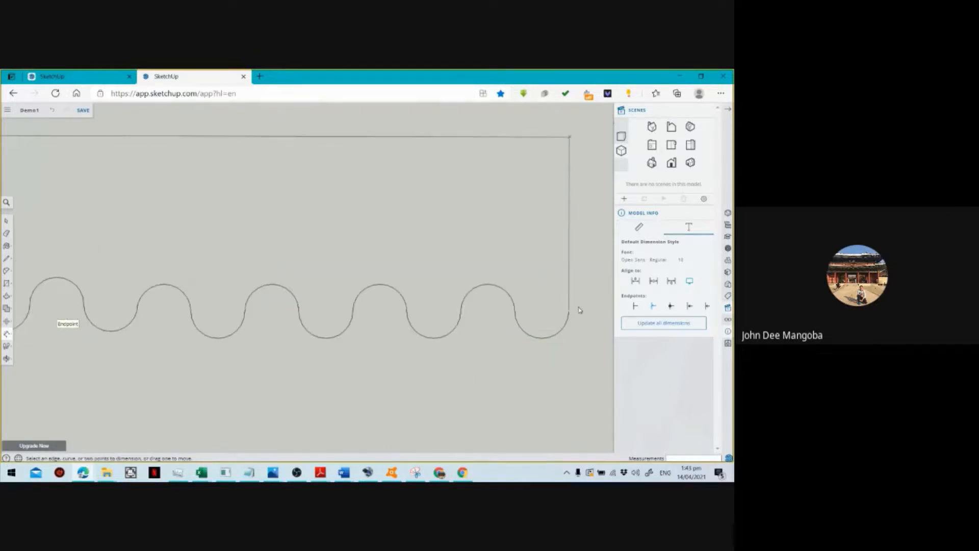
pyautogui.scroll(-5, 579, 309)
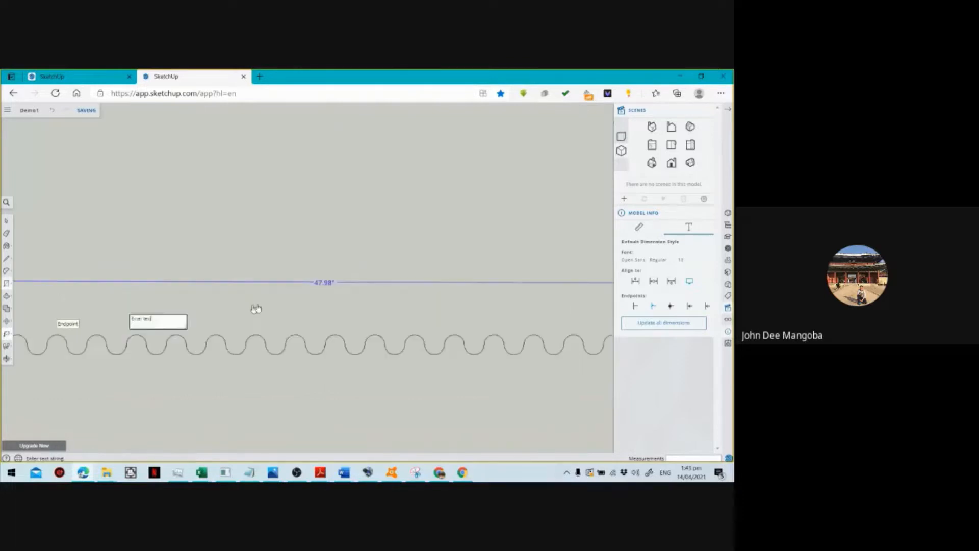
pyautogui.press('Escape')
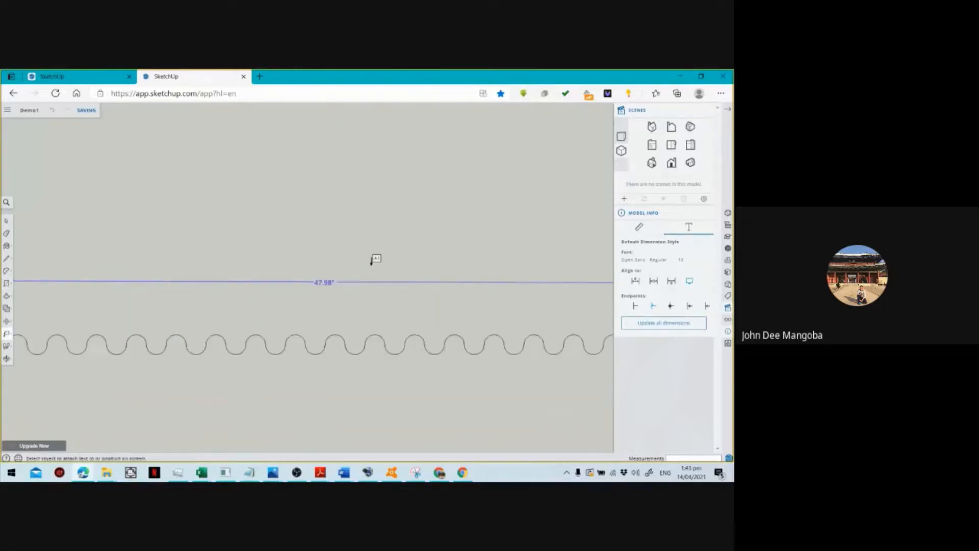
pyautogui.press('space')
pyautogui.doubleClick(327, 282)
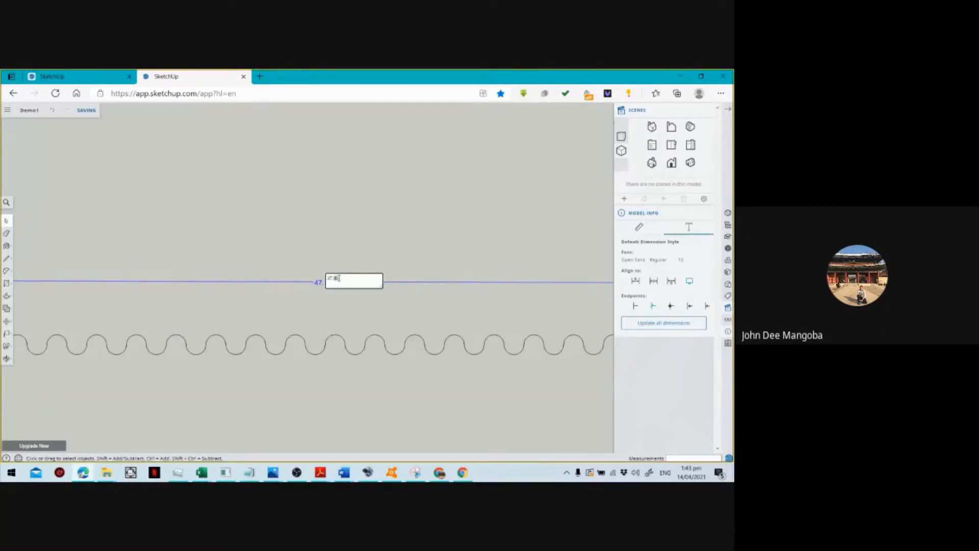
pyautogui.moveTo(336, 278); pyautogui.dragTo(330, 277)
pyautogui.write('48')
pyautogui.press('Return')
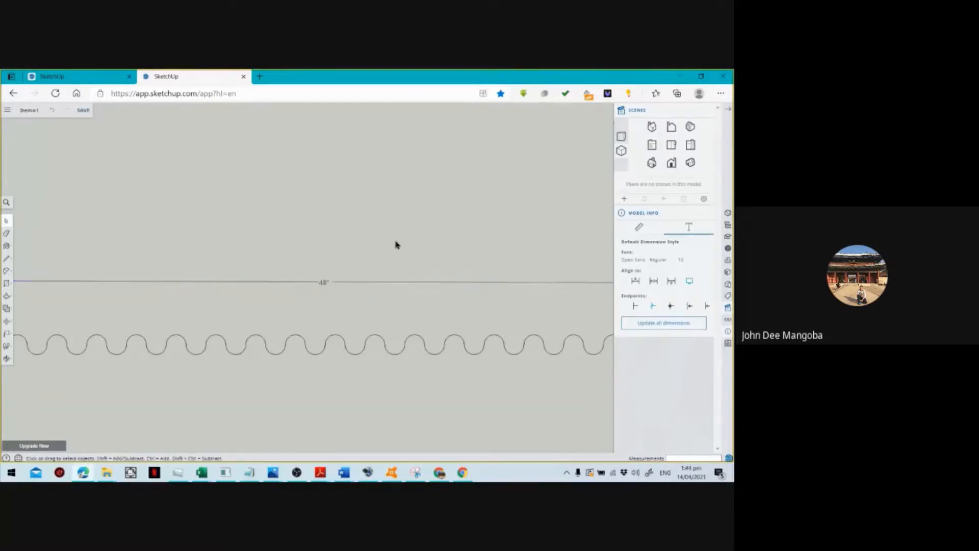
# Delete the overall 48" width dimension, keeping the complete wave chain.
pyautogui.scroll(-2, 430, 225)
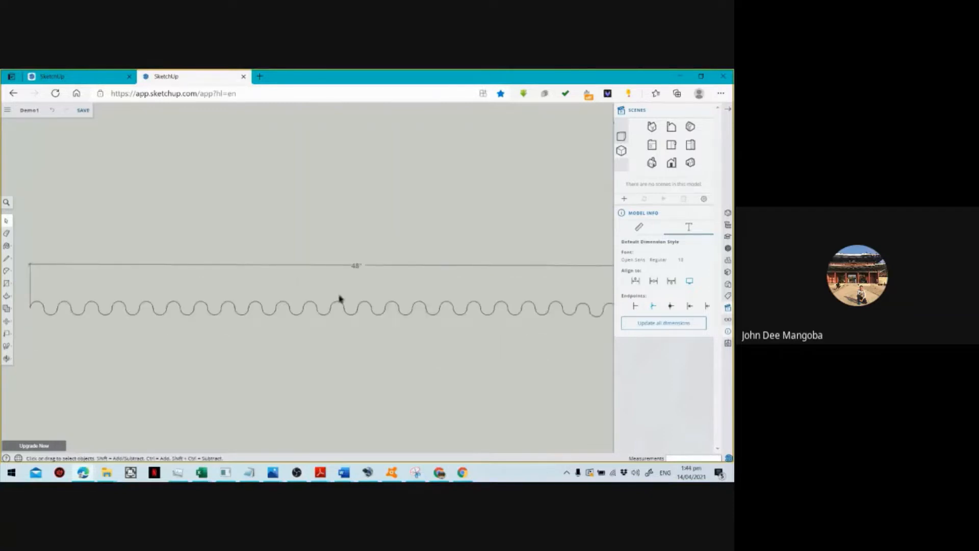
pyautogui.scroll(-1, 339, 298)
pyautogui.scroll(-1, 197, 356)
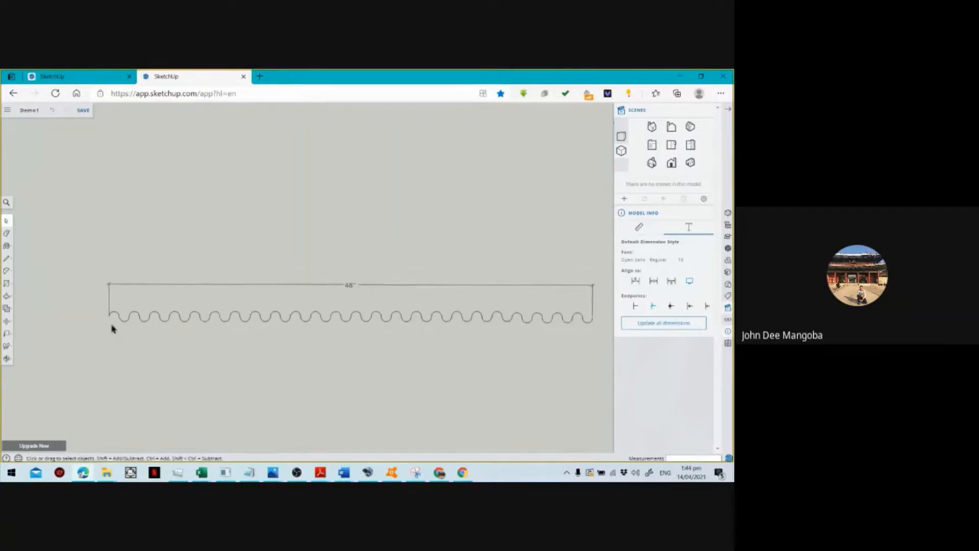
pyautogui.scroll(-1, 113, 328)
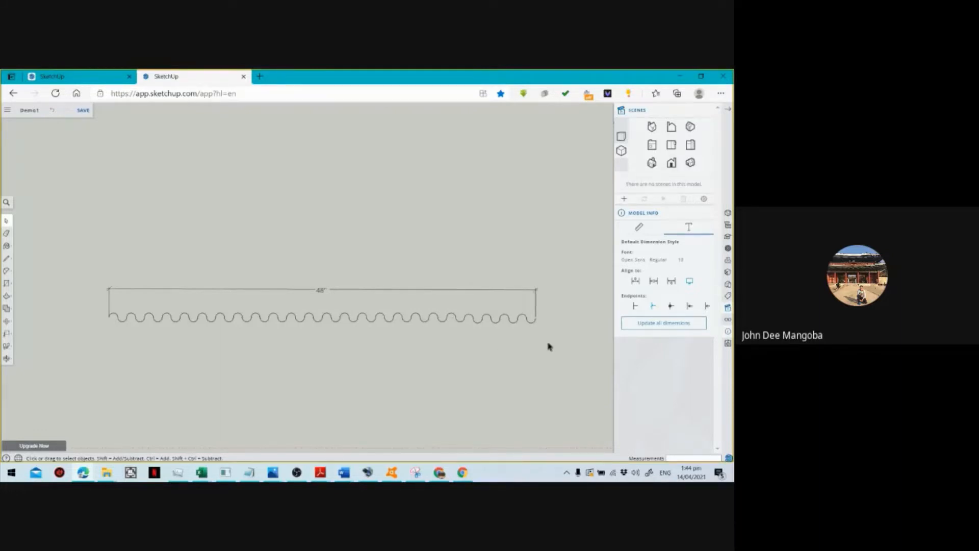
pyautogui.hotkey('ctrl', 'a')
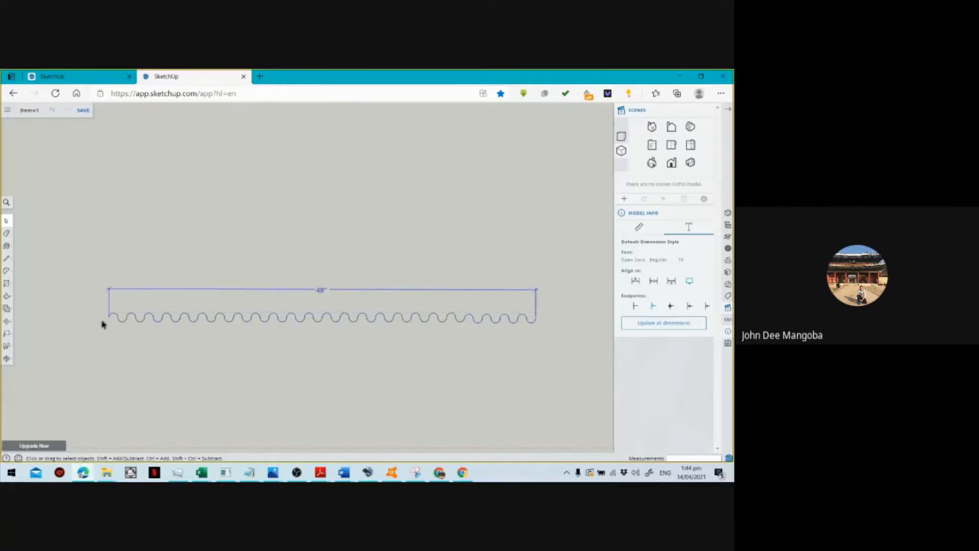
pyautogui.keyDown('shift'); pyautogui.click(279, 289); pyautogui.keyUp('shift')
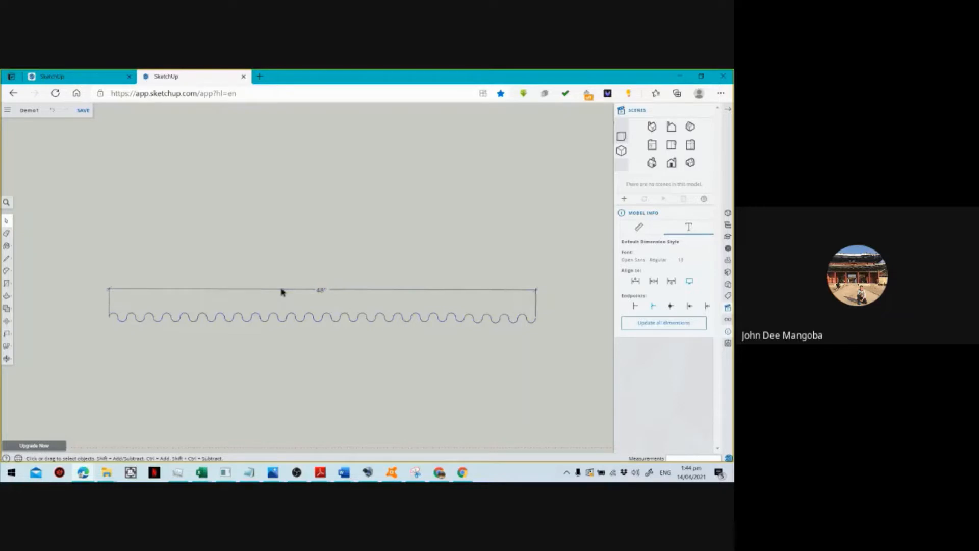
pyautogui.press('Delete')
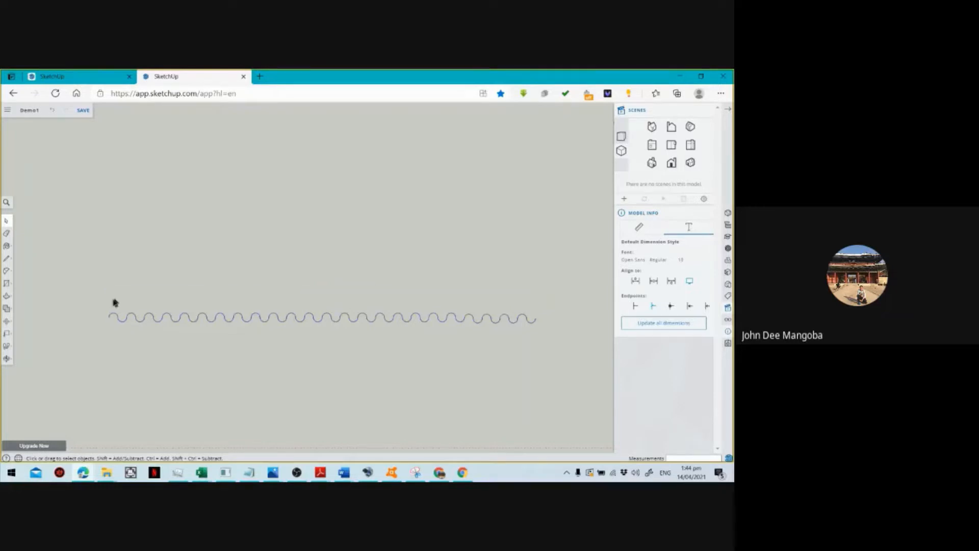
# Try to offset the complete wave chain with the Offset tool.
pyautogui.moveTo(97, 304); pyautogui.dragTo(555, 333)
pyautogui.scroll(3, 252, 336)
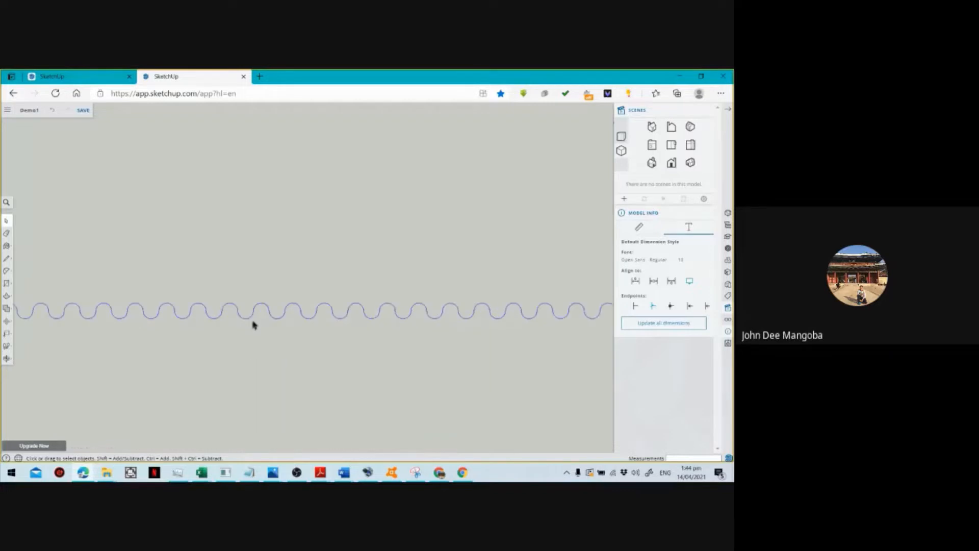
pyautogui.scroll(1, 243, 326)
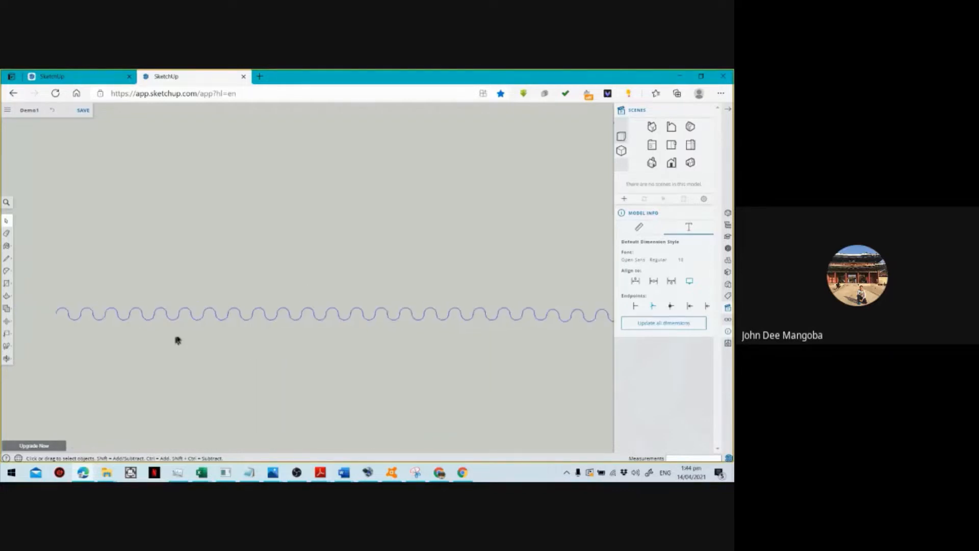
pyautogui.scroll(-1, 173, 346)
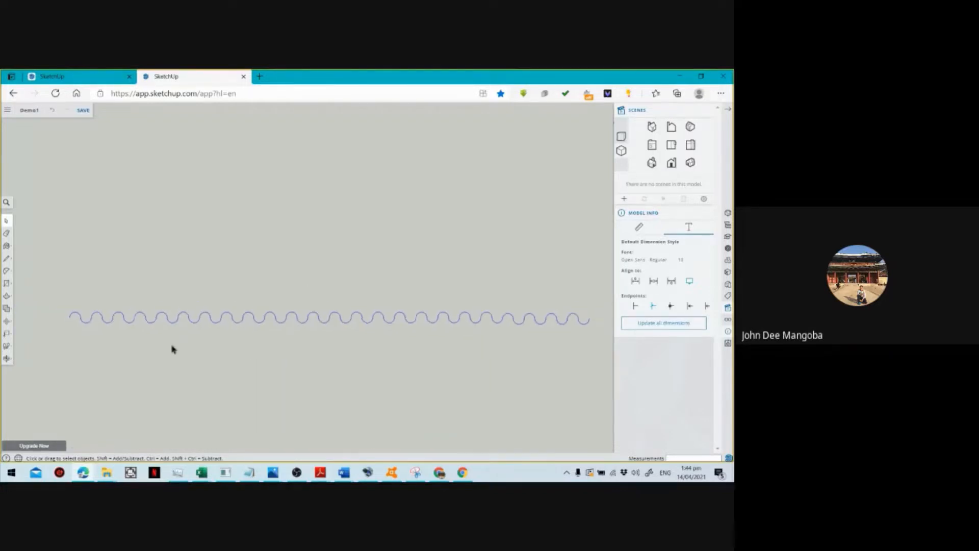
pyautogui.click(8, 327)
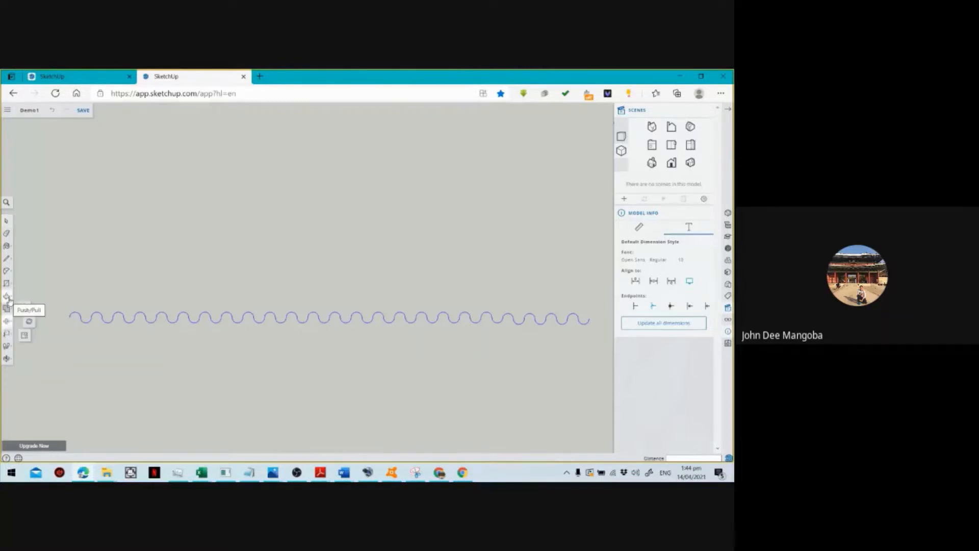
pyautogui.click(8, 298)
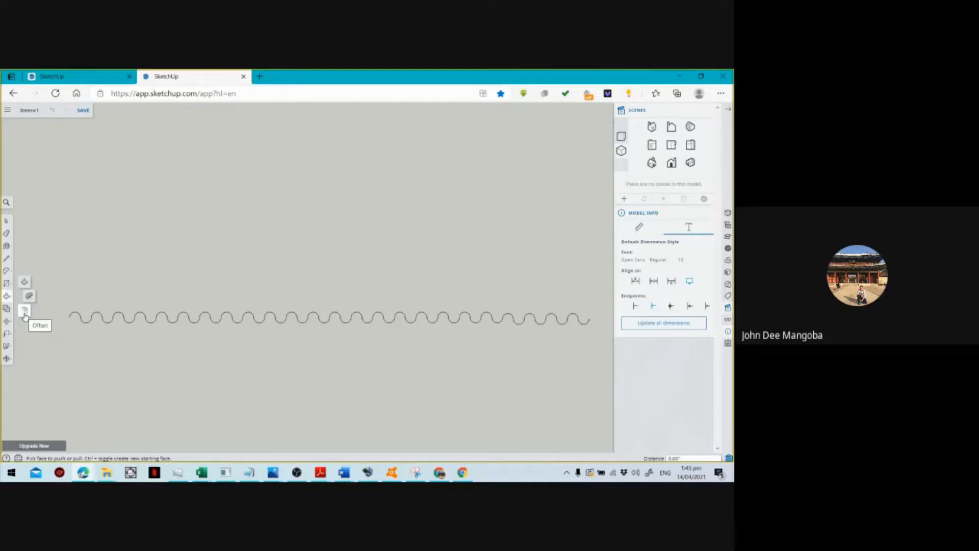
pyautogui.click(24, 314)
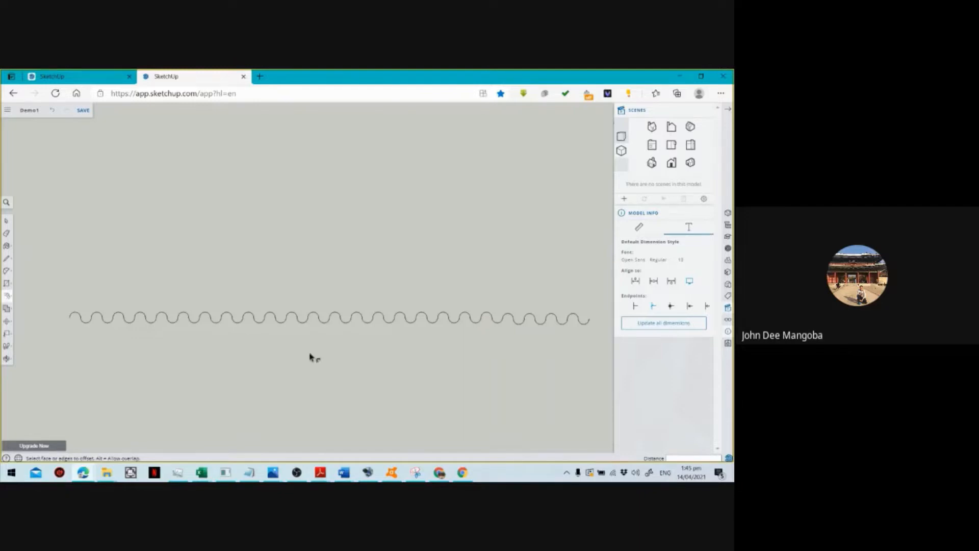
pyautogui.click(329, 324)
pyautogui.press('space')
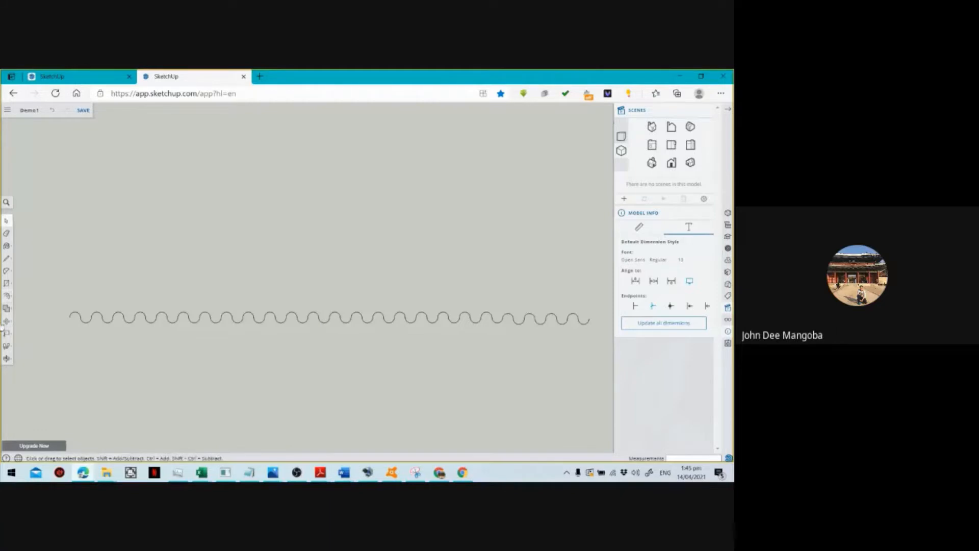
# Offset roughly the first two-thirds of the wave chain by 0.05" to start the sheet's thickness.
pyautogui.moveTo(59, 298); pyautogui.dragTo(413, 347)
pyautogui.press('f')
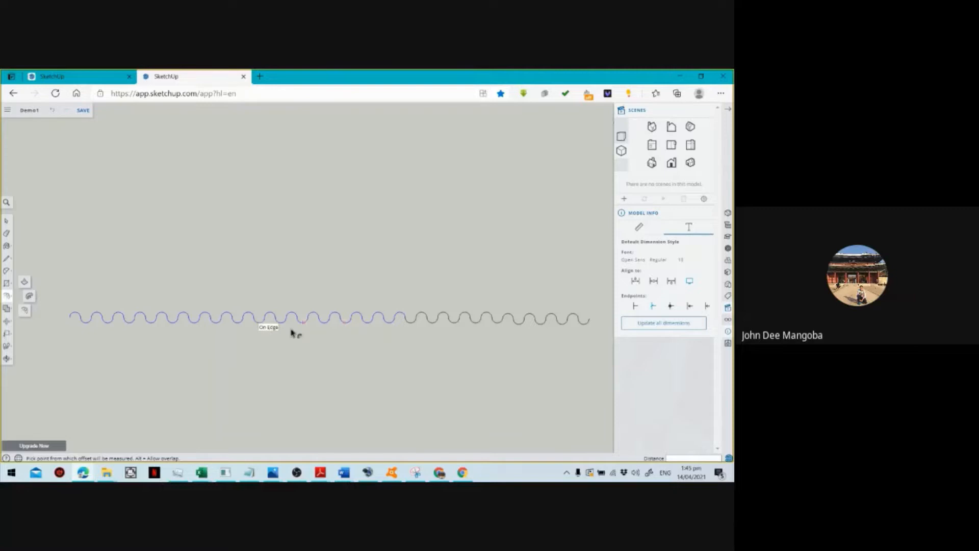
pyautogui.click(259, 324)
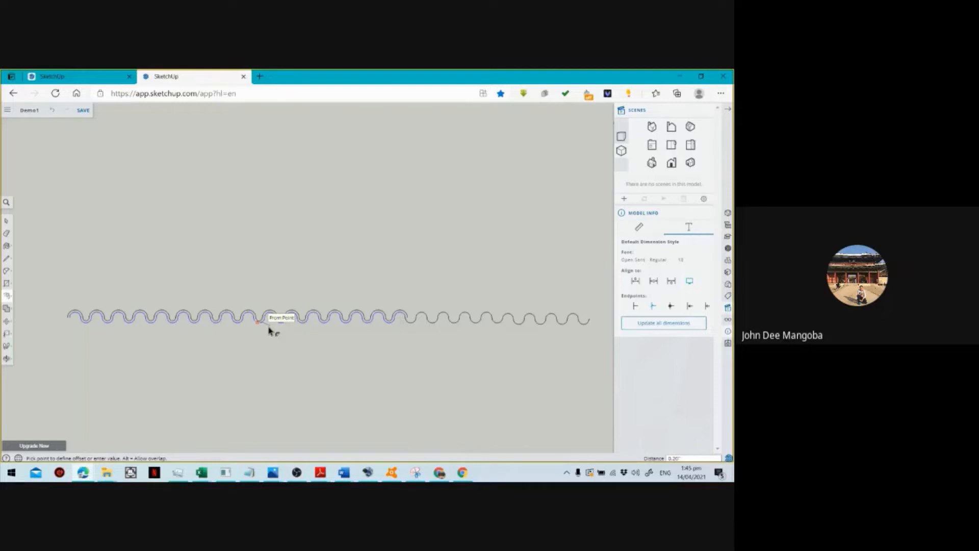
pyautogui.write('0')
pyautogui.click(271, 331)
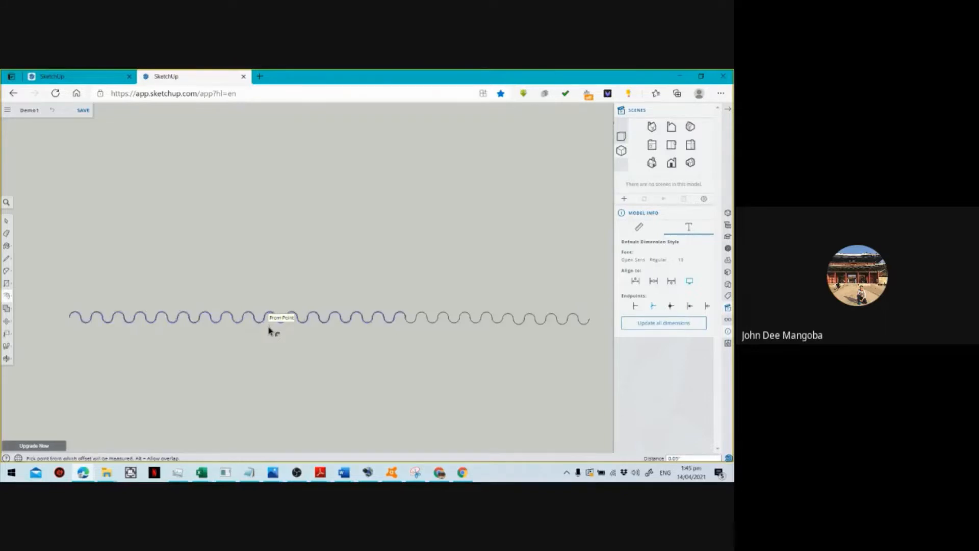
# Examine the gap between the original wave curve and its offset copy up close.
pyautogui.scroll(3, 316, 310)
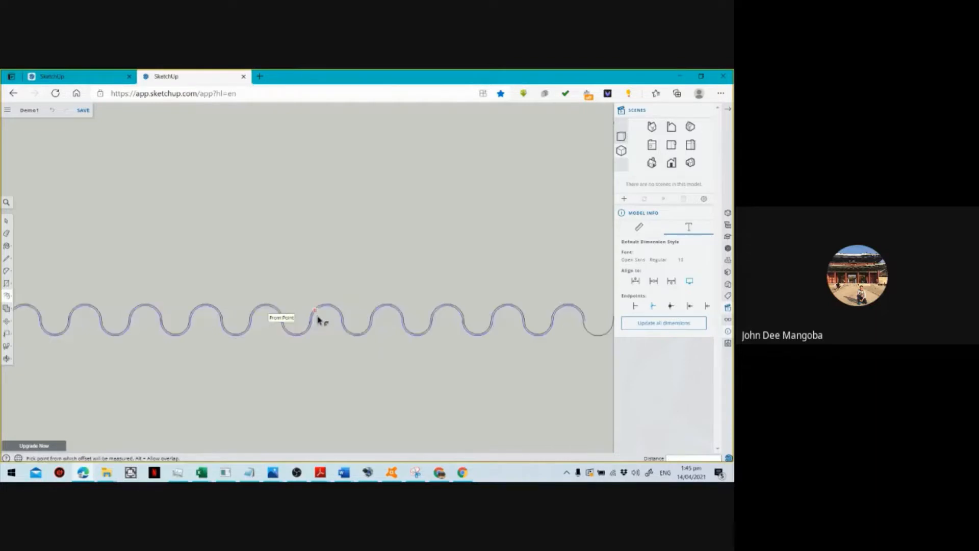
pyautogui.scroll(5, 319, 320)
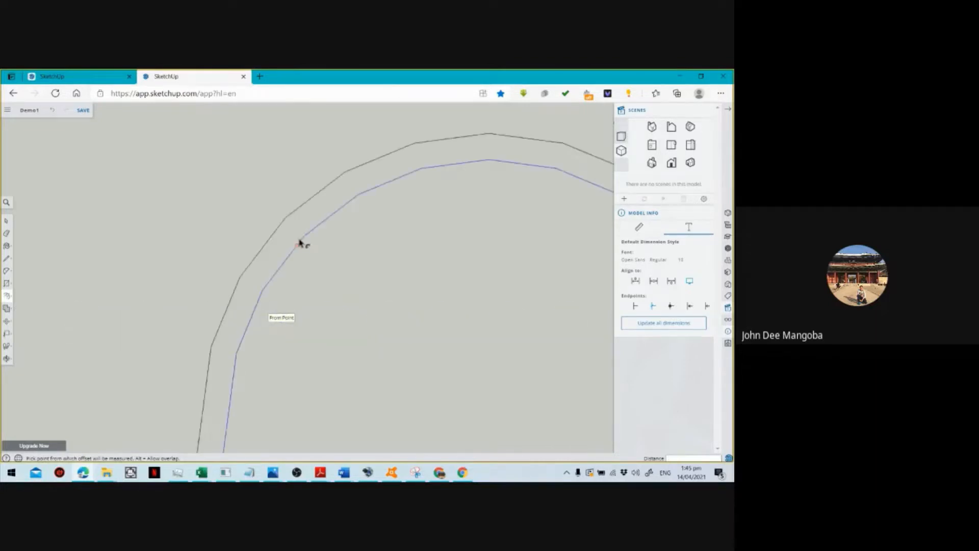
pyautogui.scroll(-8, 299, 243)
pyautogui.scroll(-3, 270, 285)
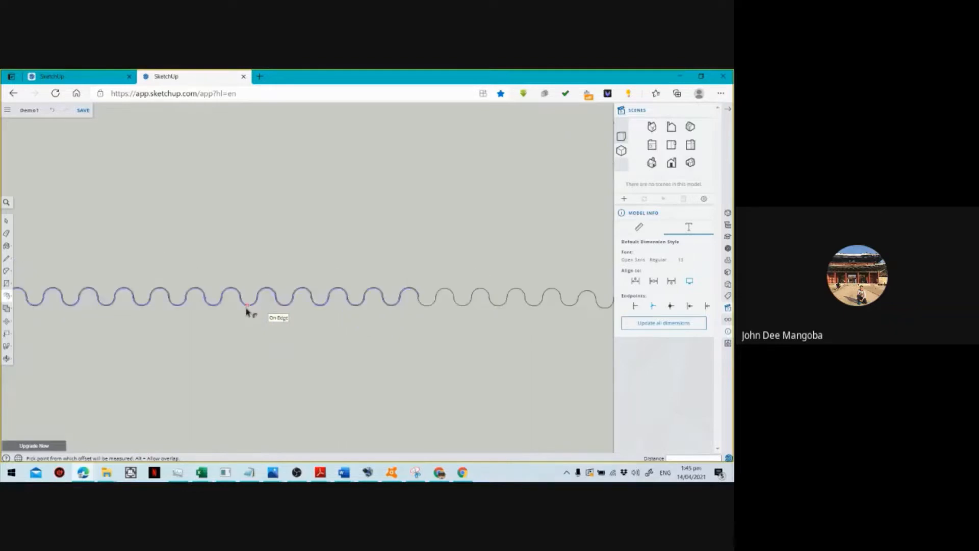
pyautogui.scroll(-2, 247, 311)
pyautogui.scroll(-1, 276, 328)
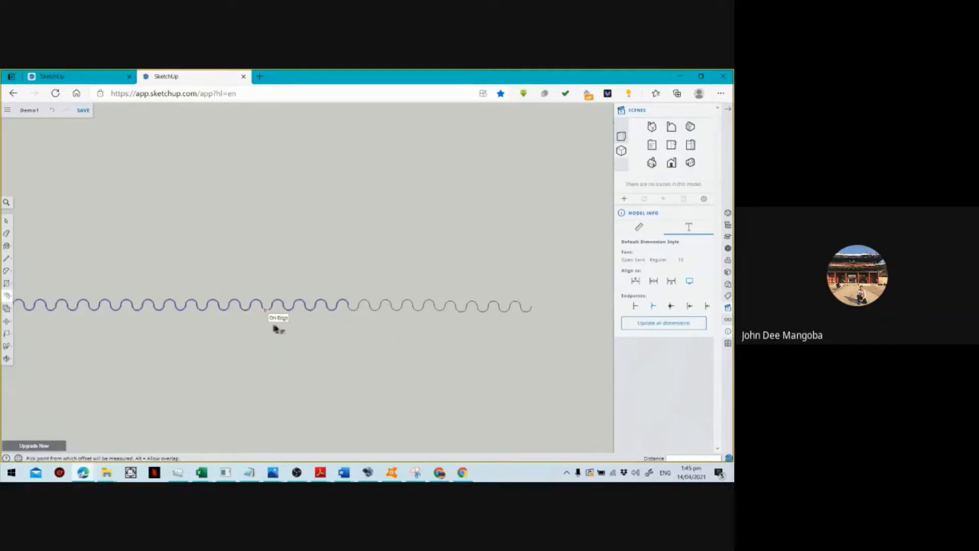
pyautogui.scroll(-1, 276, 328)
pyautogui.scroll(1, 401, 272)
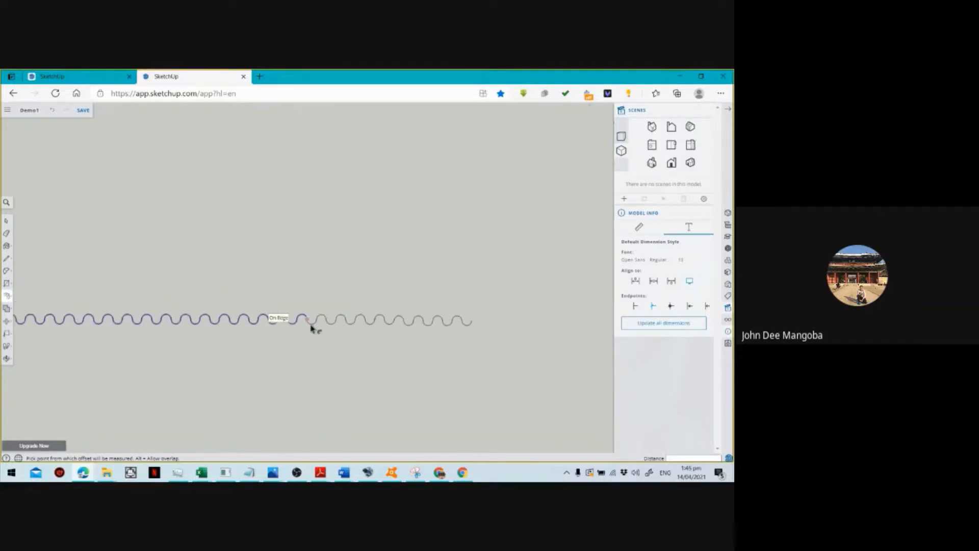
# Select the last third of the wave chain that has no offset copy and try to offset it by 0.05".
pyautogui.press('space')
pyautogui.moveTo(499, 350); pyautogui.dragTo(312, 307)
pyautogui.moveTo(312, 307); pyautogui.dragTo(312, 310)
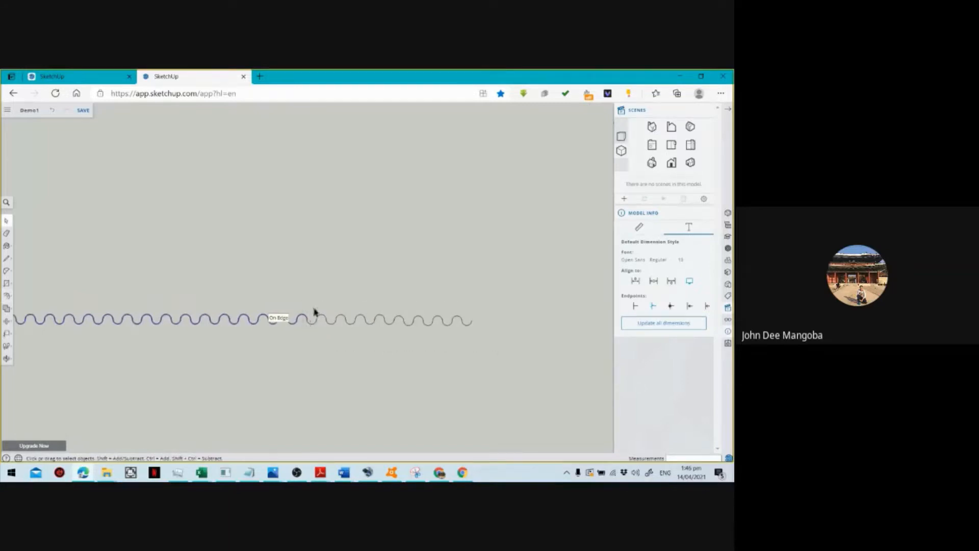
pyautogui.scroll(2, 317, 326)
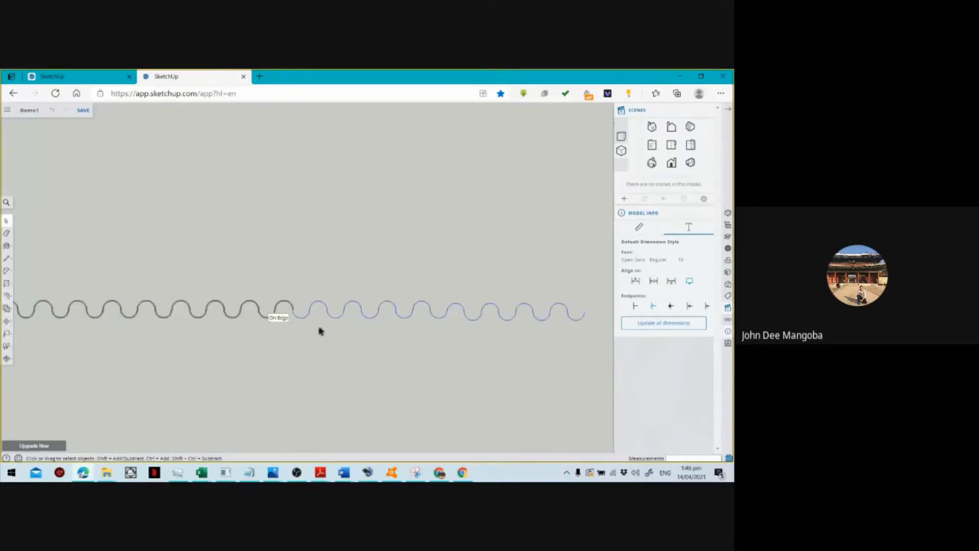
pyautogui.click(6, 295)
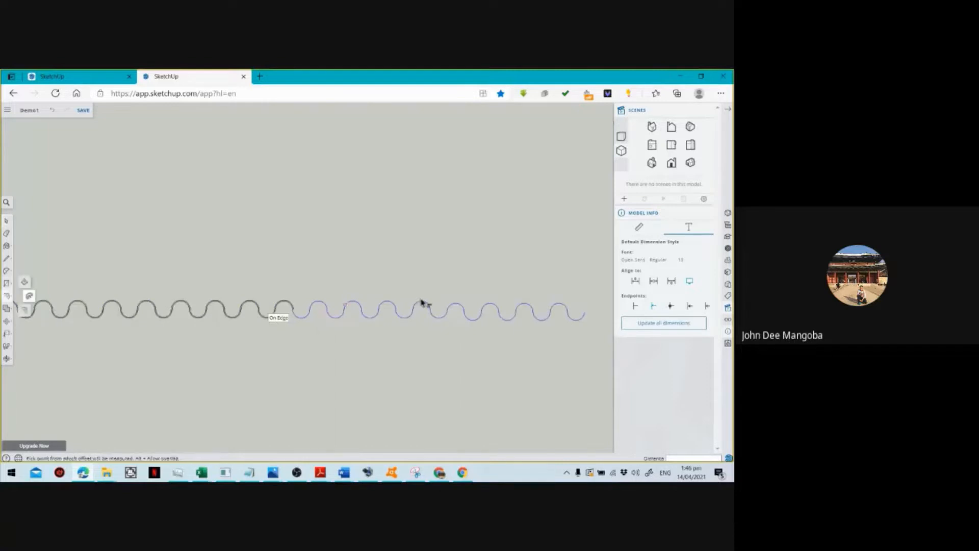
pyautogui.click(391, 305)
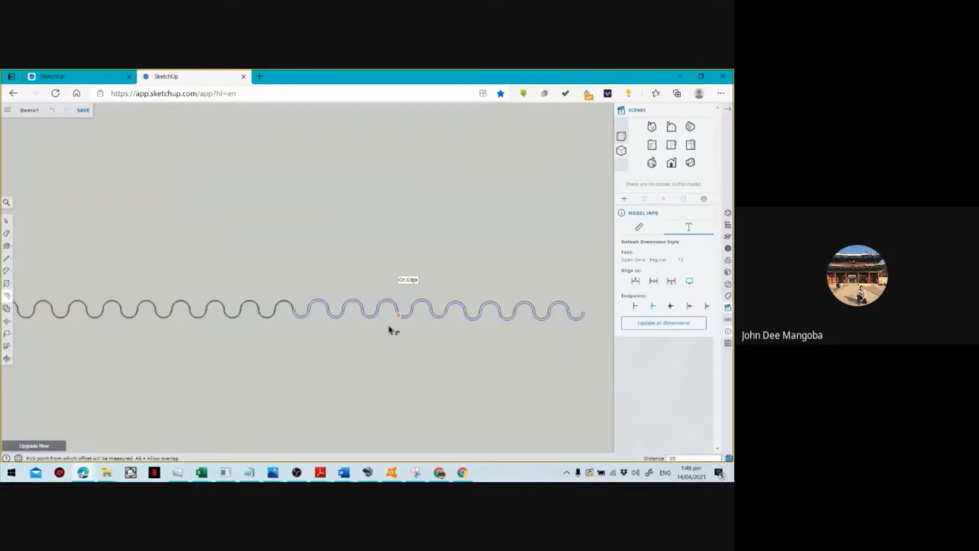
pyautogui.press('Return')
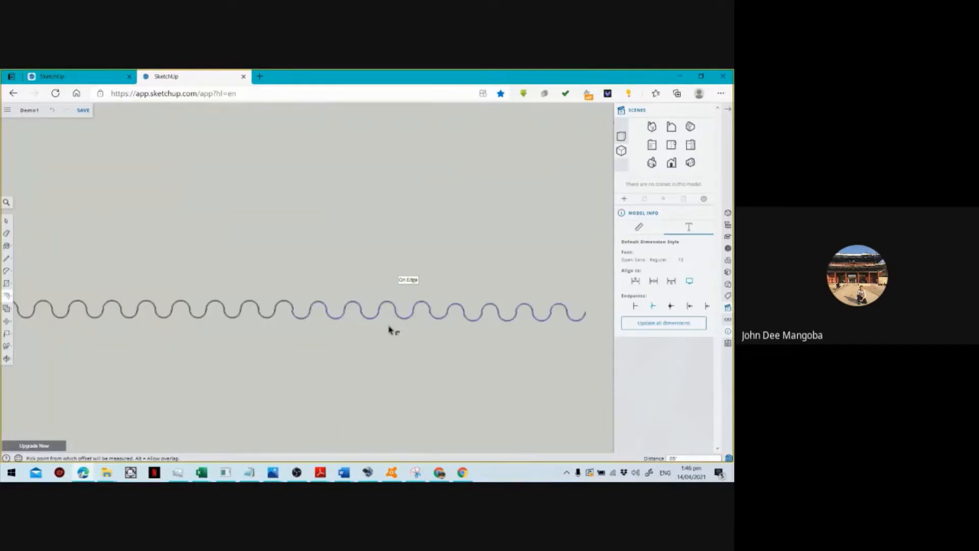
# Offset the selected last third of the wave chain by 0.05" on its upper side, continuing the existing offset curve.
pyautogui.scroll(3, 284, 310)
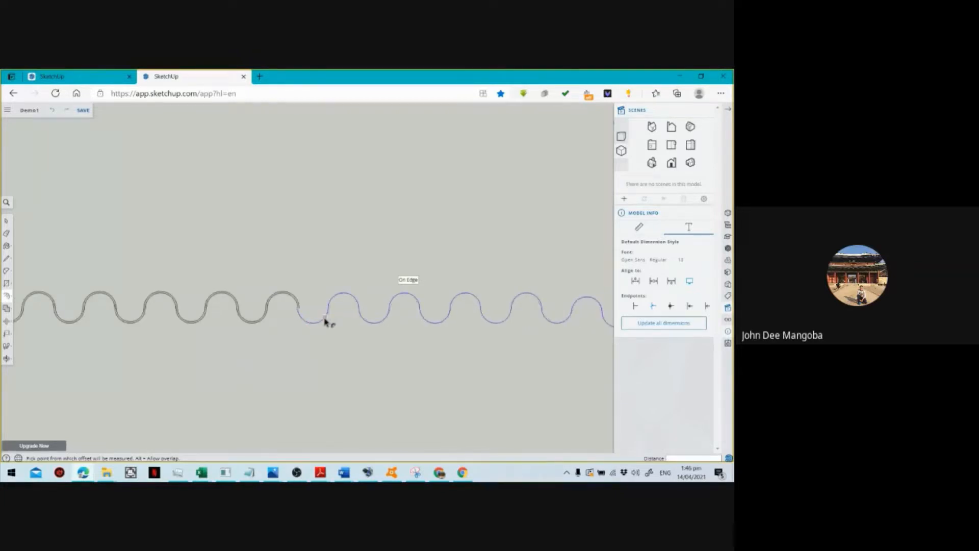
pyautogui.click(325, 320)
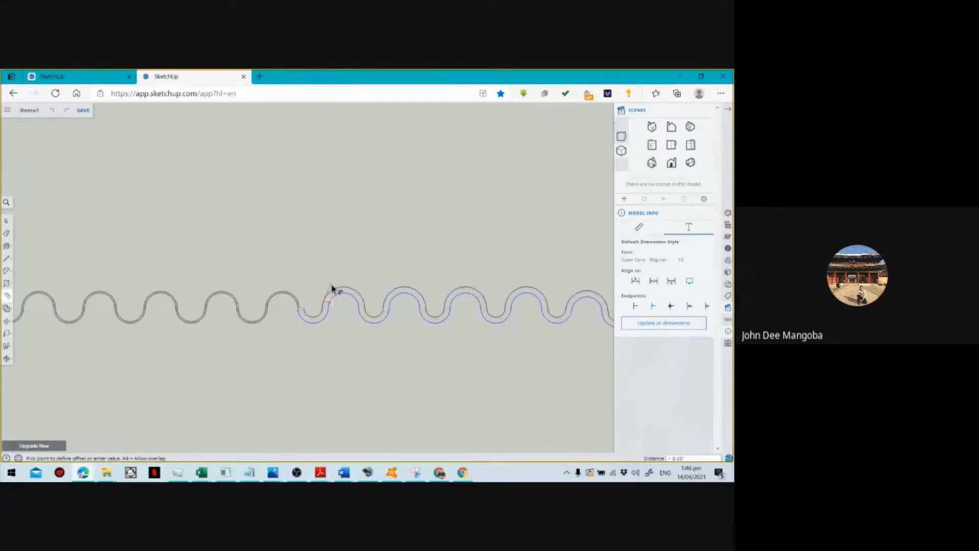
pyautogui.write('.05')
pyautogui.press('Return')
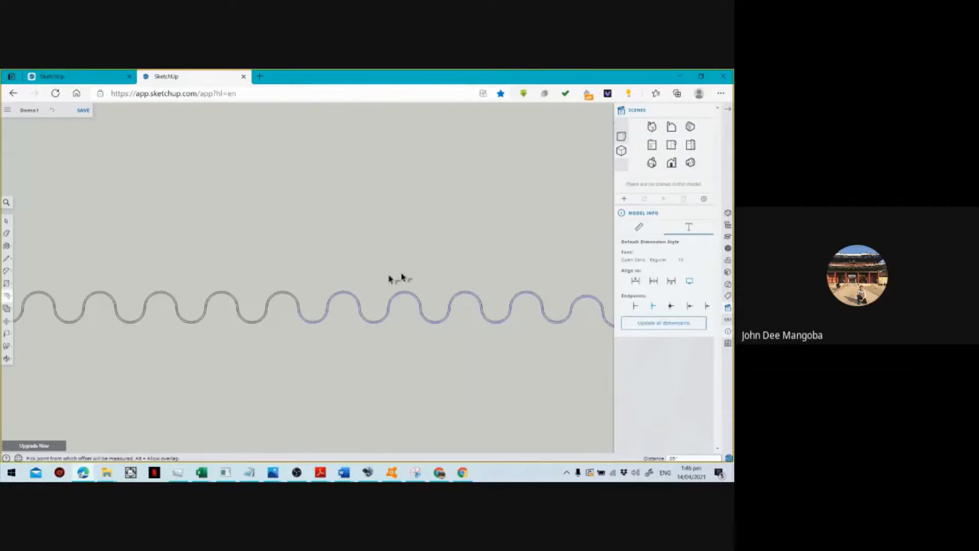
pyautogui.scroll(3, 286, 315)
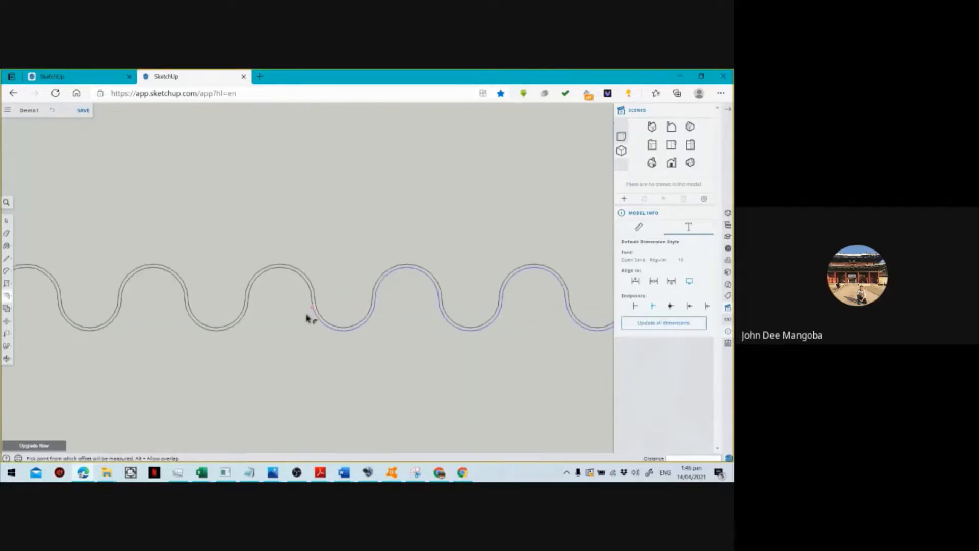
pyautogui.scroll(-3, 308, 318)
pyautogui.scroll(-3, 256, 309)
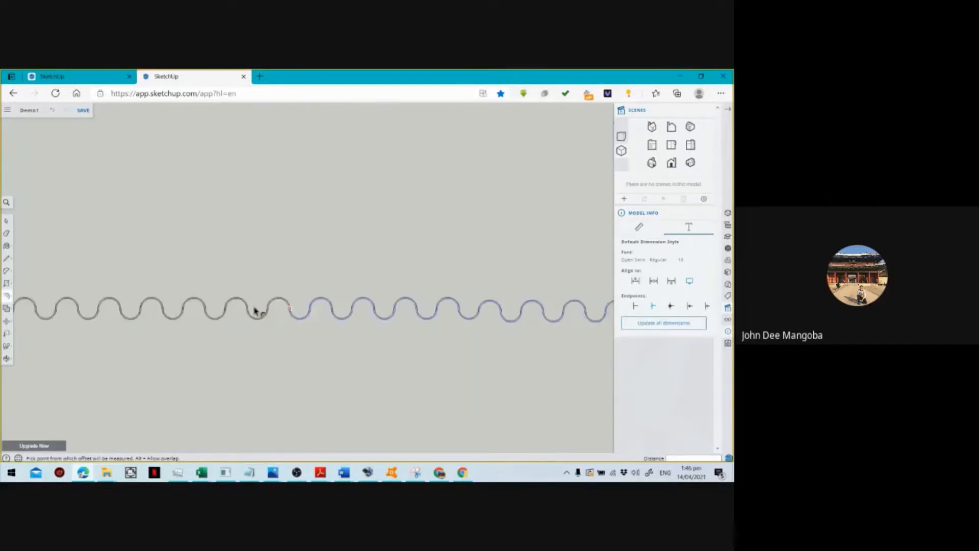
# Draw a short line joining the endpoints of the original and offset curves at the end of the last wave.
pyautogui.press('space')
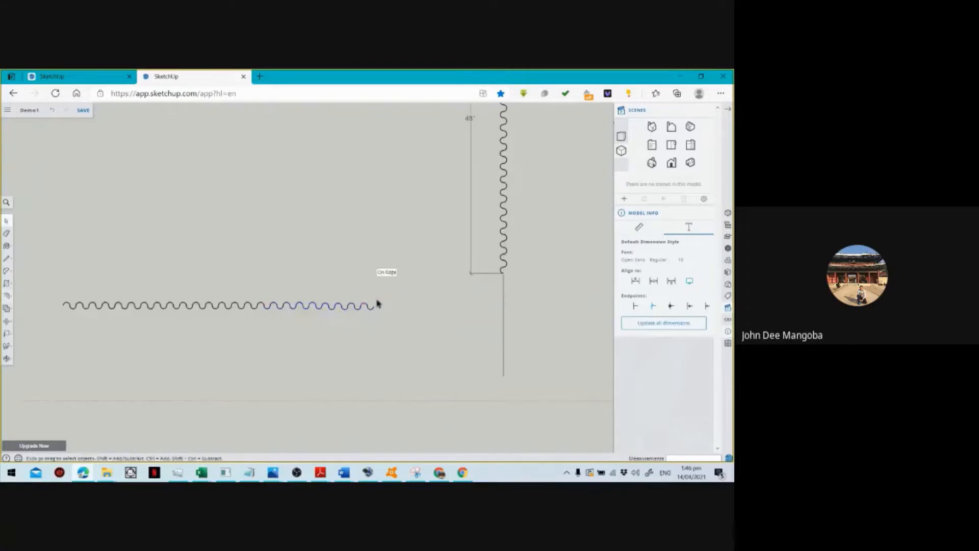
pyautogui.scroll(1, 376, 305)
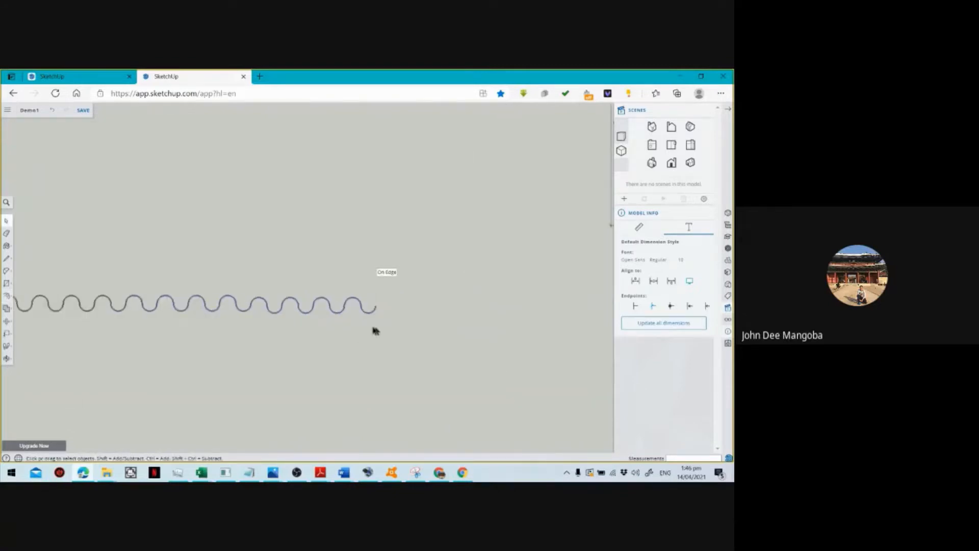
pyautogui.scroll(3, 367, 317)
pyautogui.scroll(3, 379, 333)
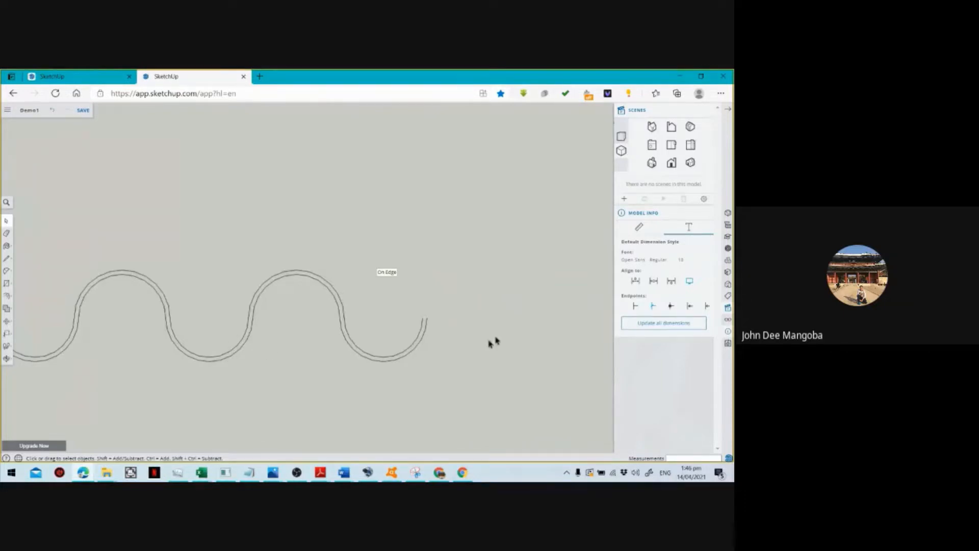
pyautogui.scroll(3, 449, 332)
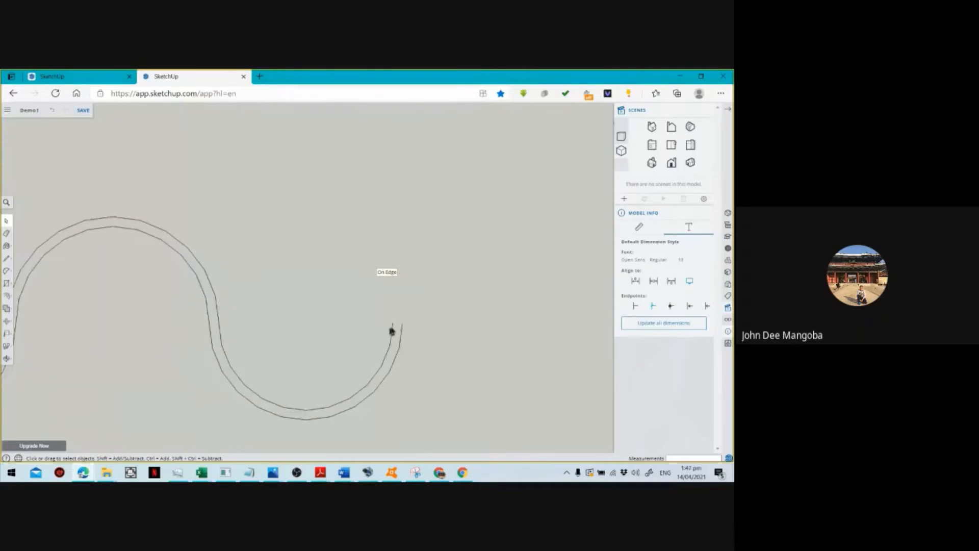
pyautogui.press('l')
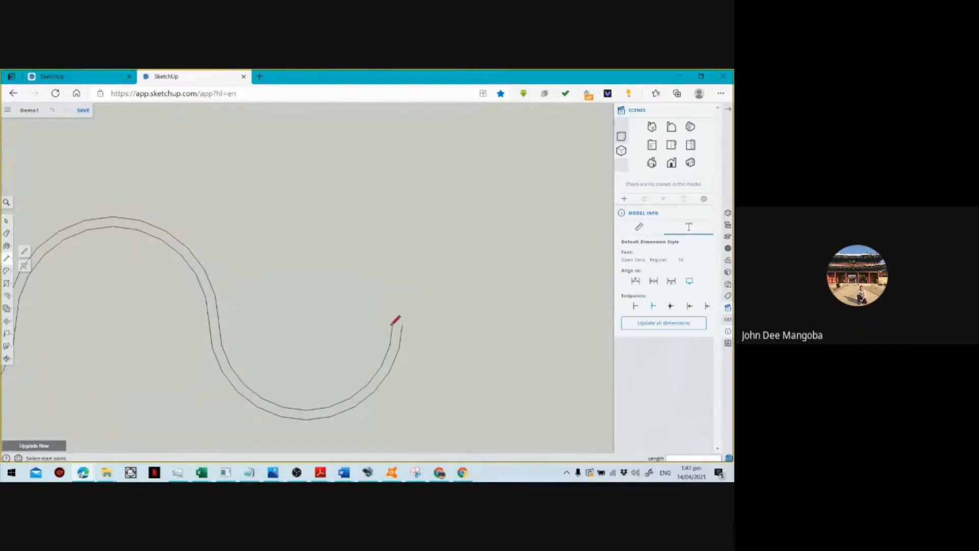
pyautogui.click(393, 324)
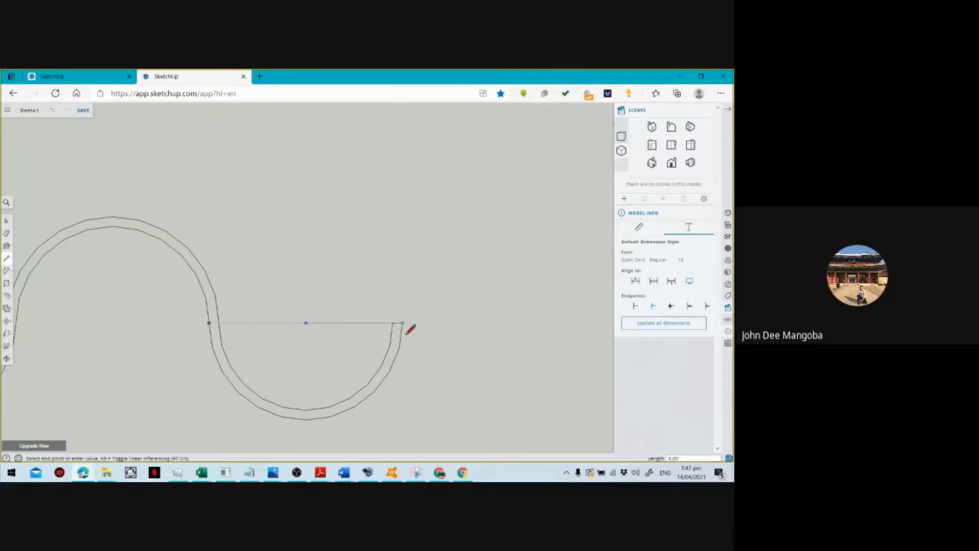
pyautogui.click(403, 323)
pyautogui.press('space')
pyautogui.scroll(-6, 492, 317)
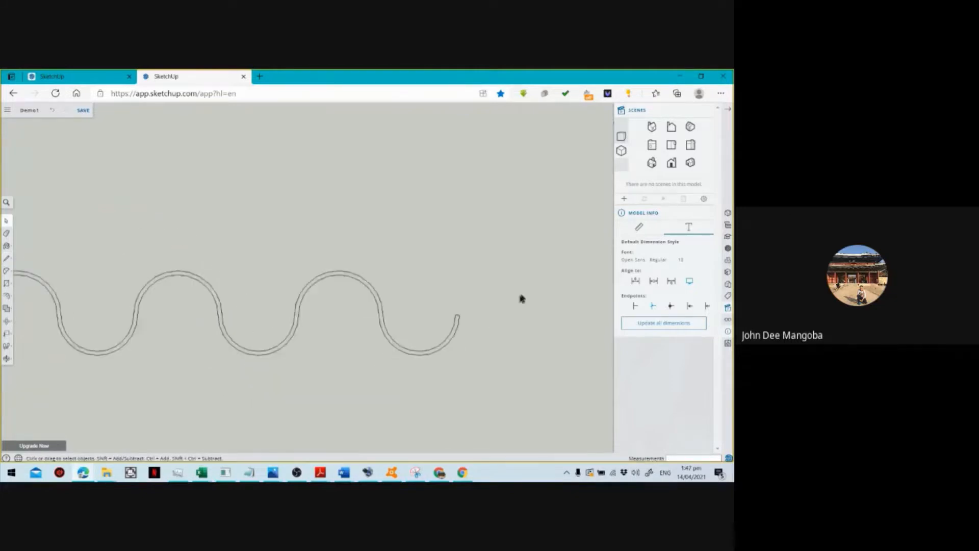
# Join the two curve endpoints at the start of the first wave with a line to close the profile into a face.
pyautogui.scroll(-4, 535, 283)
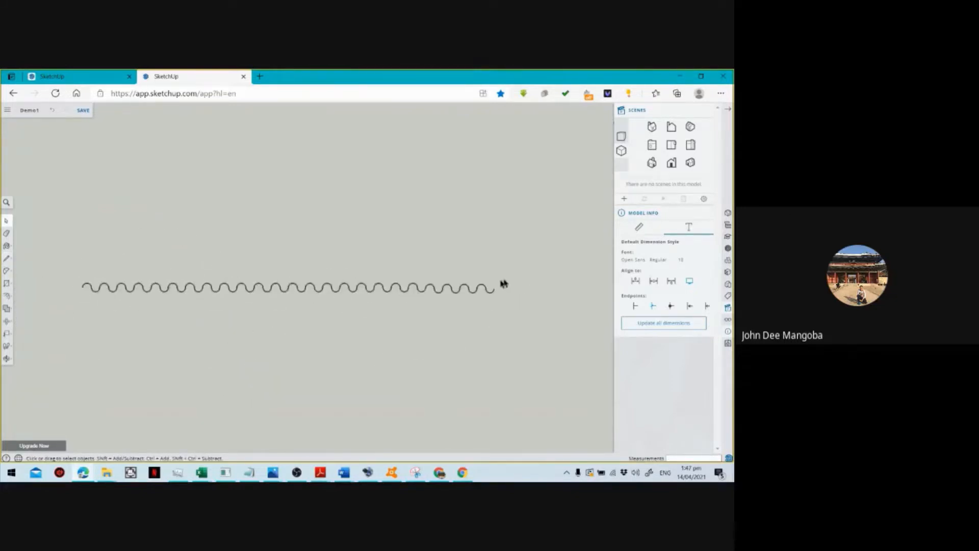
pyautogui.scroll(3, 68, 287)
pyautogui.scroll(3, 72, 288)
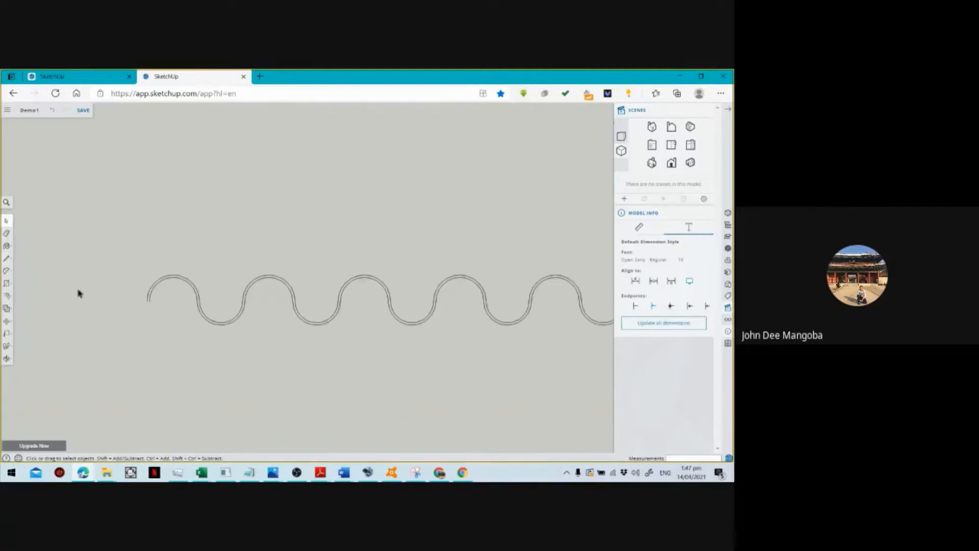
pyautogui.press('l')
pyautogui.scroll(3, 142, 297)
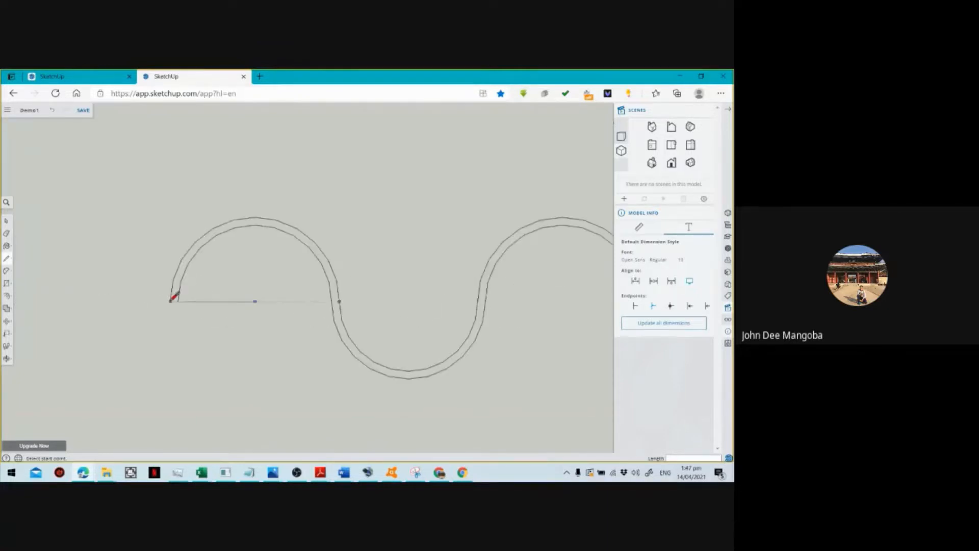
pyautogui.click(171, 300)
pyautogui.click(178, 300)
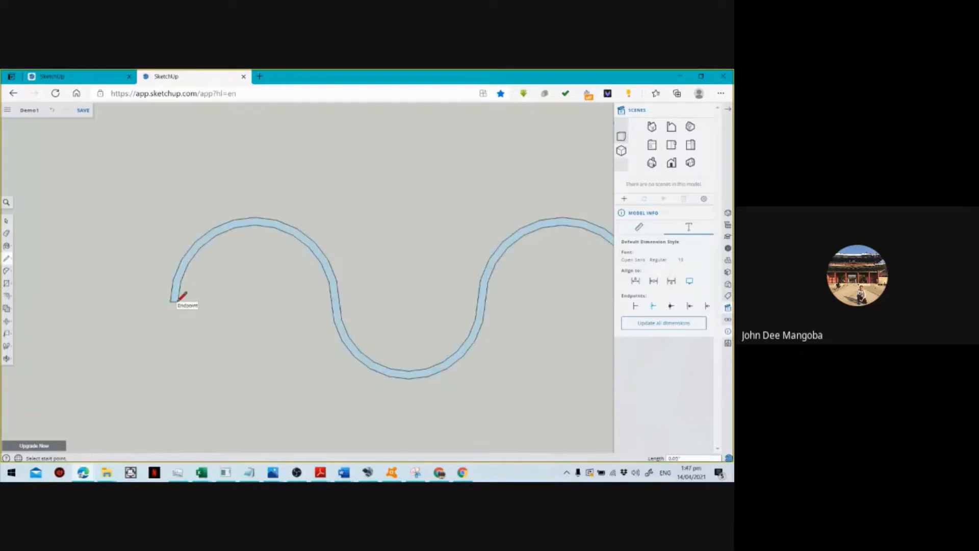
pyautogui.press('space')
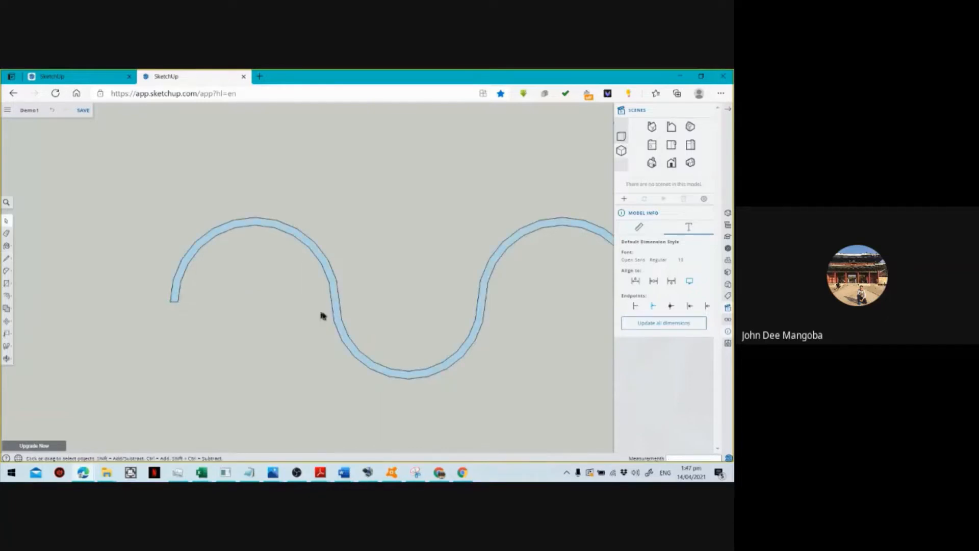
# Select the thin profile face and examine whether it runs continuously along the waves.
pyautogui.scroll(-2, 381, 371)
pyautogui.scroll(5, 420, 349)
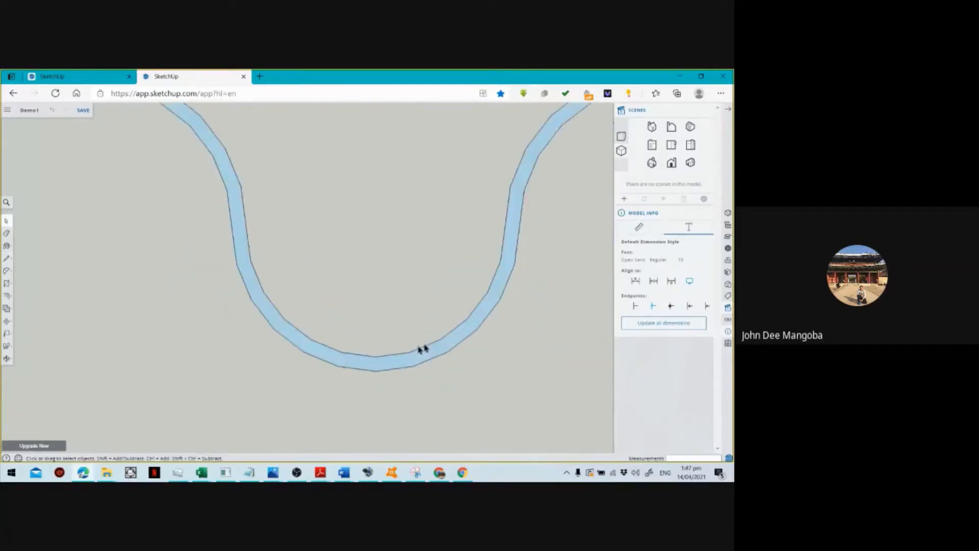
pyautogui.click(401, 364)
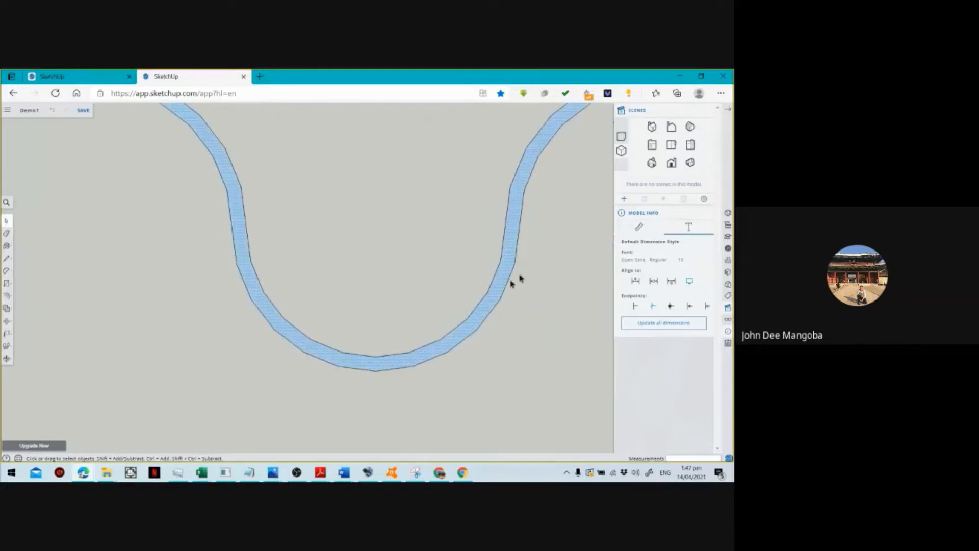
pyautogui.scroll(-5, 334, 400)
pyautogui.scroll(-3, 343, 360)
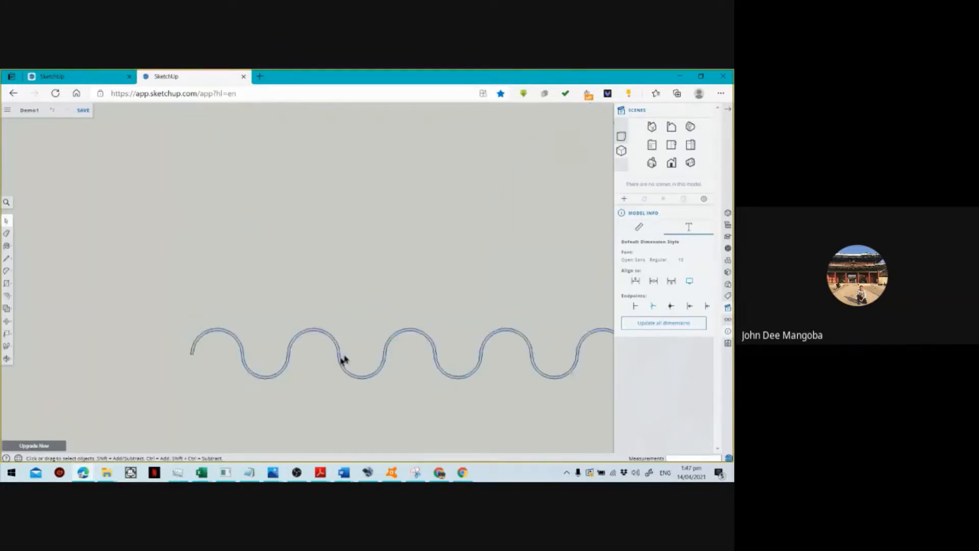
pyautogui.scroll(-3, 346, 363)
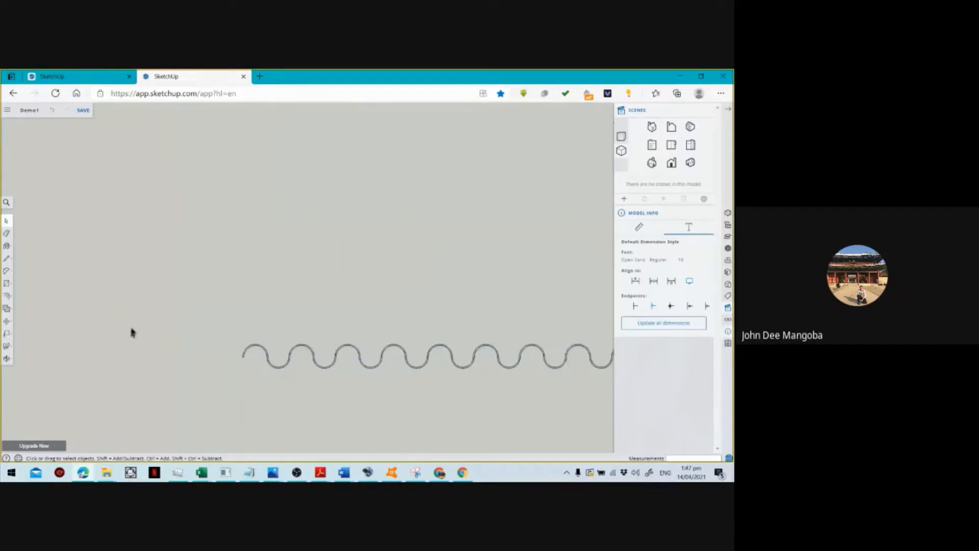
pyautogui.scroll(-2, 131, 329)
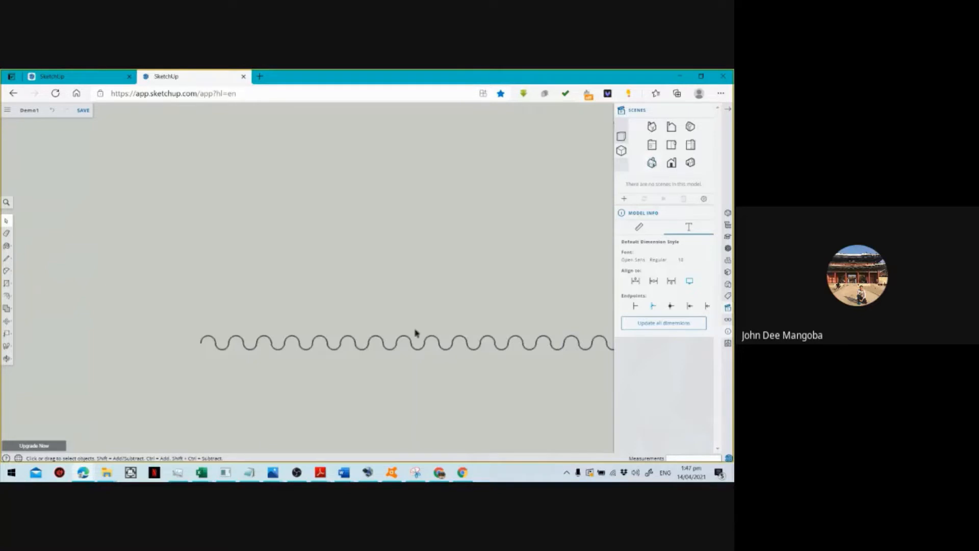
# Push/Pull the thin wave profile face upward by 7" along its whole length.
pyautogui.click(673, 168)
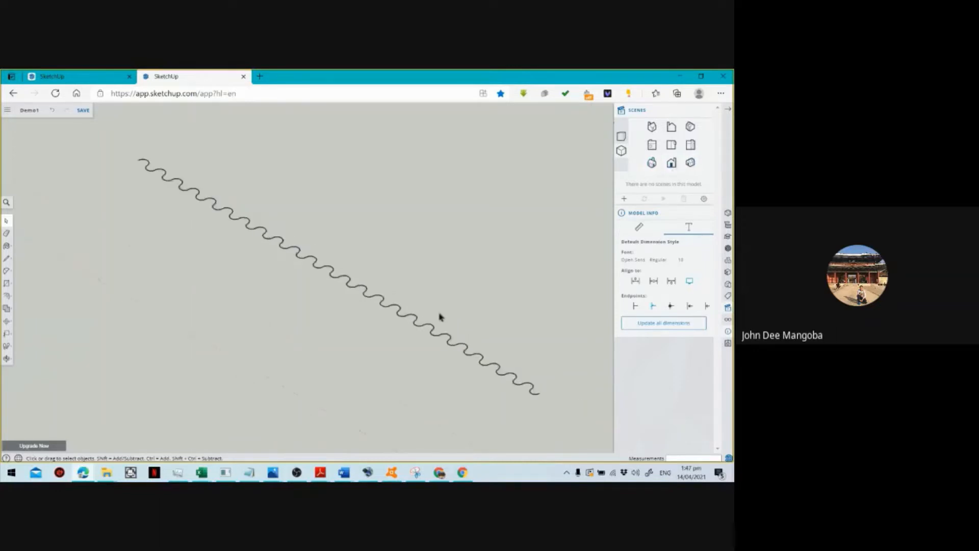
pyautogui.scroll(10, 431, 324)
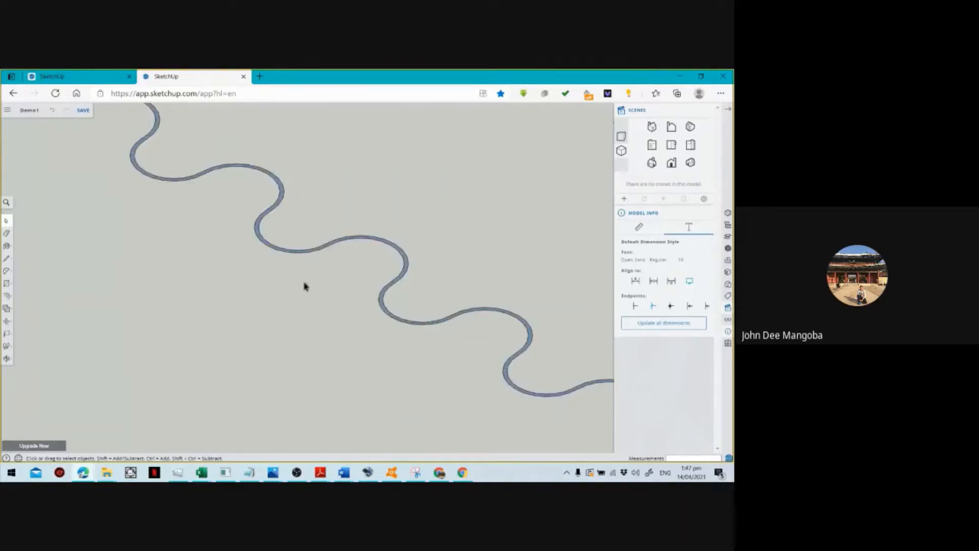
pyautogui.scroll(-5, 294, 305)
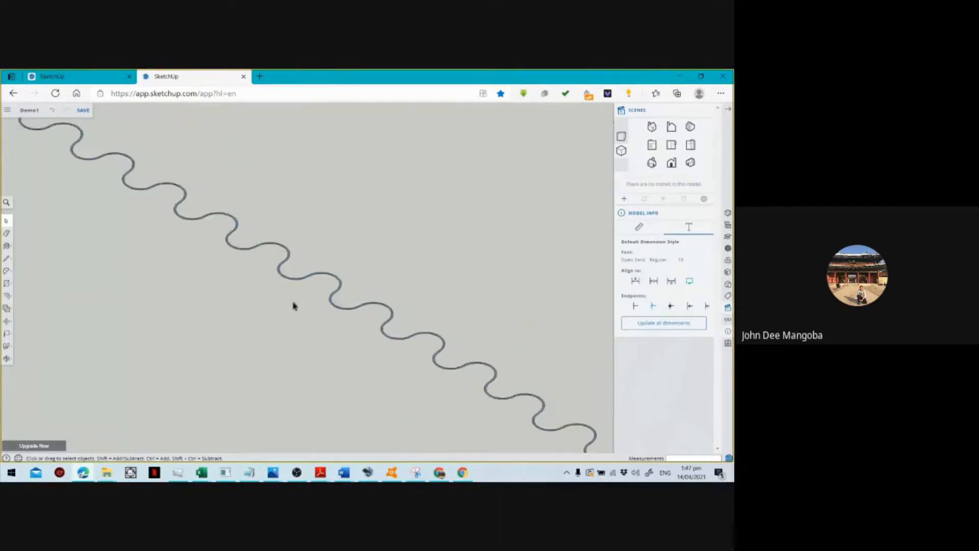
pyautogui.press('p')
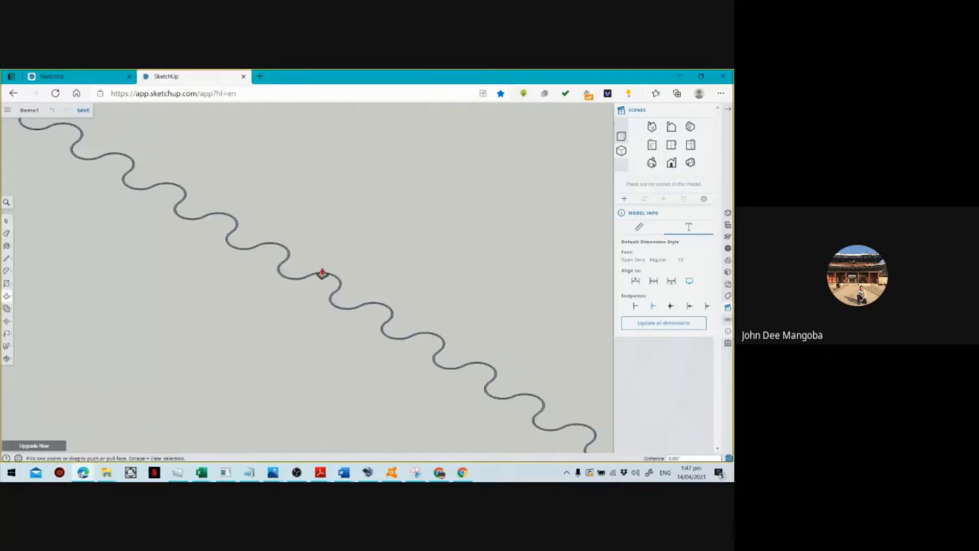
pyautogui.scroll(6, 322, 273)
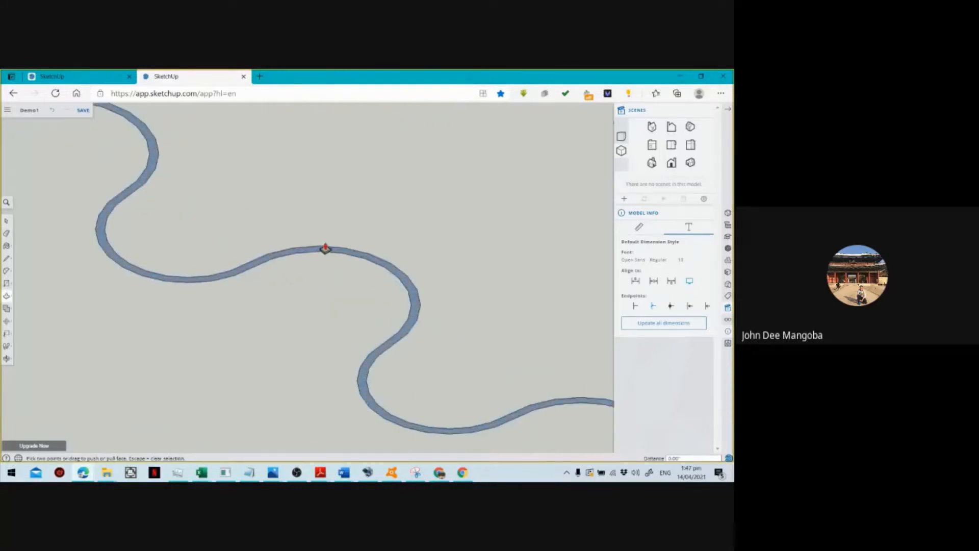
pyautogui.click(325, 249)
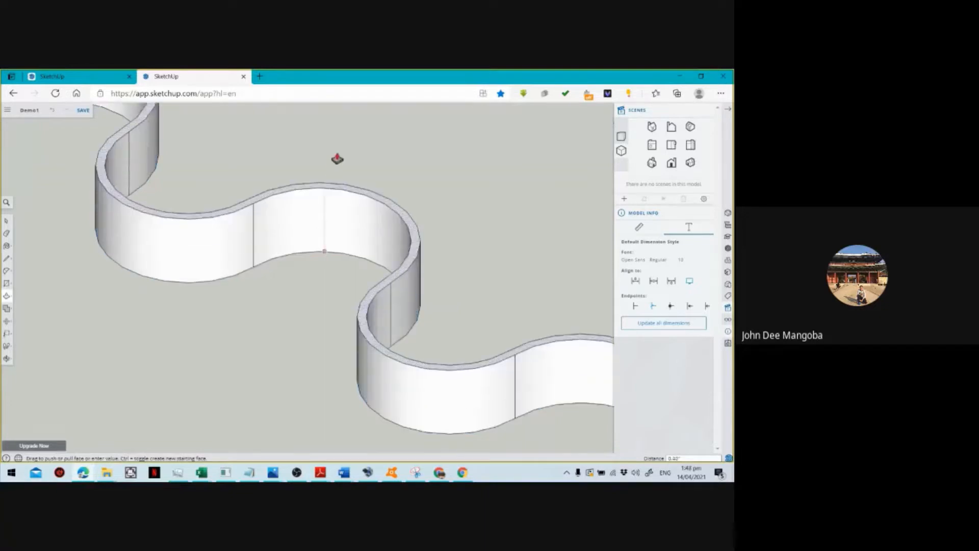
pyautogui.scroll(-4, 337, 159)
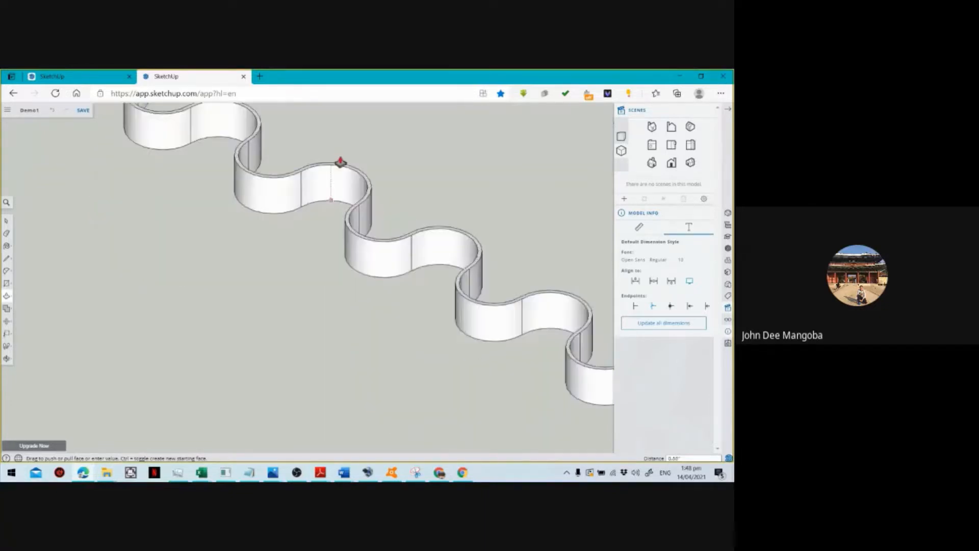
pyautogui.scroll(-3, 344, 192)
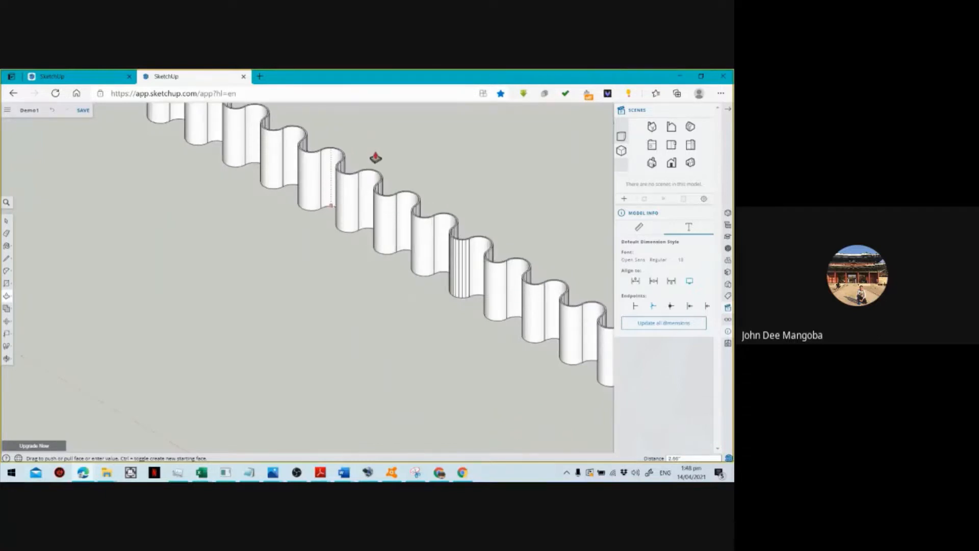
pyautogui.scroll(-4, 375, 158)
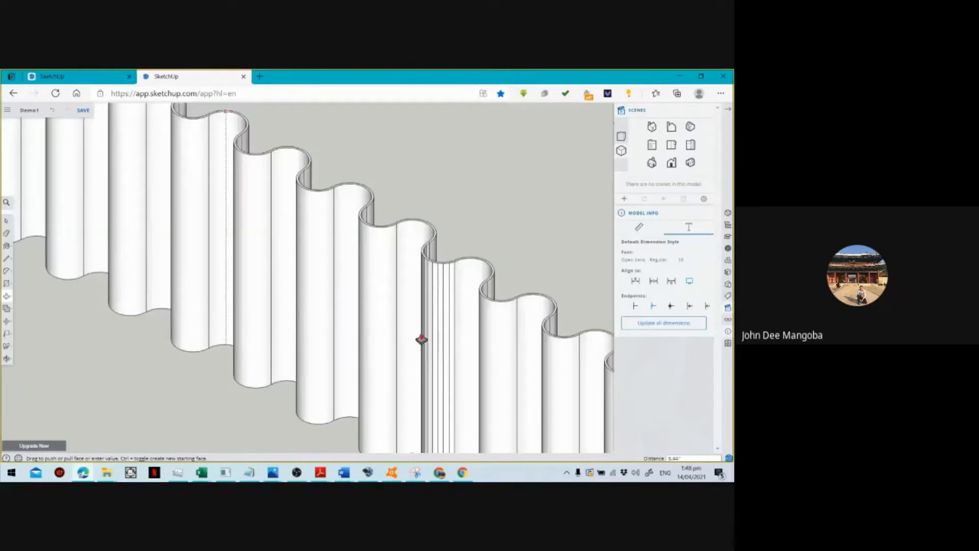
pyautogui.scroll(-3, 422, 339)
pyautogui.scroll(-3, 412, 344)
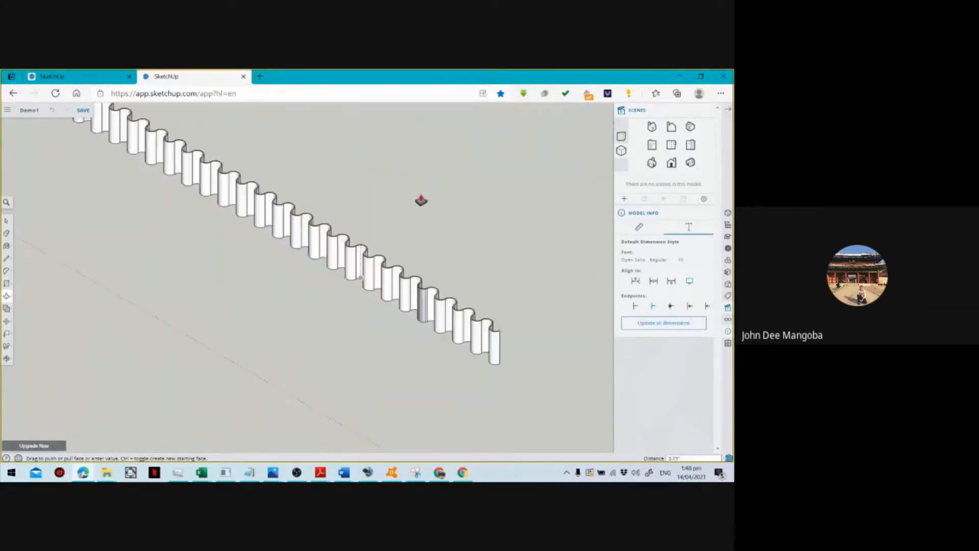
pyautogui.write('7')
pyautogui.press('Return')
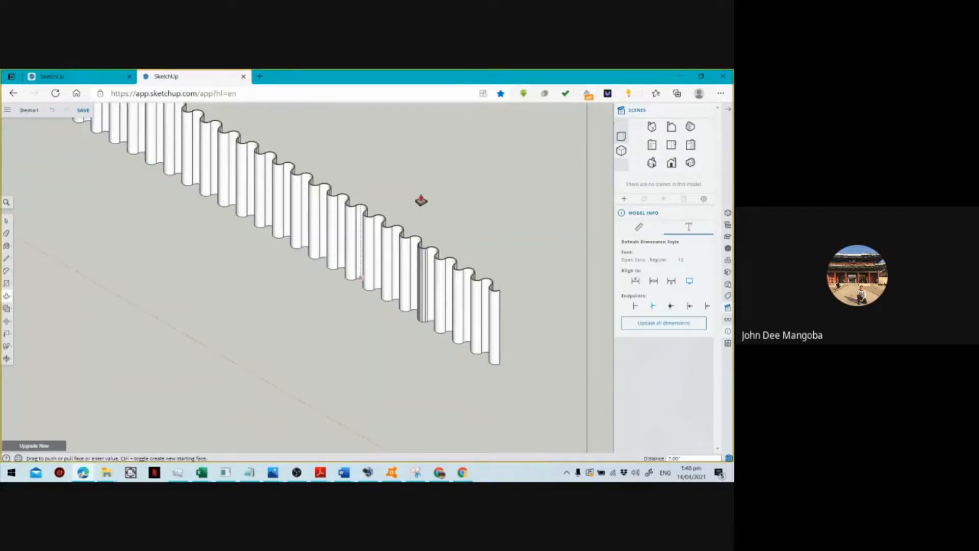
# Set the extrusion height of the corrugated sheet to 96" and compare it with the red sheets beside it.
pyautogui.write('36')
pyautogui.press('BackSpace')
pyautogui.press('BackSpace')
pyautogui.press('Return')
pyautogui.scroll(-6, 360, 290)
pyautogui.scroll(-3, 404, 212)
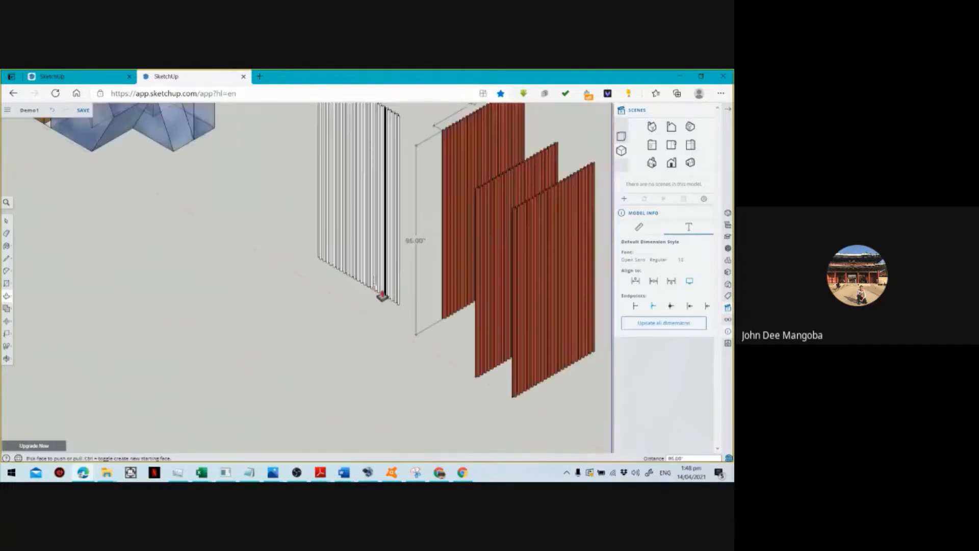
pyautogui.scroll(-2, 398, 133)
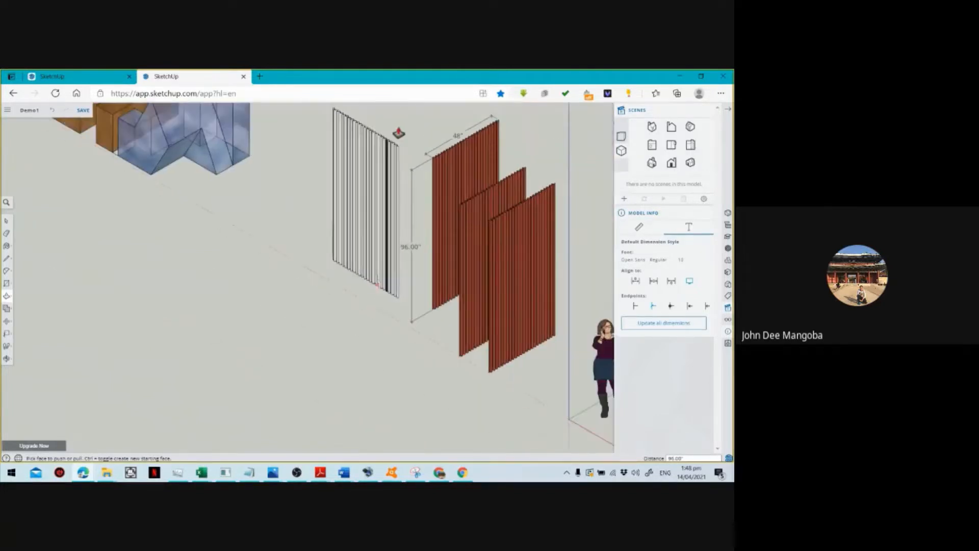
pyautogui.scroll(5, 399, 134)
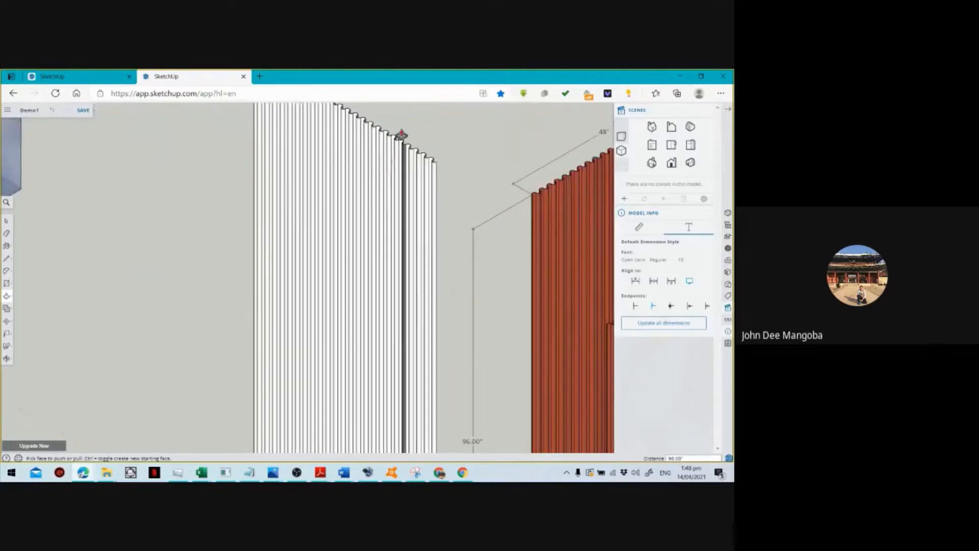
pyautogui.scroll(3, 402, 134)
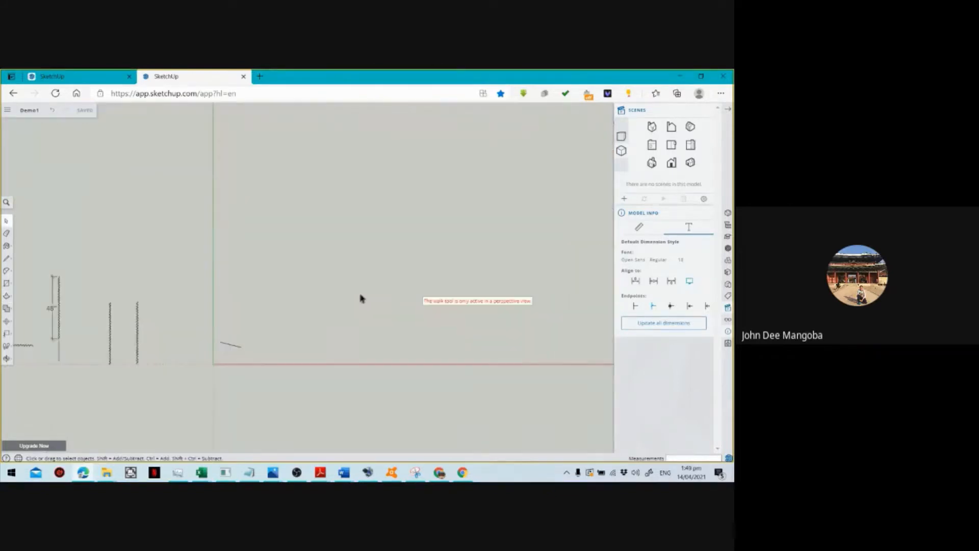
# Check the floor plan in the Chicken Barn model, return to Demo1 and draw a 16' by 8' rectangle on the ground near the origin.
pyautogui.hotkey('alt', 'Tab')
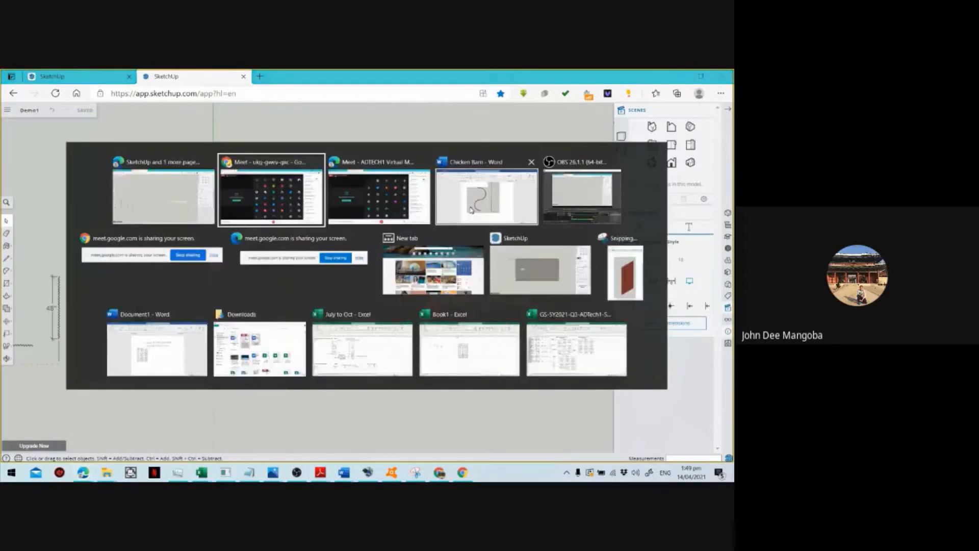
pyautogui.click(510, 266)
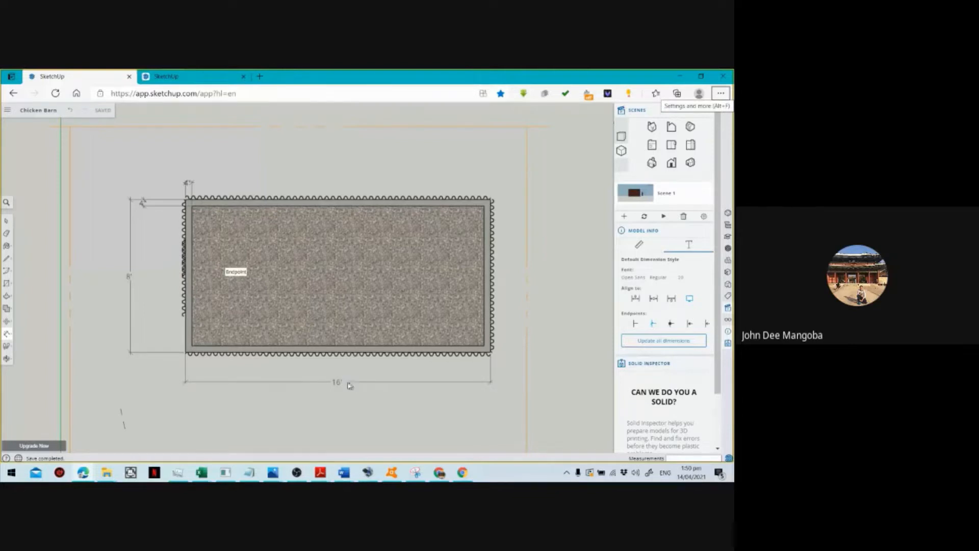
pyautogui.hotkey('alt', 'Tab')
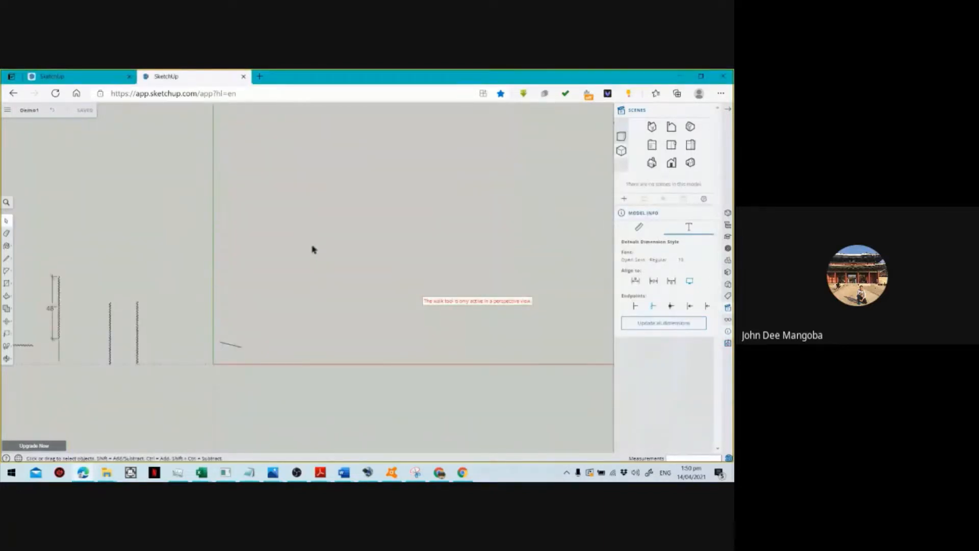
pyautogui.press('r')
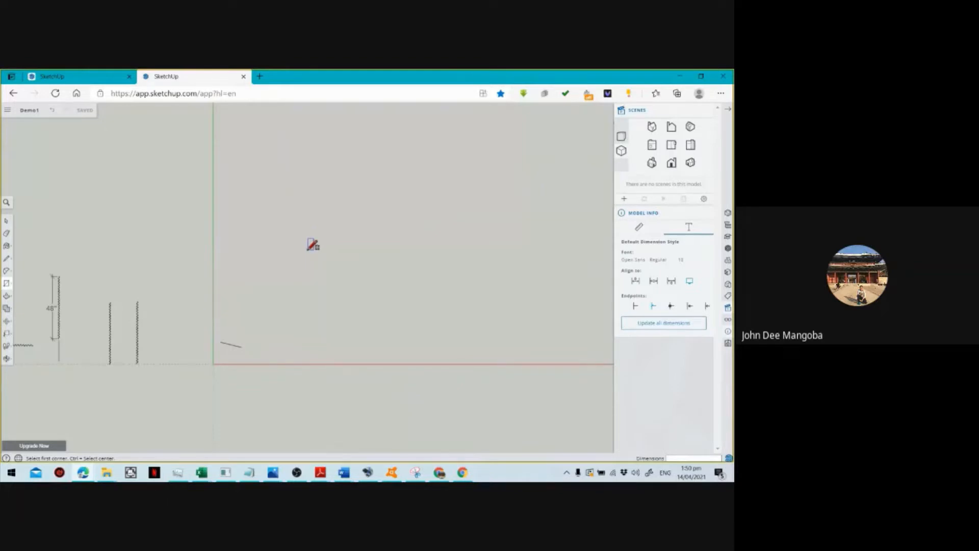
pyautogui.click(306, 249)
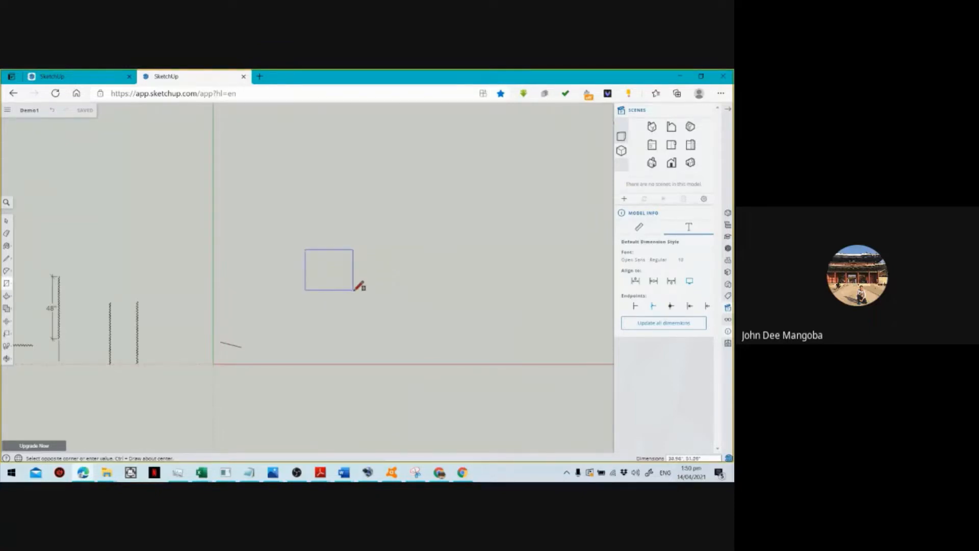
pyautogui.click(701, 75)
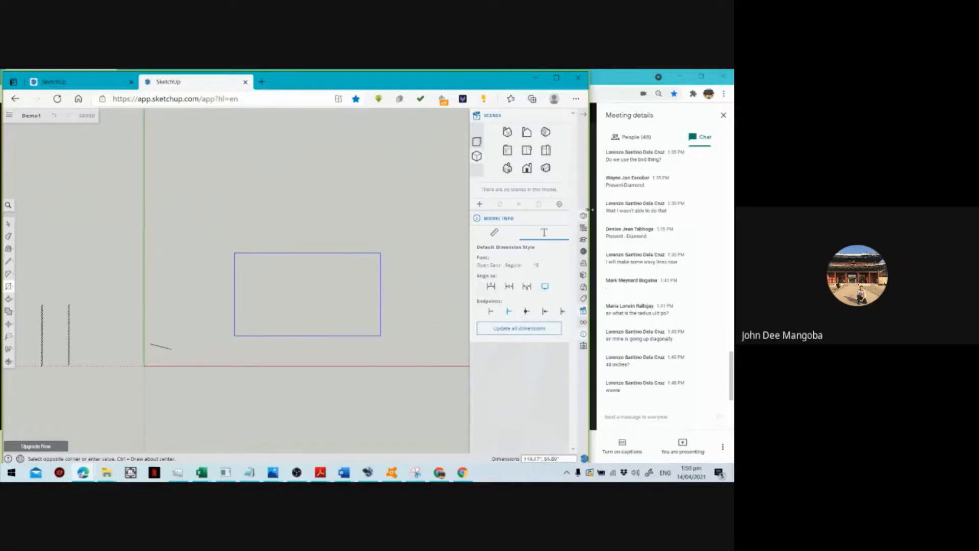
pyautogui.moveTo(590, 210); pyautogui.dragTo(538, 215)
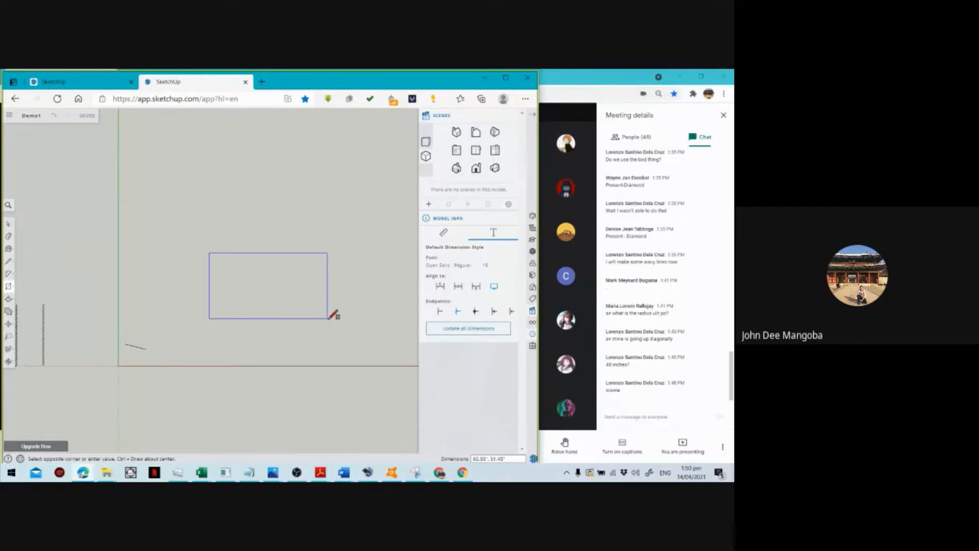
pyautogui.hotkey('alt', 'Tab')
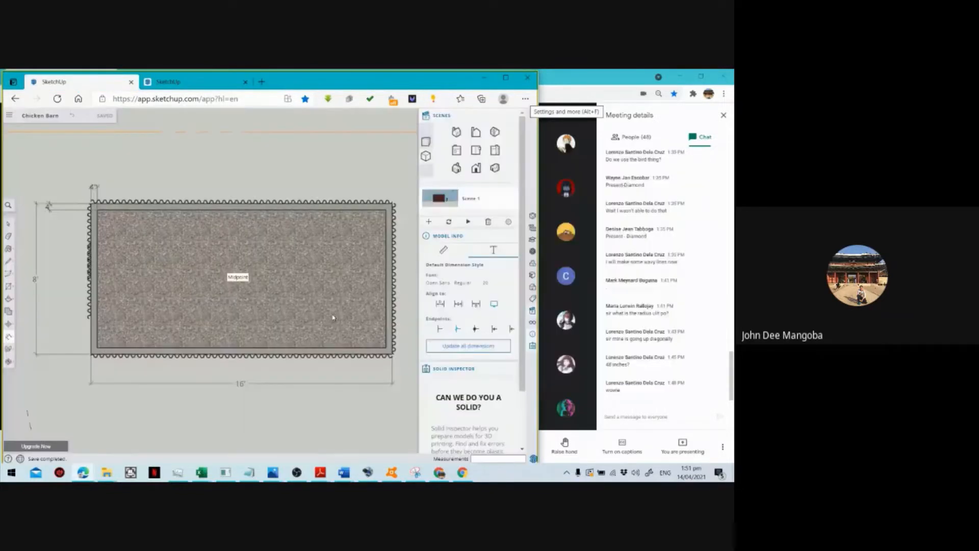
pyautogui.hotkey('alt', 'Tab')
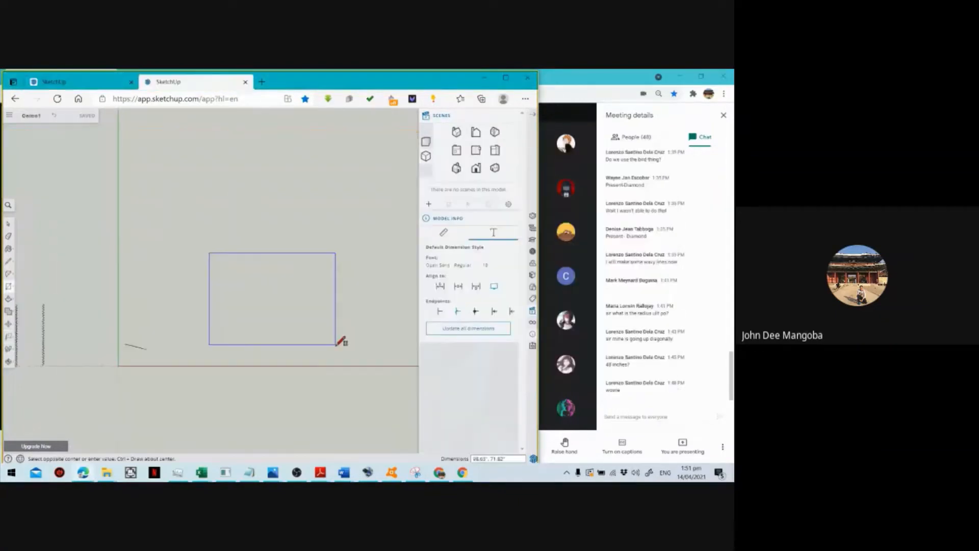
pyautogui.write("10', 8")
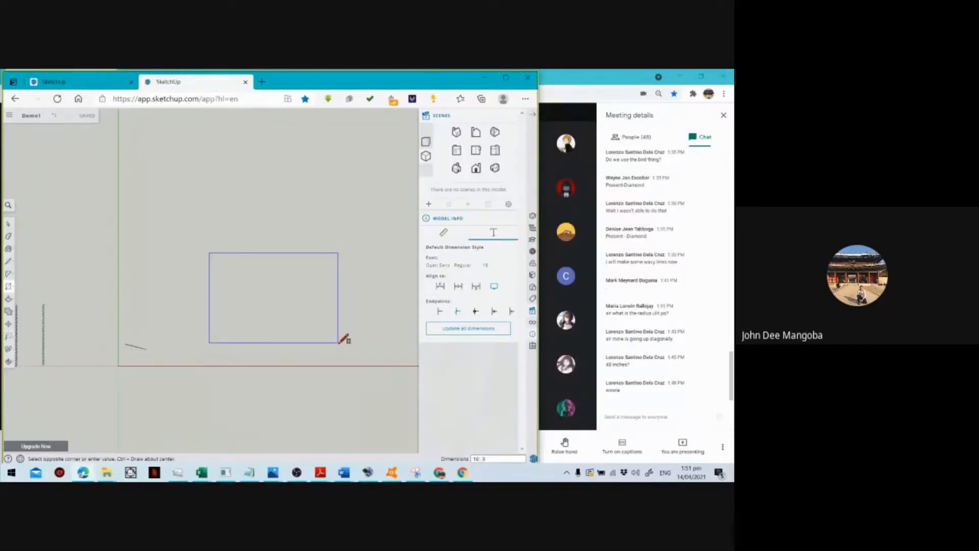
pyautogui.press('Return')
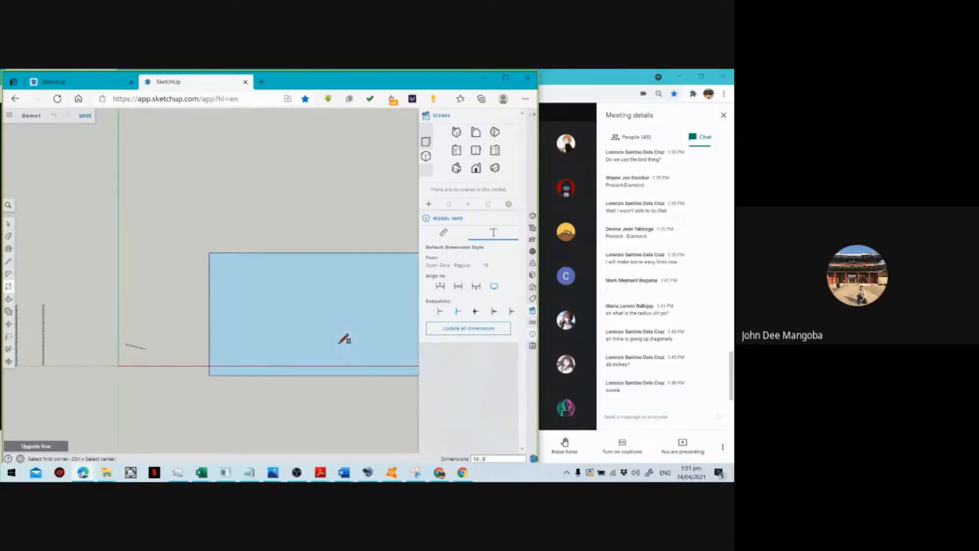
# Move the whole rectangle along the green direction until it lies clear of the red axis, then select its face.
pyautogui.scroll(-2, 172, 301)
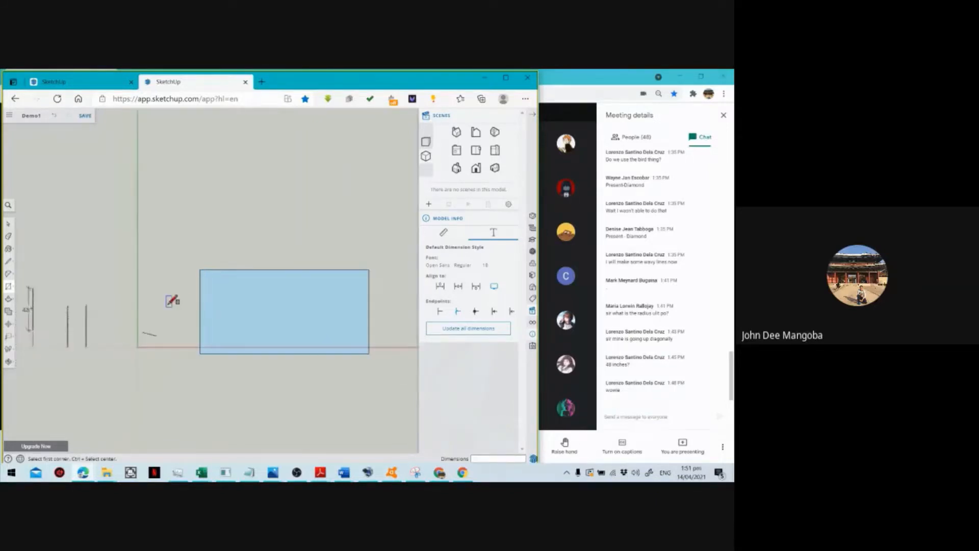
pyautogui.press('space')
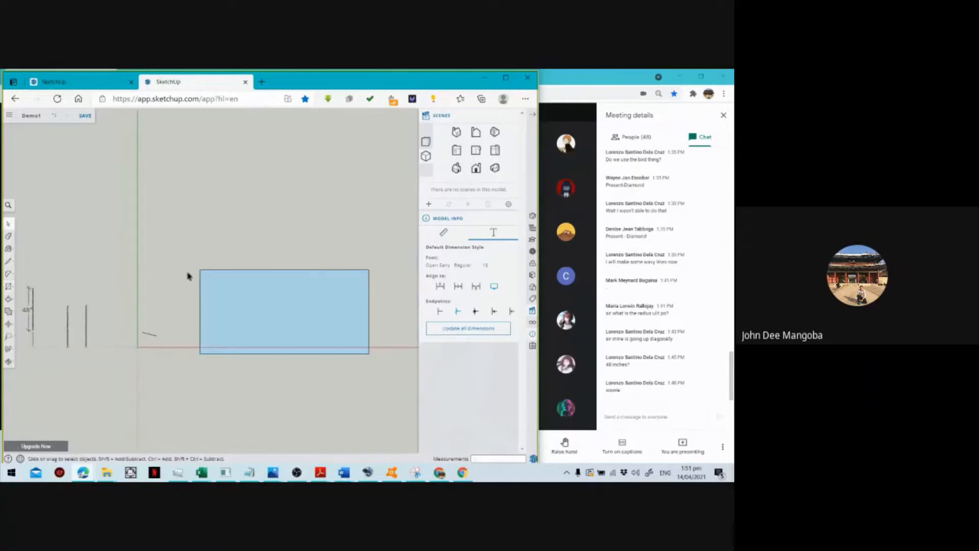
pyautogui.moveTo(190, 244); pyautogui.dragTo(403, 378)
pyautogui.press('m')
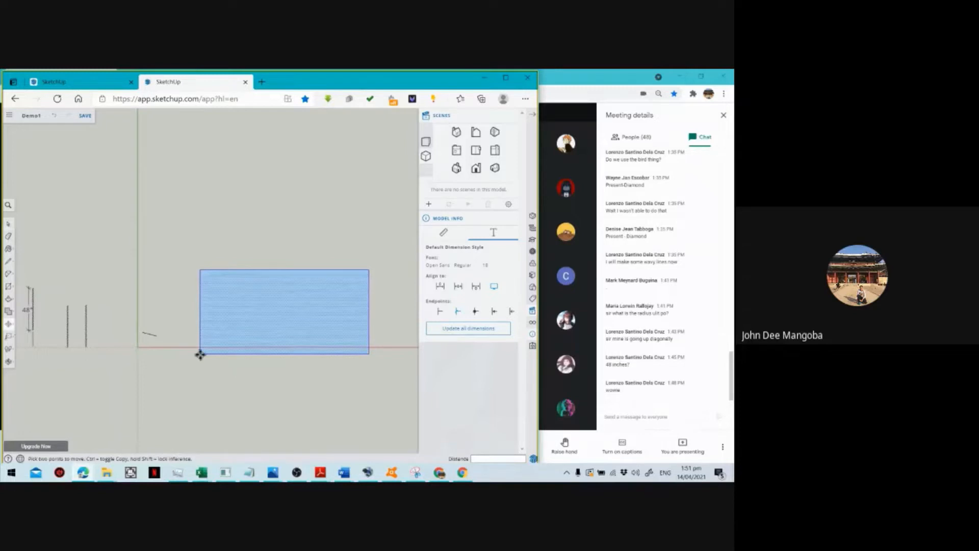
pyautogui.click(200, 353)
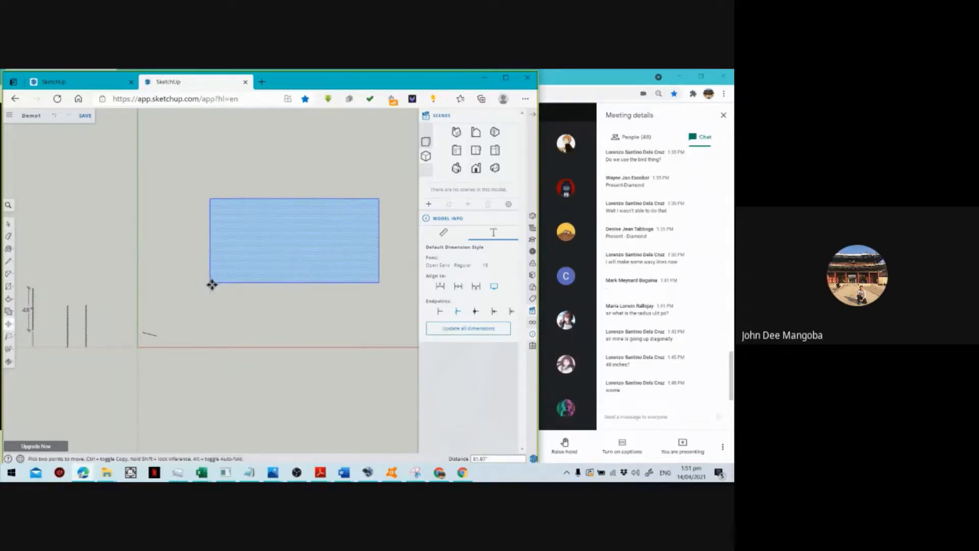
pyautogui.click(212, 284)
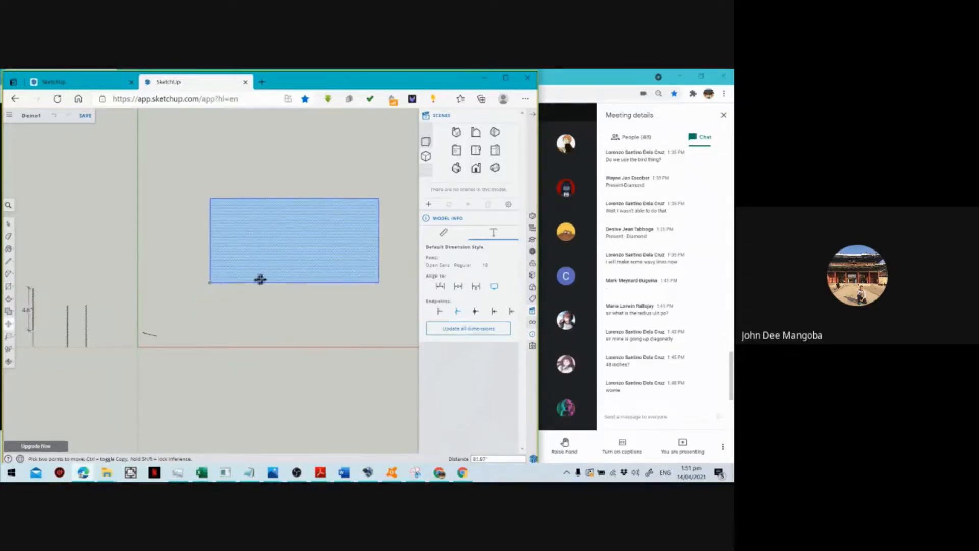
pyautogui.click(209, 283)
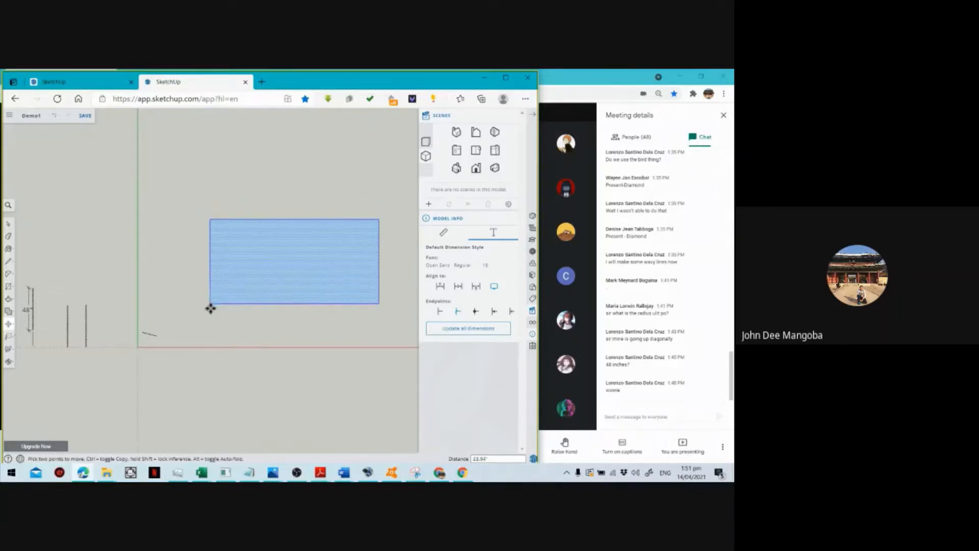
pyautogui.click(210, 312)
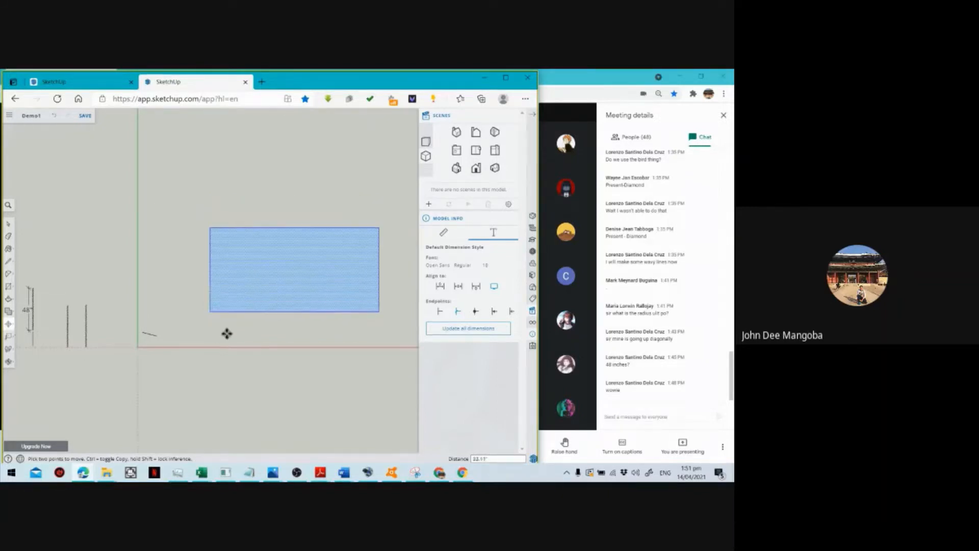
pyautogui.press('space')
pyautogui.click(232, 339)
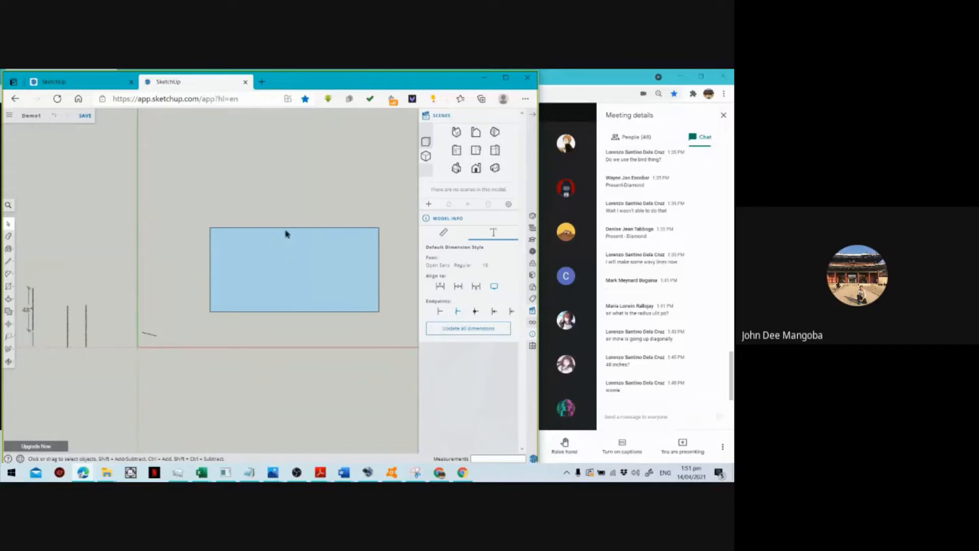
pyautogui.click(257, 300)
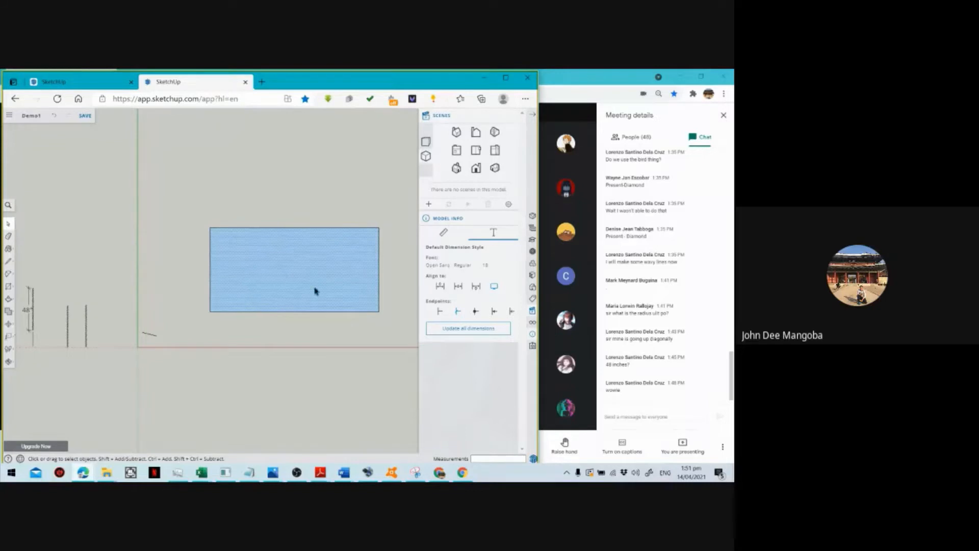
# Check the double-outlined floor plan in the Chicken Barn model and delete the Demo1 rectangle's face, keeping its four edges.
pyautogui.press('Delete')
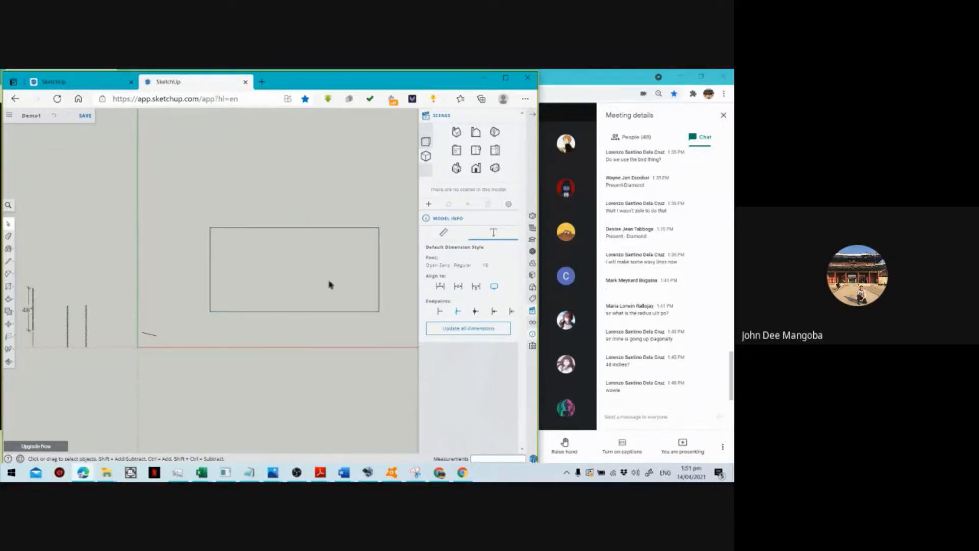
pyautogui.hotkey('alt', 'Tab')
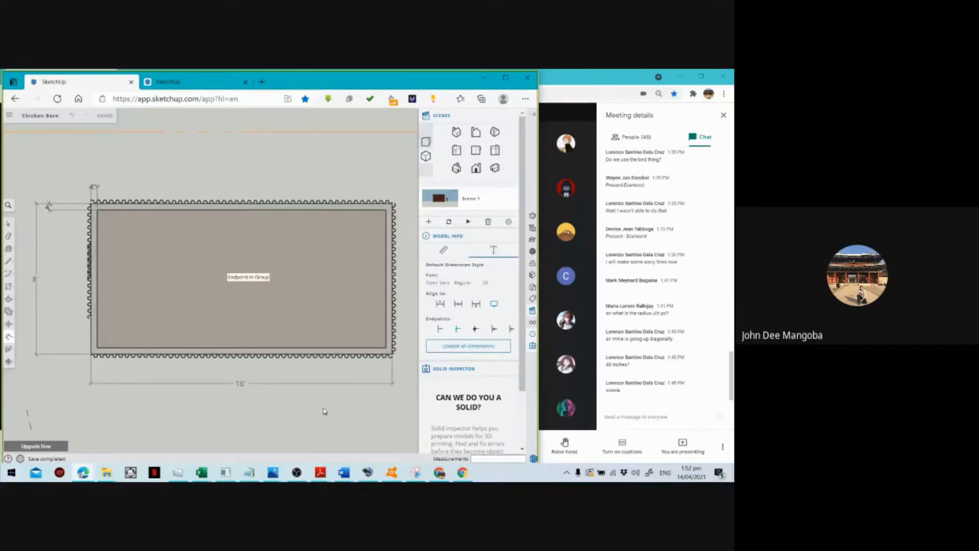
pyautogui.hotkey('alt', 'Tab')
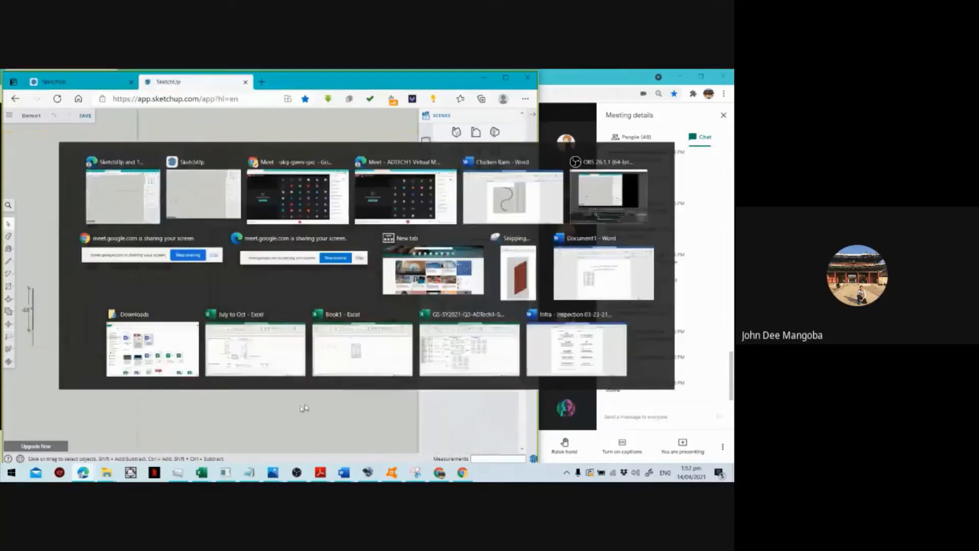
pyautogui.hotkey('alt', 'Tab')
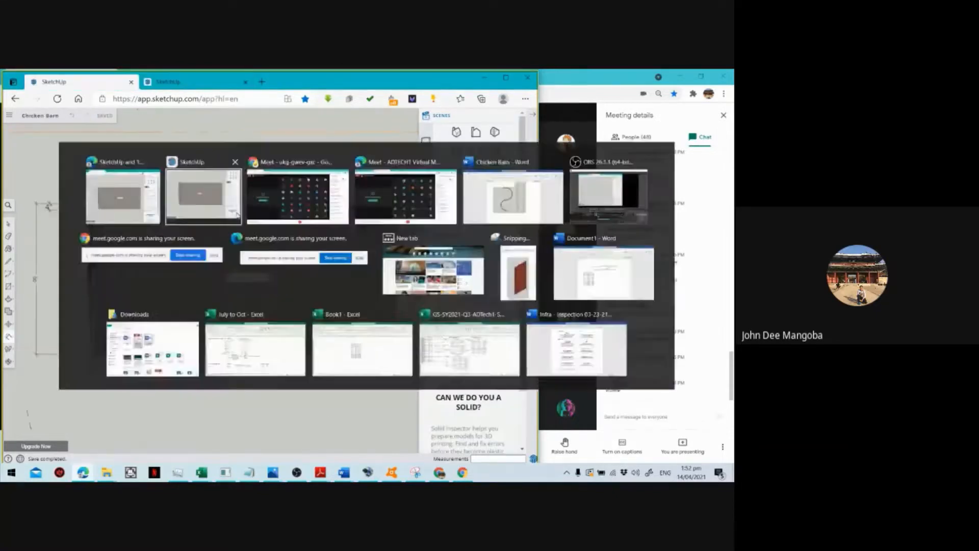
pyautogui.moveTo(115, 206); pyautogui.dragTo(115, 206, button='middle')
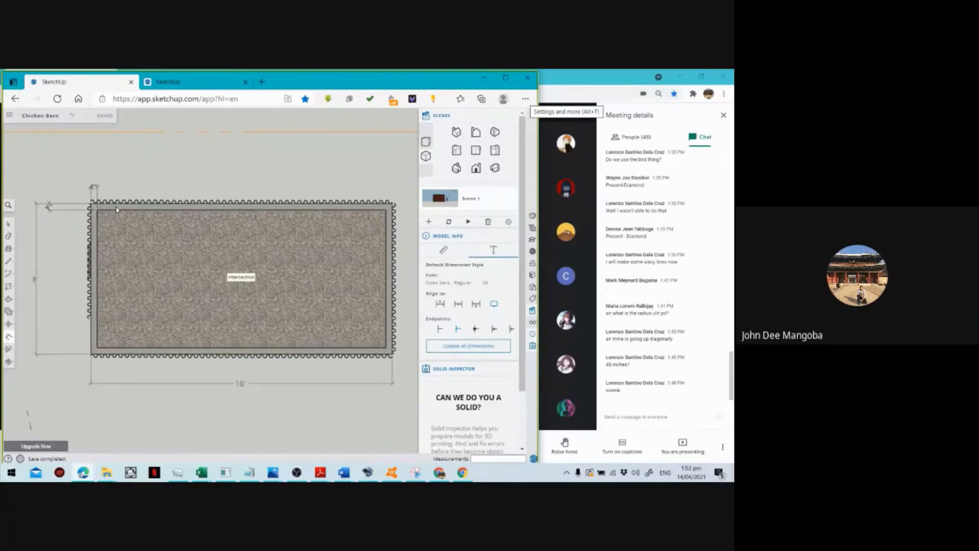
pyautogui.hotkey('ctrl', 'Tab')
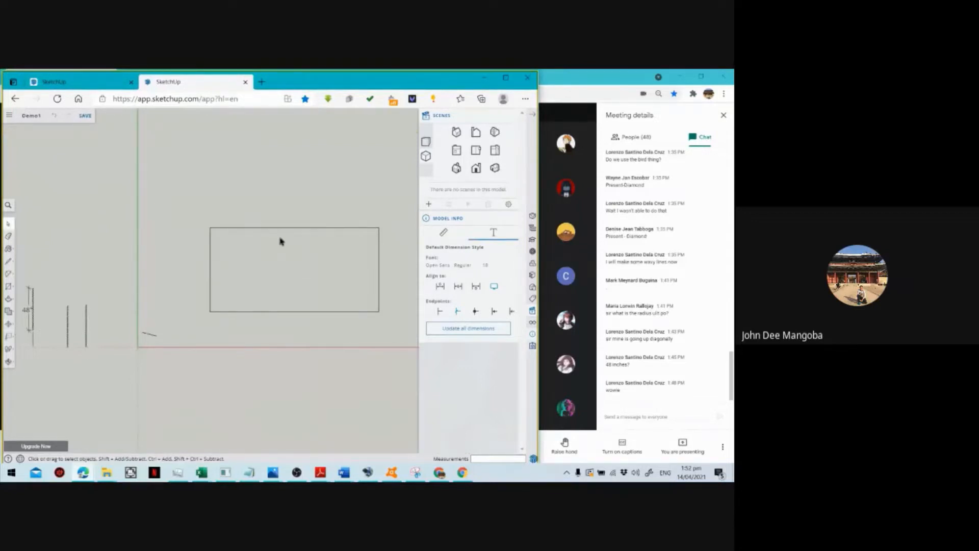
pyautogui.hotkey('ctrl', 'z')
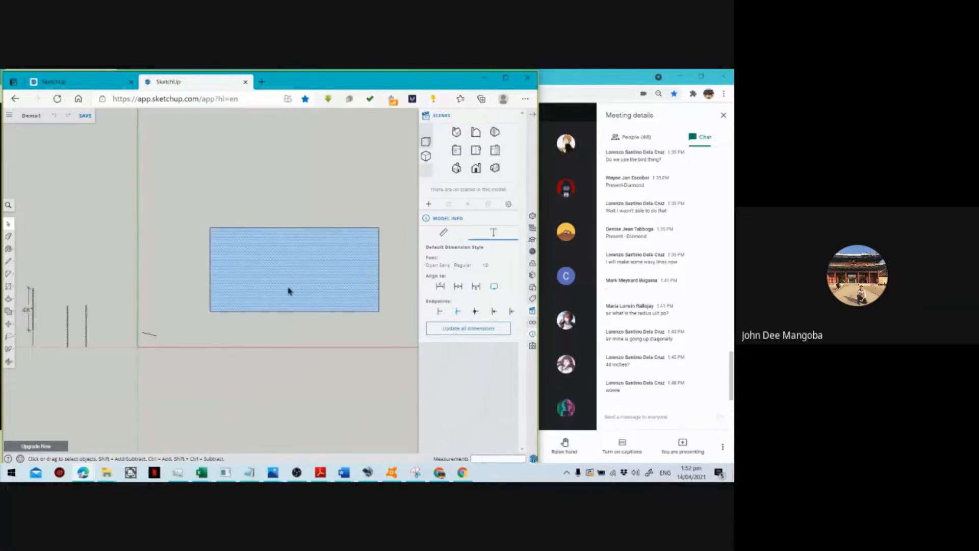
pyautogui.press('Delete')
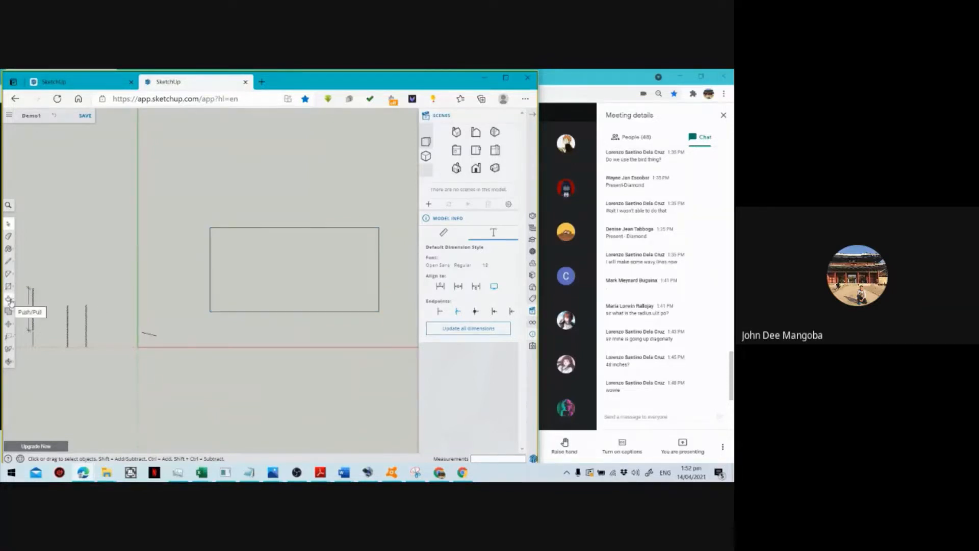
# Offset all four edges of the rectangle inward by 4" to form a second outline.
pyautogui.click(8, 323)
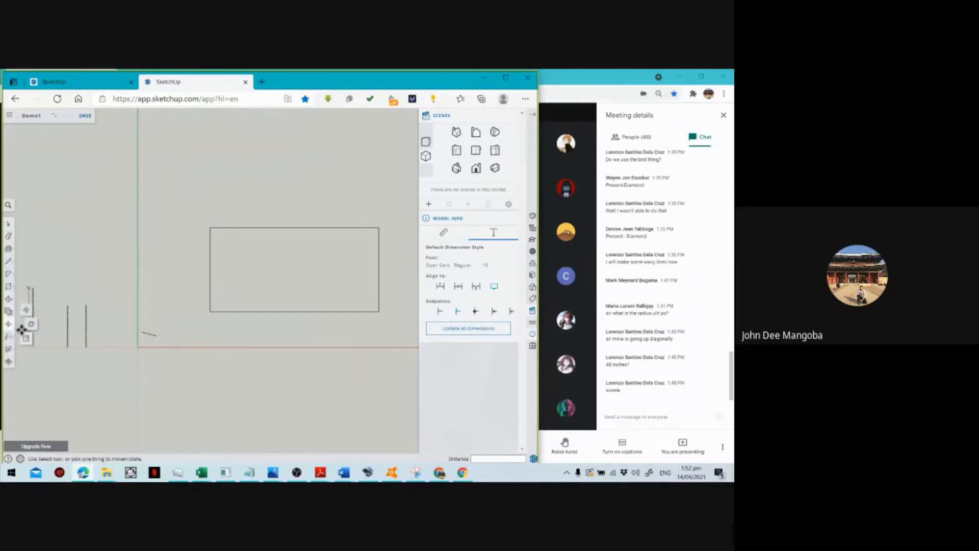
pyautogui.click(8, 299)
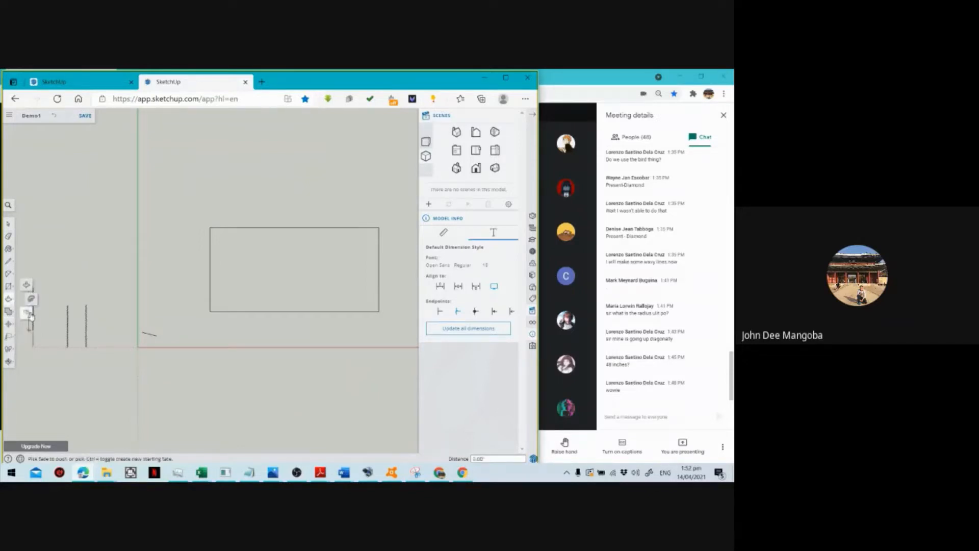
pyautogui.click(27, 313)
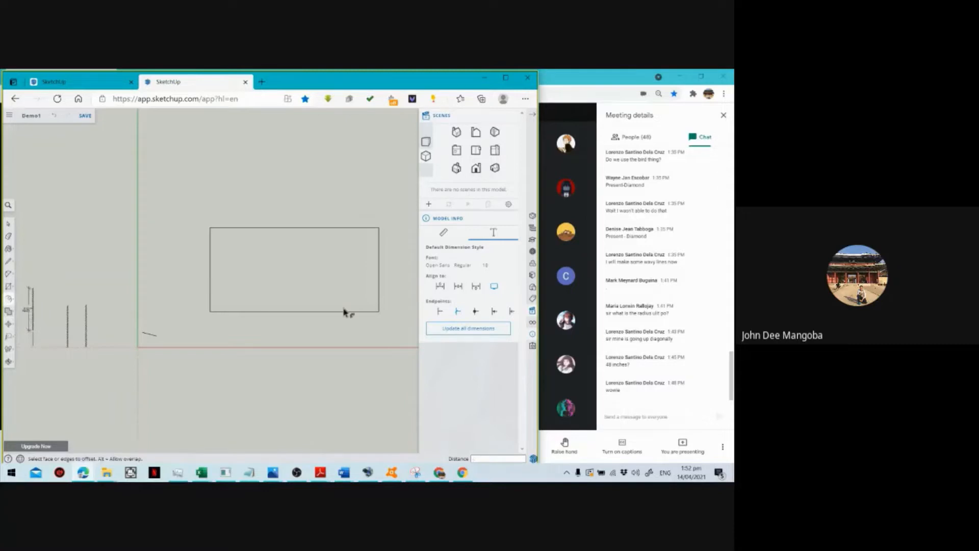
pyautogui.press('space')
pyautogui.moveTo(200, 216); pyautogui.dragTo(404, 333)
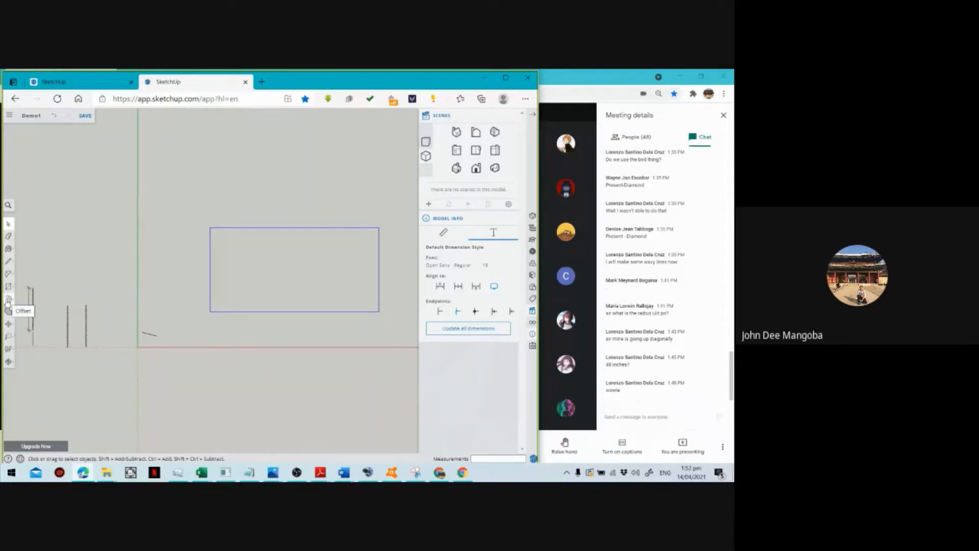
pyautogui.click(8, 300)
pyautogui.click(282, 312)
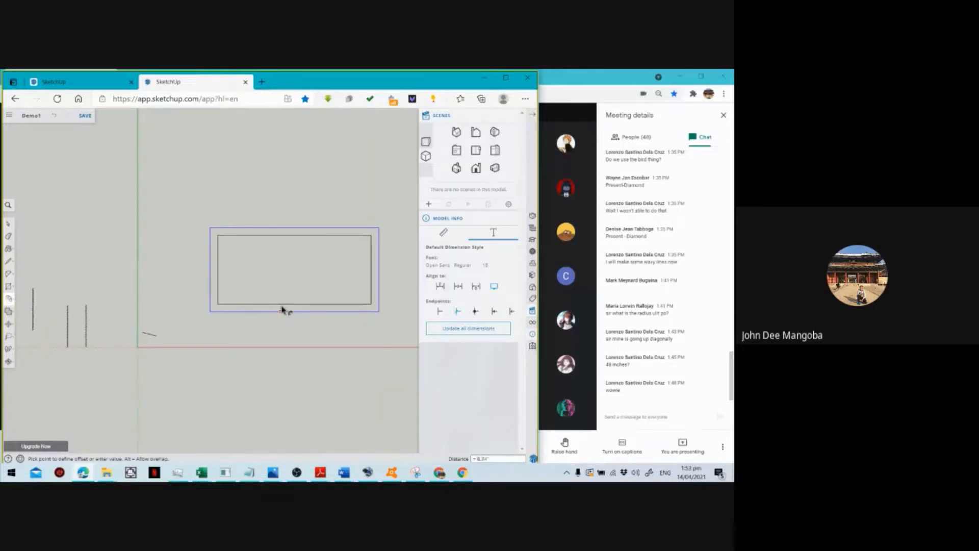
pyautogui.write('4')
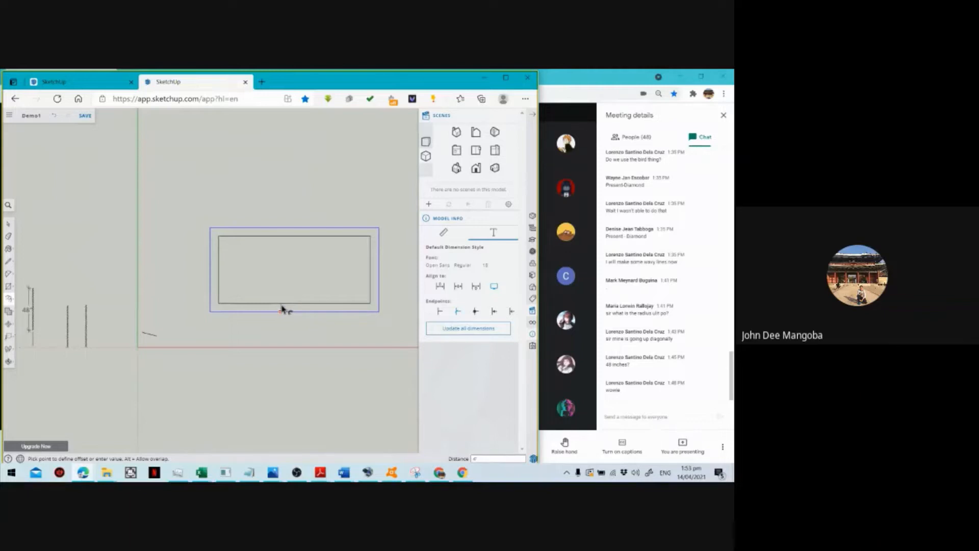
pyautogui.press('Return')
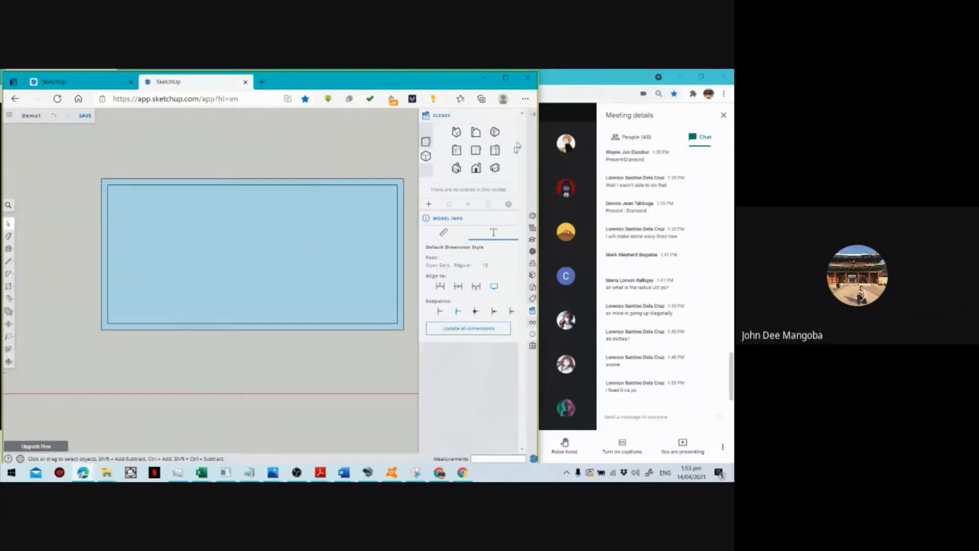
# Show the floor plan in an isometric view and maximize the browser window.
pyautogui.click(496, 169)
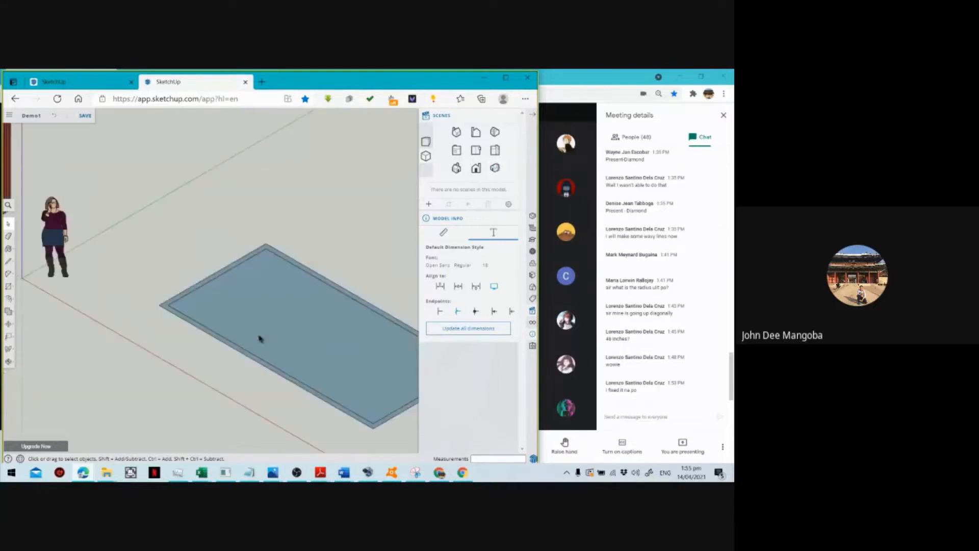
pyautogui.scroll(-1, 151, 319)
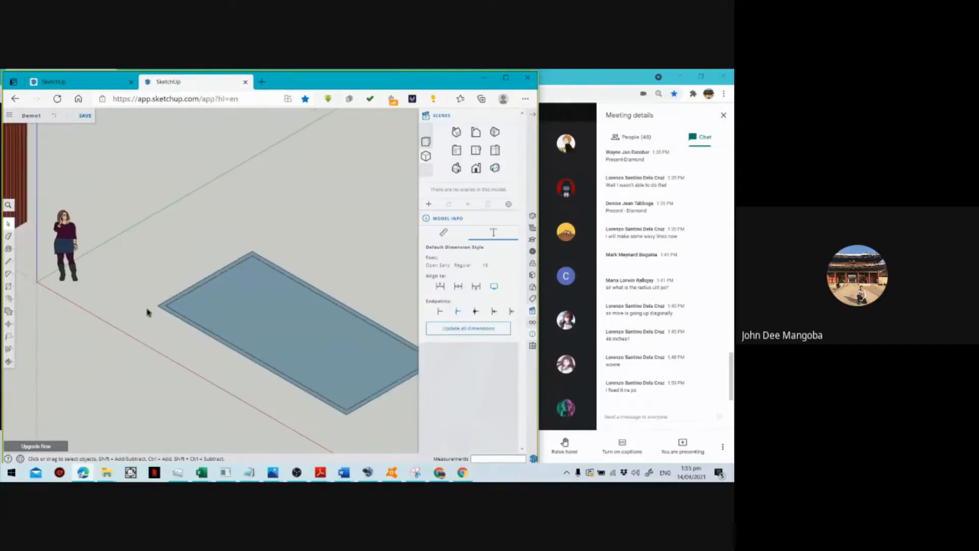
pyautogui.scroll(-1, 148, 312)
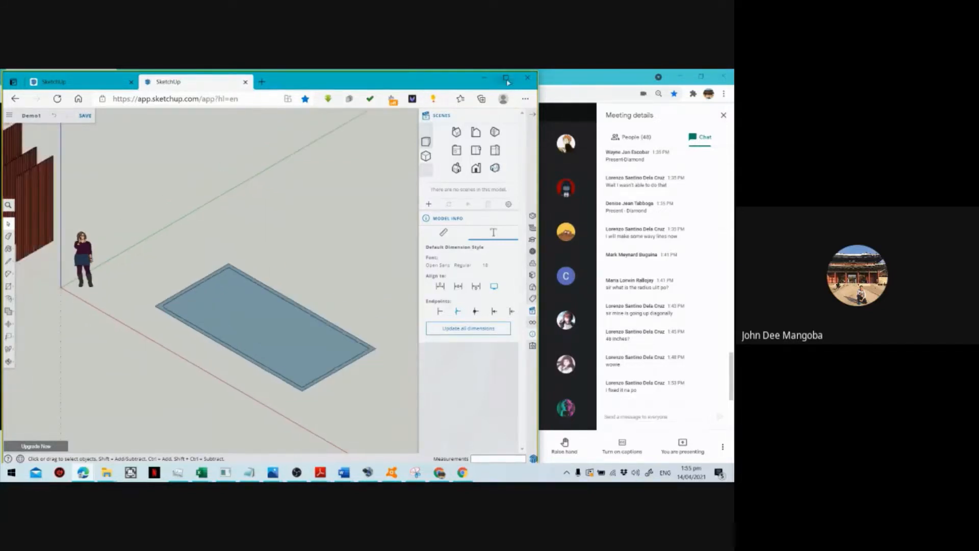
pyautogui.click(506, 80)
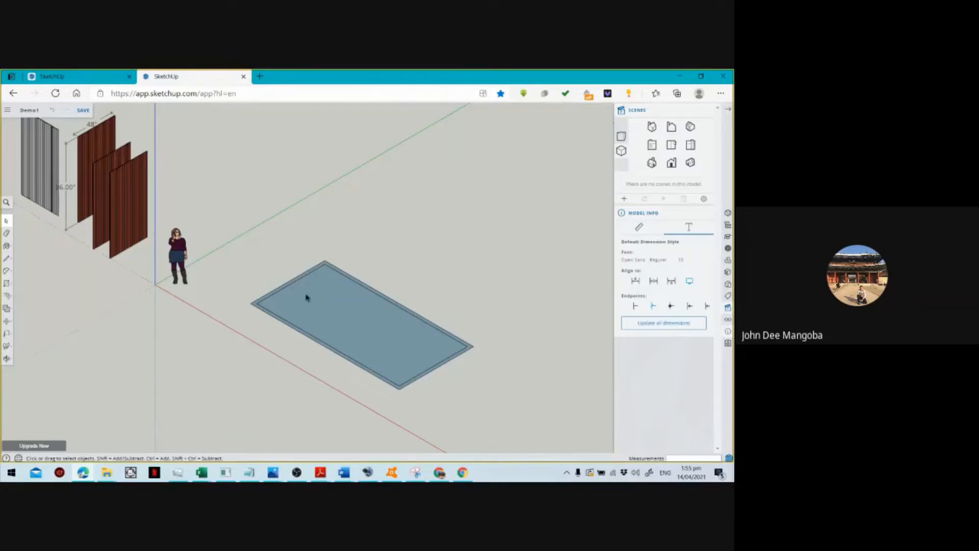
pyautogui.scroll(3, 283, 300)
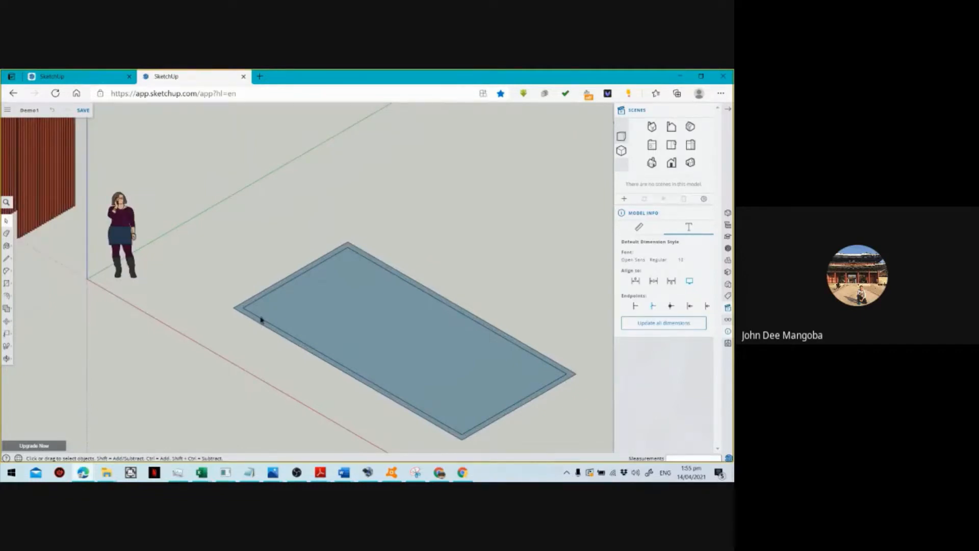
# Delete the narrow border face between the outer and inner rectangles, keeping the large inner face.
pyautogui.press('p')
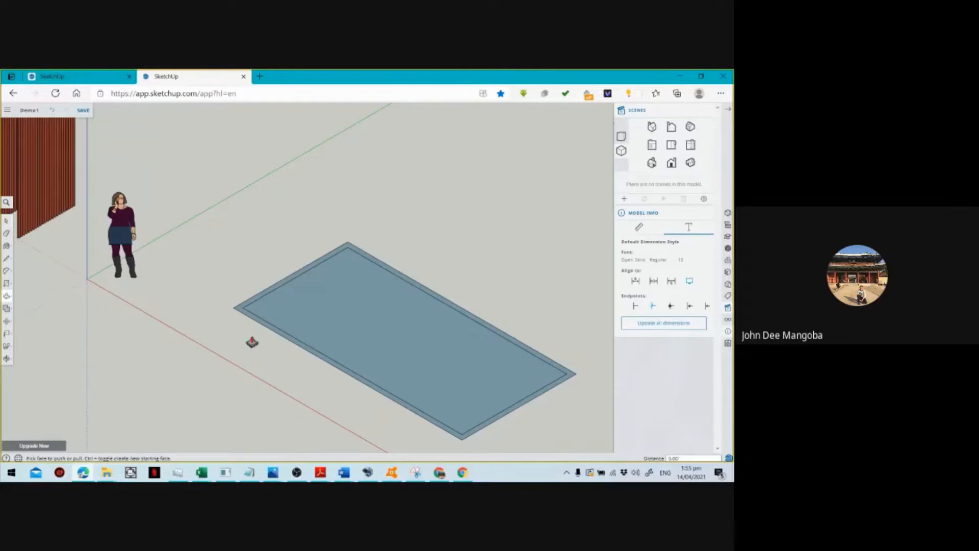
pyautogui.scroll(2, 255, 336)
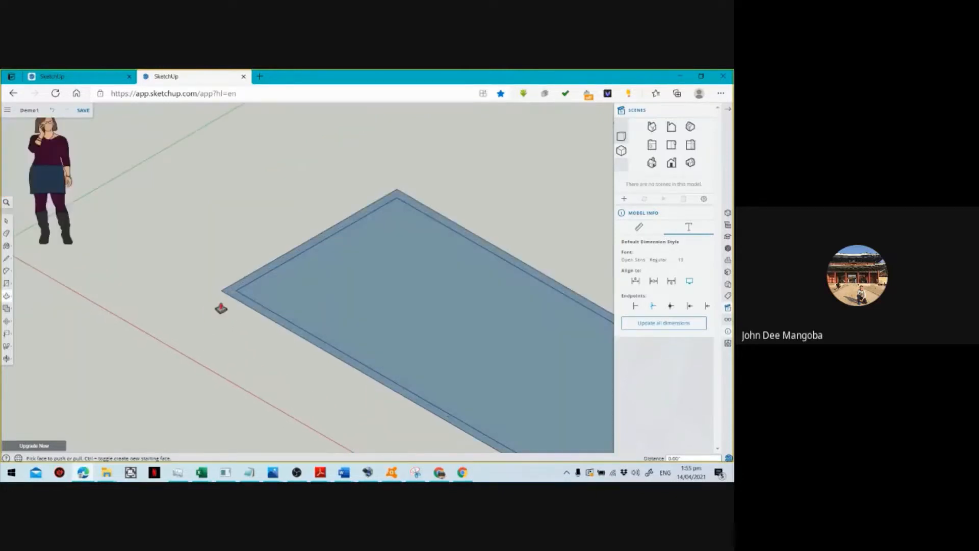
pyautogui.press('space')
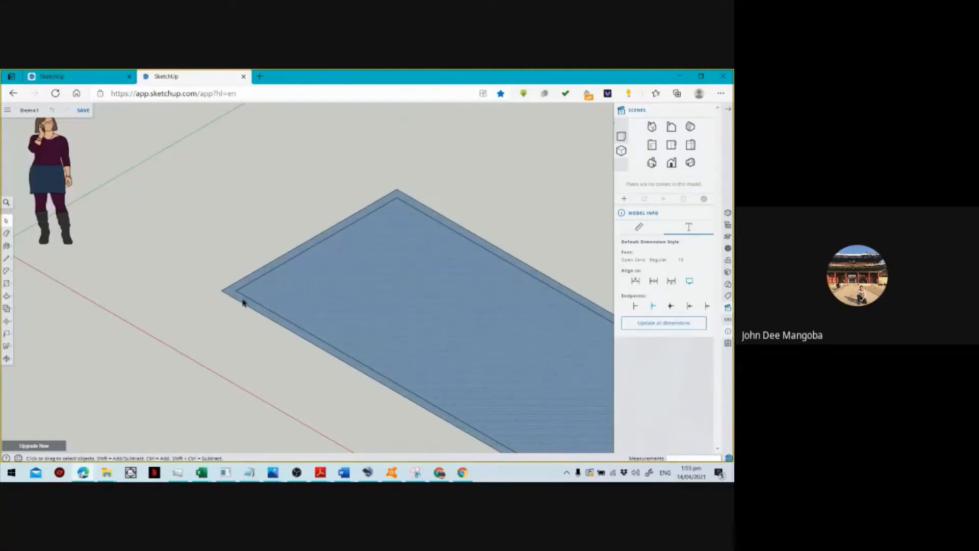
pyautogui.scroll(-3, 313, 285)
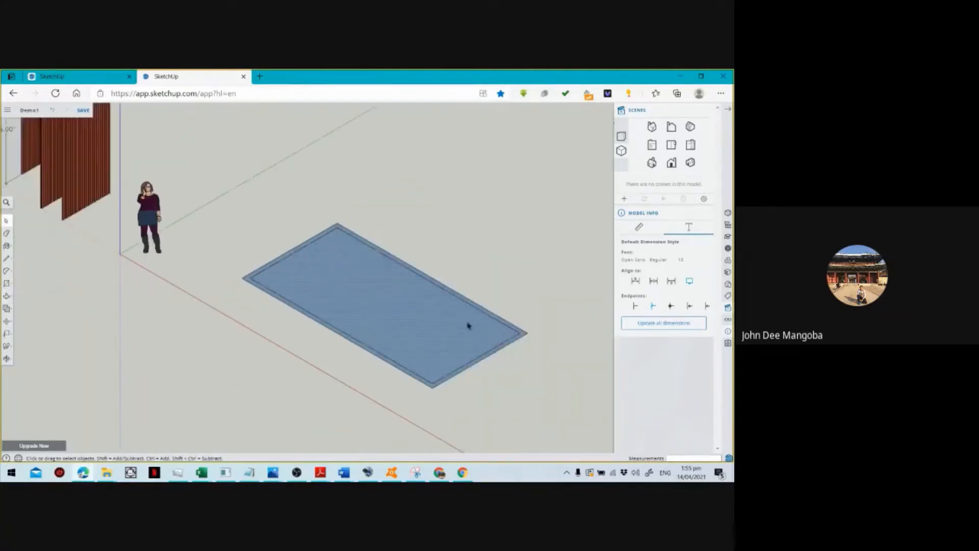
pyautogui.scroll(3, 434, 386)
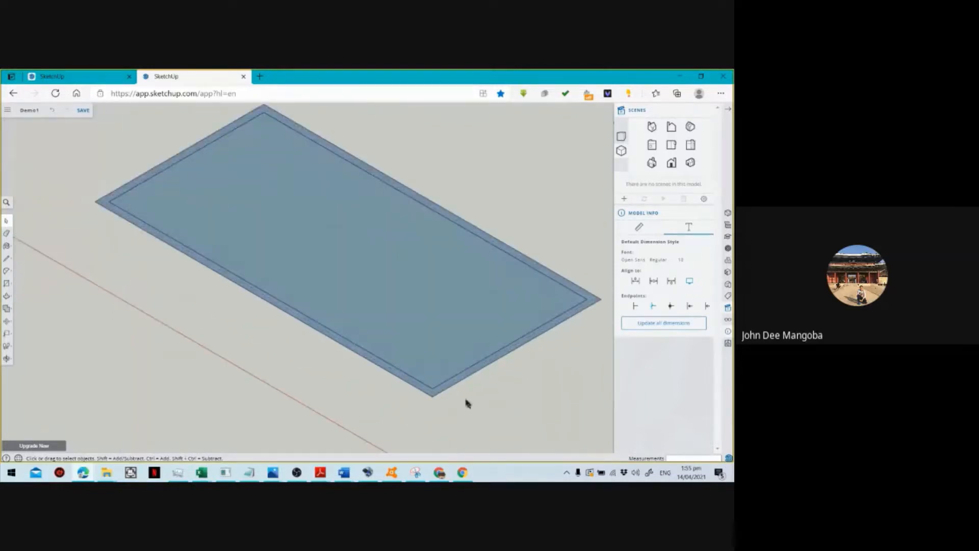
pyautogui.click(498, 393)
pyautogui.click(480, 328)
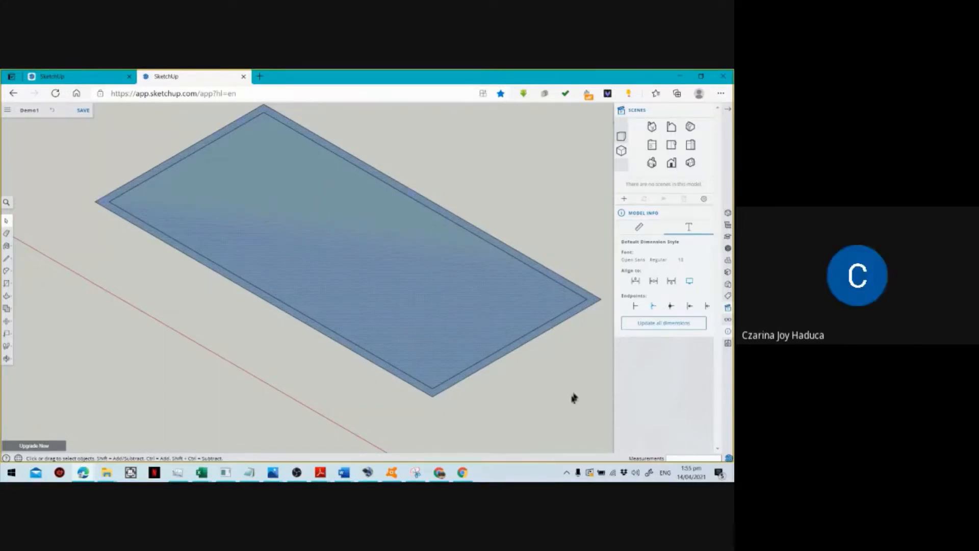
pyautogui.click(457, 393)
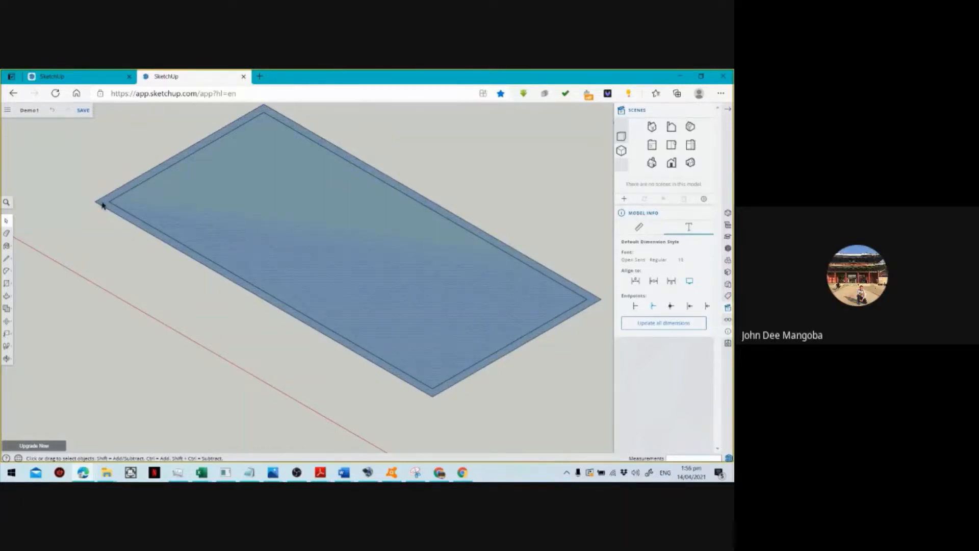
pyautogui.click(386, 347)
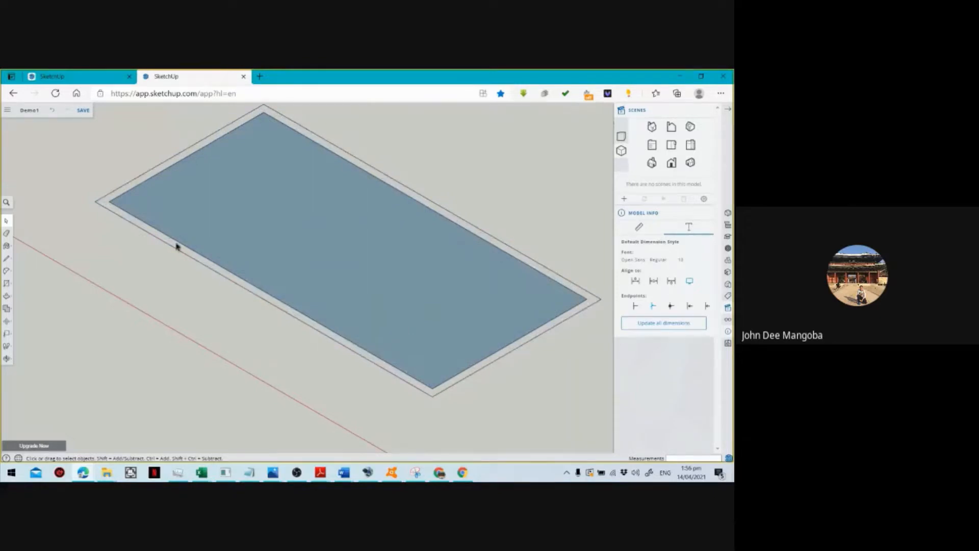
# Push/Pull the inner rectangle's face upward by 1' (12") to form a slab.
pyautogui.scroll(2, 131, 183)
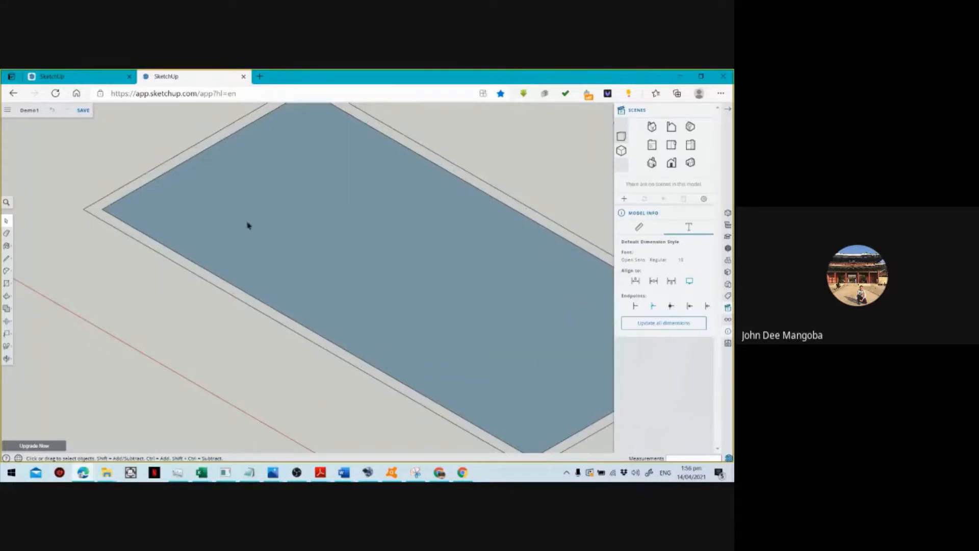
pyautogui.scroll(-1, 278, 241)
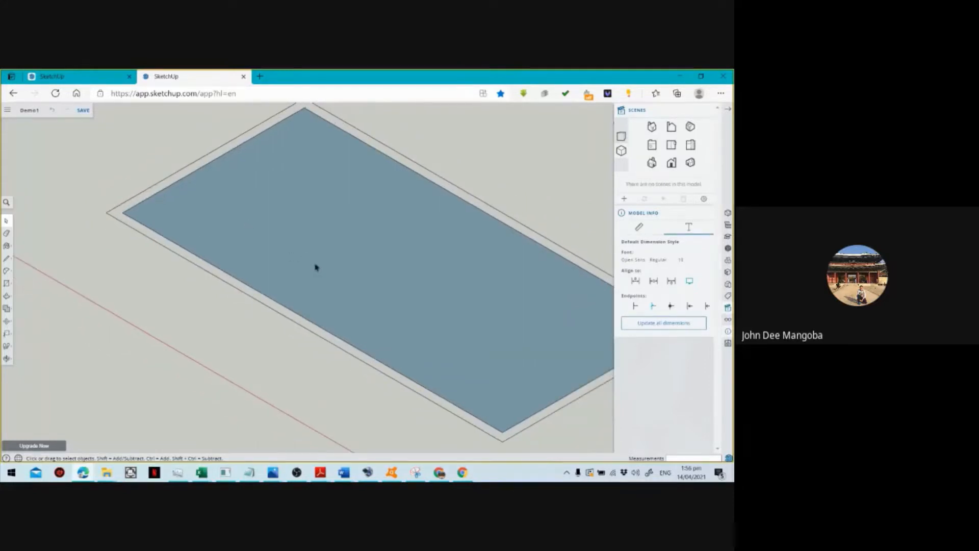
pyautogui.scroll(-1, 350, 286)
pyautogui.scroll(-1, 349, 278)
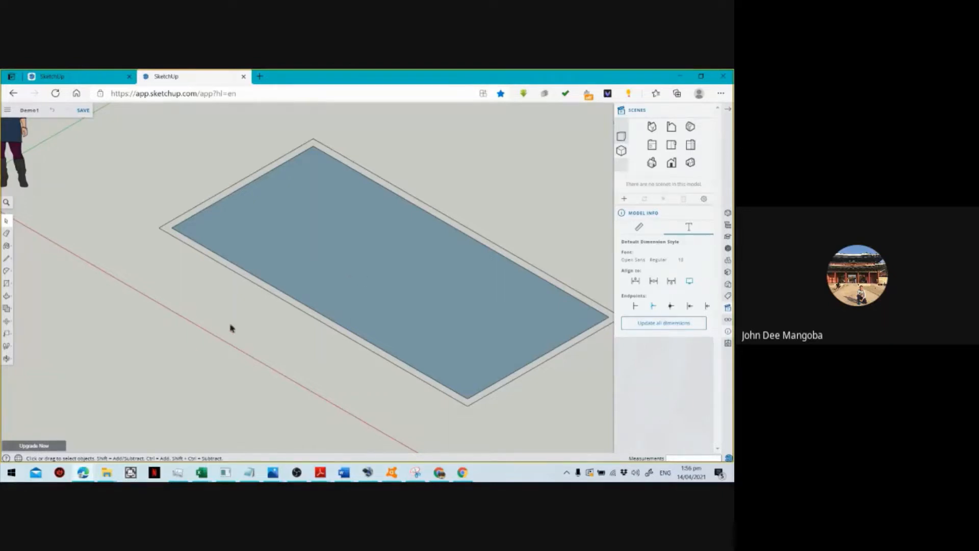
pyautogui.scroll(-1, 229, 339)
pyautogui.press('p')
pyautogui.click(360, 260)
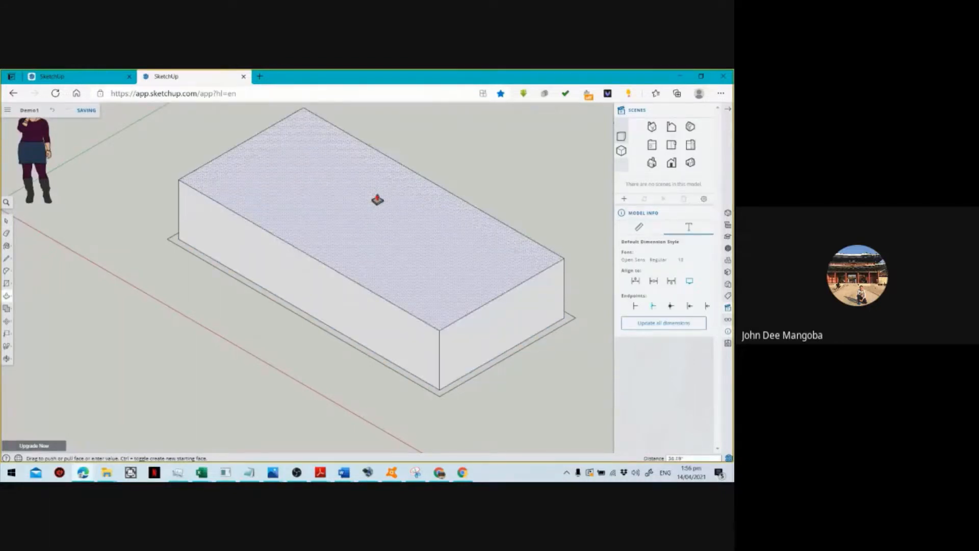
pyautogui.write("7'")
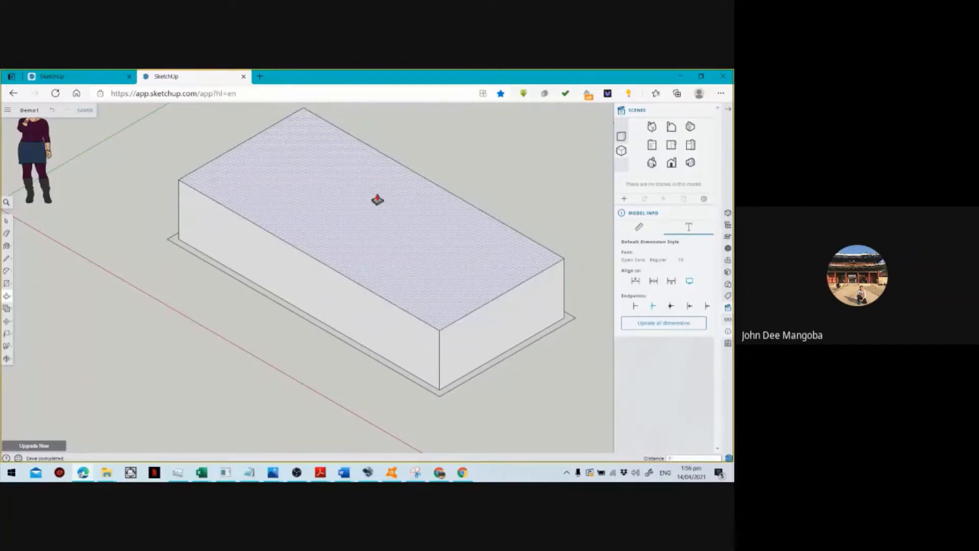
pyautogui.press('Return')
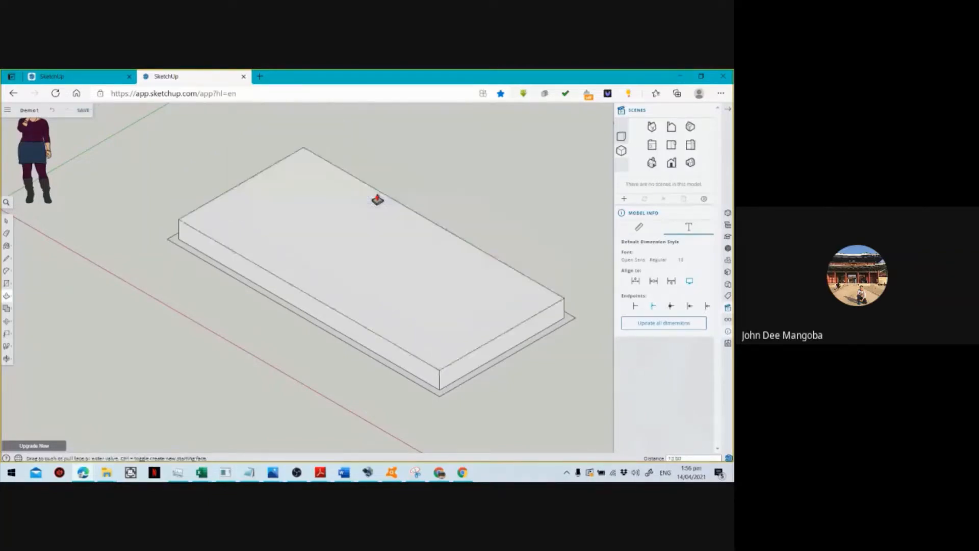
pyautogui.press('space')
pyautogui.scroll(8, 178, 271)
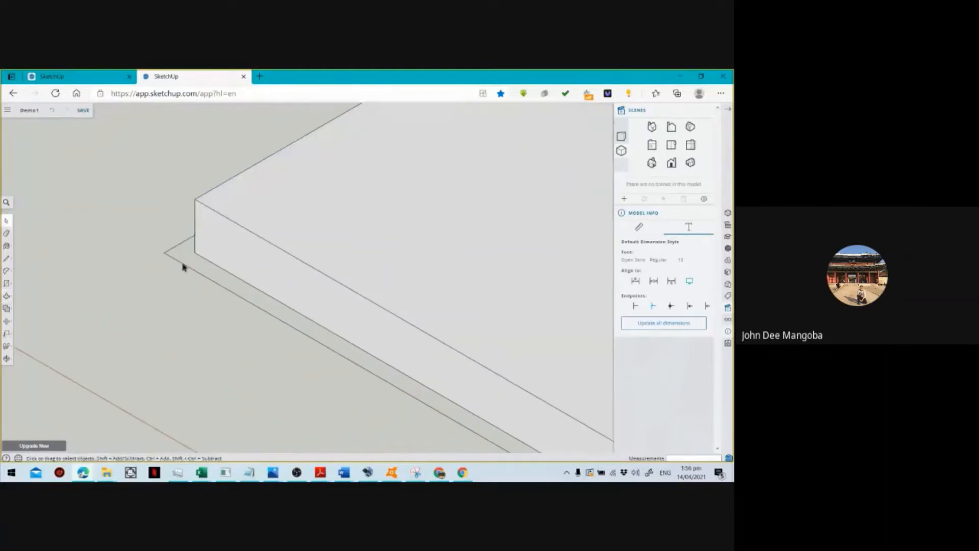
# Draw short lines from the slab's bottom corner to the outer outline's corner and edge to recreate the border face.
pyautogui.press('l')
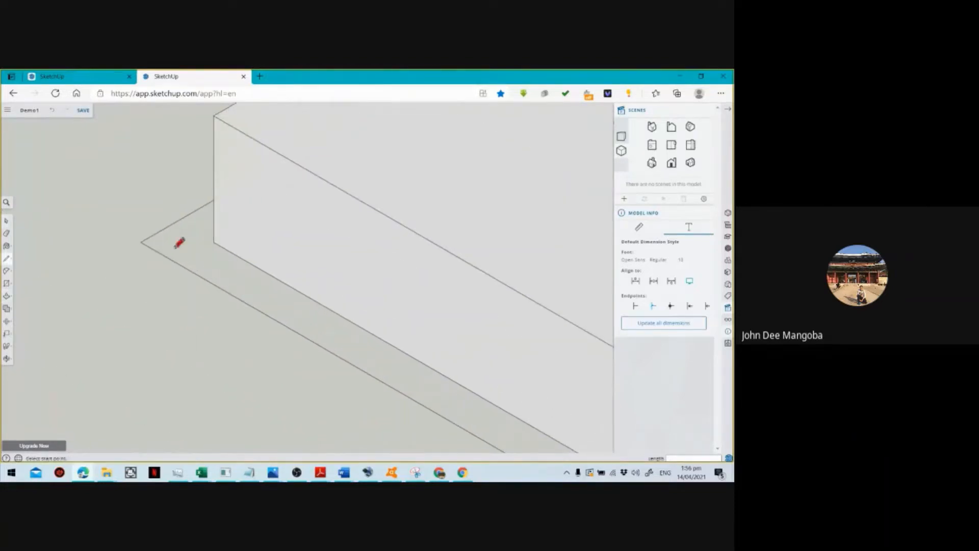
pyautogui.click(141, 241)
pyautogui.click(214, 242)
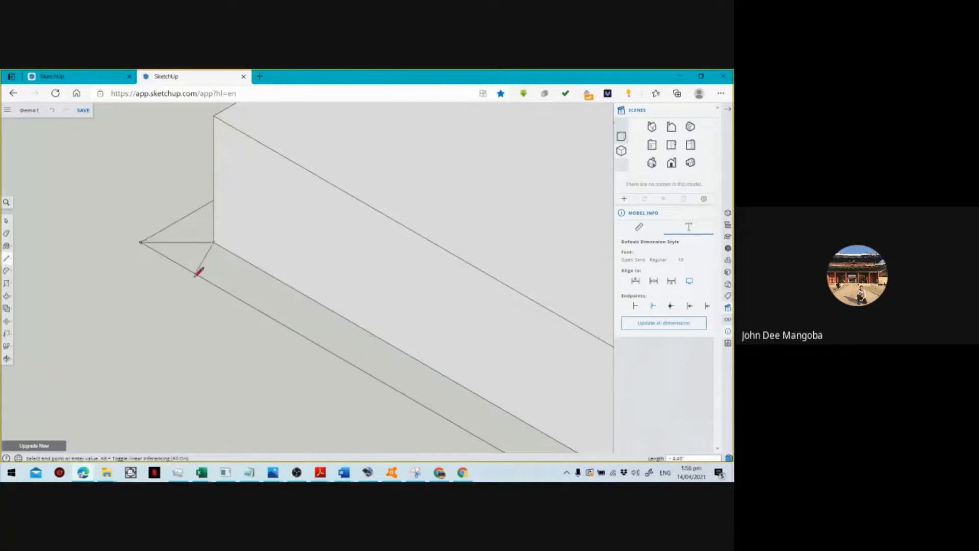
pyautogui.click(199, 275)
pyautogui.press('space')
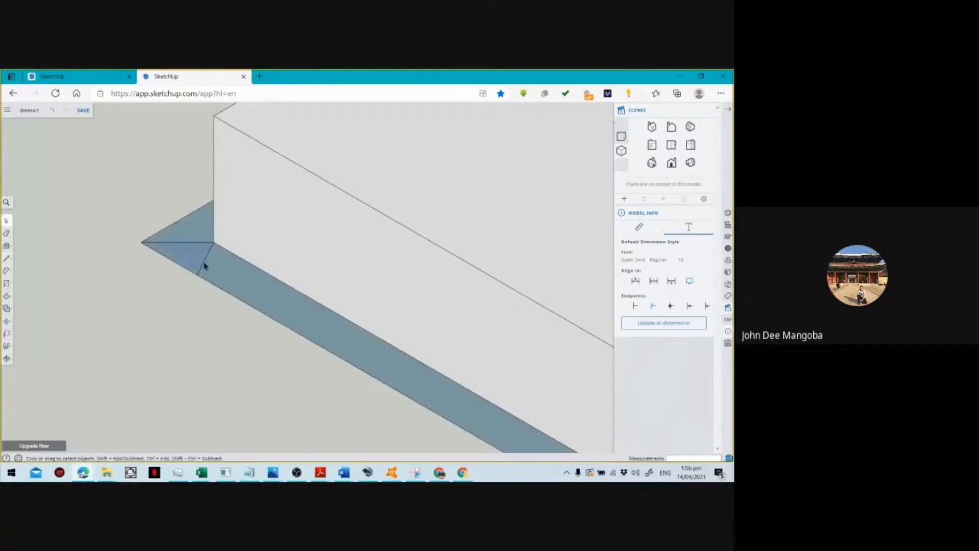
# Delete the two short helper lines at the corner, leaving one continuous border face around the slab.
pyautogui.click(202, 267)
pyautogui.press('Delete')
pyautogui.click(188, 247)
pyautogui.click(188, 244)
pyautogui.press('Delete')
# Try to Push/Pull the border face upward by 12" so it is level with the slab's top.
pyautogui.press('p')
pyautogui.moveTo(206, 260); pyautogui.dragTo(223, 131)
pyautogui.scroll(-3, 219, 137)
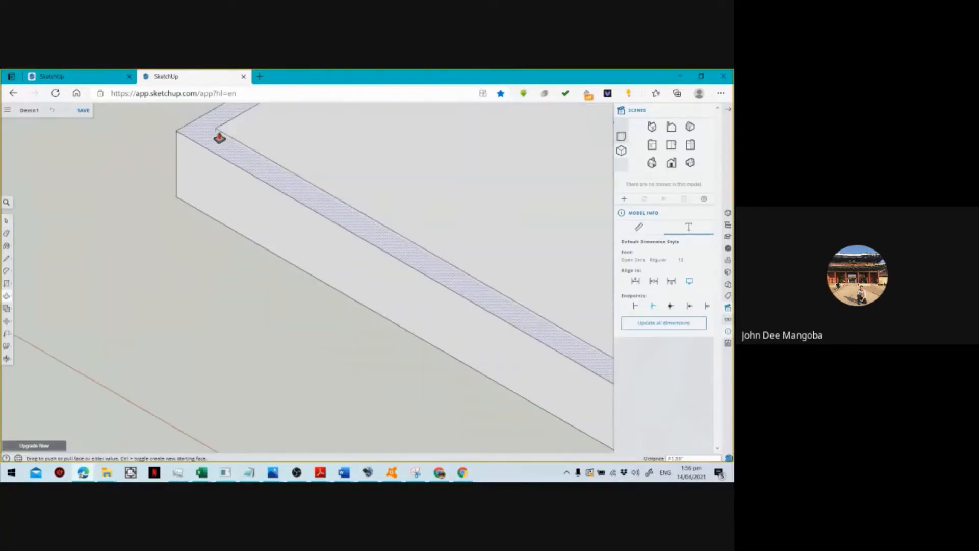
pyautogui.scroll(-1, 219, 138)
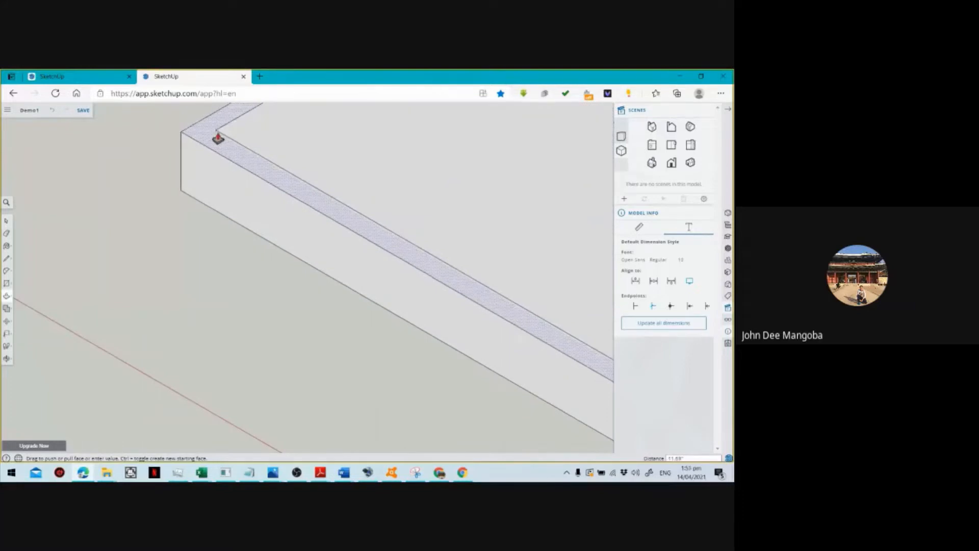
pyautogui.scroll(-1, 230, 123)
pyautogui.scroll(-6, 229, 124)
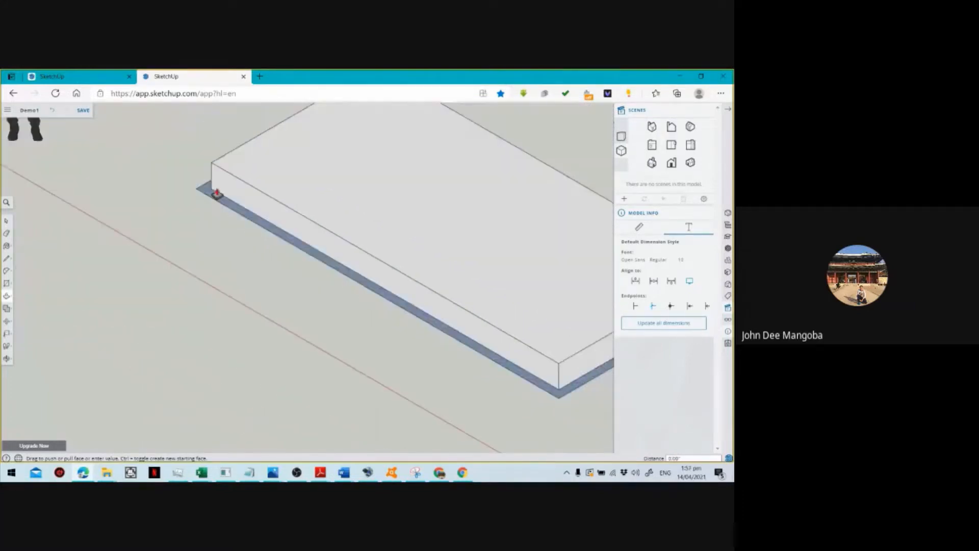
pyautogui.click(219, 177)
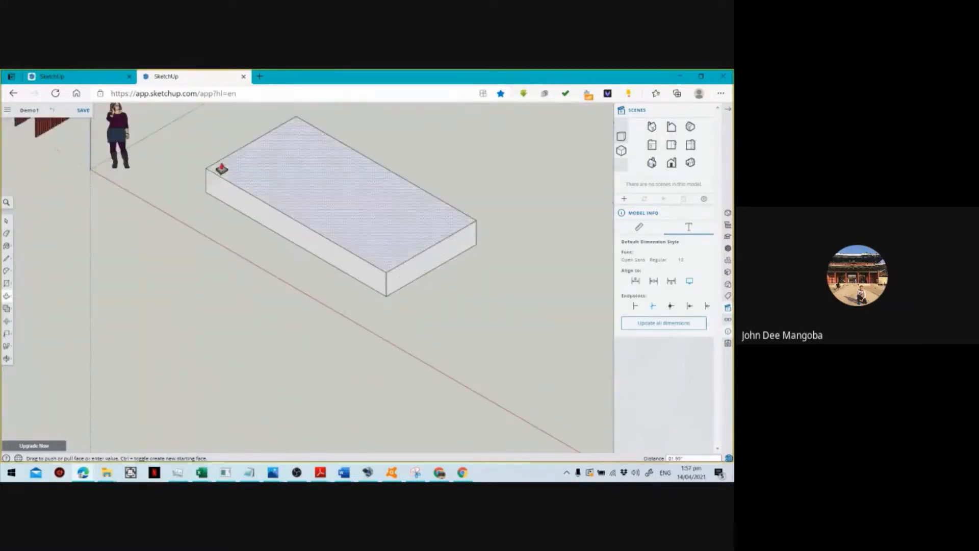
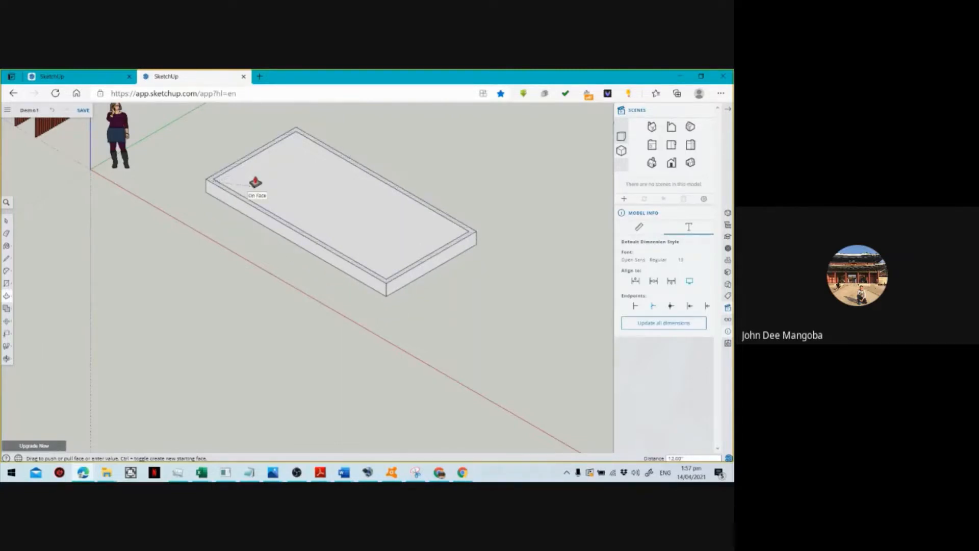
pyautogui.click(255, 173)
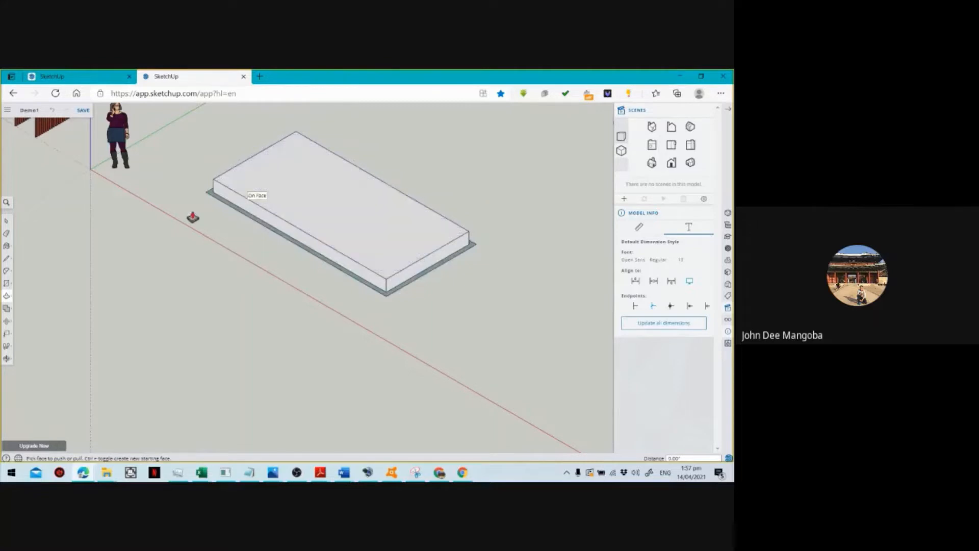
# Retrace the slab's front long bottom edge and the adjoining short bottom edge with lines between its corners.
pyautogui.scroll(4, 203, 182)
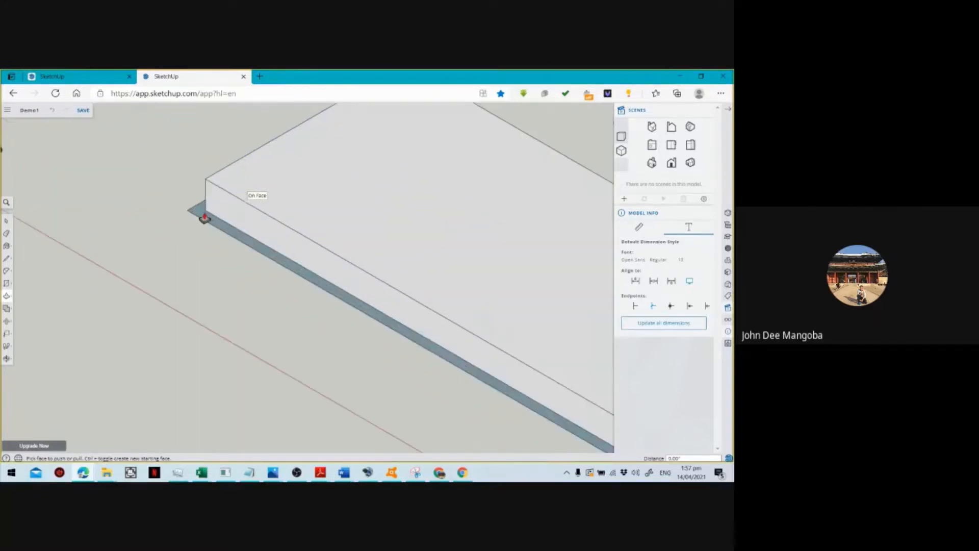
pyautogui.press('space')
pyautogui.scroll(2, 243, 224)
pyautogui.scroll(-1, 189, 240)
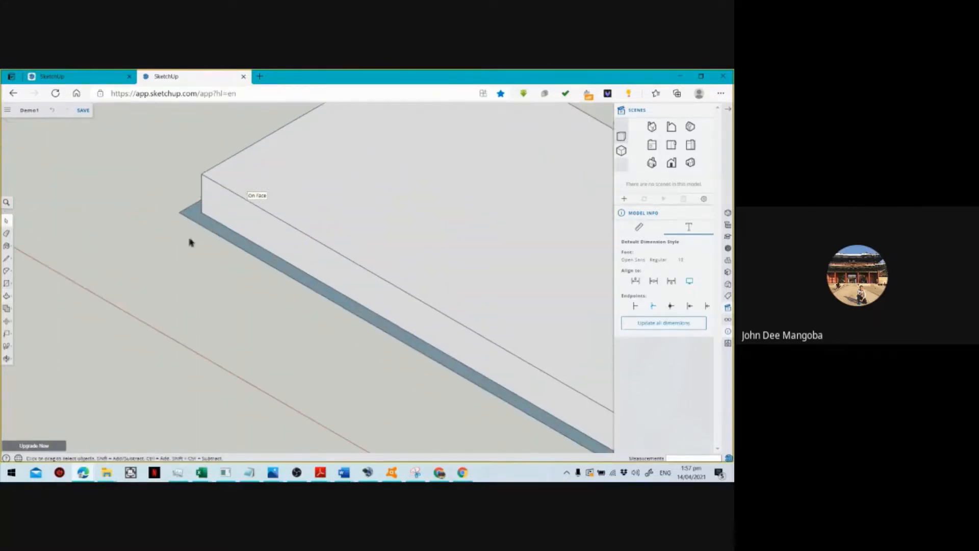
pyautogui.press('l')
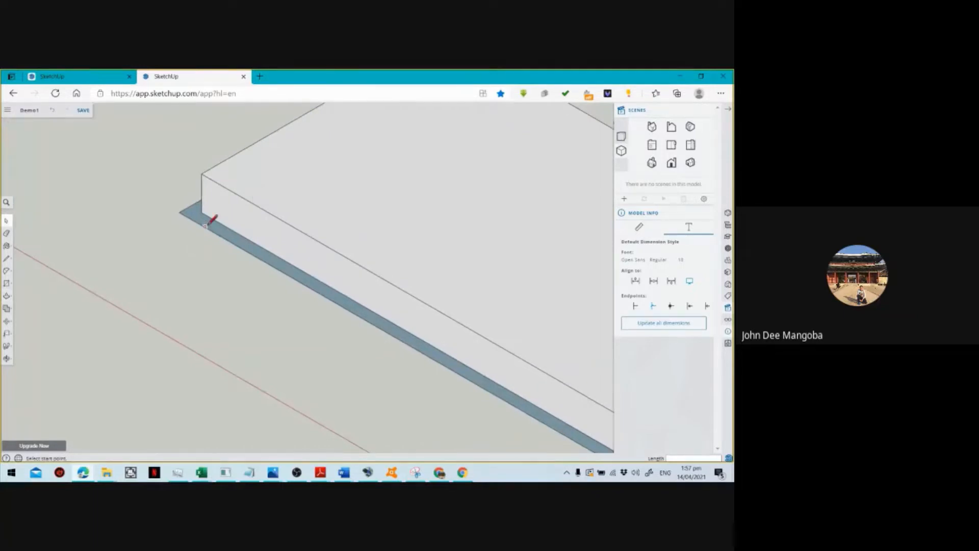
pyautogui.click(205, 225)
pyautogui.scroll(-2, 206, 217)
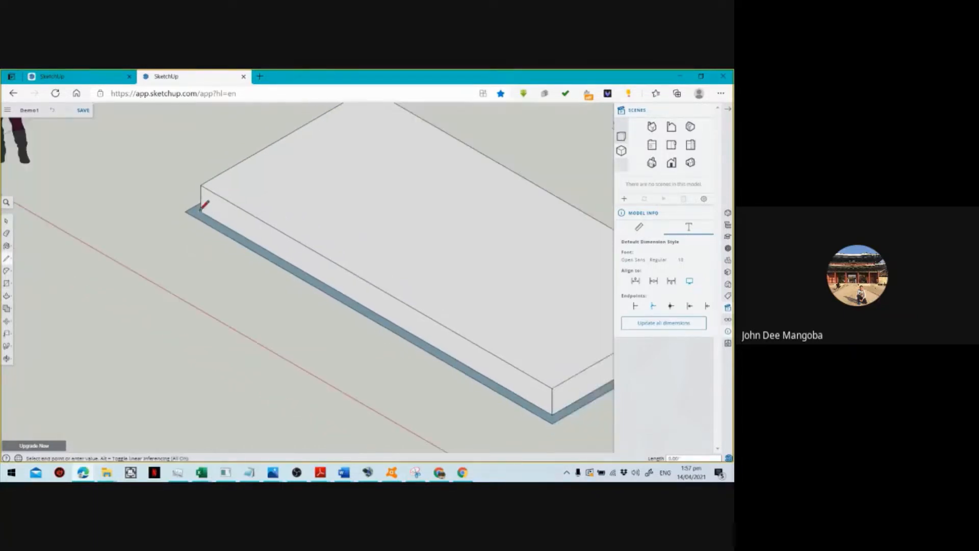
pyautogui.click(559, 410)
pyautogui.scroll(-4, 510, 388)
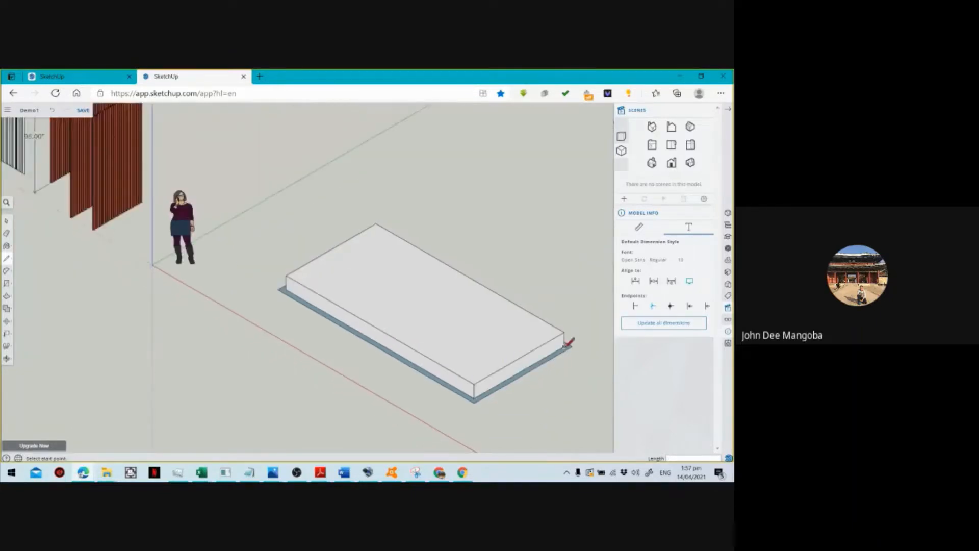
pyautogui.click(564, 346)
# Retrace the slab's rear long bottom edge with a line from corner to corner.
pyautogui.click(7, 358)
pyautogui.moveTo(458, 396); pyautogui.dragTo(316, 328)
pyautogui.press('space')
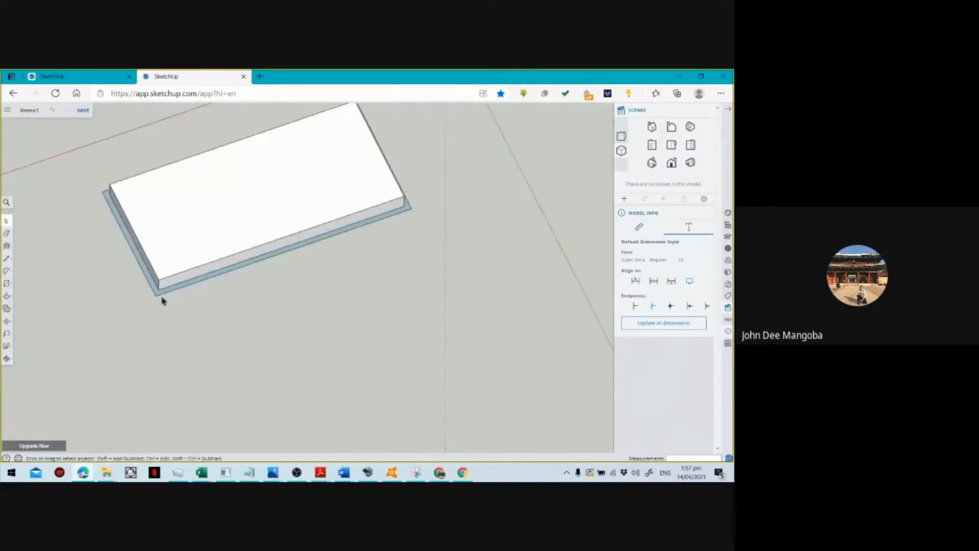
pyautogui.press('l')
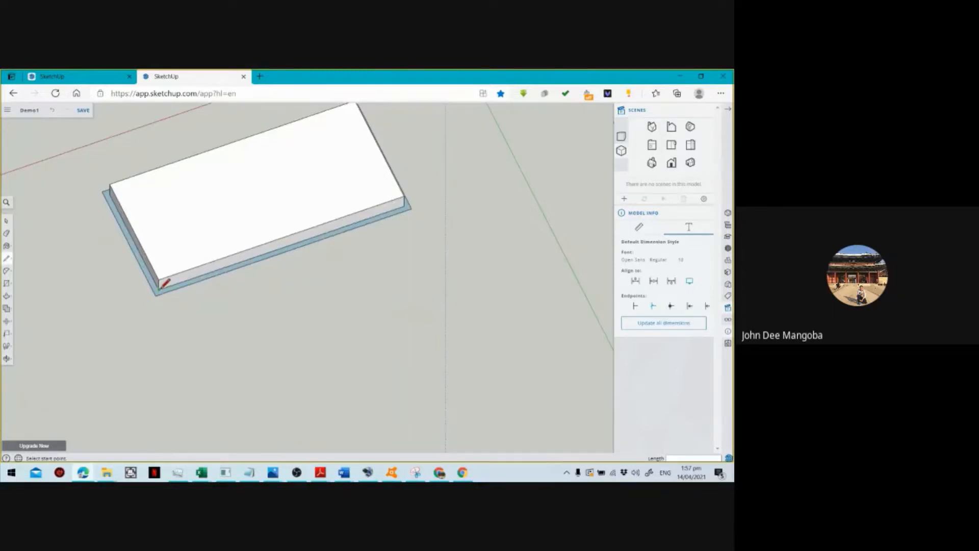
pyautogui.click(160, 289)
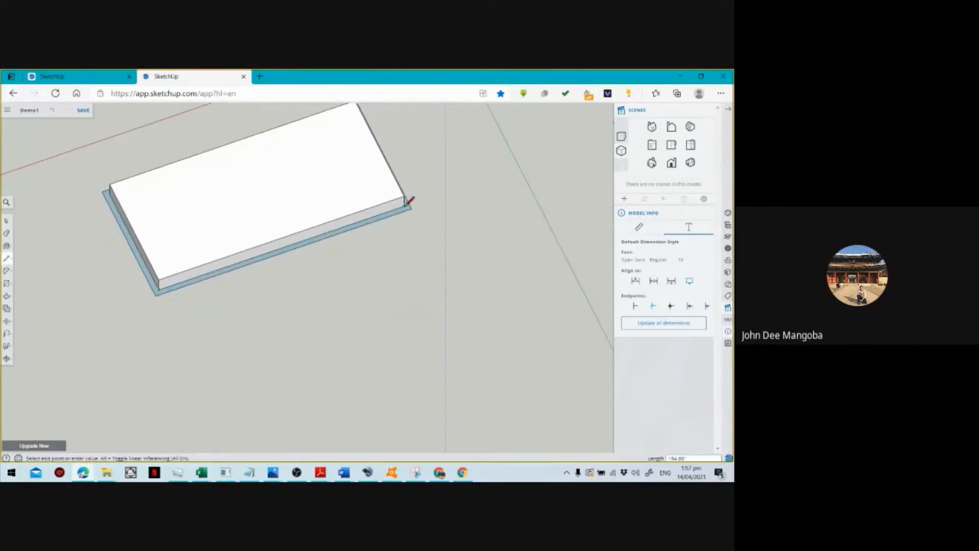
pyautogui.click(406, 202)
# Retrace the slab's remaining short bottom edge with a line to close the loop.
pyautogui.click(6, 358)
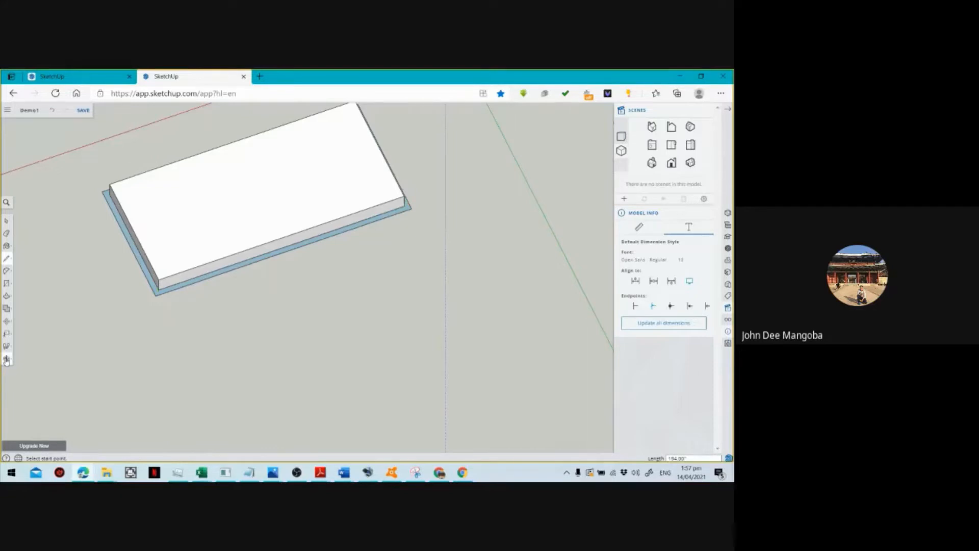
pyautogui.moveTo(384, 304)
pyautogui.mouseDown()
pyautogui.moveTo(286, 317)
pyautogui.moveTo(201, 299)
pyautogui.moveTo(195, 273)
pyautogui.moveTo(387, 269)
pyautogui.mouseUp()
pyautogui.press('l')
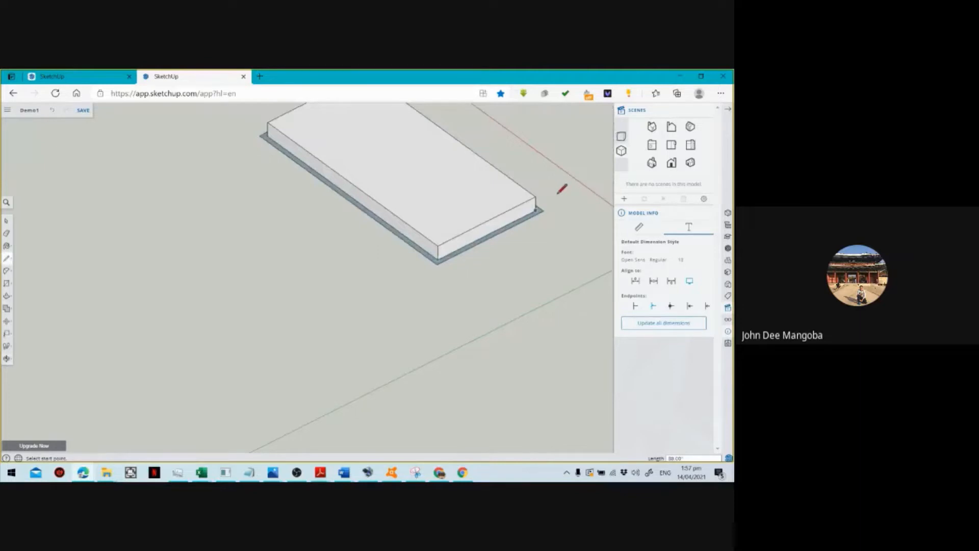
pyautogui.press('space')
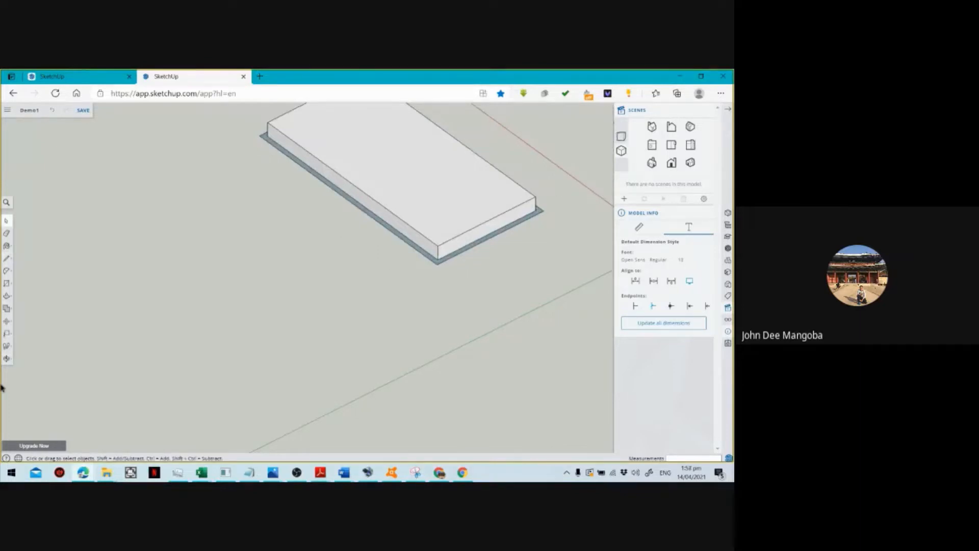
# Push/Pull the border face around the slab upward by 24" to form a low perimeter wall.
pyautogui.click(7, 361)
pyautogui.moveTo(377, 333)
pyautogui.mouseDown()
pyautogui.moveTo(150, 346)
pyautogui.moveTo(332, 343)
pyautogui.moveTo(369, 326)
pyautogui.mouseUp()
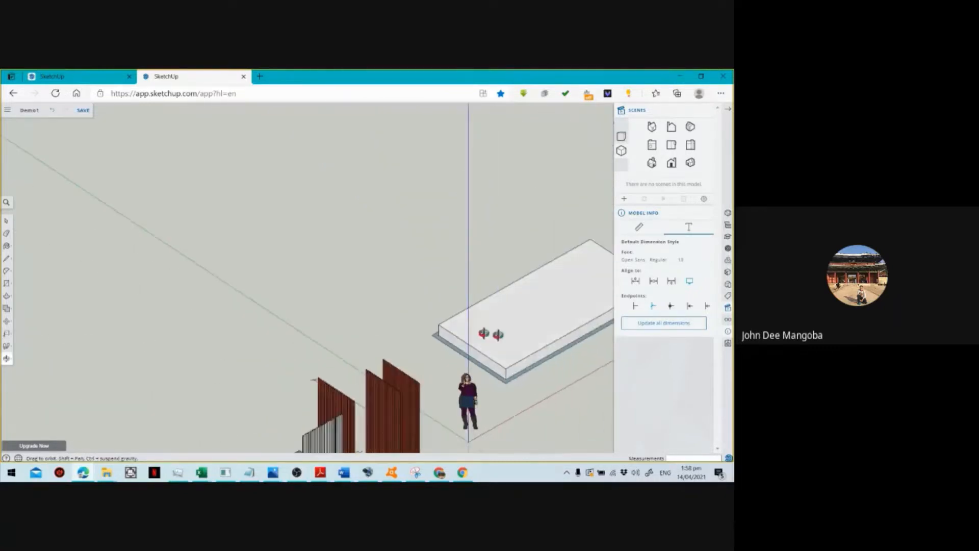
pyautogui.moveTo(494, 332); pyautogui.dragTo(569, 390)
pyautogui.scroll(2, 569, 390)
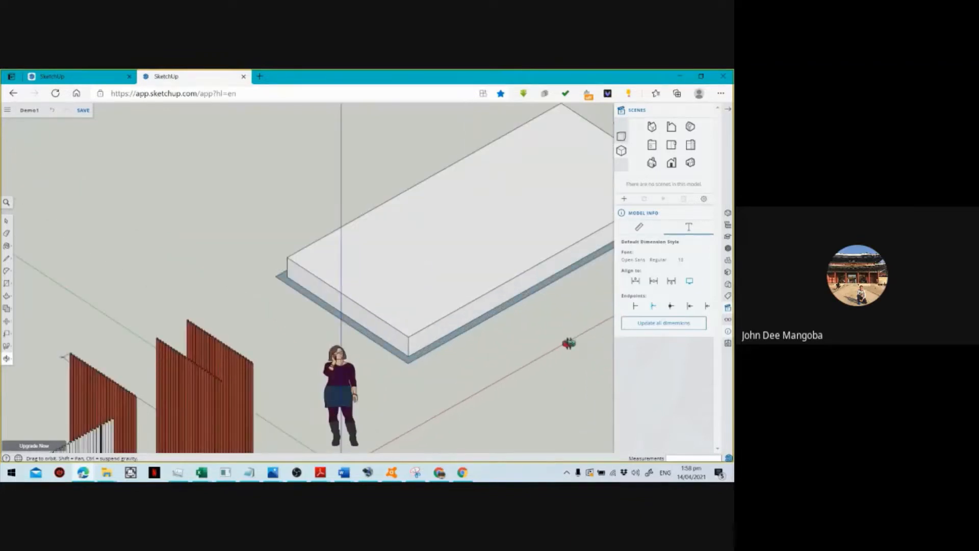
pyautogui.press('space')
pyautogui.press('p')
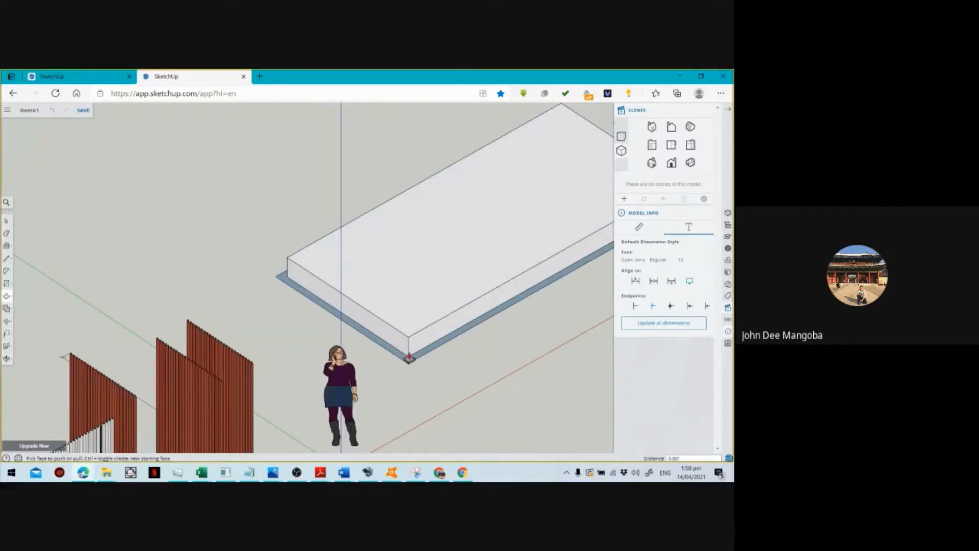
pyautogui.click(409, 357)
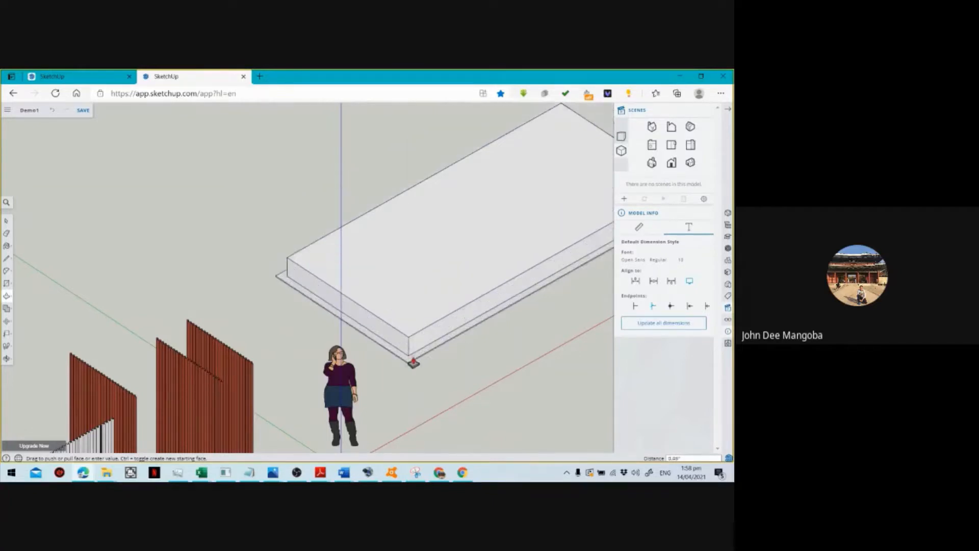
pyautogui.click(412, 362)
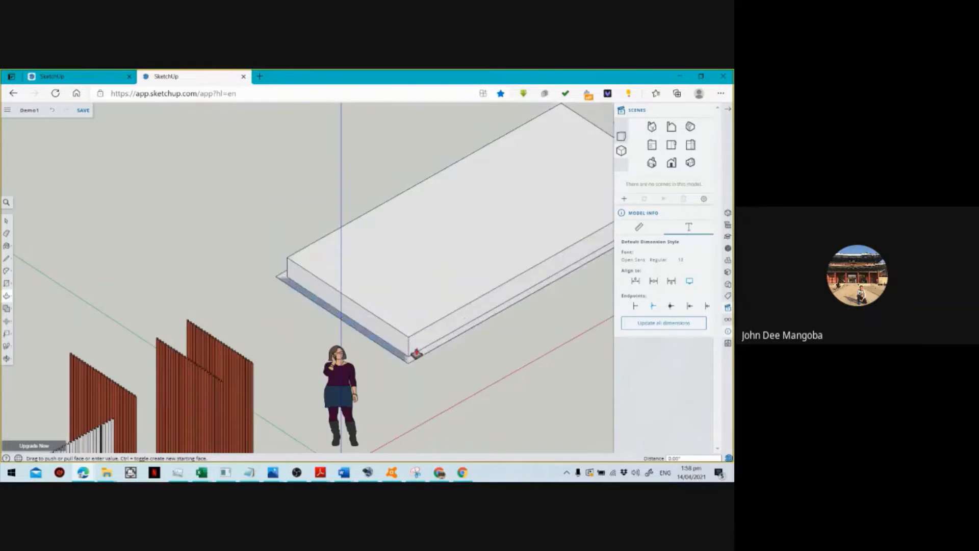
pyautogui.click(416, 353)
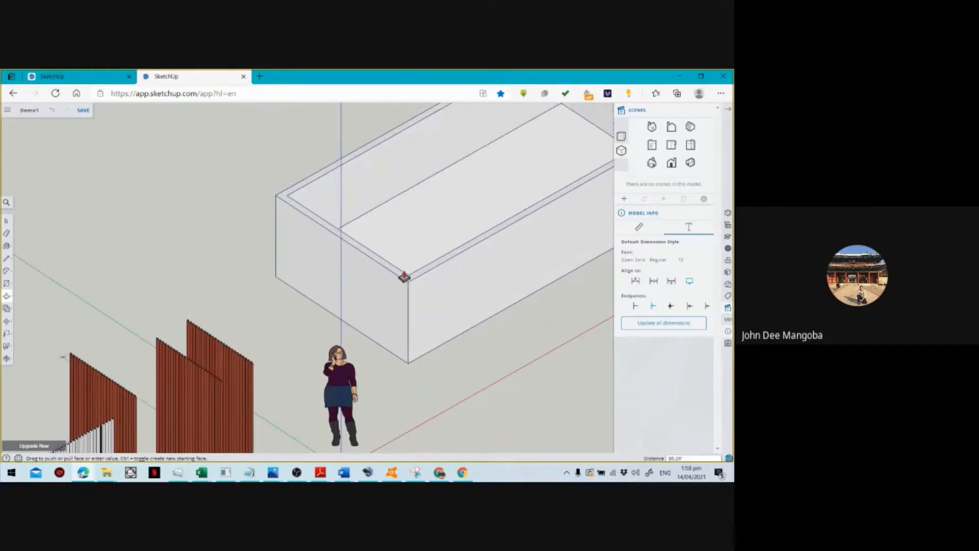
pyautogui.write('24')
pyautogui.press('Return')
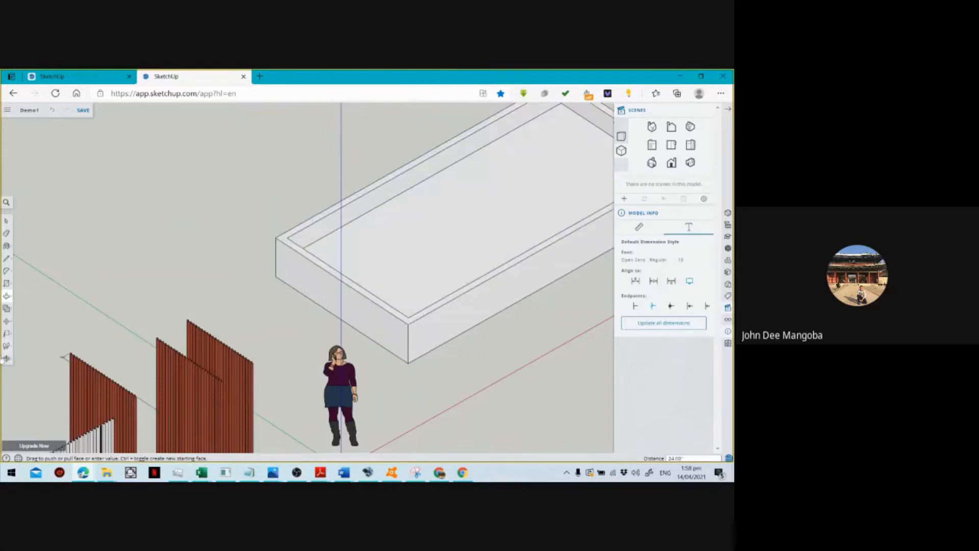
# Examine the perimeter wall and slab from several angles, together with the other models in the scene.
pyautogui.click(7, 358)
pyautogui.moveTo(361, 343); pyautogui.dragTo(485, 396)
pyautogui.scroll(2, 525, 382)
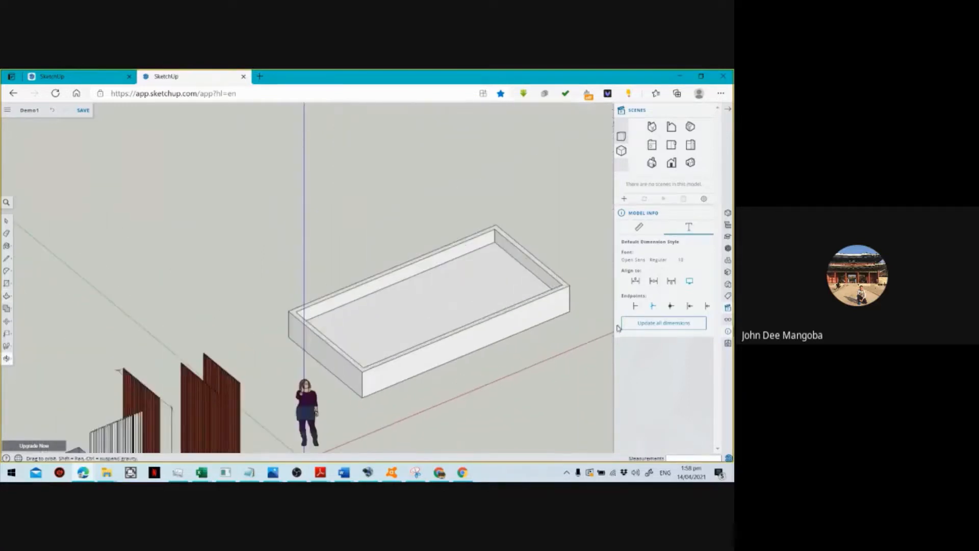
pyautogui.scroll(2, 592, 347)
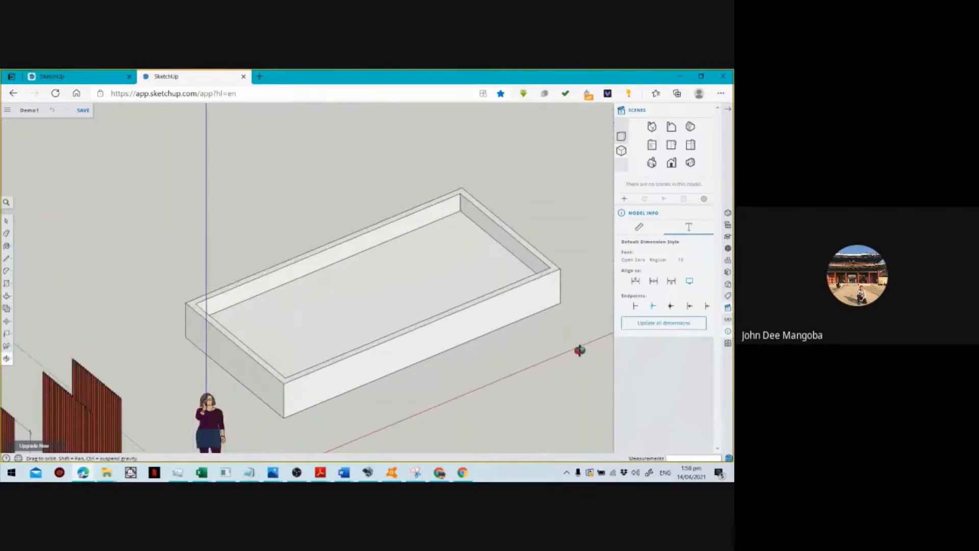
pyautogui.scroll(-3, 479, 387)
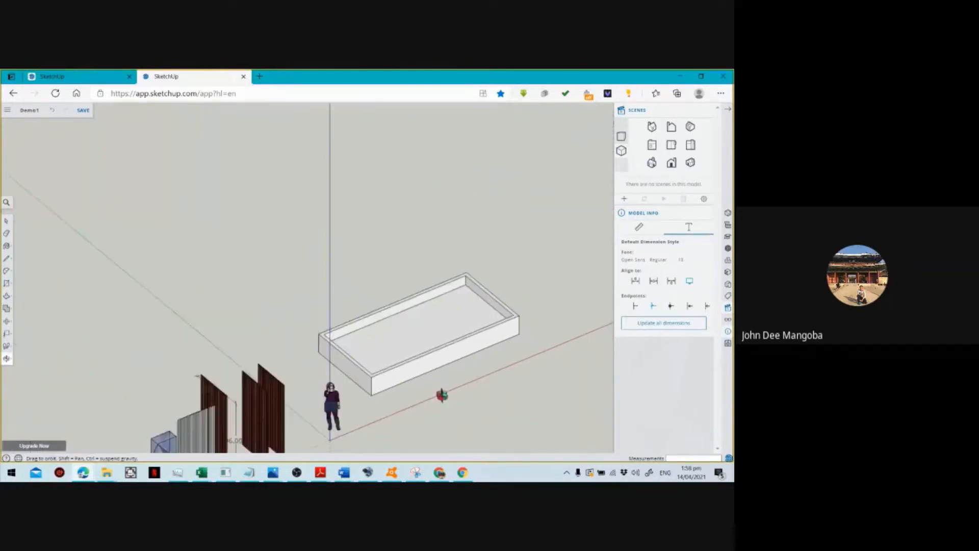
pyautogui.moveTo(442, 395); pyautogui.dragTo(356, 331)
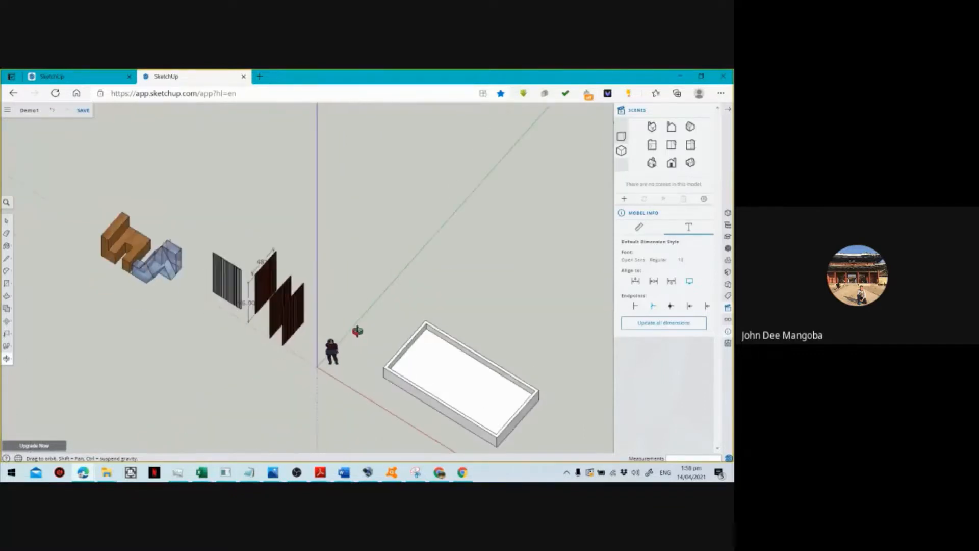
pyautogui.scroll(-3, 400, 302)
pyautogui.scroll(3, 457, 363)
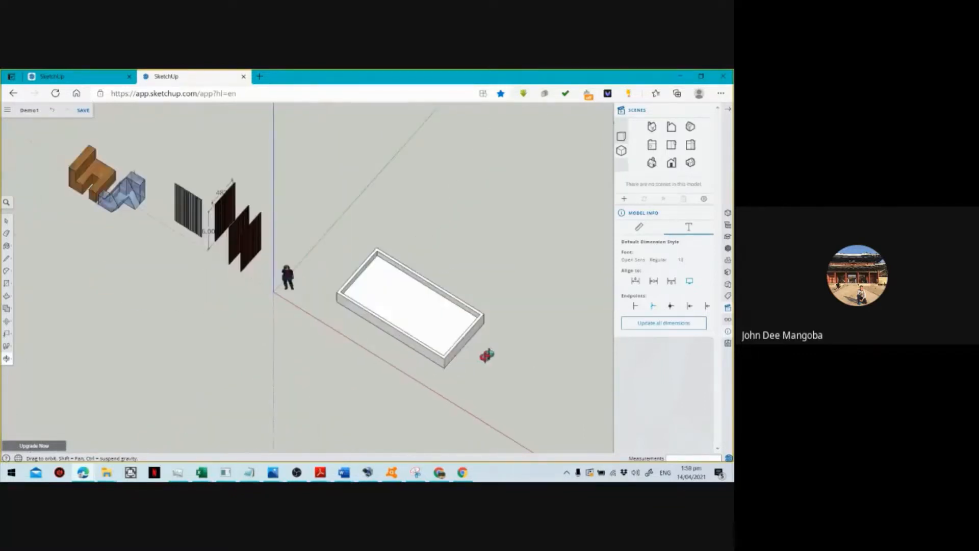
pyautogui.moveTo(487, 355); pyautogui.dragTo(487, 287)
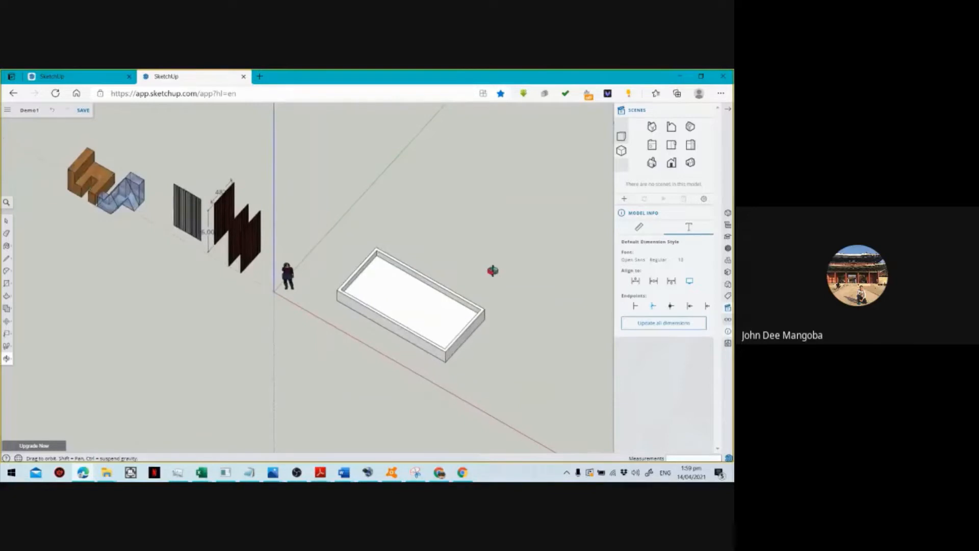
pyautogui.moveTo(492, 271); pyautogui.dragTo(515, 270)
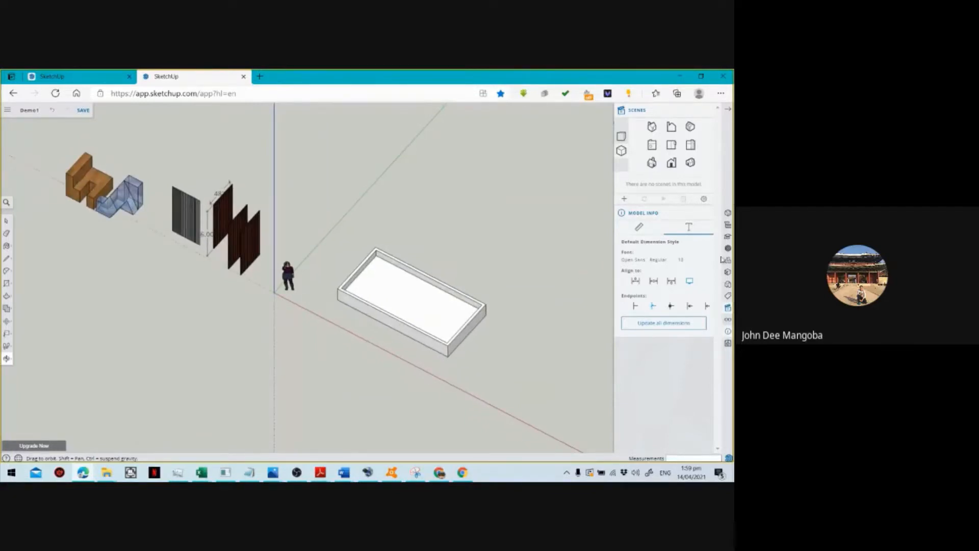
# Paint the outer face of the front long perimeter wall with the dark charcoal material from the Stone collection.
pyautogui.click(726, 273)
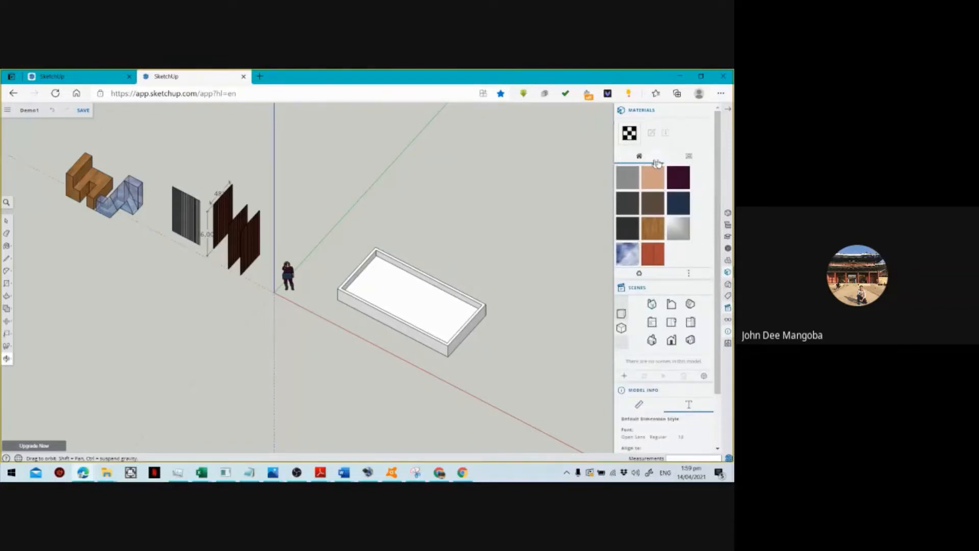
pyautogui.click(690, 156)
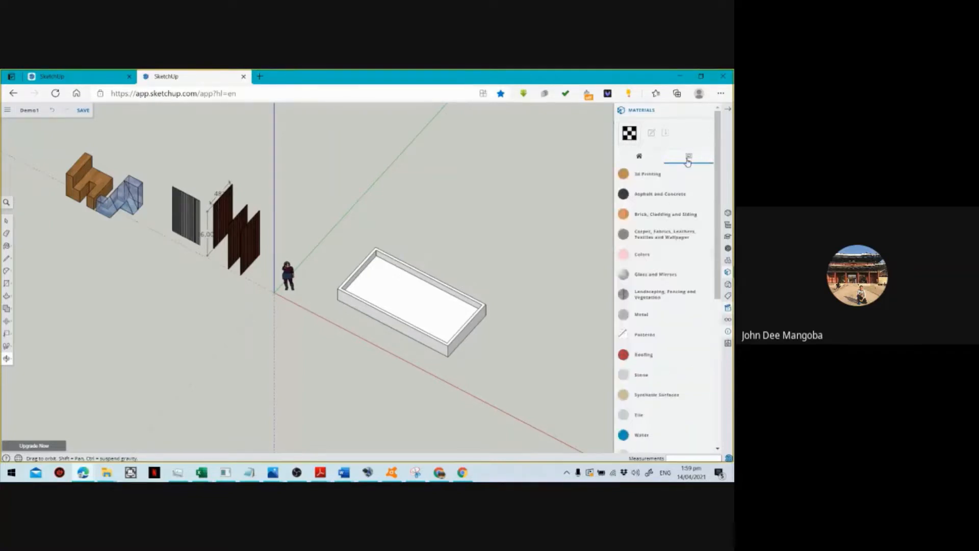
pyautogui.scroll(-5, 660, 193)
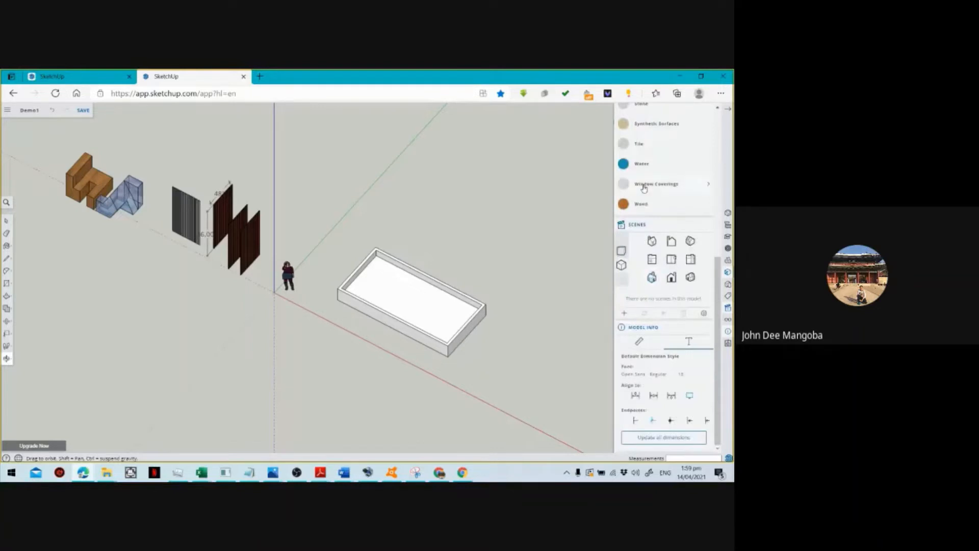
pyautogui.scroll(3, 655, 168)
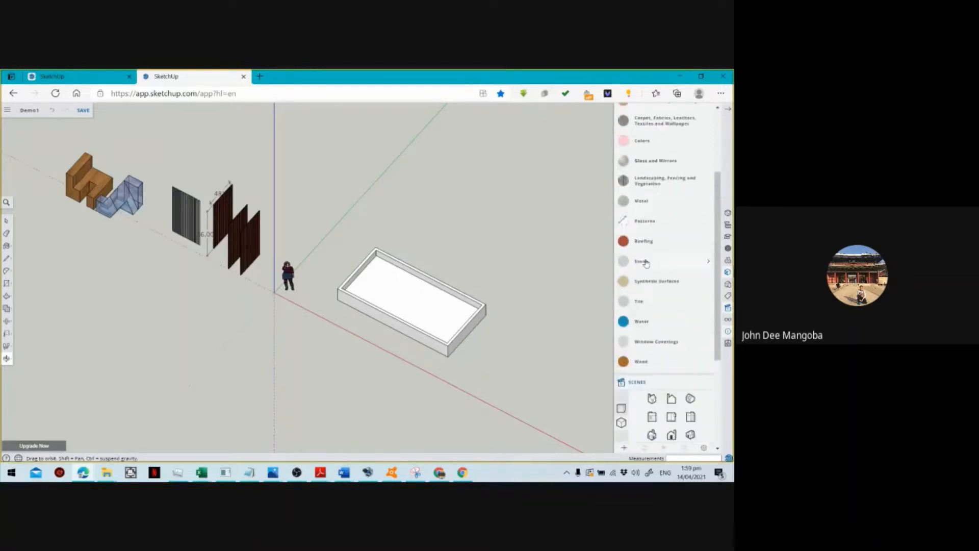
pyautogui.click(646, 263)
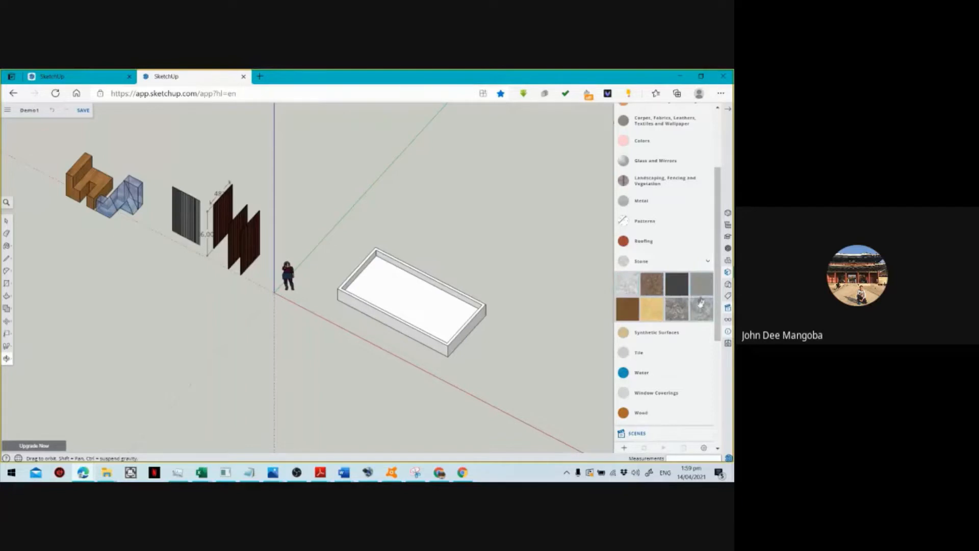
pyautogui.scroll(1, 701, 302)
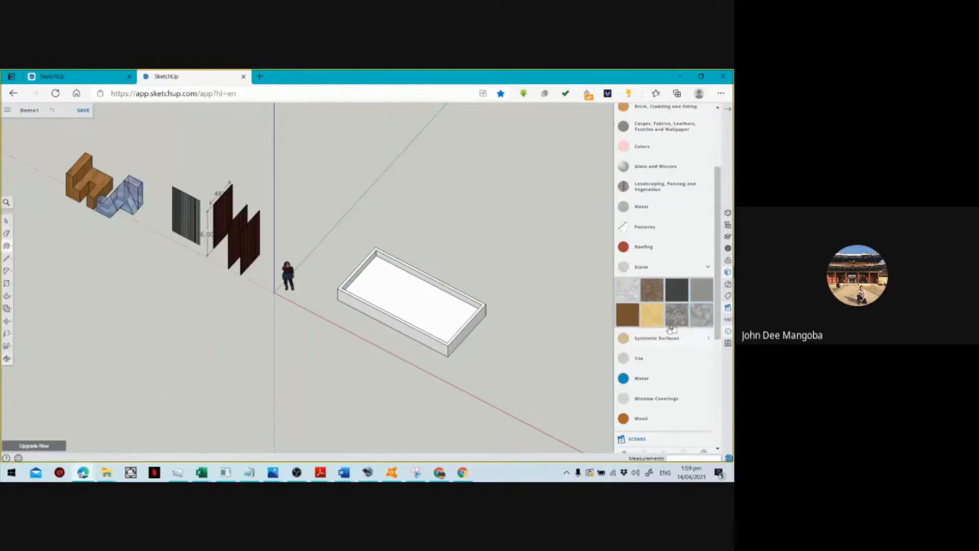
pyautogui.click(679, 294)
pyautogui.click(446, 339)
# Paint the adjoining short wall's outer face, on the end away from the origin, with the same charcoal stone.
pyautogui.scroll(2, 473, 330)
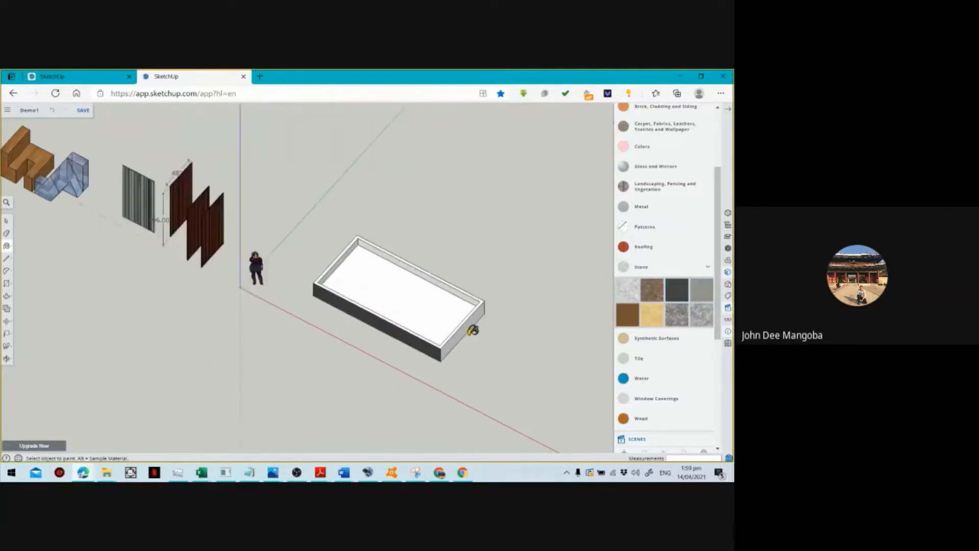
pyautogui.scroll(1, 474, 331)
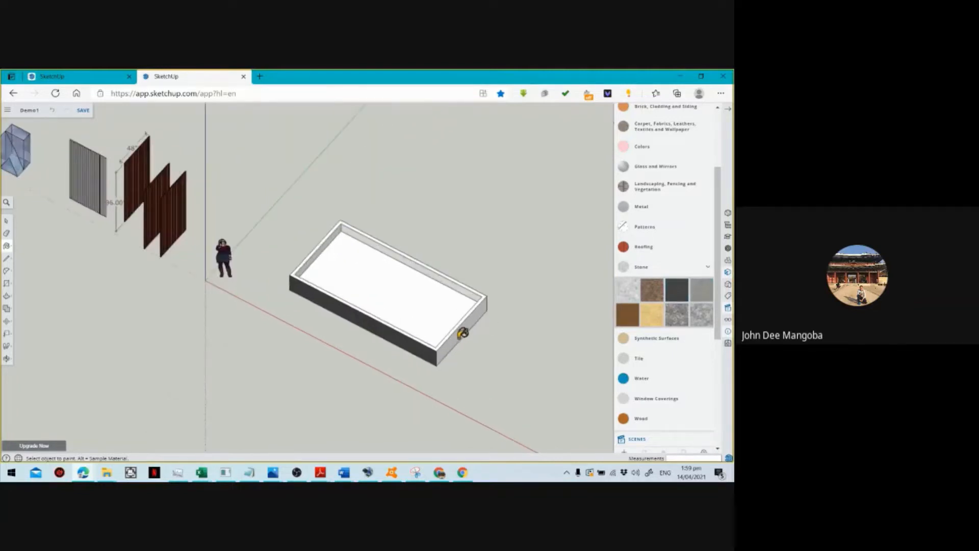
pyautogui.click(461, 336)
# Paint the outer face of the rear long perimeter wall with the dark charcoal stone material.
pyautogui.click(6, 358)
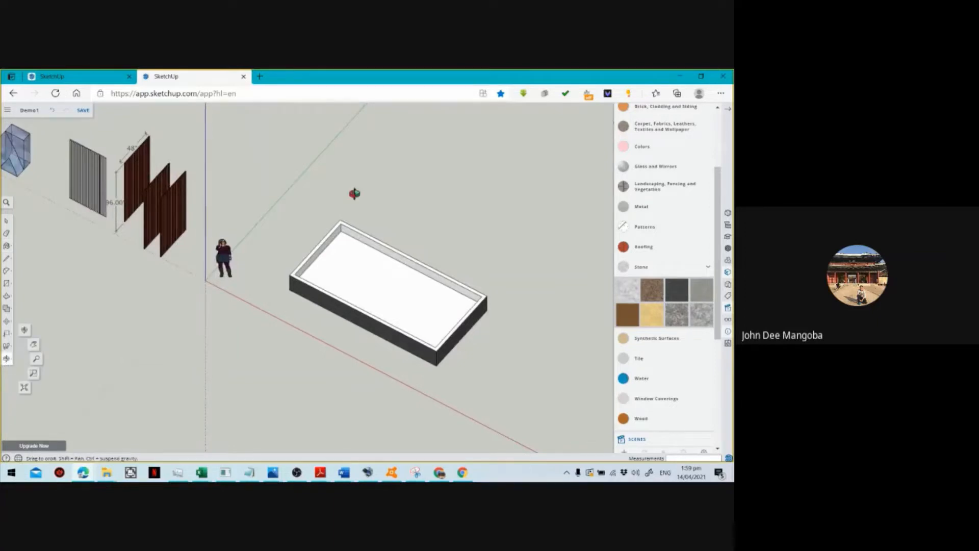
pyautogui.moveTo(355, 193); pyautogui.dragTo(294, 312)
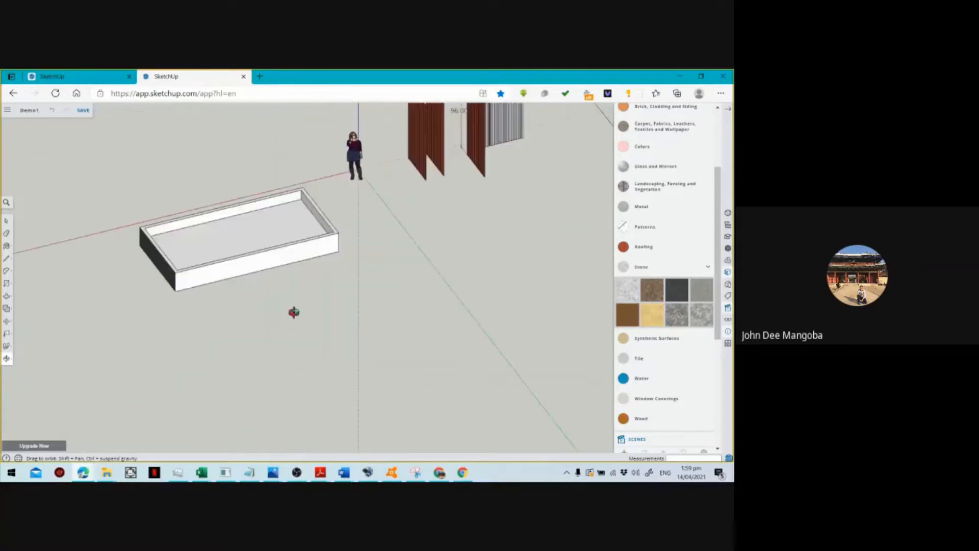
pyautogui.press('space')
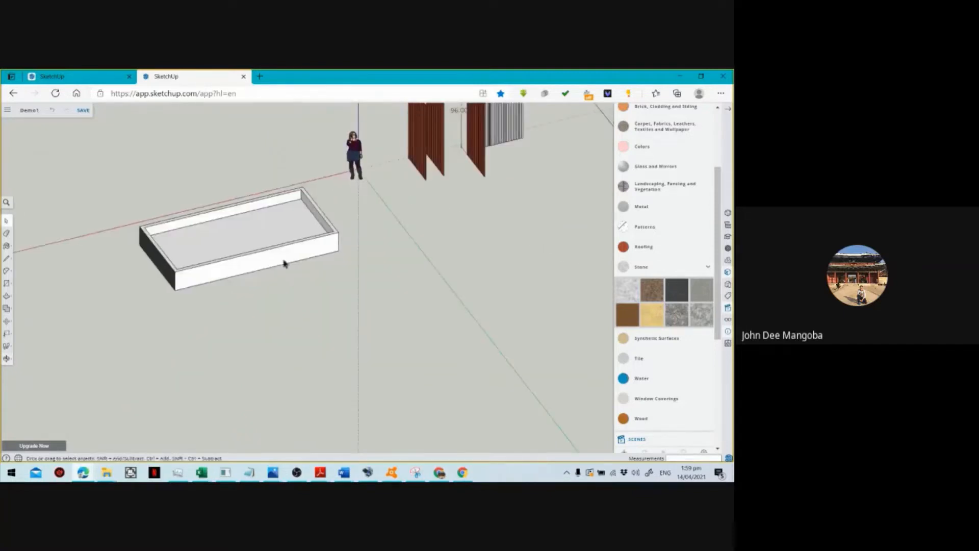
pyautogui.click(678, 290)
pyautogui.click(230, 223)
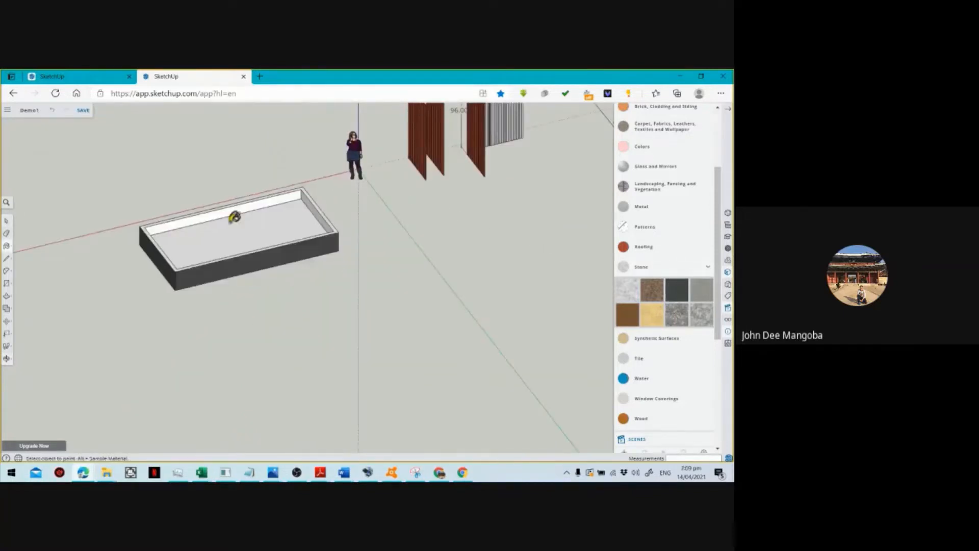
# Apply the charcoal stone to the inner faces of the front long wall and the short wall nearest the origin.
pyautogui.click(247, 202)
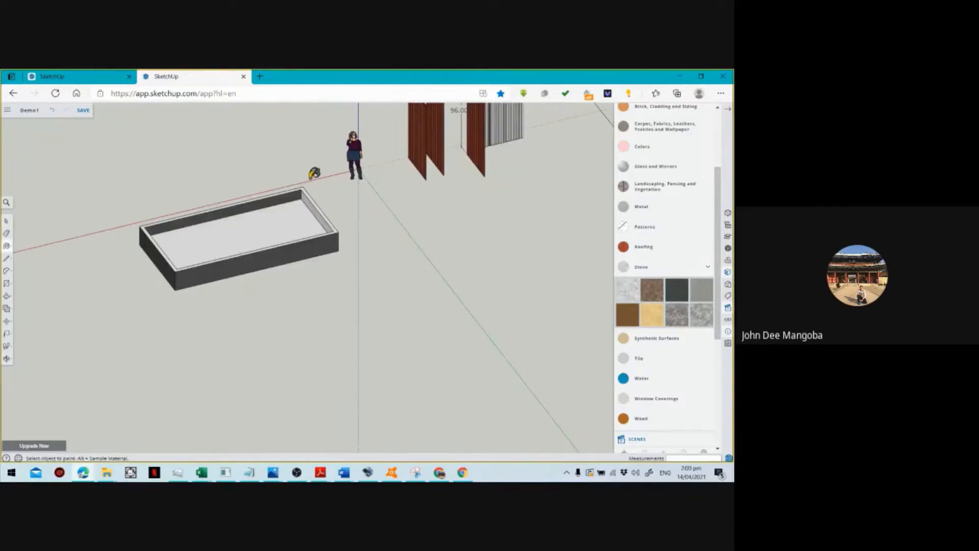
pyautogui.scroll(5, 314, 173)
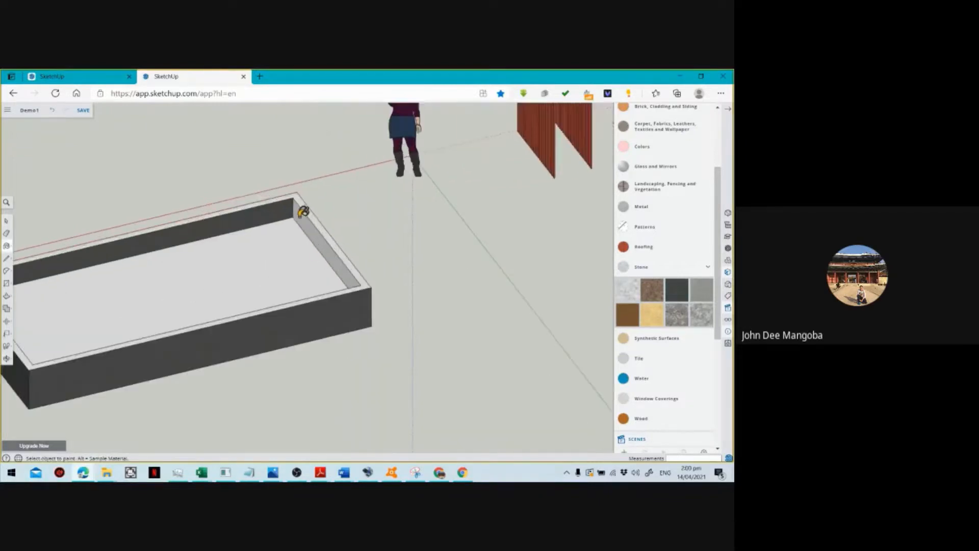
pyautogui.click(301, 214)
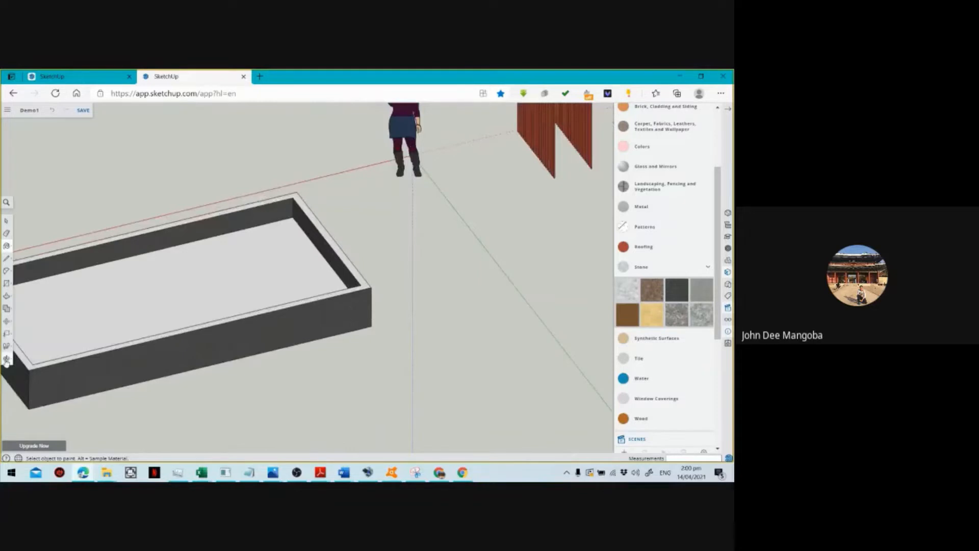
# Paint the outer face of the short wall nearest the human figure with the charcoal stone material.
pyautogui.click(6, 360)
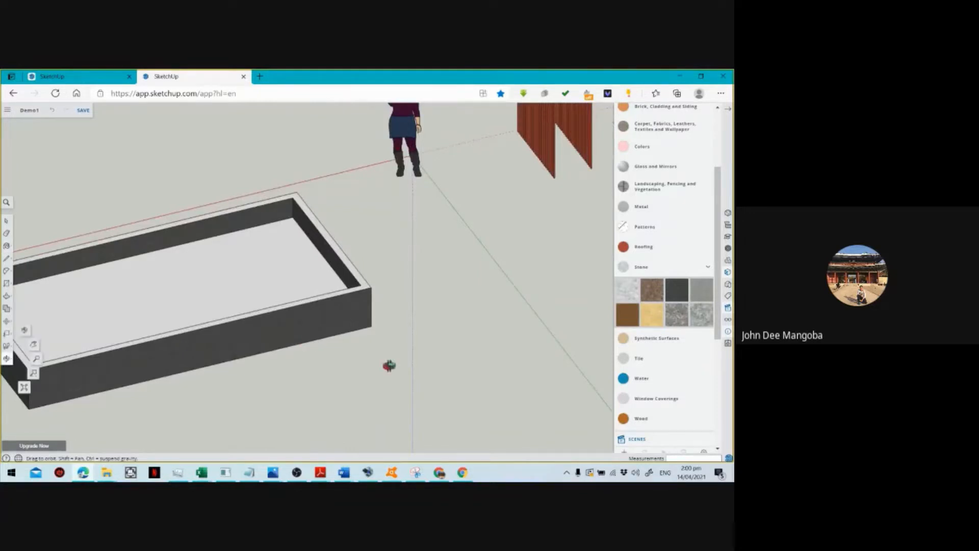
pyautogui.moveTo(389, 365); pyautogui.dragTo(235, 357)
pyautogui.press('space')
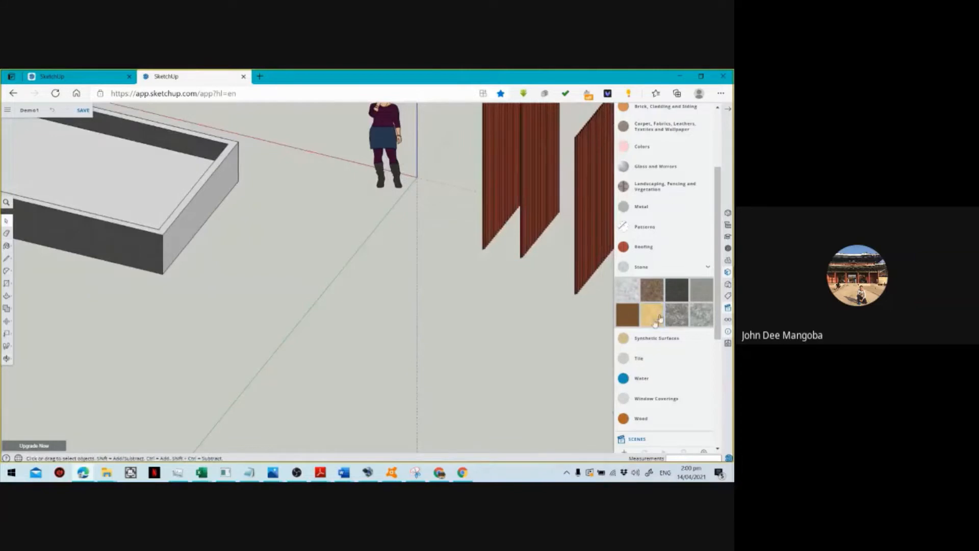
pyautogui.click(680, 291)
pyautogui.scroll(-3, 131, 182)
pyautogui.scroll(1, 133, 174)
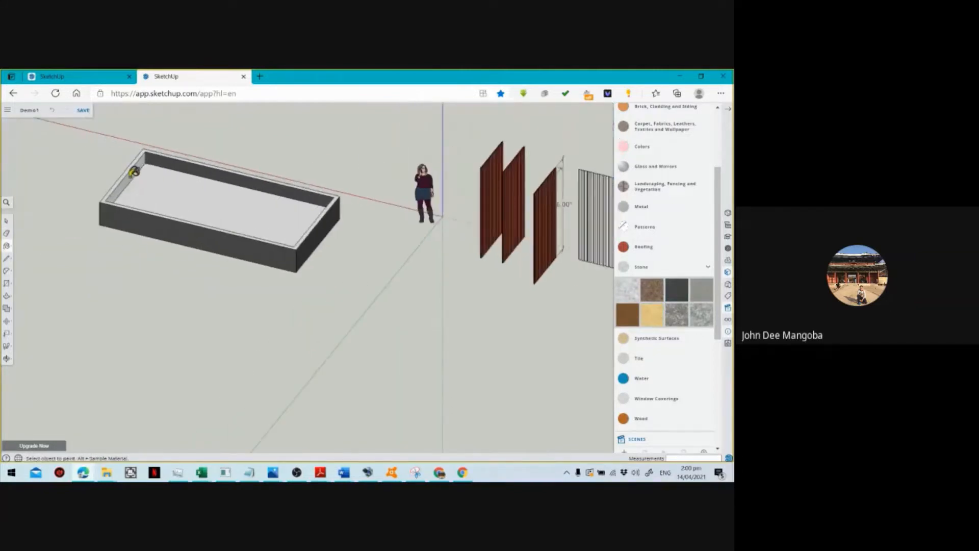
# Paint the inner face of the rear long perimeter wall with the charcoal stone material.
pyautogui.click(7, 308)
pyautogui.moveTo(71, 301); pyautogui.dragTo(400, 415)
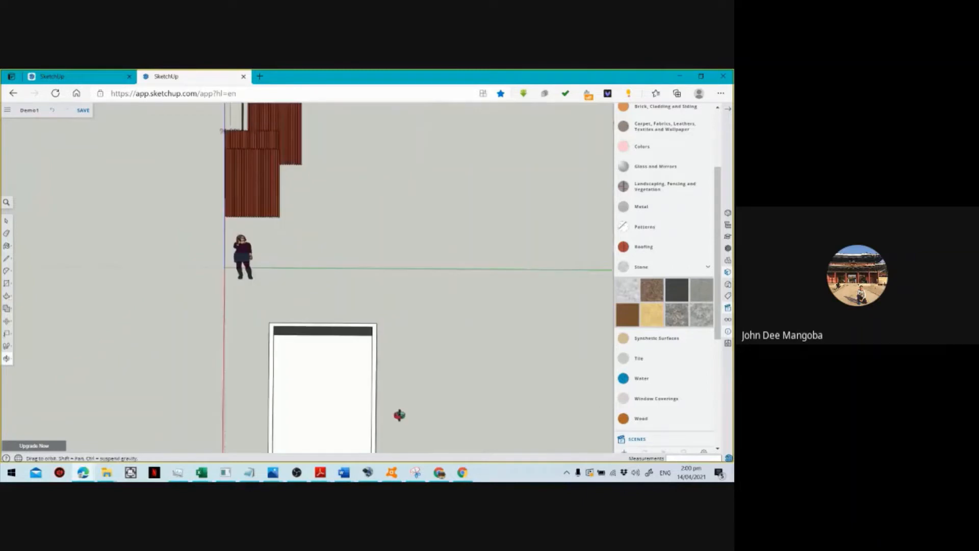
pyautogui.moveTo(399, 415); pyautogui.dragTo(482, 308, button='middle')
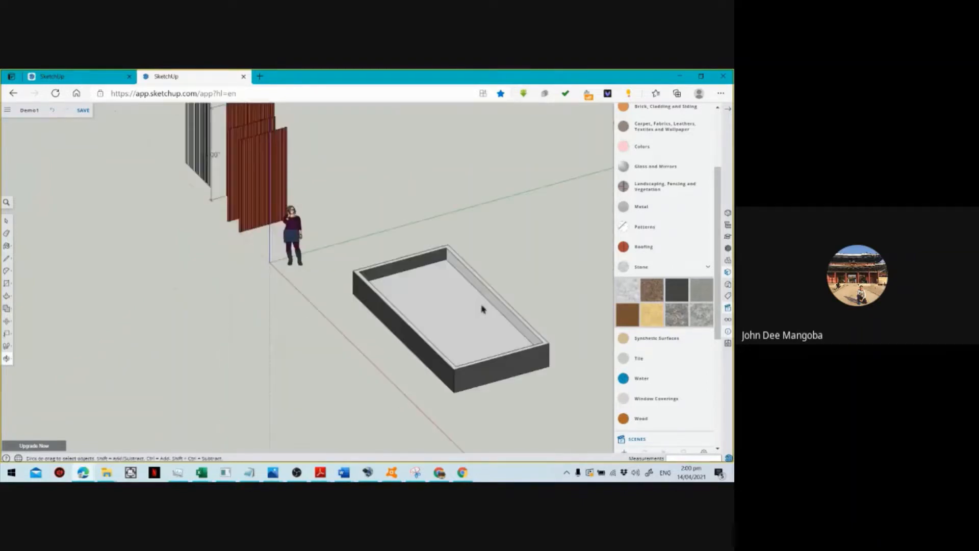
pyautogui.click(682, 291)
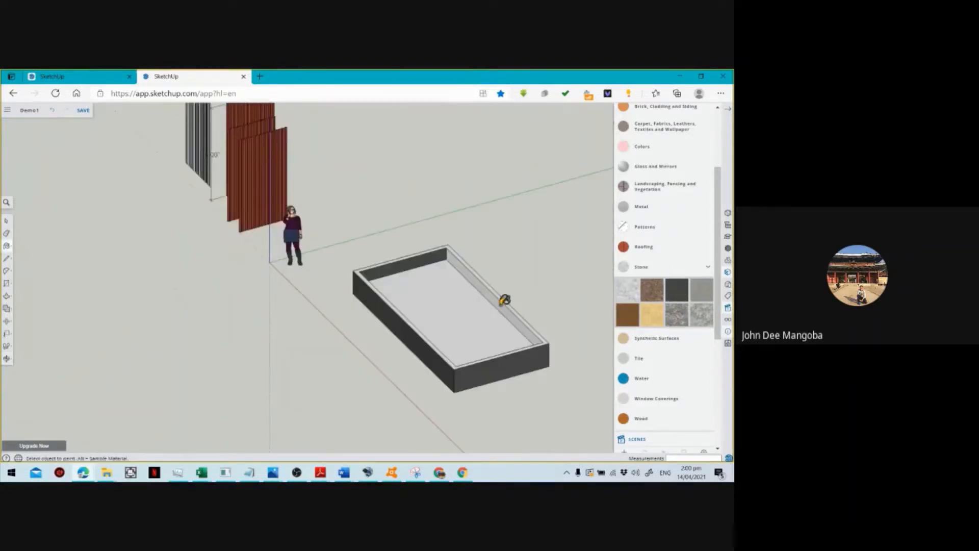
pyautogui.click(503, 303)
pyautogui.press('space')
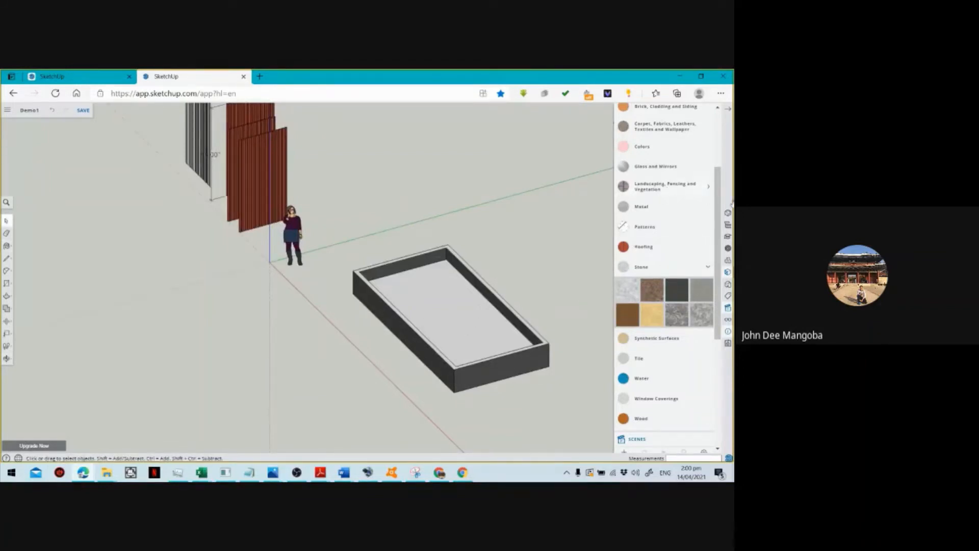
# Try a plain greyish material from Landscaping, Fencing and Vegetation on the slab floor and replace it with the brown gravel one.
pyautogui.click(708, 187)
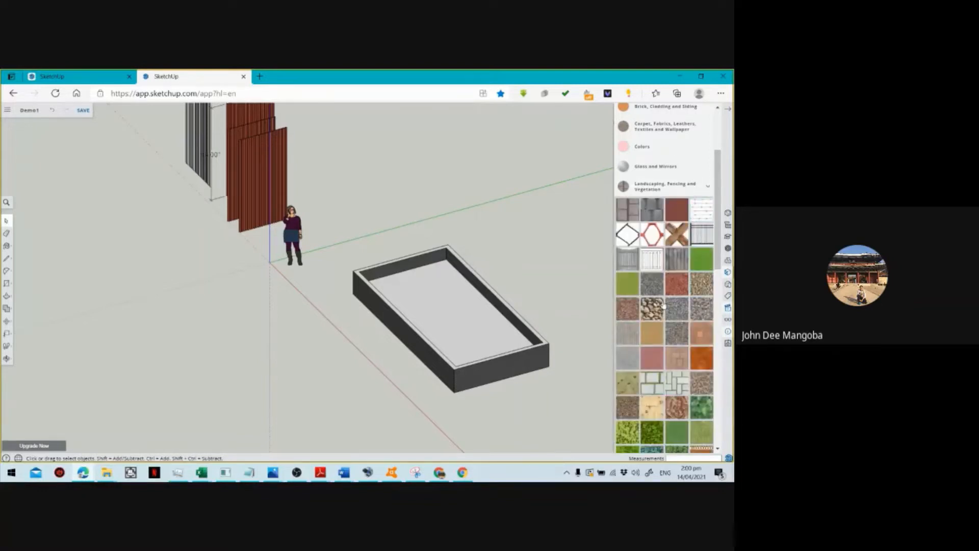
pyautogui.scroll(-6, 660, 305)
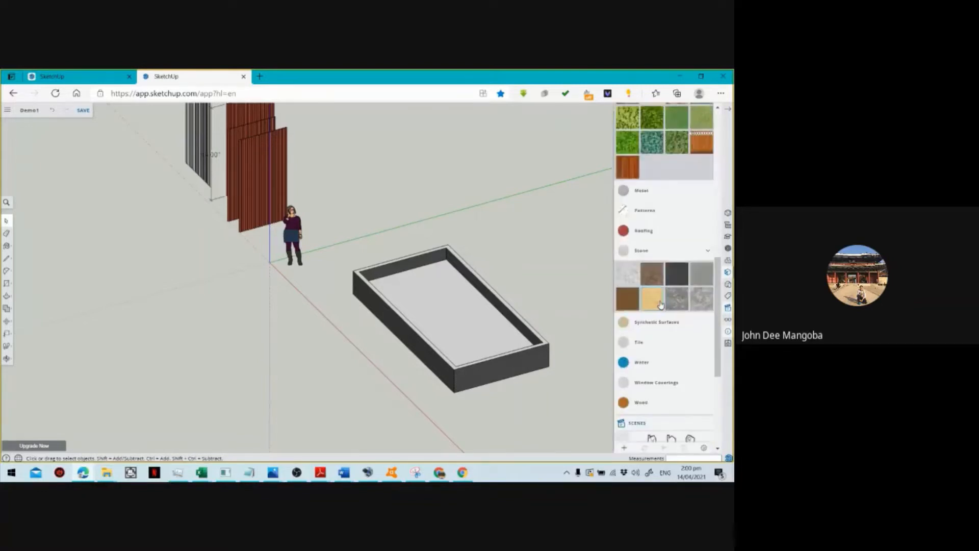
pyautogui.scroll(6, 661, 304)
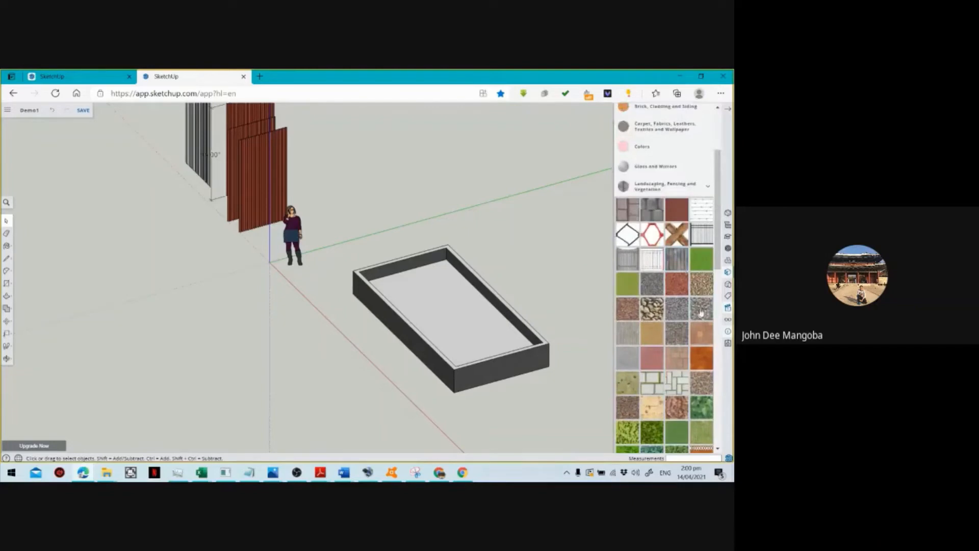
pyautogui.click(627, 337)
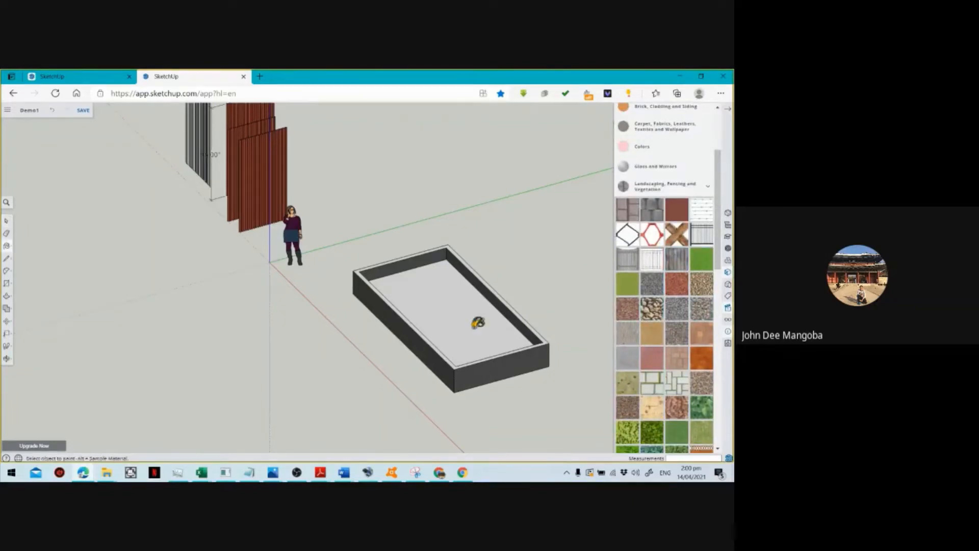
pyautogui.click(481, 326)
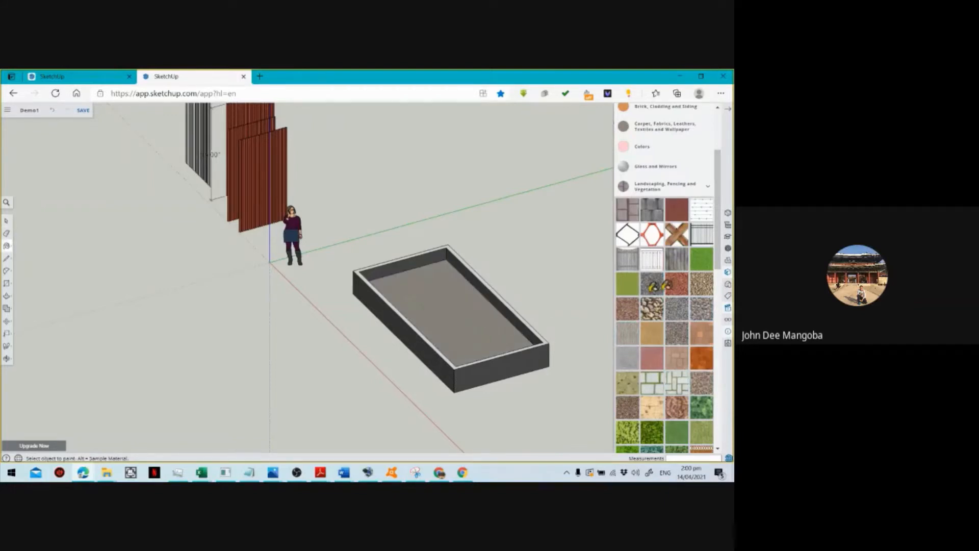
pyautogui.click(703, 283)
pyautogui.click(449, 329)
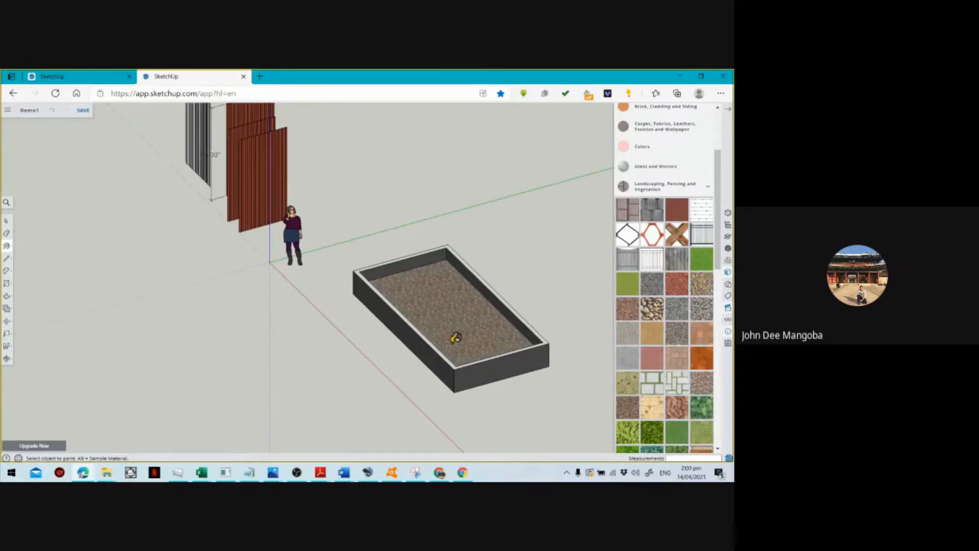
# Examine the gravel floor and the charcoal perimeter wall up close and from several angles.
pyautogui.scroll(1, 455, 338)
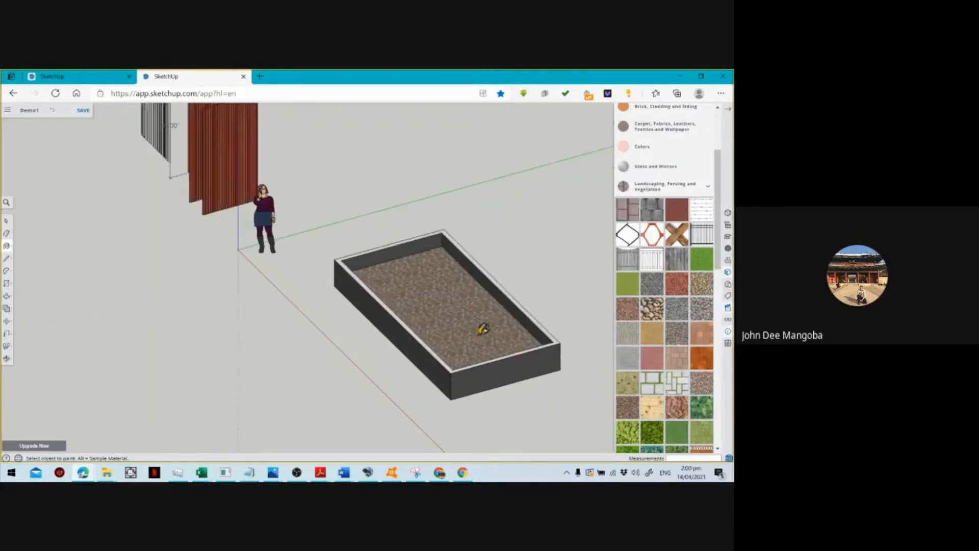
pyautogui.scroll(1, 479, 321)
pyautogui.scroll(-2, 466, 313)
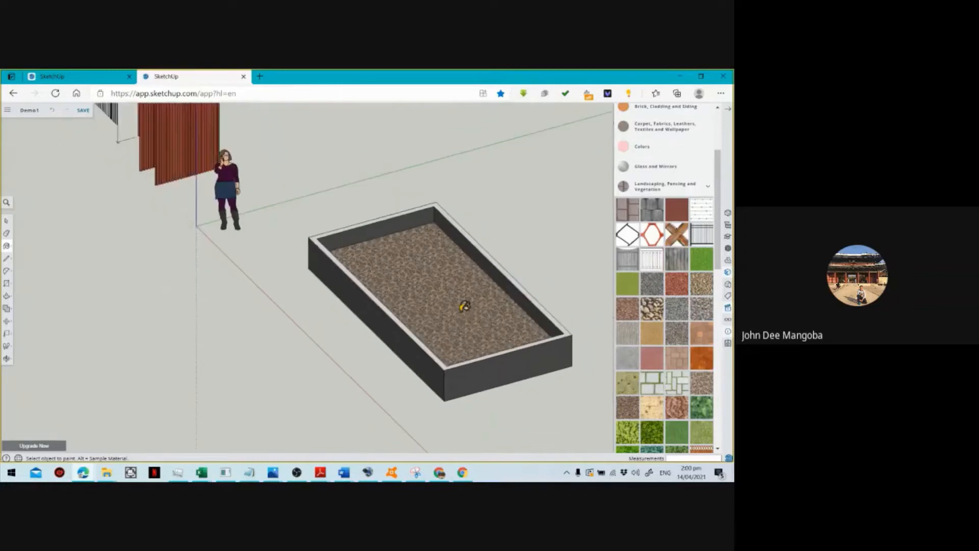
pyautogui.press('space')
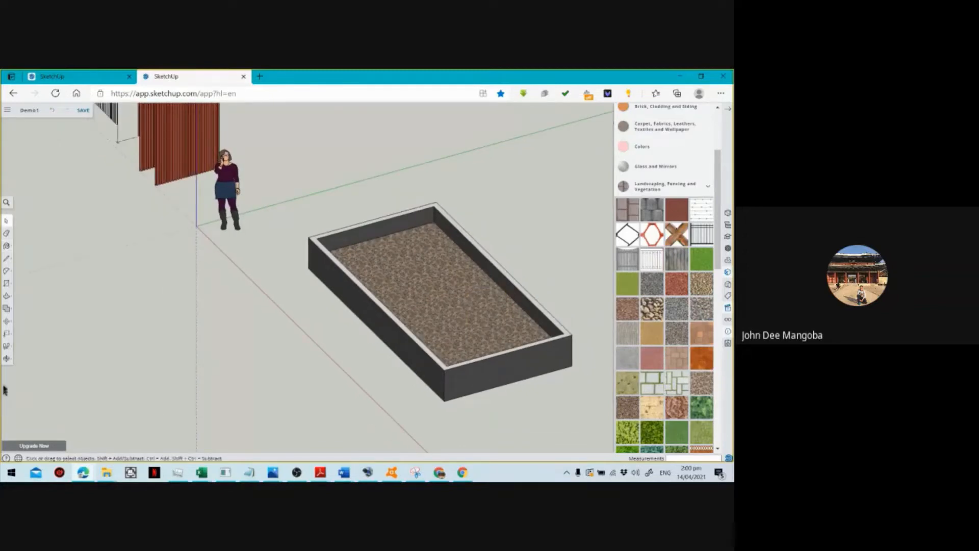
pyautogui.click(7, 358)
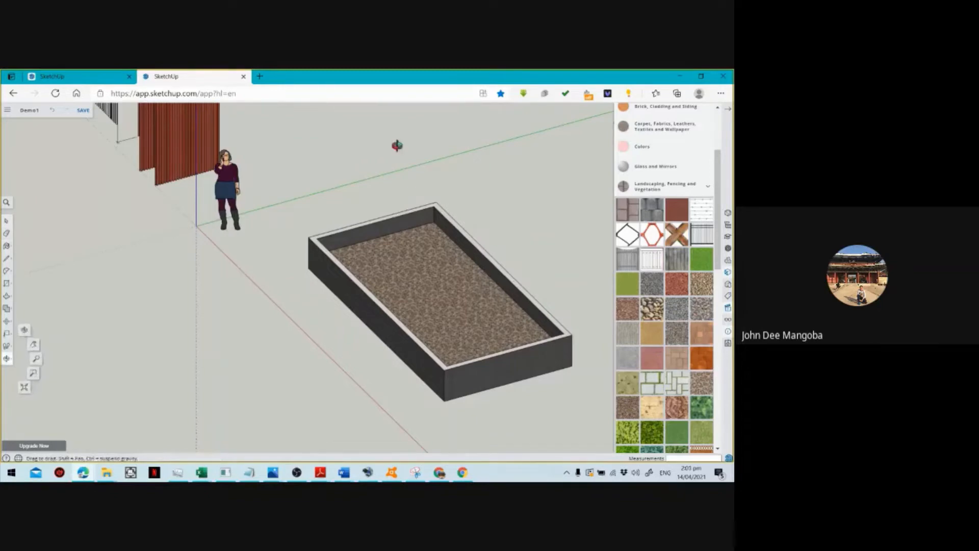
pyautogui.moveTo(397, 145); pyautogui.dragTo(458, 203)
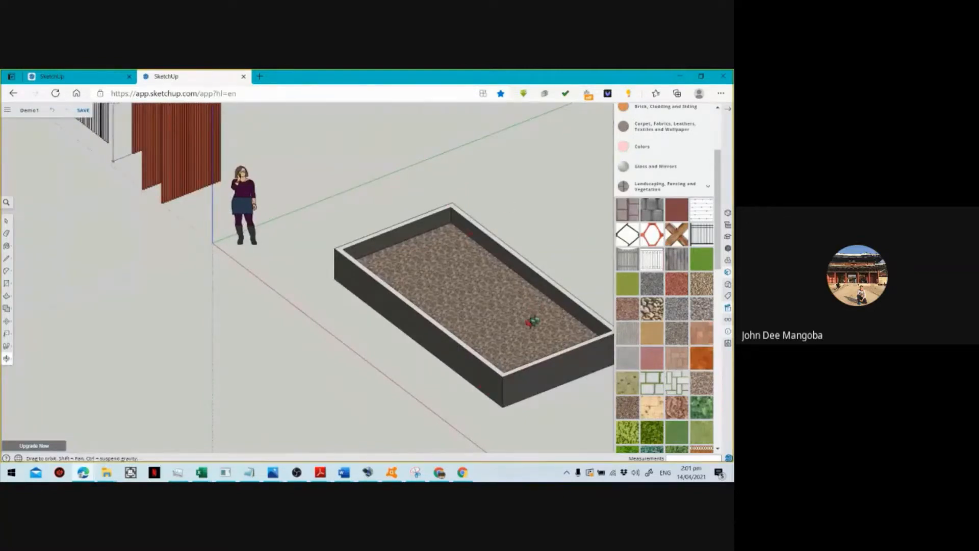
pyautogui.moveTo(533, 322); pyautogui.dragTo(524, 333)
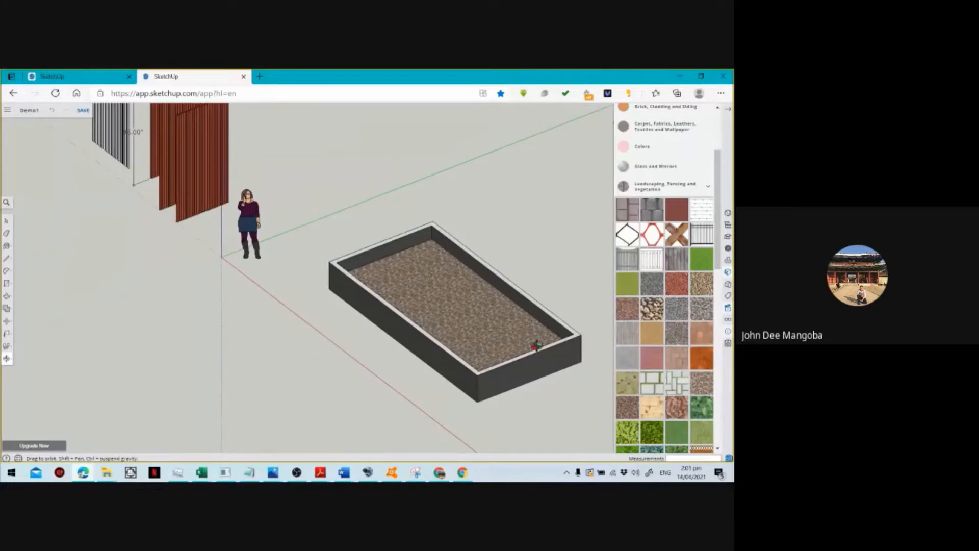
pyautogui.moveTo(555, 364); pyautogui.dragTo(572, 345)
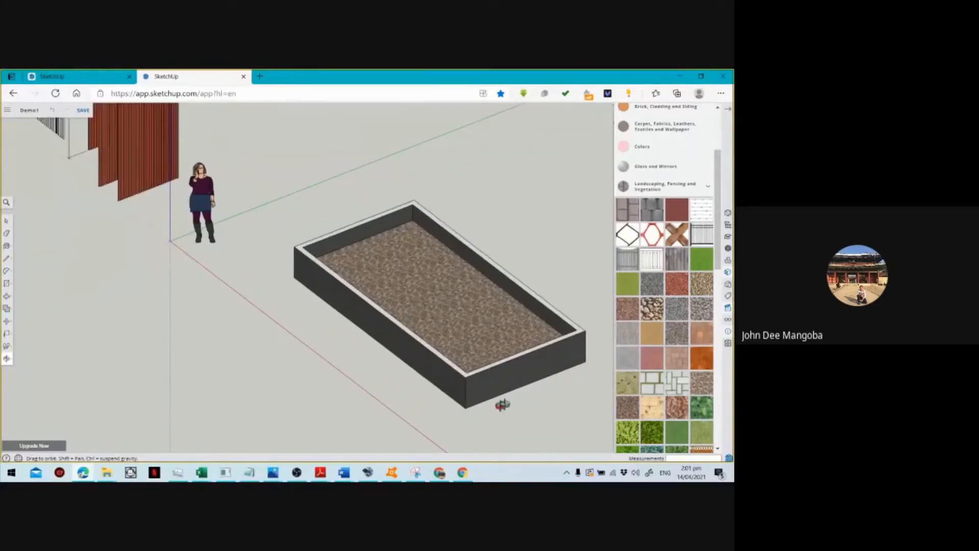
# Examine the gravel-floored base from above, close the materials library and return to the isometric view.
pyautogui.moveTo(502, 405); pyautogui.dragTo(409, 316)
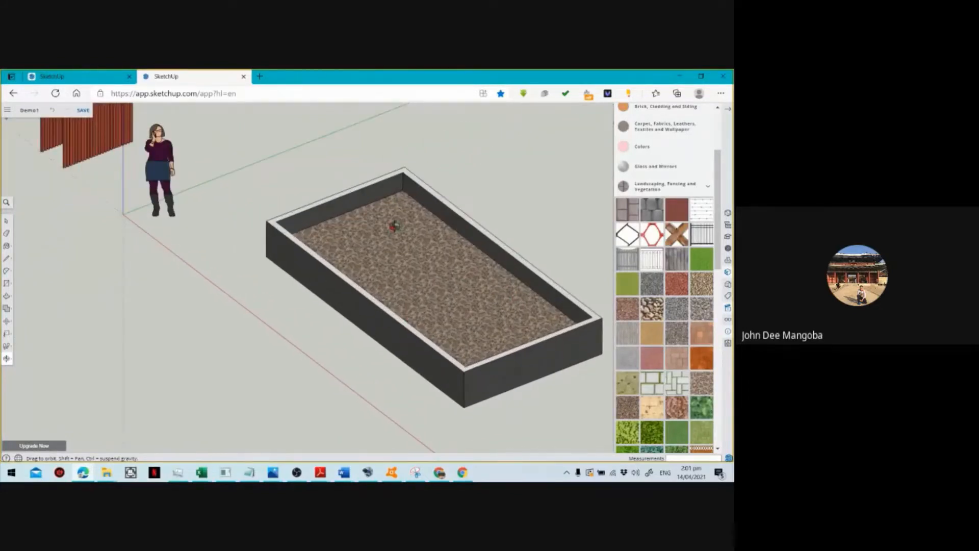
pyautogui.moveTo(165, 293); pyautogui.dragTo(380, 381)
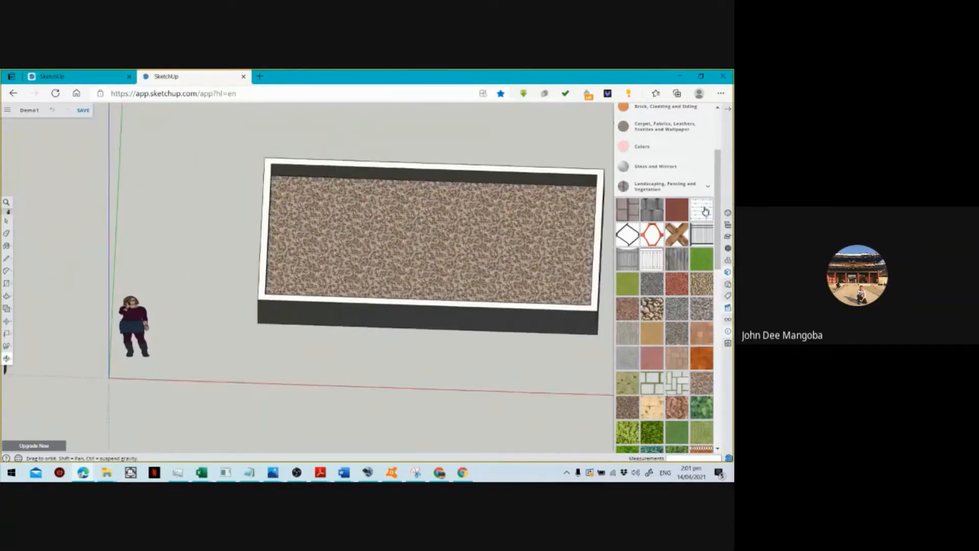
pyautogui.scroll(3, 706, 210)
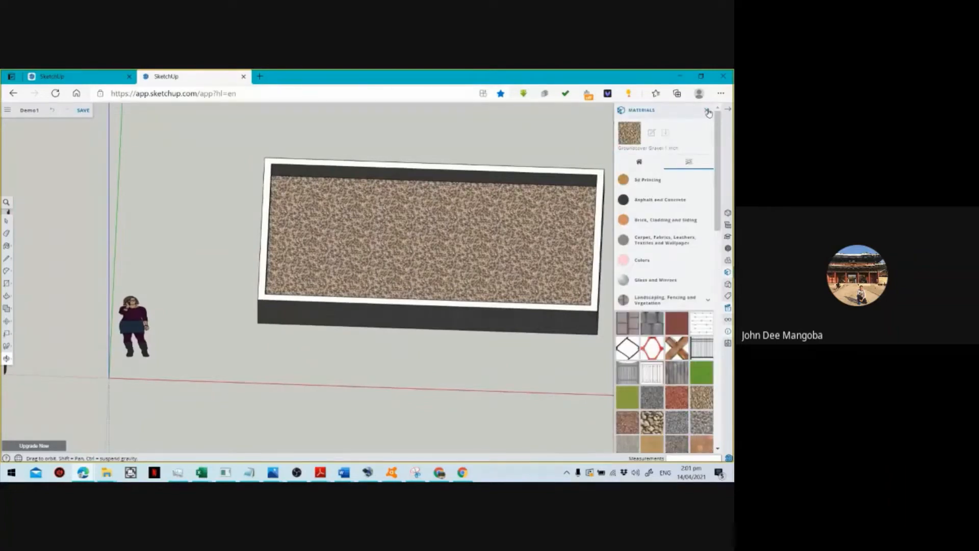
pyautogui.click(707, 110)
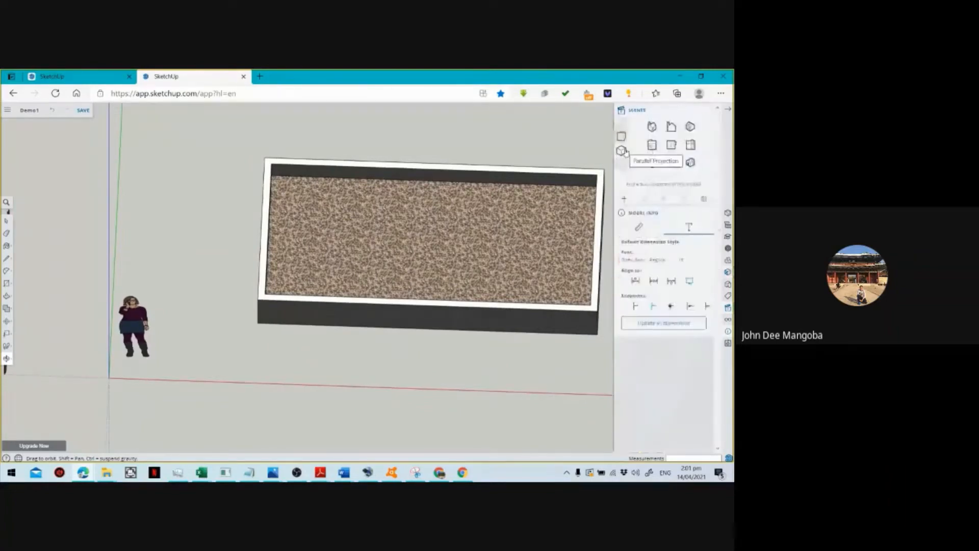
pyautogui.click(689, 164)
pyautogui.scroll(-3, 291, 362)
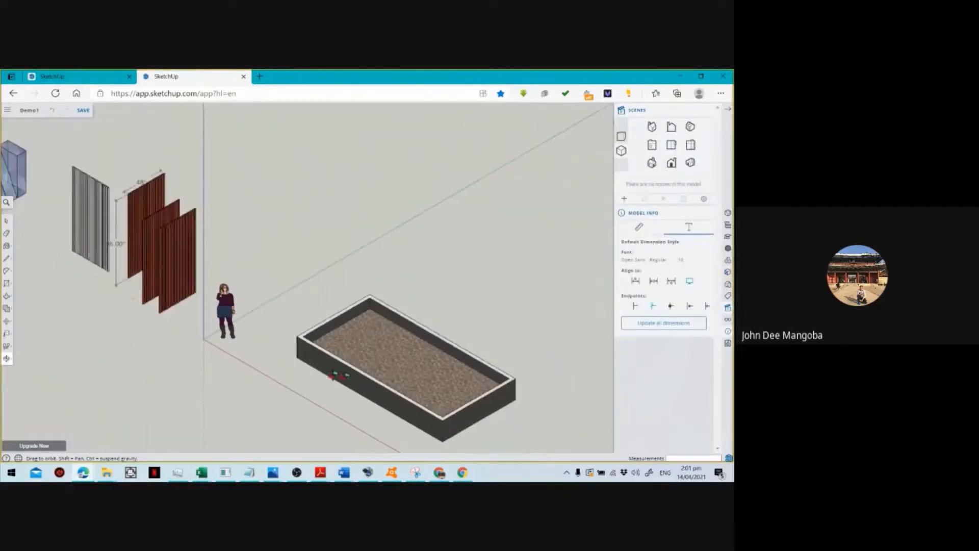
pyautogui.scroll(2, 392, 399)
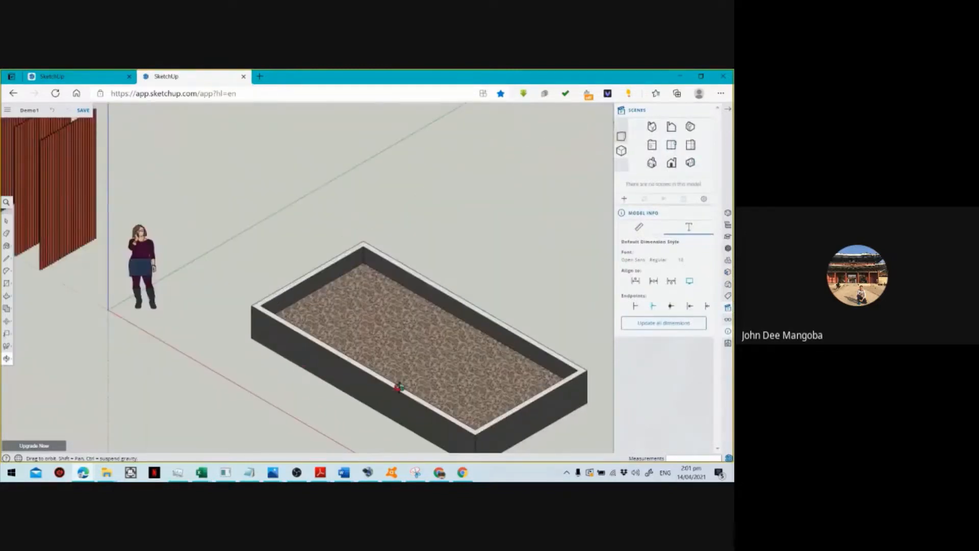
# Switch to the two Google Meet windows to check the class chats, and return to the SketchUp model.
pyautogui.hotkey('alt', 'Tab')
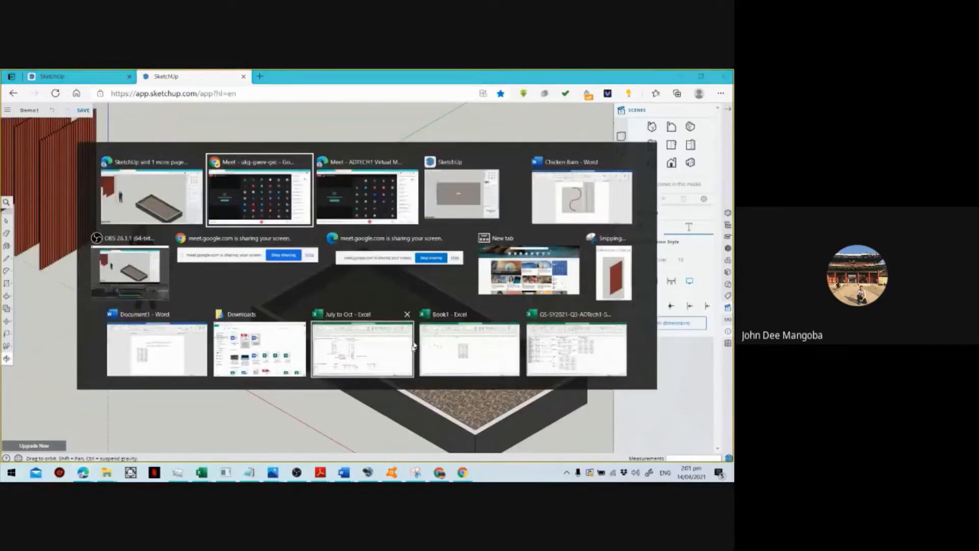
pyautogui.click(168, 210)
pyautogui.hotkey('alt', 'Tab')
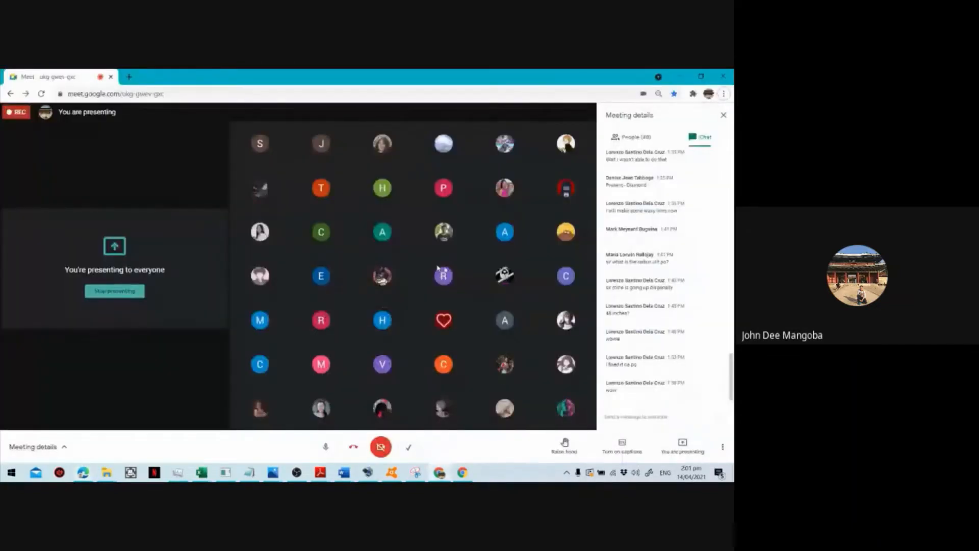
pyautogui.hotkey('alt', 'Tab')
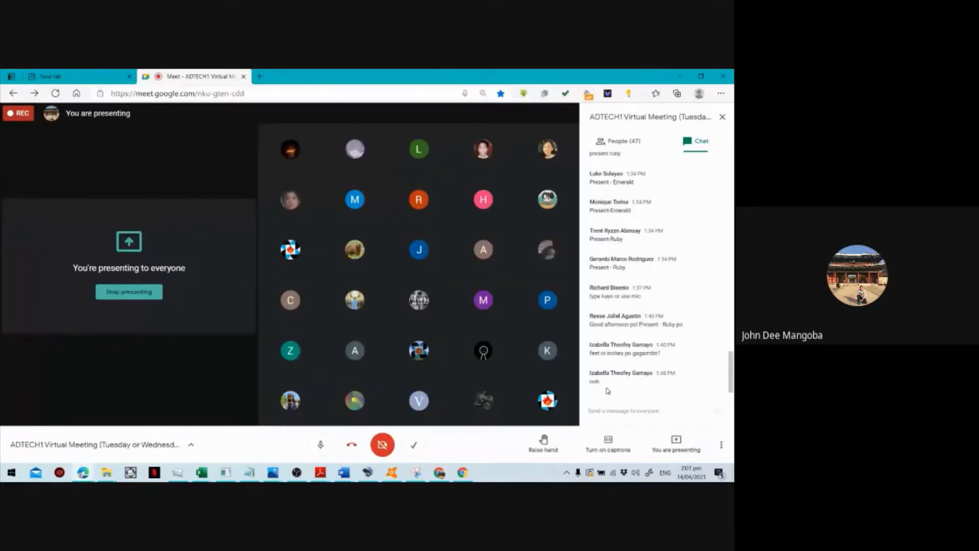
pyautogui.hotkey('alt', 'Tab')
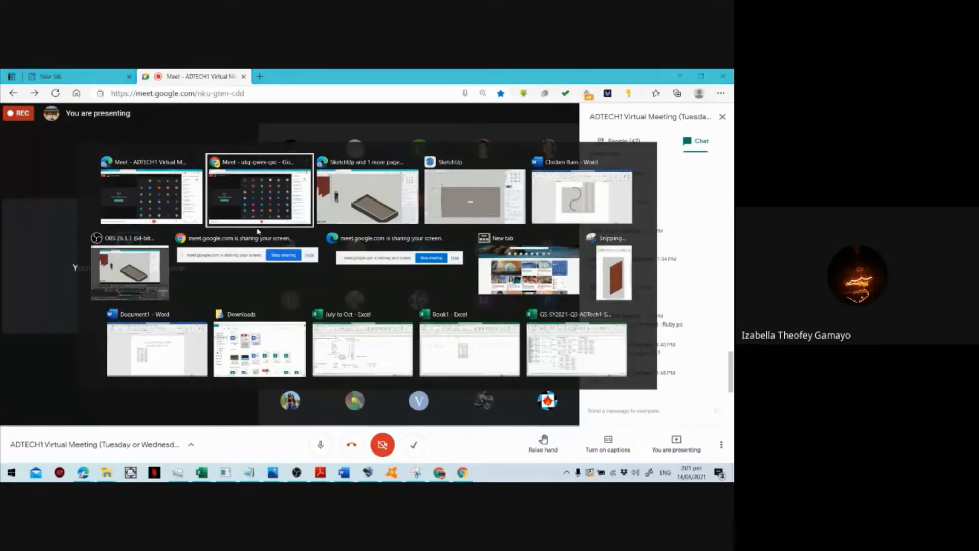
pyautogui.click(409, 186)
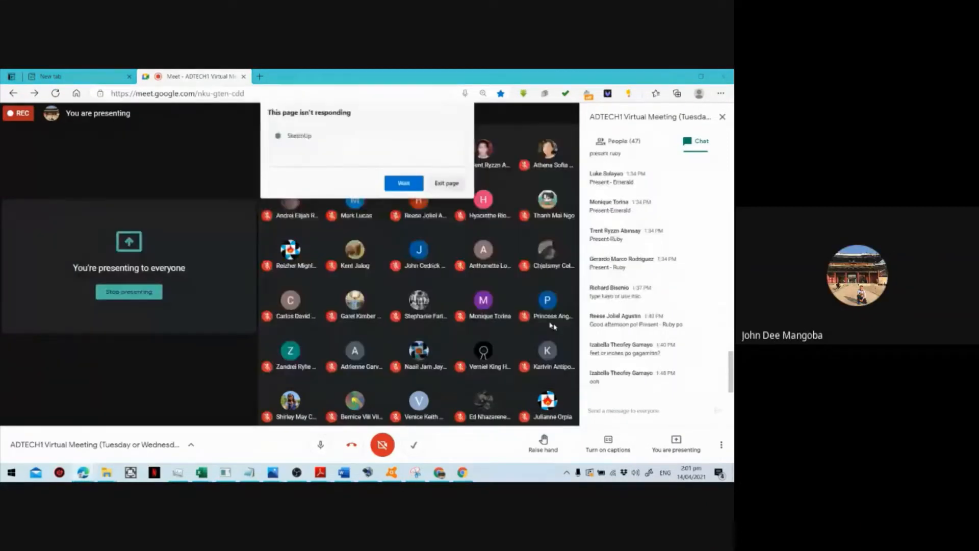
pyautogui.click(409, 187)
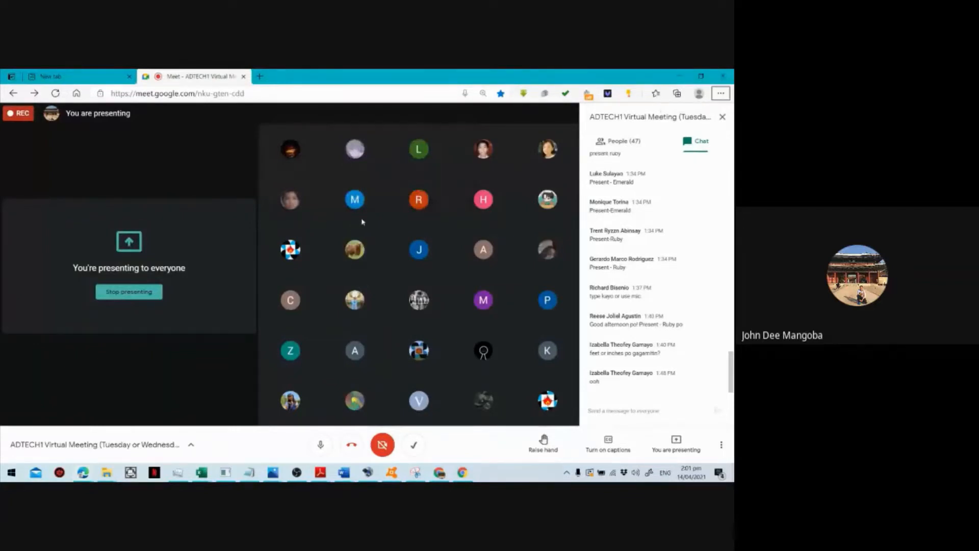
pyautogui.hotkey('alt', 'Tab')
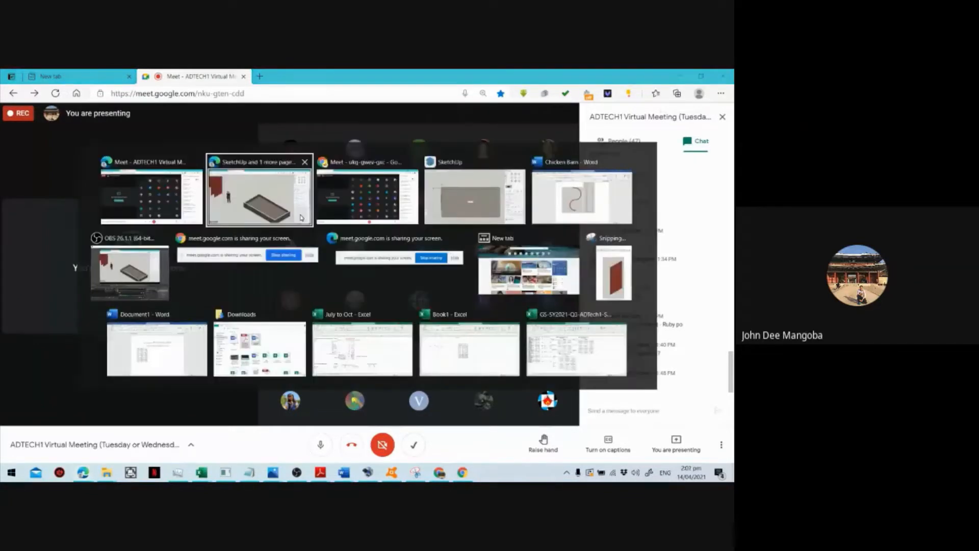
pyautogui.click(302, 218)
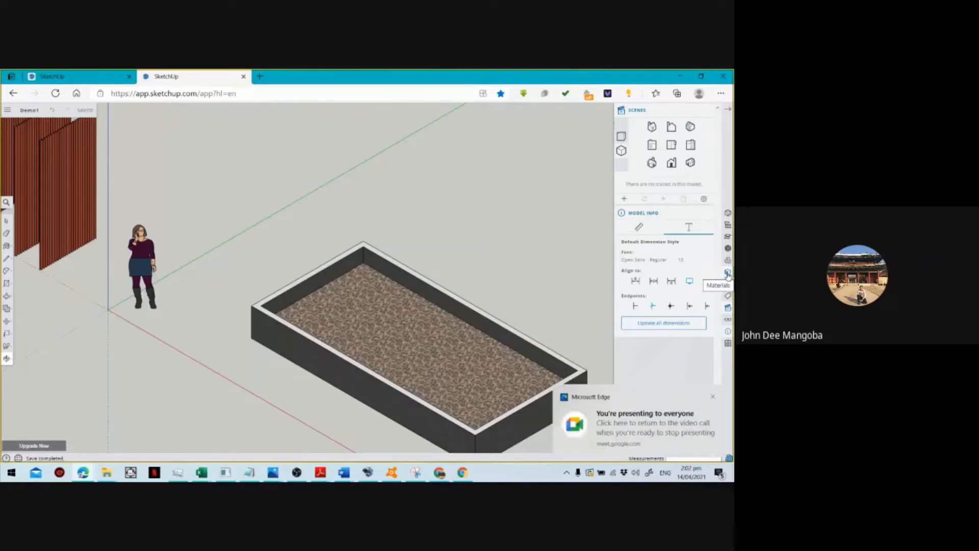
pyautogui.click(728, 273)
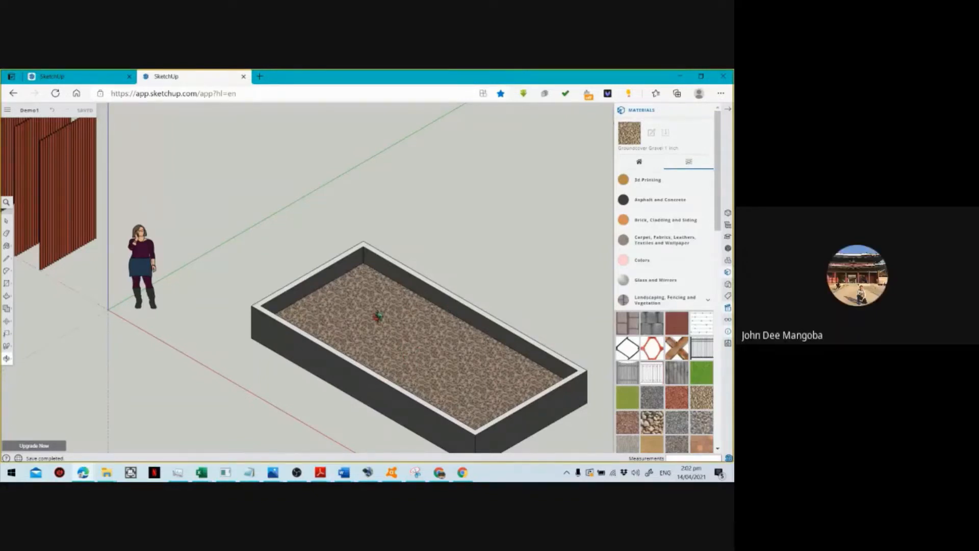
pyautogui.scroll(-3, 378, 316)
pyautogui.scroll(2, 390, 352)
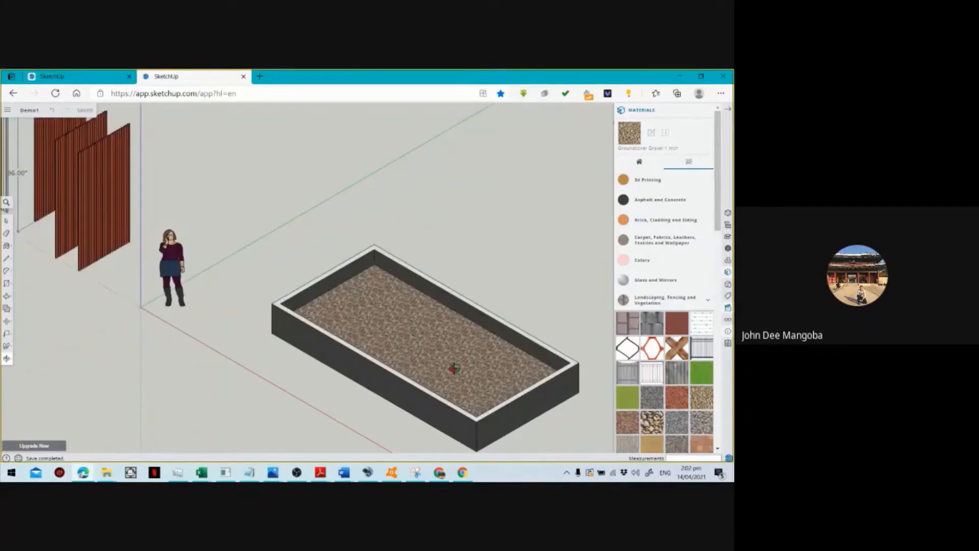
pyautogui.press('space')
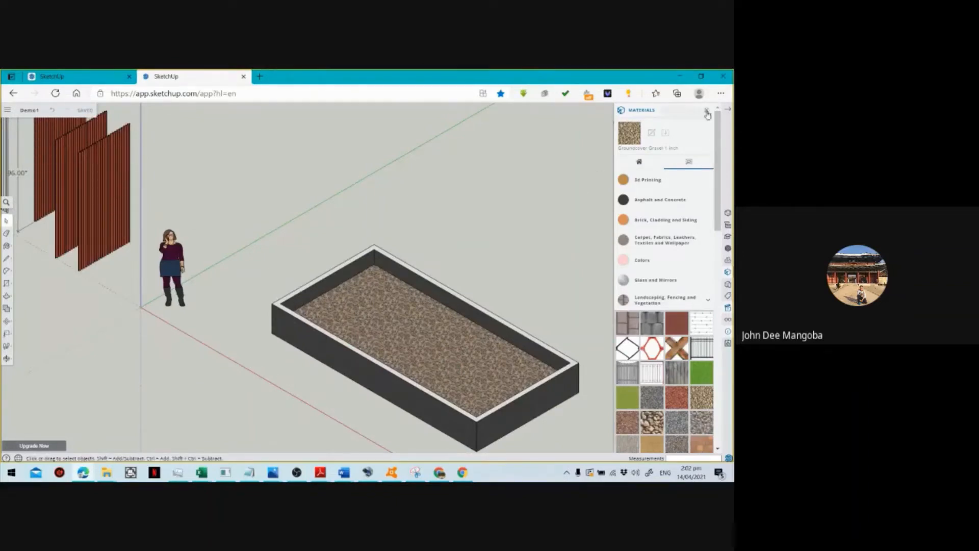
pyautogui.click(707, 112)
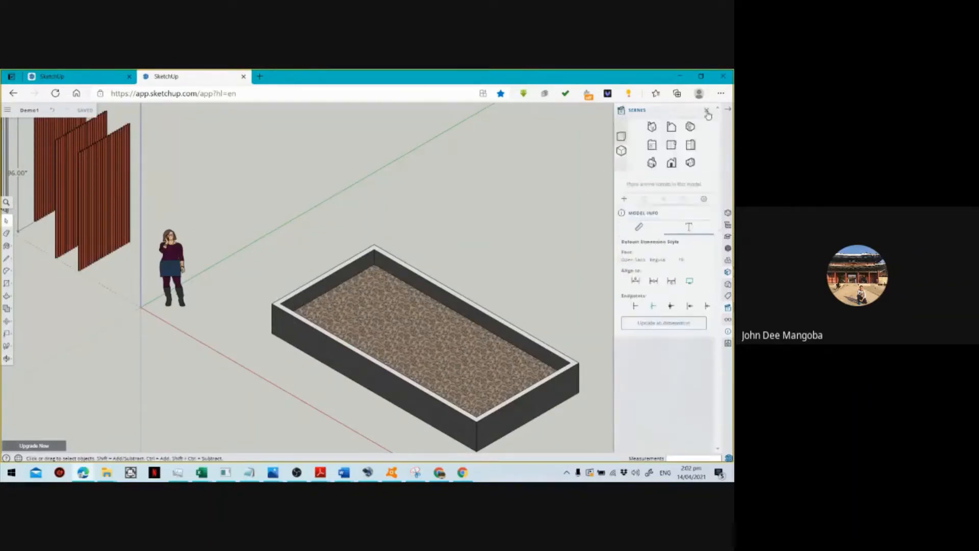
# View the finished gravel-floored base from directly above.
pyautogui.click(680, 145)
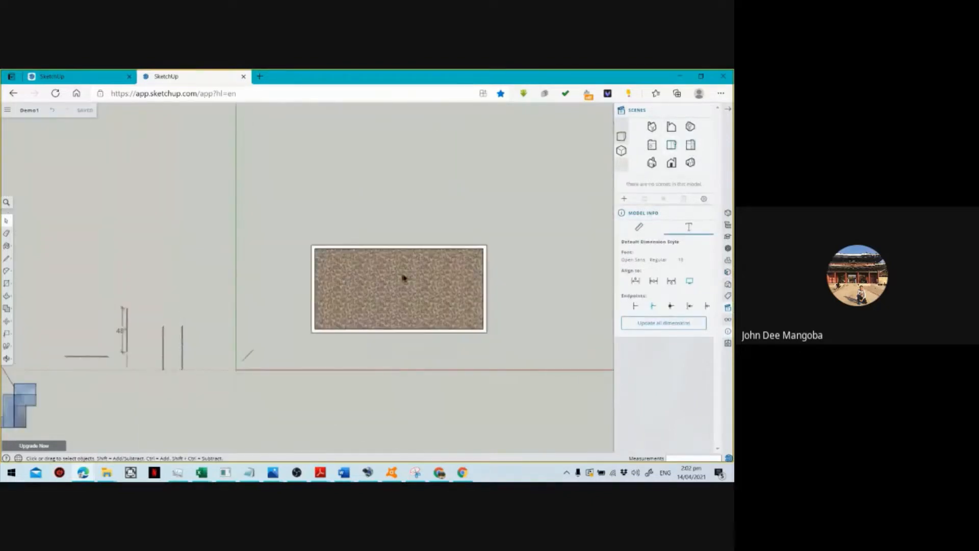
pyautogui.scroll(2, 429, 270)
pyautogui.scroll(1, 435, 269)
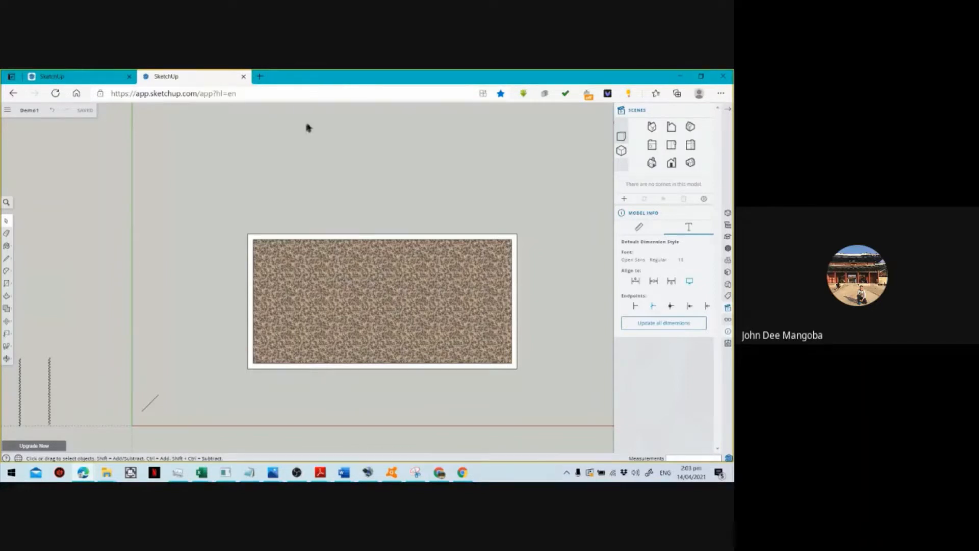
# Switch to the Chicken Barn model, show it in isometric view and delete the section plane cutting through its walls.
pyautogui.hotkey('alt', 'Tab')
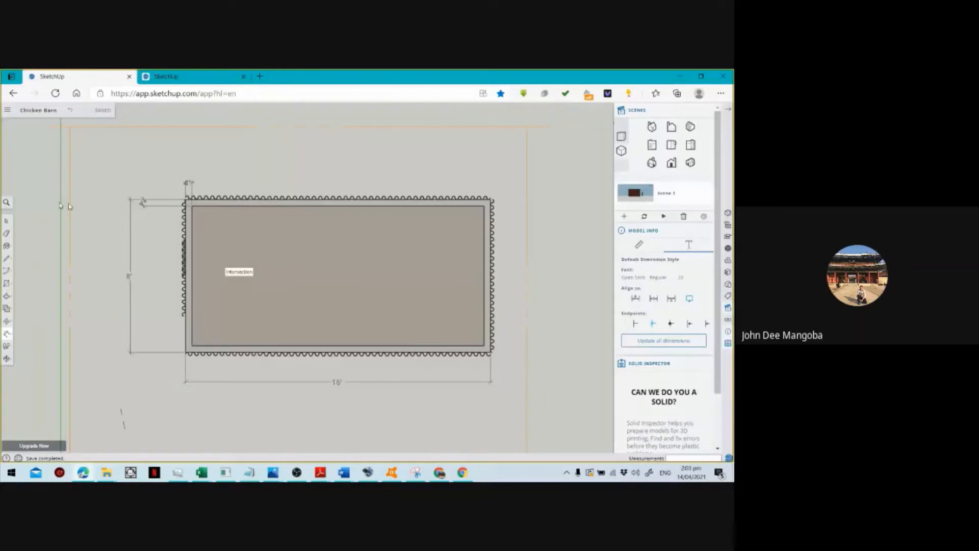
pyautogui.click(655, 148)
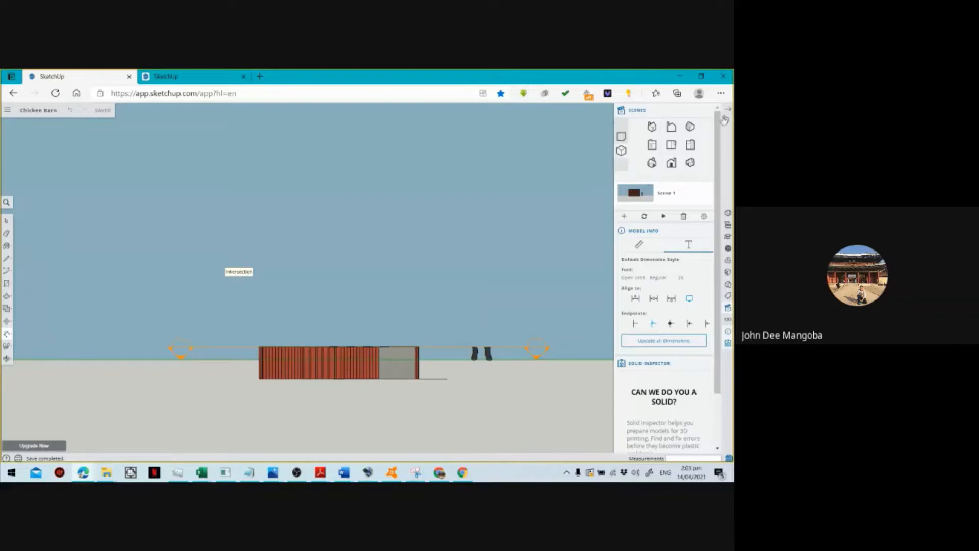
pyautogui.click(690, 163)
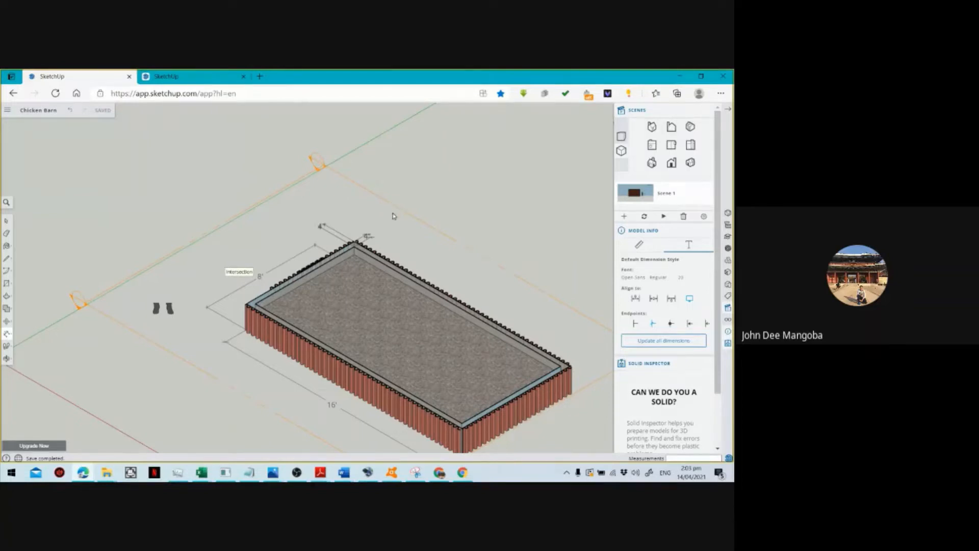
pyautogui.press('space')
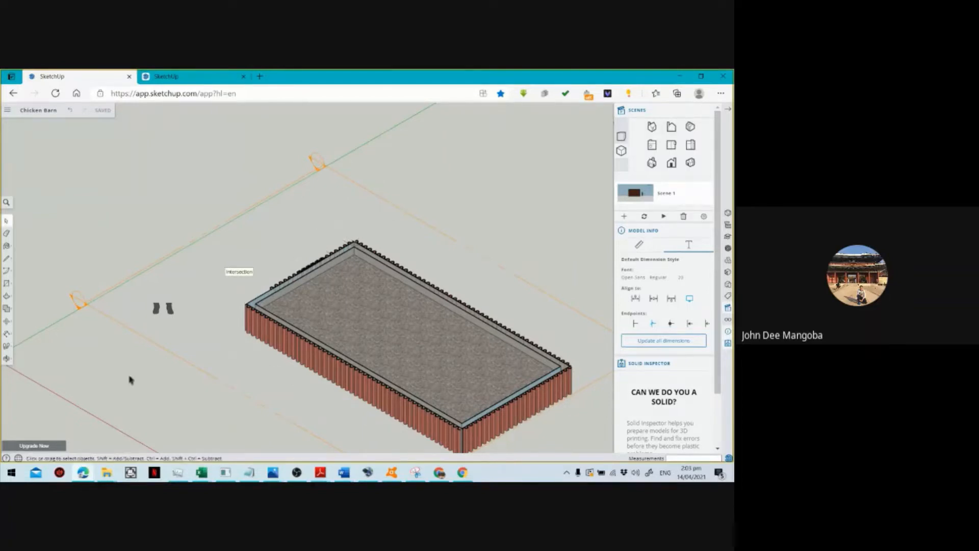
pyautogui.click(137, 334)
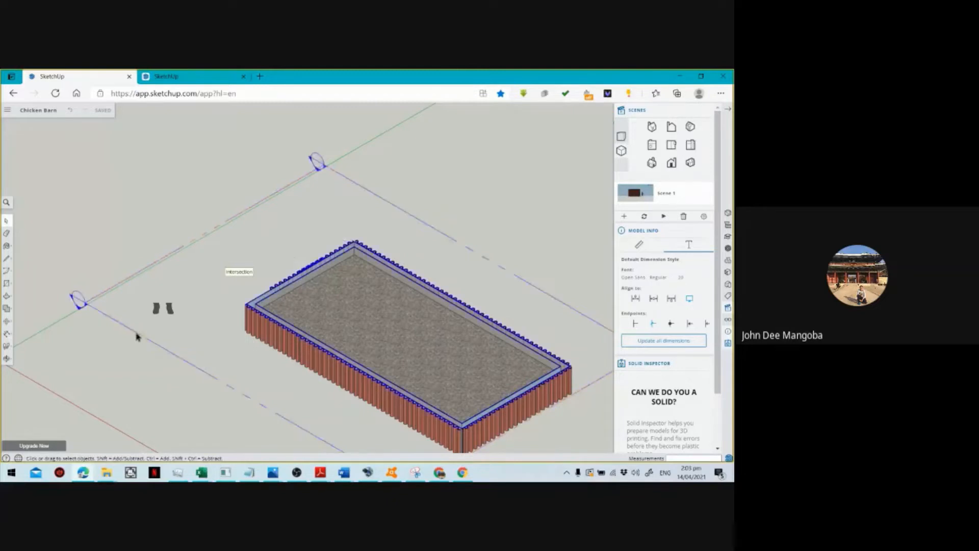
pyautogui.press('Delete')
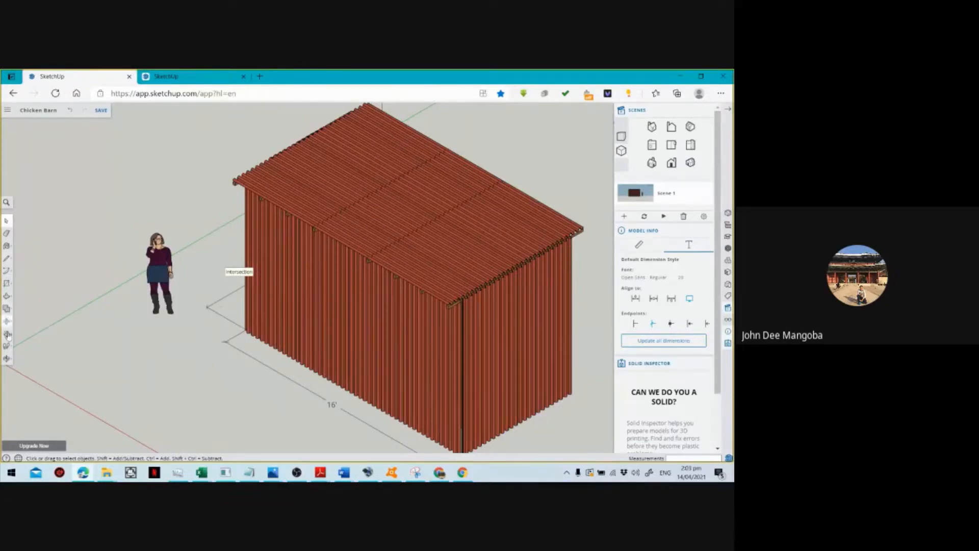
# Place a section plane at the top of the barn's door frame to cut away the roof and expose the interior framing.
pyautogui.click(7, 358)
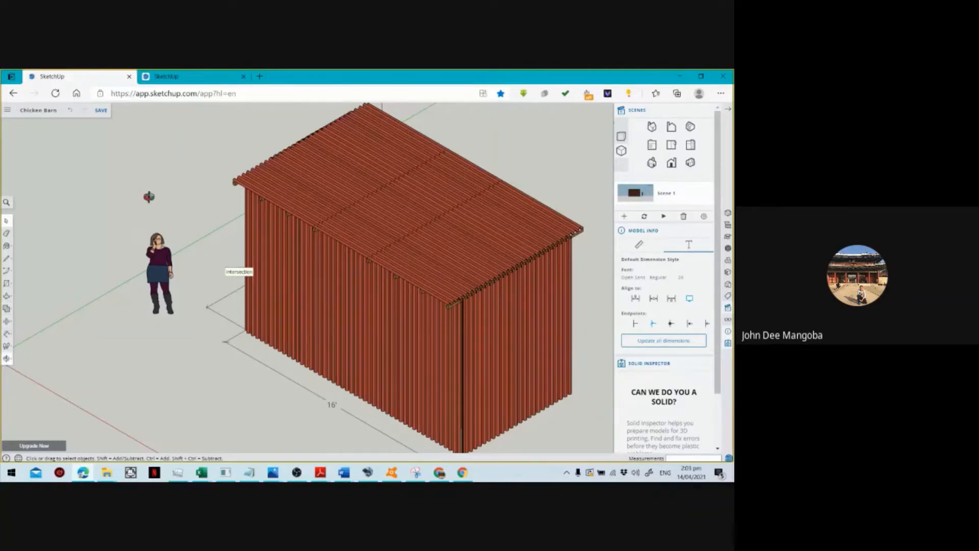
pyautogui.moveTo(94, 247); pyautogui.dragTo(131, 208)
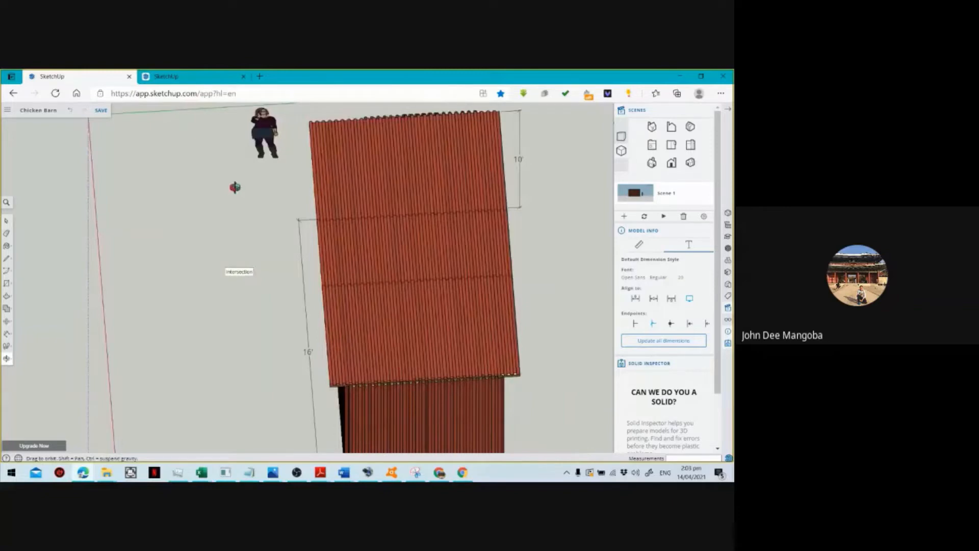
pyautogui.moveTo(235, 188); pyautogui.dragTo(347, 305)
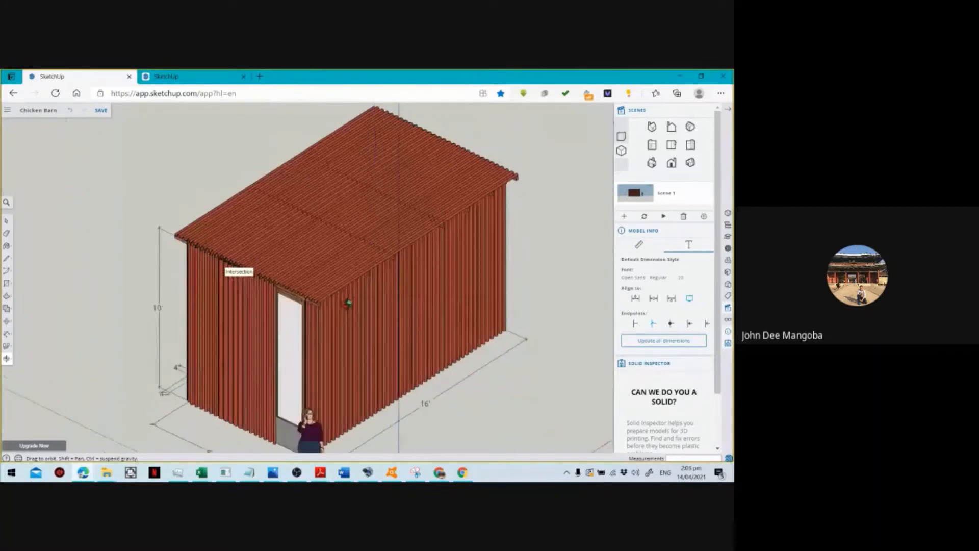
pyautogui.scroll(5, 267, 298)
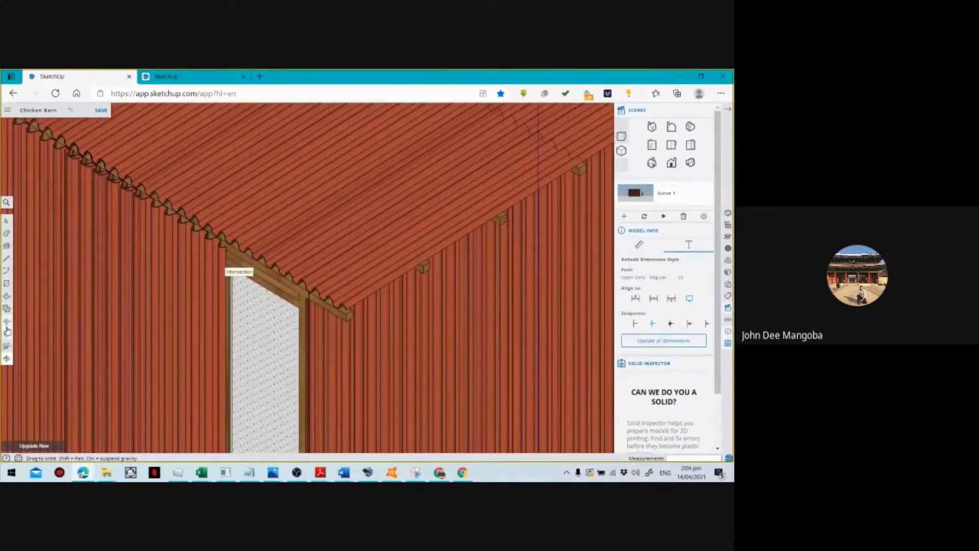
pyautogui.click(7, 296)
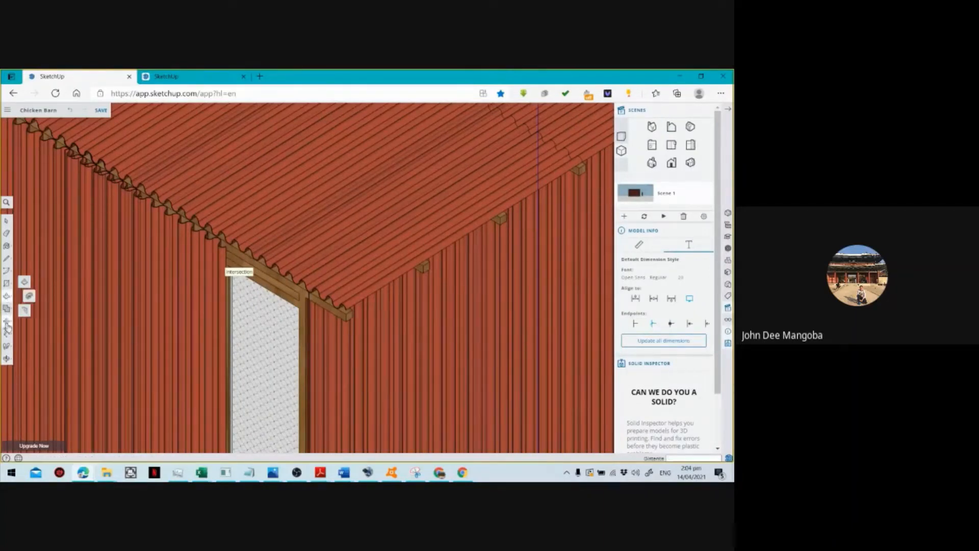
pyautogui.click(7, 323)
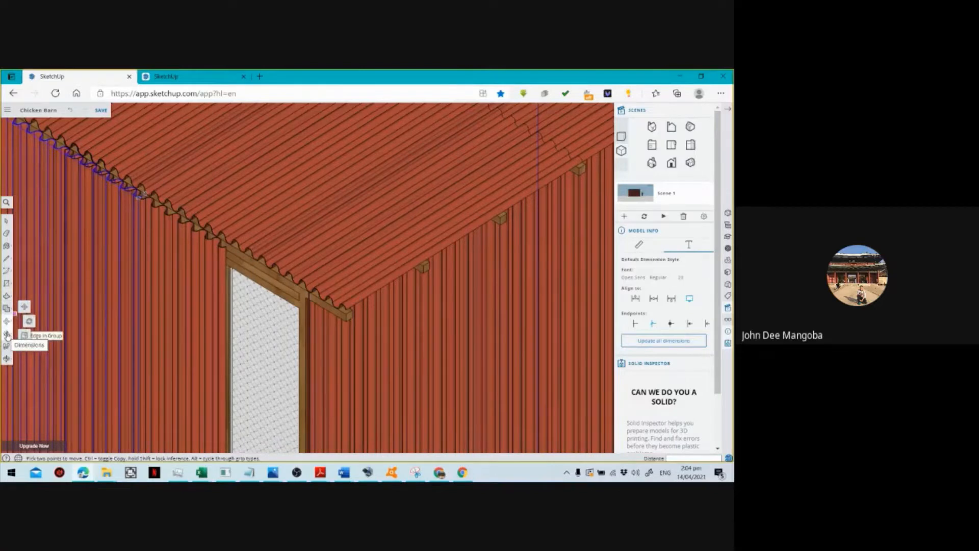
pyautogui.click(7, 335)
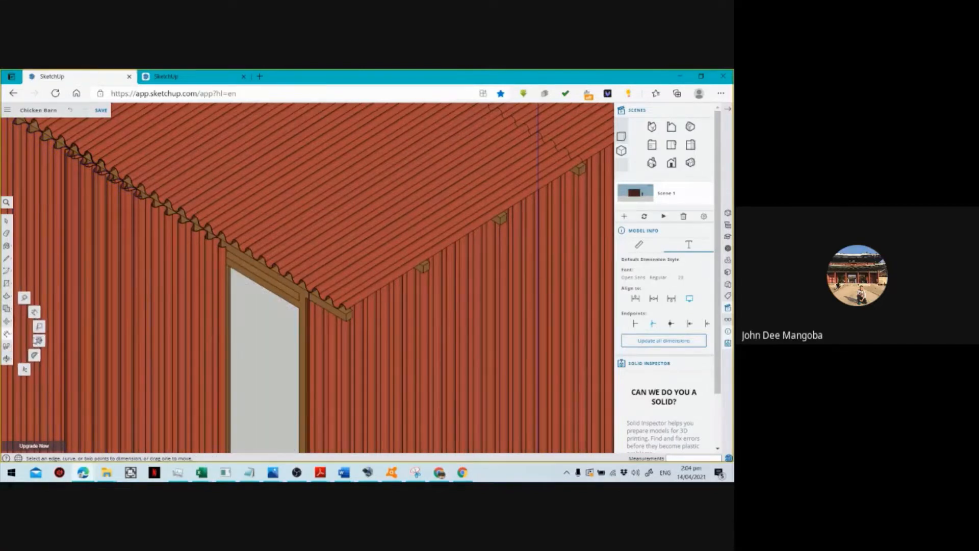
pyautogui.click(36, 340)
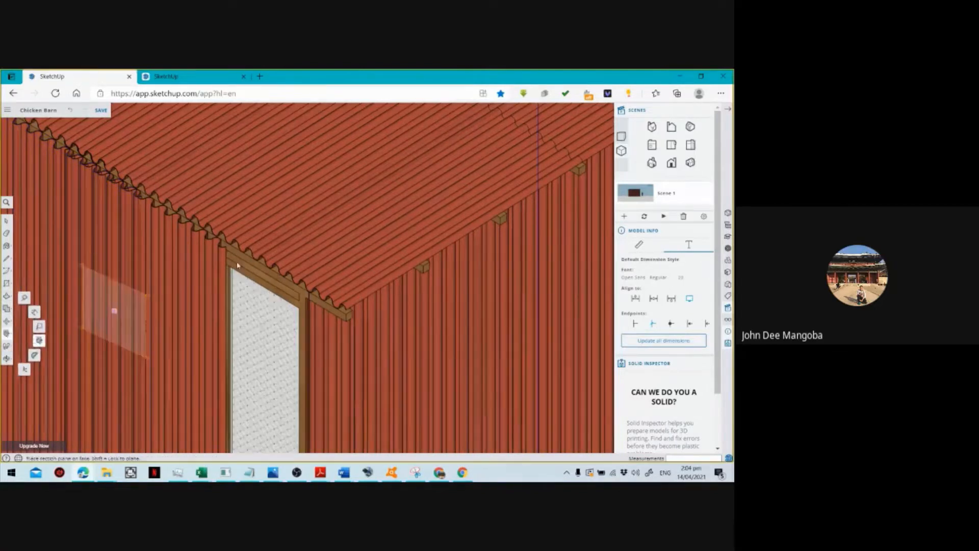
pyautogui.click(272, 284)
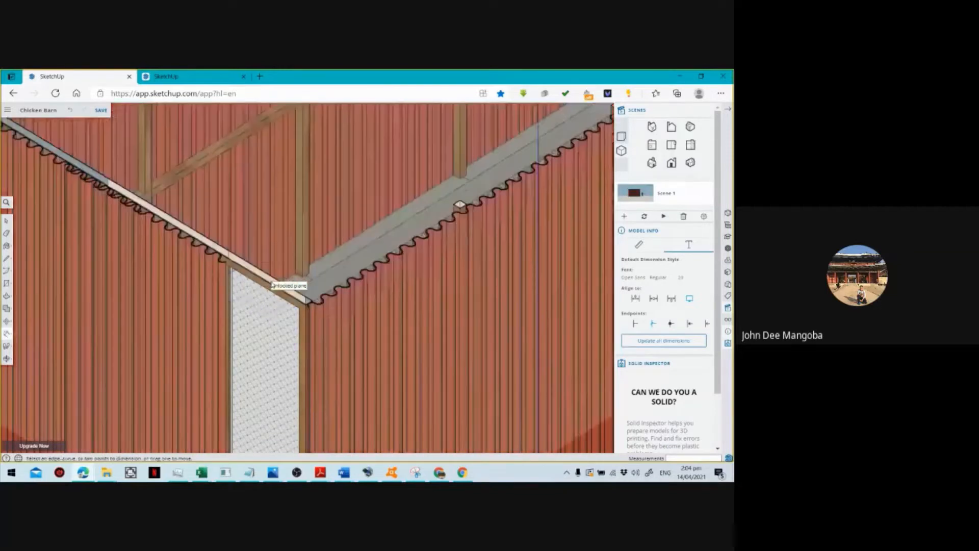
# Examine the posts and horizontal rails along the barn's long walls from both sides of the cut-open interior.
pyautogui.scroll(-10, 278, 295)
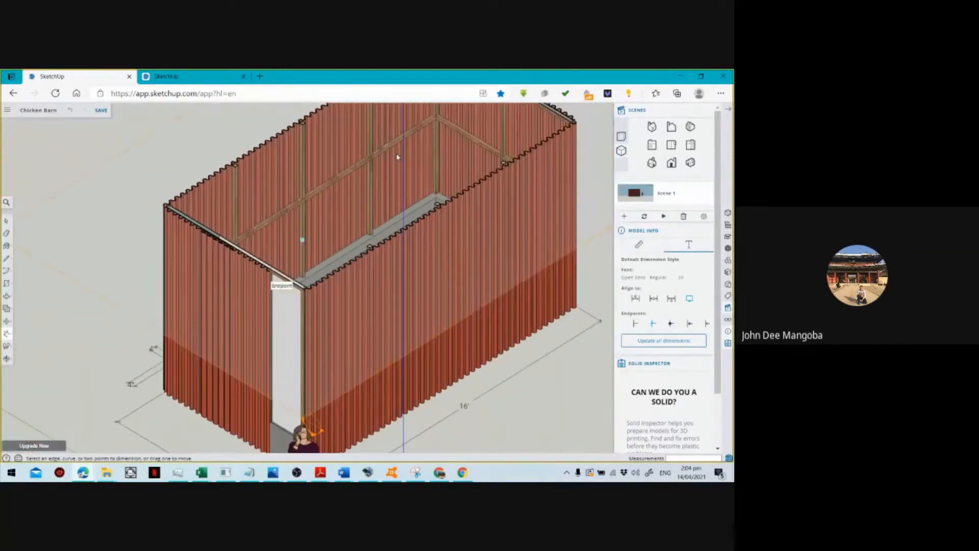
pyautogui.scroll(4, 397, 157)
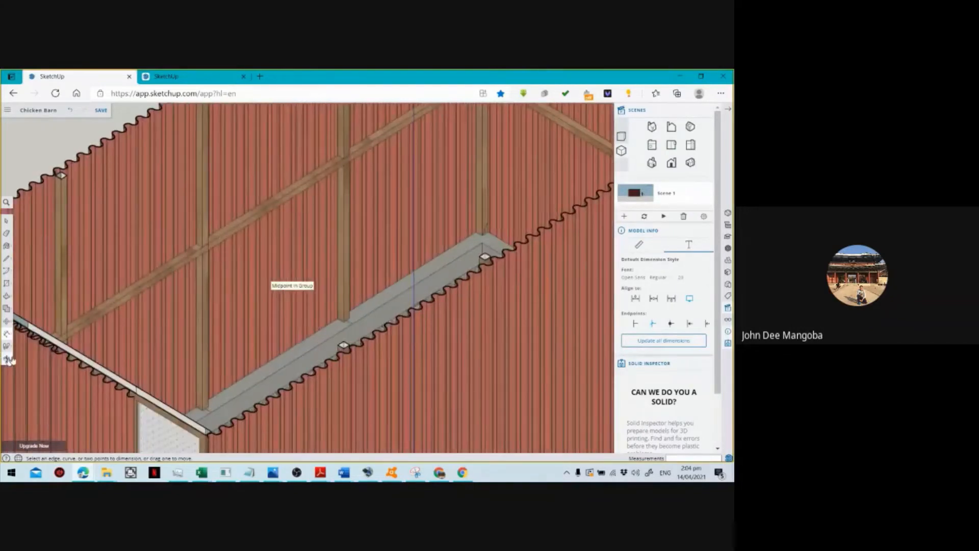
pyautogui.click(7, 358)
pyautogui.moveTo(352, 288); pyautogui.dragTo(220, 259)
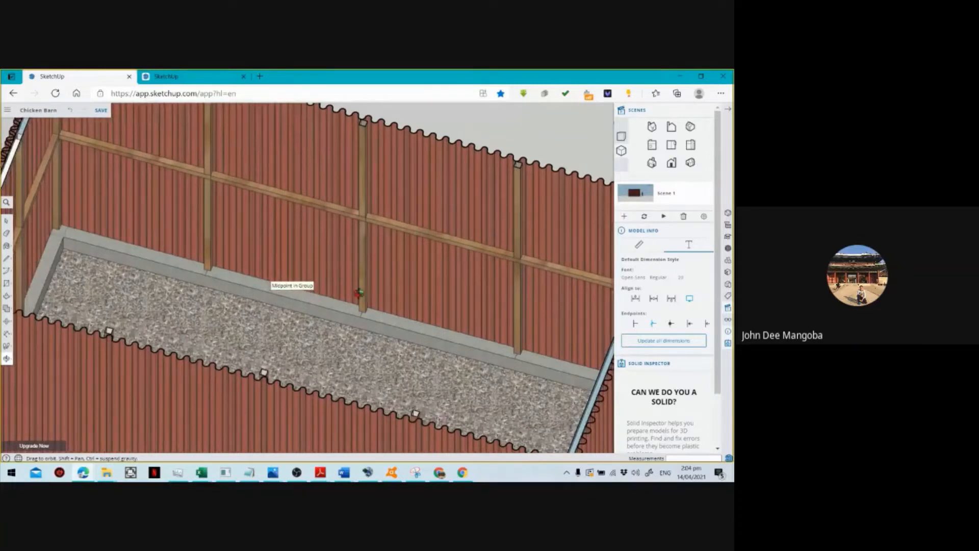
pyautogui.moveTo(360, 292); pyautogui.dragTo(440, 271)
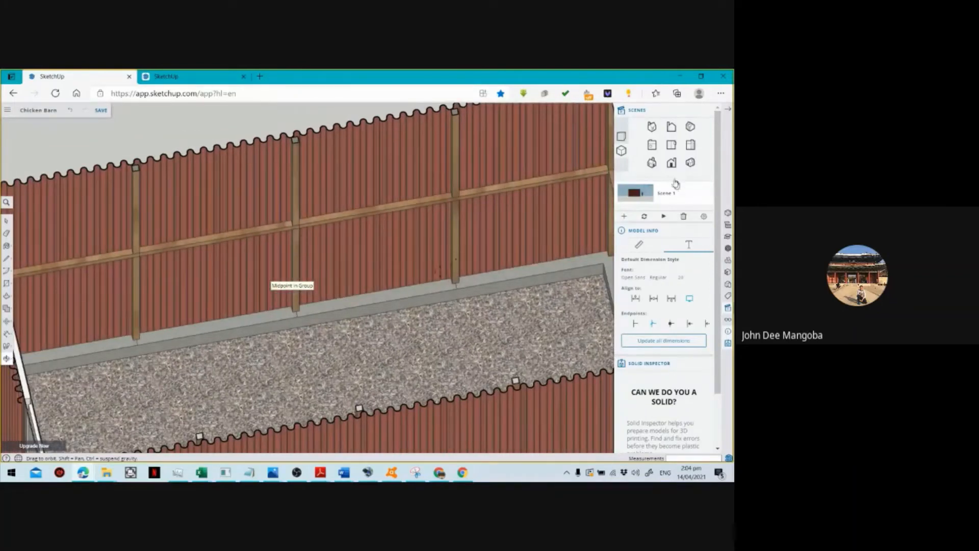
# View the sectioned barn from directly above and inspect the post positions along the rear long wall up close.
pyautogui.click(671, 146)
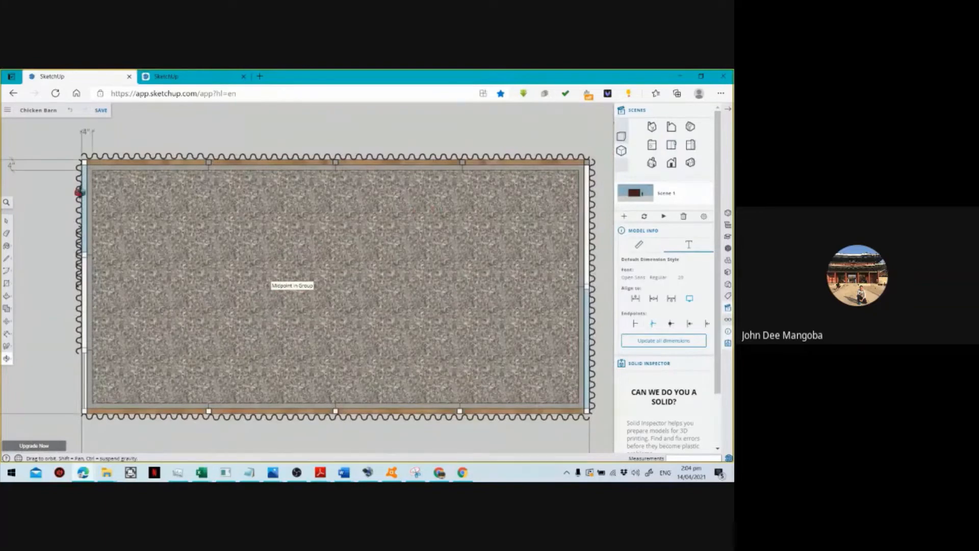
pyautogui.press('space')
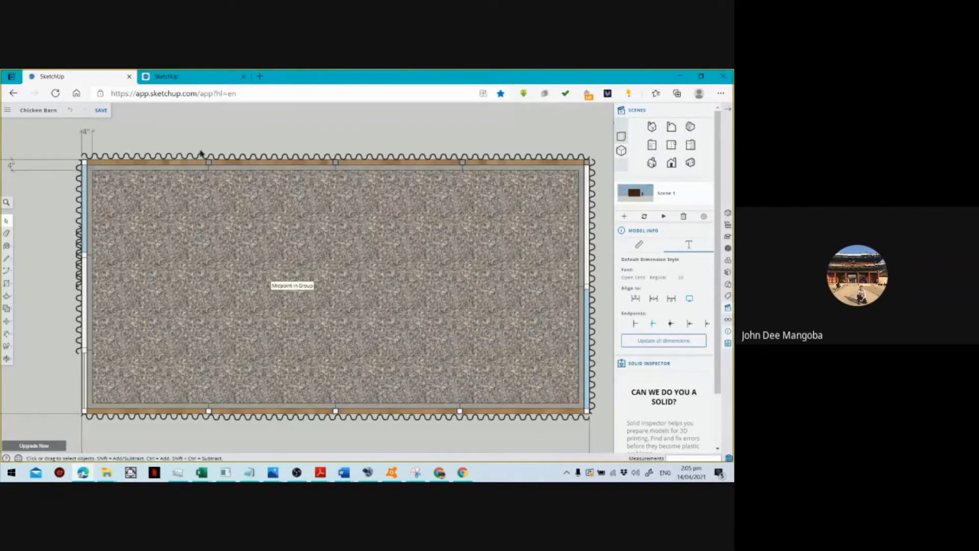
pyautogui.scroll(3, 201, 151)
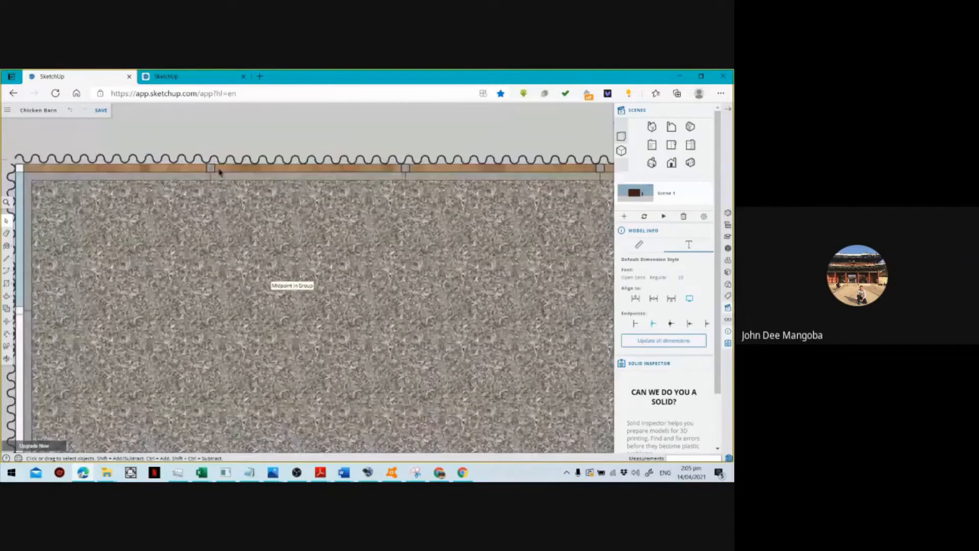
# Dimension the width of the first intermediate post along the upper wall of the Chicken Barn plan.
pyautogui.scroll(-2, 233, 204)
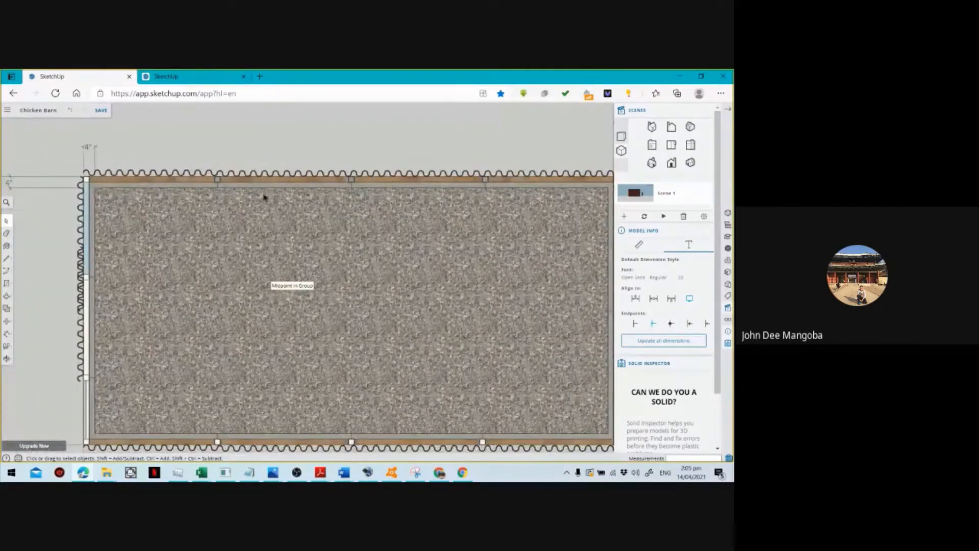
pyautogui.scroll(3, 210, 157)
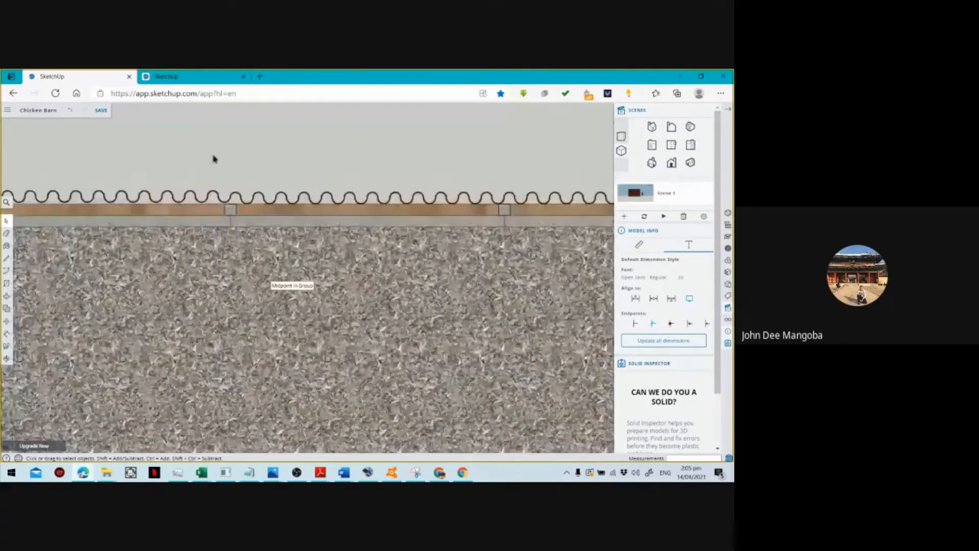
pyautogui.scroll(-2, 291, 178)
pyautogui.scroll(1, 292, 178)
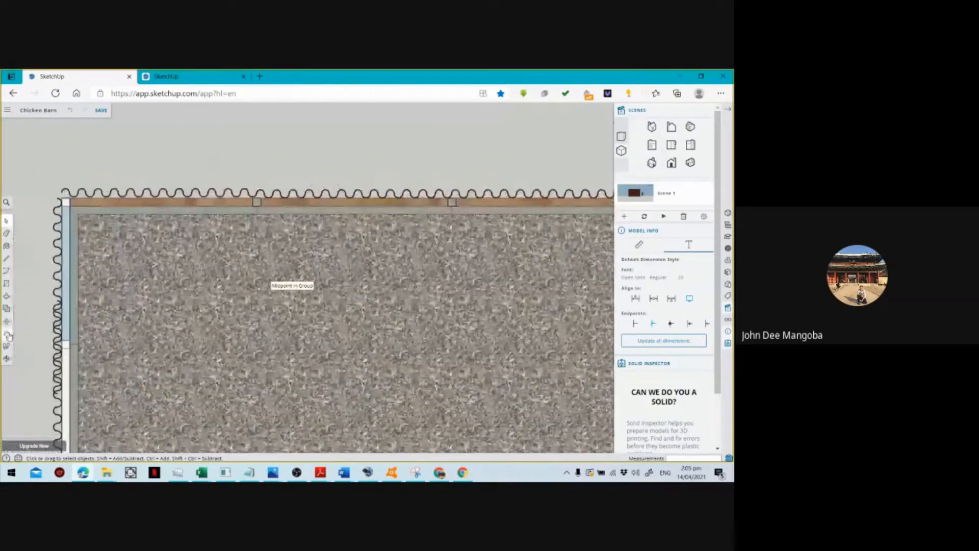
pyautogui.click(8, 335)
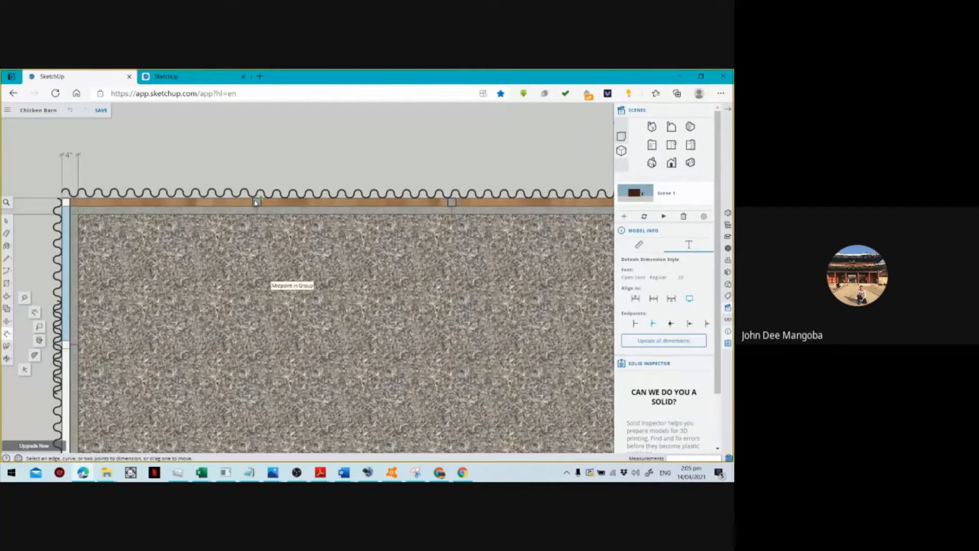
pyautogui.click(256, 202)
pyautogui.click(260, 202)
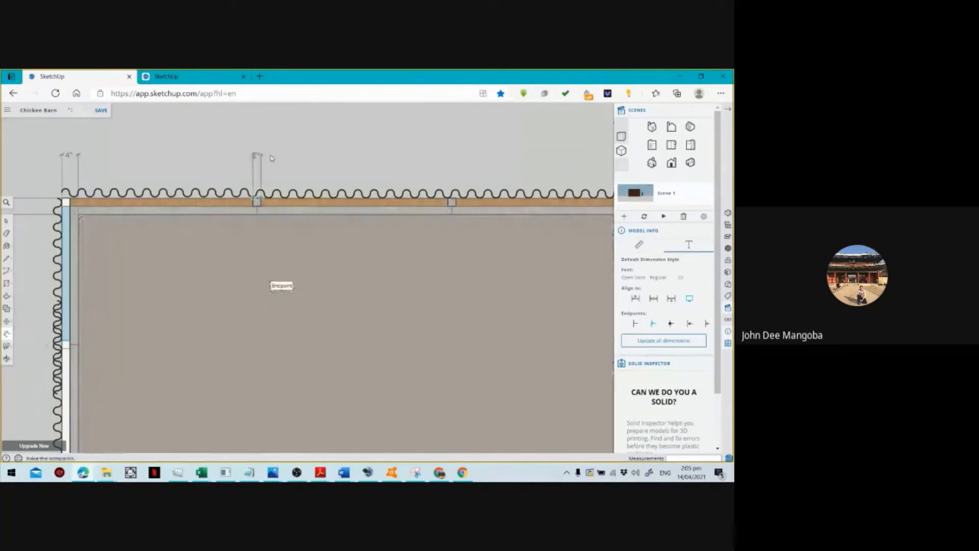
pyautogui.click(271, 158)
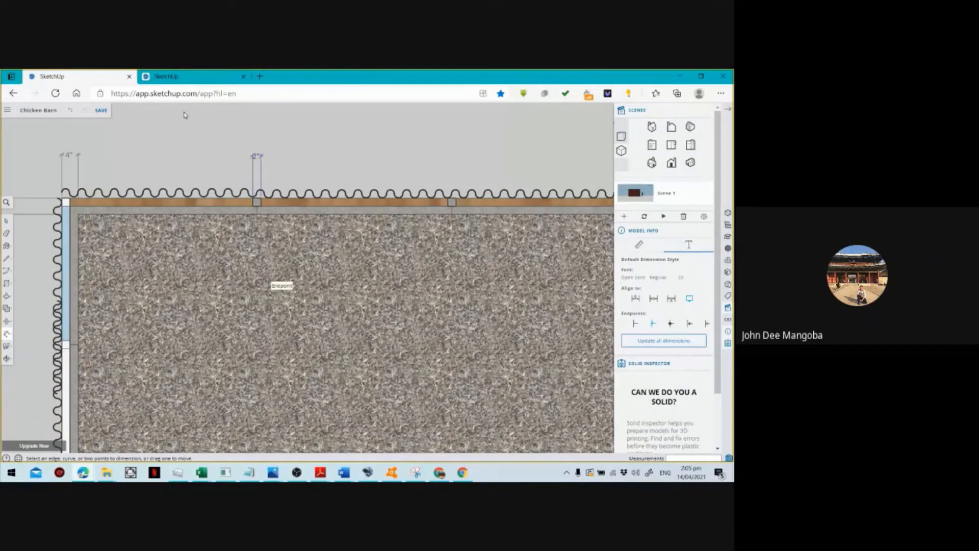
pyautogui.scroll(-3, 188, 203)
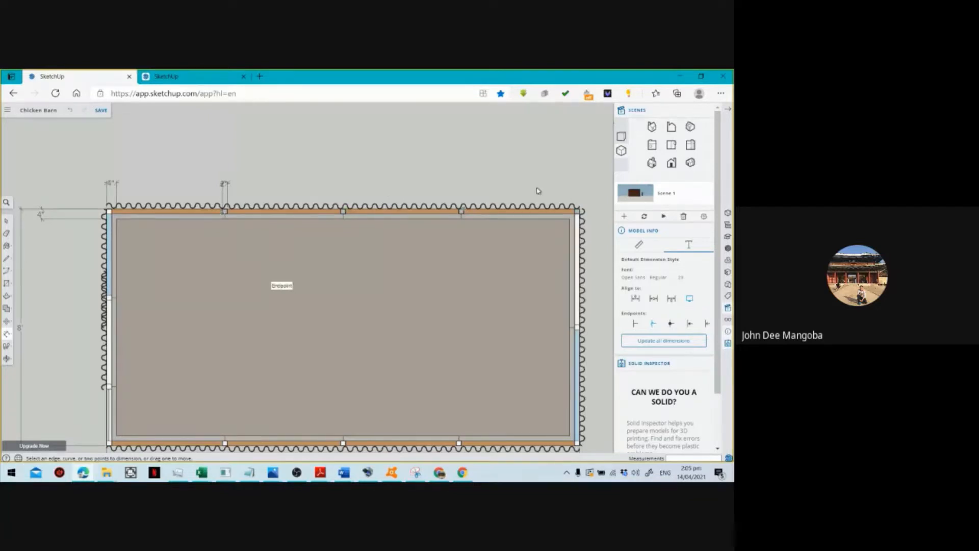
# Switch to the Demo1 model and draw a 2" by 2" square in the empty space above the floor slab.
pyautogui.hotkey('ctrl', 'Tab')
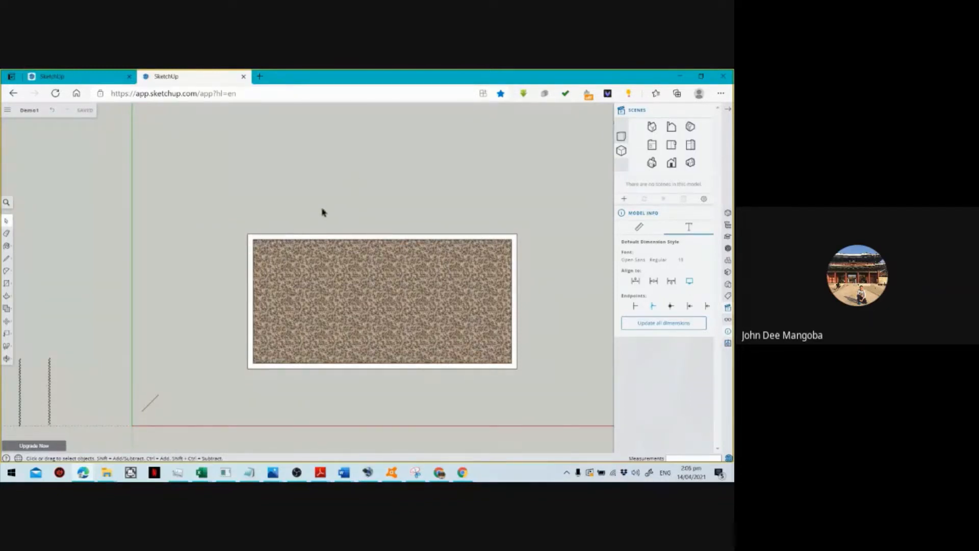
pyautogui.click(7, 283)
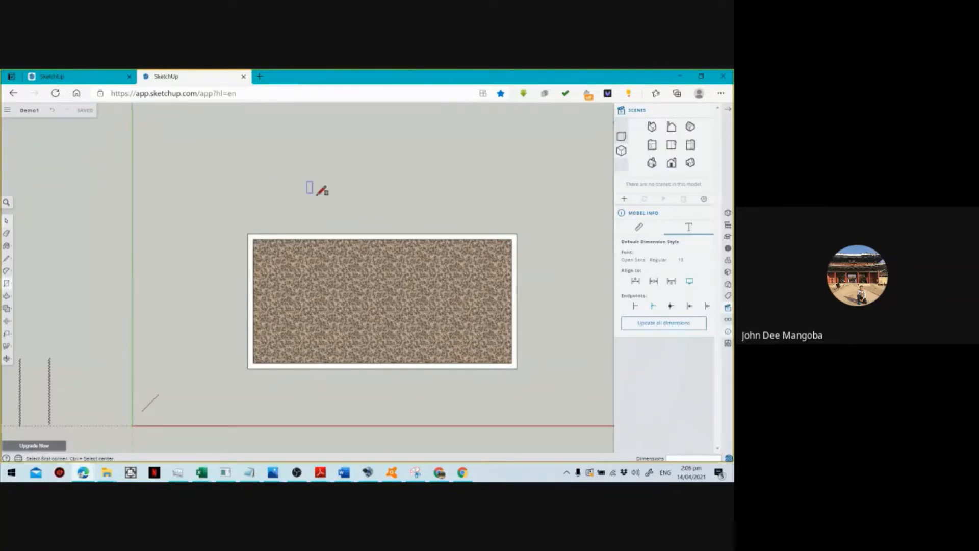
pyautogui.click(289, 192)
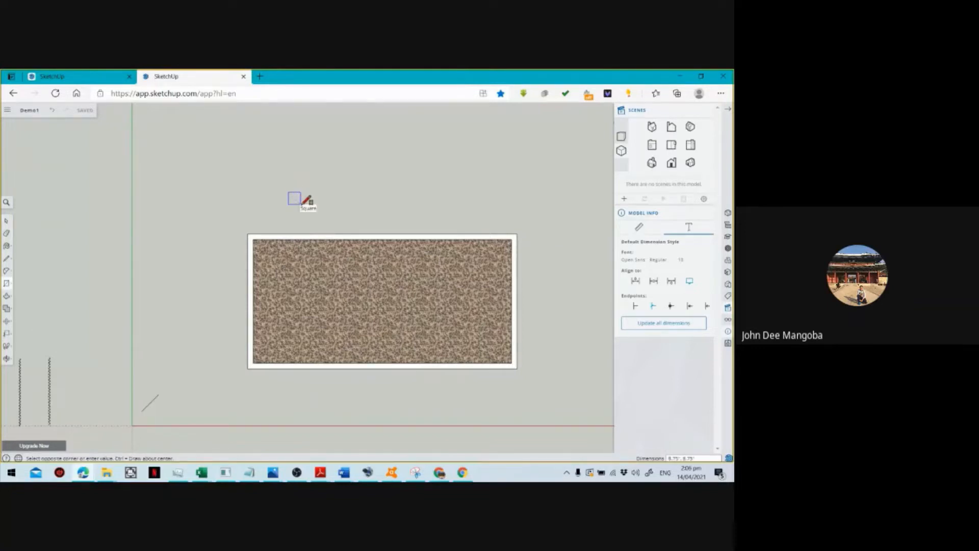
pyautogui.write("3'")
pyautogui.write('2')
pyautogui.press('Return')
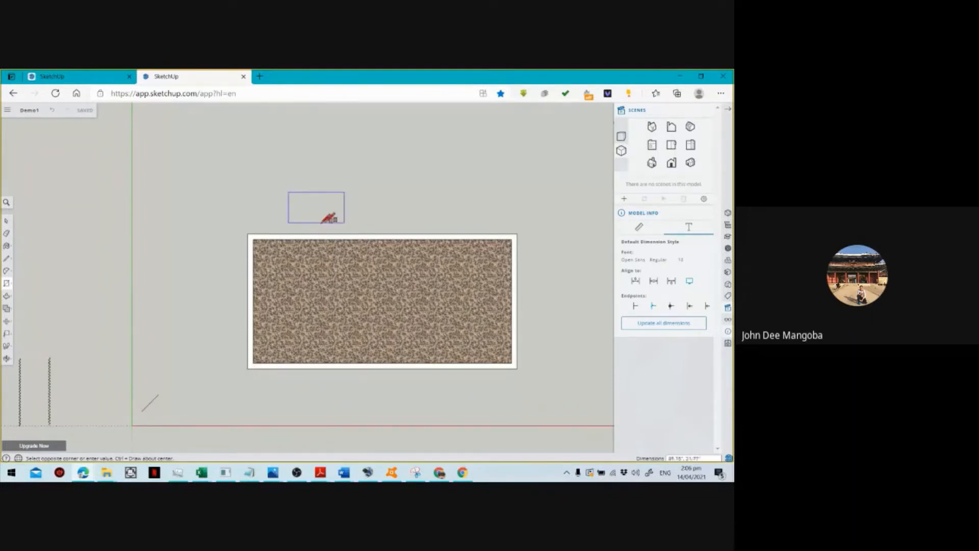
pyautogui.write("2',2")
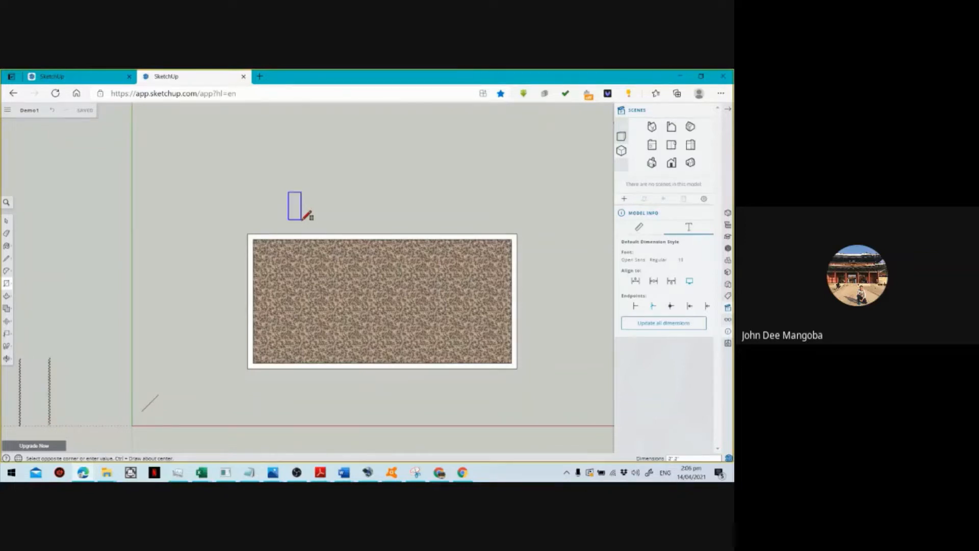
pyautogui.press('Return')
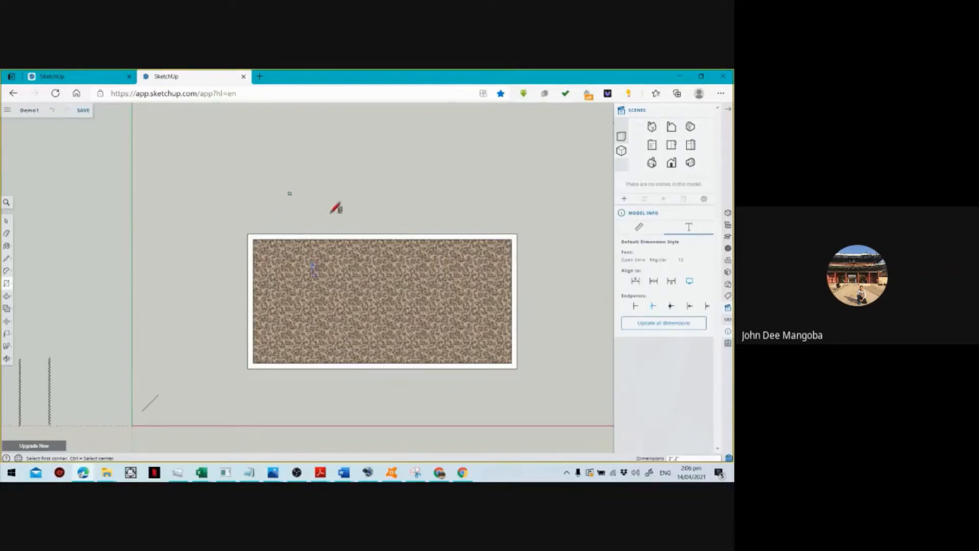
pyautogui.press('space')
# Divide the small square into quarters with a horizontal and a vertical line between its edge midpoints.
pyautogui.scroll(3, 295, 193)
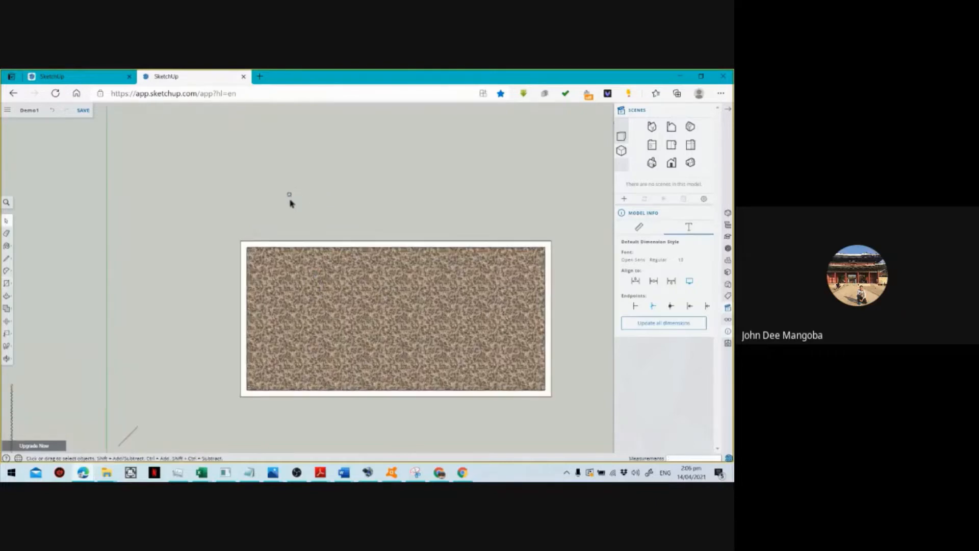
pyautogui.scroll(2, 288, 194)
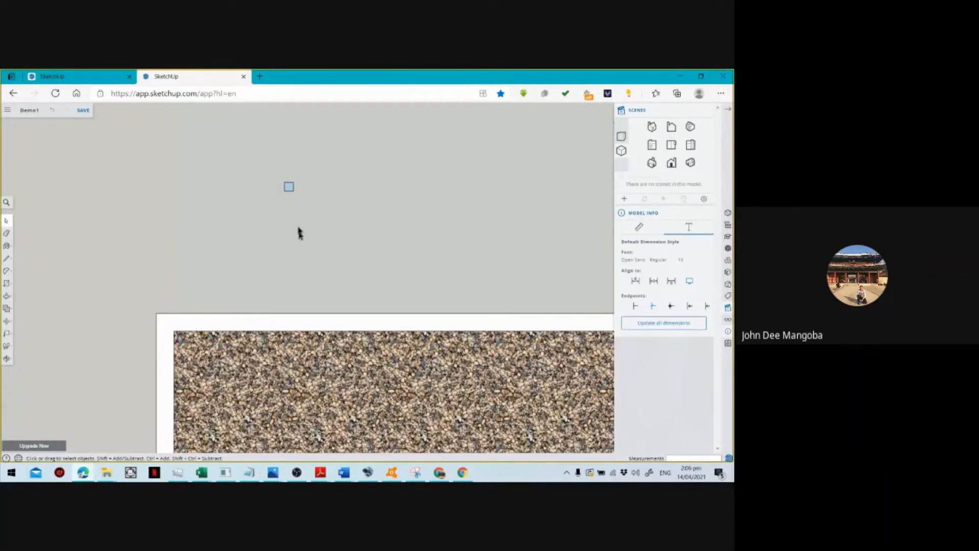
pyautogui.scroll(-2, 321, 190)
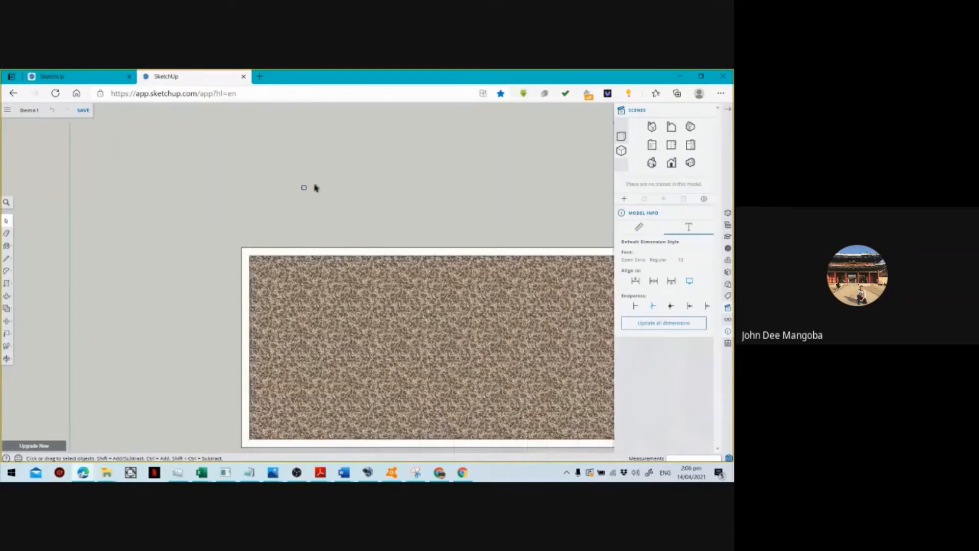
pyautogui.scroll(1, 312, 186)
pyautogui.scroll(5, 311, 189)
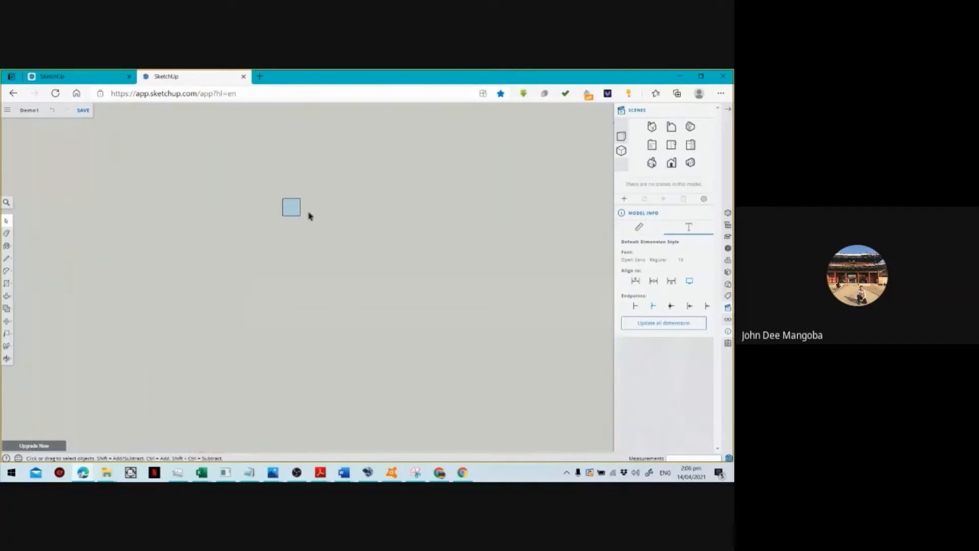
pyautogui.click(7, 259)
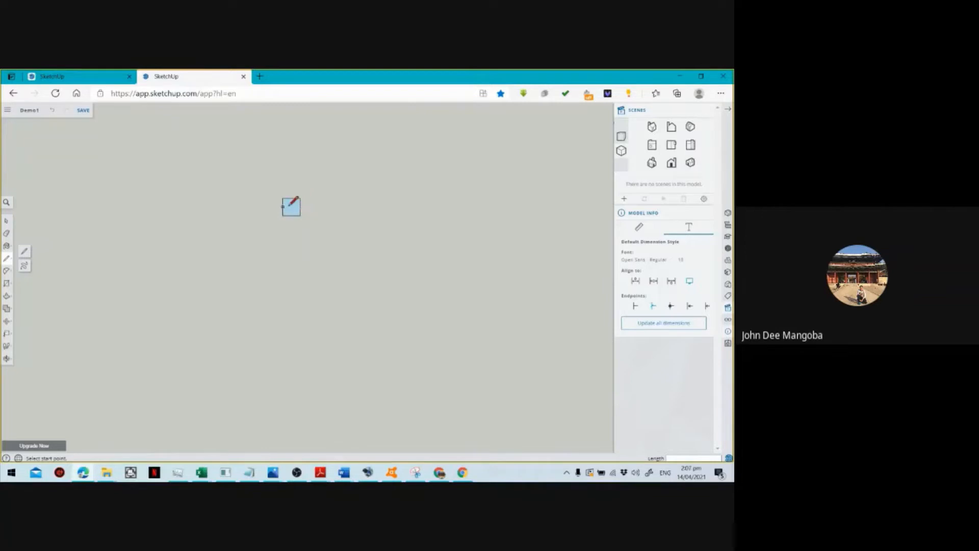
pyautogui.click(283, 206)
pyautogui.click(300, 207)
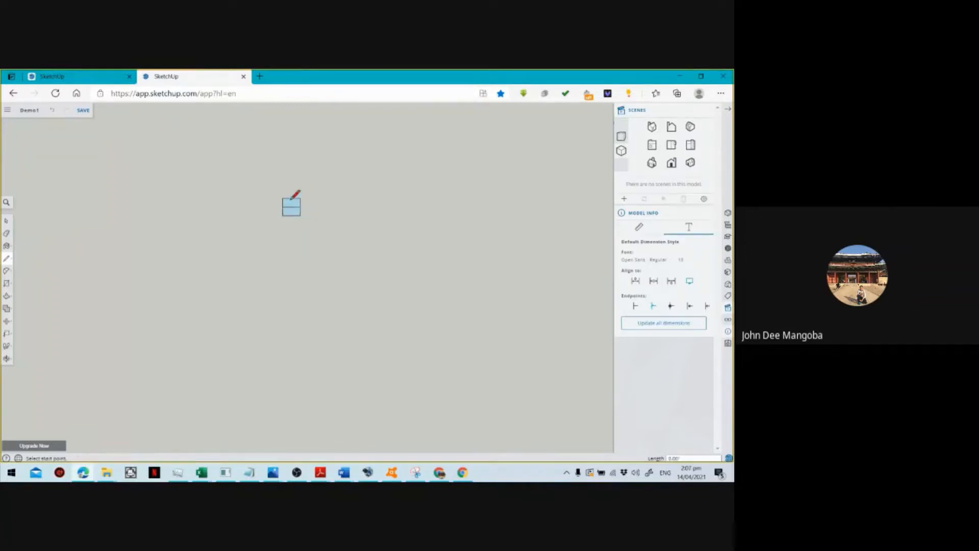
pyautogui.click(291, 198)
pyautogui.click(291, 215)
# Try adding both corner-to-corner diagonals to the small square and undo them.
pyautogui.click(283, 215)
pyautogui.press('Escape')
pyautogui.click(283, 215)
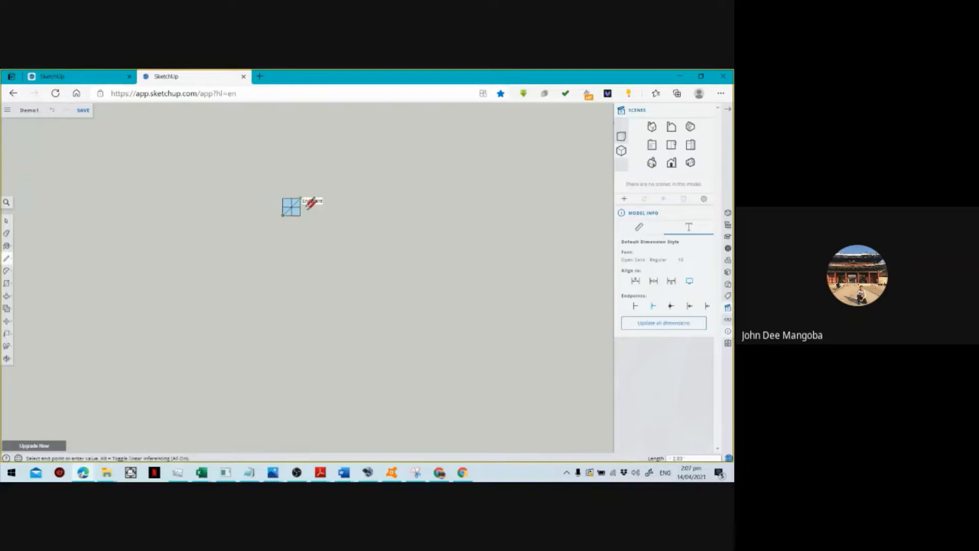
pyautogui.click(300, 199)
pyautogui.click(283, 198)
pyautogui.click(300, 215)
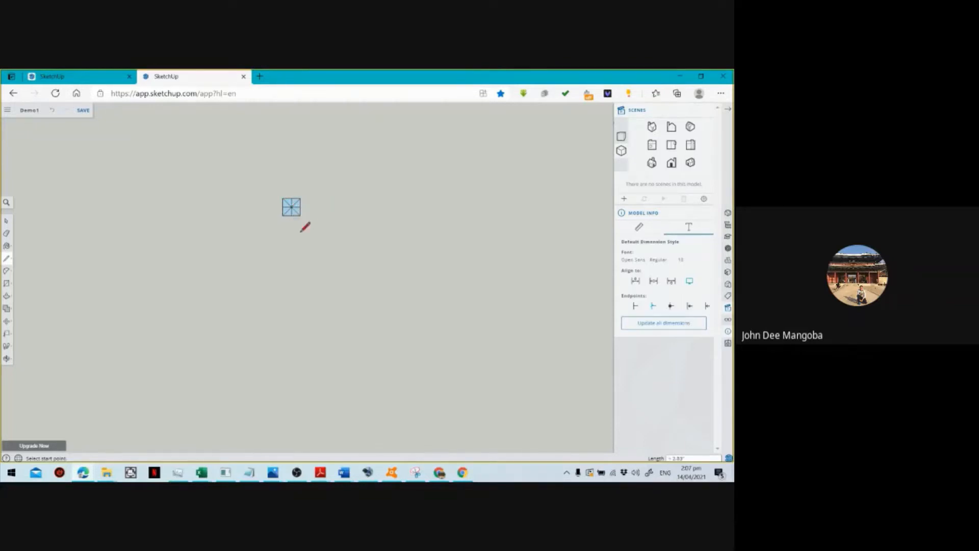
pyautogui.hotkey('ctrl', 'z')
pyautogui.press('space')
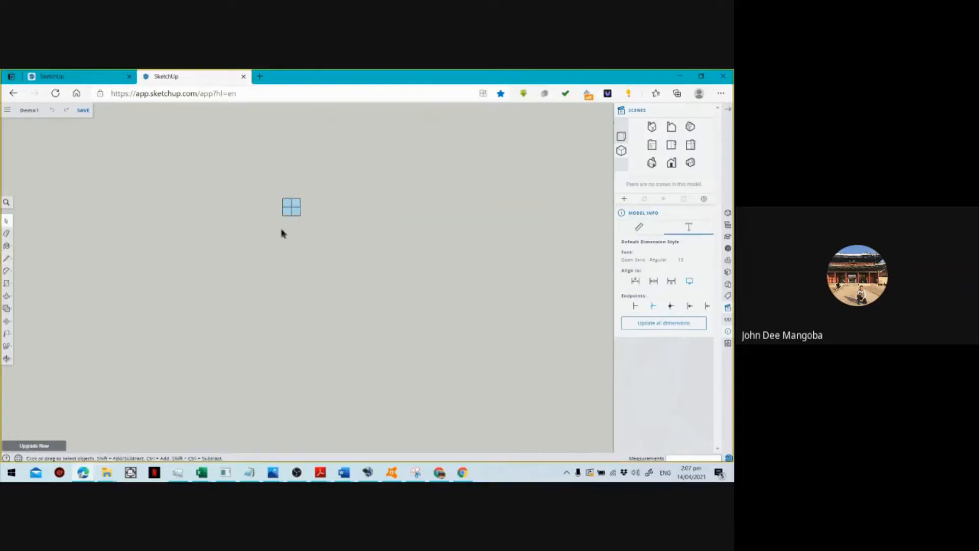
# Copy the quartered square and paste four copies in a row between the original and the slab's upper edge.
pyautogui.scroll(-3, 279, 209)
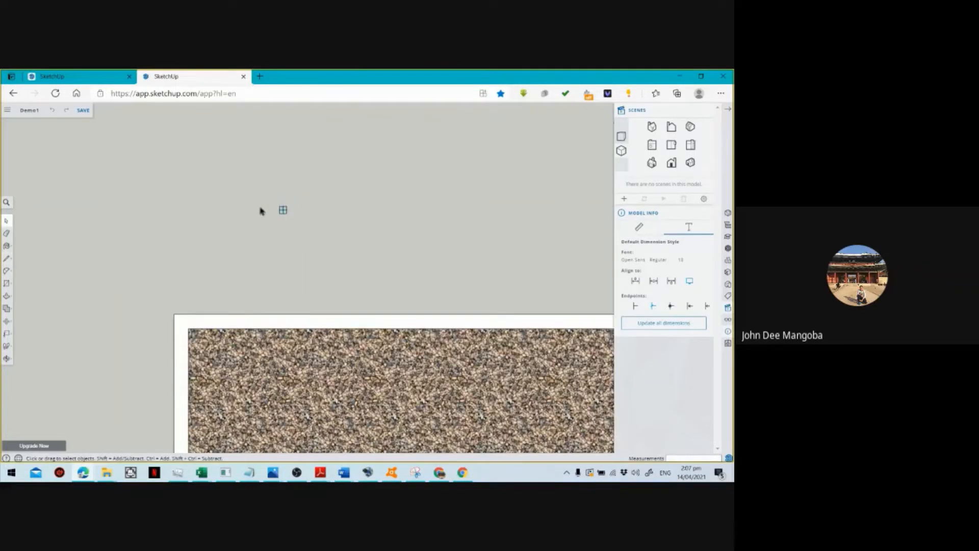
pyautogui.scroll(-2, 227, 220)
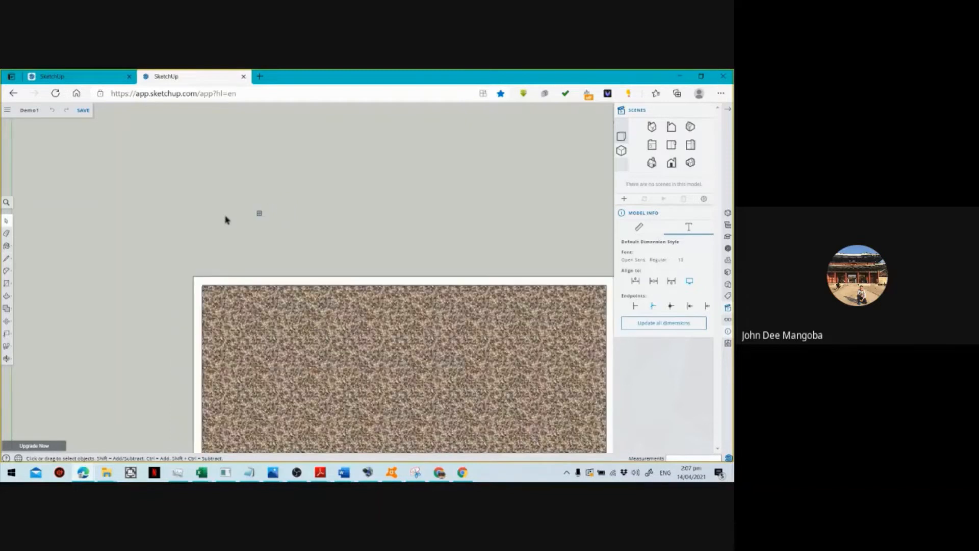
pyautogui.scroll(-1, 227, 220)
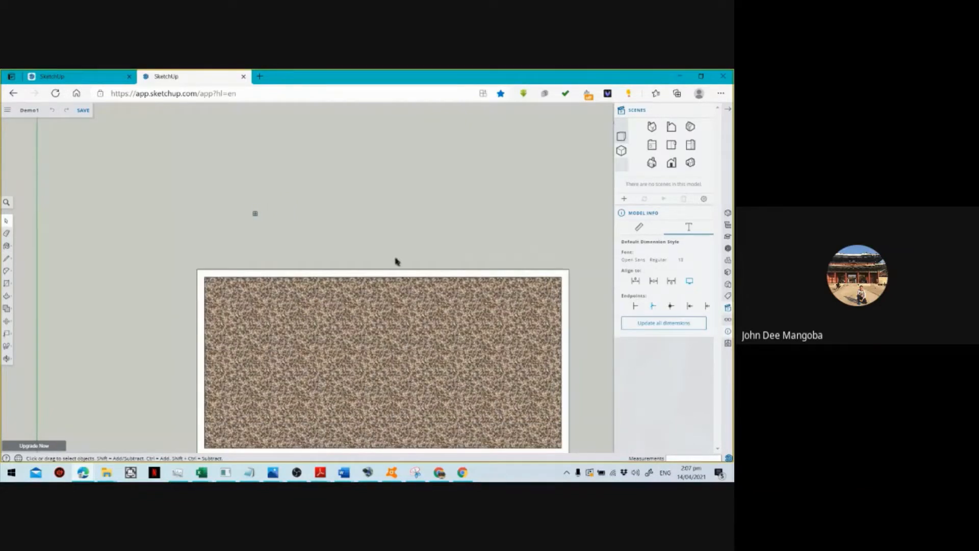
pyautogui.scroll(1, 251, 235)
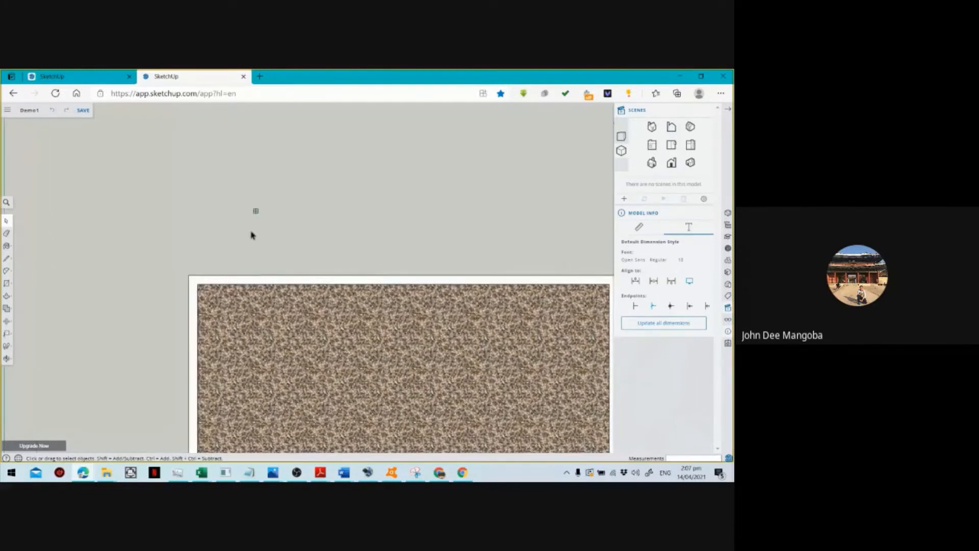
pyautogui.moveTo(241, 194); pyautogui.dragTo(290, 235)
pyautogui.press('m')
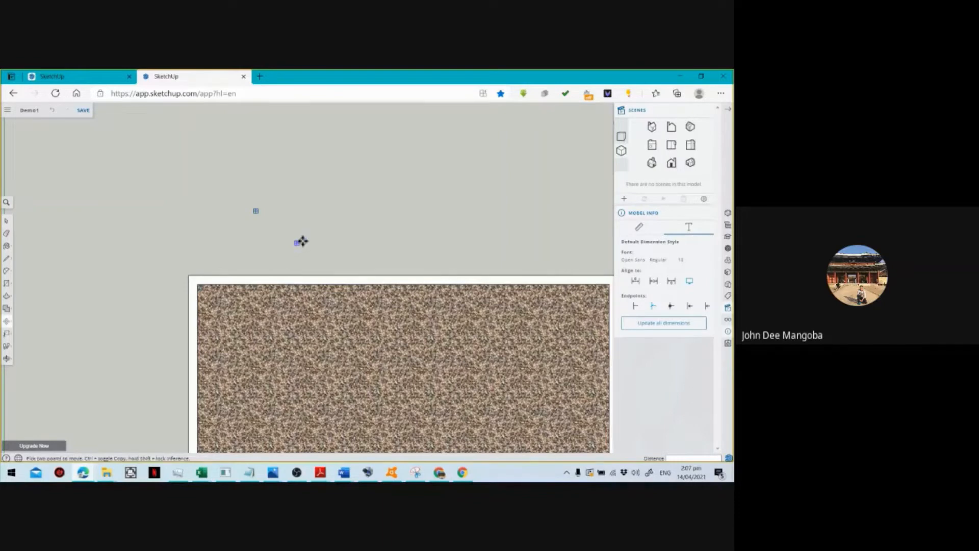
pyautogui.scroll(3, 302, 241)
pyautogui.hotkey('ctrl', 'v')
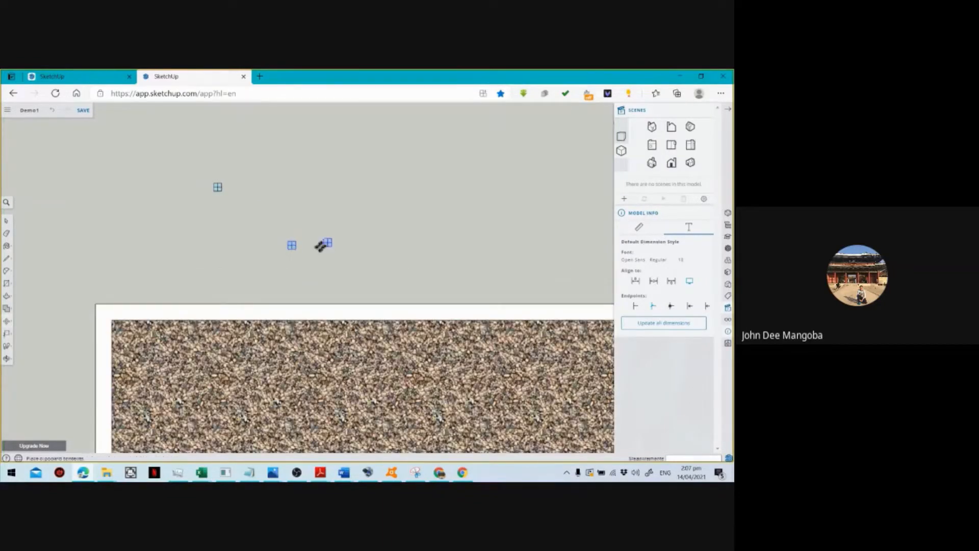
pyautogui.click(318, 246)
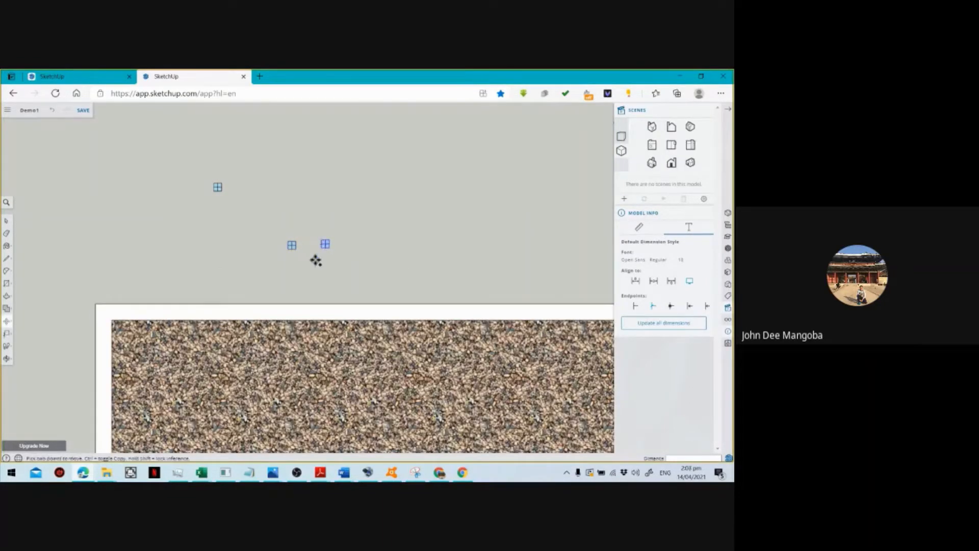
pyautogui.hotkey('ctrl', 'v')
pyautogui.click(346, 249)
pyautogui.hotkey('ctrl', 'v')
pyautogui.click(370, 248)
pyautogui.press('space')
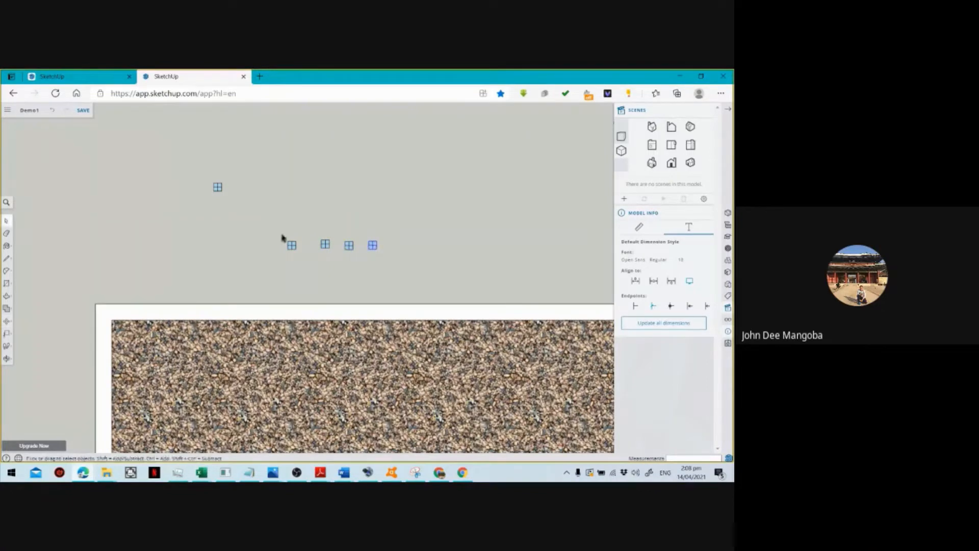
# Move the leftmost copy of the quartered square into the slab's upper-left outer corner, aligning their corners.
pyautogui.moveTo(278, 229); pyautogui.dragTo(310, 280)
pyautogui.scroll(1, 266, 247)
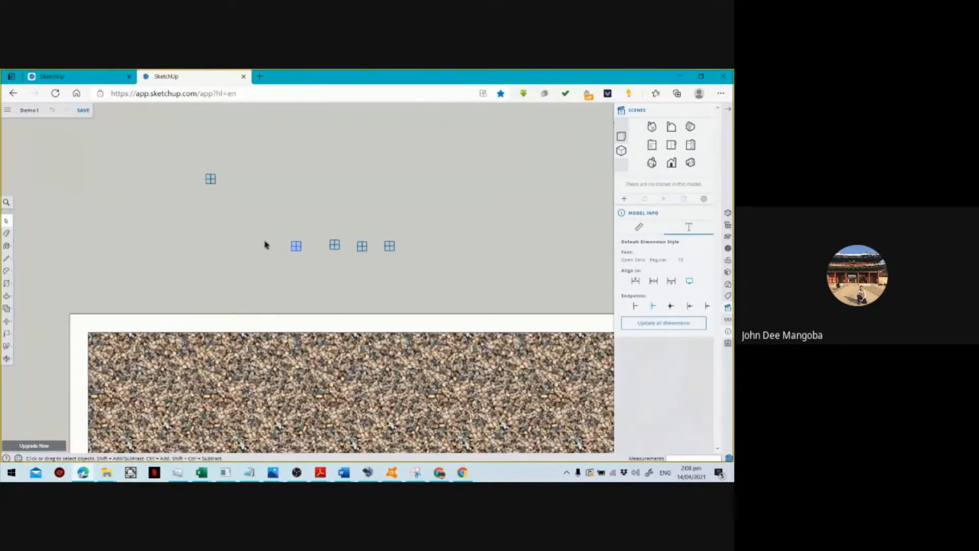
pyautogui.press('m')
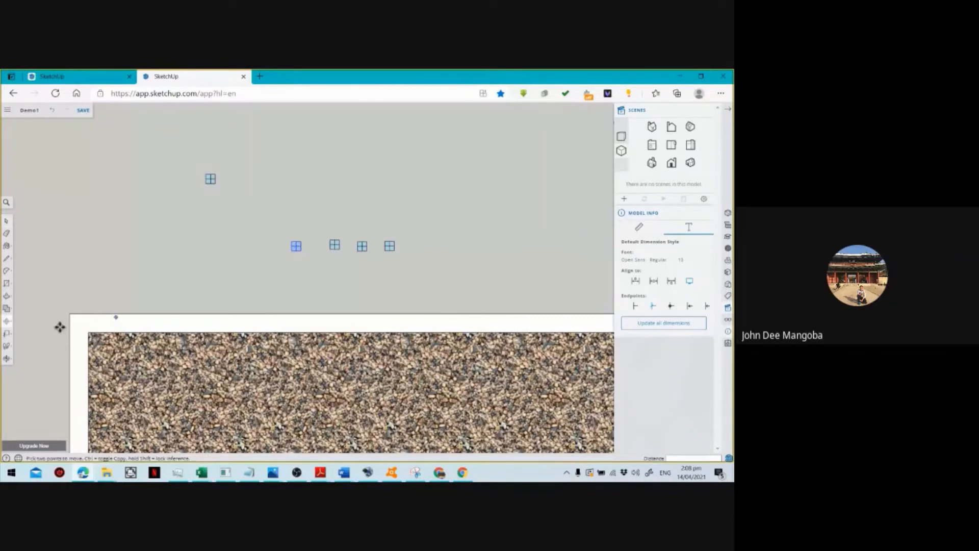
pyautogui.click(291, 241)
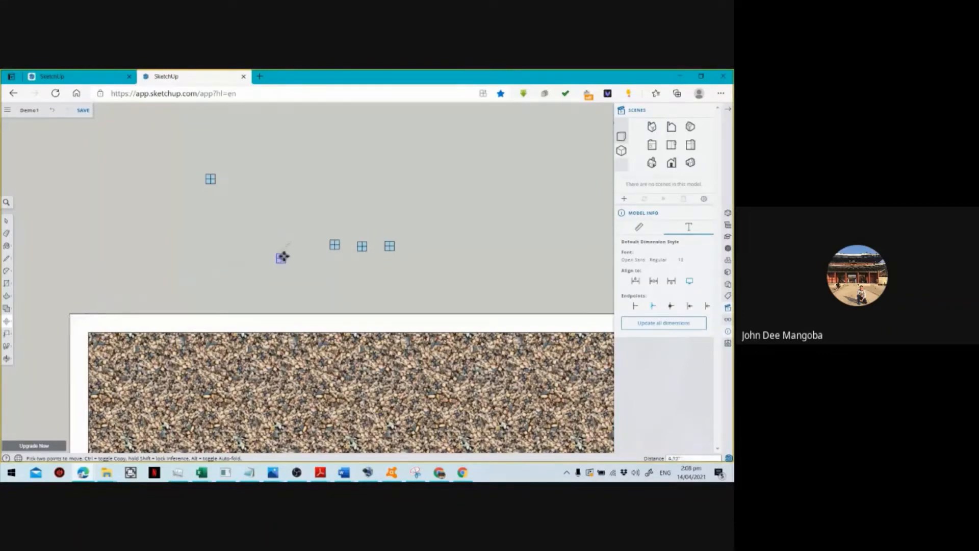
pyautogui.click(299, 255)
pyautogui.click(143, 281)
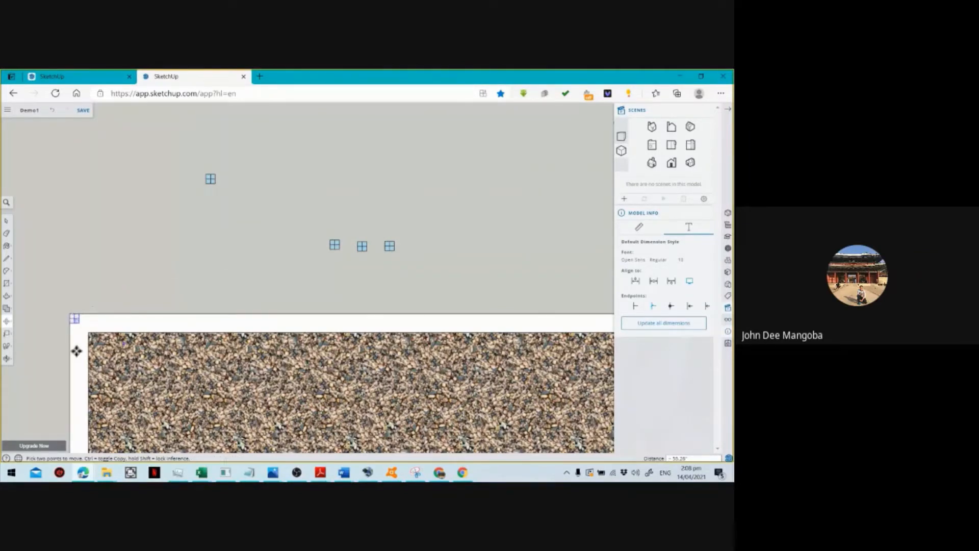
pyautogui.scroll(-3, 89, 321)
pyautogui.click(79, 322)
pyautogui.press('space')
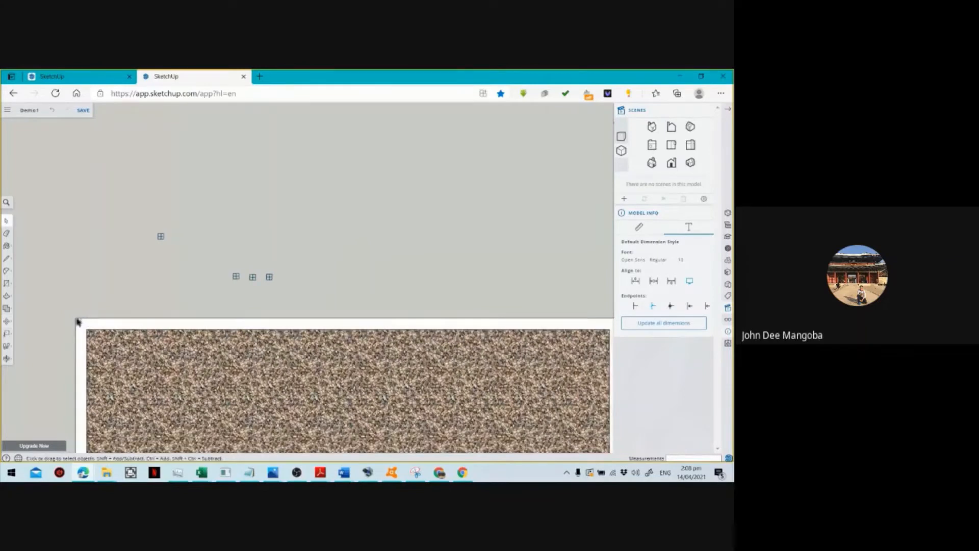
pyautogui.scroll(4, 72, 328)
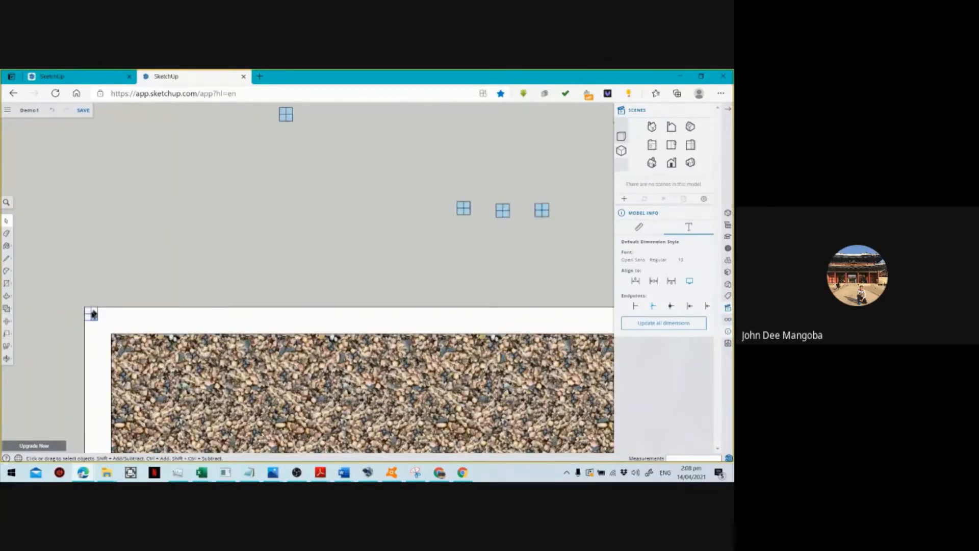
pyautogui.scroll(2, 92, 314)
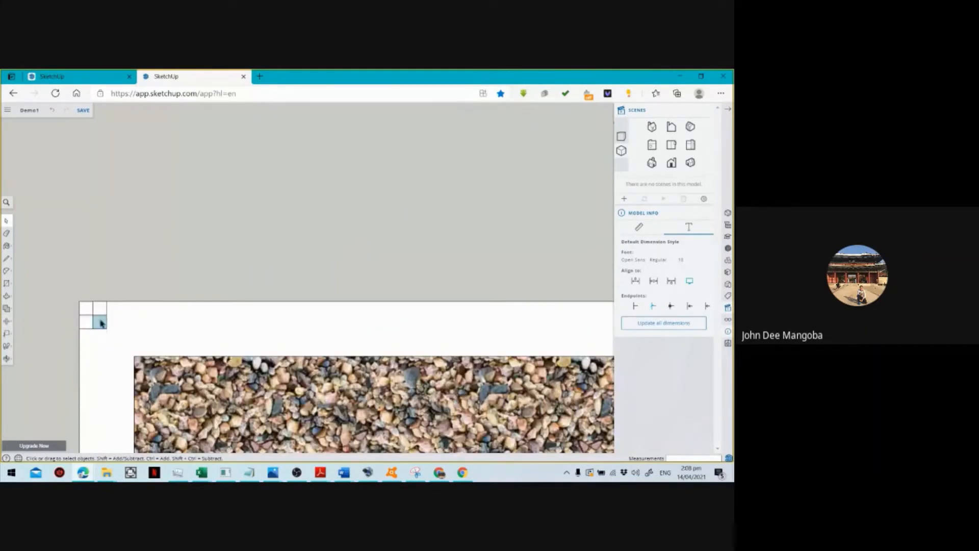
pyautogui.click(86, 309)
pyautogui.scroll(-3, 94, 289)
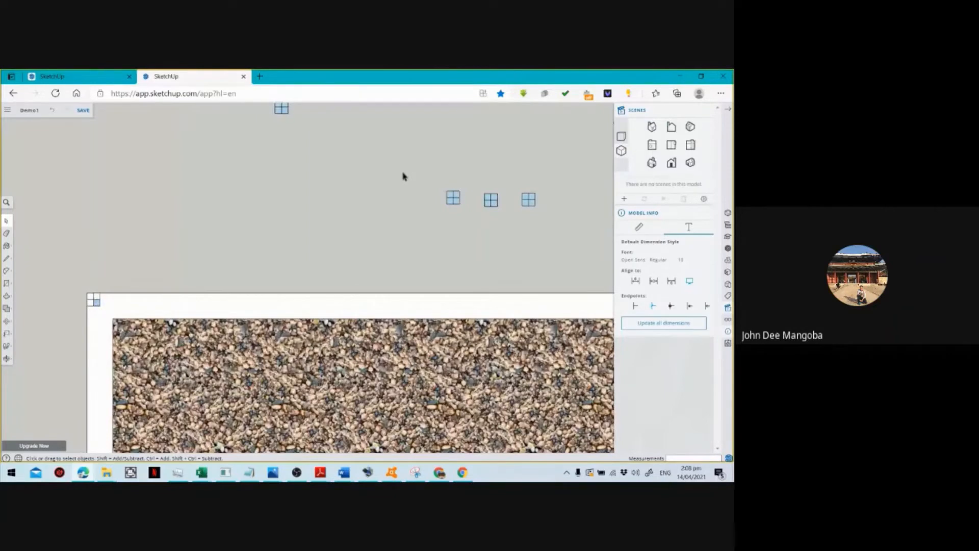
# Move the leftmost of the three copies above the slab into the slab's lower-left outer corner, aligning their corners.
pyautogui.moveTo(421, 173); pyautogui.dragTo(465, 234)
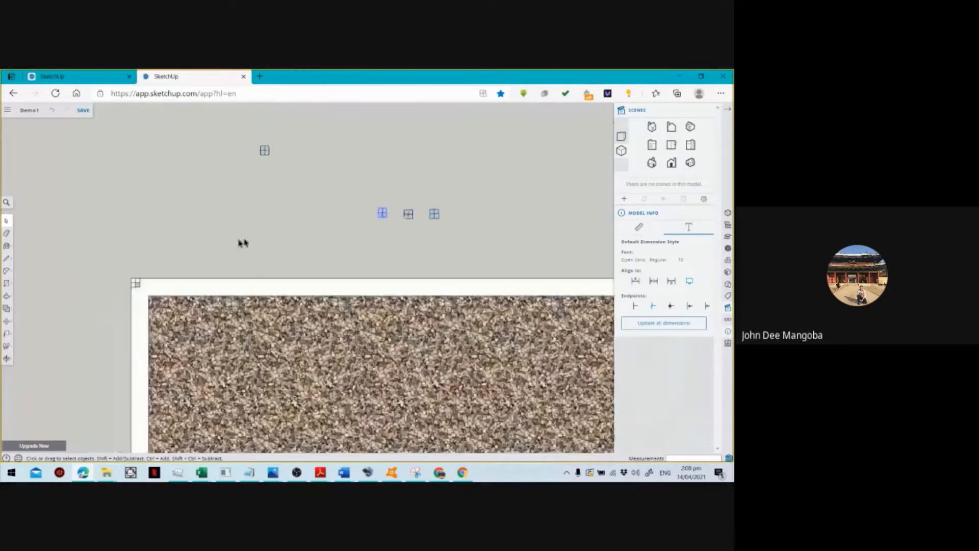
pyautogui.scroll(-5, 315, 229)
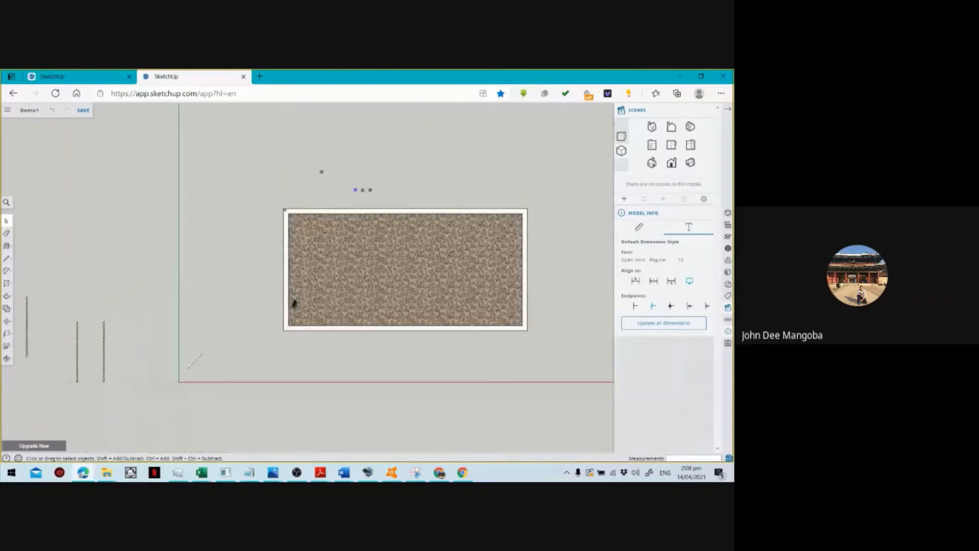
pyautogui.scroll(6, 343, 199)
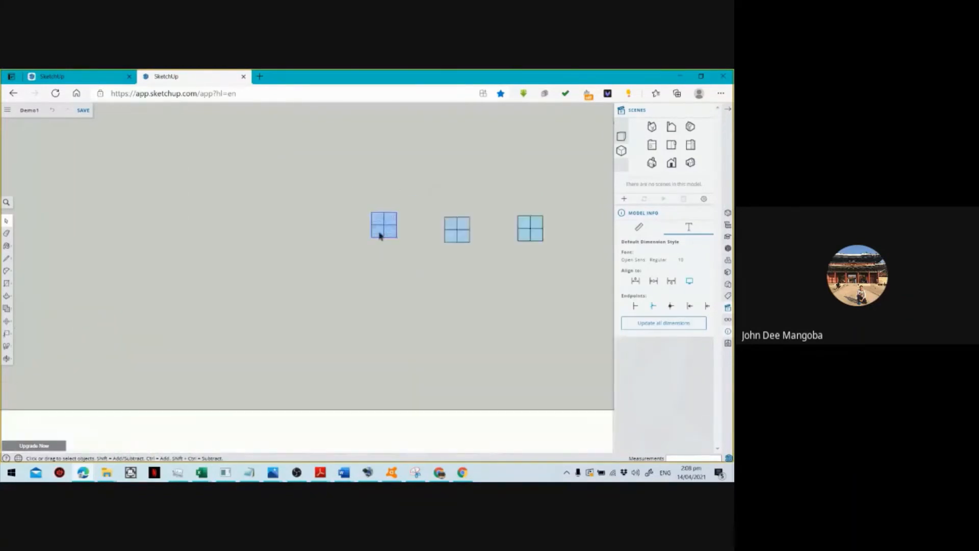
pyautogui.press('m')
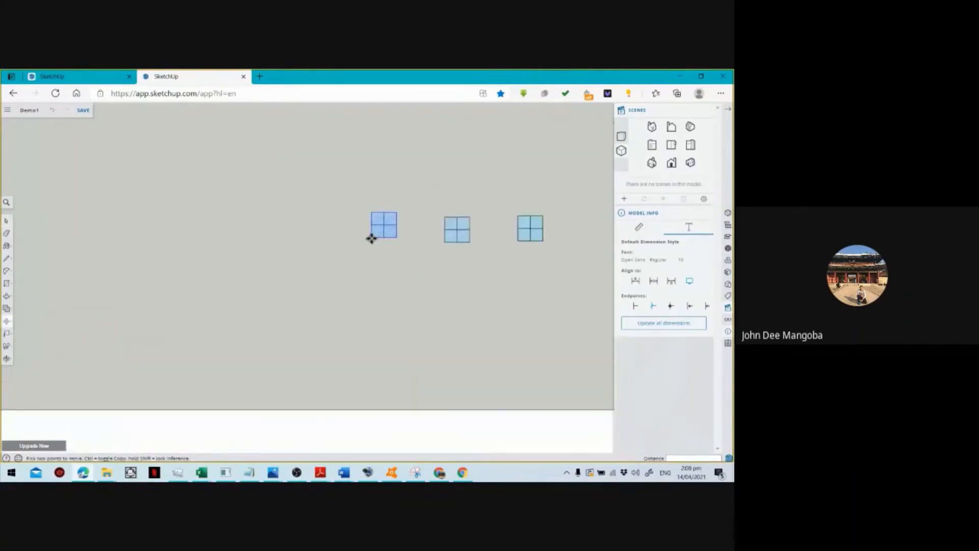
pyautogui.click(383, 220)
pyautogui.scroll(-2, 381, 224)
pyautogui.scroll(-3, 343, 245)
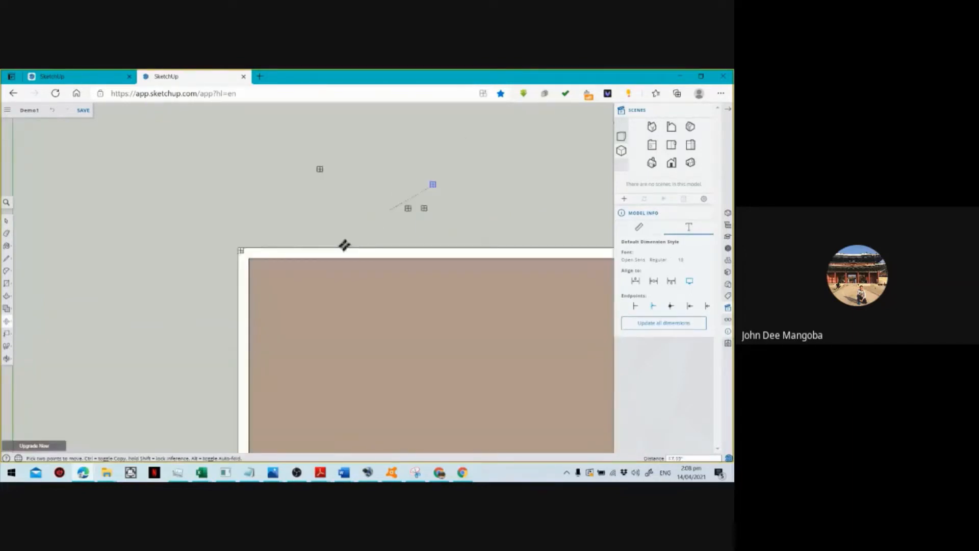
pyautogui.scroll(-1, 311, 356)
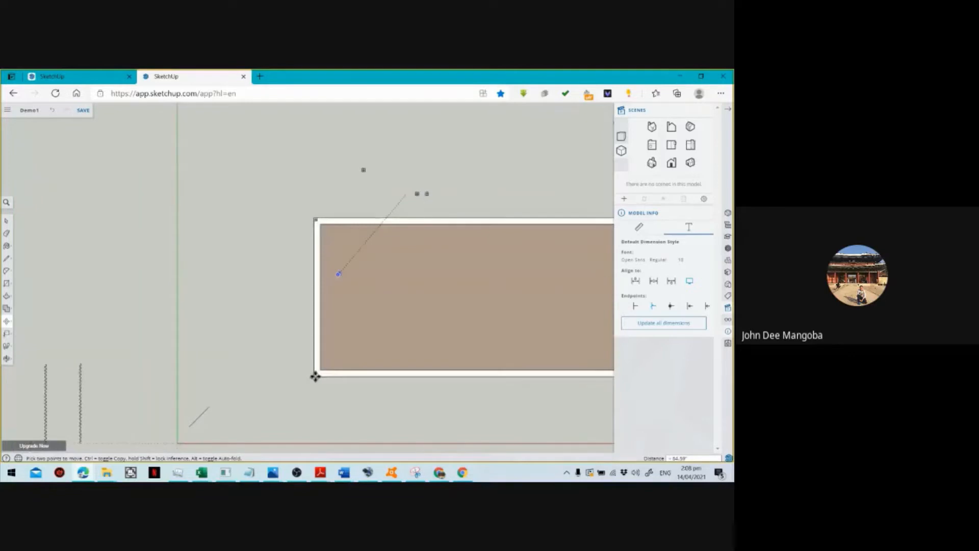
pyautogui.scroll(-2, 320, 379)
pyautogui.scroll(-1, 361, 341)
pyautogui.scroll(-1, 396, 262)
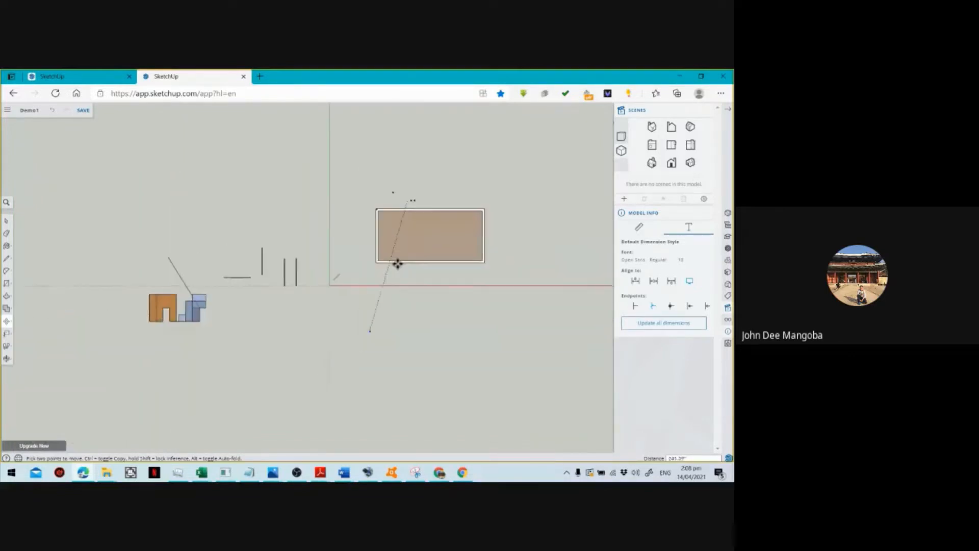
pyautogui.scroll(-1, 388, 256)
pyautogui.scroll(2, 387, 256)
pyautogui.scroll(1, 440, 137)
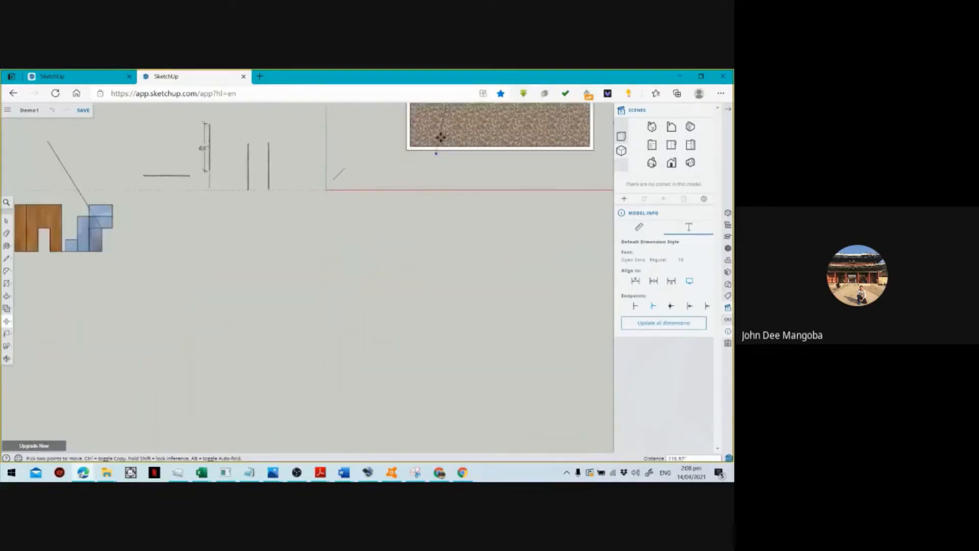
pyautogui.scroll(1, 439, 135)
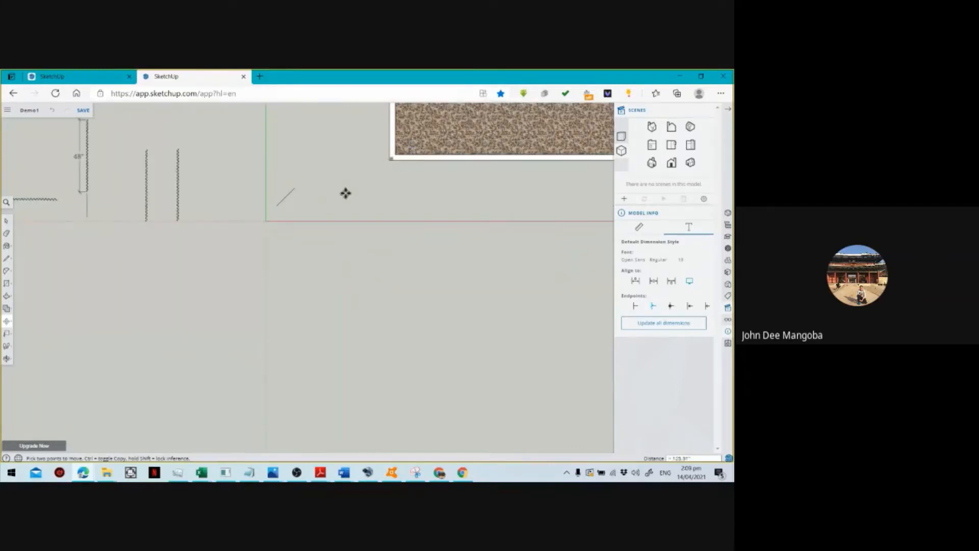
pyautogui.scroll(-4, 330, 221)
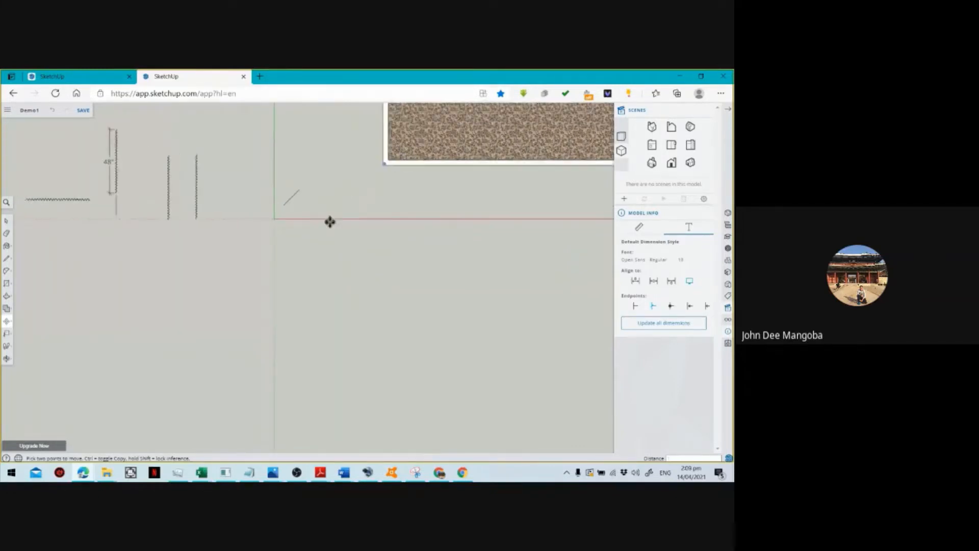
pyautogui.scroll(3, 415, 138)
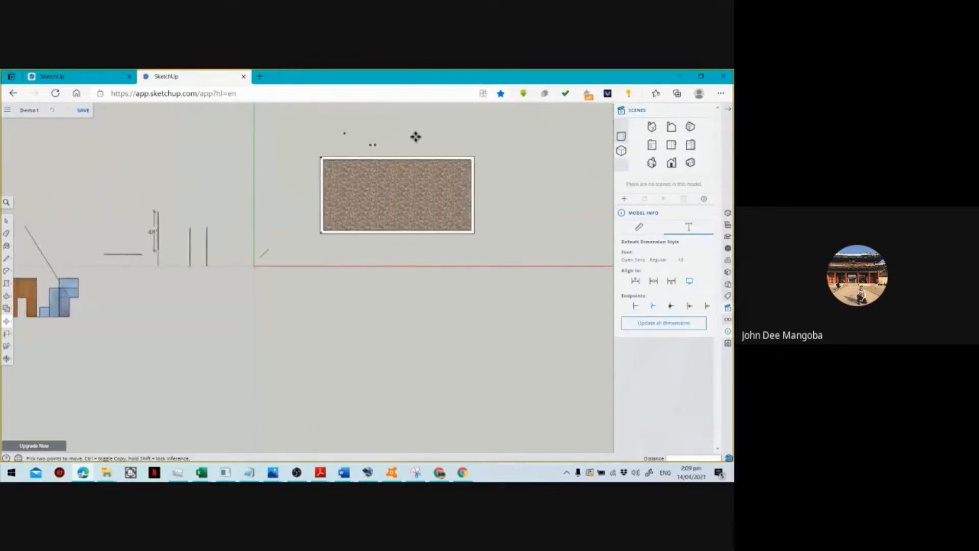
pyautogui.scroll(3, 381, 140)
pyautogui.scroll(1, 381, 140)
pyautogui.press('space')
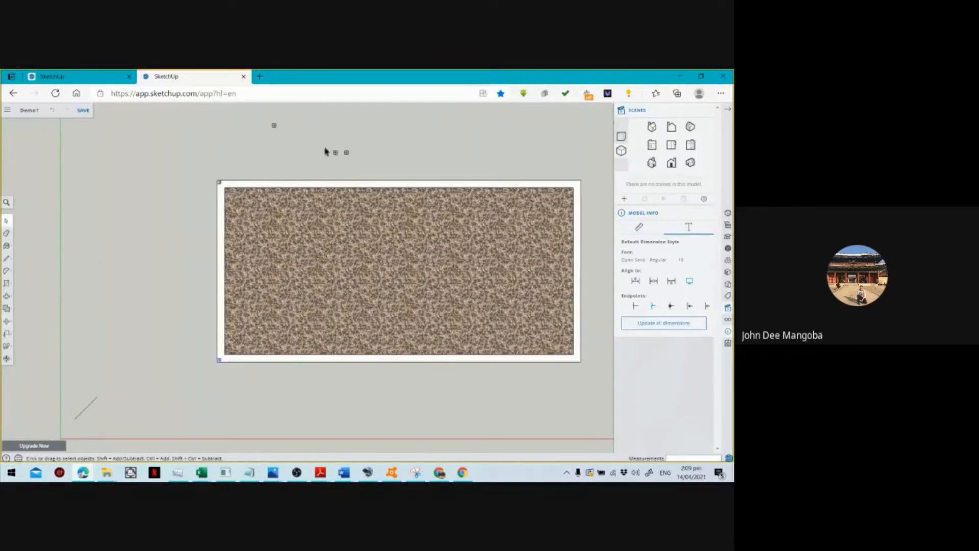
# Move the left one of the two remaining copies near the slab into its upper-right outer corner, aligning their corners.
pyautogui.moveTo(324, 144); pyautogui.dragTo(340, 164)
pyautogui.press('m')
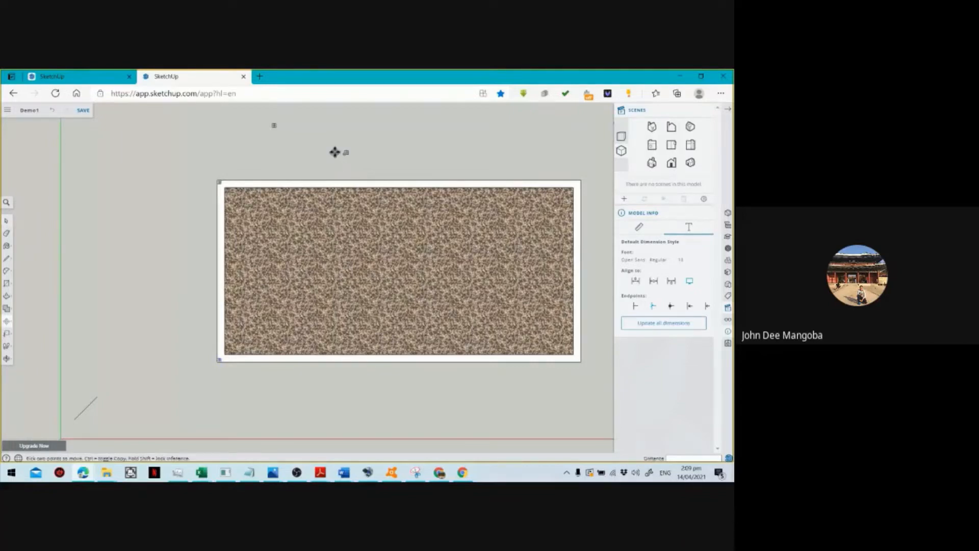
pyautogui.scroll(3, 335, 152)
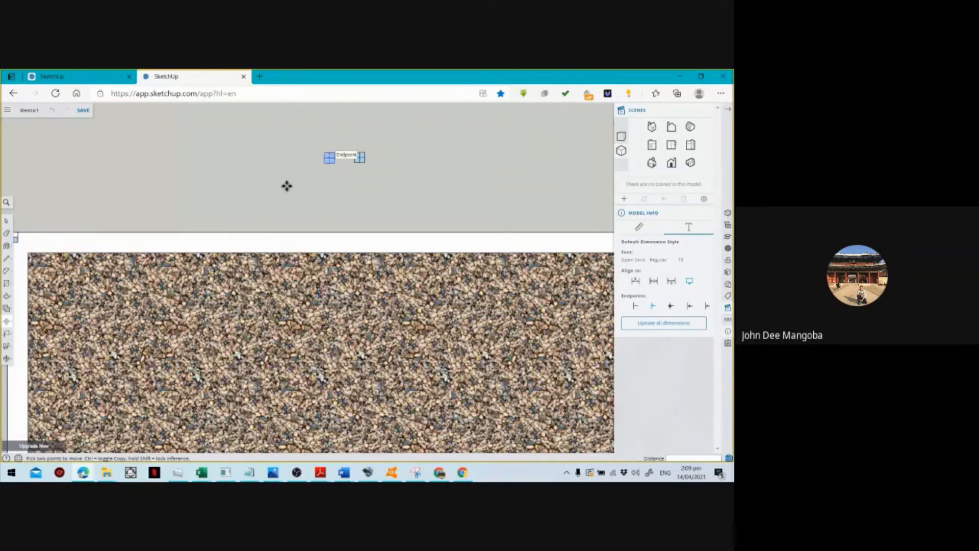
pyautogui.scroll(-5, 287, 186)
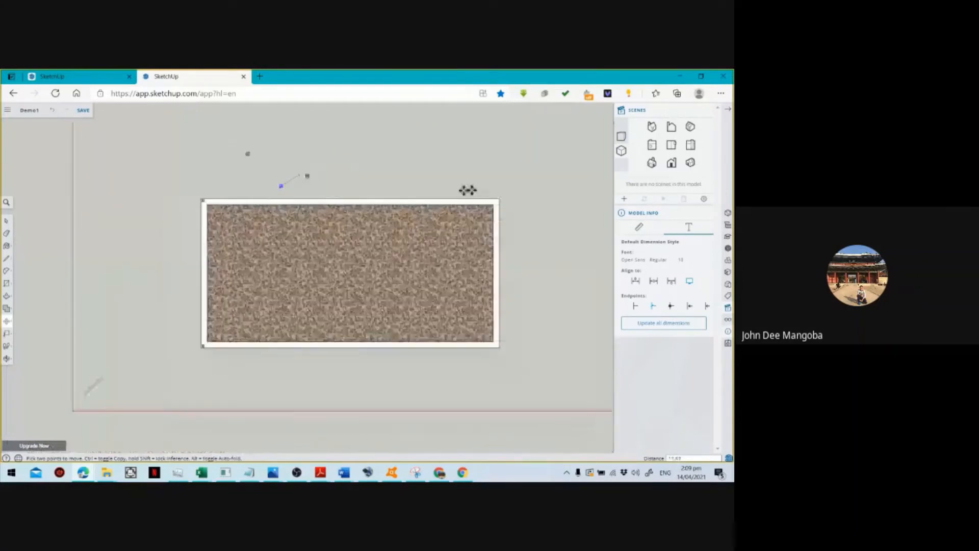
pyautogui.click(498, 199)
pyautogui.press('space')
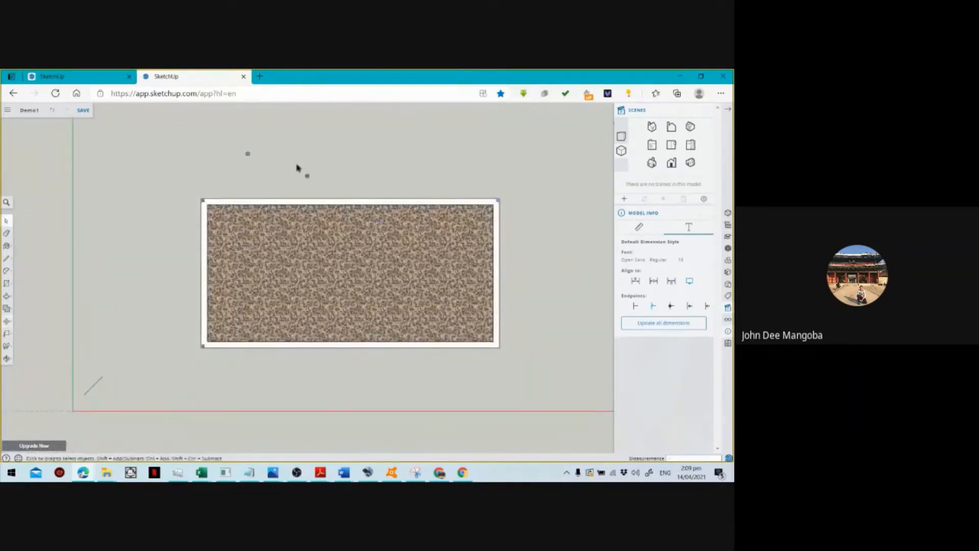
# Move the last copy near the slab's upper edge into the slab's lower-right outer corner, aligning their corners.
pyautogui.moveTo(296, 163); pyautogui.dragTo(317, 187)
pyautogui.scroll(1, 311, 174)
pyautogui.press('m')
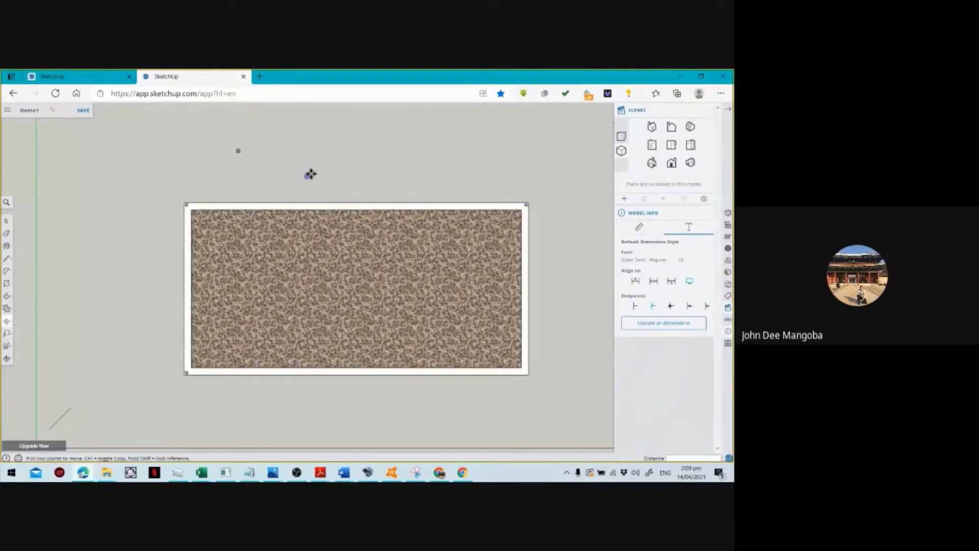
pyautogui.scroll(3, 309, 173)
pyautogui.click(306, 184)
pyautogui.scroll(-3, 306, 184)
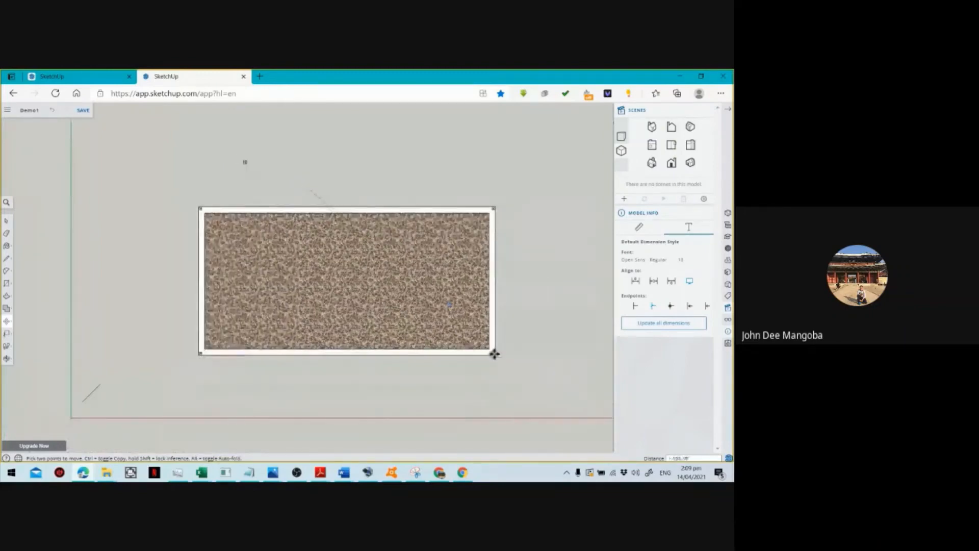
pyautogui.press('space')
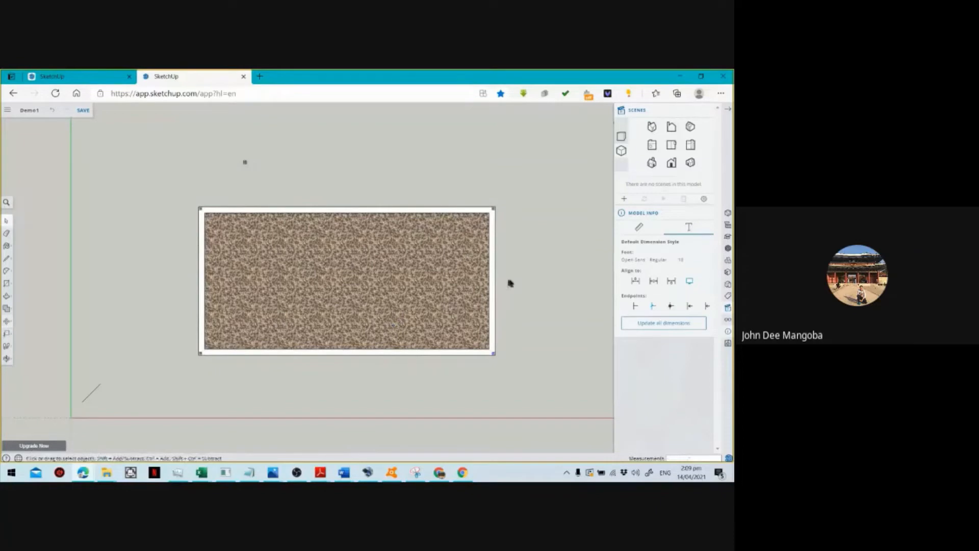
# Divide the slab into quarters with a vertical and a horizontal line between the midpoints of its outer edges.
pyautogui.scroll(2, 512, 276)
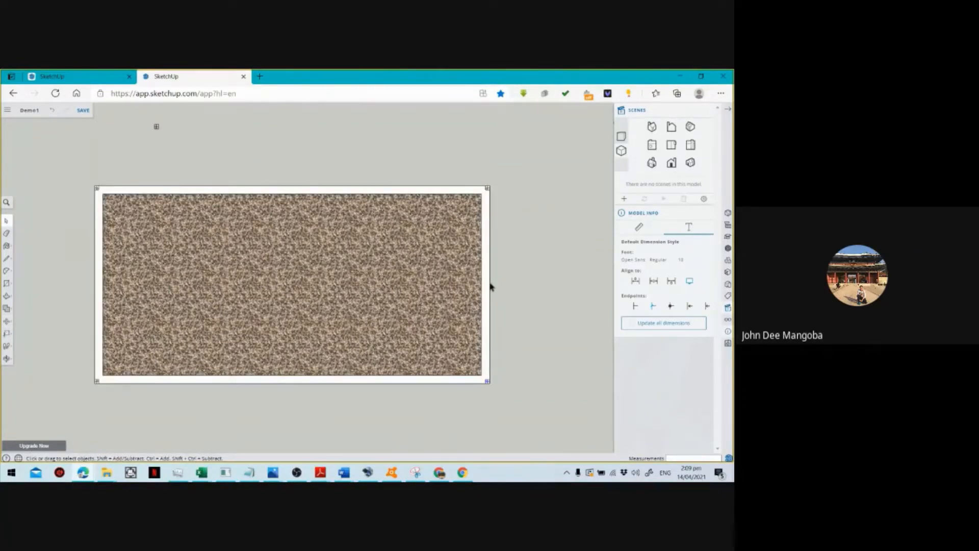
pyautogui.press('l')
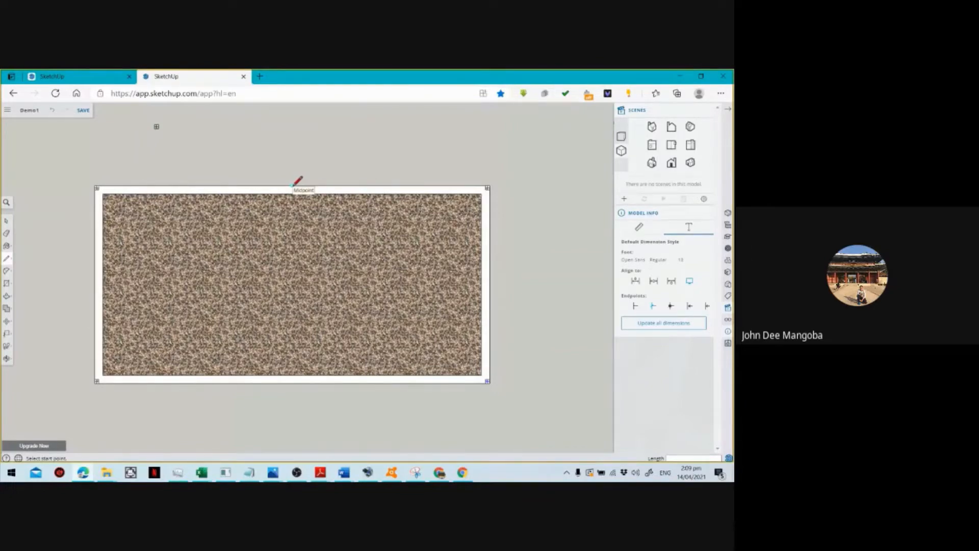
pyautogui.click(293, 186)
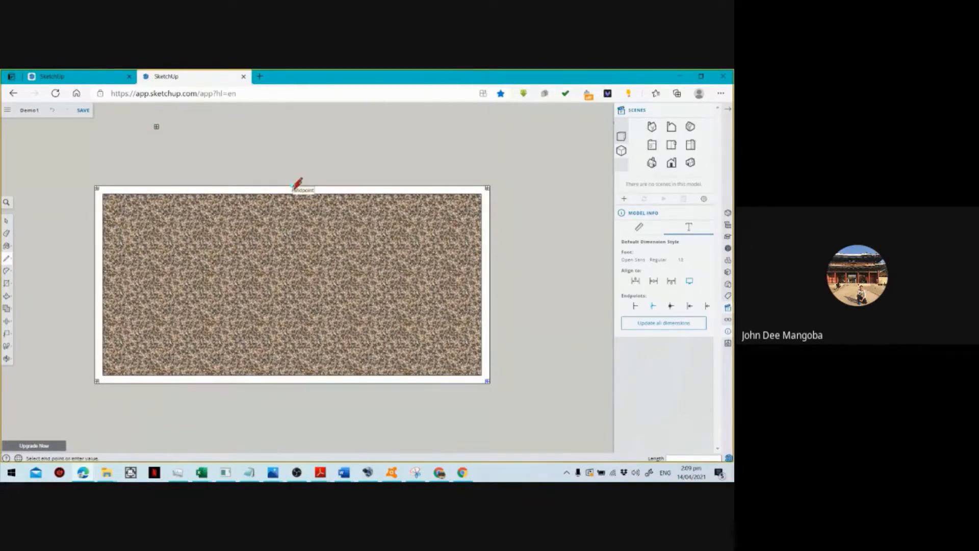
pyautogui.click(291, 381)
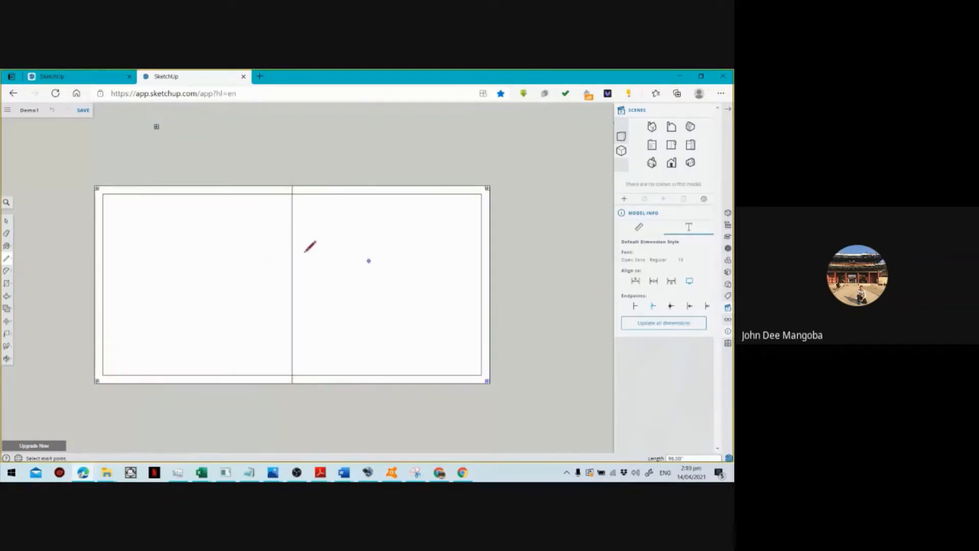
pyautogui.click(489, 284)
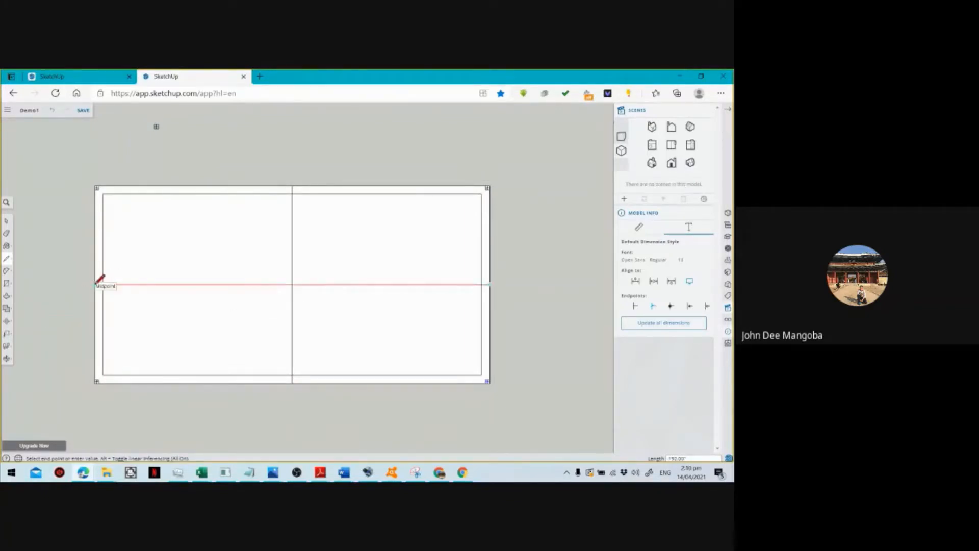
pyautogui.click(96, 284)
pyautogui.press('space')
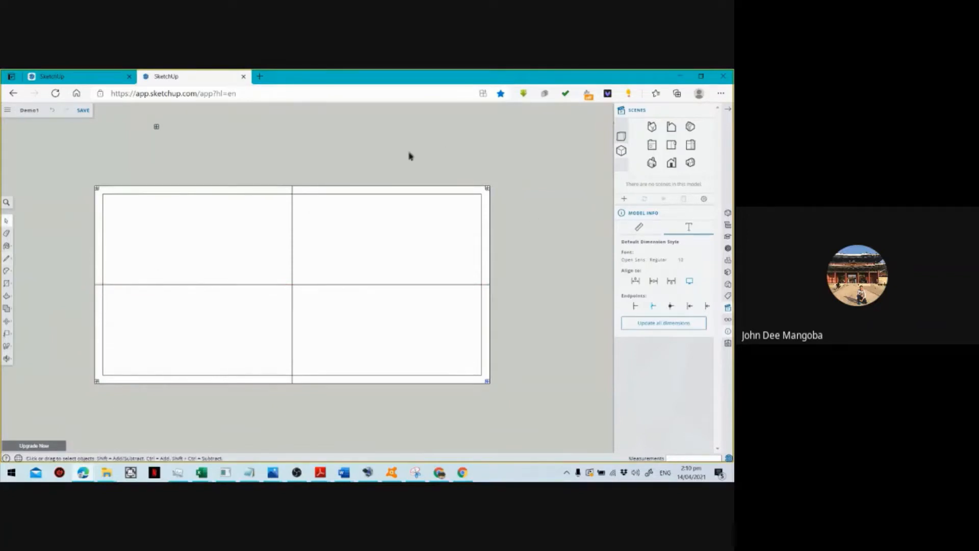
# Draw a vertical line across the full slab through the middle of its right half and another through its left half.
pyautogui.scroll(2, 409, 155)
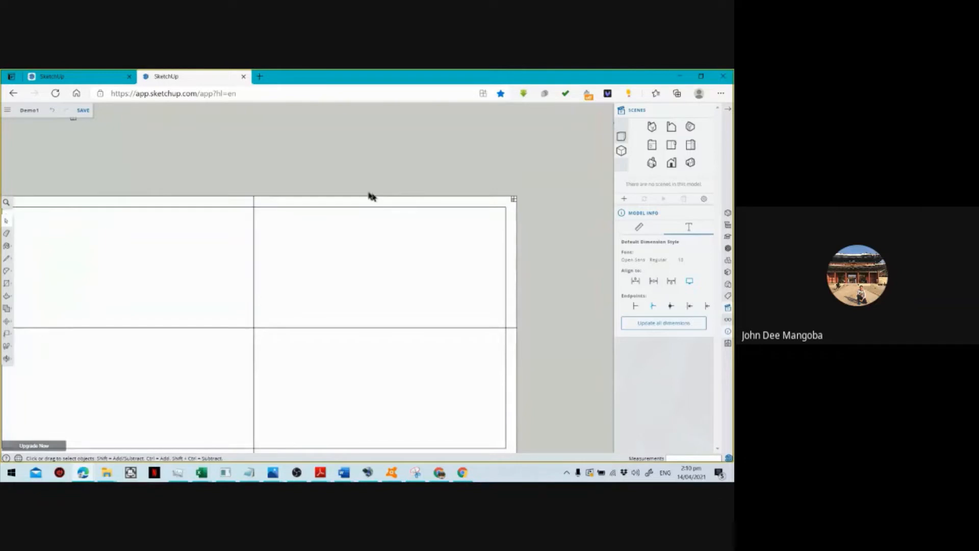
pyautogui.press('l')
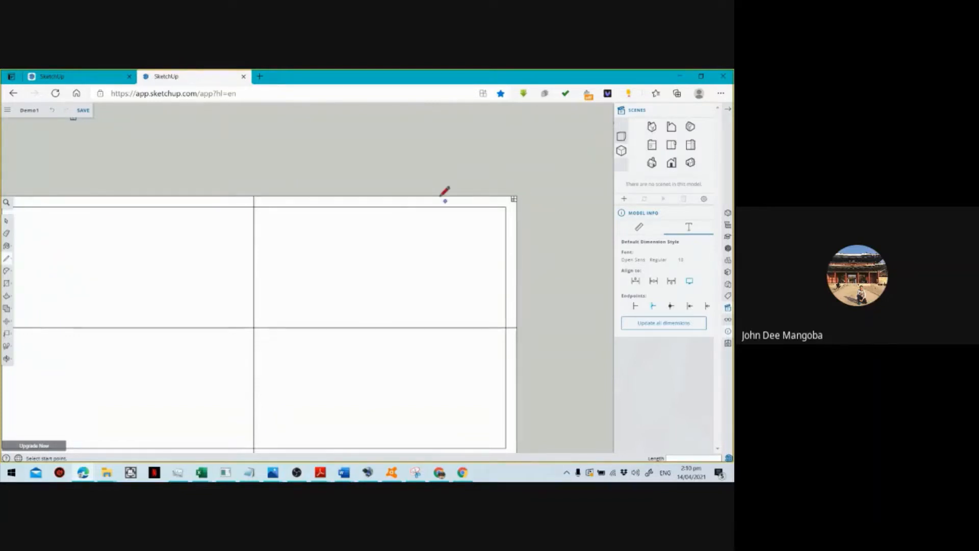
pyautogui.click(382, 195)
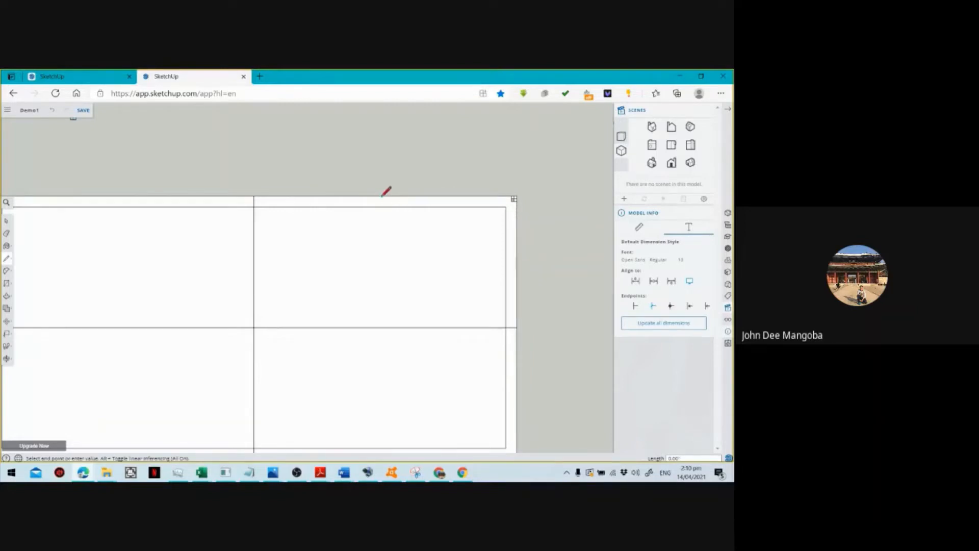
pyautogui.scroll(-3, 382, 196)
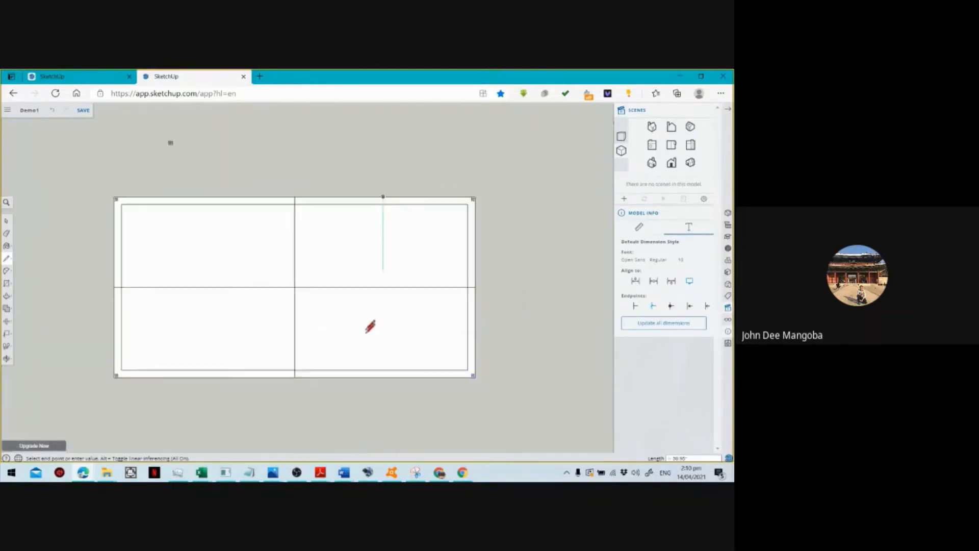
pyautogui.click(383, 376)
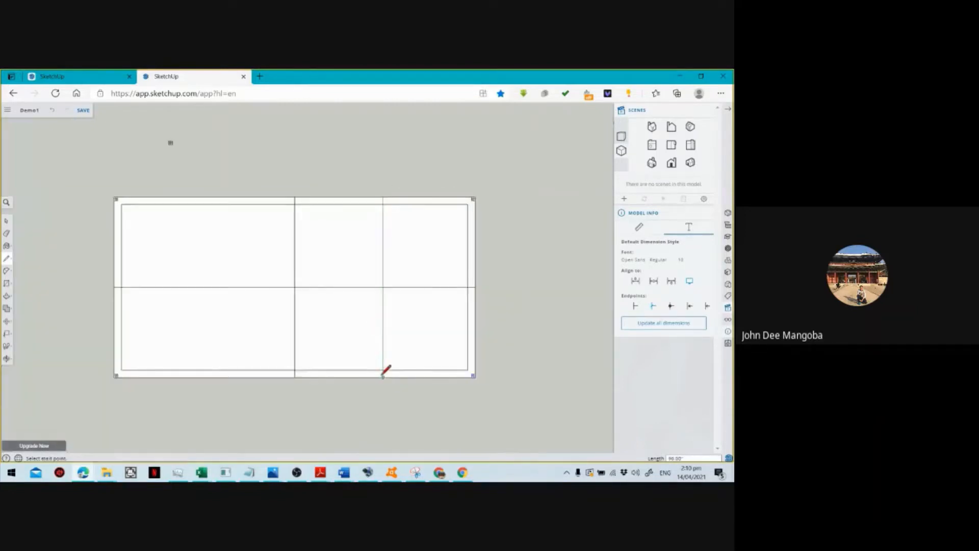
pyautogui.click(206, 197)
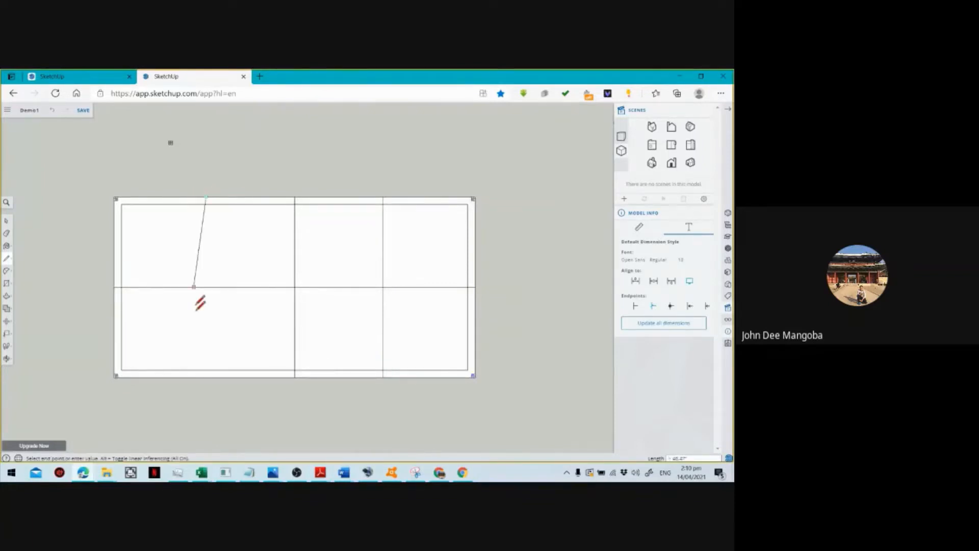
pyautogui.click(206, 377)
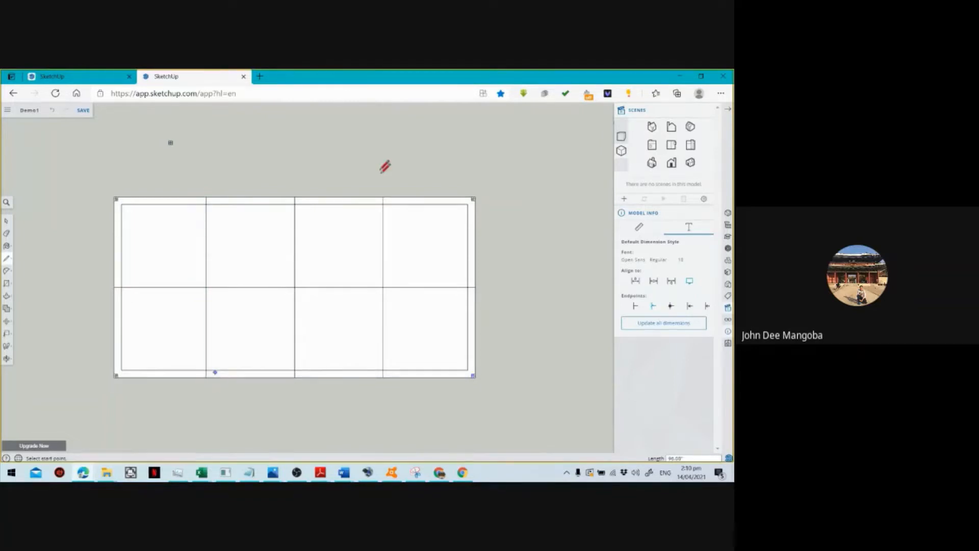
pyautogui.press('space')
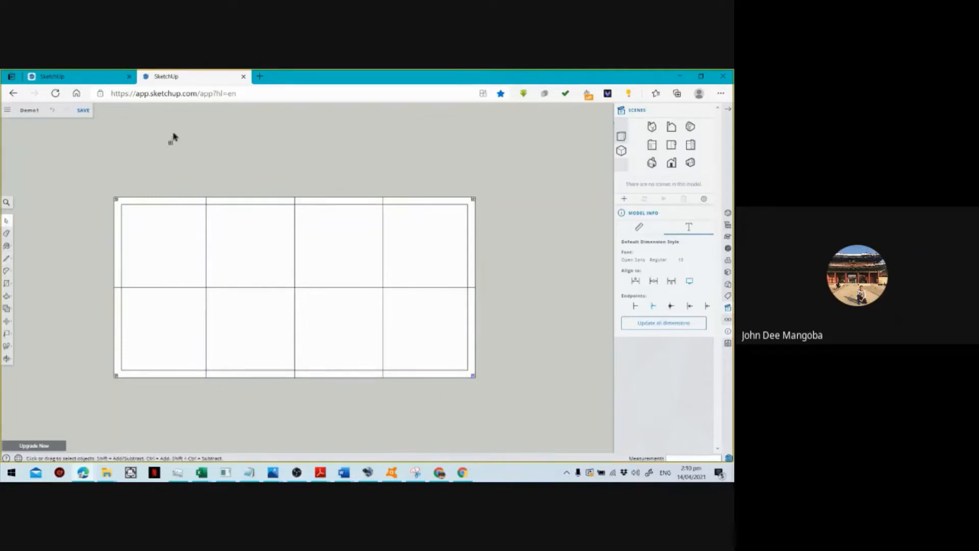
pyautogui.scroll(2, 178, 153)
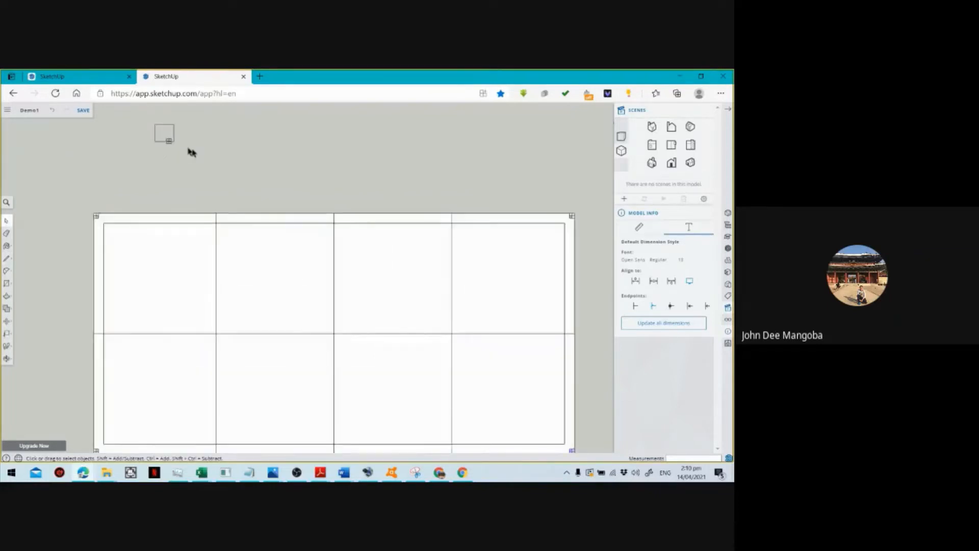
pyautogui.moveTo(188, 149); pyautogui.dragTo(200, 161)
pyautogui.press('m')
pyautogui.hotkey('ctrl', 'v')
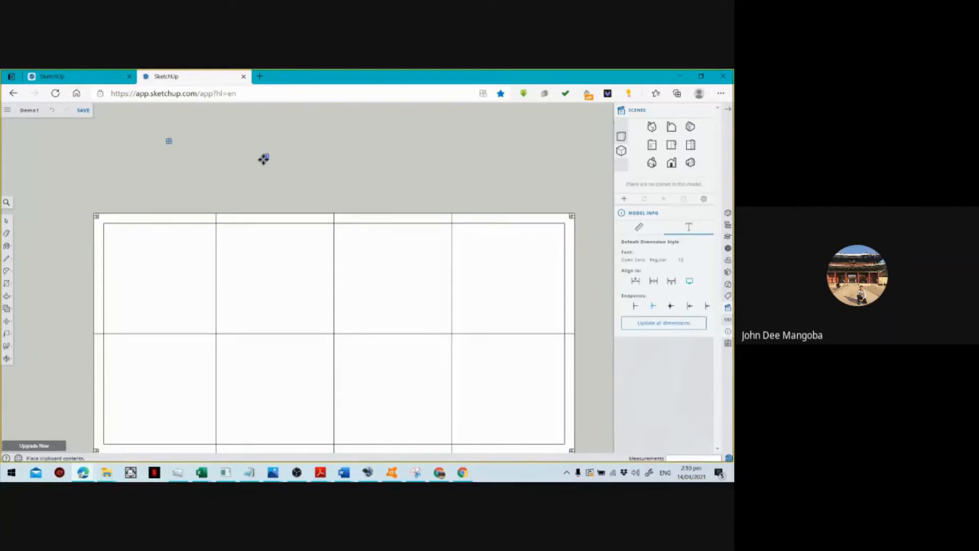
pyautogui.press('Escape')
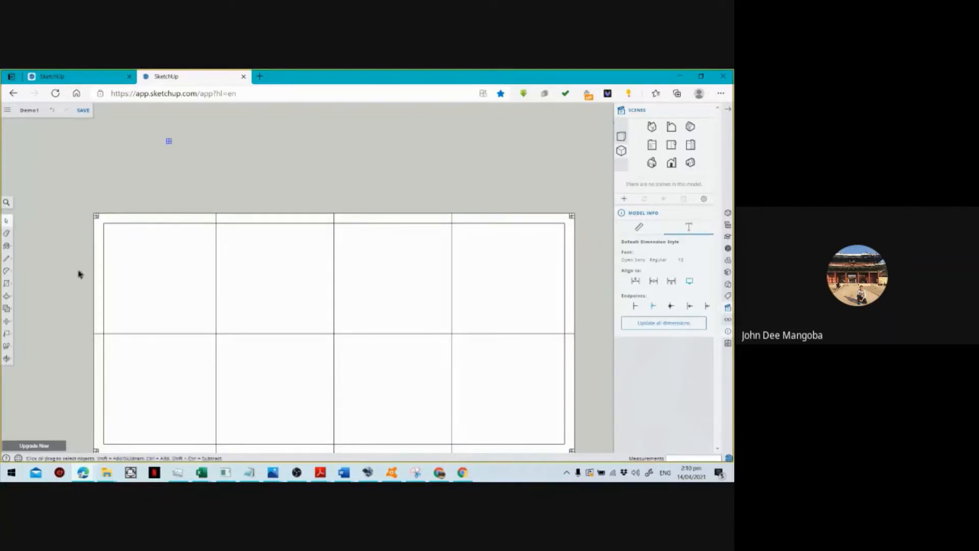
# Draw two 4" horizontal lines across the slab's left border strip, at the midpoints of the upper and lower halves of its left edge.
pyautogui.press('l')
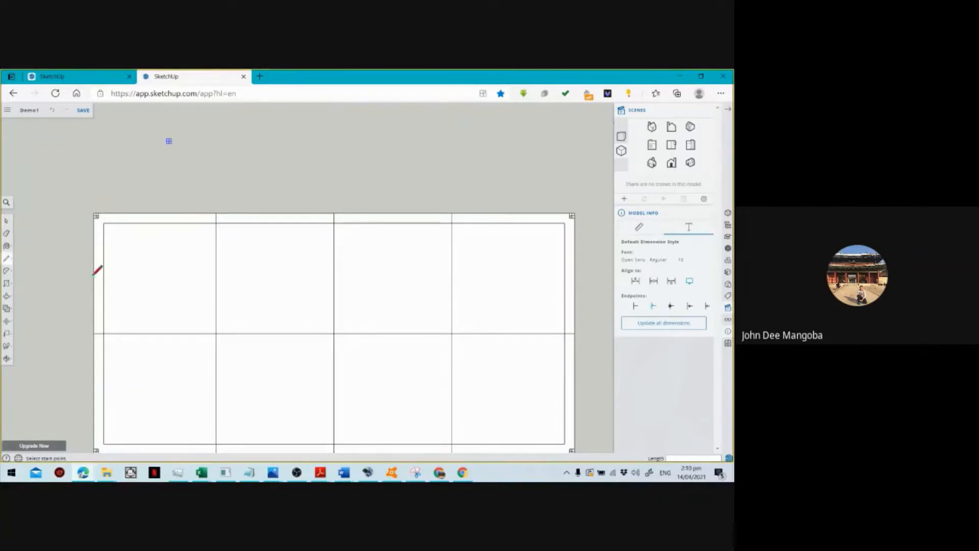
pyautogui.click(94, 275)
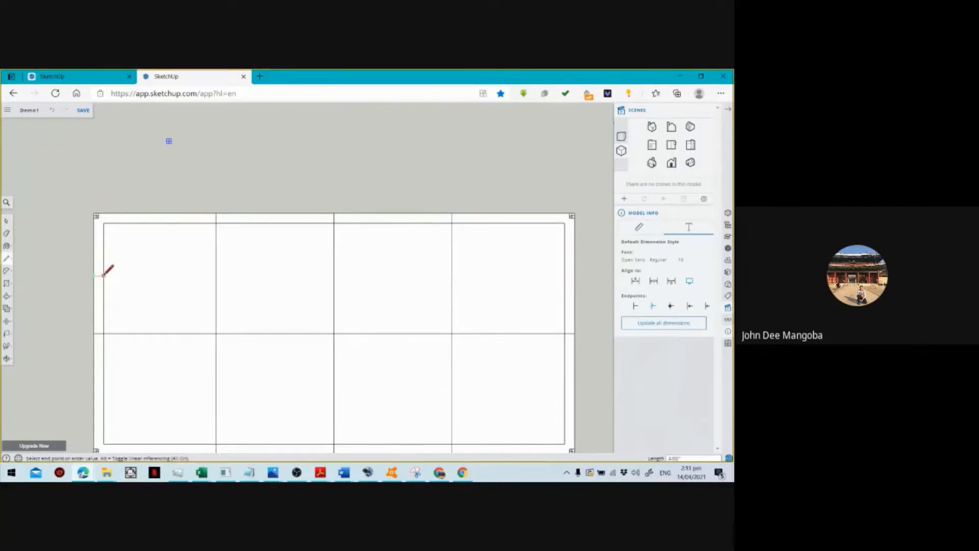
pyautogui.click(103, 276)
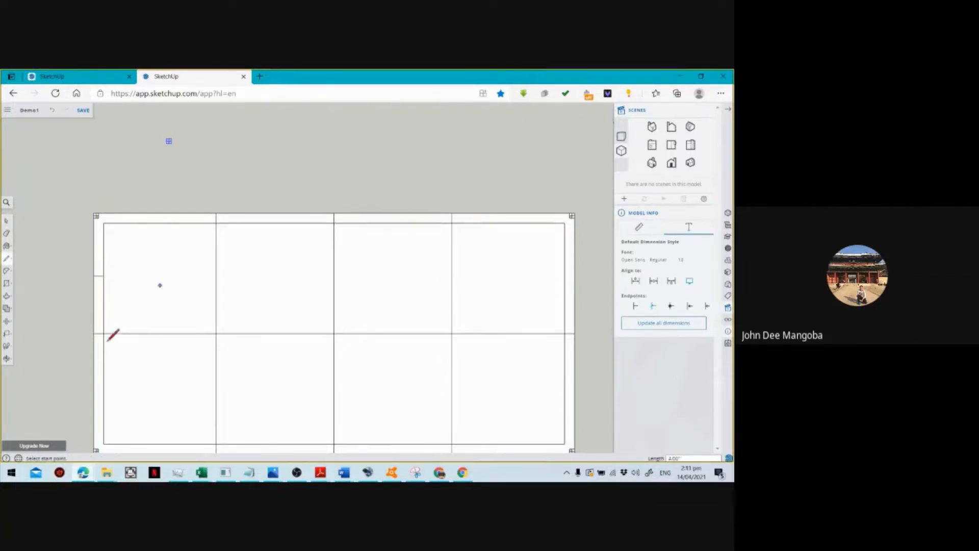
pyautogui.click(94, 391)
pyautogui.click(103, 391)
pyautogui.scroll(-1, 72, 300)
pyautogui.press('space')
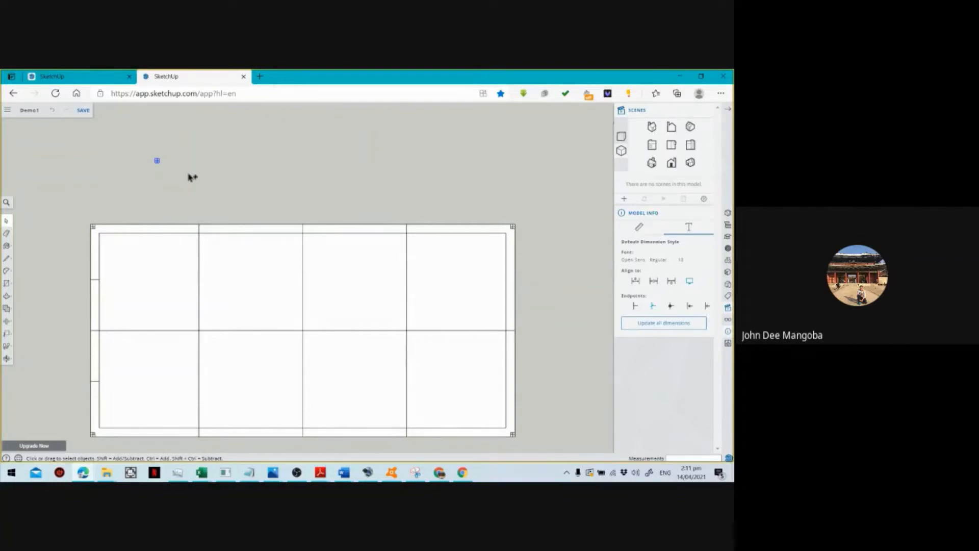
# Paste three copies of the post in a row just above the slab's left half and save the model.
pyautogui.hotkey('ctrl', 'v')
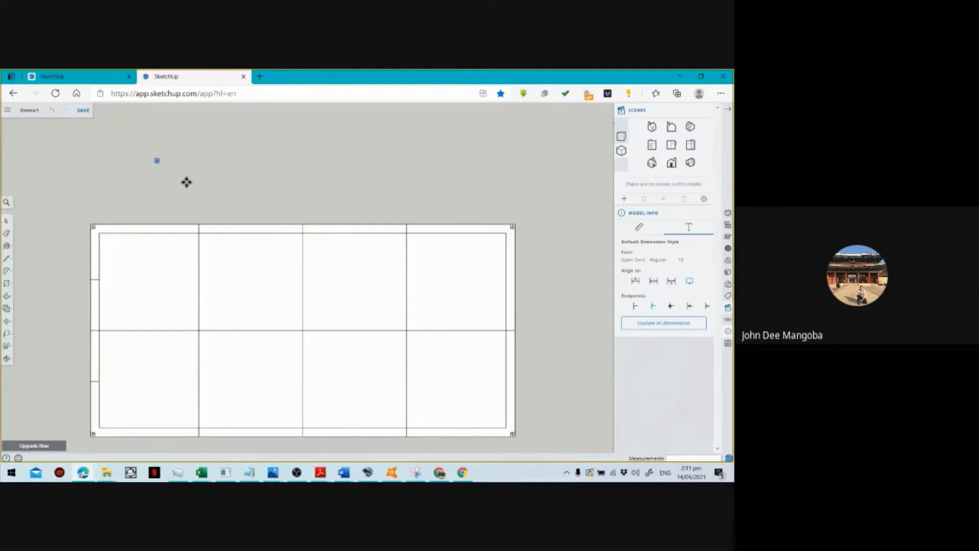
pyautogui.click(183, 190)
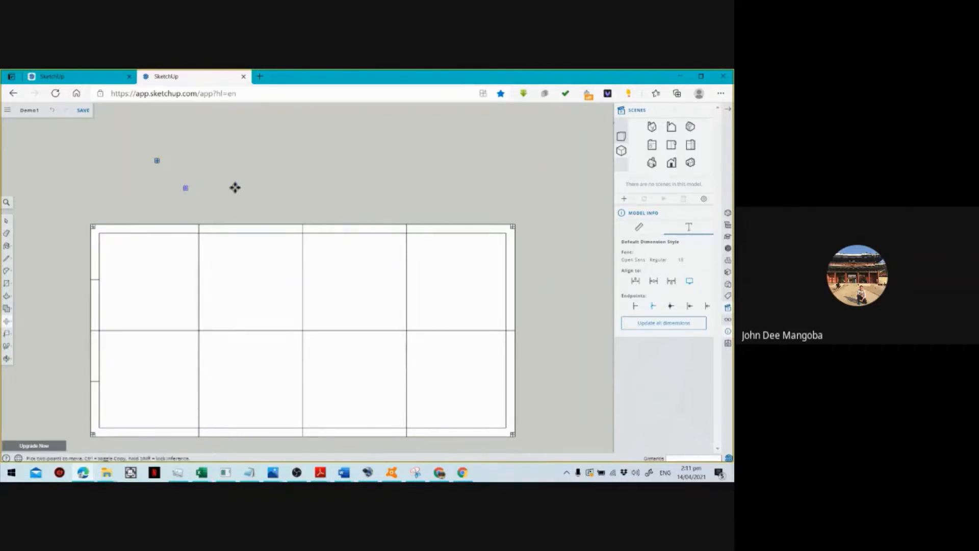
pyautogui.hotkey('ctrl', 'v')
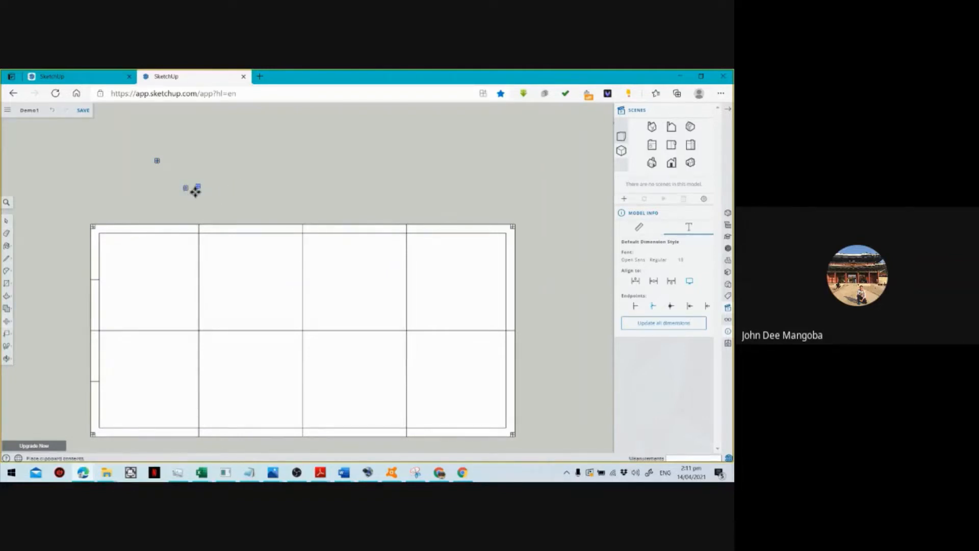
pyautogui.click(198, 188)
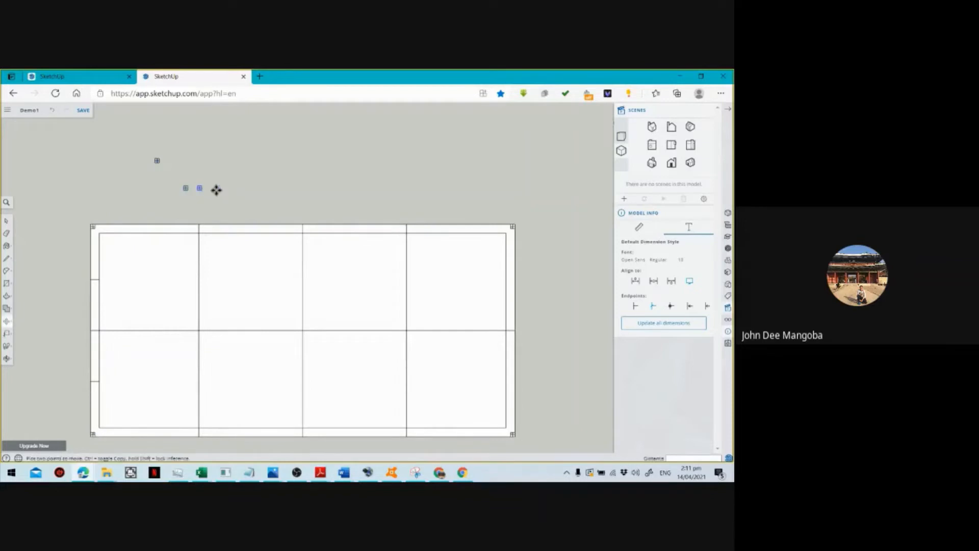
pyautogui.hotkey('ctrl', 'v')
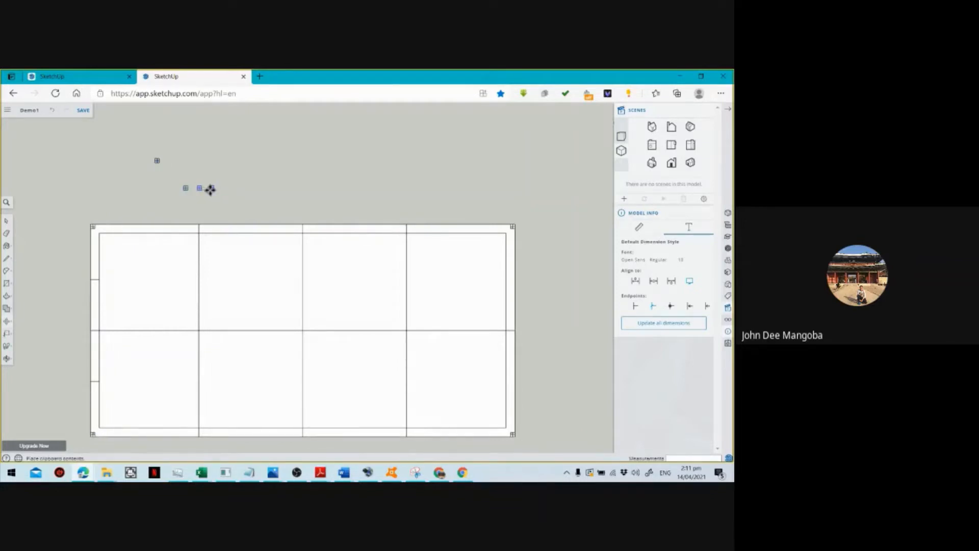
pyautogui.click(211, 188)
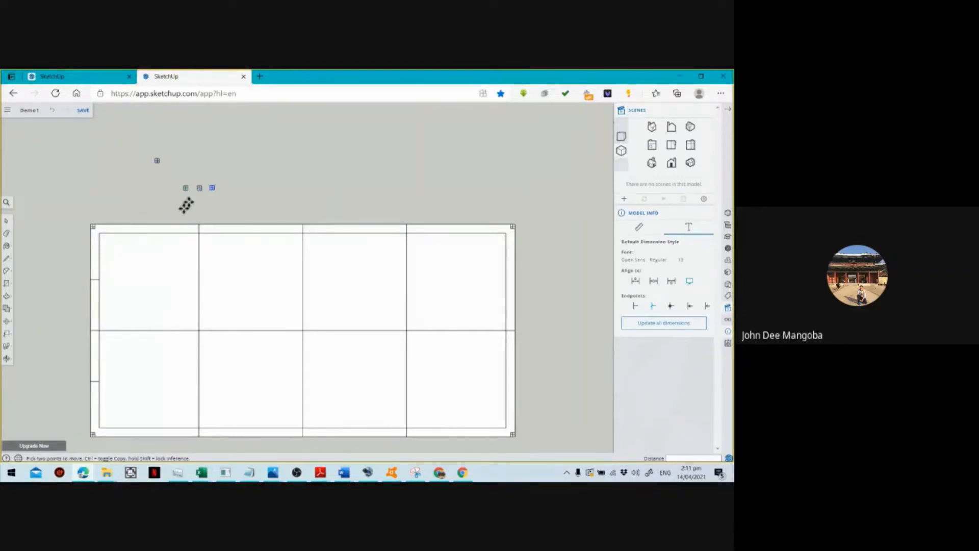
pyautogui.click(81, 110)
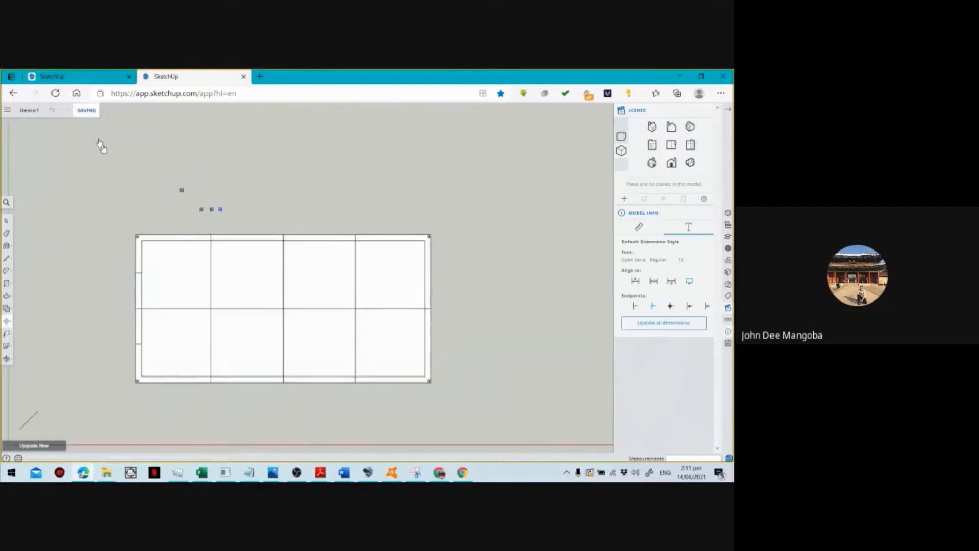
# Duplicate the row of three posts twice, placing both new rows to its right above the slab.
pyautogui.press('space')
pyautogui.scroll(-1, 239, 253)
pyautogui.moveTo(200, 203); pyautogui.dragTo(251, 225)
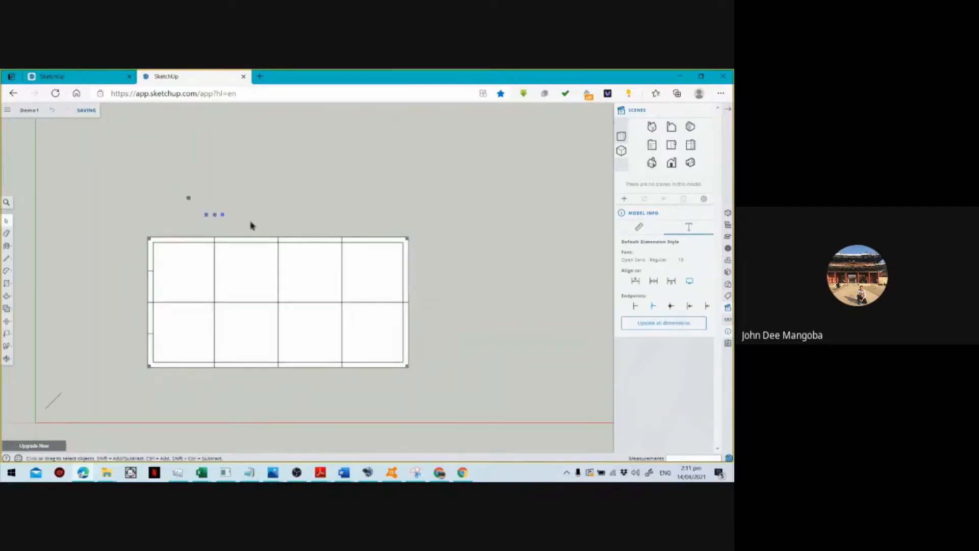
pyautogui.press('m')
pyautogui.hotkey('ctrl', 'v')
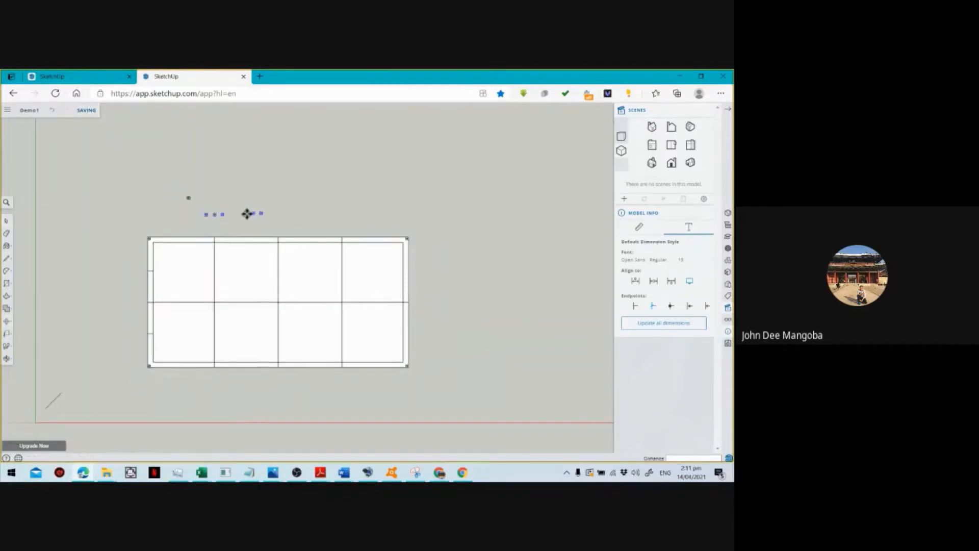
pyautogui.click(246, 215)
pyautogui.hotkey('ctrl', 'v')
pyautogui.click(277, 218)
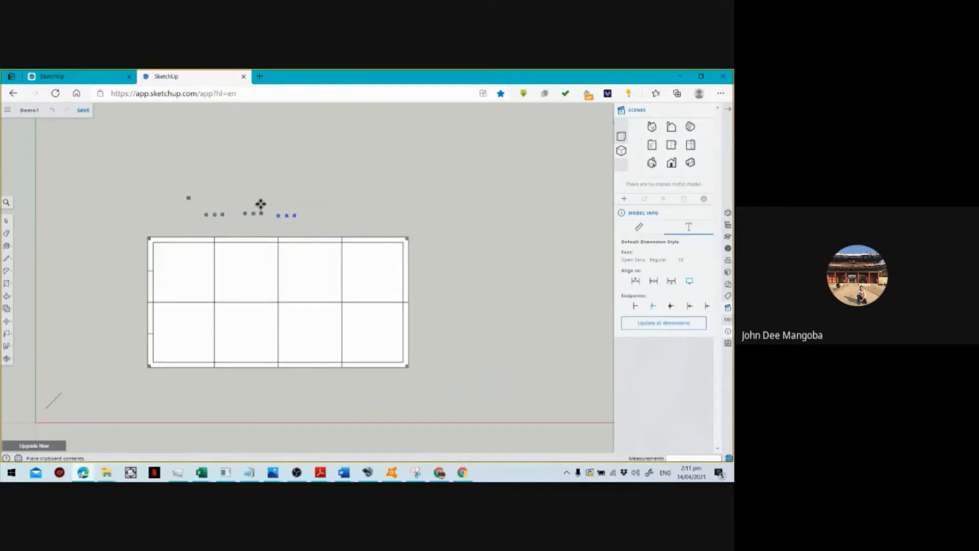
# Move the leftmost post of the first row onto the slab's upper edge, centred on the left vertical division line.
pyautogui.scroll(1, 240, 198)
pyautogui.press('space')
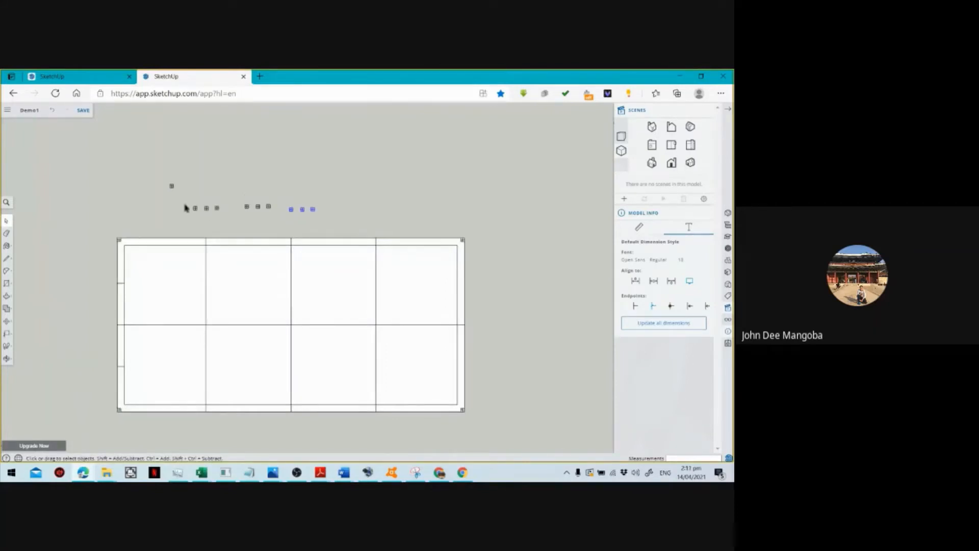
pyautogui.moveTo(191, 194); pyautogui.dragTo(198, 230)
pyautogui.scroll(1, 204, 208)
pyautogui.scroll(3, 253, 224)
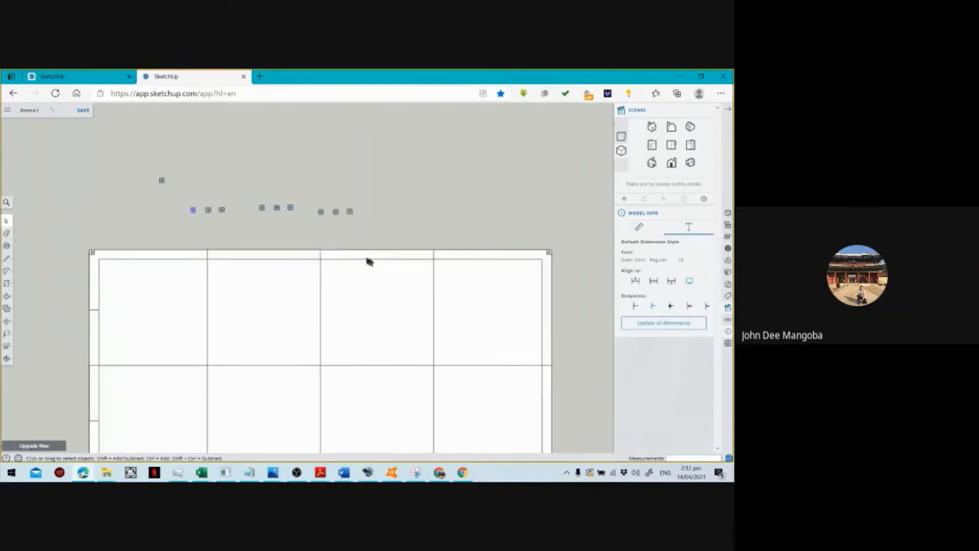
pyautogui.press('m')
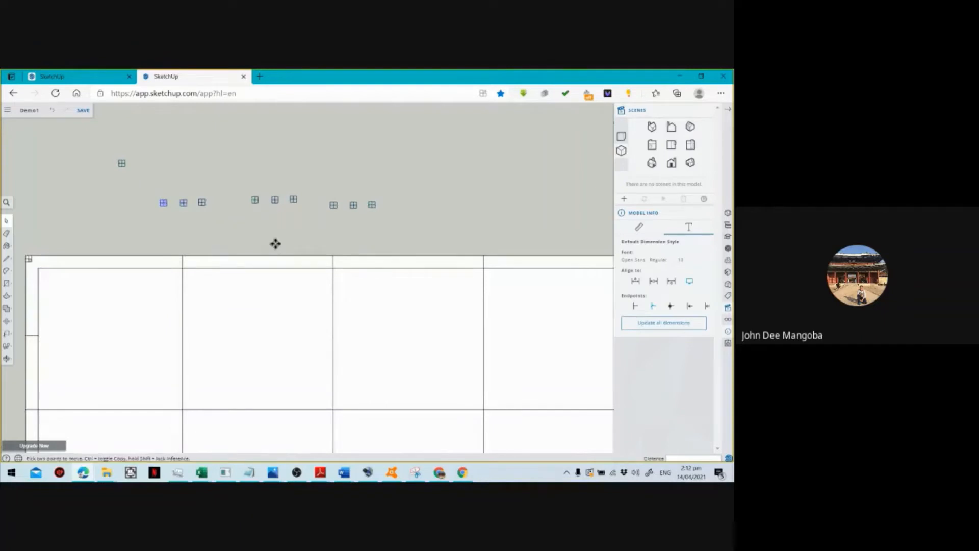
pyautogui.scroll(1, 163, 204)
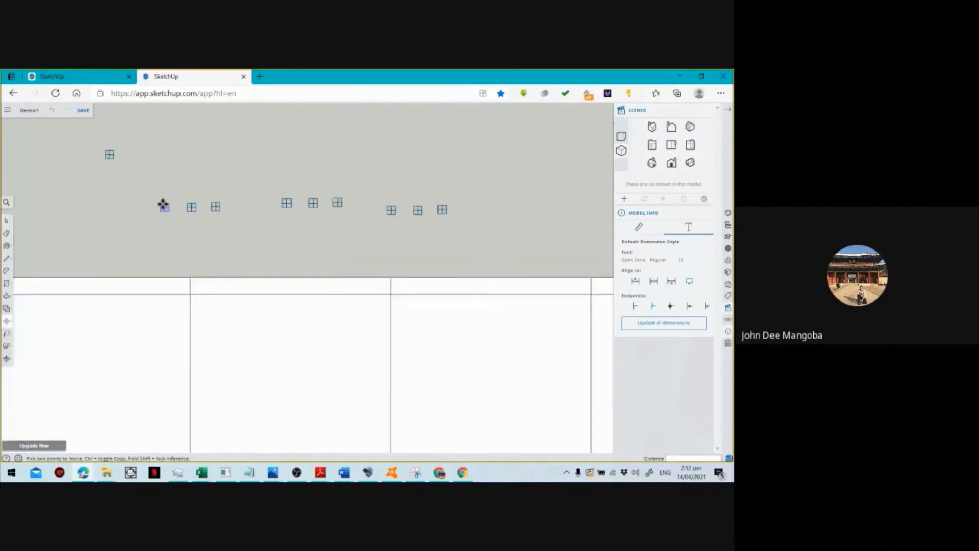
pyautogui.click(165, 205)
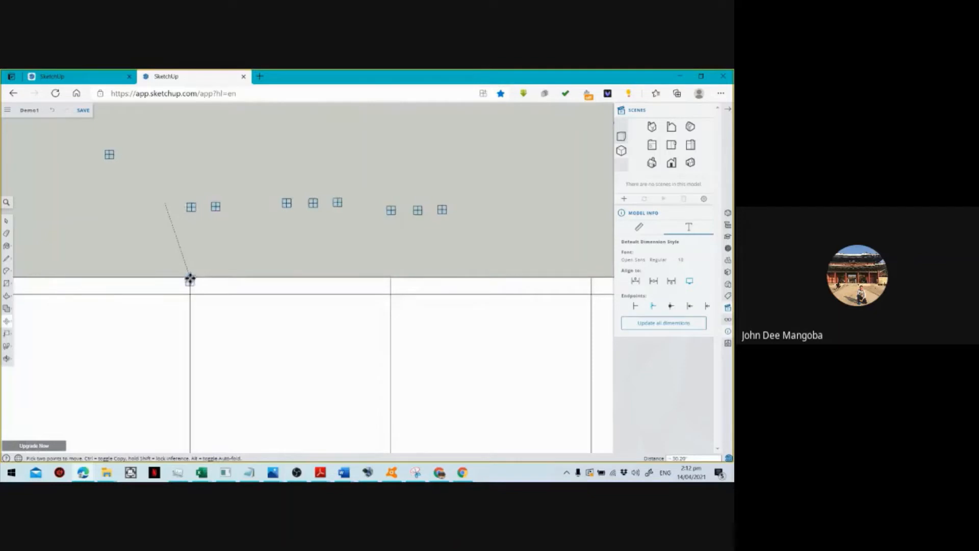
pyautogui.click(189, 280)
# Move the next post of the first row onto the slab's upper edge, centred on the middle vertical division line.
pyautogui.press('space')
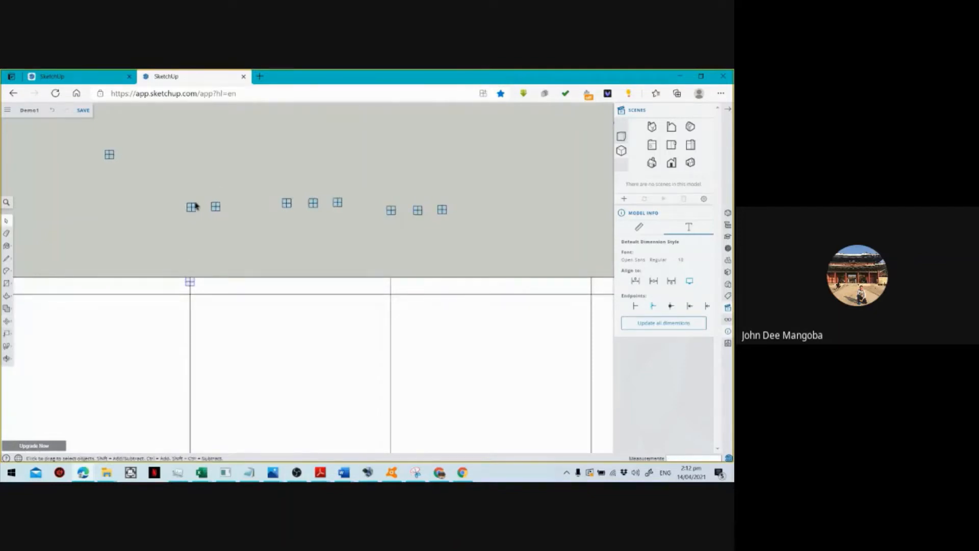
pyautogui.moveTo(180, 192); pyautogui.dragTo(197, 216)
pyautogui.press('m')
pyautogui.click(190, 203)
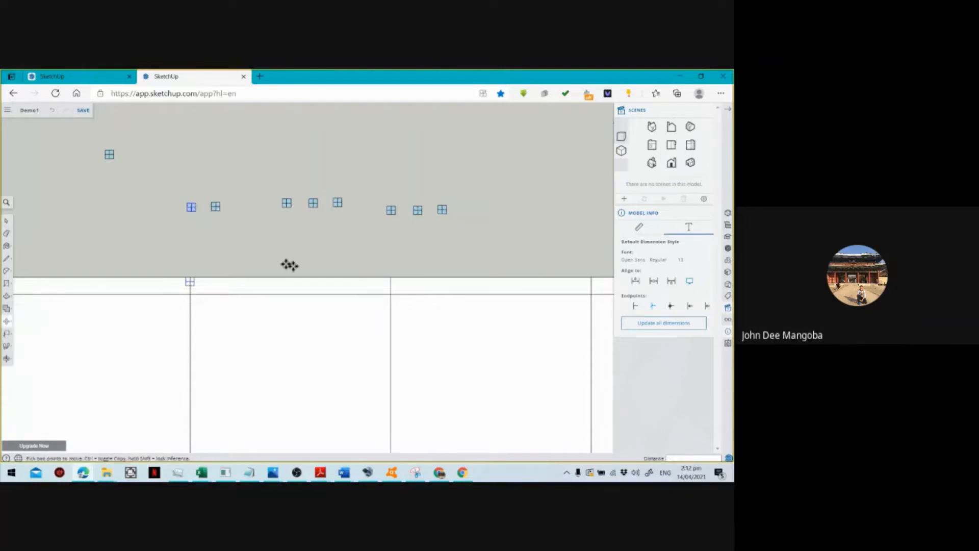
pyautogui.click(389, 278)
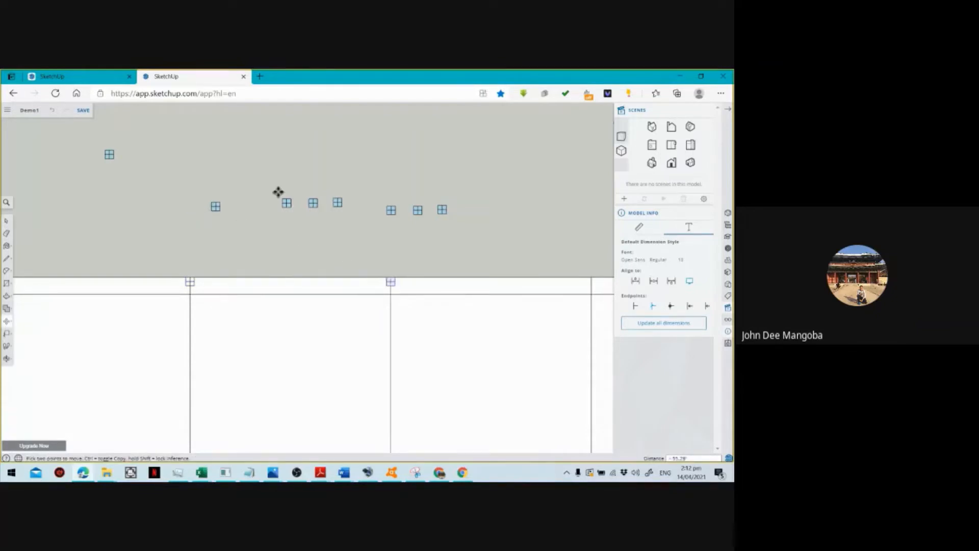
# Move the last post of the first row onto the slab's upper edge, centred on the right vertical division line.
pyautogui.press('space')
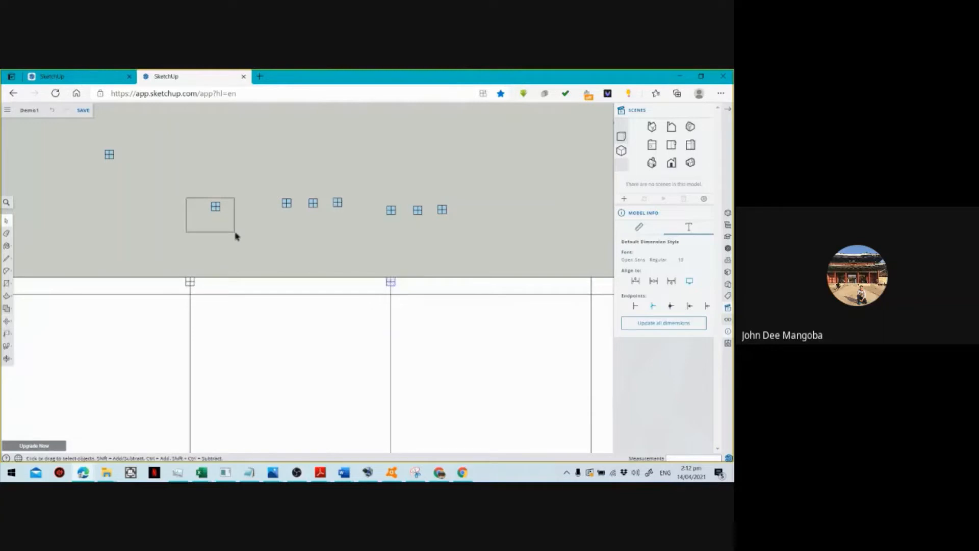
pyautogui.moveTo(235, 235); pyautogui.dragTo(234, 234)
pyautogui.press('m')
pyautogui.click(216, 203)
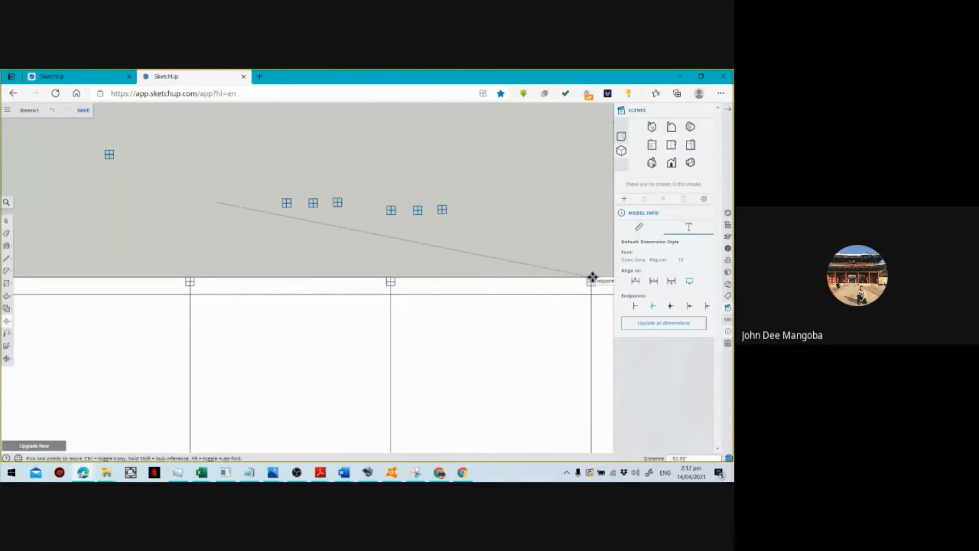
pyautogui.click(592, 277)
# Move the left one of the two remaining three-post rows to just below the middle of the slab's lower edge.
pyautogui.scroll(-2, 145, 270)
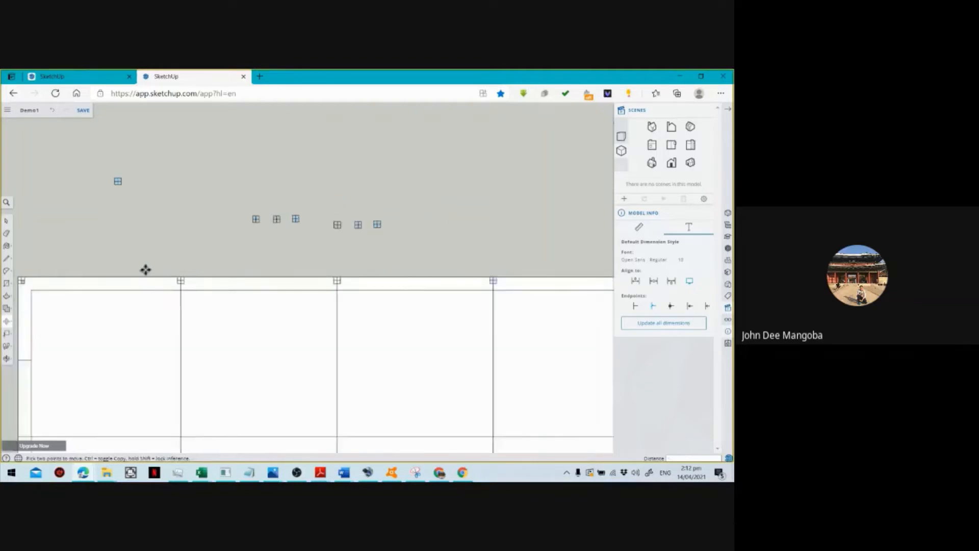
pyautogui.scroll(-1, 145, 270)
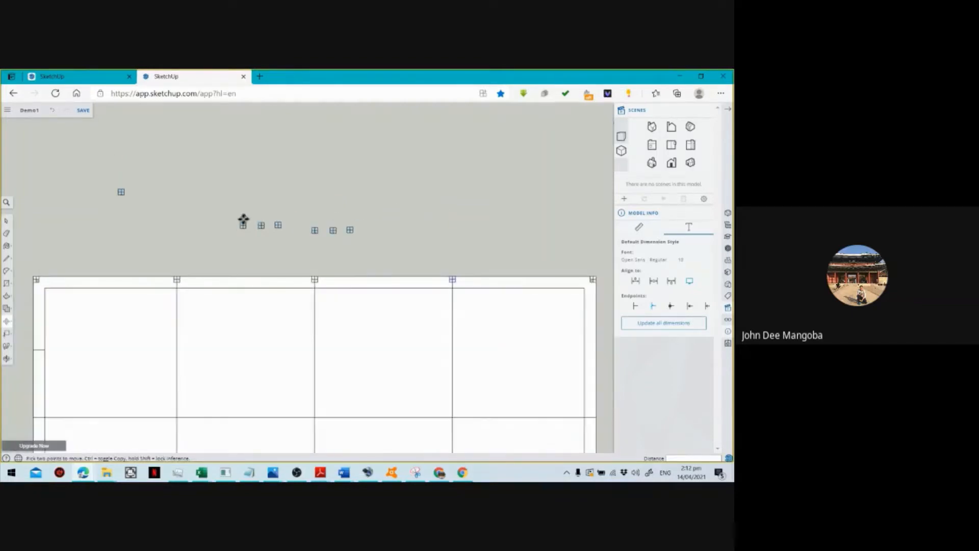
pyautogui.scroll(-2, 277, 191)
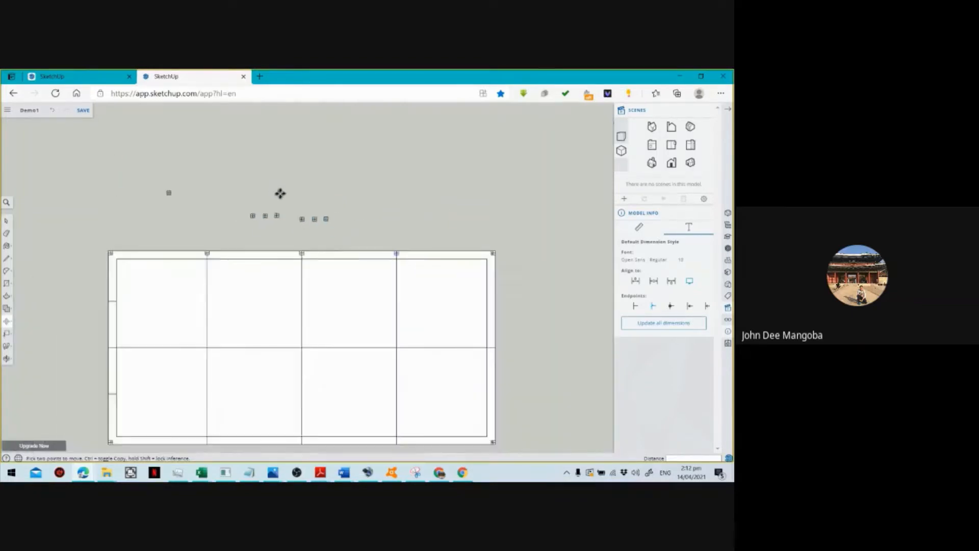
pyautogui.press('space')
pyautogui.moveTo(280, 228); pyautogui.dragTo(283, 236)
pyautogui.press('m')
pyautogui.click(265, 215)
pyautogui.scroll(-2, 298, 253)
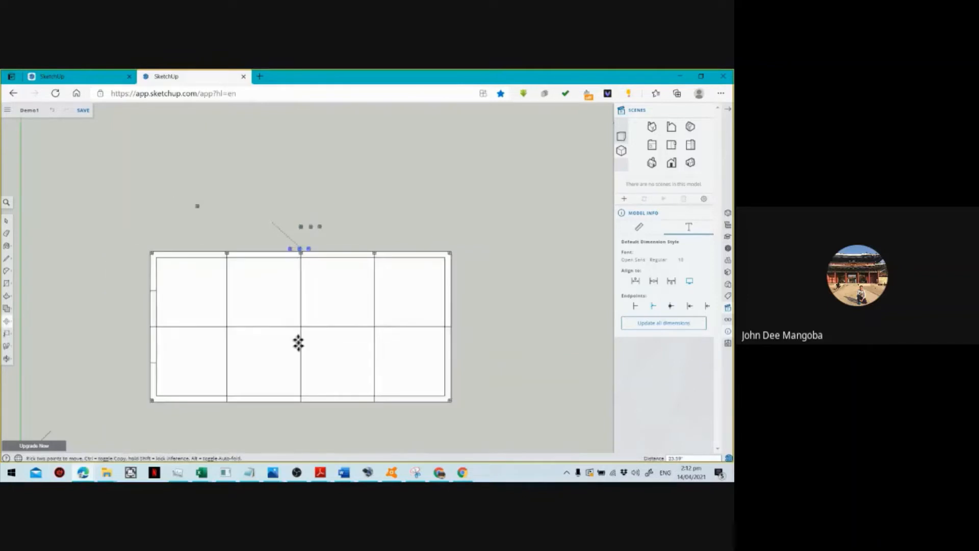
pyautogui.scroll(-2, 298, 346)
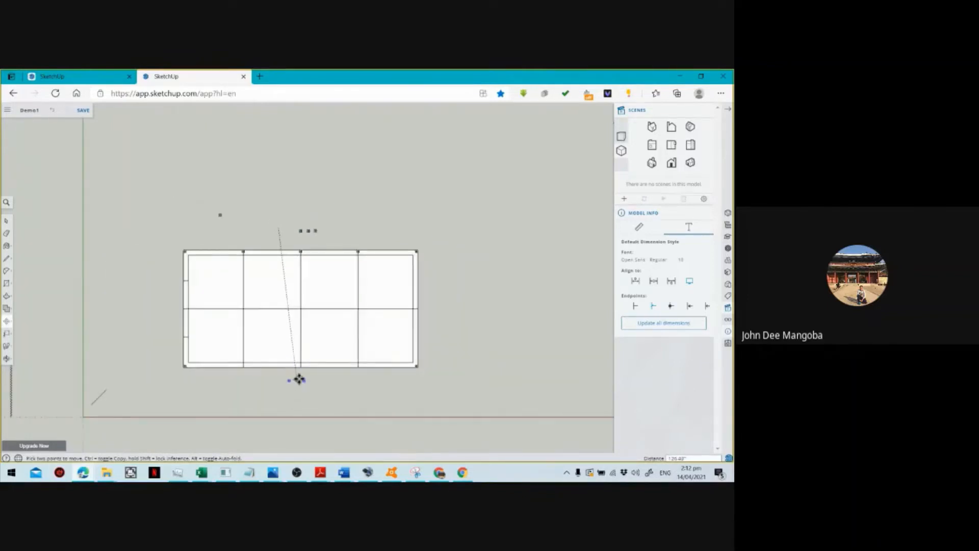
pyautogui.click(300, 379)
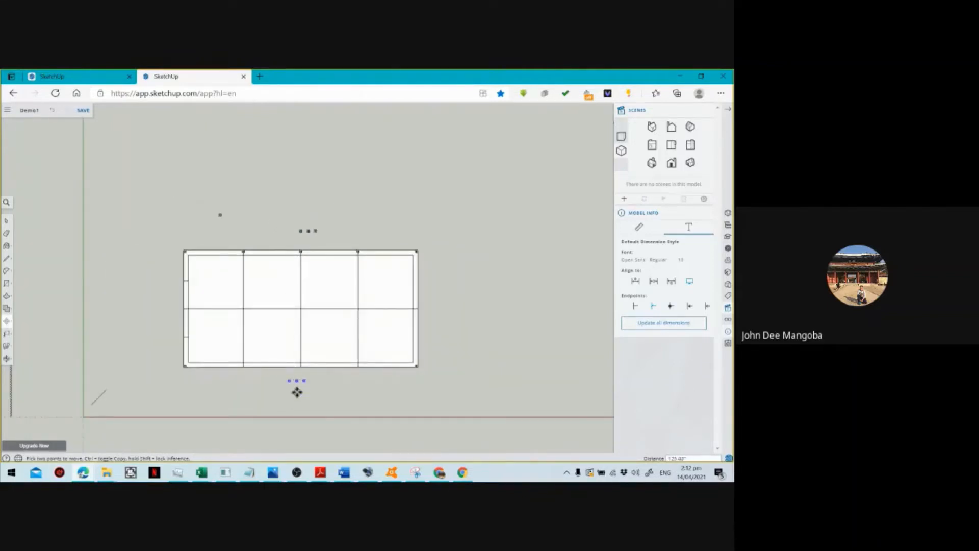
# Move the leftmost post of the row below the slab onto its lower edge, centred on the left vertical division line.
pyautogui.scroll(3, 297, 392)
pyautogui.press('space')
pyautogui.moveTo(281, 355); pyautogui.dragTo(306, 380)
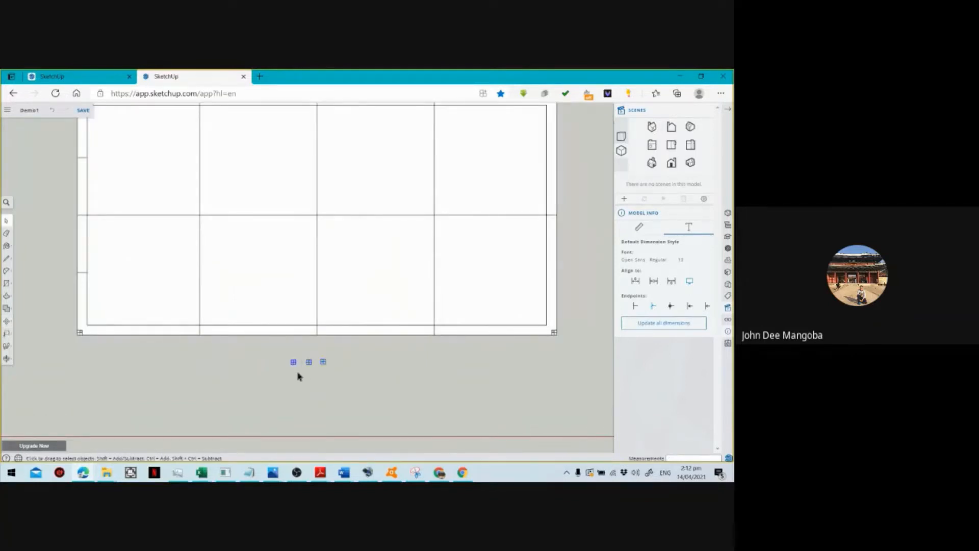
pyautogui.press('m')
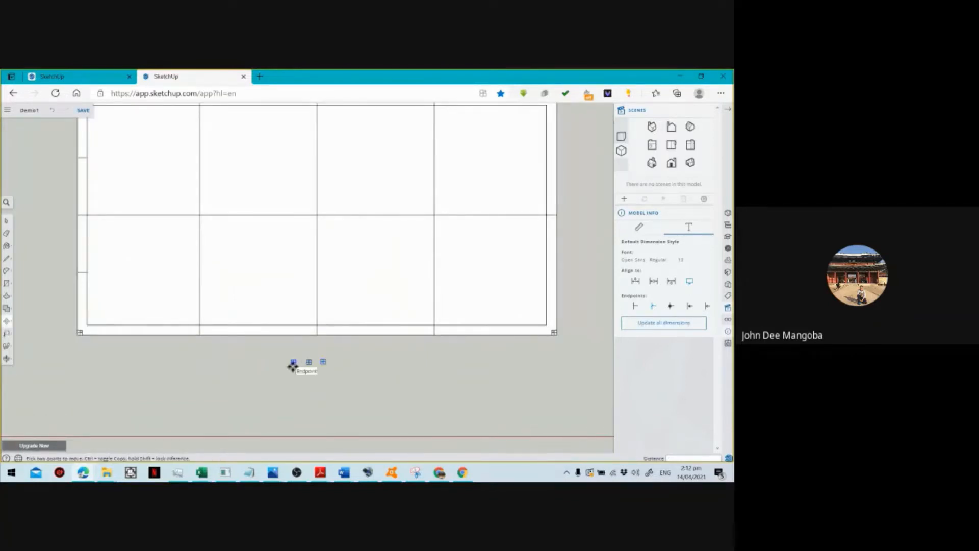
pyautogui.click(199, 332)
# Move the next post of the lower row onto the slab's lower edge, centred on the middle vertical division line.
pyautogui.press('space')
pyautogui.moveTo(301, 355); pyautogui.dragTo(318, 381)
pyautogui.press('m')
pyautogui.scroll(2, 306, 366)
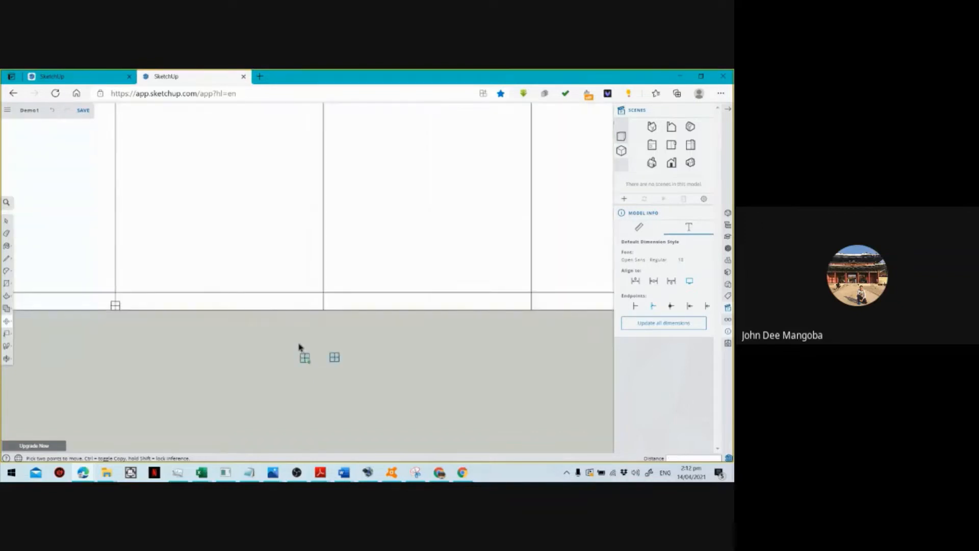
pyautogui.press('space')
pyautogui.moveTo(294, 346); pyautogui.dragTo(328, 388)
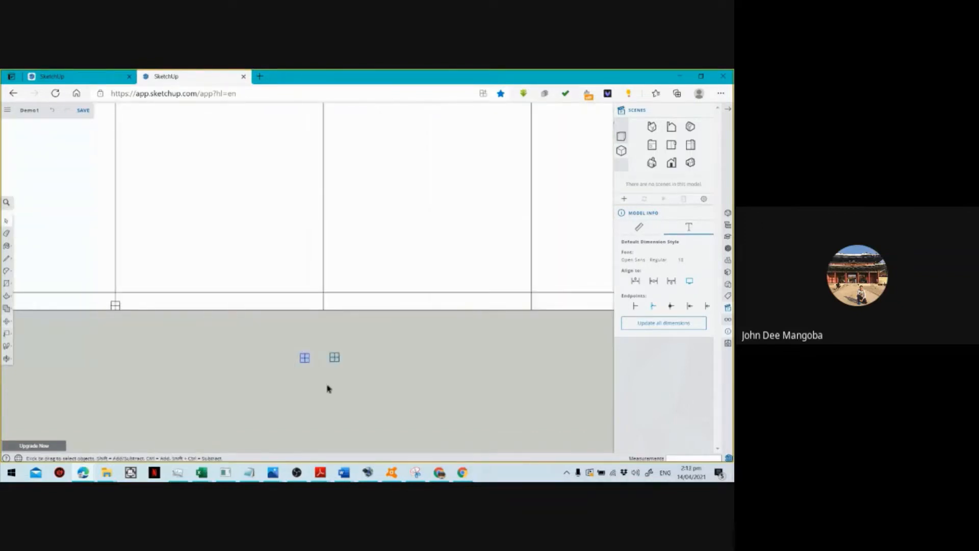
pyautogui.press('m')
pyautogui.click(305, 362)
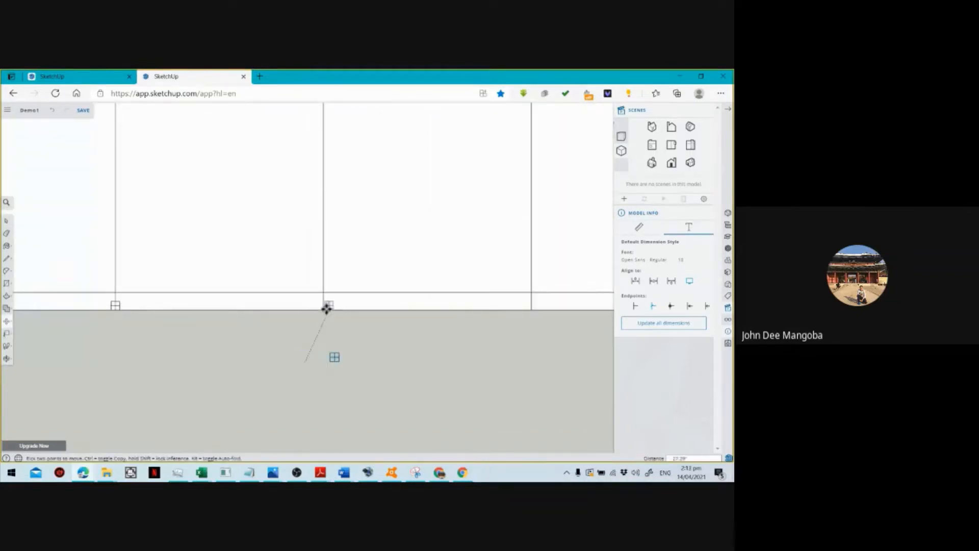
pyautogui.click(327, 308)
# Move the last post of the lower row onto the slab's lower edge, centred on the right vertical division line.
pyautogui.press('space')
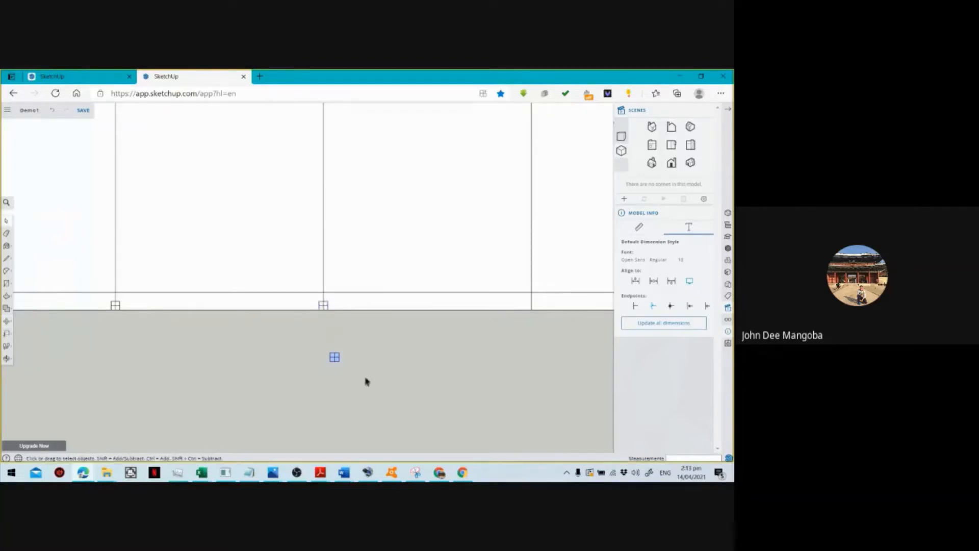
pyautogui.press('m')
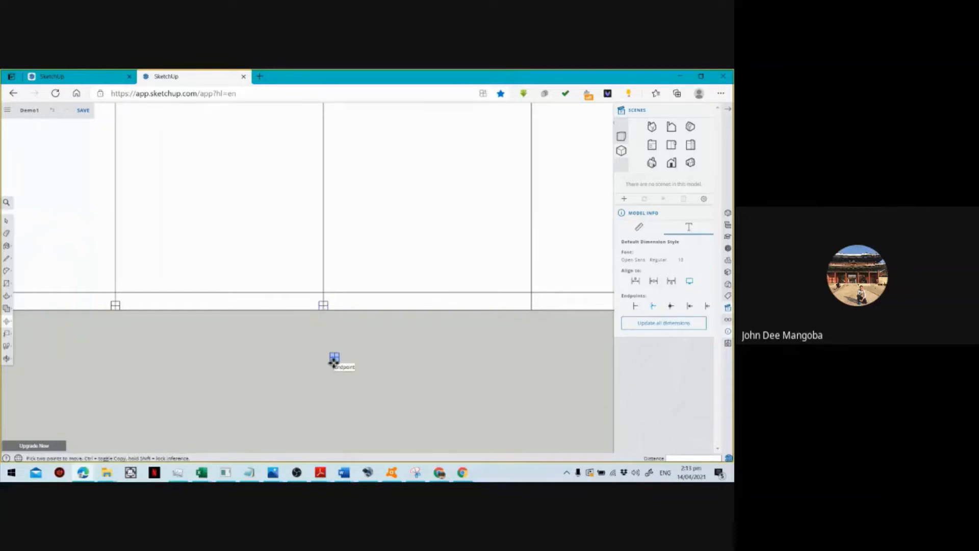
pyautogui.click(334, 361)
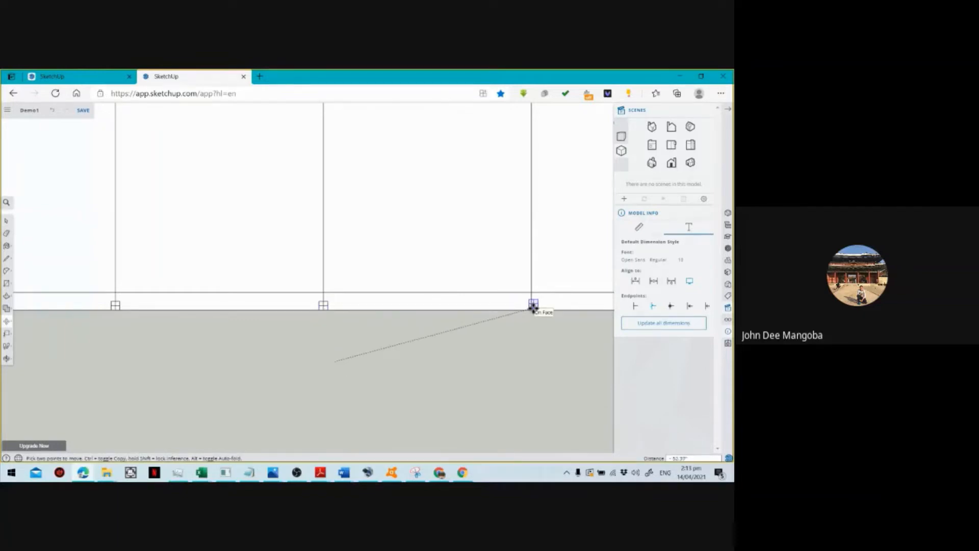
pyautogui.click(532, 305)
pyautogui.scroll(-1, 310, 375)
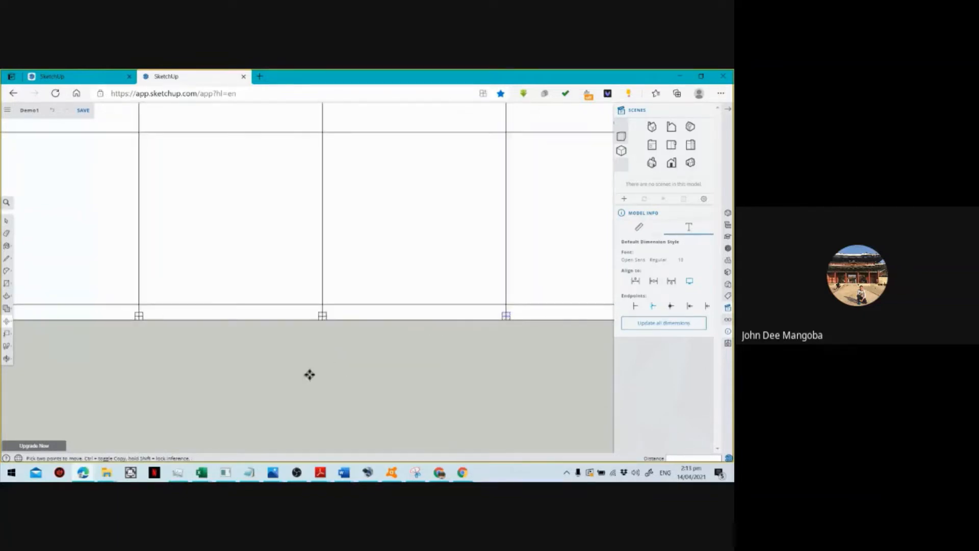
pyautogui.scroll(-4, 332, 365)
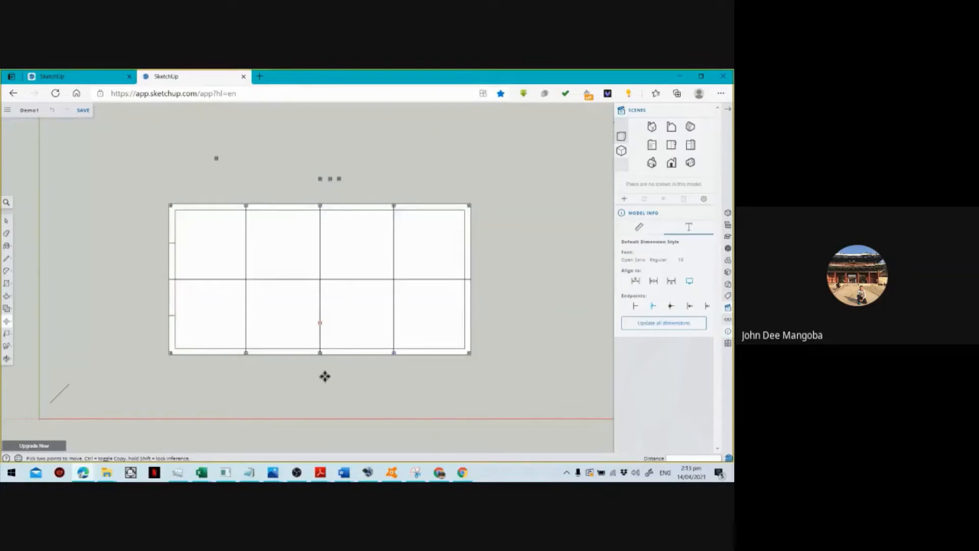
# Move the leftmost post of the remaining row above the slab onto its right edge, centred on the horizontal division line.
pyautogui.press('space')
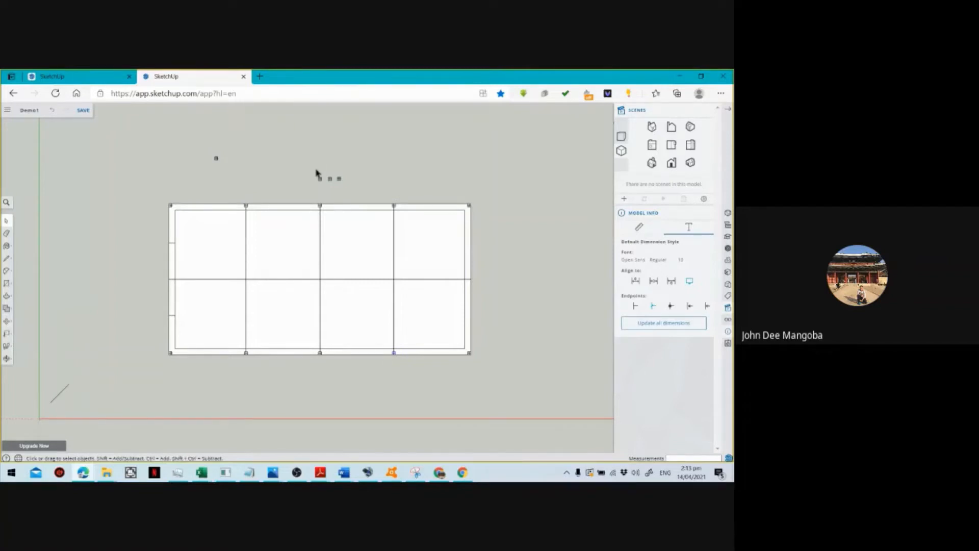
pyautogui.moveTo(312, 171); pyautogui.dragTo(324, 187)
pyautogui.press('m')
pyautogui.scroll(2, 319, 181)
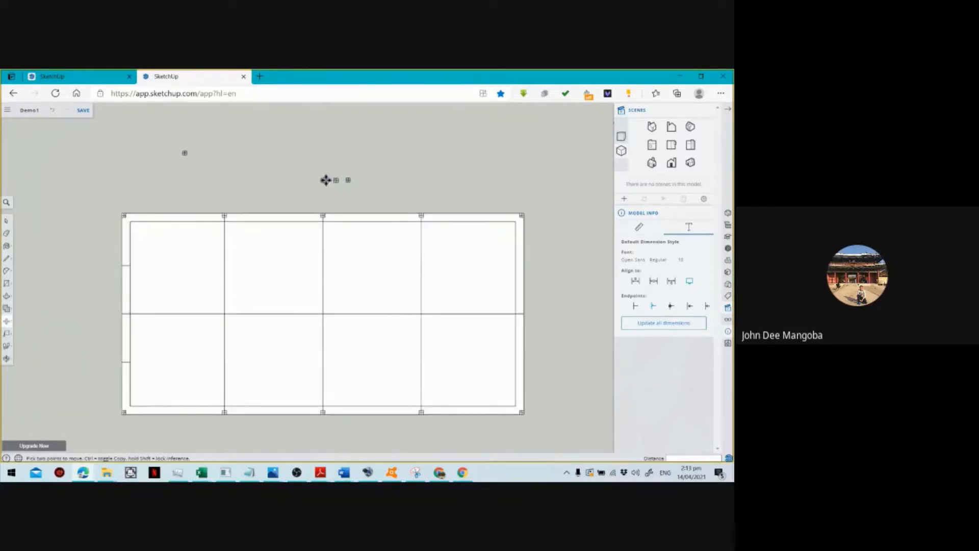
pyautogui.click(325, 180)
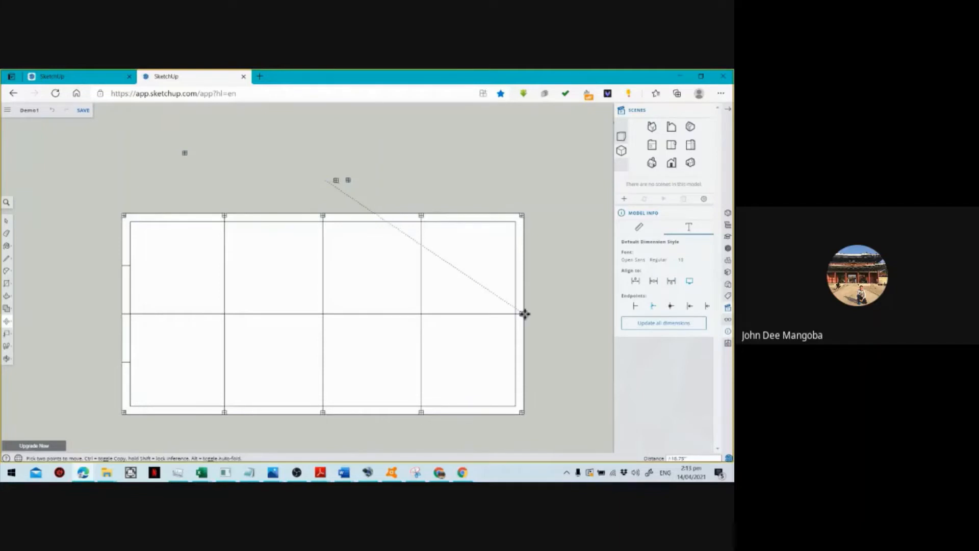
pyautogui.press('Escape')
# Move the next post of the row above the slab onto its left edge at the upper short marker line.
pyautogui.press('space')
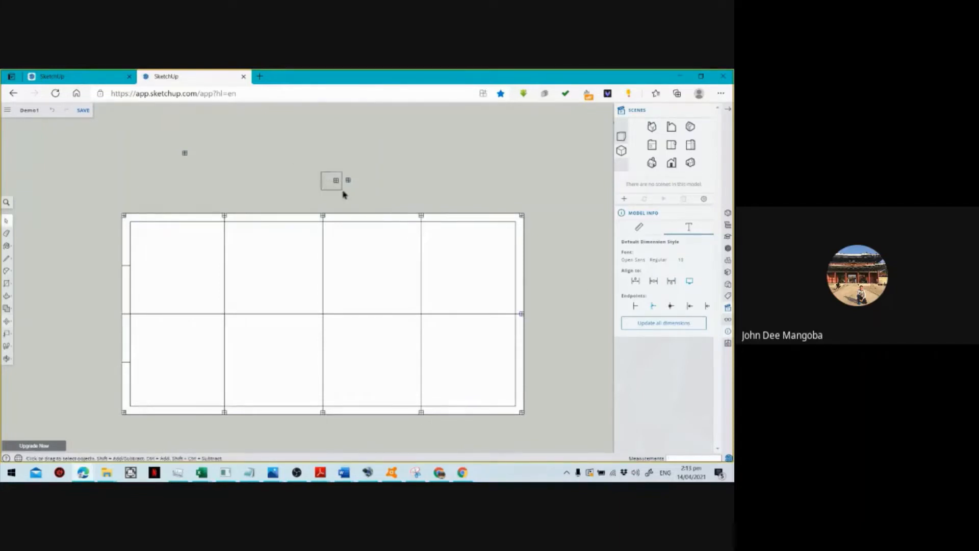
pyautogui.press('m')
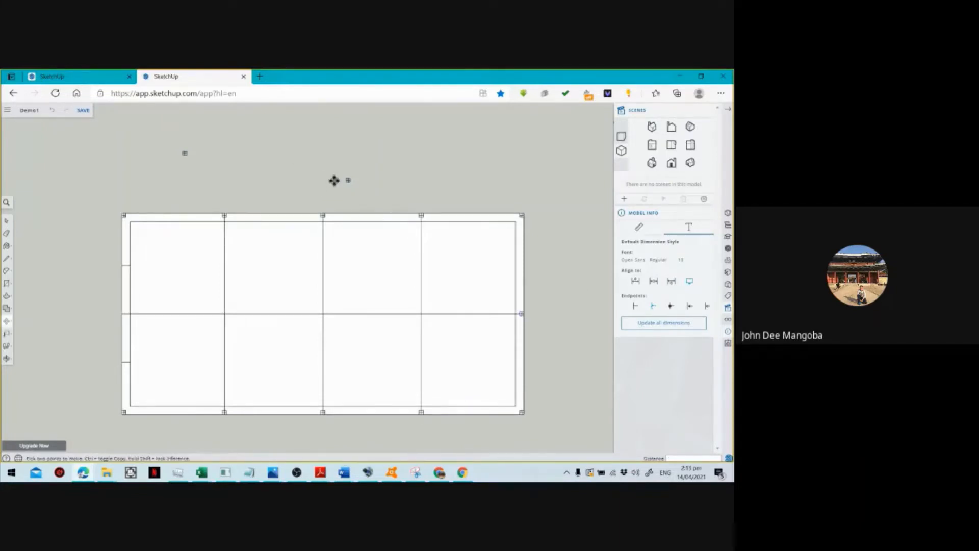
pyautogui.click(334, 180)
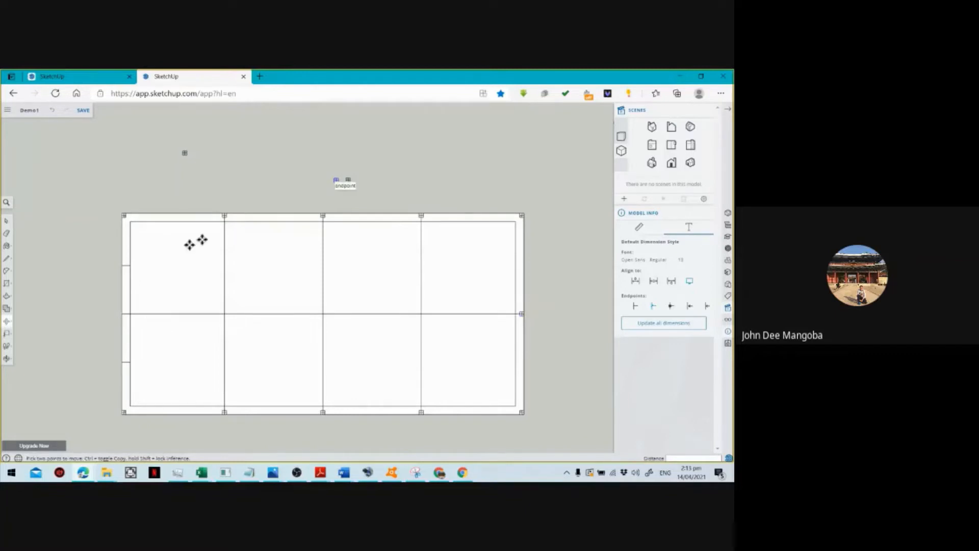
pyautogui.click(124, 266)
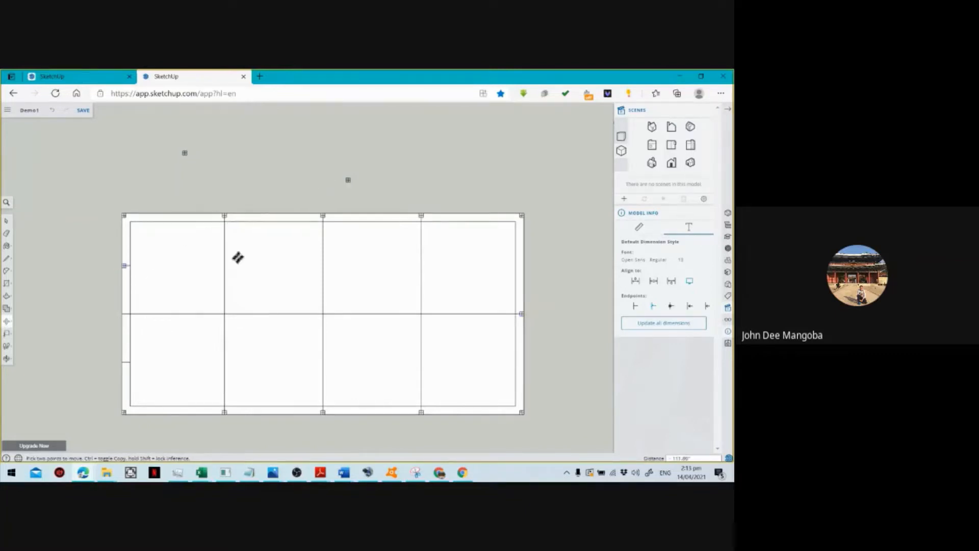
# Move the last post of the row above the slab onto its left edge at the lower short marker line.
pyautogui.press('space')
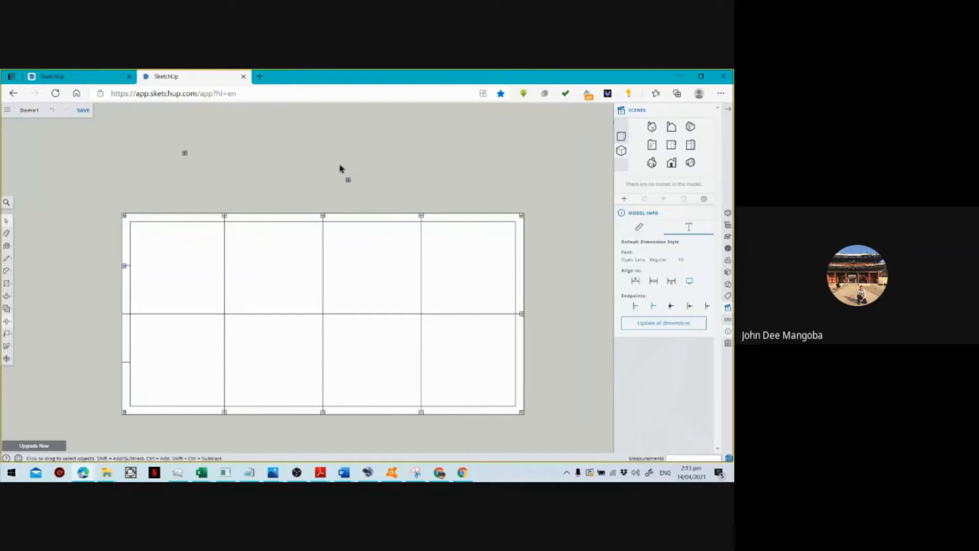
pyautogui.moveTo(332, 168); pyautogui.dragTo(372, 205)
pyautogui.press('m')
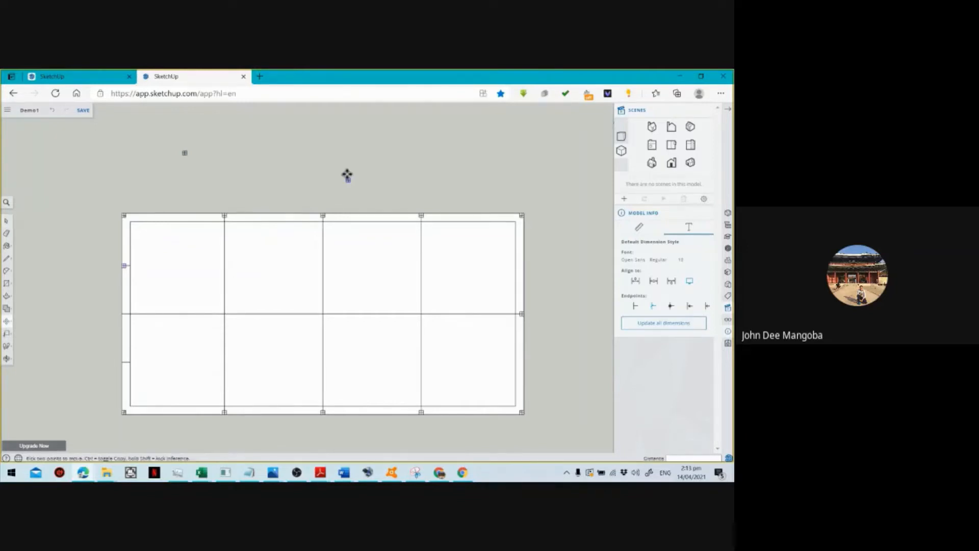
pyautogui.scroll(3, 347, 175)
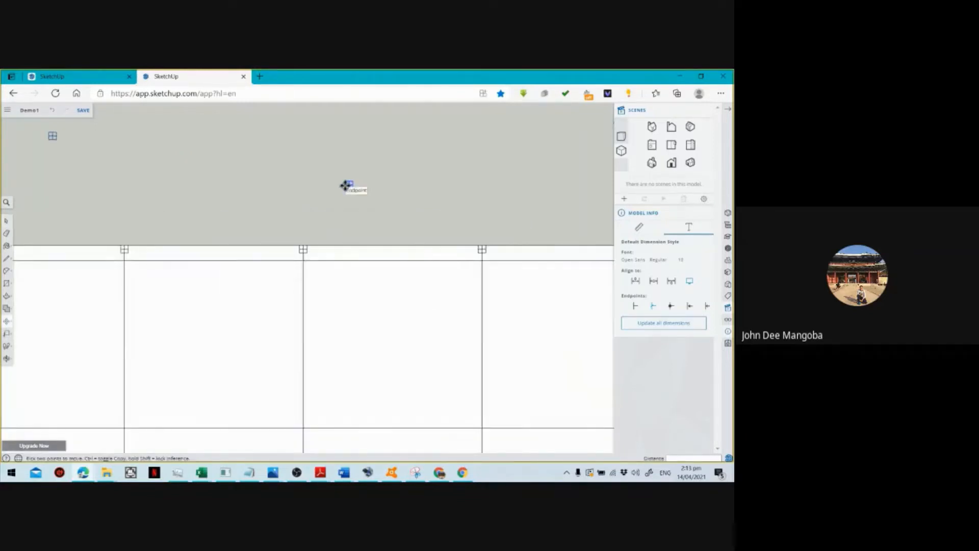
pyautogui.click(346, 186)
pyautogui.scroll(-3, 385, 228)
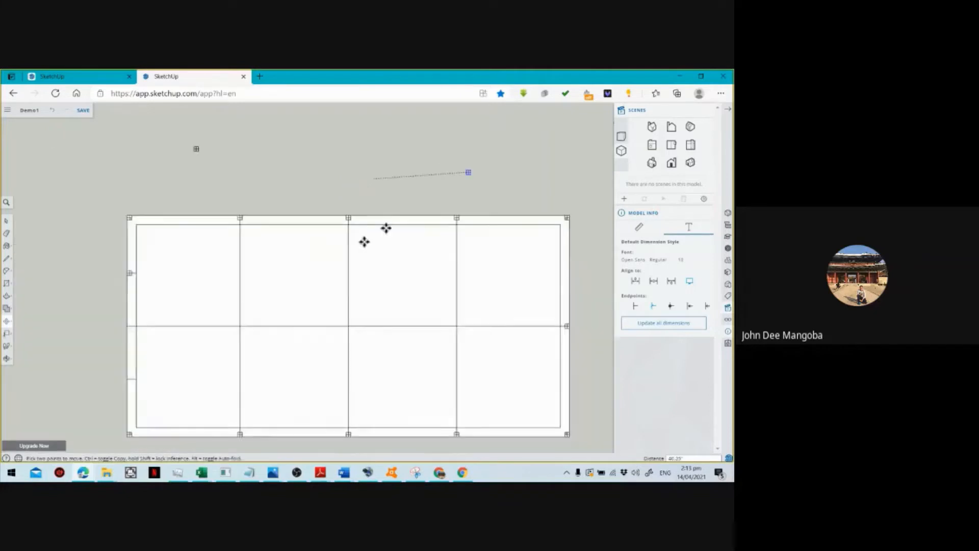
pyautogui.click(167, 353)
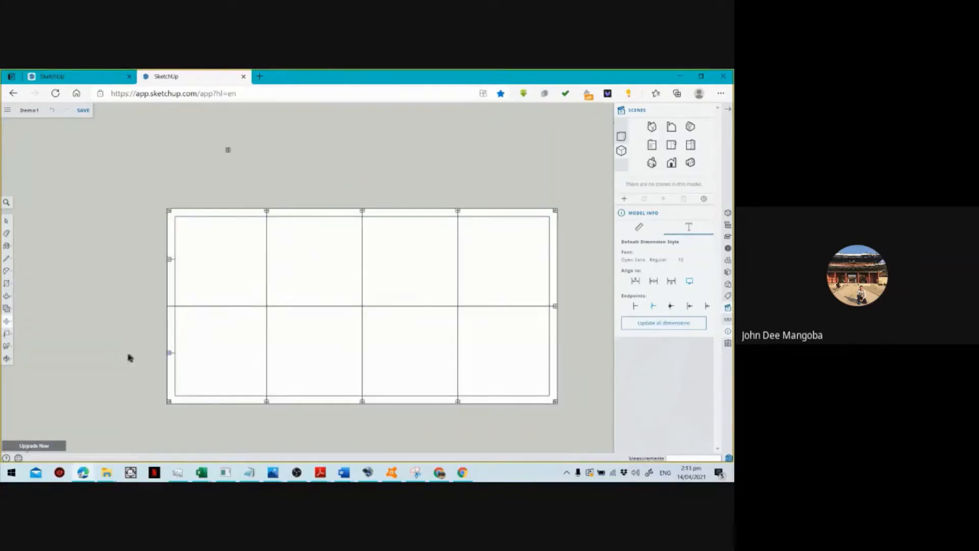
# Delete the eight white floor faces enclosed by the slab's inner border and division lines.
pyautogui.press('space')
pyautogui.click(289, 309)
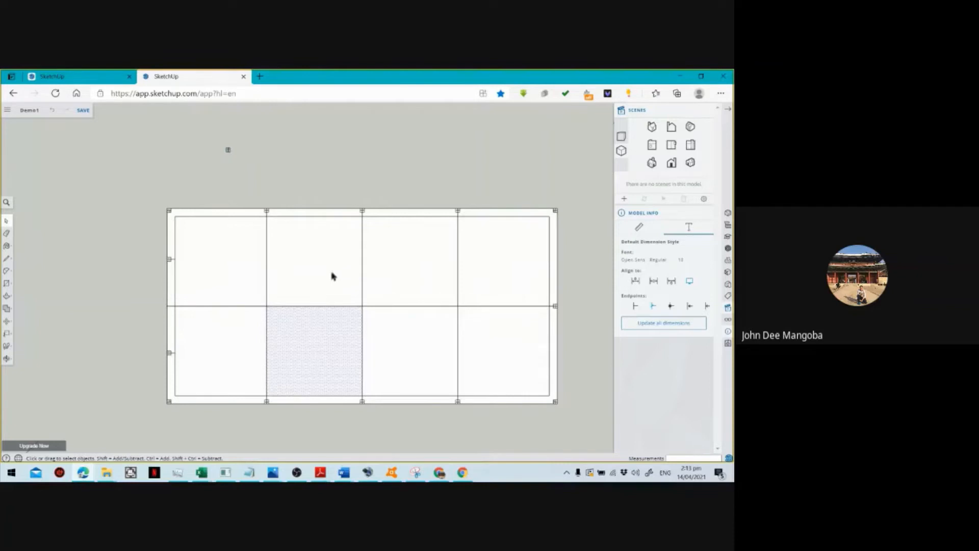
pyautogui.press('Delete')
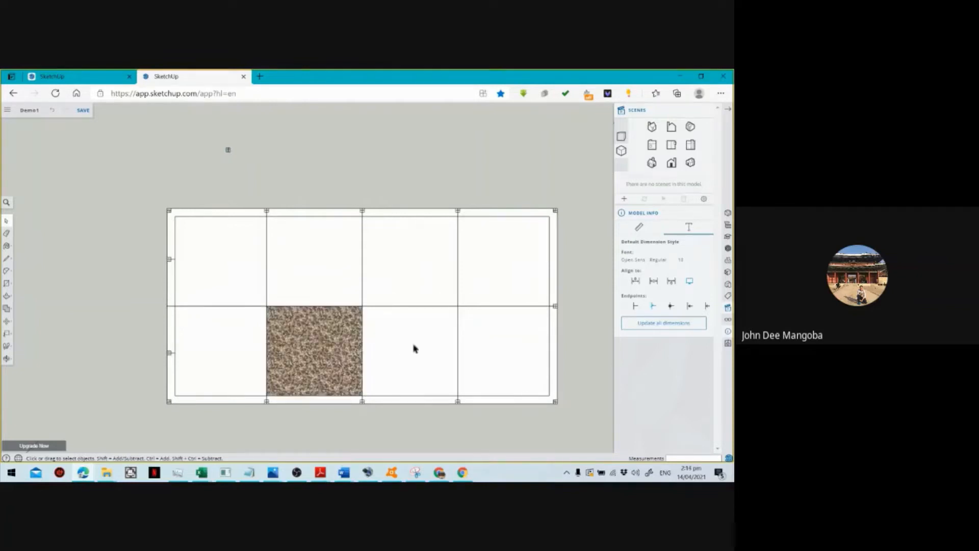
pyautogui.click(414, 349)
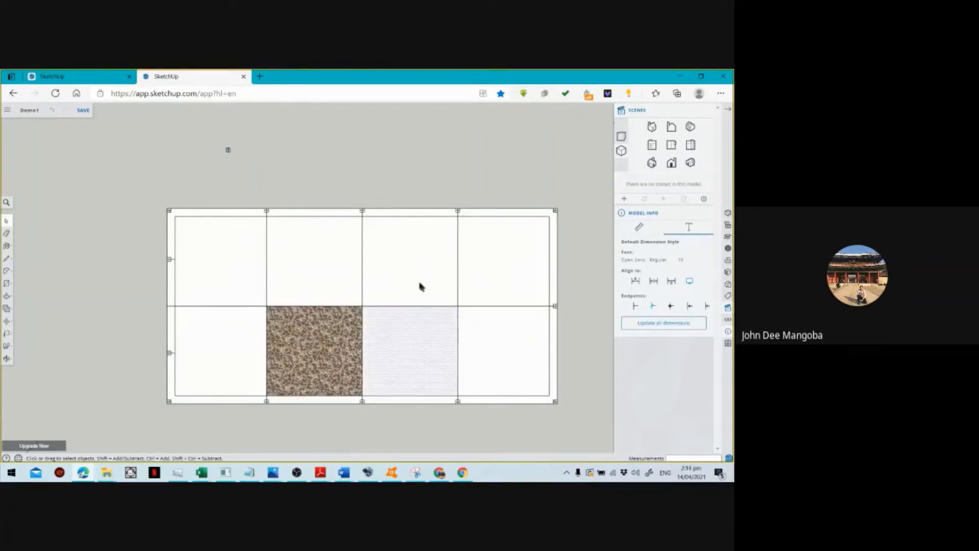
pyautogui.press('Delete')
pyautogui.click(419, 283)
pyautogui.press('Delete')
pyautogui.click(503, 261)
pyautogui.press('Delete')
pyautogui.click(315, 284)
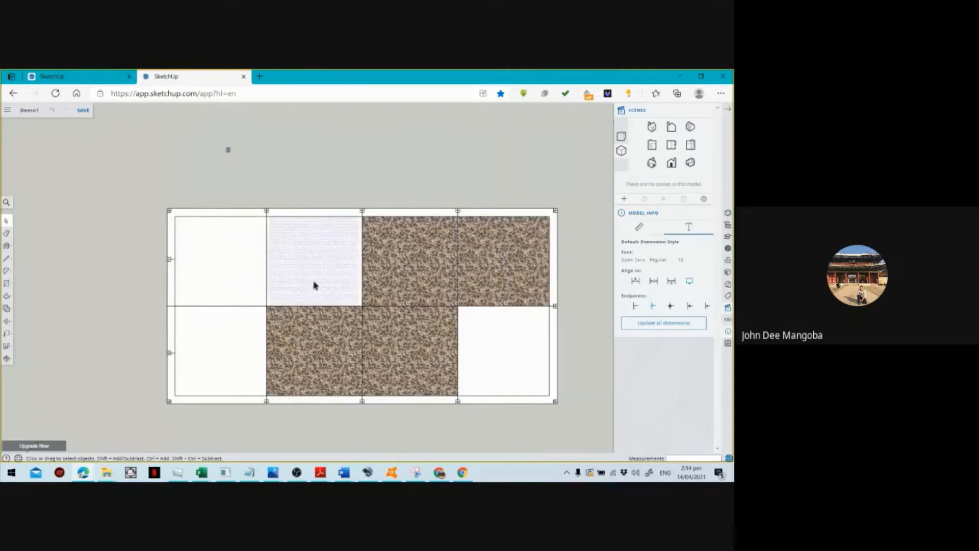
pyautogui.press('Delete')
pyautogui.click(247, 278)
pyautogui.press('Delete')
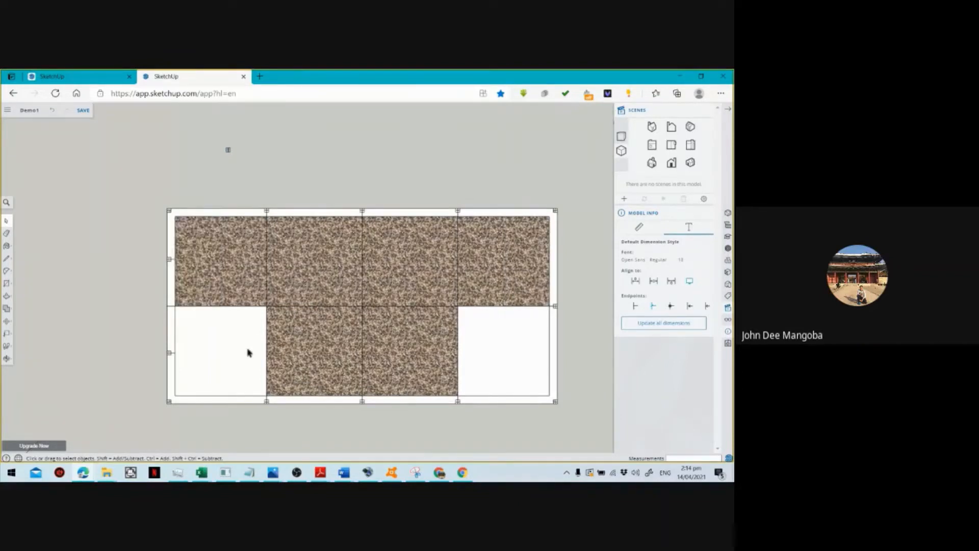
pyautogui.click(248, 350)
pyautogui.press('Delete')
pyautogui.click(504, 338)
pyautogui.press('Delete')
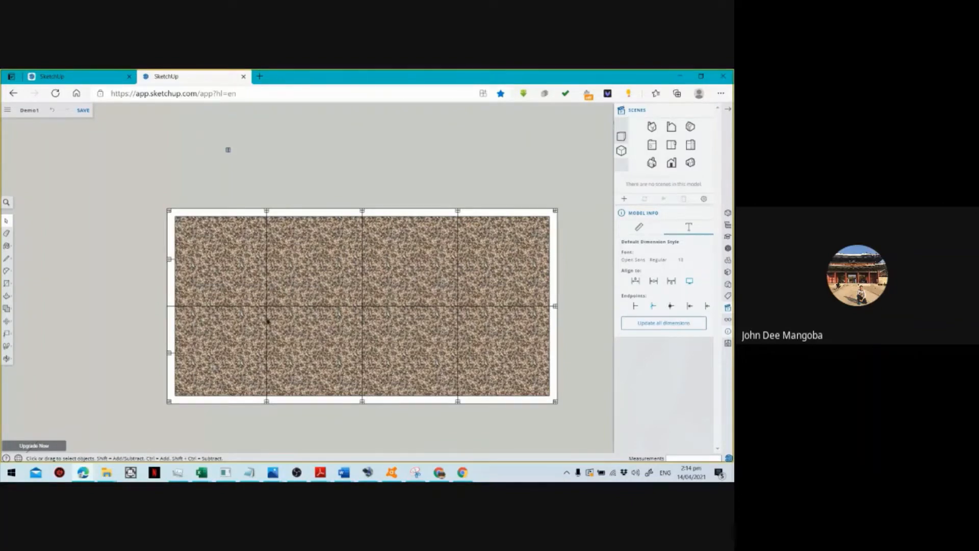
# Delete the lower halves of the three vertical division lines inside the slab's inner border.
pyautogui.scroll(1, 246, 281)
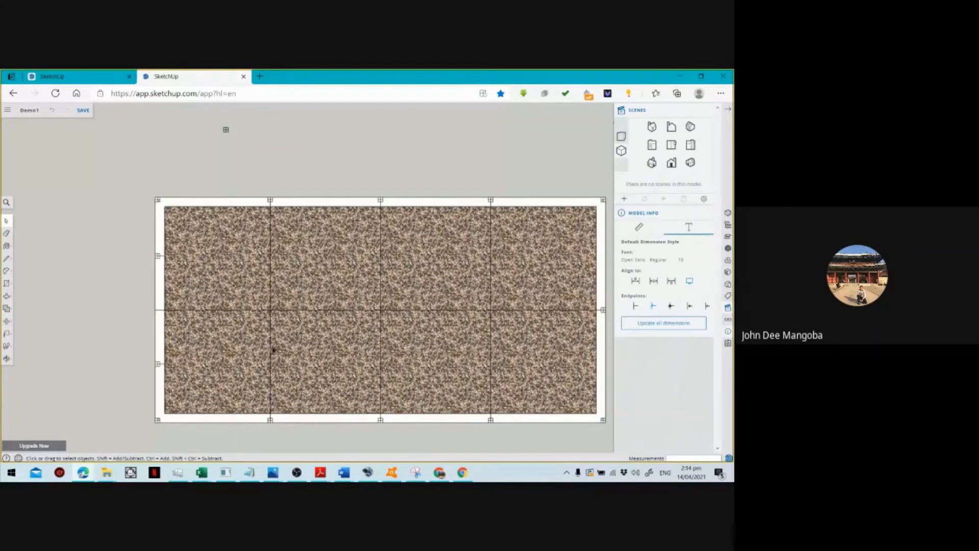
pyautogui.click(272, 349)
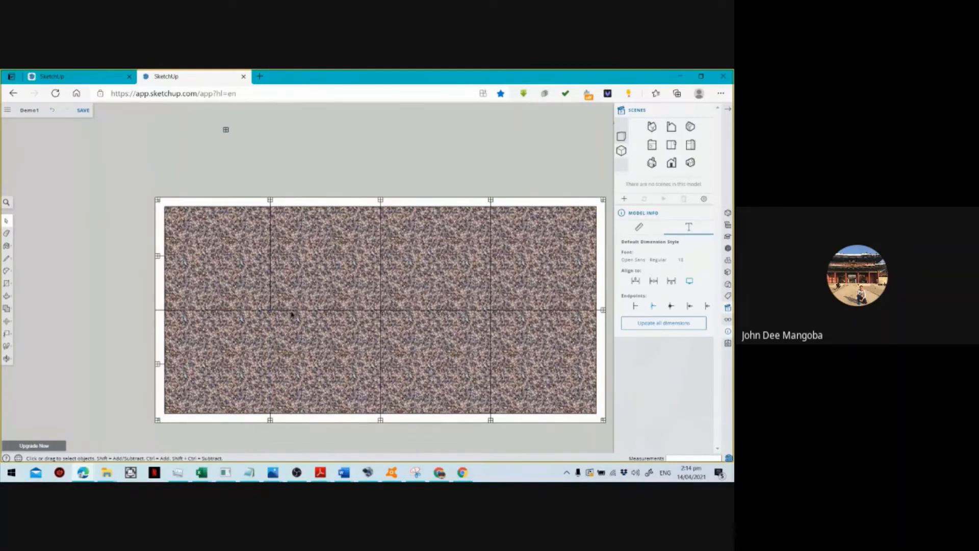
pyautogui.click(382, 349)
pyautogui.press('Delete')
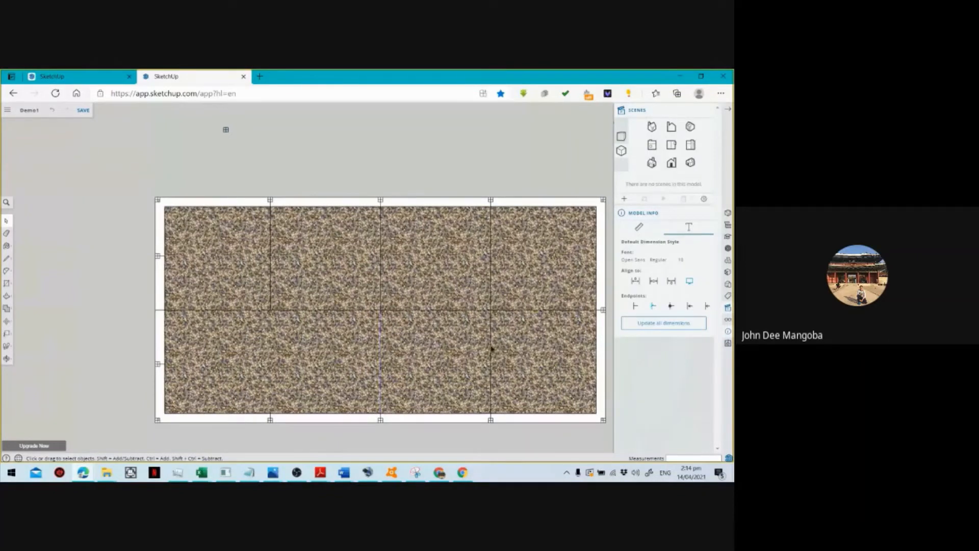
pyautogui.click(491, 349)
pyautogui.press('Delete')
# Delete the upper half of the right-hand vertical division line and the right half of the horizontal division line inside the border.
pyautogui.click(494, 309)
pyautogui.click(492, 308)
pyautogui.press('Delete')
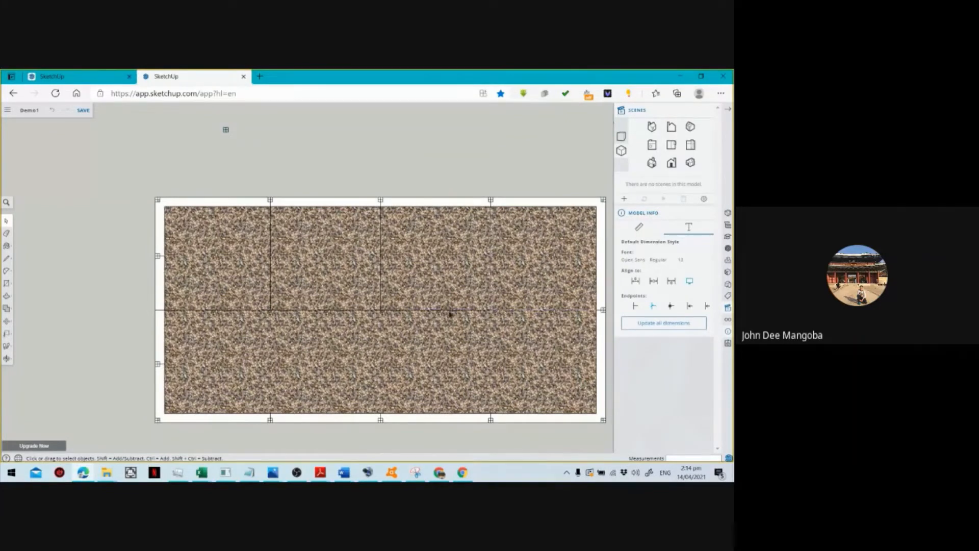
pyautogui.click(382, 295)
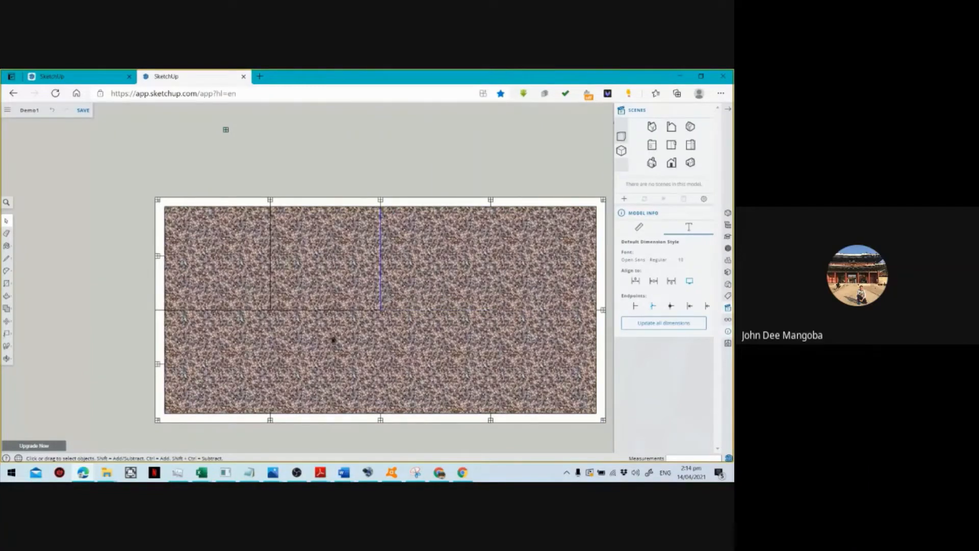
pyautogui.click(332, 310)
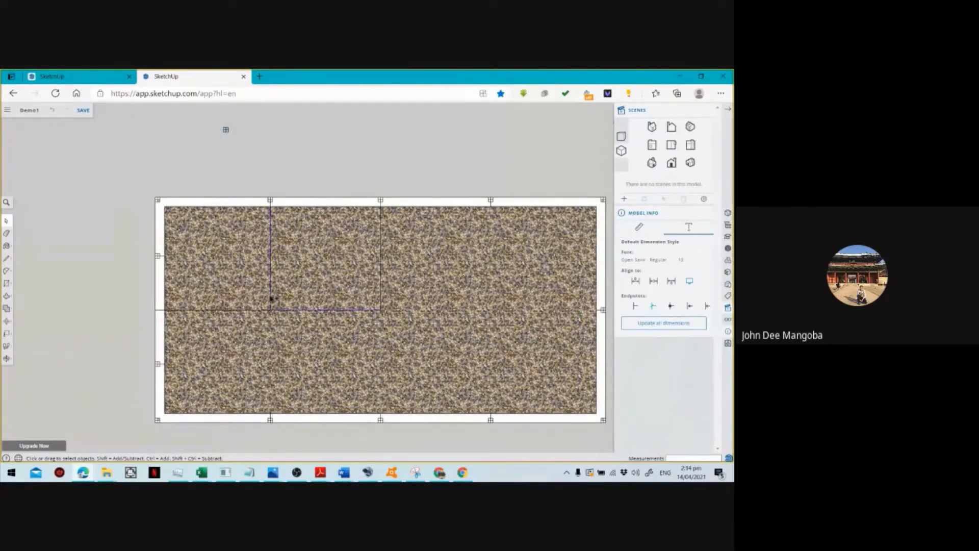
pyautogui.keyDown('shift'); pyautogui.click(261, 313); pyautogui.keyUp('shift')
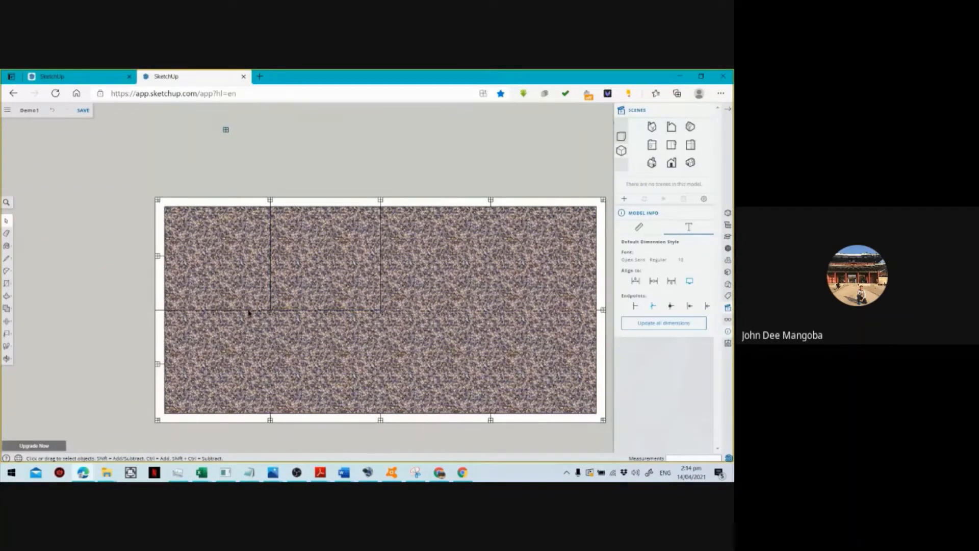
pyautogui.click(250, 311)
pyautogui.keyDown('shift'); pyautogui.click(269, 315); pyautogui.keyUp('shift')
pyautogui.scroll(5, 269, 315)
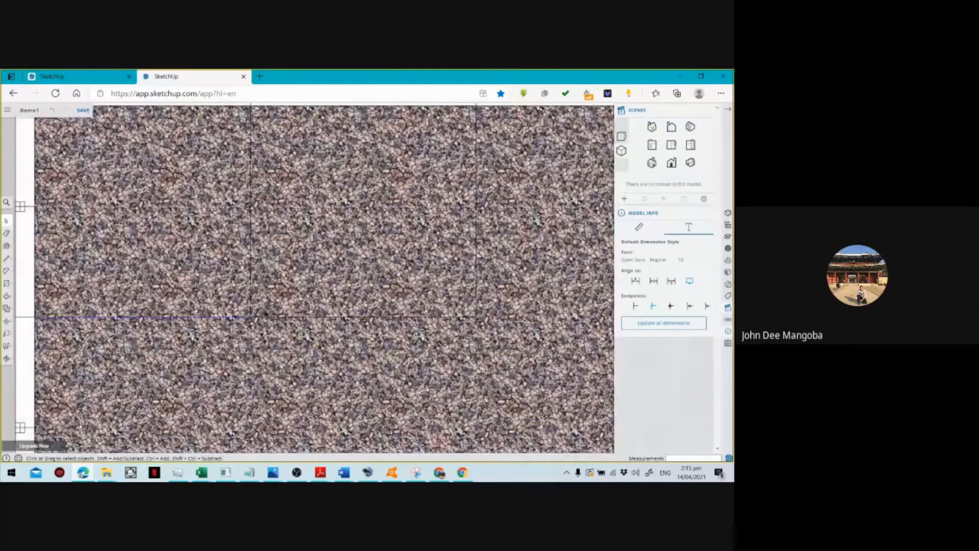
pyautogui.click(260, 316)
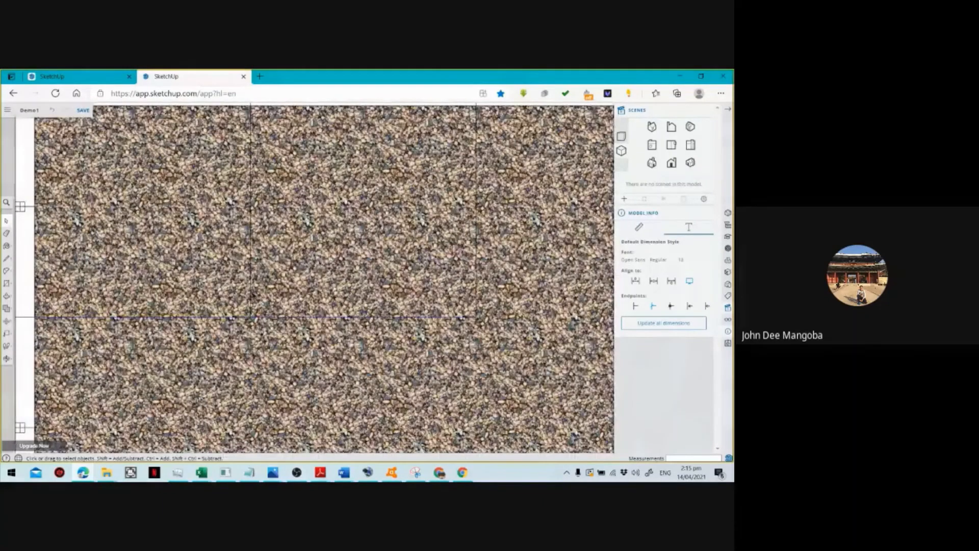
pyautogui.keyDown('shift'); pyautogui.click(251, 294); pyautogui.keyUp('shift')
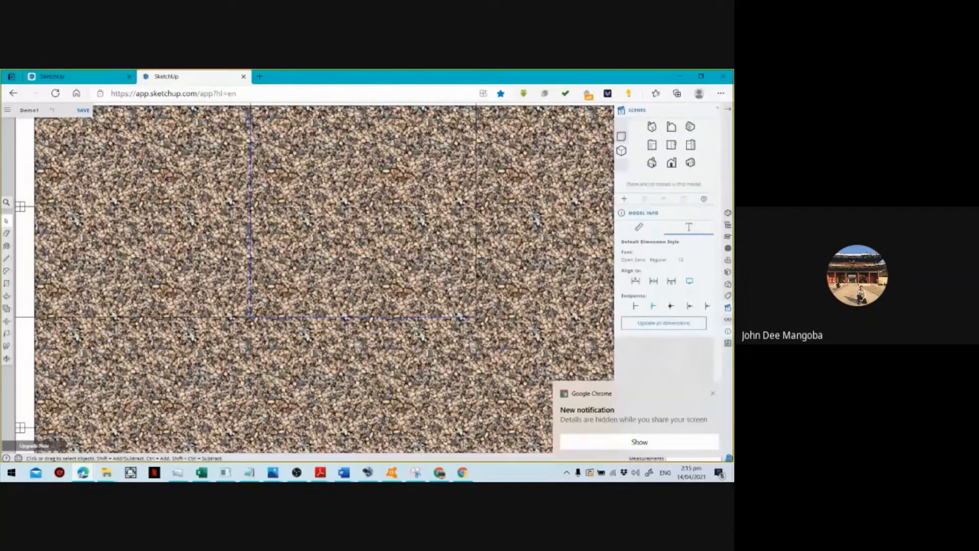
pyautogui.keyDown('shift'); pyautogui.click(476, 277); pyautogui.keyUp('shift')
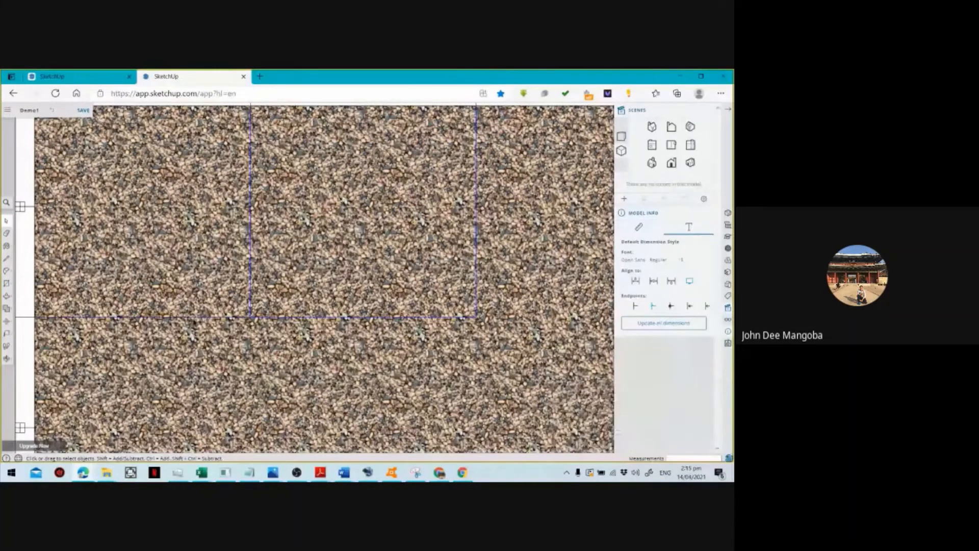
pyautogui.rightClick(250, 319)
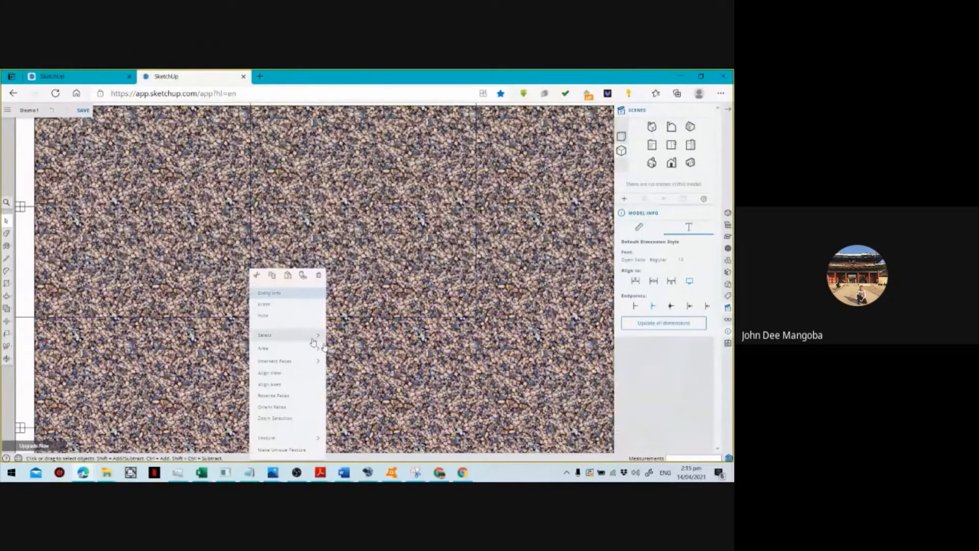
pyautogui.click(407, 245)
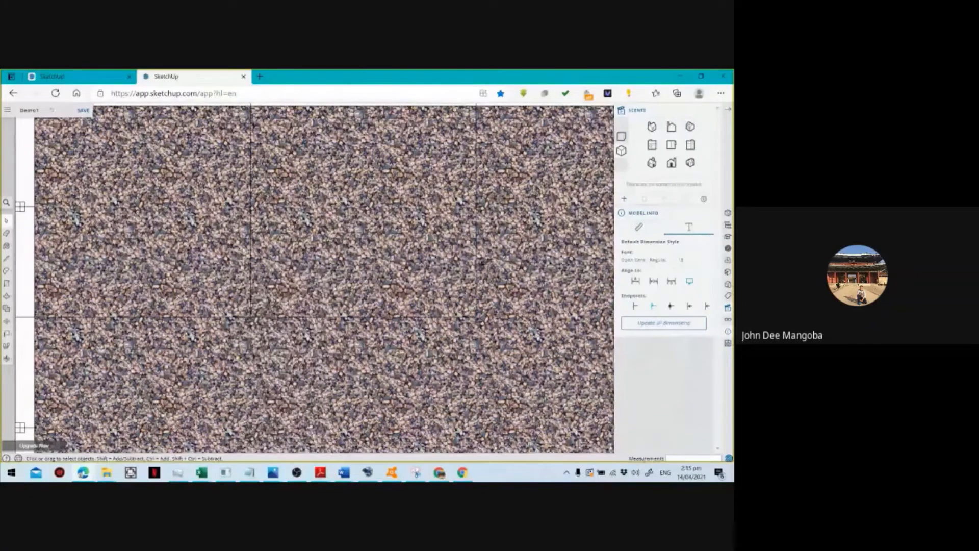
# Delete the remaining upper halves of the middle and left-hand vertical division lines and the remaining horizontal division line inside the border.
pyautogui.click(475, 273)
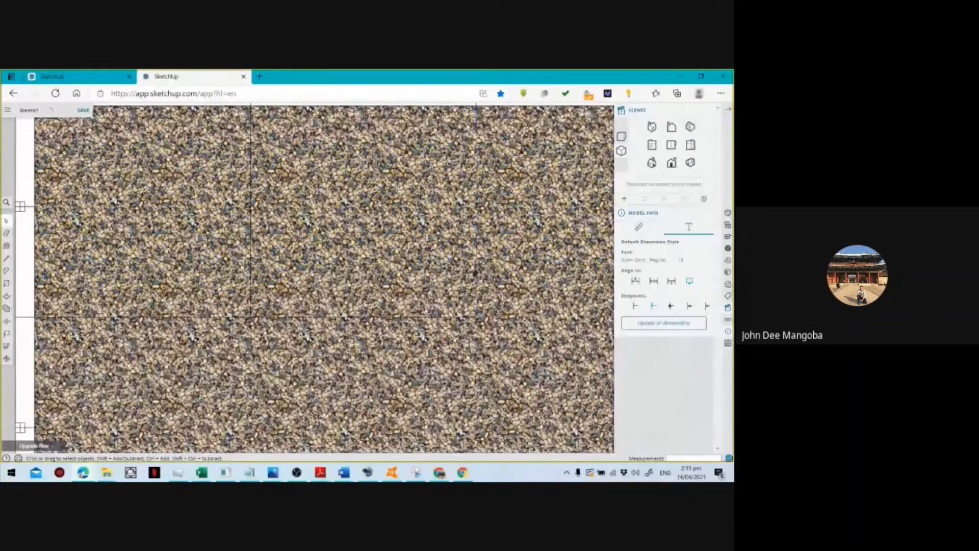
pyautogui.click(451, 318)
pyautogui.press('Delete')
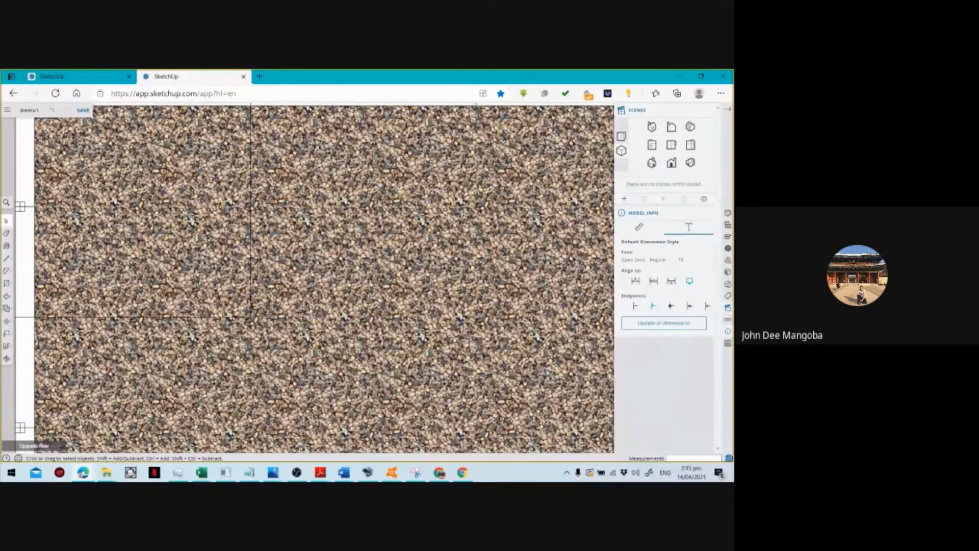
pyautogui.click(252, 309)
pyautogui.press('Delete')
pyautogui.click(247, 319)
pyautogui.scroll(-2, 254, 323)
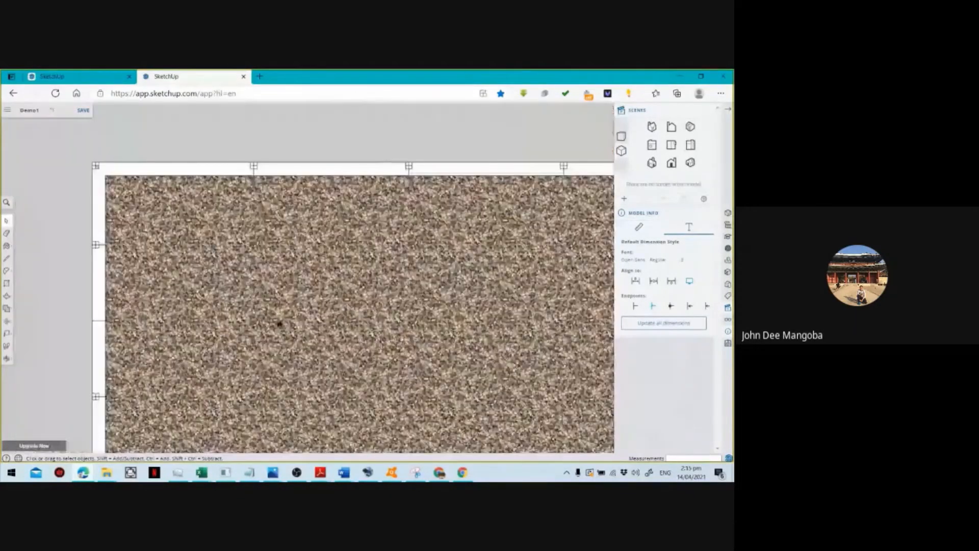
pyautogui.scroll(-2, 280, 323)
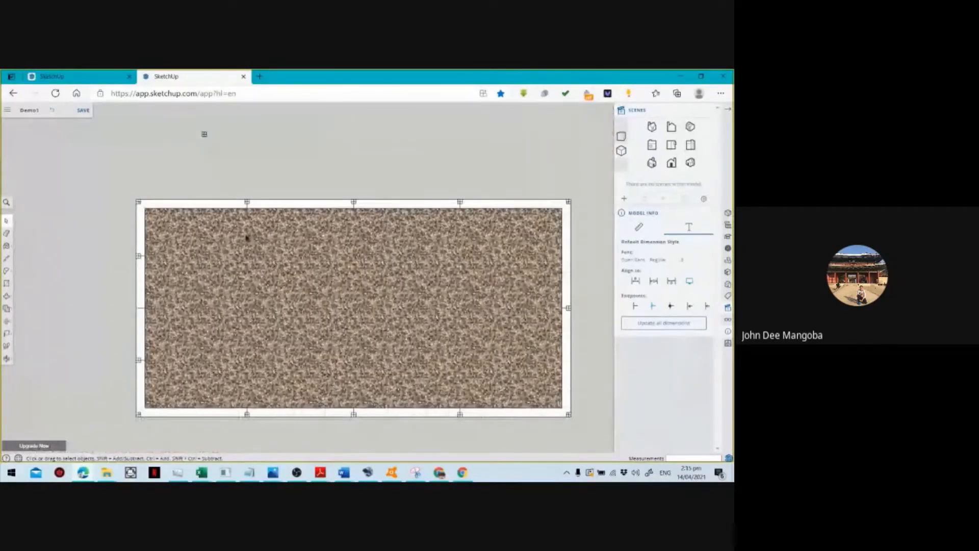
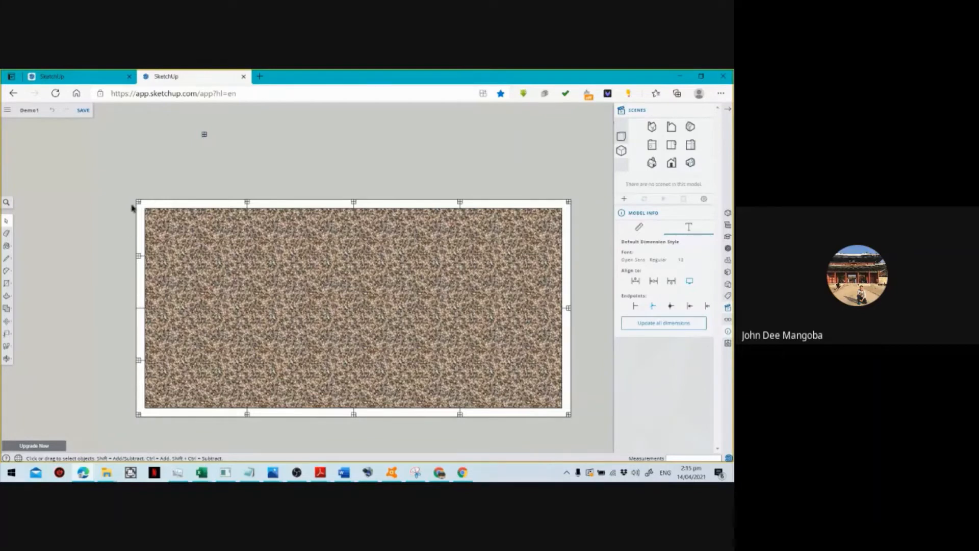
# Examine the post squares at the slab's upper-left corner and along its left edge in plan view.
pyautogui.scroll(2, 137, 202)
pyautogui.scroll(2, 139, 201)
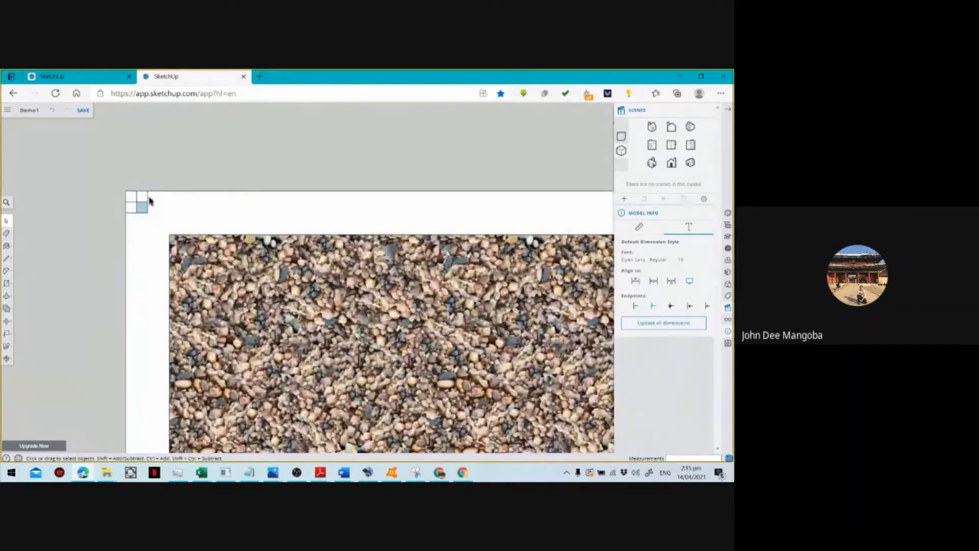
pyautogui.scroll(-2, 158, 194)
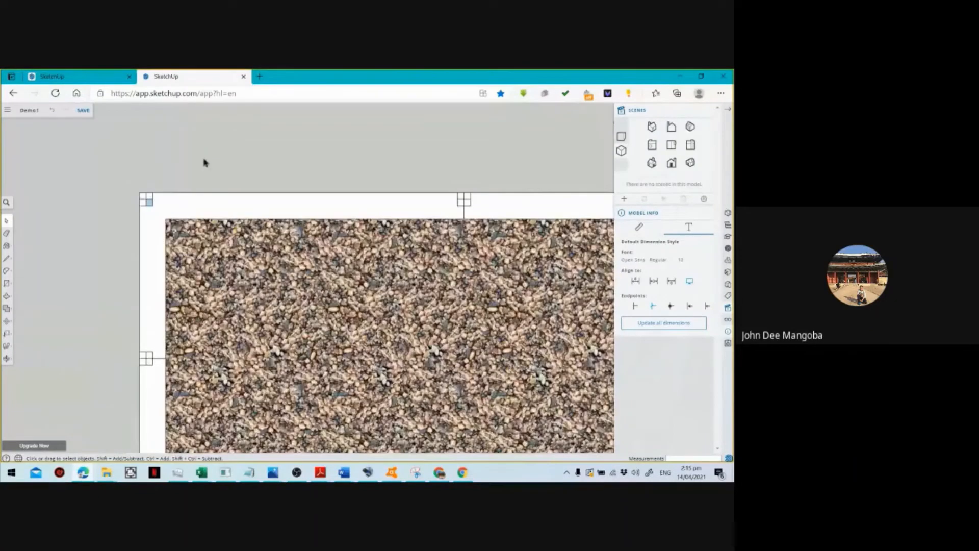
pyautogui.scroll(-1, 191, 186)
pyautogui.scroll(-2, 191, 186)
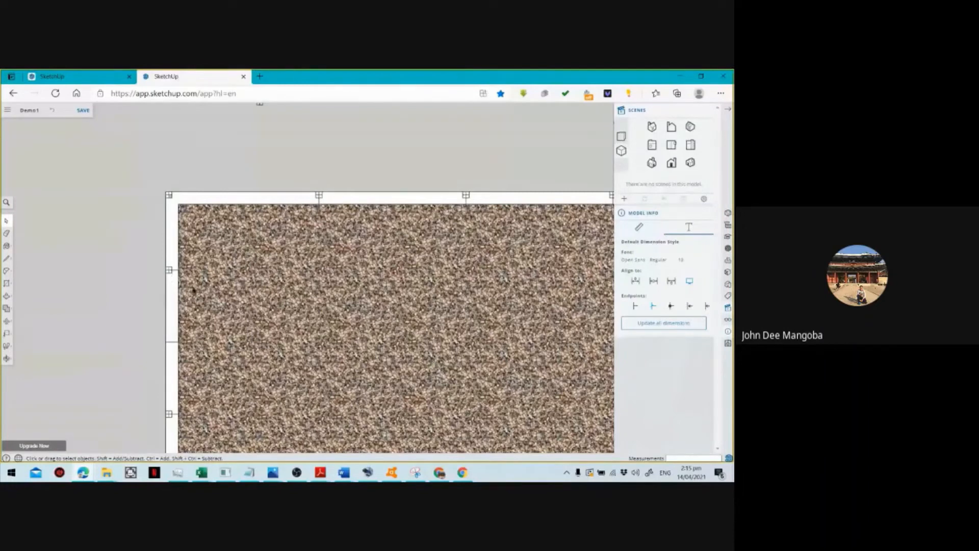
pyautogui.scroll(-2, 202, 255)
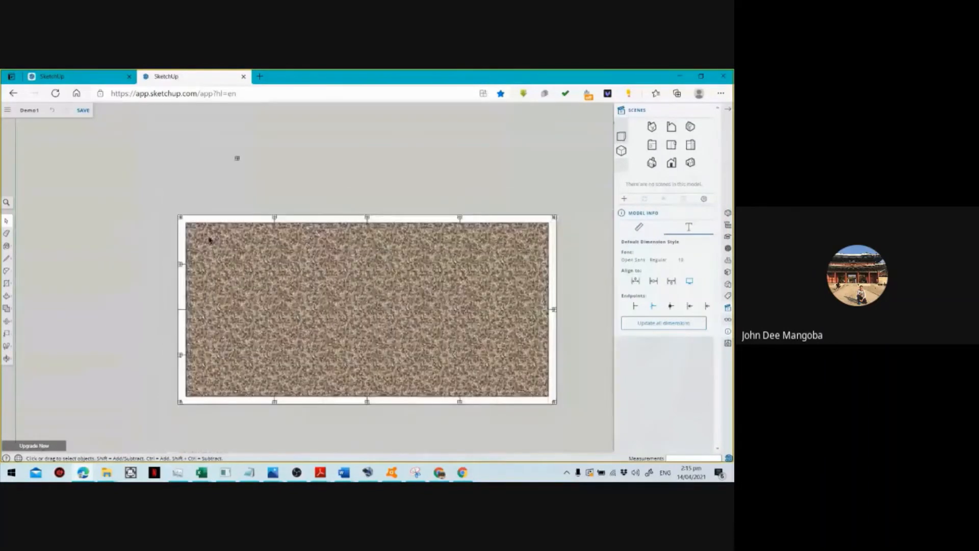
pyautogui.scroll(-1, 249, 262)
pyautogui.scroll(4, 159, 262)
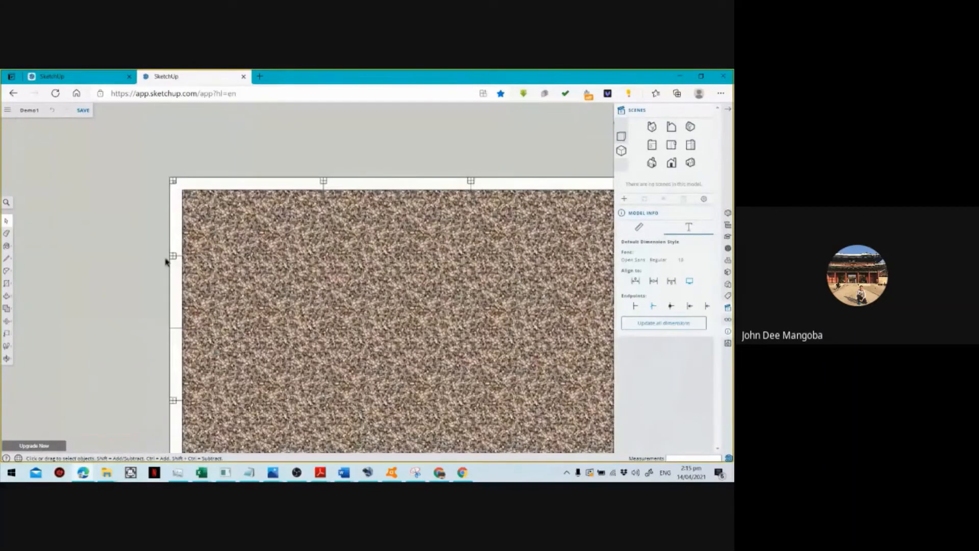
pyautogui.scroll(1, 165, 262)
pyautogui.scroll(1, 183, 258)
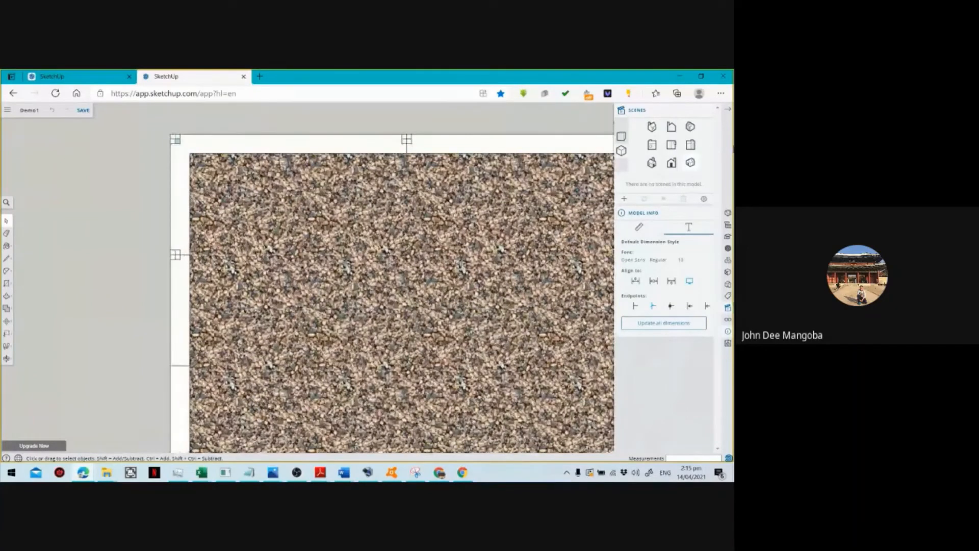
# In the isometric view, delete the cross lines inside the slab's nearest left corner post so it becomes one undivided square.
pyautogui.click(690, 163)
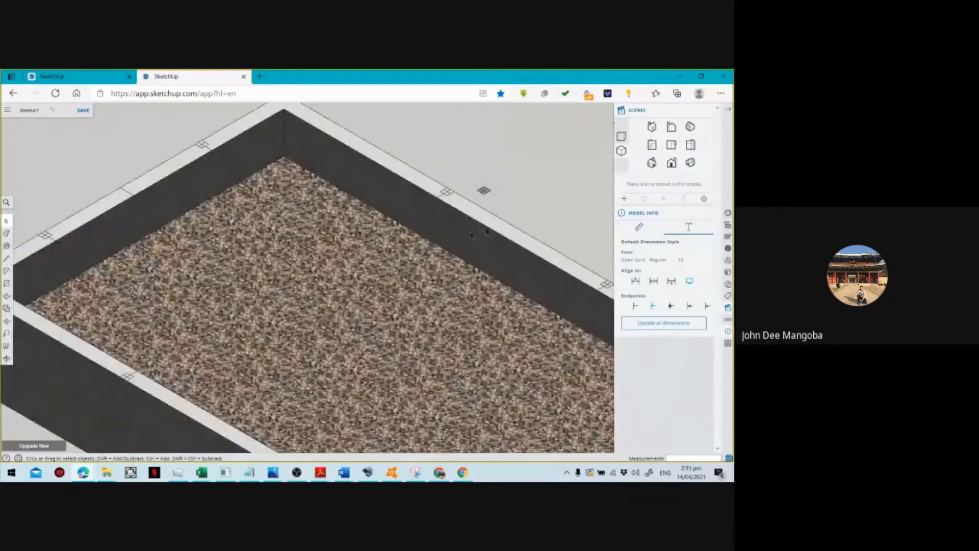
pyautogui.scroll(-2, 268, 244)
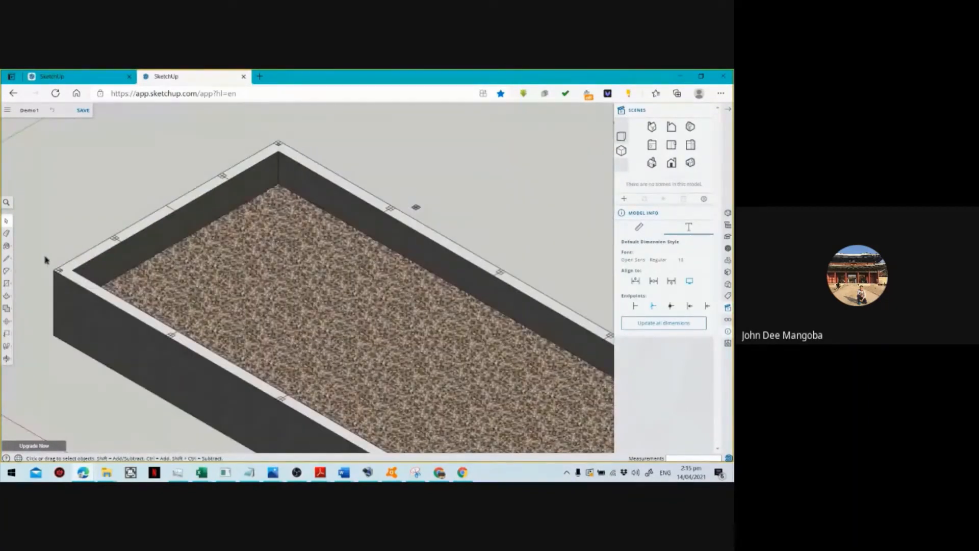
pyautogui.scroll(3, 44, 260)
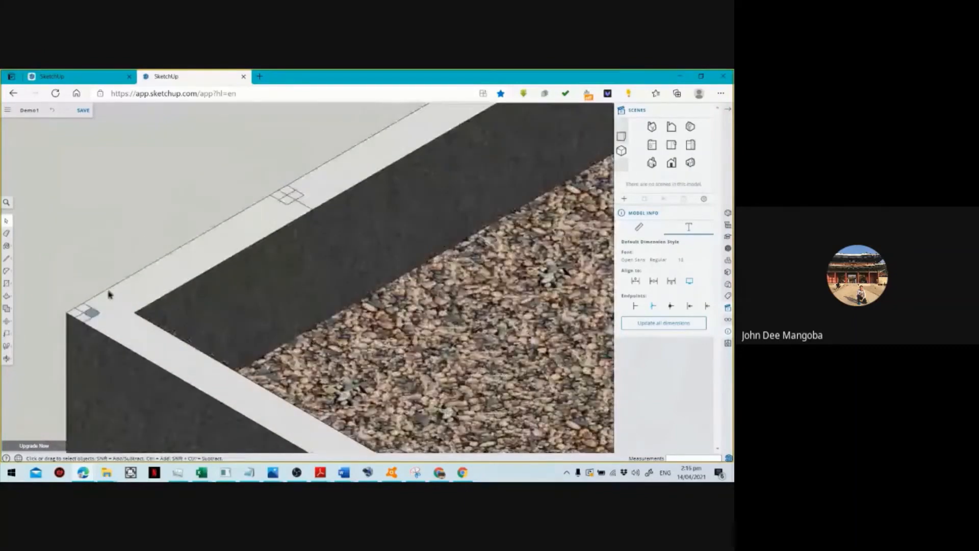
pyautogui.scroll(3, 92, 316)
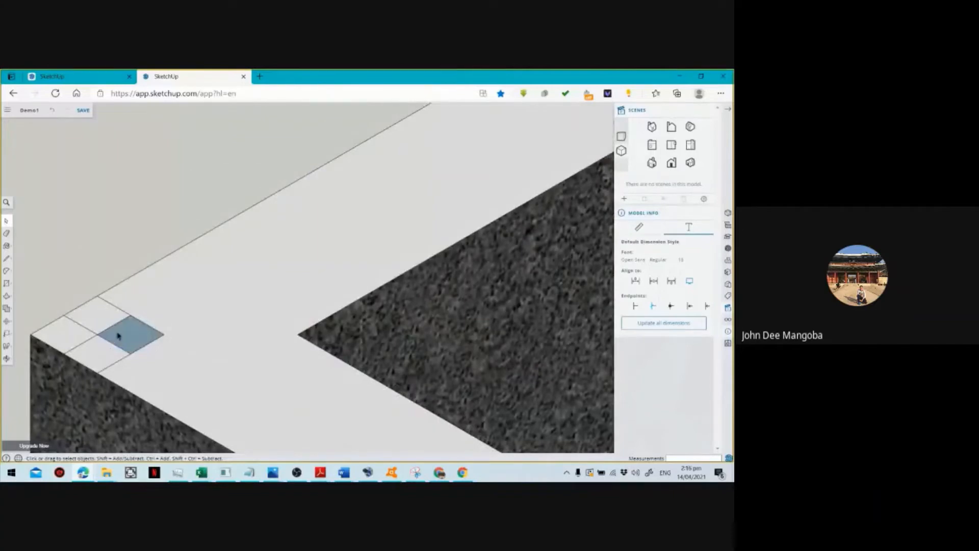
pyautogui.click(98, 333)
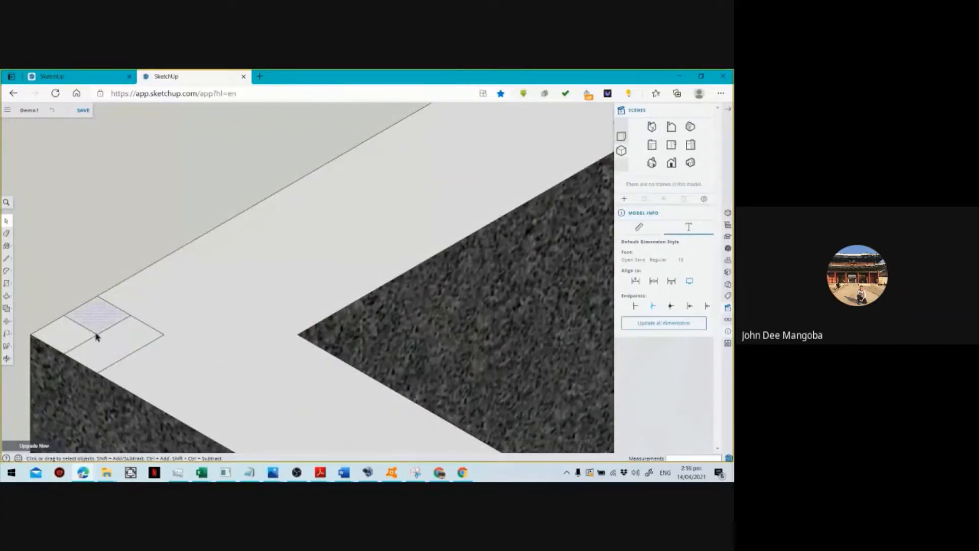
pyautogui.click(91, 331)
pyautogui.press('Delete')
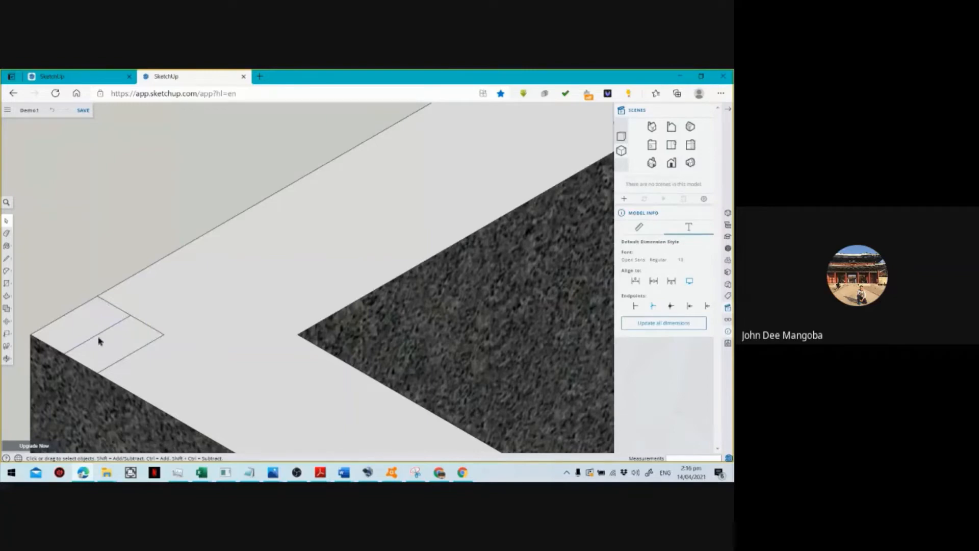
pyautogui.click(99, 334)
pyautogui.press('Delete')
pyautogui.scroll(-3, 229, 247)
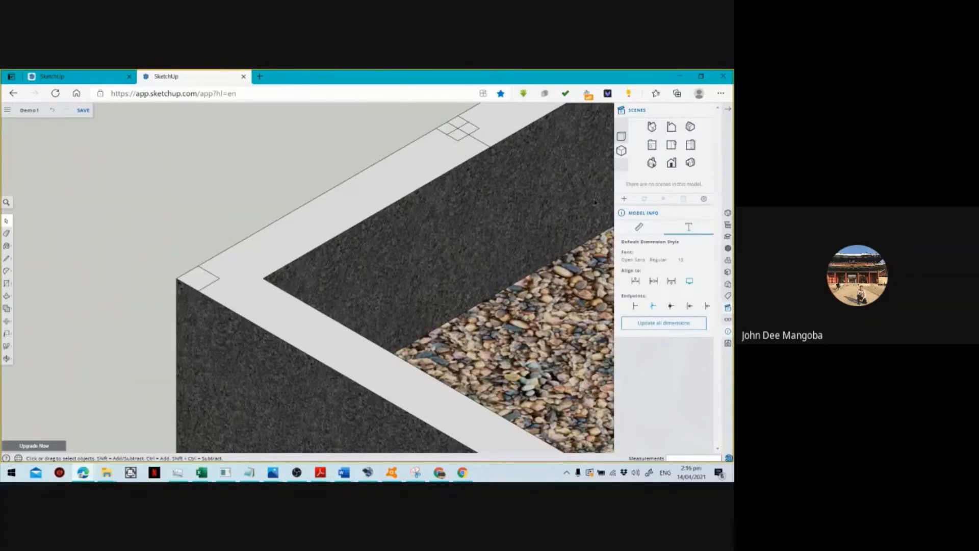
# Push/Pull the cleaned corner post square upward to a height of 8 feet (96").
pyautogui.press('p')
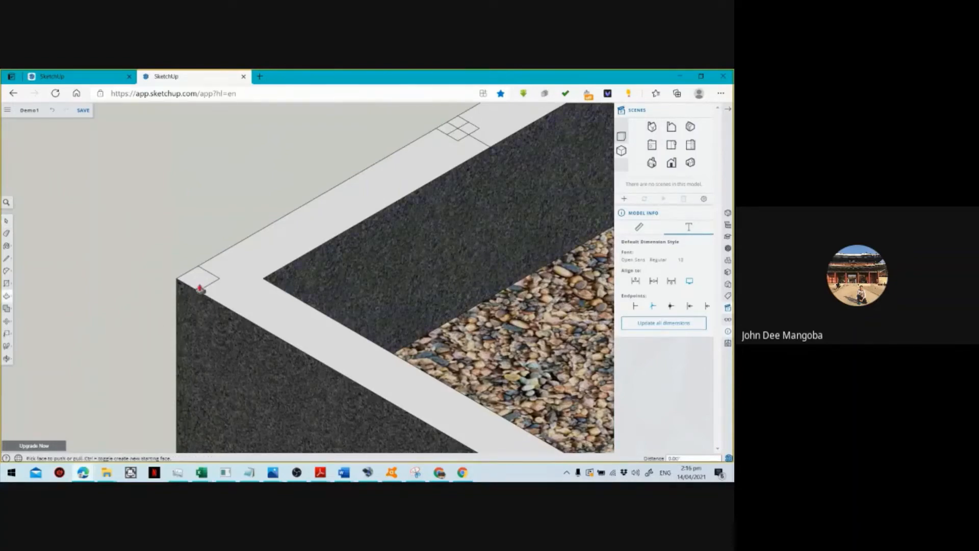
pyautogui.scroll(-2, 202, 353)
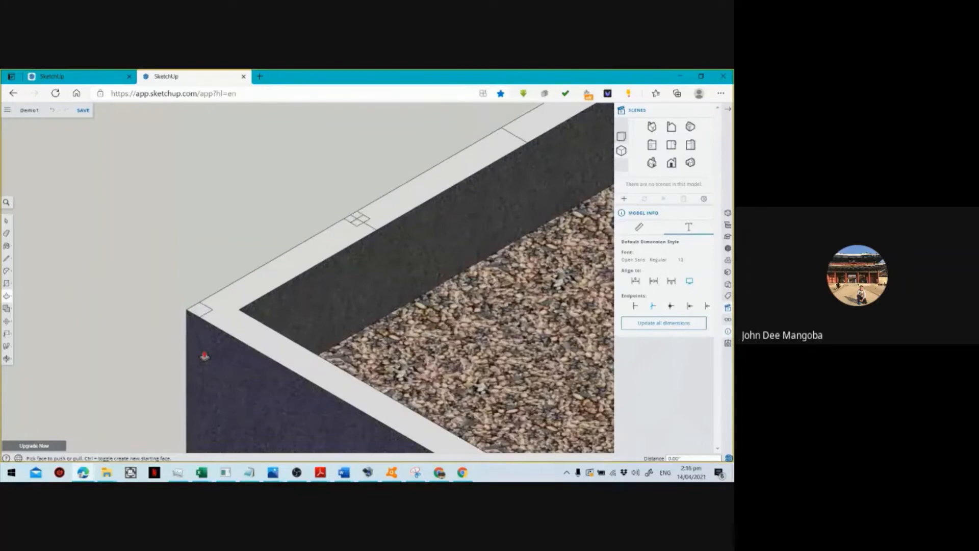
pyautogui.scroll(-2, 204, 356)
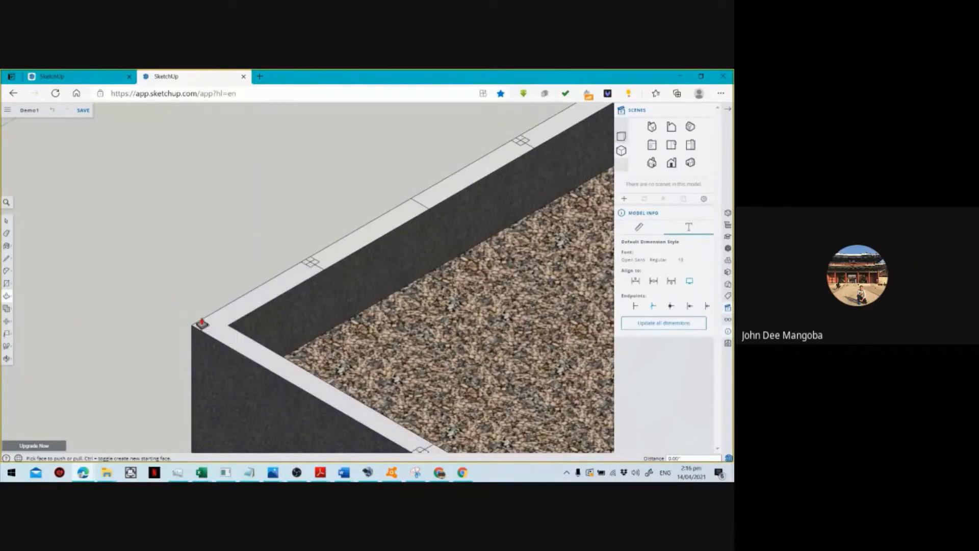
pyautogui.scroll(-2, 210, 358)
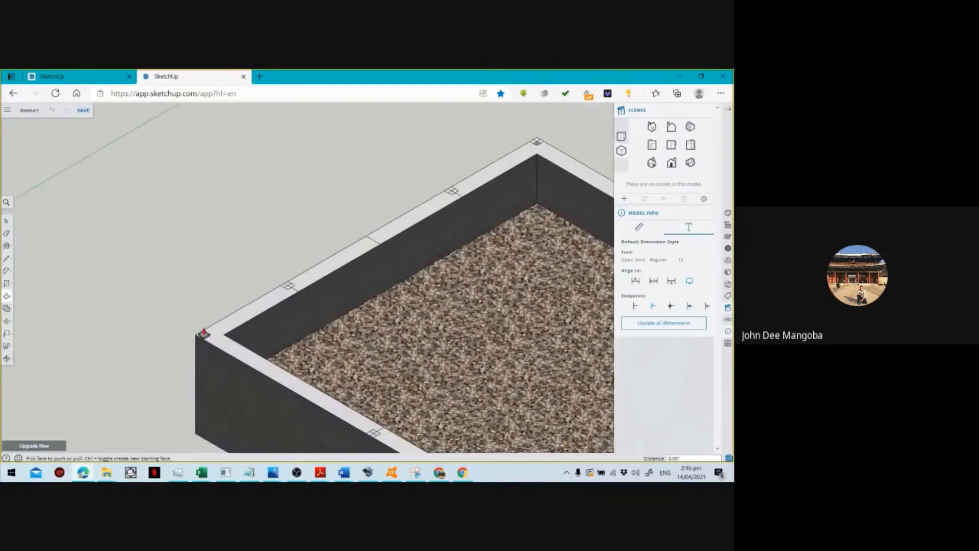
pyautogui.click(203, 334)
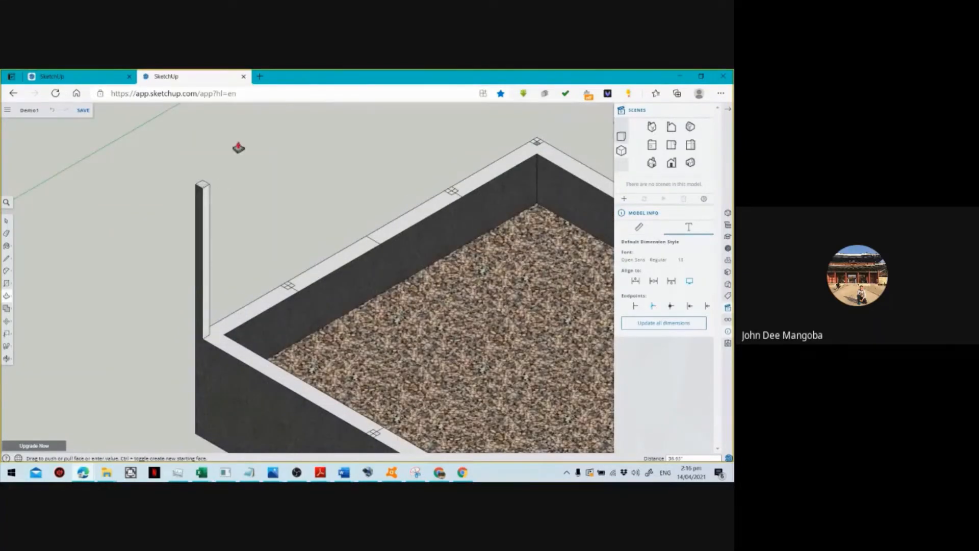
pyautogui.scroll(-2, 236, 304)
pyautogui.scroll(-2, 224, 303)
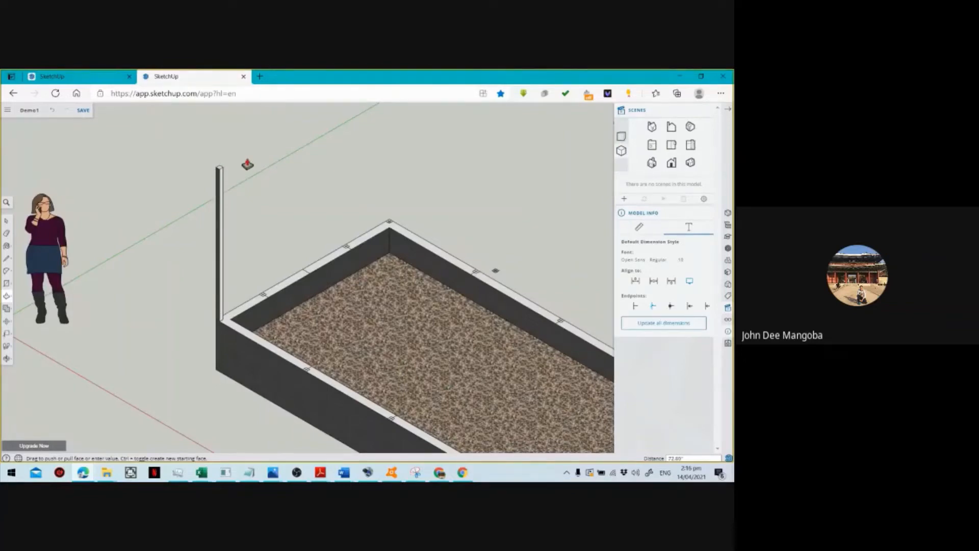
pyautogui.write('8')
pyautogui.press('Return')
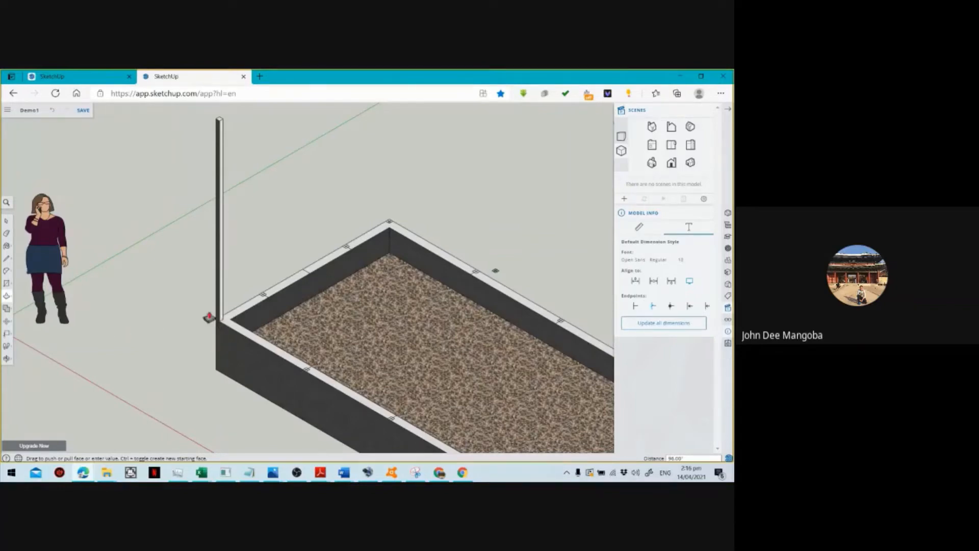
# Draw lines across the base of the corner post's two outer faces to separate them from the slab's side faces.
pyautogui.press('space')
pyautogui.scroll(2, 200, 279)
pyautogui.scroll(2, 202, 281)
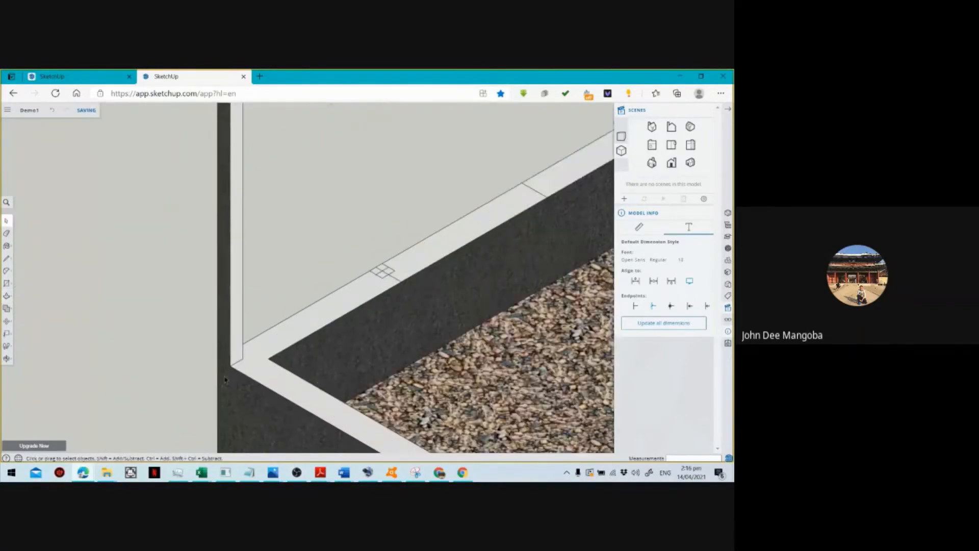
pyautogui.scroll(1, 225, 379)
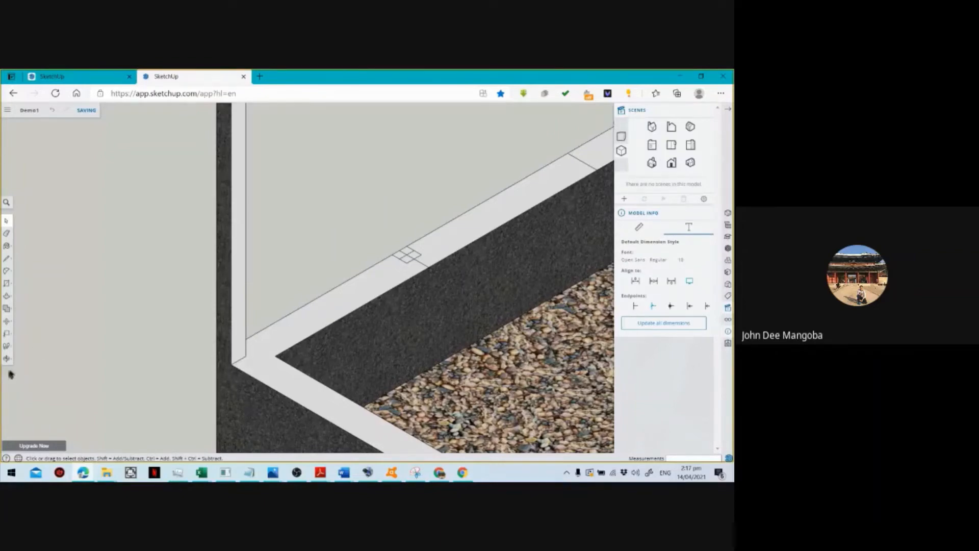
pyautogui.scroll(-2, 75, 376)
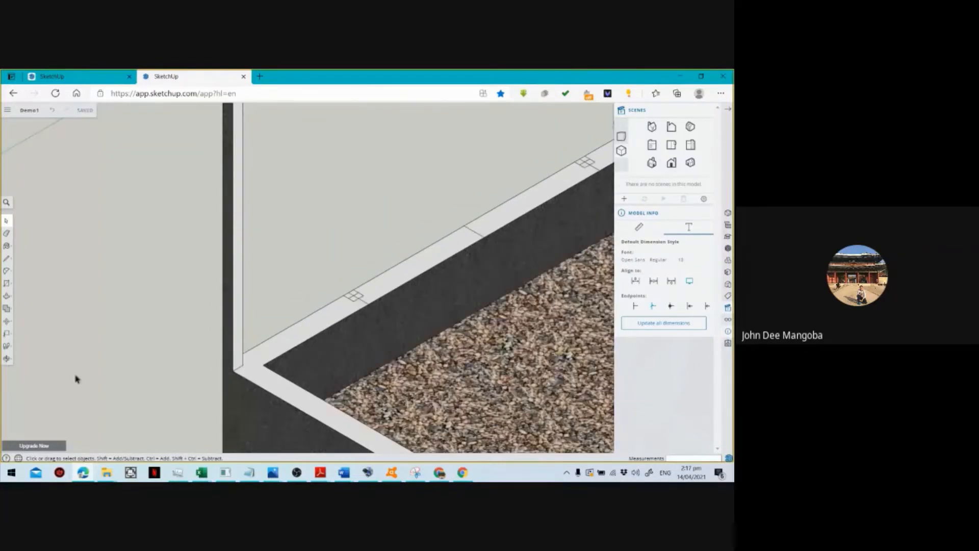
pyautogui.click(7, 360)
pyautogui.moveTo(110, 356); pyautogui.dragTo(450, 344)
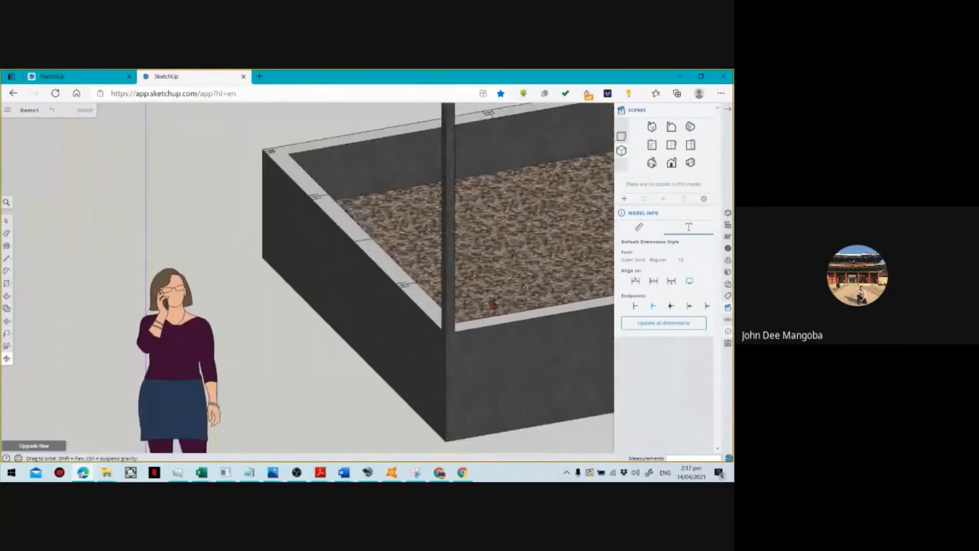
pyautogui.scroll(5, 492, 305)
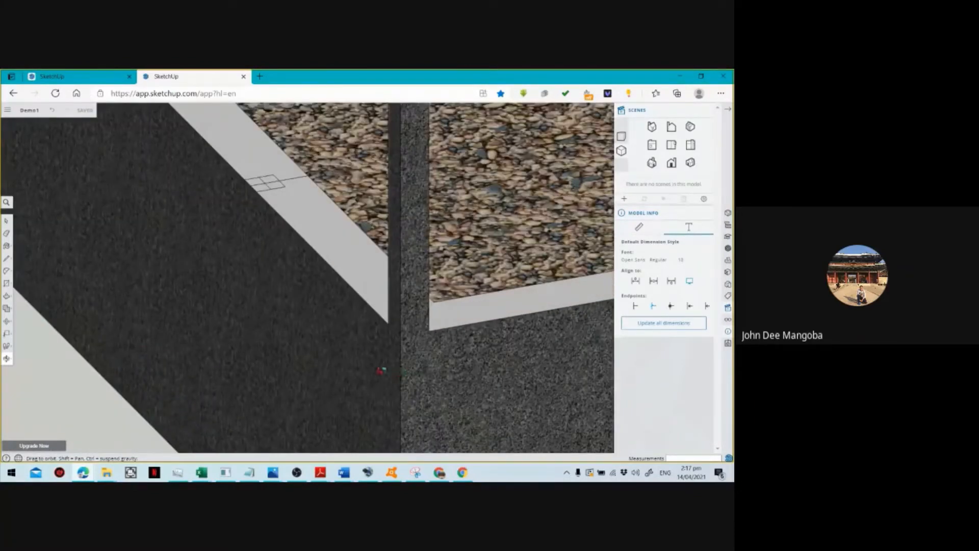
pyautogui.press('l')
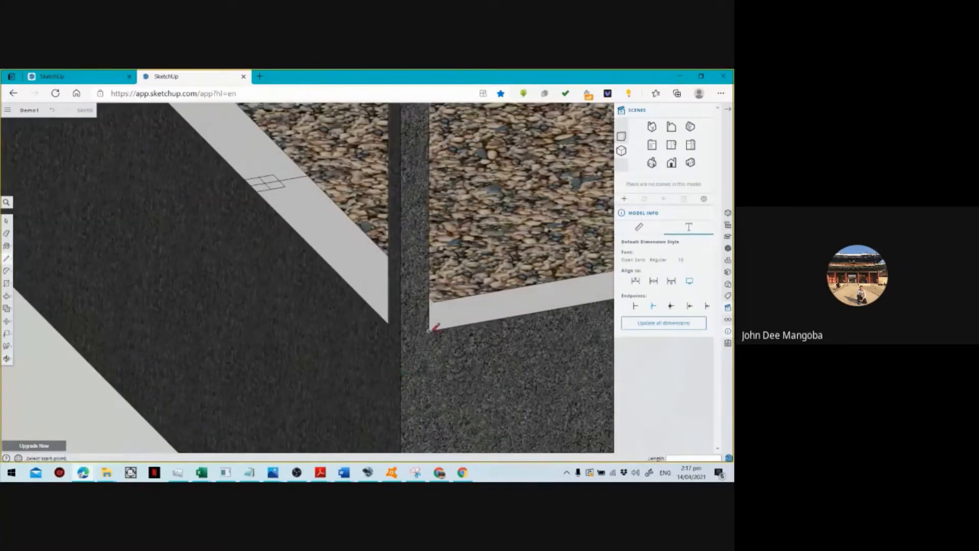
pyautogui.click(430, 330)
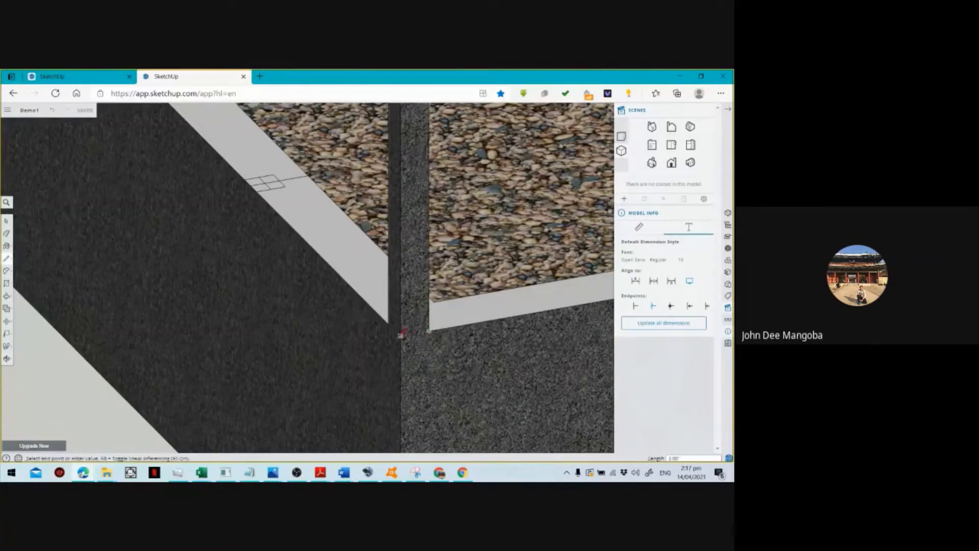
pyautogui.click(400, 336)
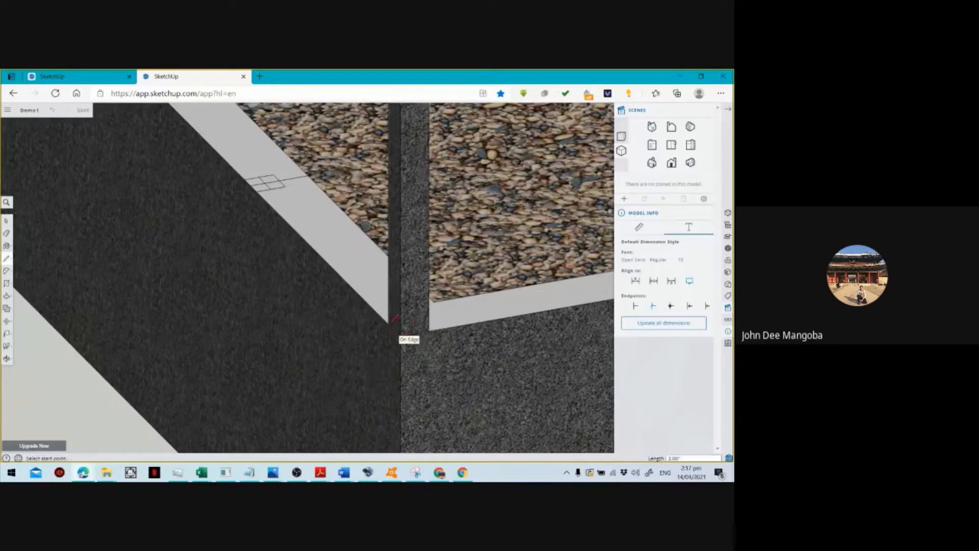
pyautogui.click(389, 322)
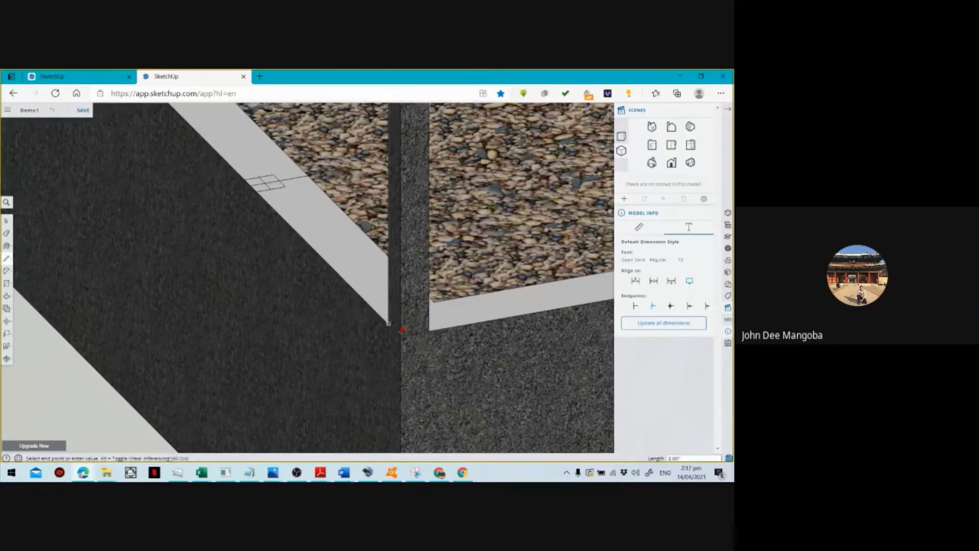
pyautogui.press('Escape')
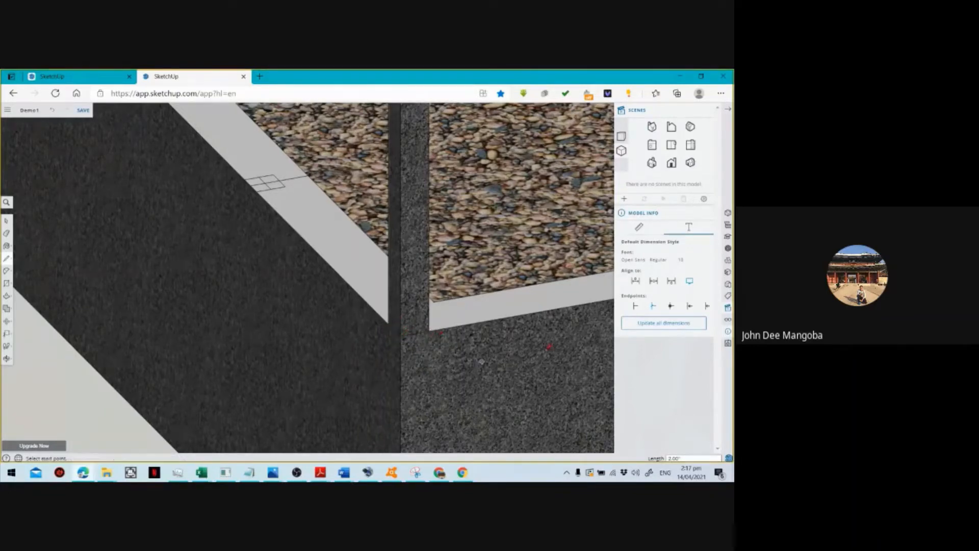
# Paint the corner post's two outer faces with the Wood Floor Dark material from the Wood collection.
pyautogui.click(728, 273)
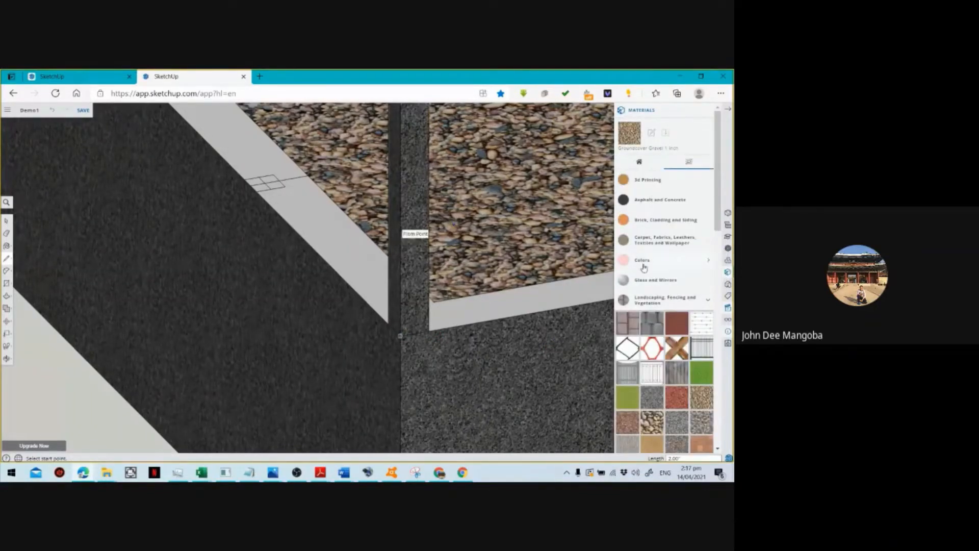
pyautogui.scroll(-5, 644, 264)
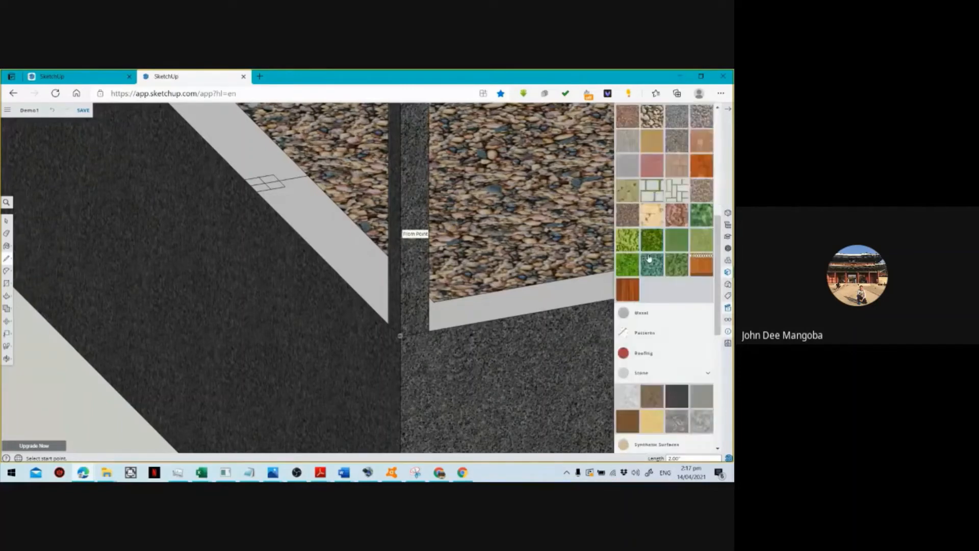
pyautogui.scroll(-5, 653, 234)
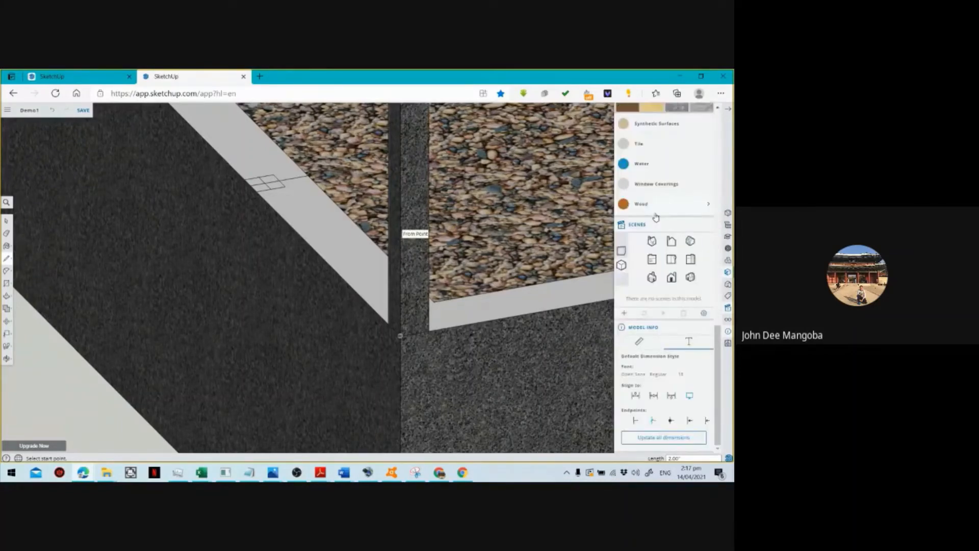
pyautogui.click(655, 206)
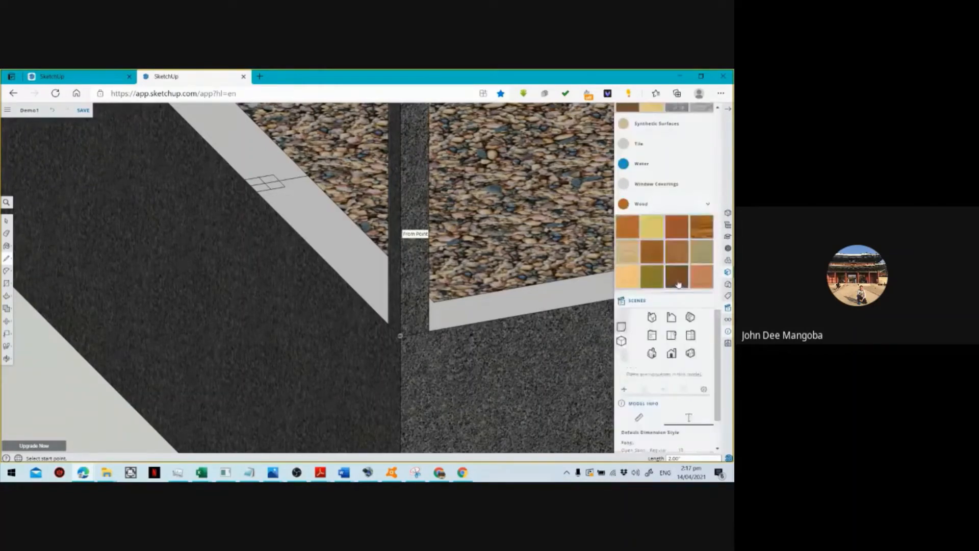
pyautogui.click(700, 236)
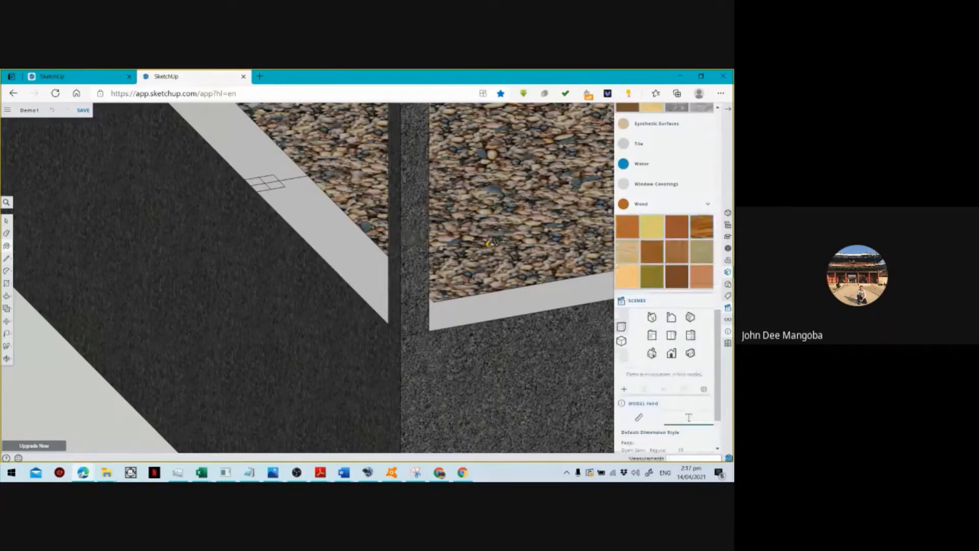
pyautogui.click(420, 211)
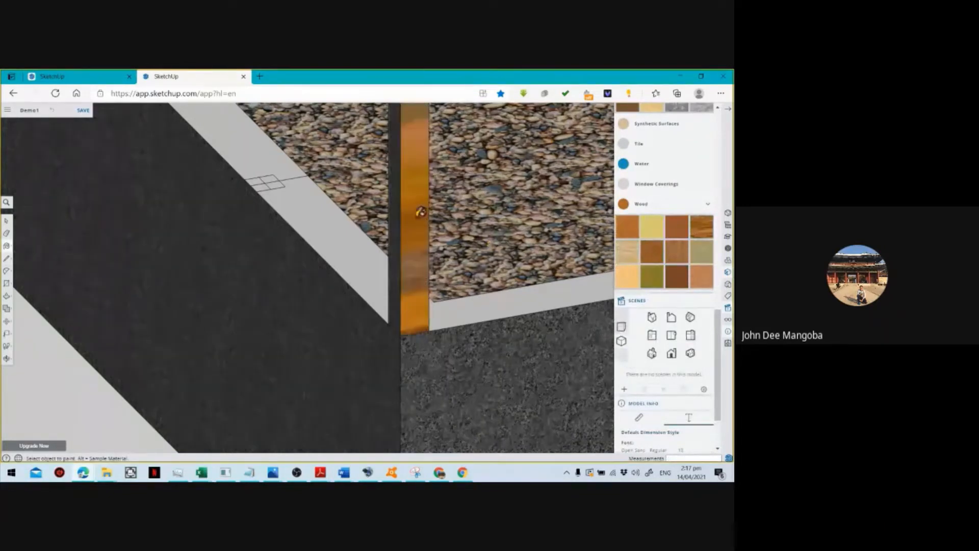
pyautogui.click(399, 210)
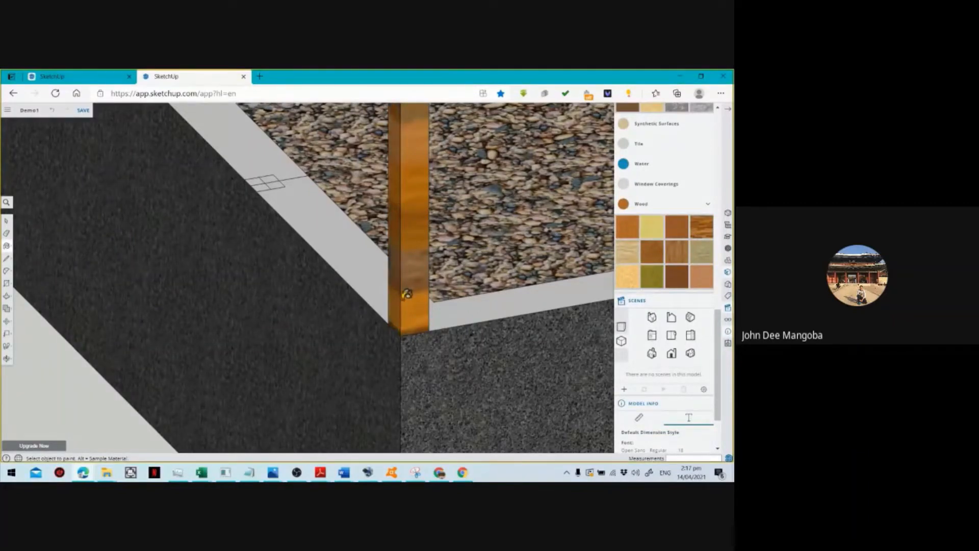
pyautogui.scroll(-5, 406, 294)
pyautogui.scroll(-3, 403, 195)
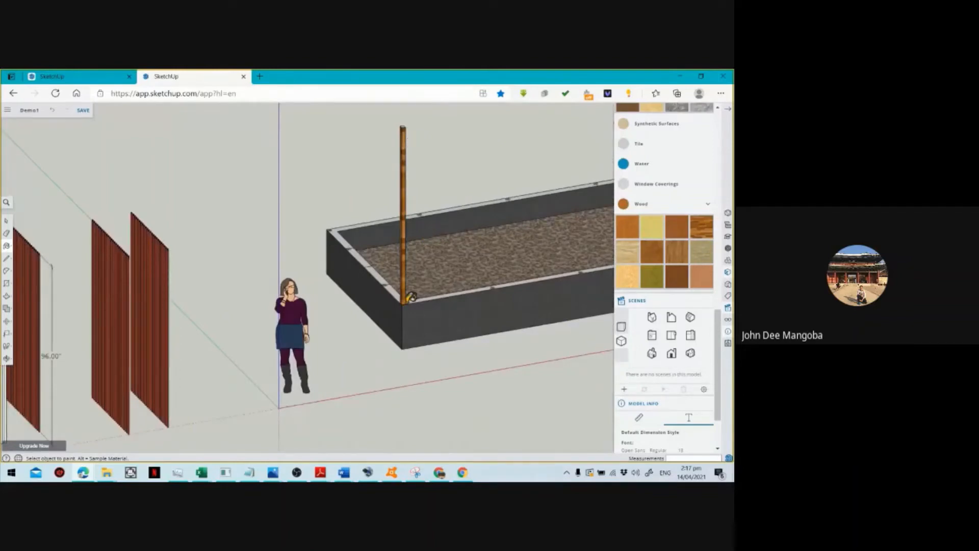
# Close the materials library and return to the isometric view at the next post square along the slab's left edge.
pyautogui.press('space')
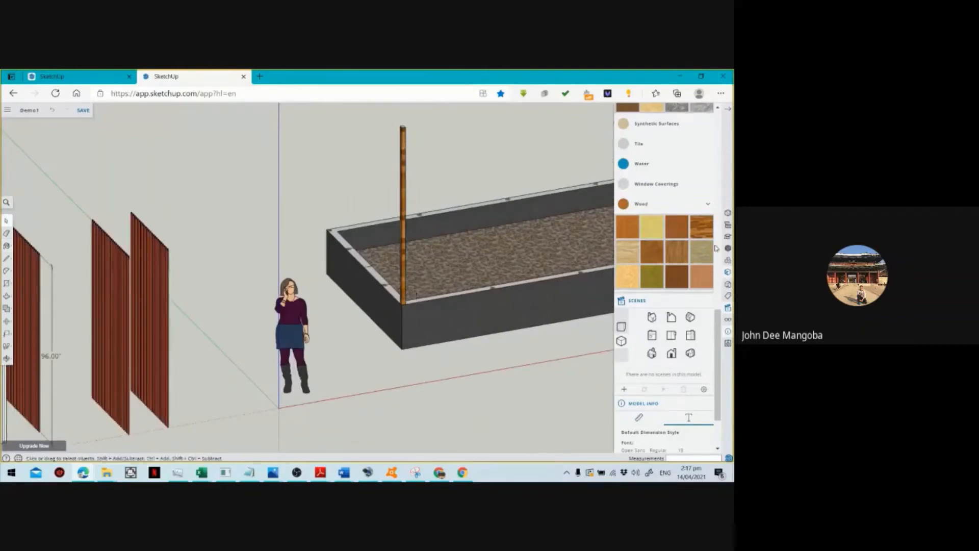
pyautogui.scroll(10, 667, 200)
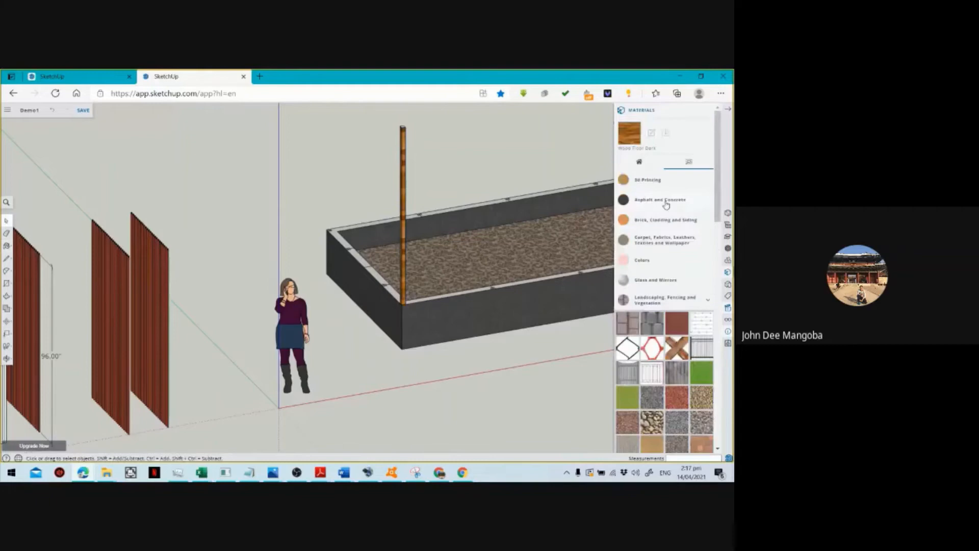
pyautogui.click(707, 110)
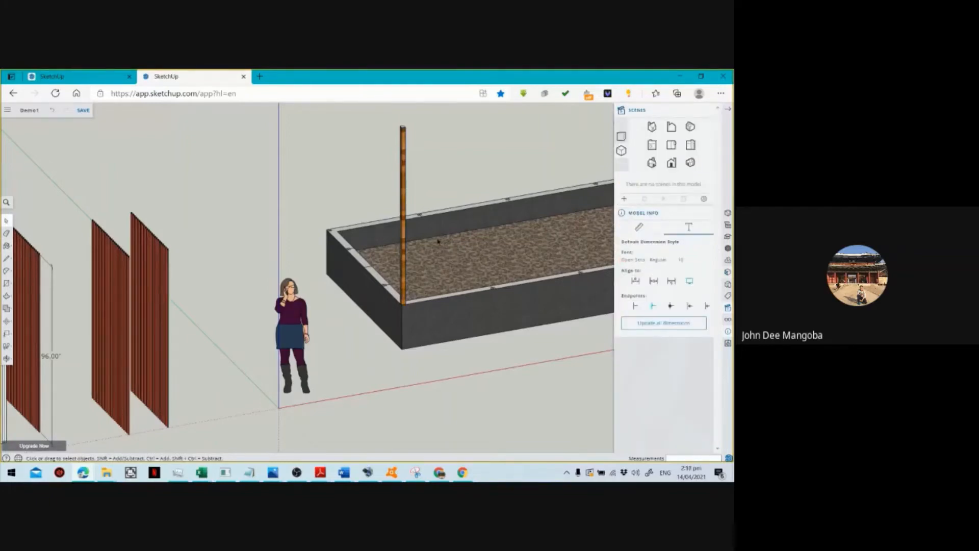
pyautogui.click(690, 146)
pyautogui.scroll(5, 332, 365)
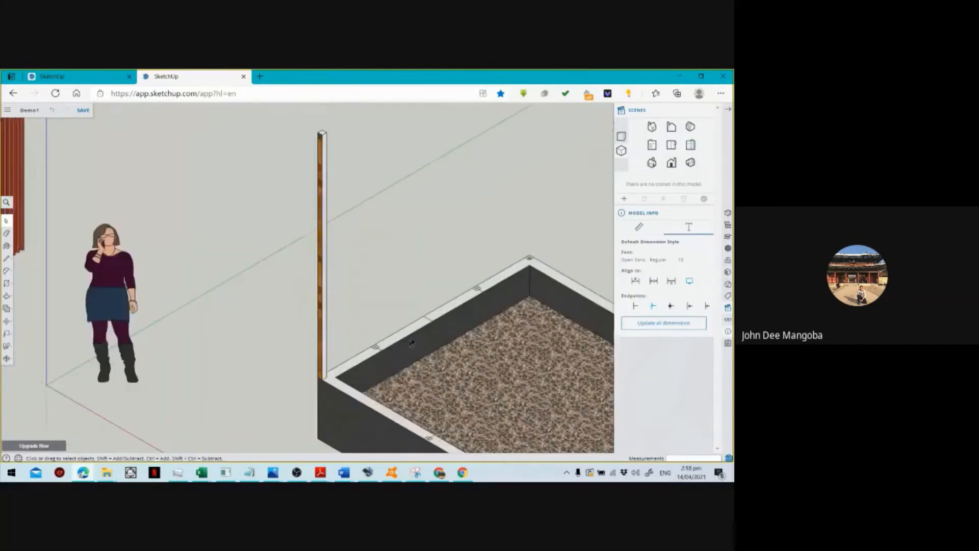
pyautogui.scroll(3, 340, 354)
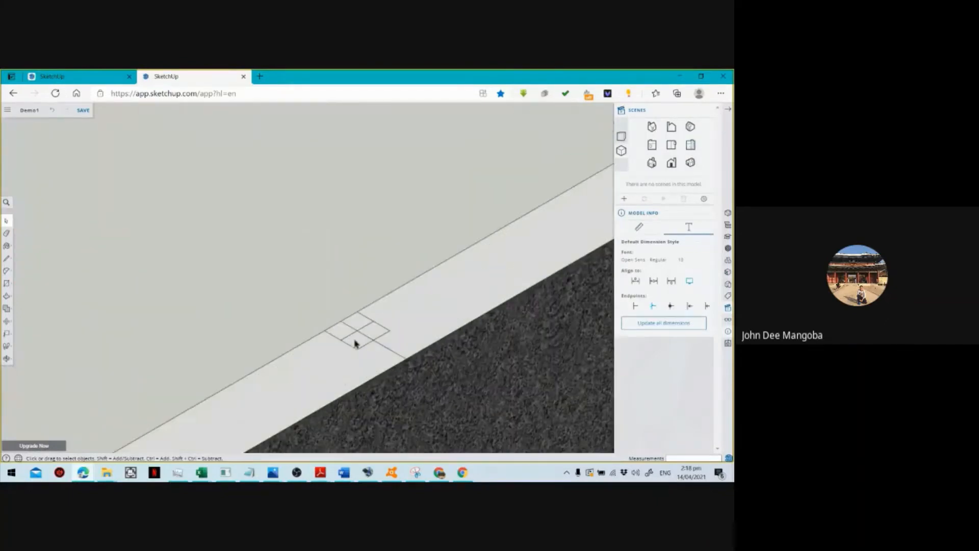
pyautogui.click(356, 343)
pyautogui.scroll(2, 378, 339)
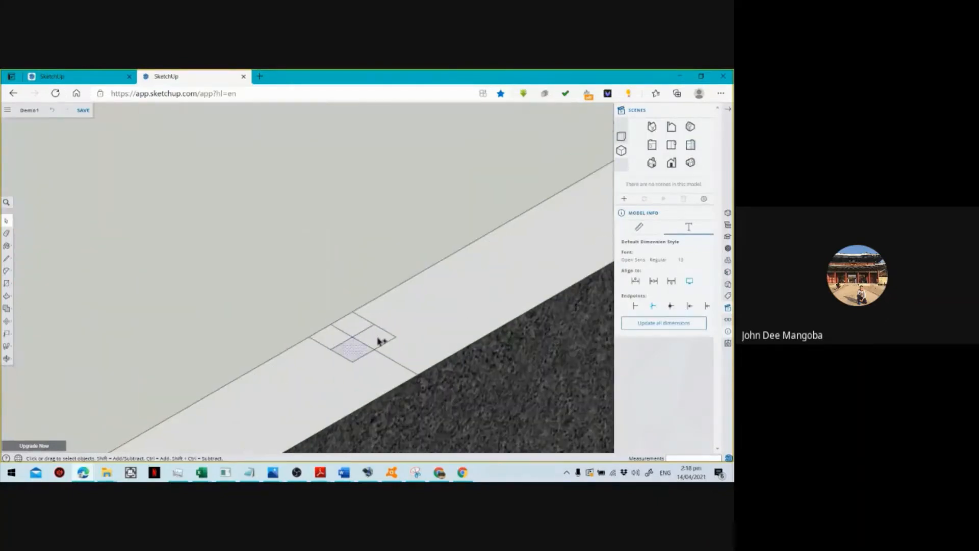
pyautogui.keyDown('shift'); pyautogui.click(377, 337); pyautogui.keyUp('shift')
pyautogui.keyDown('shift'); pyautogui.click(361, 327); pyautogui.keyUp('shift')
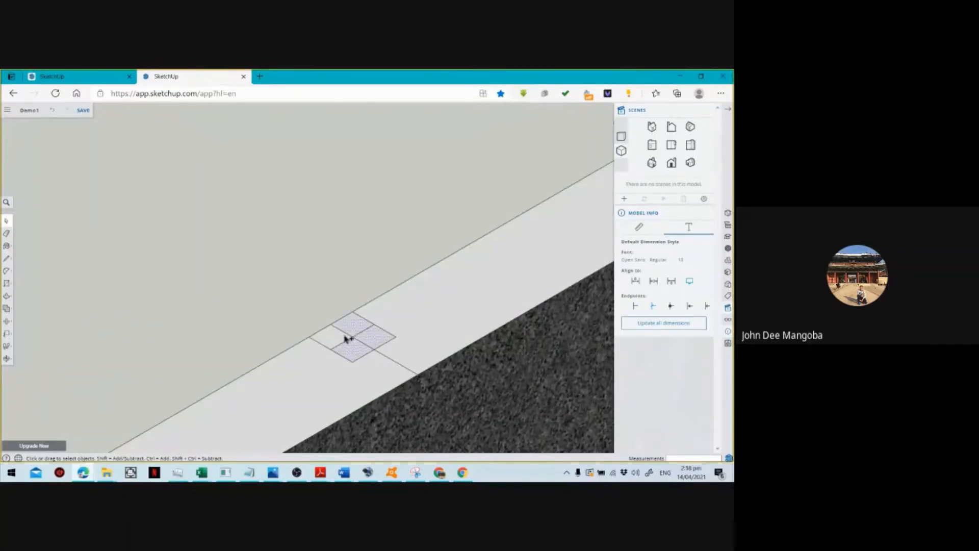
pyautogui.keyDown('shift'); pyautogui.click(343, 338); pyautogui.keyUp('shift')
pyautogui.press('p')
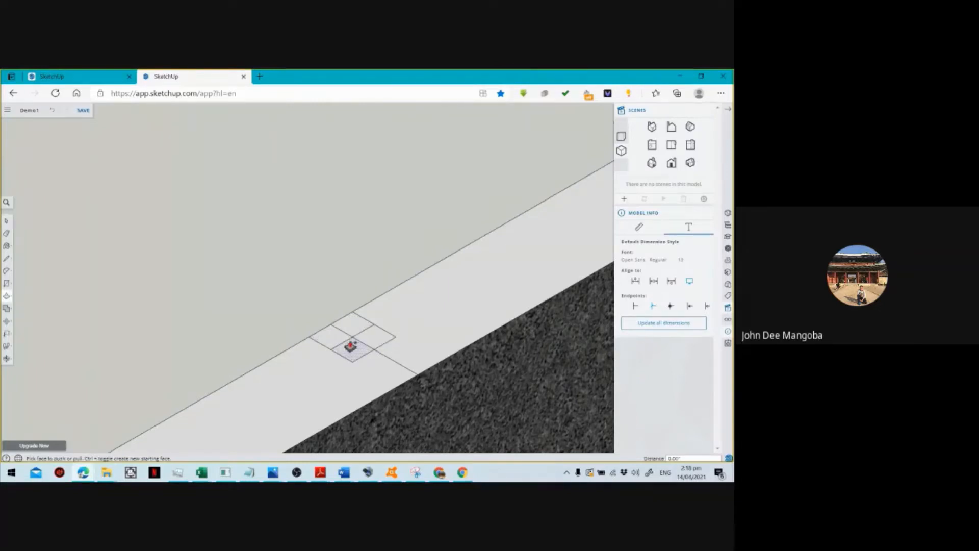
pyautogui.click(351, 346)
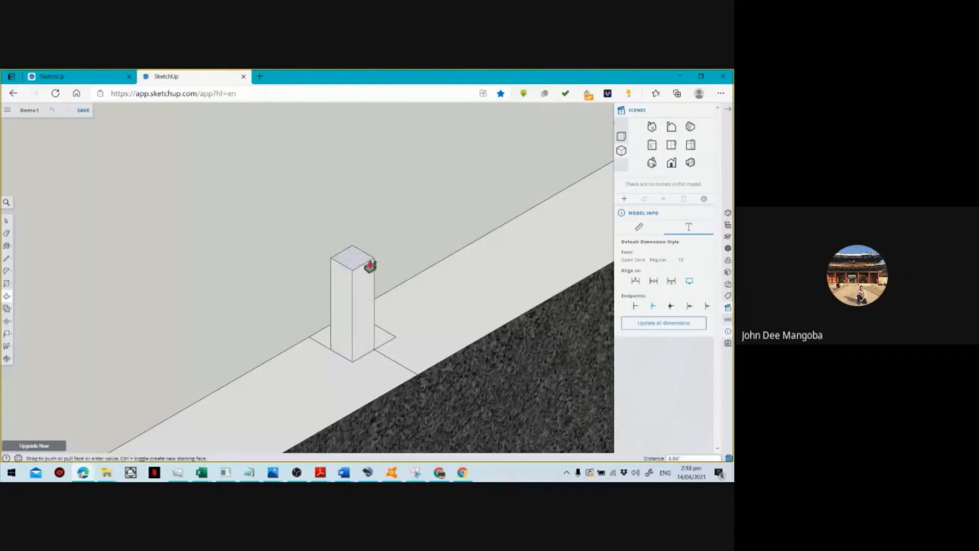
pyautogui.press('space')
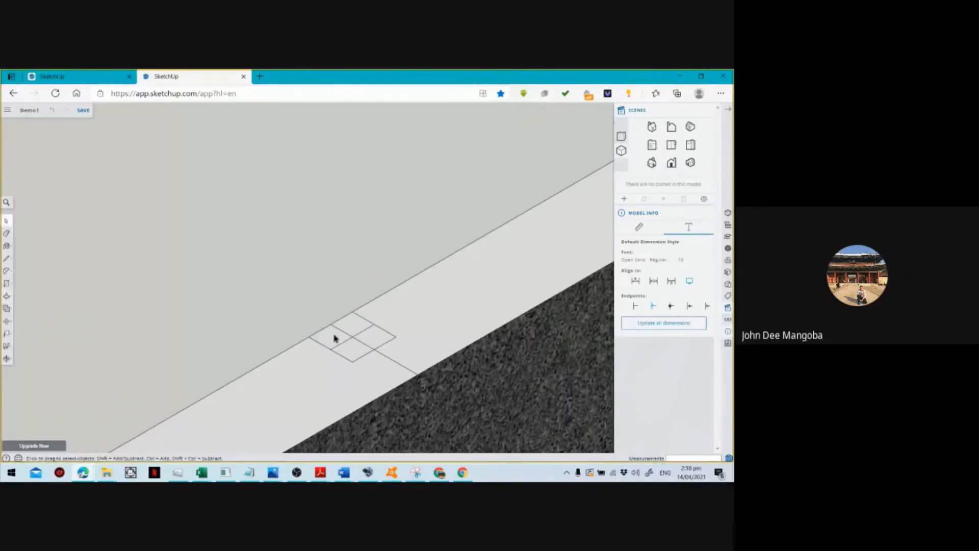
# Push/Pull the inner far quarter of the left edge's divided post square upward to 8 feet.
pyautogui.click(340, 339)
pyautogui.keyDown('ctrl'); pyautogui.click(351, 351); pyautogui.keyUp('ctrl')
pyautogui.keyDown('ctrl'); pyautogui.click(372, 336); pyautogui.keyUp('ctrl')
pyautogui.keyDown('ctrl'); pyautogui.click(359, 326); pyautogui.keyUp('ctrl')
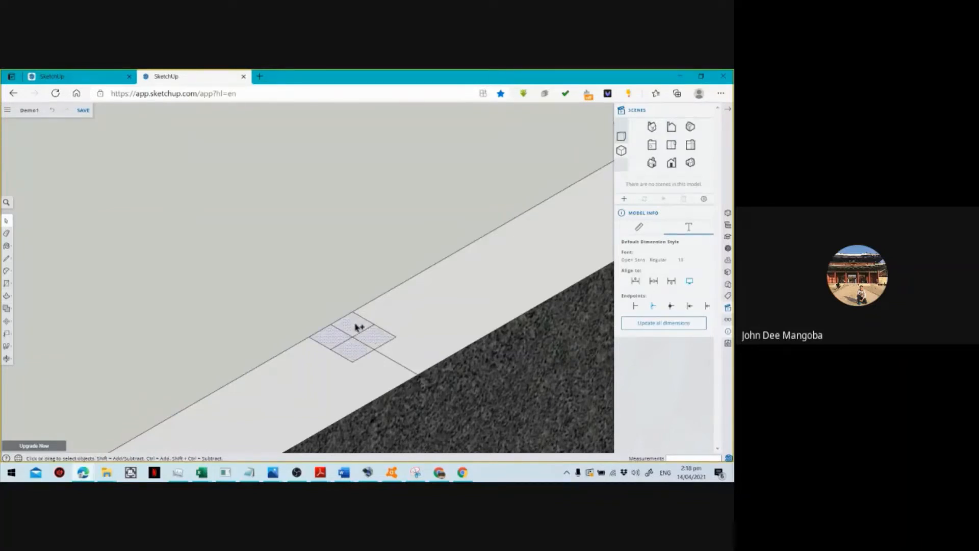
pyautogui.press('p')
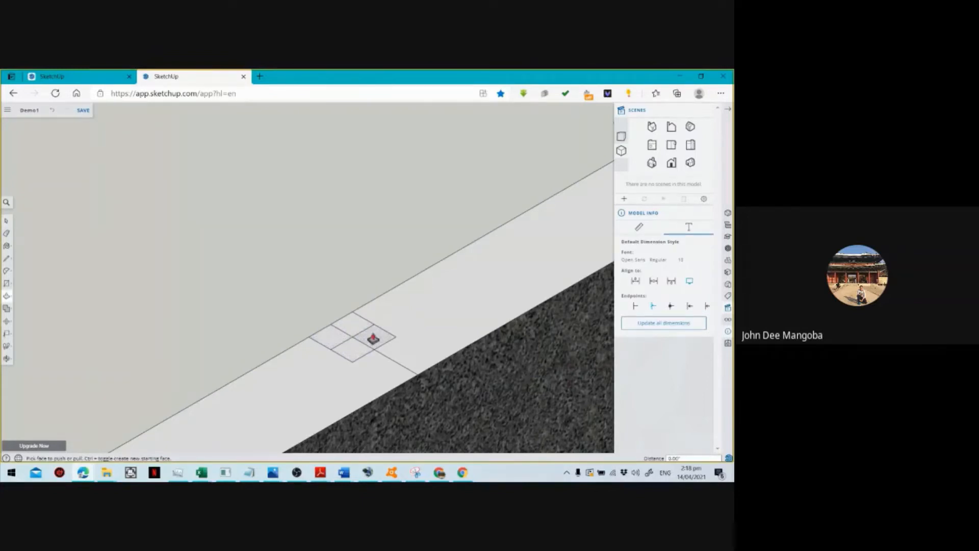
pyautogui.click(372, 339)
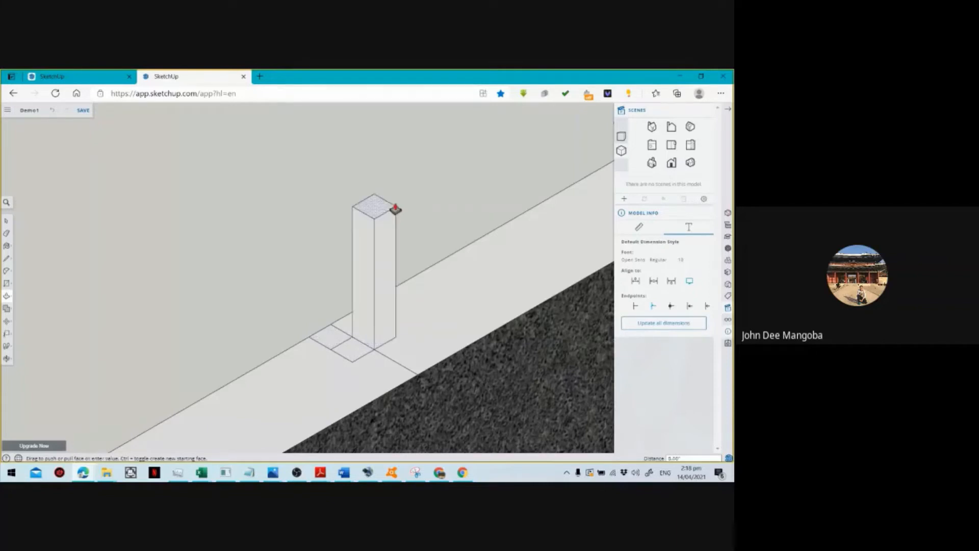
pyautogui.write('8')
pyautogui.press('Return')
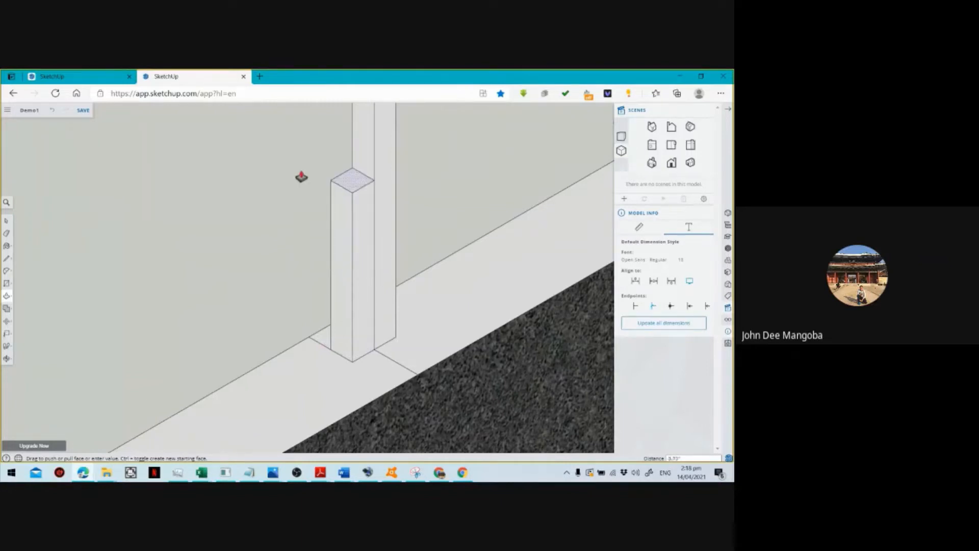
# Push/Pull the nearest and leftmost quarters of the same post square to the matching height of 8 feet (96").
pyautogui.write("3'")
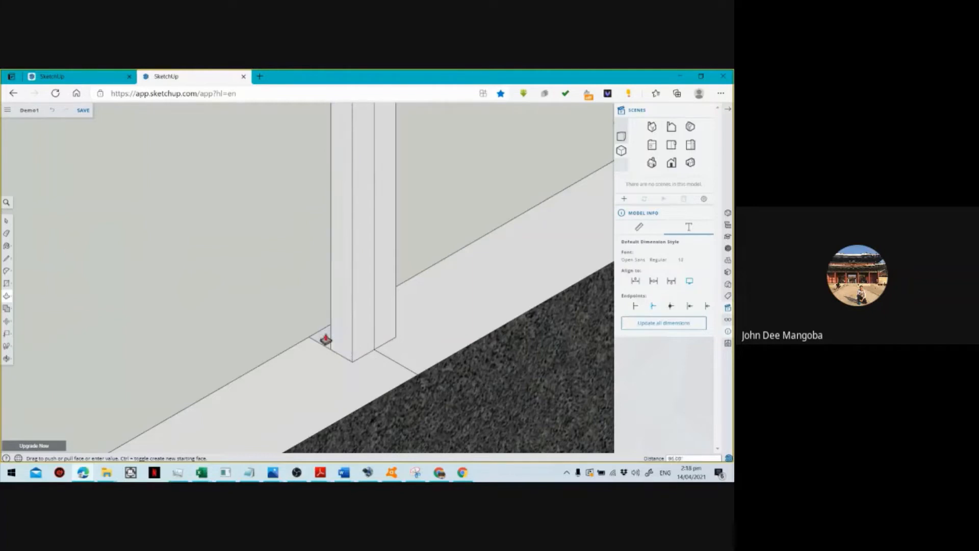
pyautogui.click(326, 339)
pyautogui.write('9')
pyautogui.press('Return')
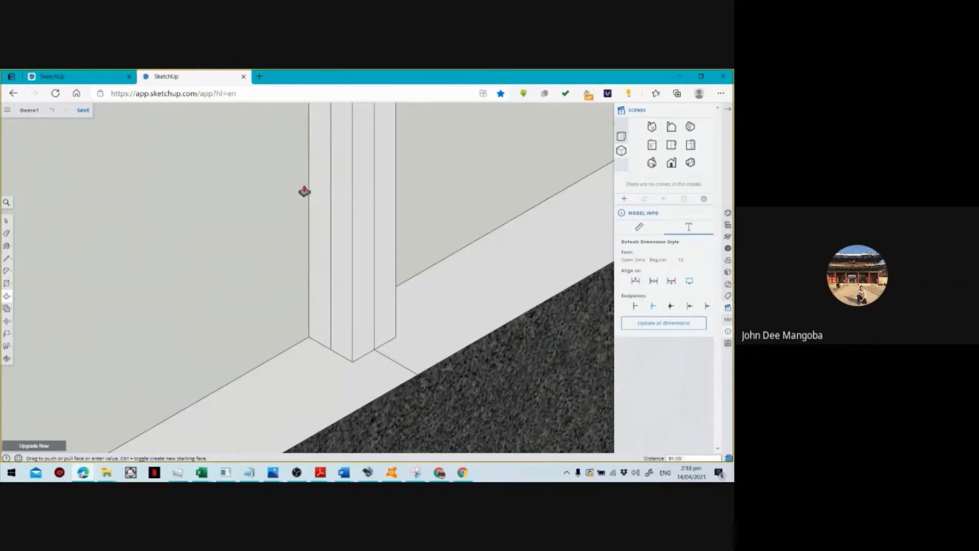
pyautogui.click(6, 359)
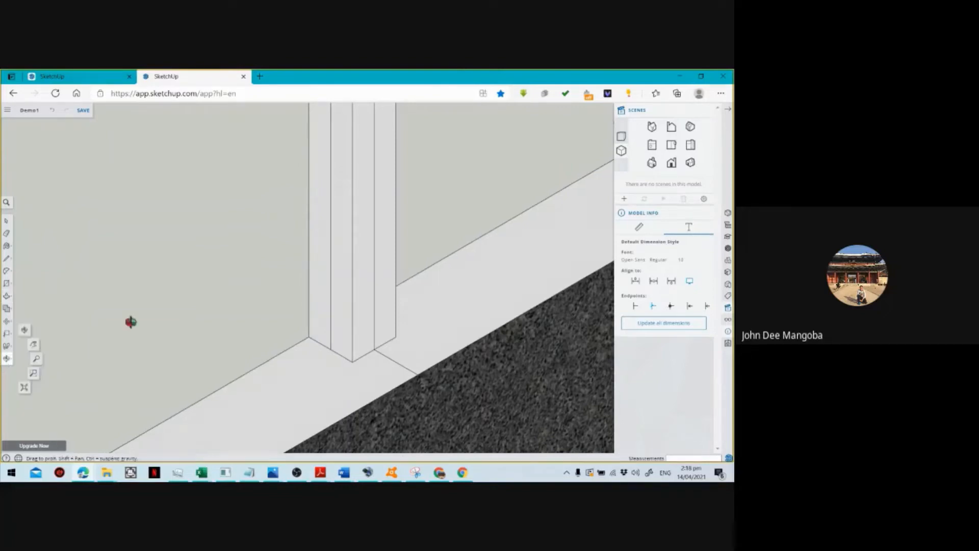
# Push/Pull the remaining quarter of the left edge's divided post square up to 96".
pyautogui.moveTo(130, 322); pyautogui.dragTo(332, 388)
pyautogui.moveTo(387, 338); pyautogui.dragTo(381, 144)
pyautogui.press('p')
pyautogui.write('9')
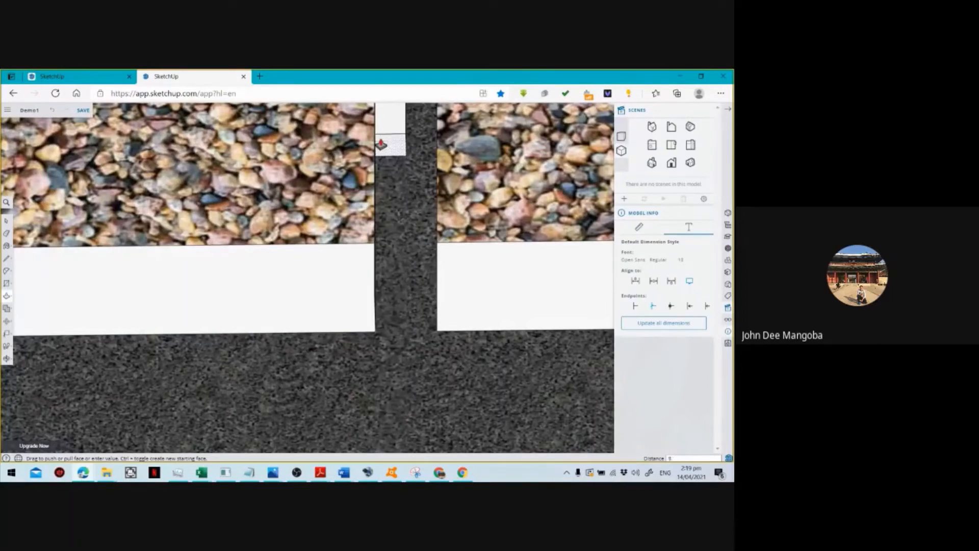
pyautogui.press('Return')
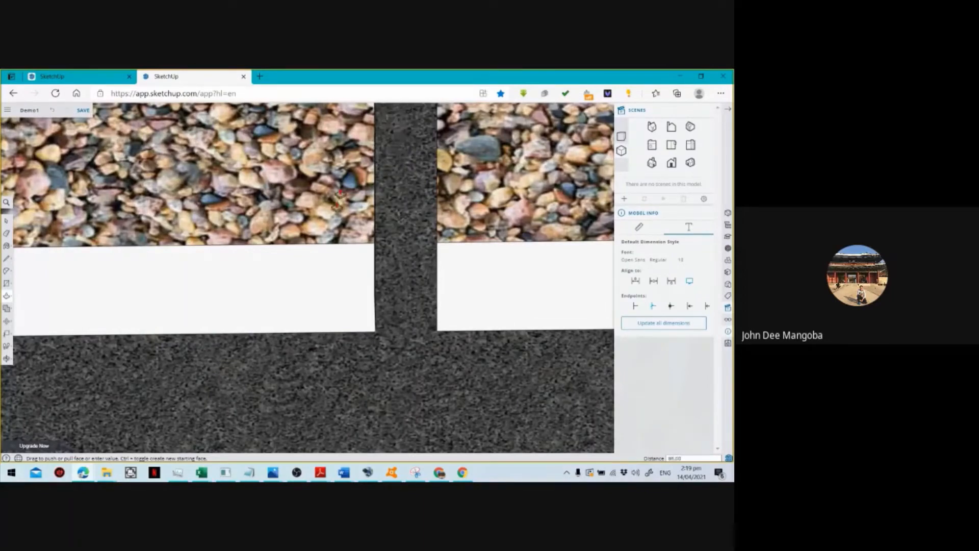
# Look over the whole slab and the posts standing around its white border.
pyautogui.scroll(-3, 306, 270)
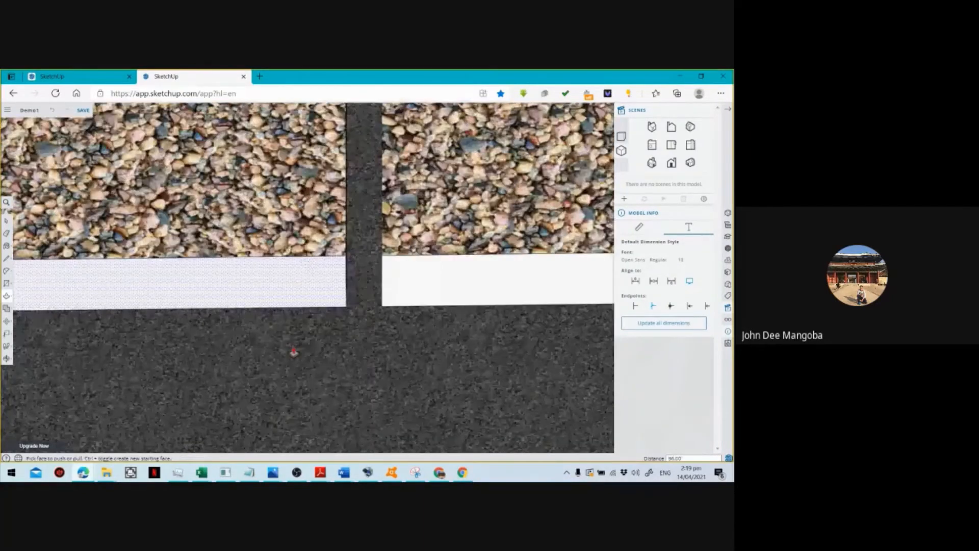
pyautogui.scroll(-3, 294, 352)
pyautogui.scroll(-5, 306, 365)
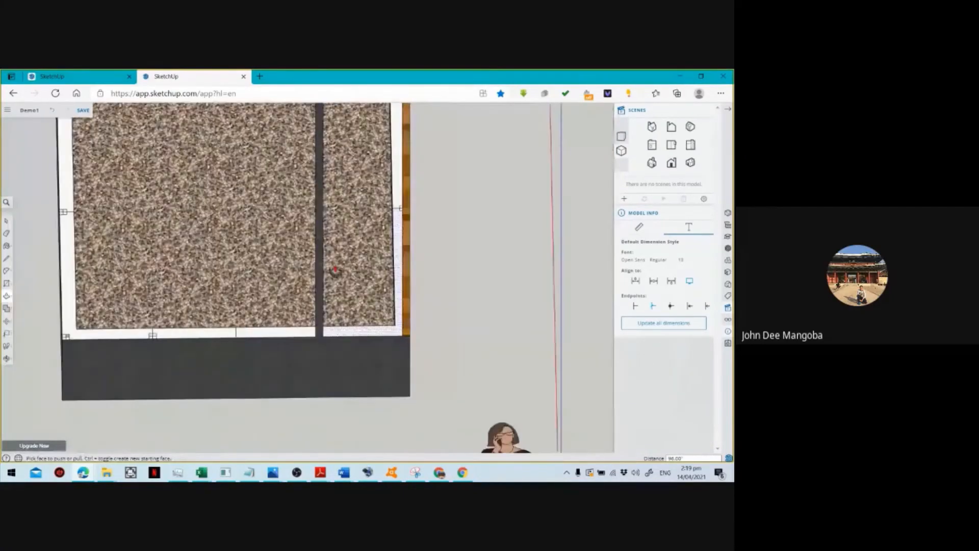
pyautogui.scroll(-2, 325, 136)
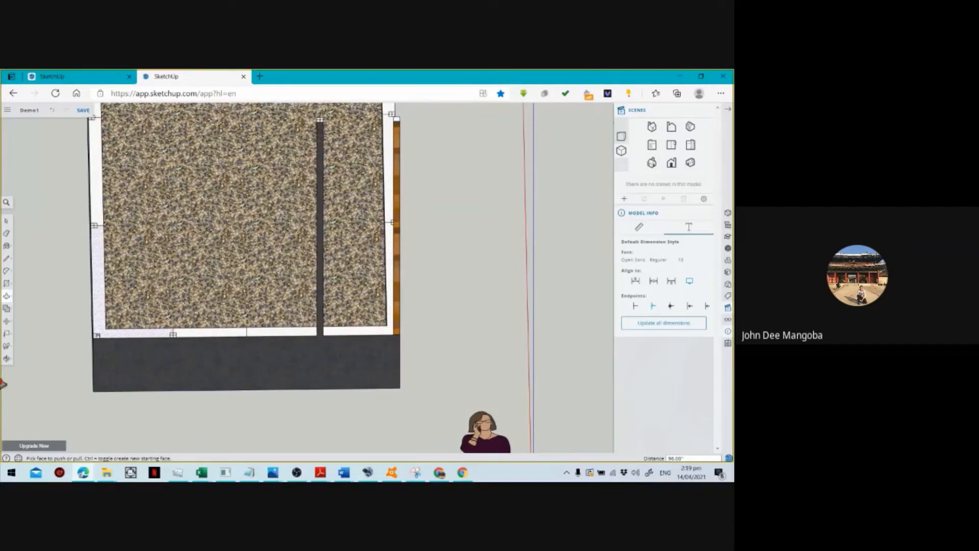
pyautogui.click(7, 358)
pyautogui.moveTo(101, 369); pyautogui.dragTo(244, 376)
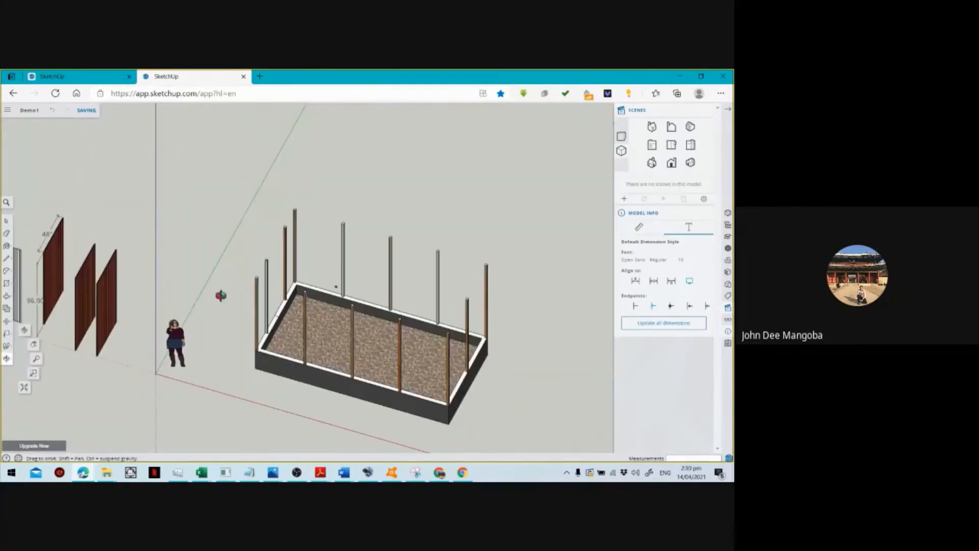
pyautogui.moveTo(221, 296); pyautogui.dragTo(310, 343)
# Switch to the Chicken Barn model and examine the horizontal wood rails joining the posts inside the walls.
pyautogui.hotkey('alt', 'Tab')
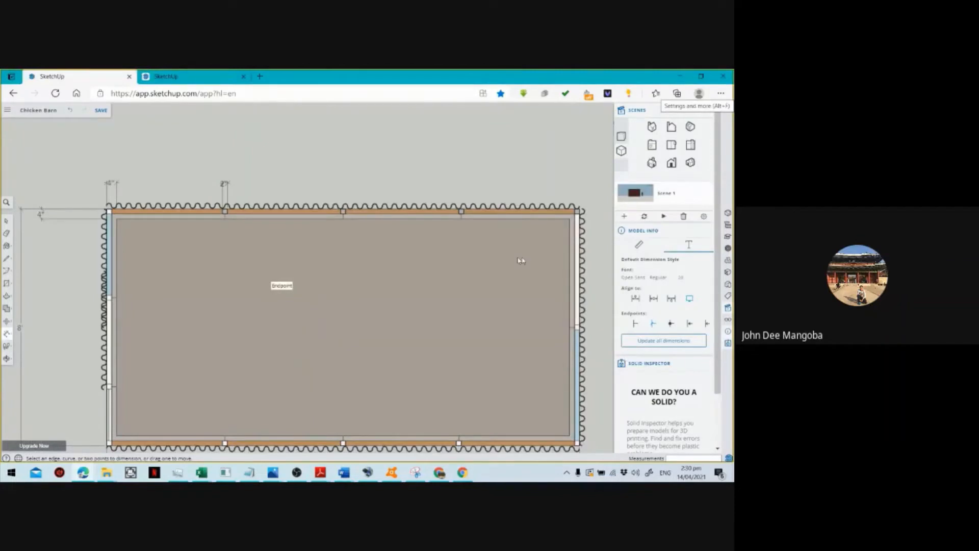
pyautogui.click(6, 359)
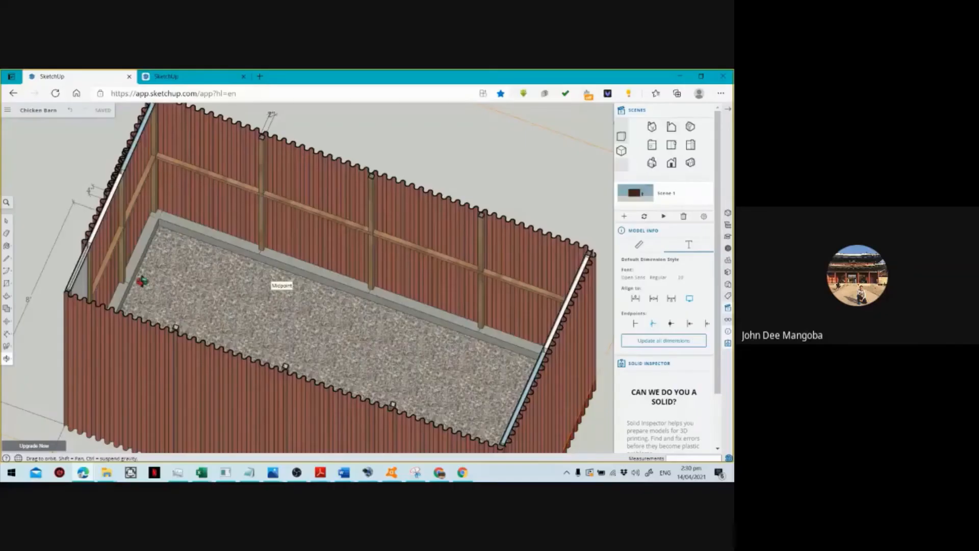
pyautogui.scroll(3, 90, 281)
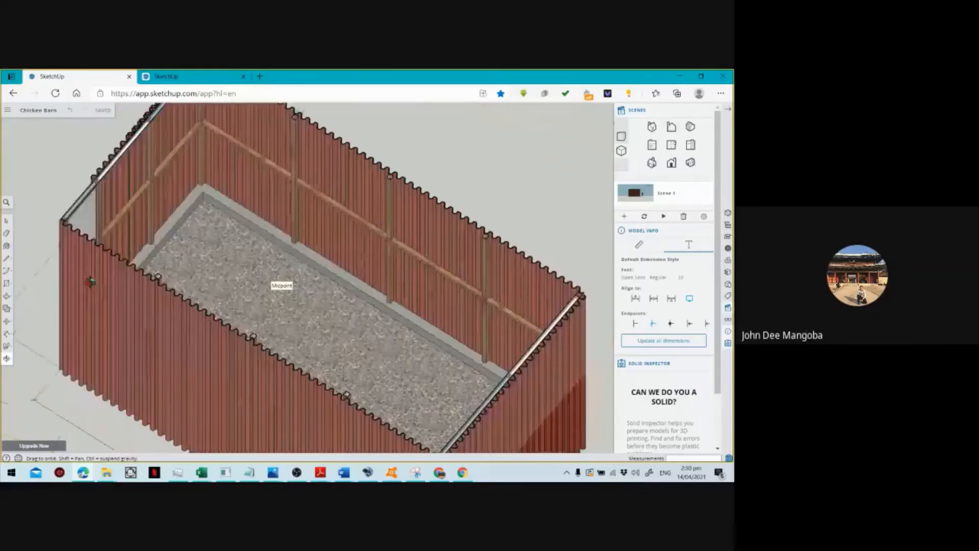
pyautogui.moveTo(90, 282); pyautogui.dragTo(335, 159)
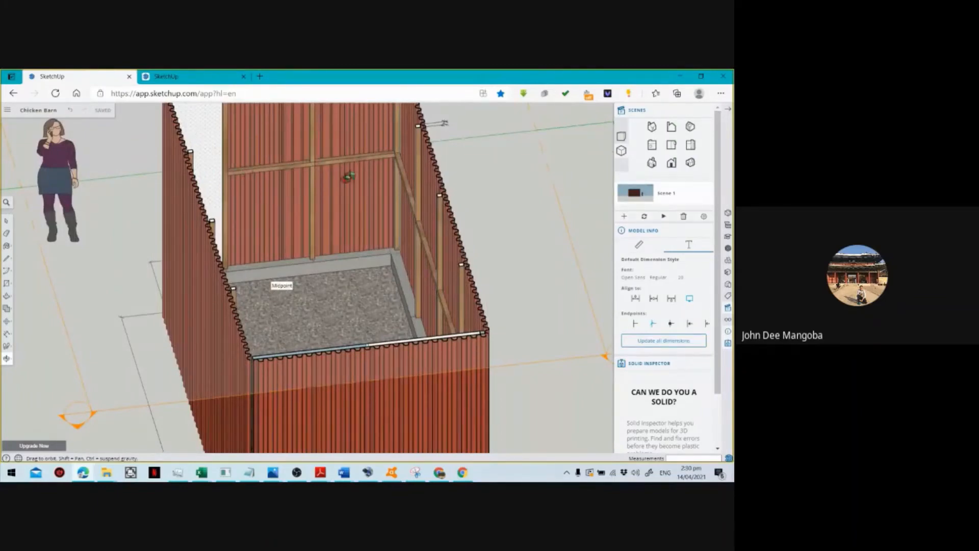
# Return to the Demo1 model and draw a line across both 1" halves of the unpainted left-edge post's face at mid-height.
pyautogui.hotkey('alt', 'Tab')
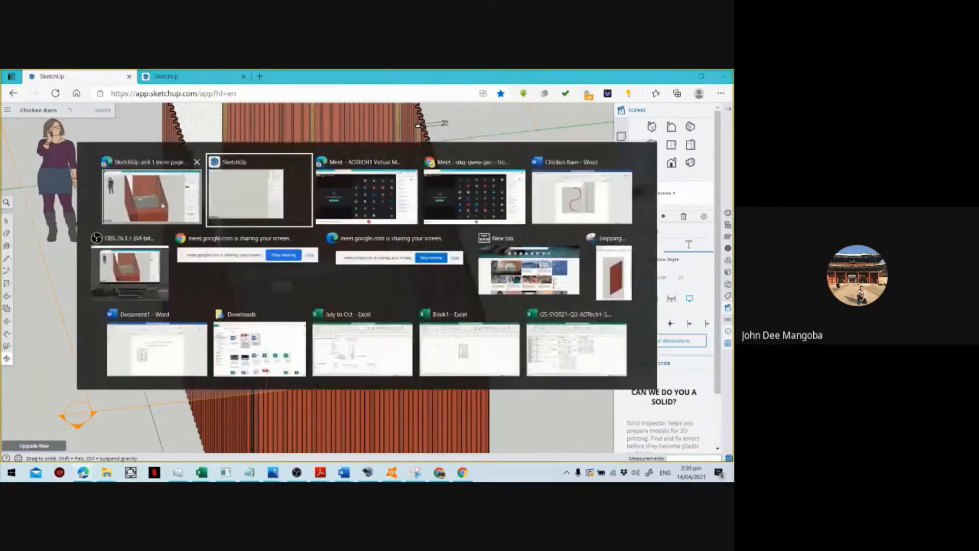
pyautogui.click(259, 199)
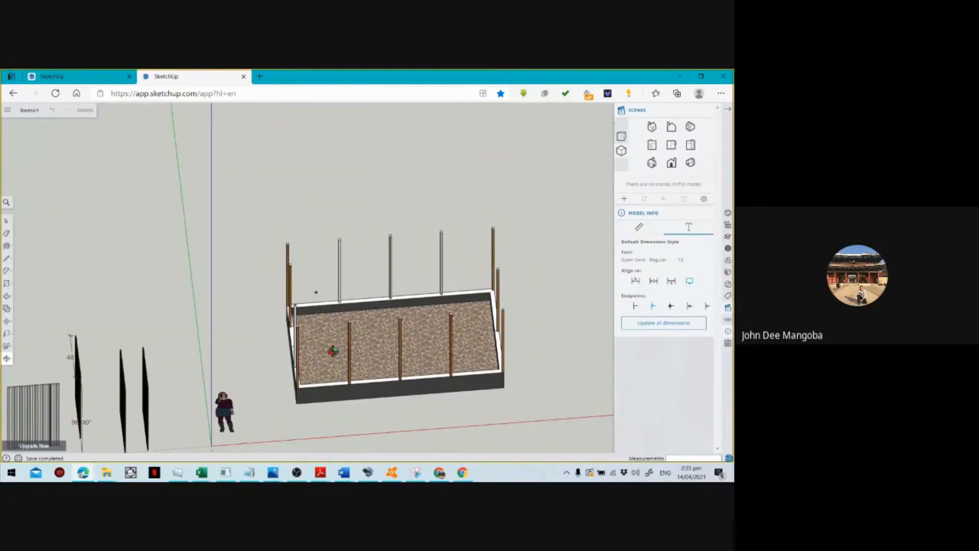
pyautogui.moveTo(337, 363); pyautogui.dragTo(338, 363)
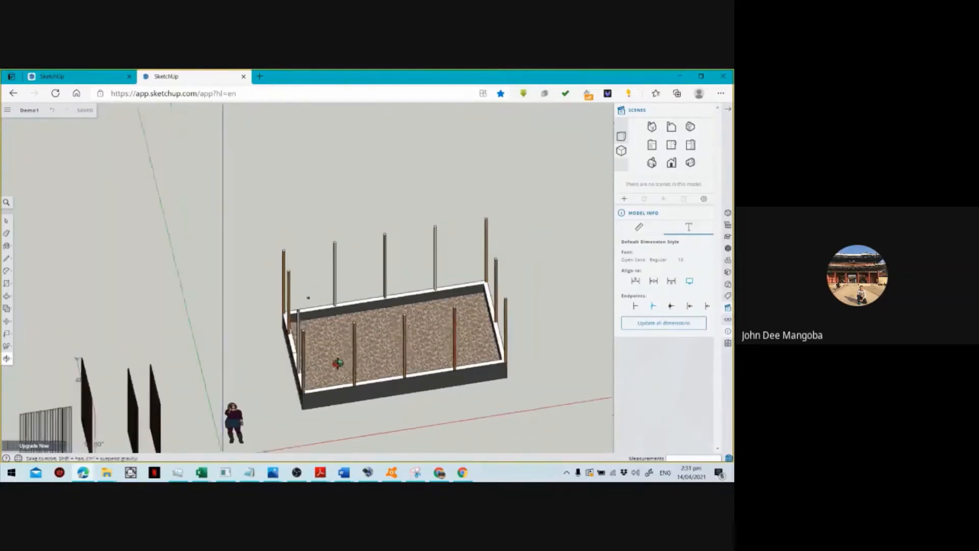
pyautogui.scroll(6, 337, 362)
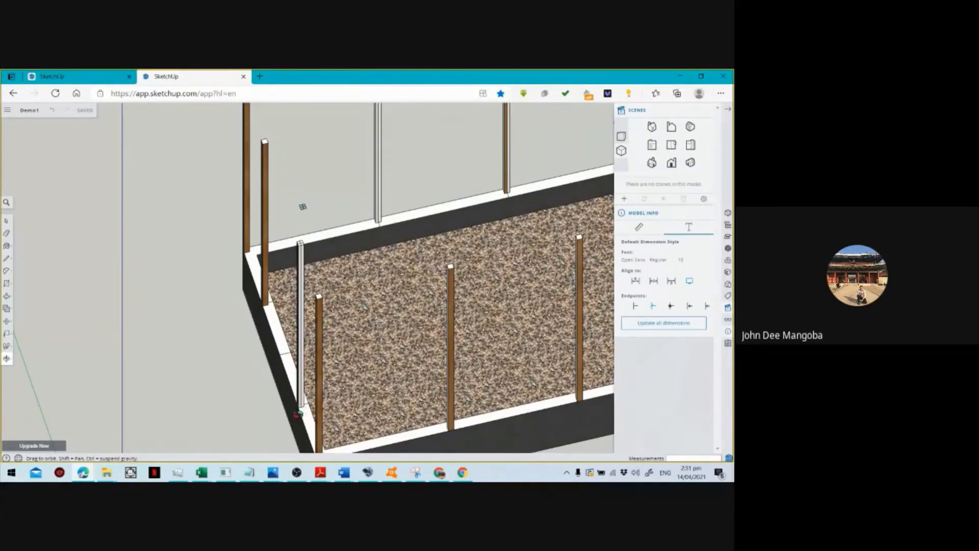
pyautogui.scroll(5, 297, 414)
pyautogui.press('space')
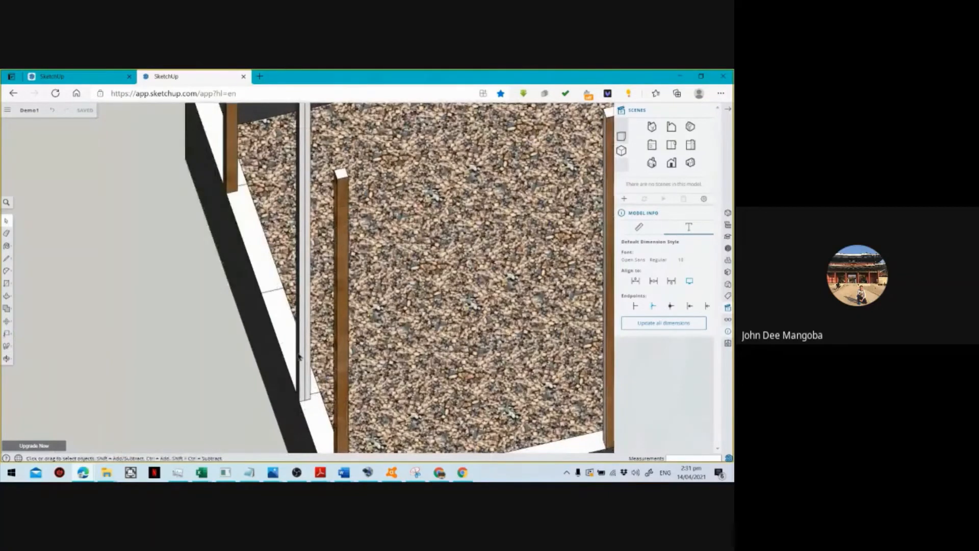
pyautogui.press('l')
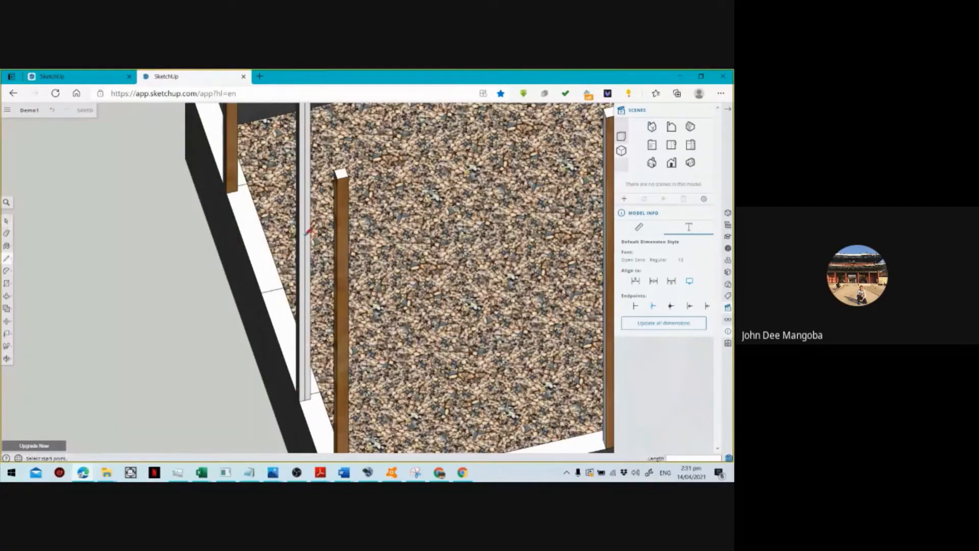
pyautogui.click(306, 234)
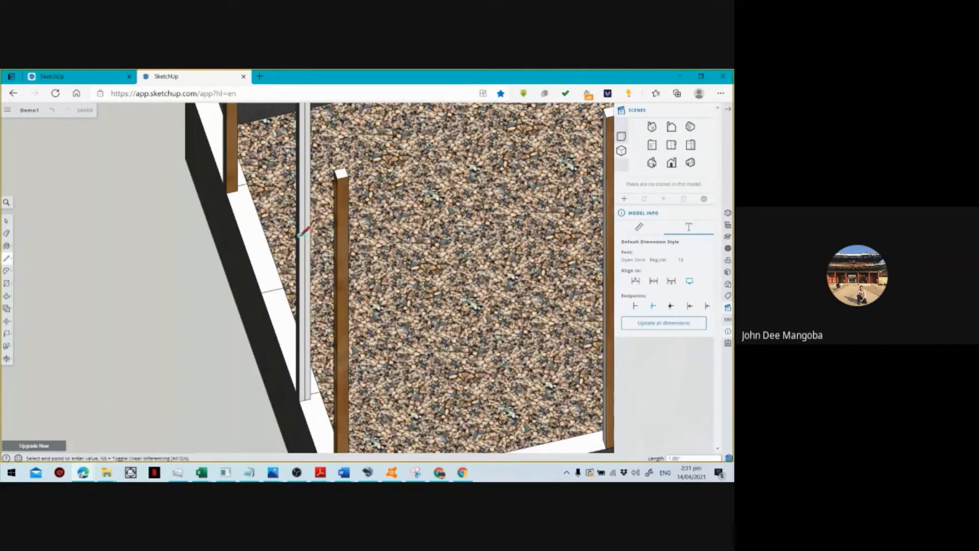
pyautogui.click(300, 235)
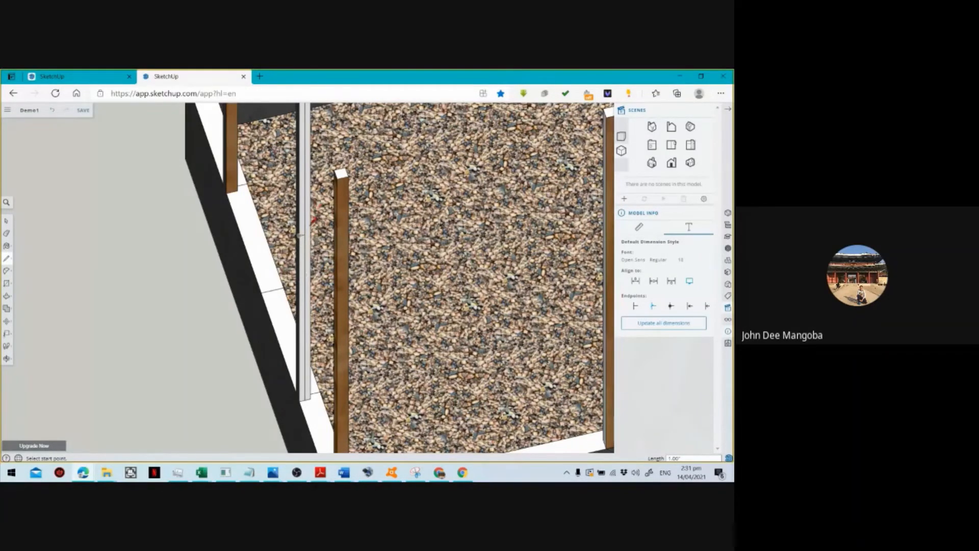
pyautogui.moveTo(310, 236); pyautogui.dragTo(314, 248, button='middle')
pyautogui.click(315, 249)
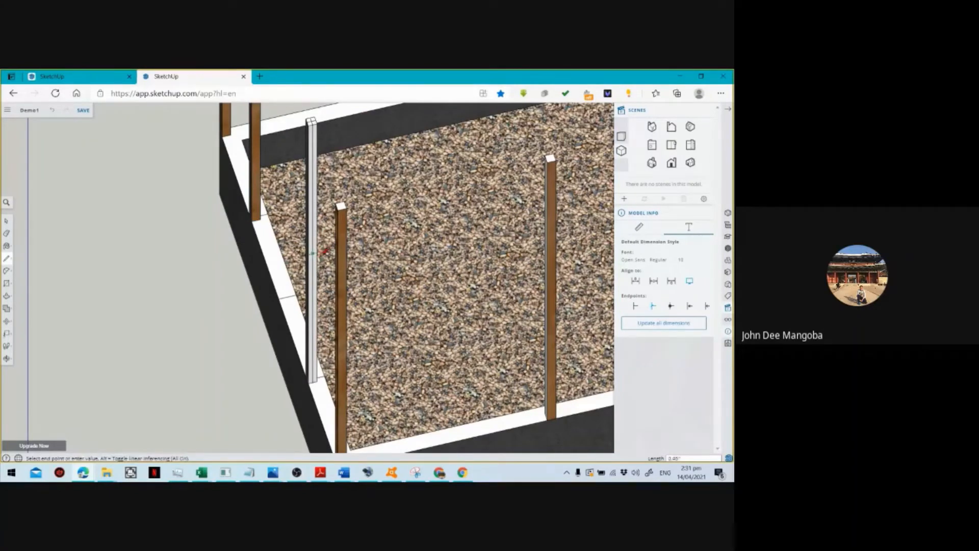
pyautogui.scroll(3, 324, 250)
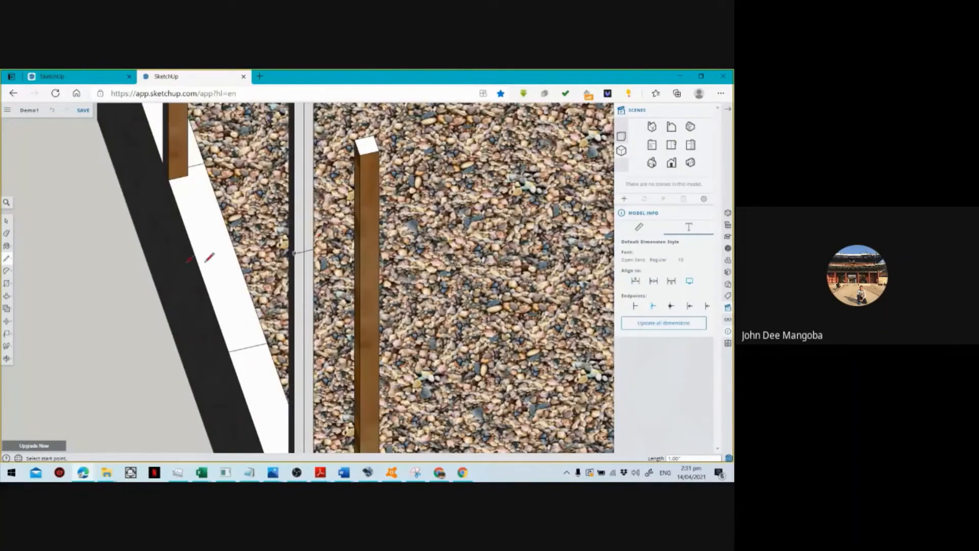
pyautogui.click(7, 284)
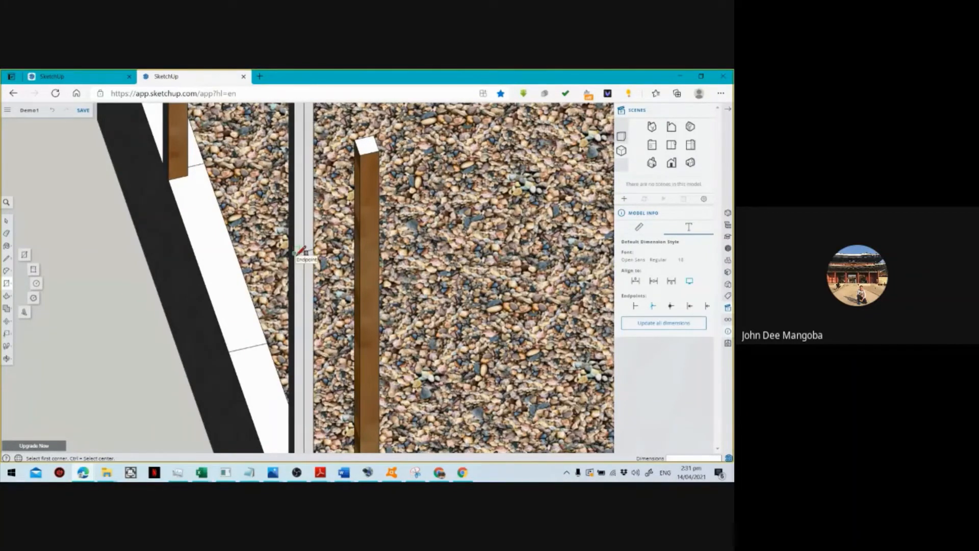
pyautogui.click(294, 252)
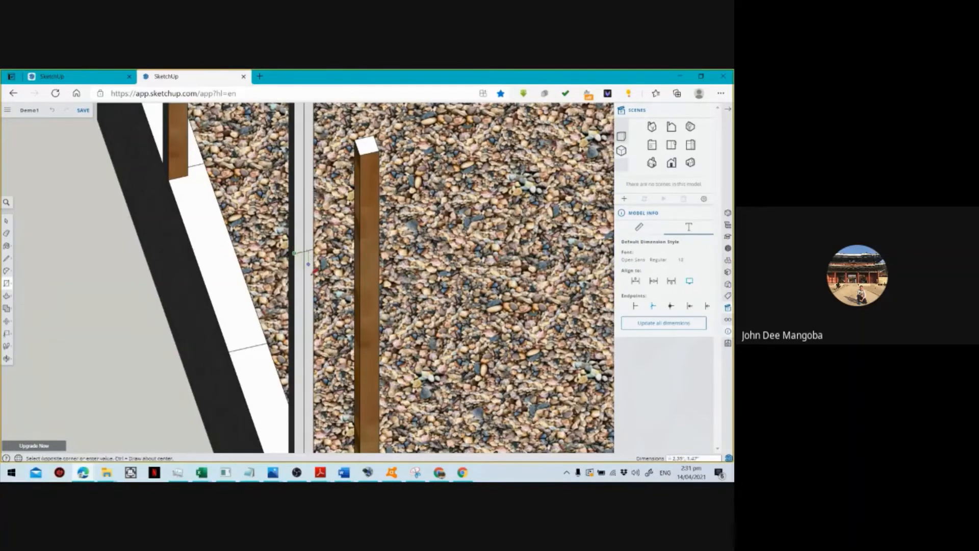
pyautogui.press('Escape')
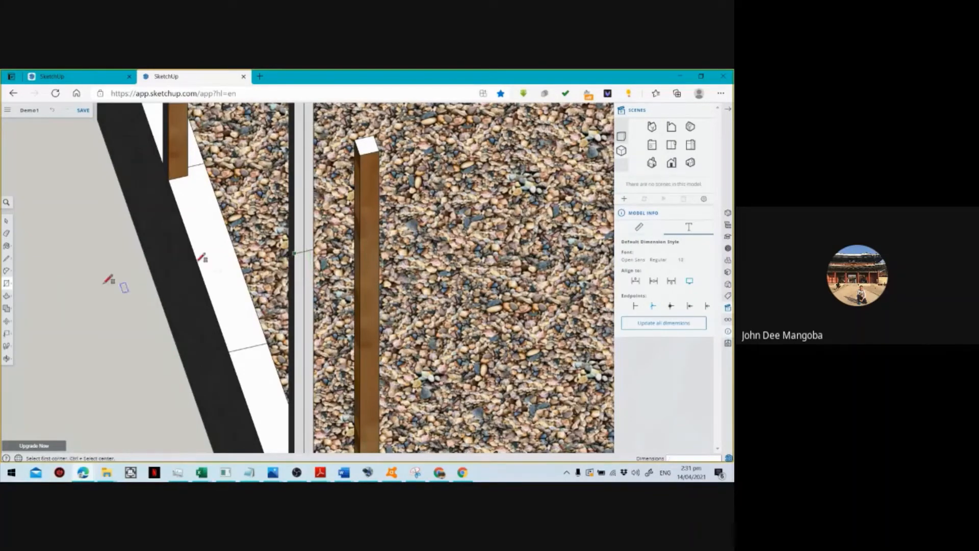
pyautogui.press('space')
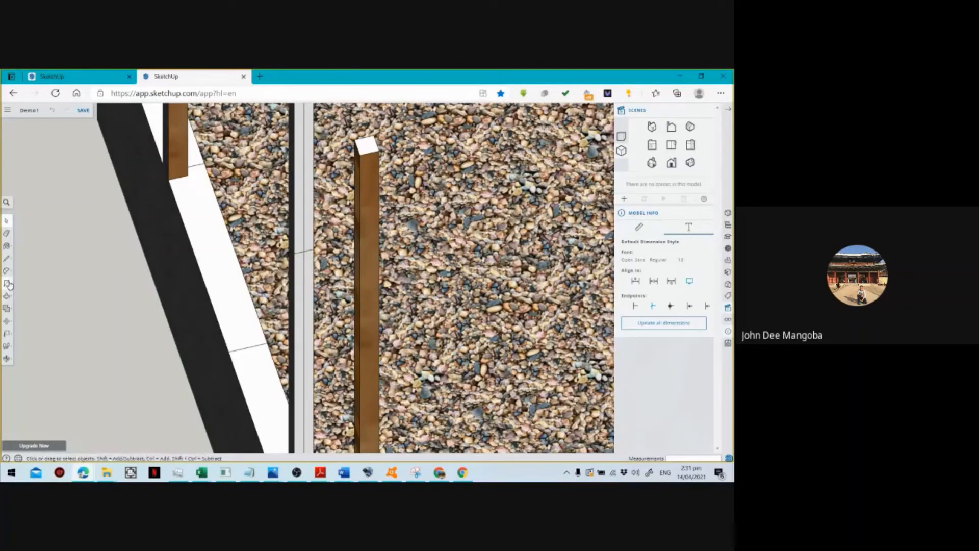
# Try to draw two 2" by 1" rectangles on the post face, one above and one below the mid-height line.
pyautogui.click(8, 284)
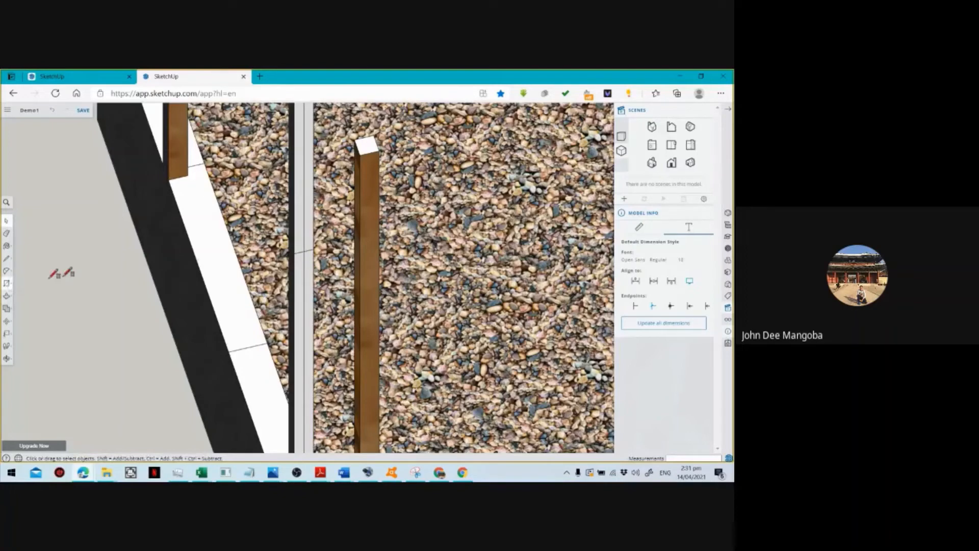
pyautogui.click(297, 252)
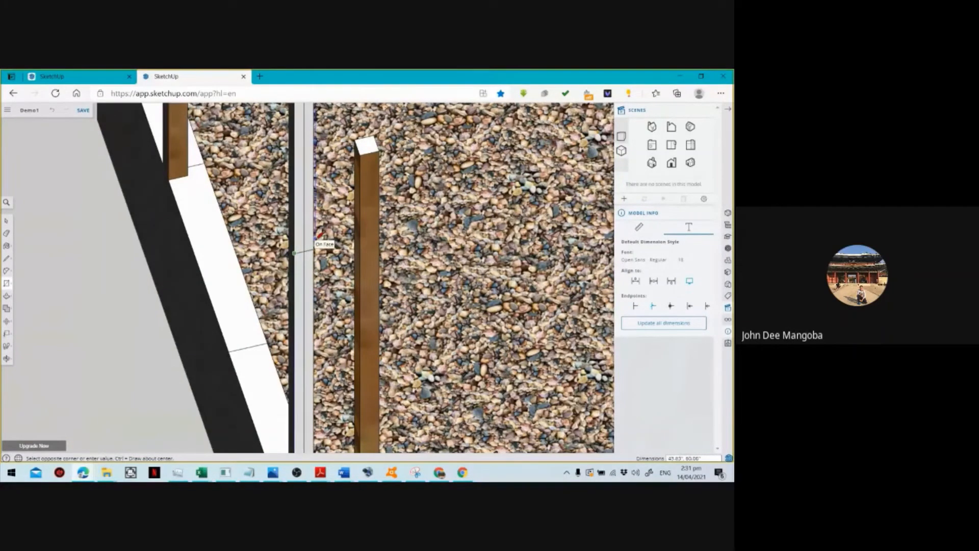
pyautogui.click(701, 78)
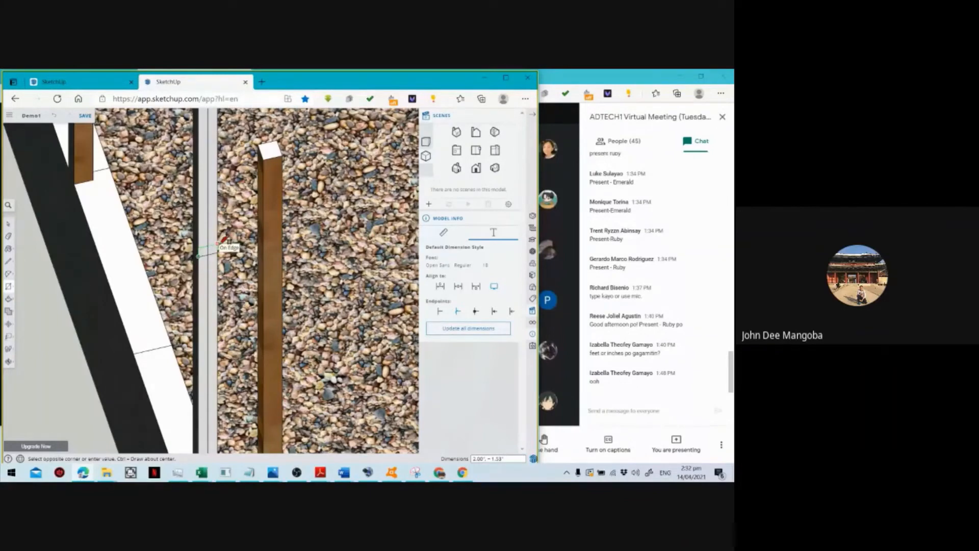
pyautogui.write('2..')
pyautogui.press('Return')
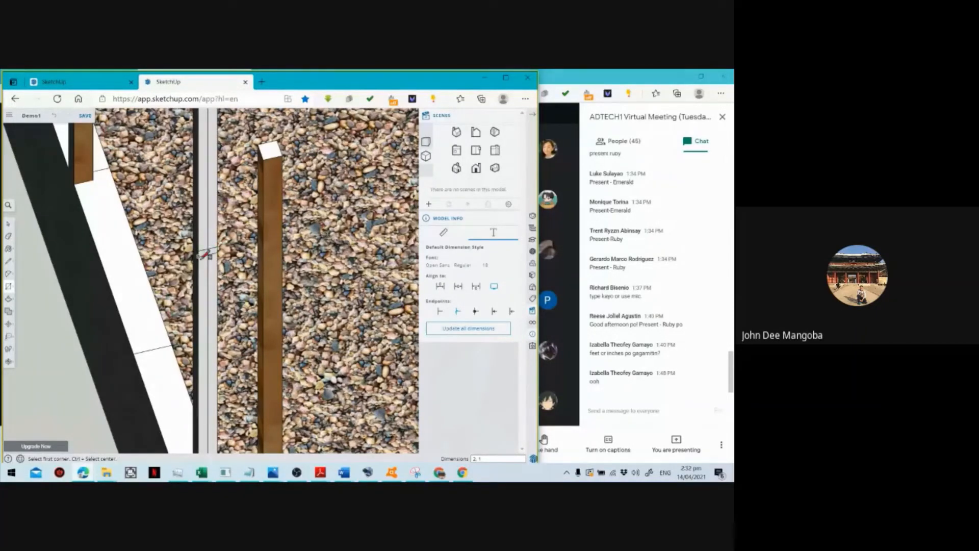
pyautogui.click(200, 256)
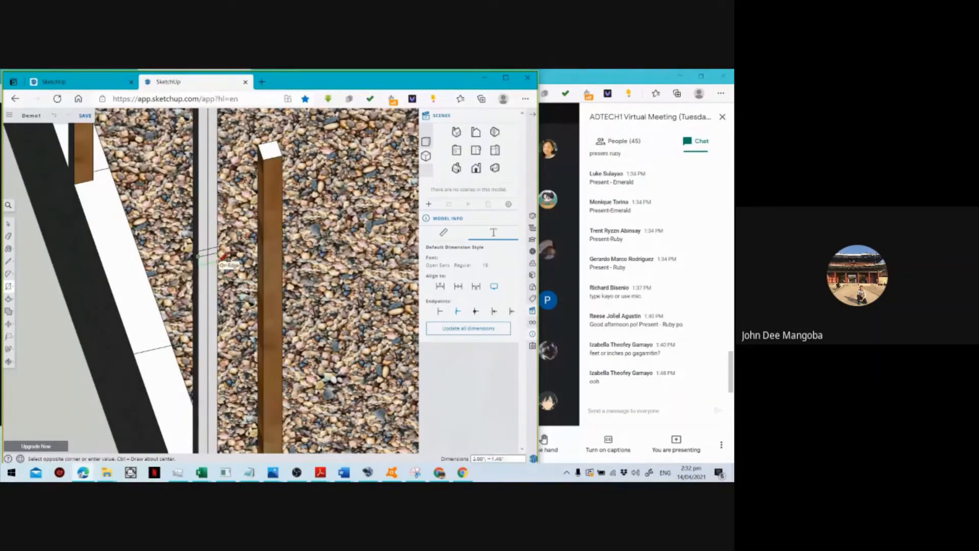
pyautogui.write('2,1')
pyautogui.press('Return')
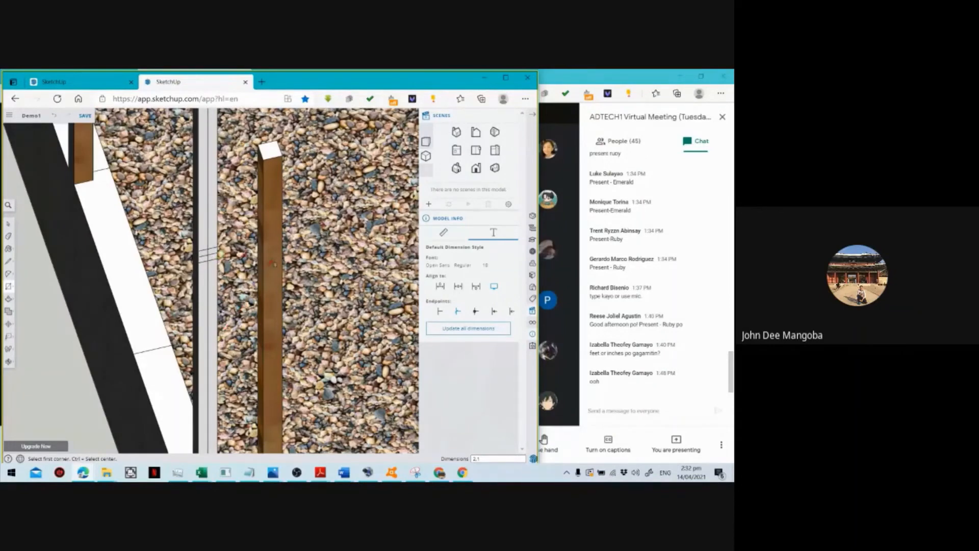
# Undo both rectangles drawn on the post face.
pyautogui.scroll(5, 214, 257)
pyautogui.scroll(2, 217, 265)
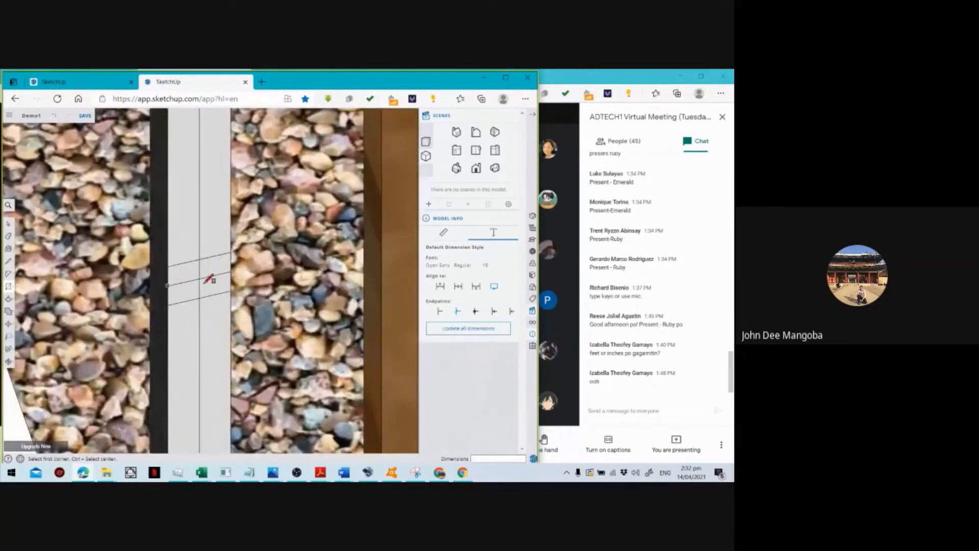
pyautogui.hotkey('ctrl', 'z')
pyautogui.hotkey('ctrl', 'z')
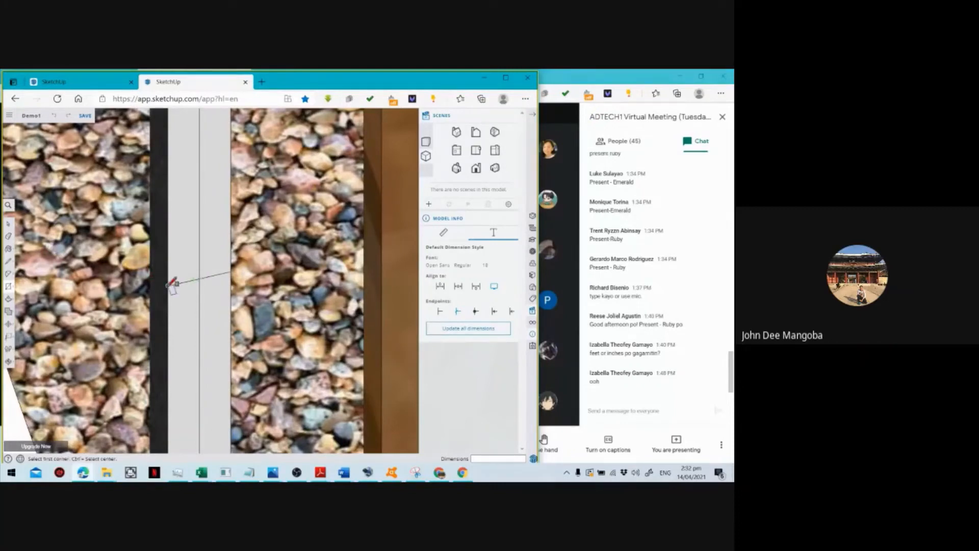
# Draw a line with a length of 1 up the post's vertical edge from the outer endpoint of the mid-height line.
pyautogui.click(169, 284)
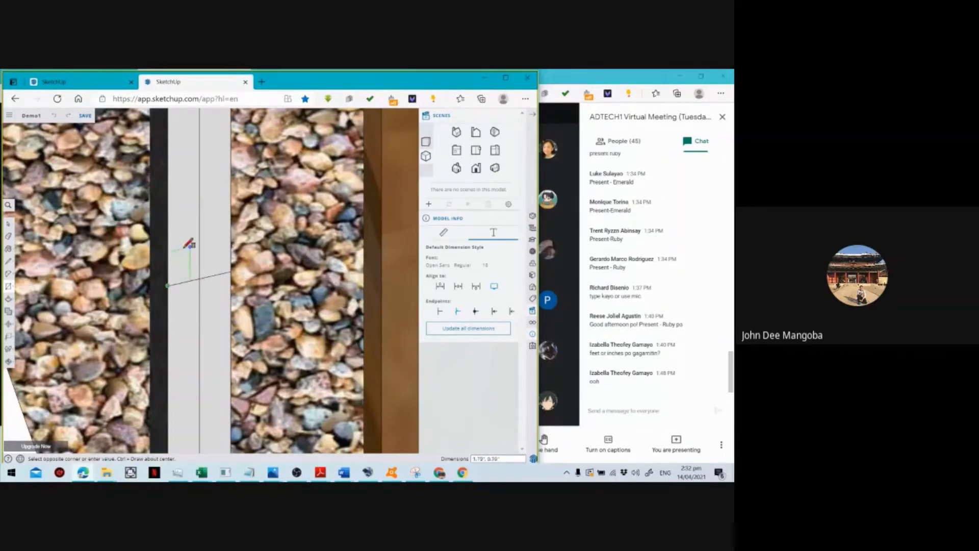
pyautogui.press('l')
pyautogui.click(168, 284)
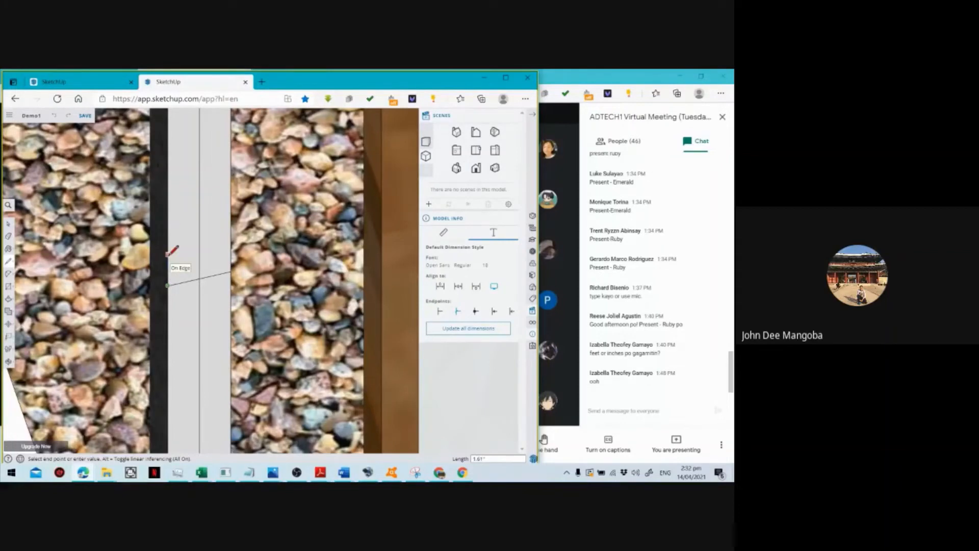
pyautogui.write('1.')
pyautogui.press('Return')
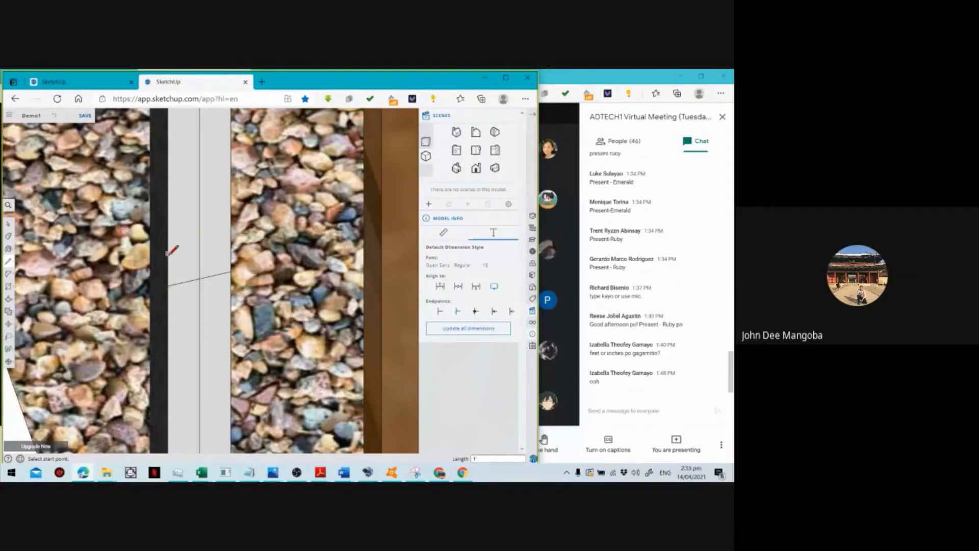
# Draw two lines with a length of 1 from the centre of the mid-height line, one down and one up the post's centre line.
pyautogui.click(167, 284)
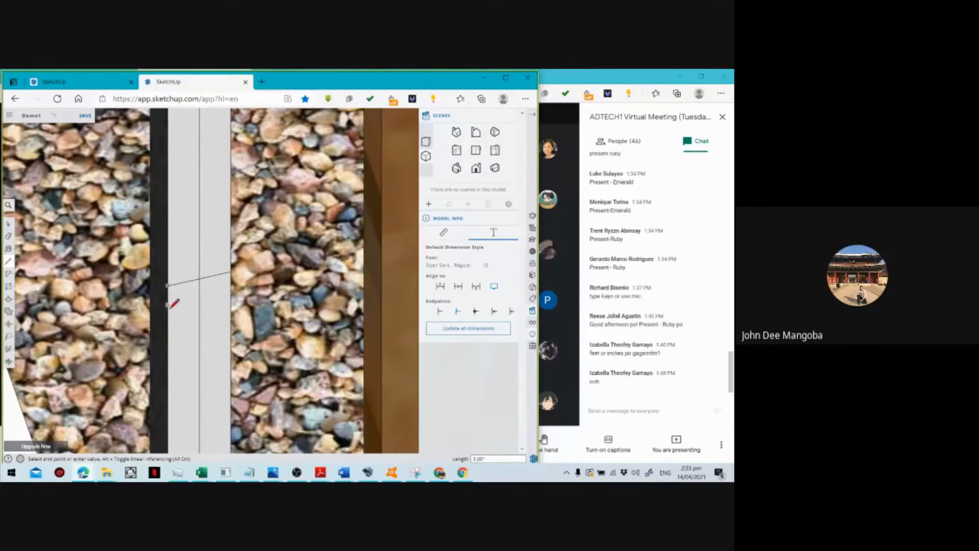
pyautogui.press('Escape')
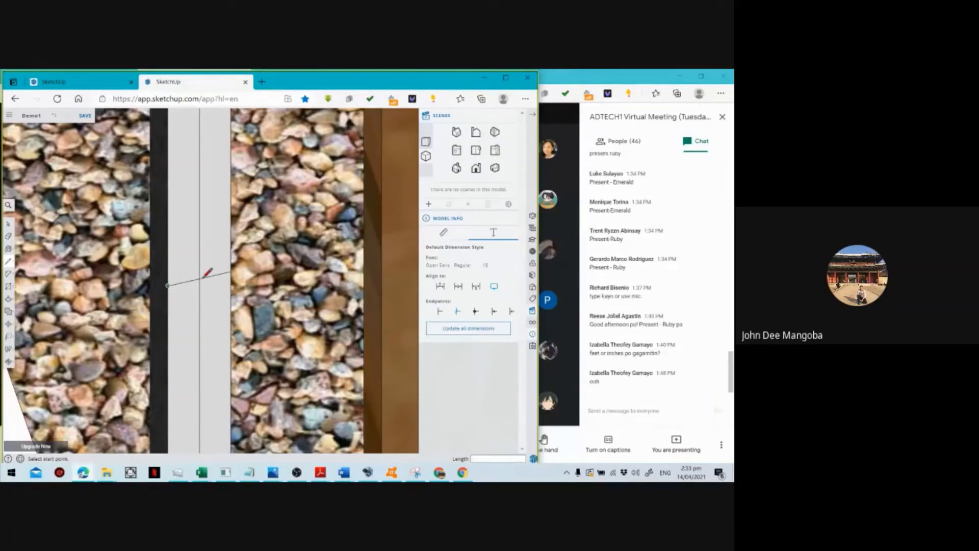
pyautogui.click(199, 278)
pyautogui.write('1')
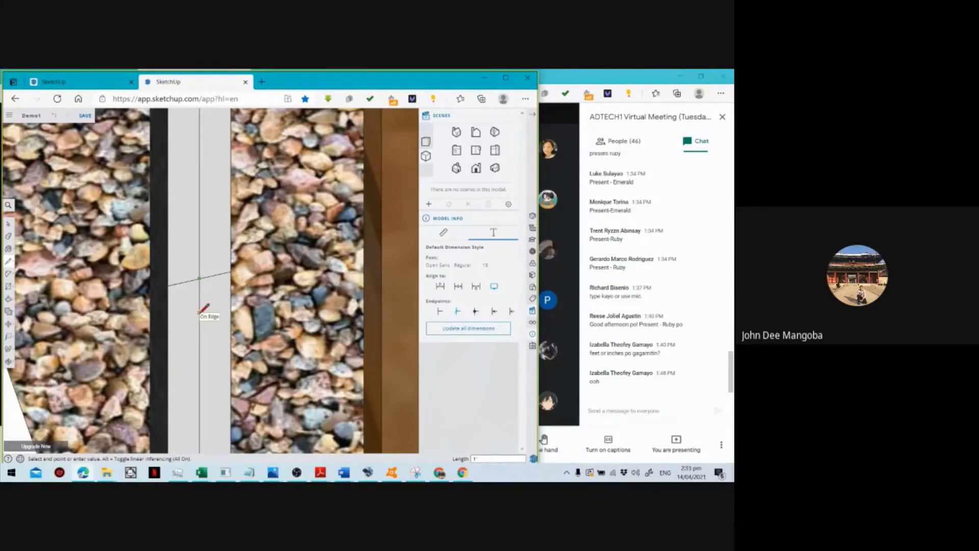
pyautogui.press('Return')
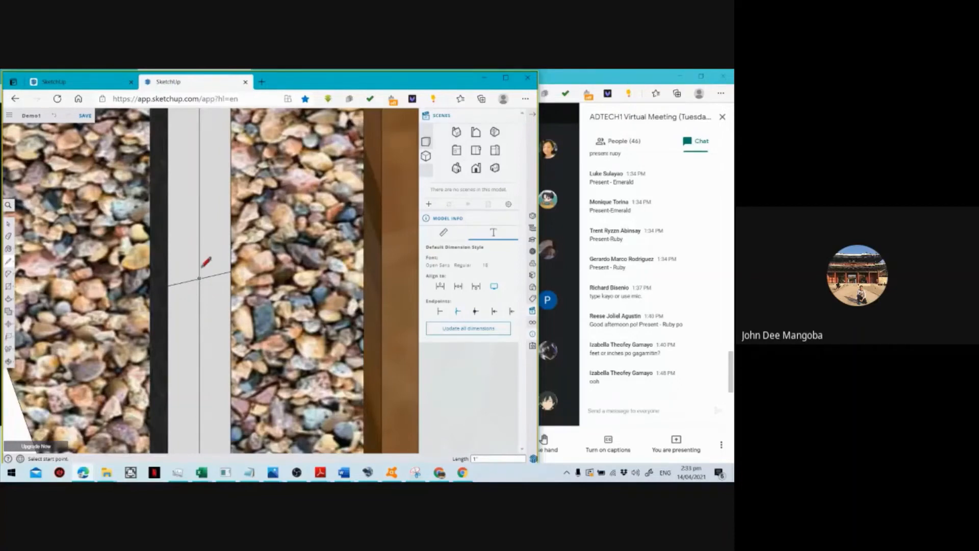
pyautogui.click(199, 278)
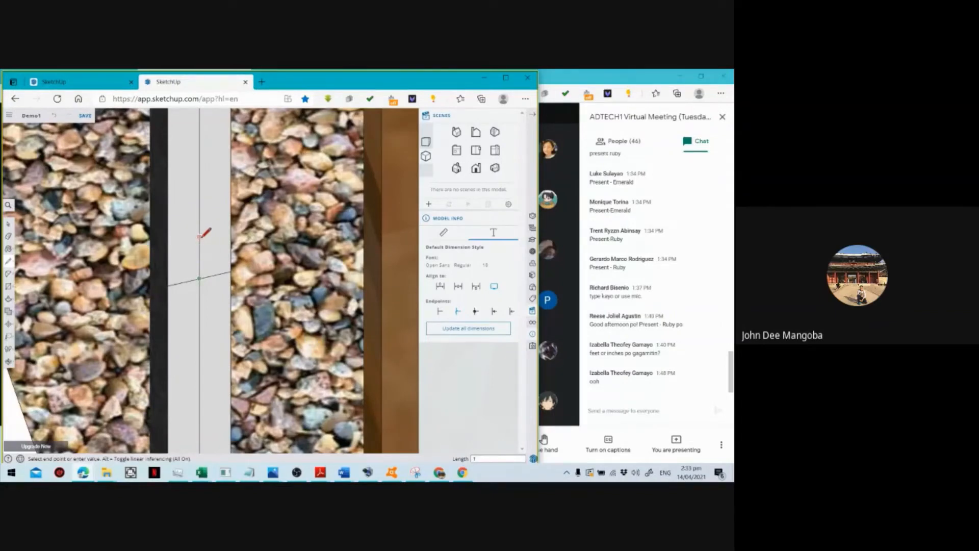
pyautogui.write('1')
pyautogui.press('Return')
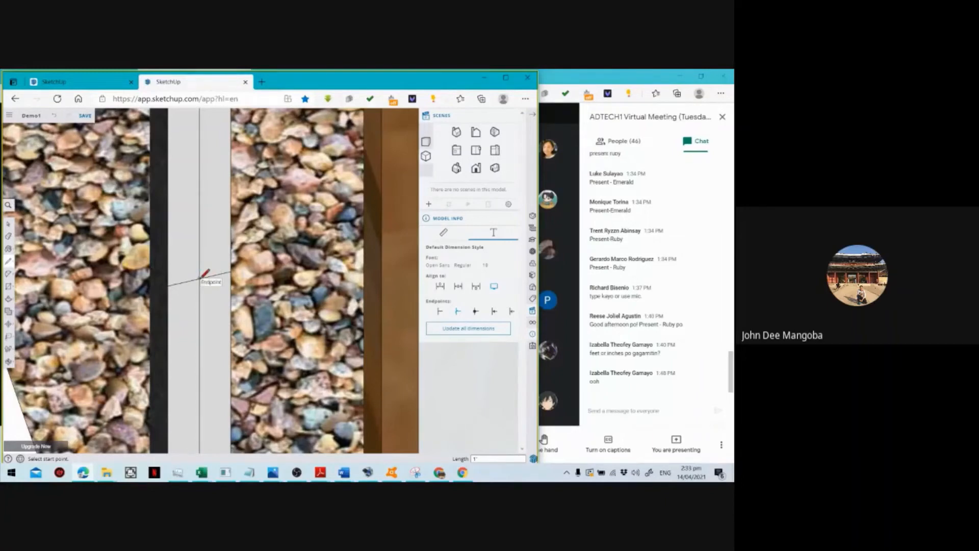
# Draw two lines across the full post face parallel to the mid-height line, one through the mark above it and one through the mark below.
pyautogui.scroll(-2, 203, 275)
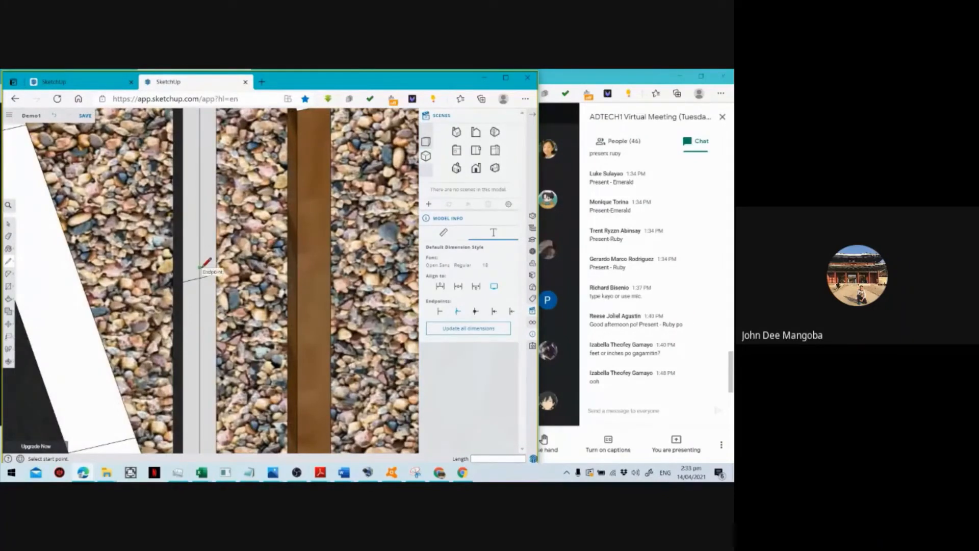
pyautogui.click(200, 267)
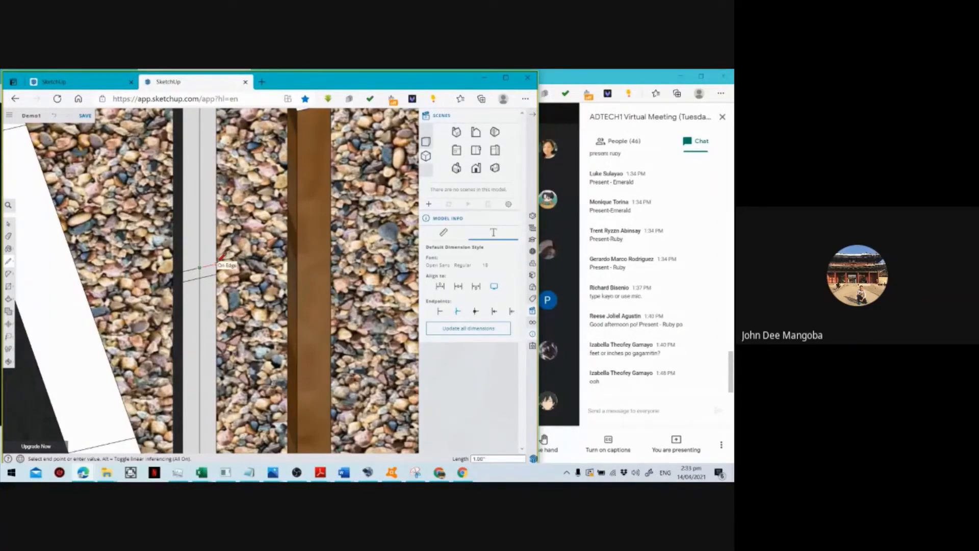
pyautogui.click(217, 259)
pyautogui.scroll(3, 209, 262)
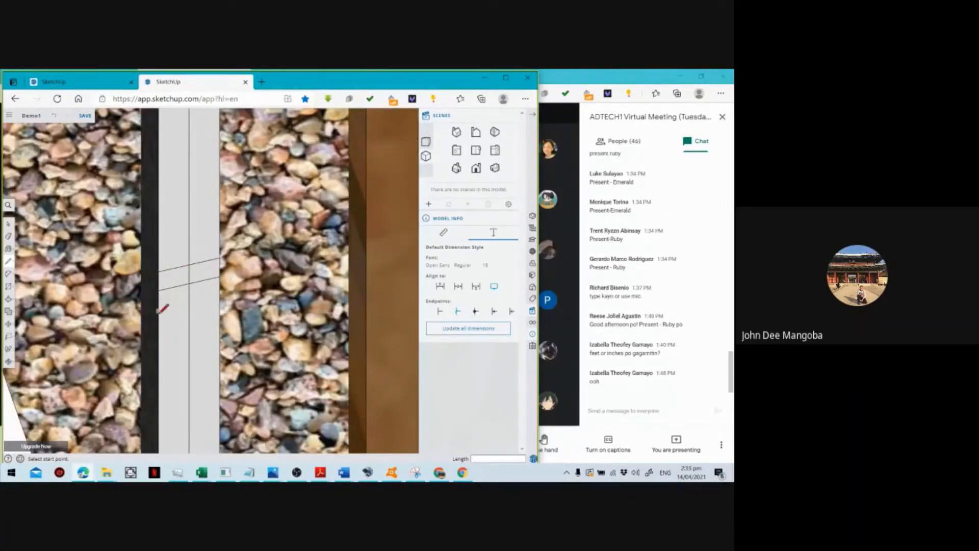
pyautogui.click(198, 298)
pyautogui.click(220, 295)
pyautogui.click(190, 301)
pyautogui.click(159, 309)
# Delete the vertical centre segments and the mid-height line between the two outer lines, leaving one undivided face on the post.
pyautogui.scroll(-3, 216, 305)
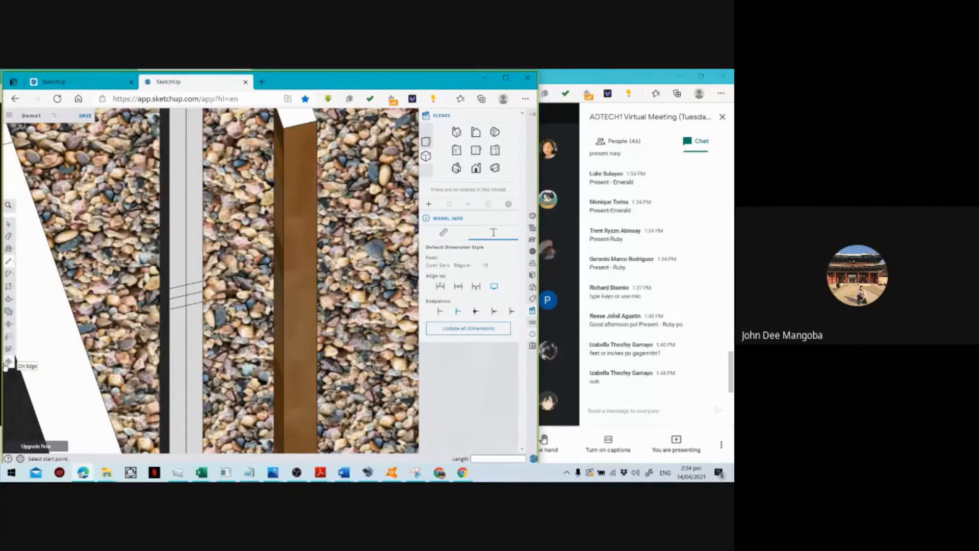
pyautogui.moveTo(6, 367)
pyautogui.mouseDown(button='middle')
pyautogui.moveTo(138, 258)
pyautogui.moveTo(143, 217)
pyautogui.moveTo(229, 256)
pyautogui.moveTo(199, 287)
pyautogui.mouseUp(button='middle')
pyautogui.scroll(4, 197, 283)
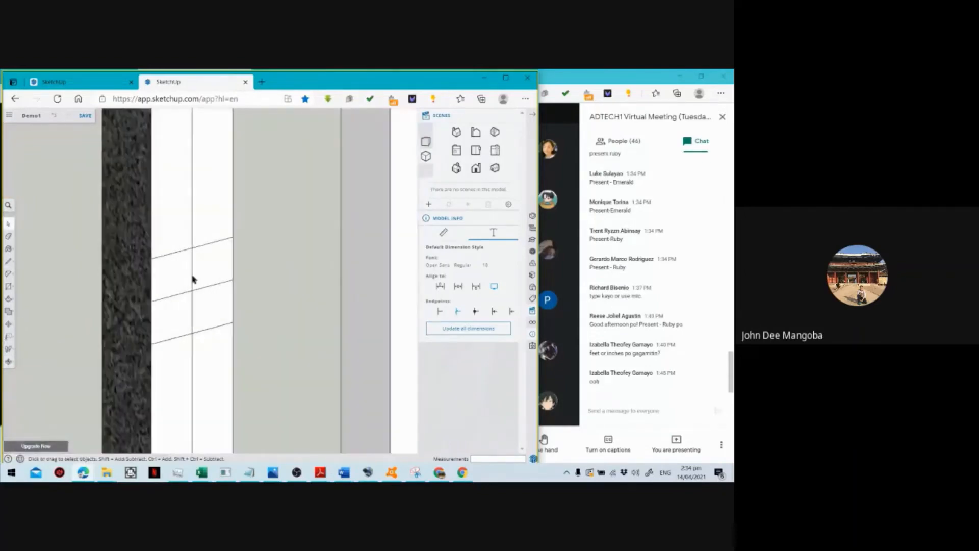
pyautogui.scroll(-10, 194, 281)
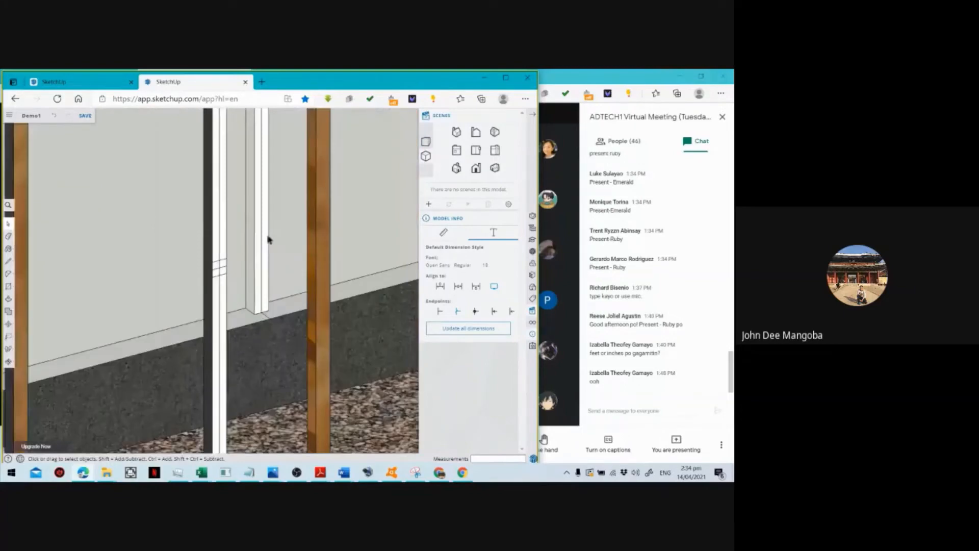
pyautogui.scroll(3, 257, 254)
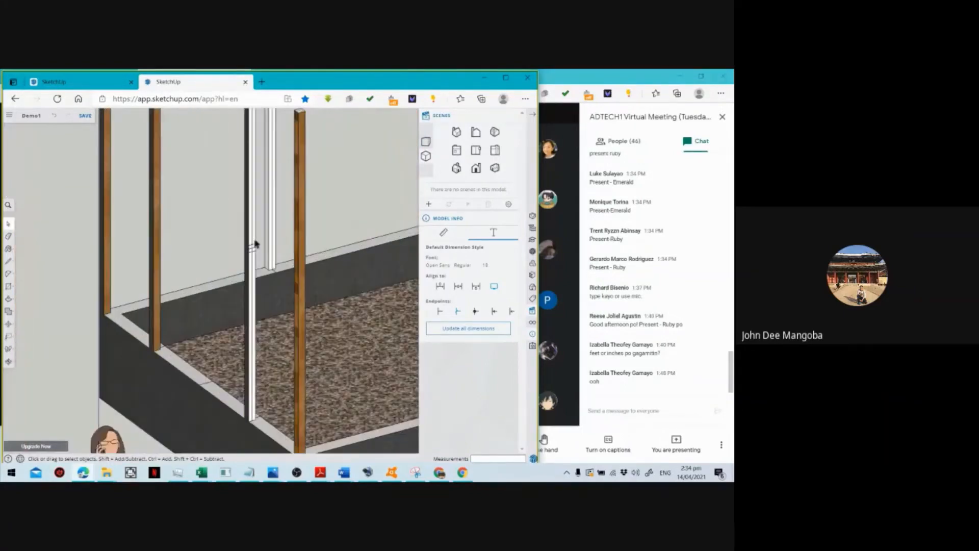
pyautogui.scroll(3, 256, 244)
pyautogui.scroll(4, 225, 267)
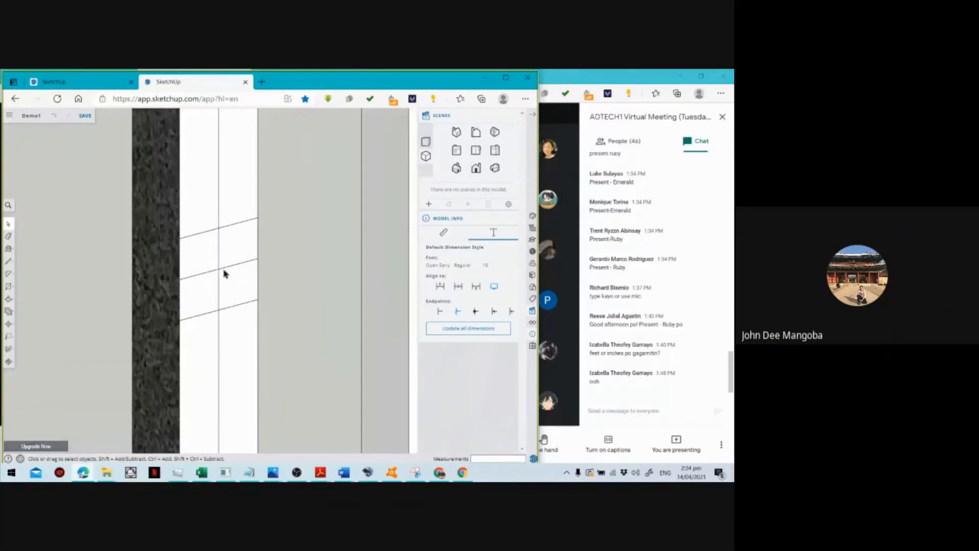
pyautogui.press('Delete')
pyautogui.click(218, 293)
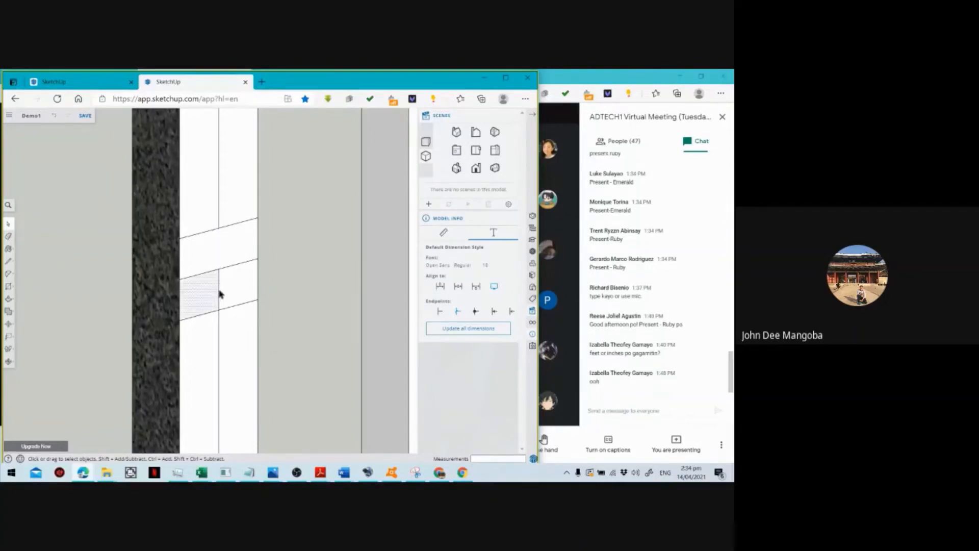
pyautogui.click(219, 290)
pyautogui.press('Delete')
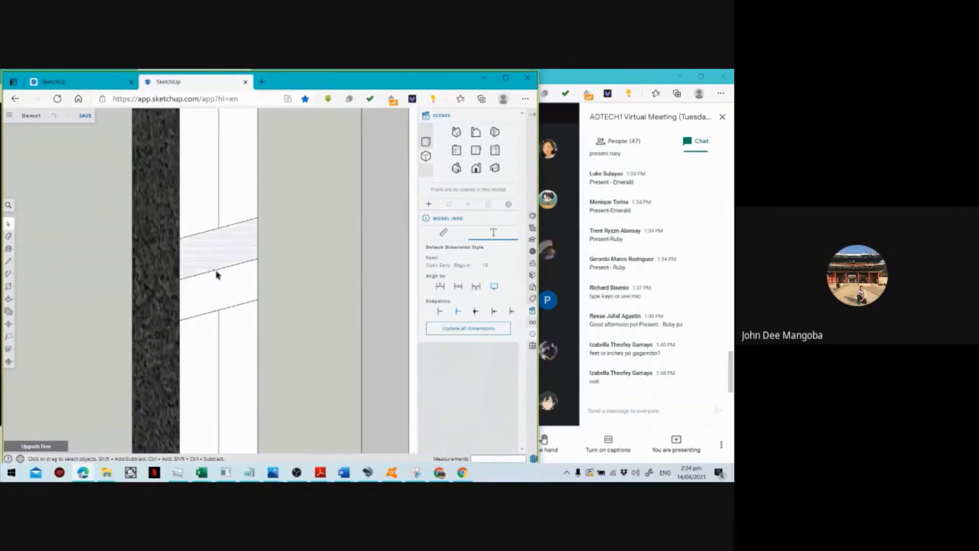
pyautogui.click(216, 270)
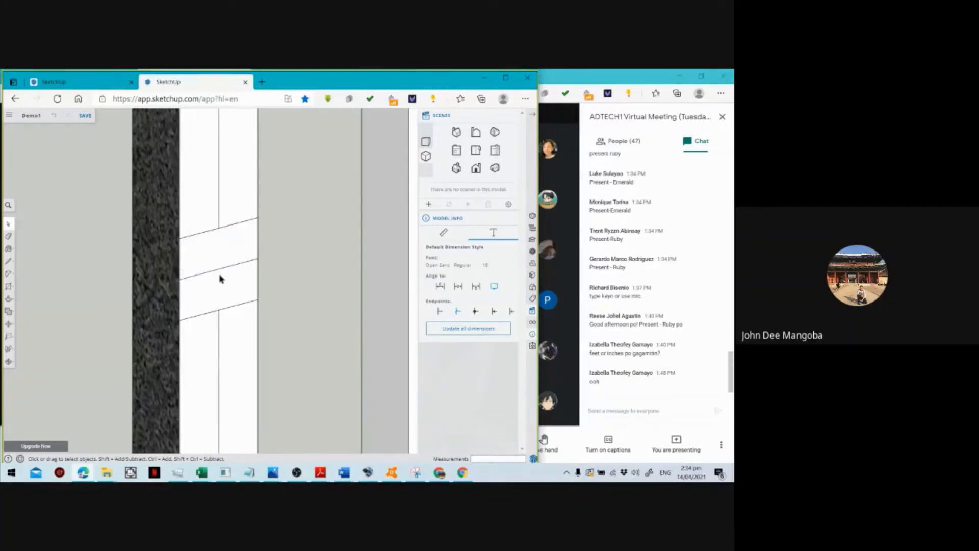
pyautogui.press('Delete')
# Push/Pull the bounded mid-height face out 22" to the neighbouring wood corner post to form a horizontal rail.
pyautogui.scroll(-5, 227, 274)
pyautogui.press('p')
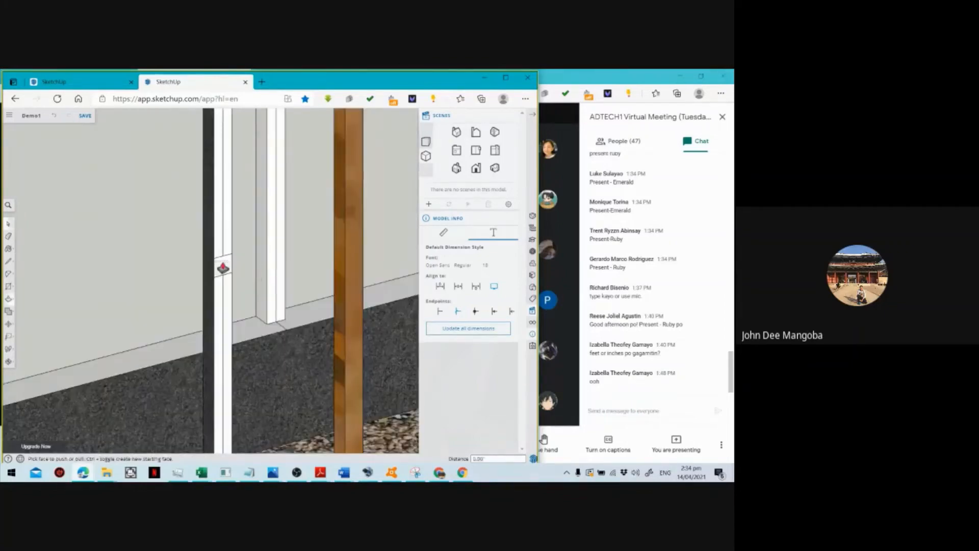
pyautogui.click(223, 267)
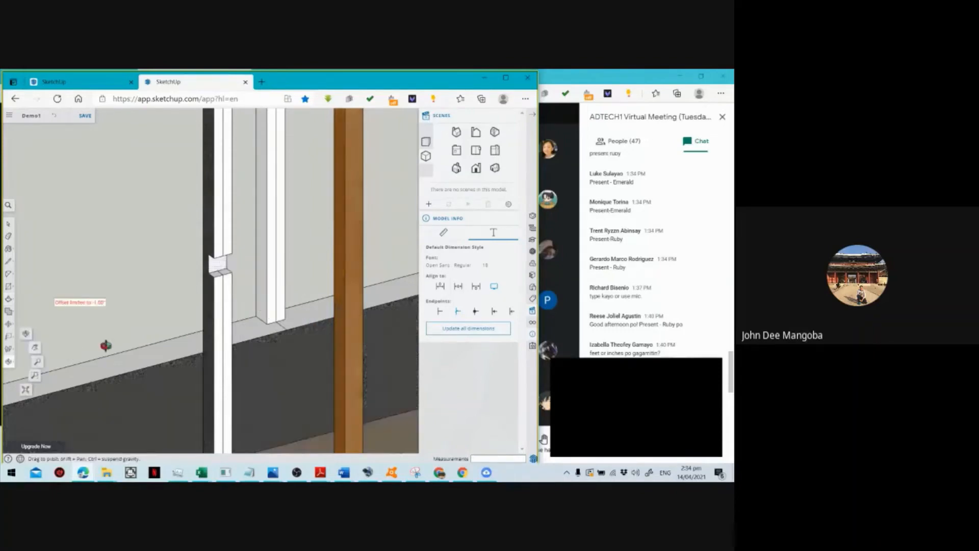
pyautogui.moveTo(102, 299); pyautogui.dragTo(284, 276, button='middle')
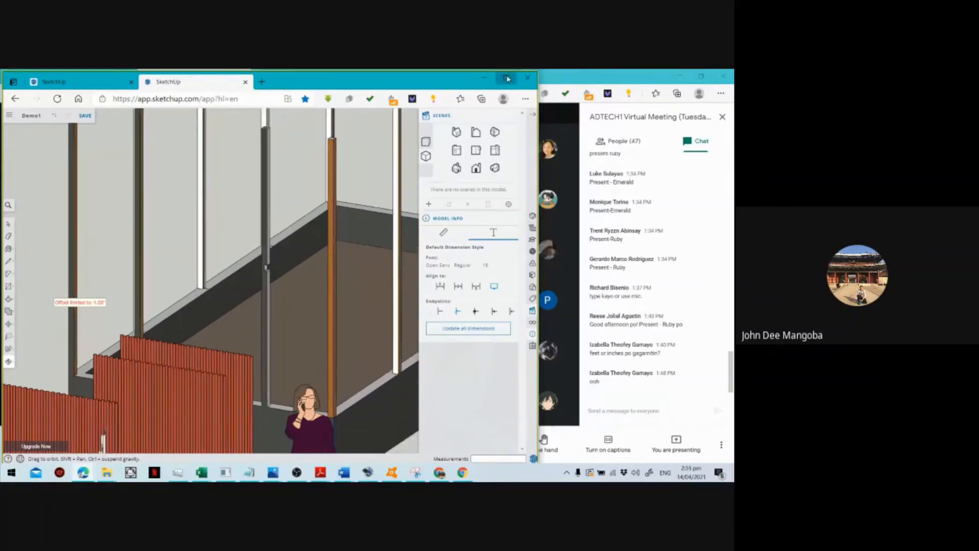
pyautogui.click(507, 78)
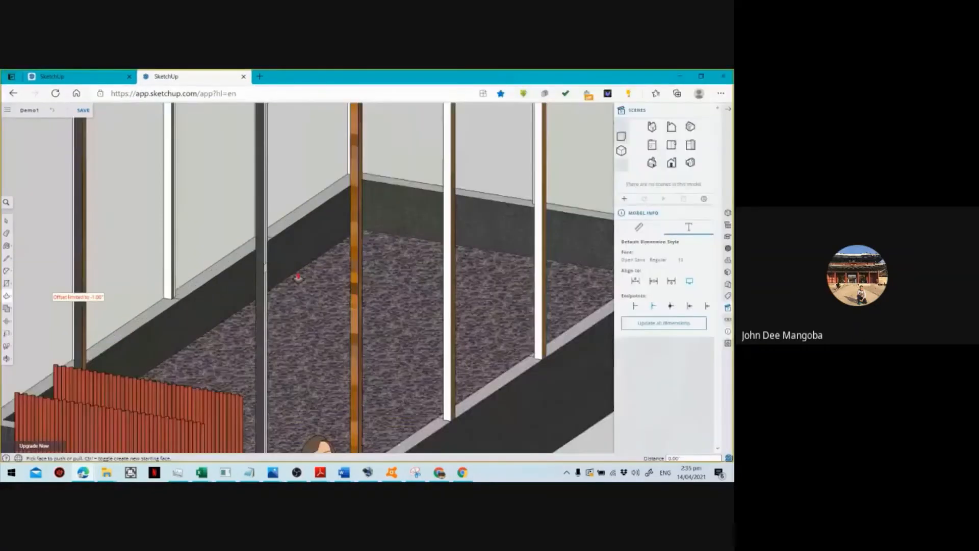
pyautogui.scroll(4, 291, 275)
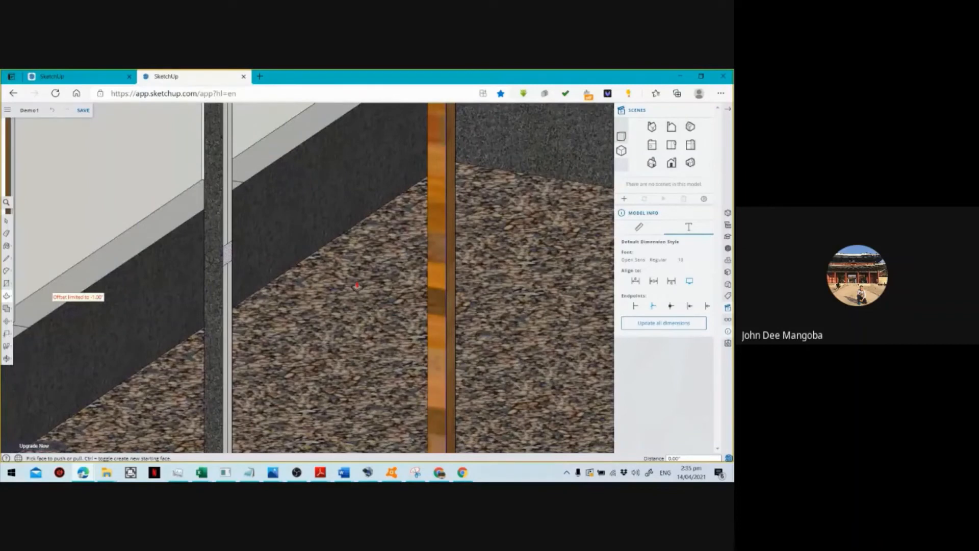
pyautogui.click(227, 254)
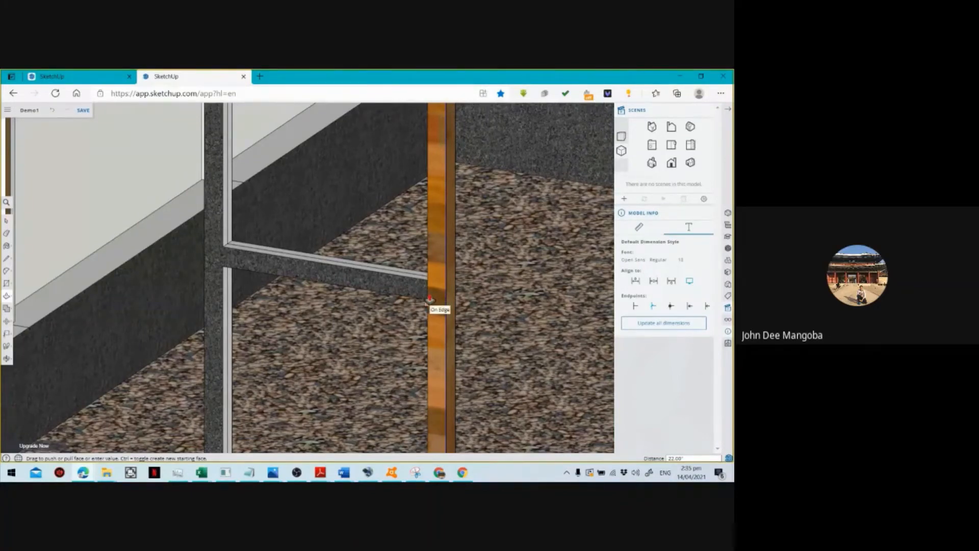
pyautogui.click(430, 300)
pyautogui.scroll(-5, 411, 264)
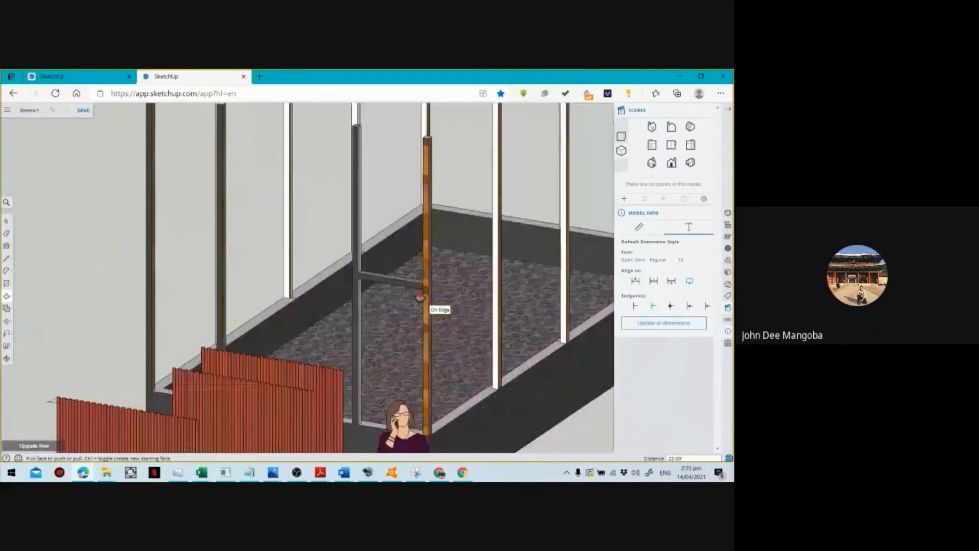
pyautogui.scroll(-2, 383, 287)
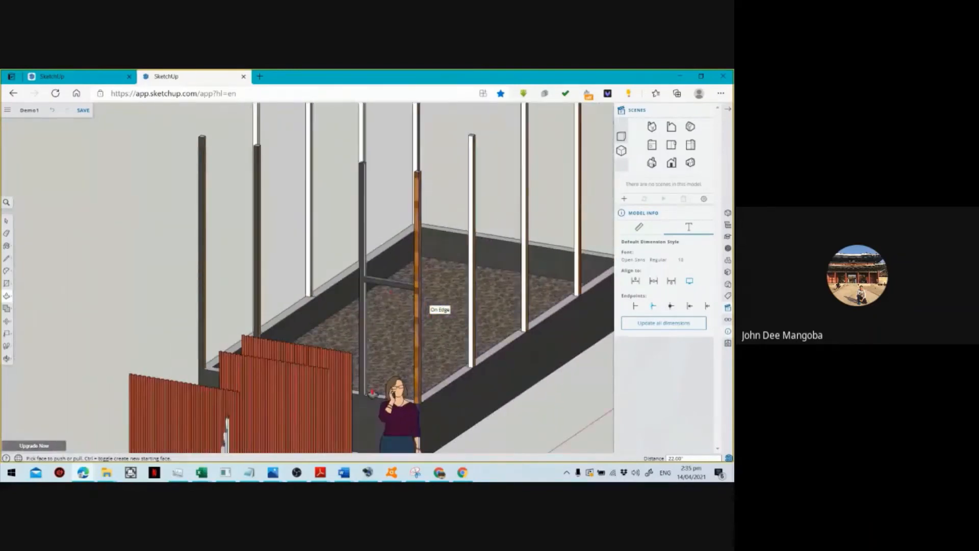
pyautogui.scroll(2, 431, 306)
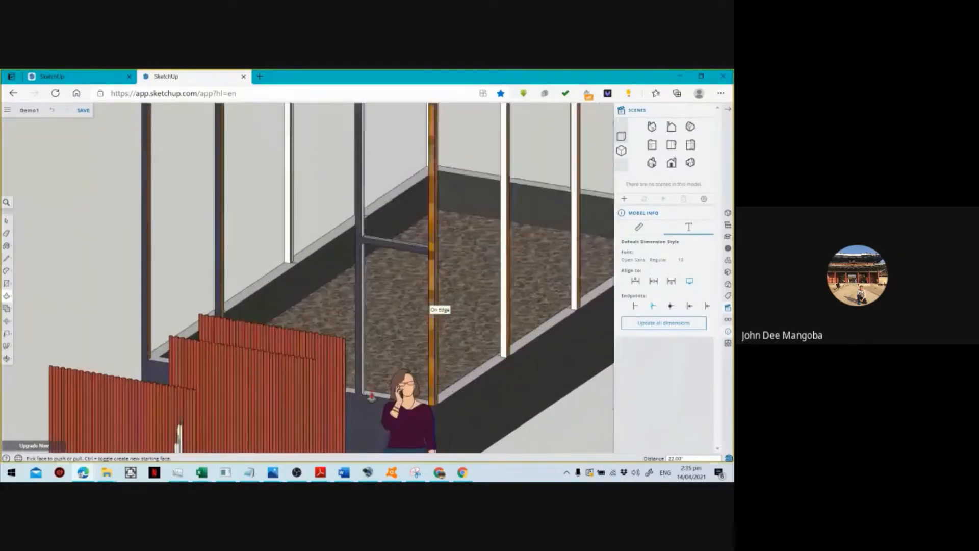
pyautogui.press('l')
pyautogui.click(362, 394)
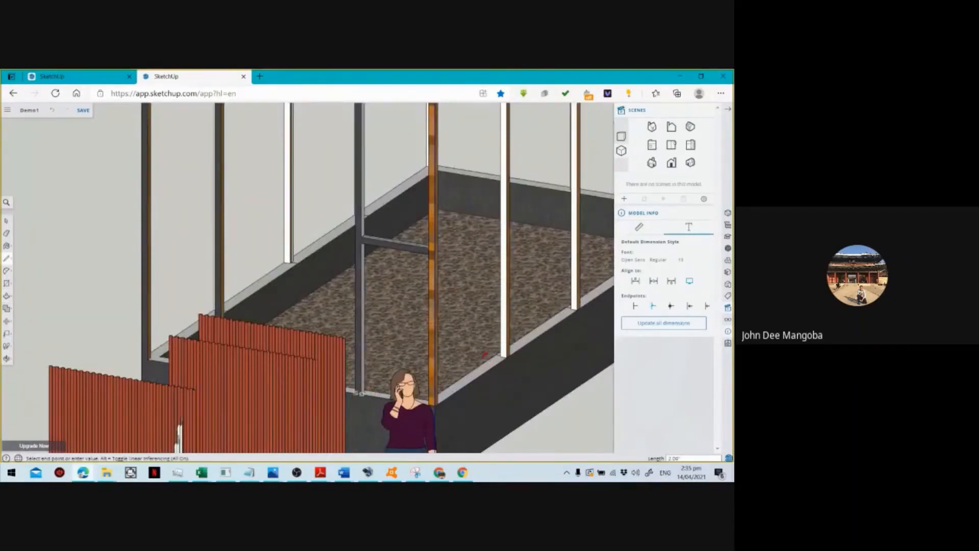
pyautogui.press('space')
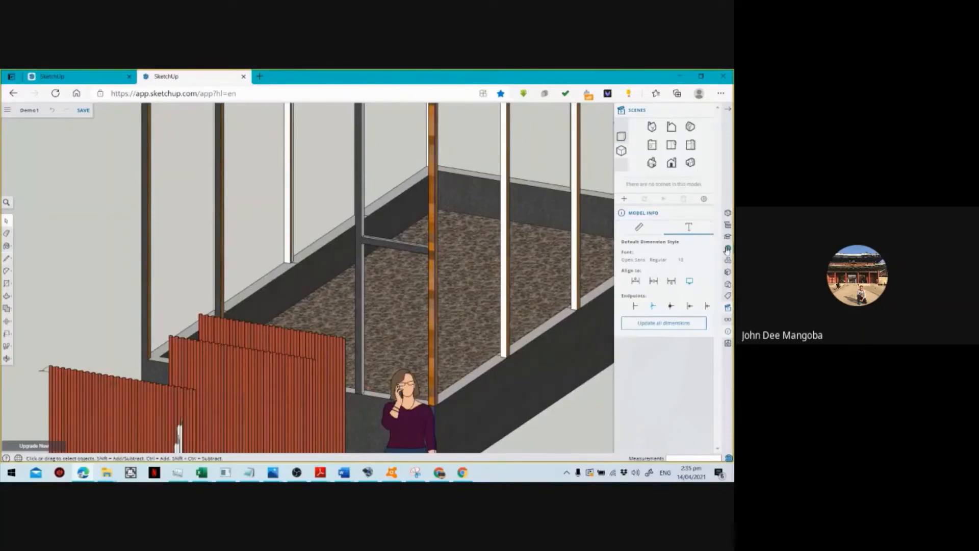
# Paint the rail and its post, the dark faces of the two posts behind the fence panels and the adjacent white post with a brown Wood material.
pyautogui.click(728, 273)
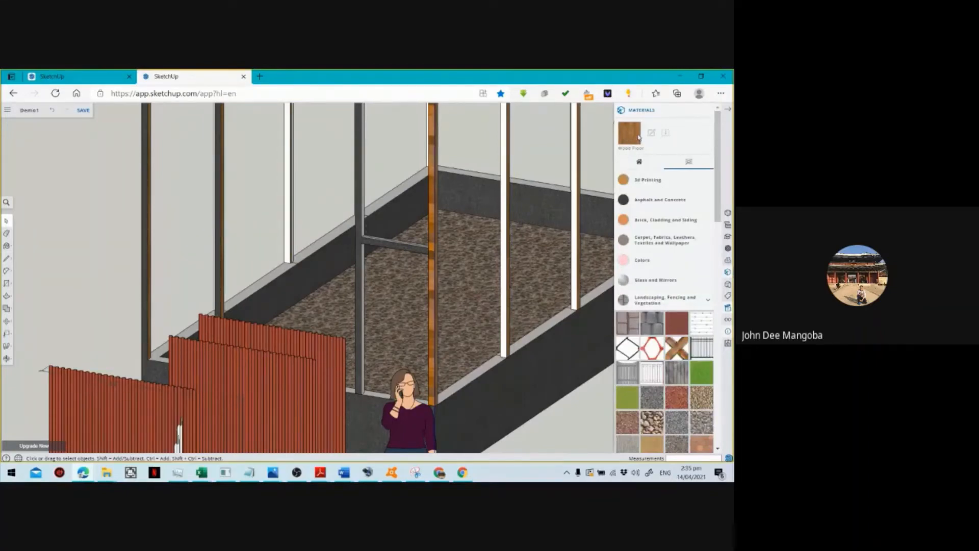
pyautogui.scroll(-10, 683, 255)
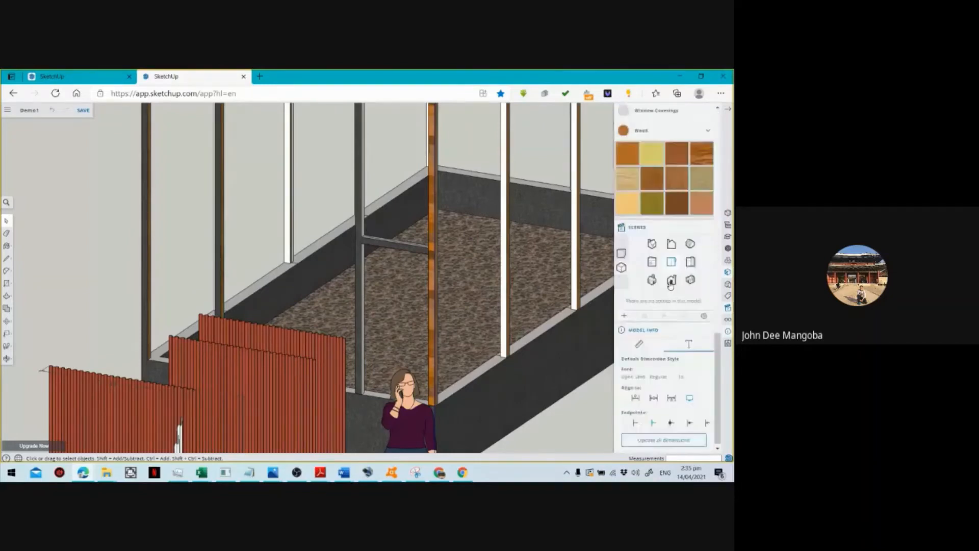
pyautogui.click(682, 185)
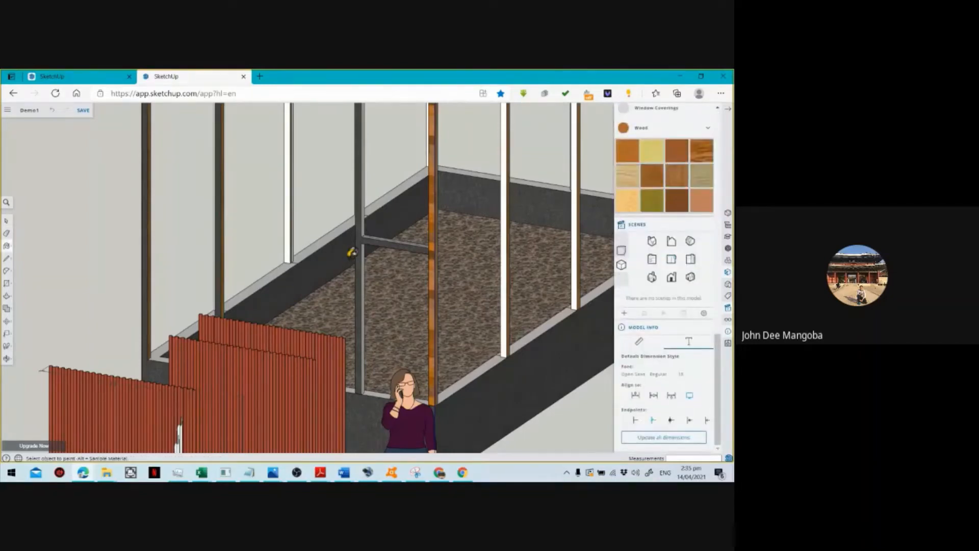
pyautogui.click(359, 239)
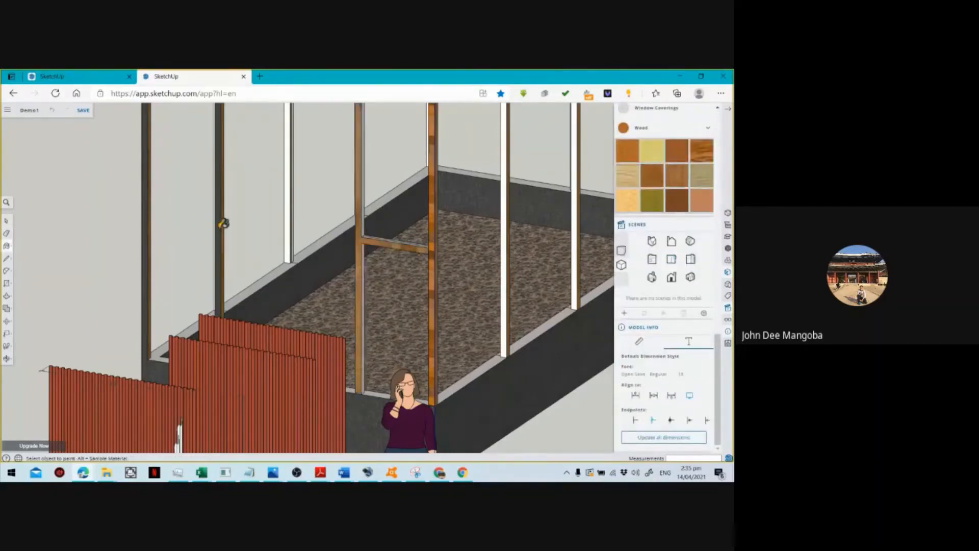
pyautogui.click(177, 231)
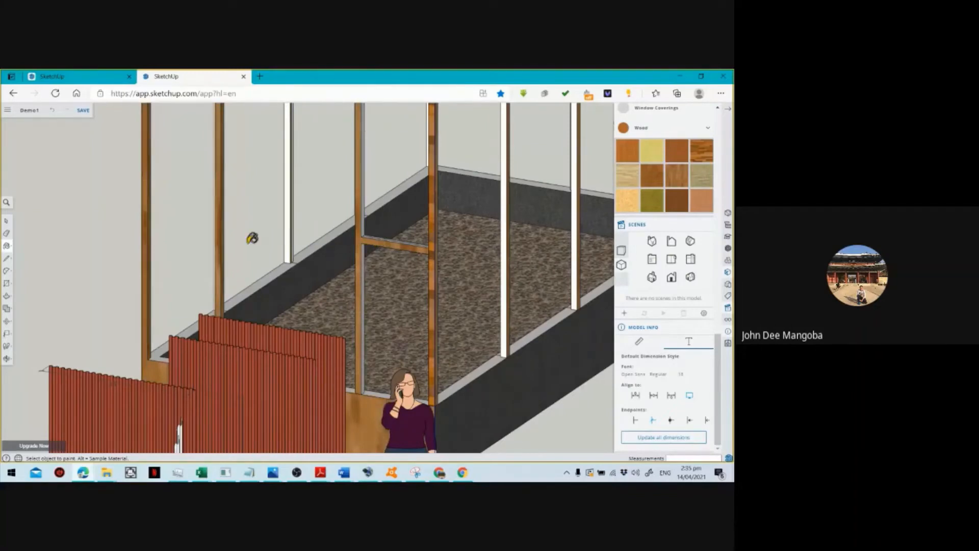
pyautogui.click(290, 218)
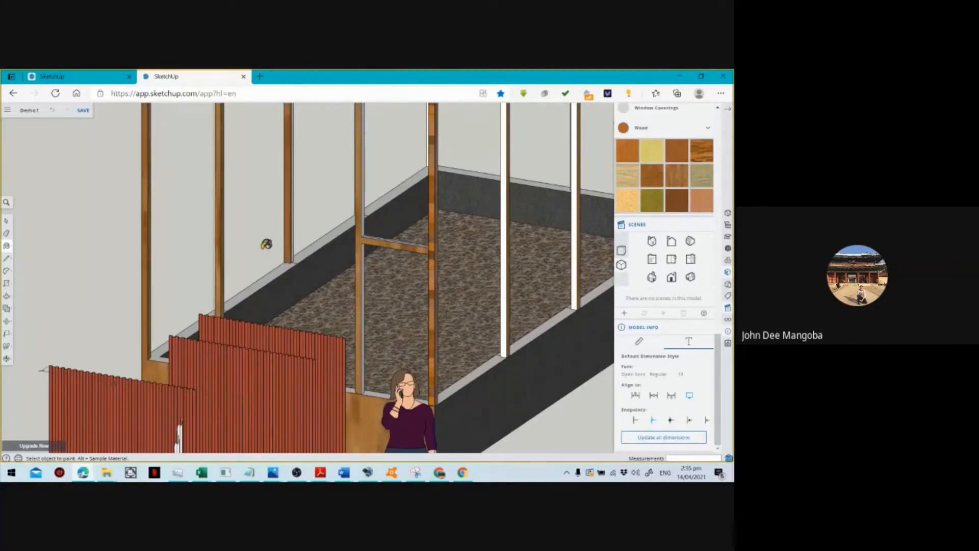
pyautogui.press('space')
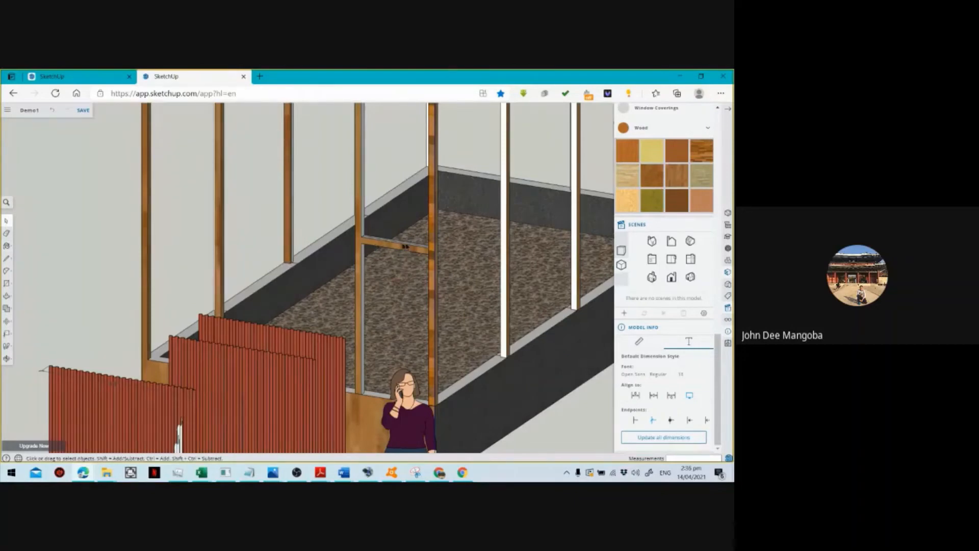
# Draw a 2" line across the white post face, continuing the lower edge of the mid-height rail.
pyautogui.scroll(5, 406, 246)
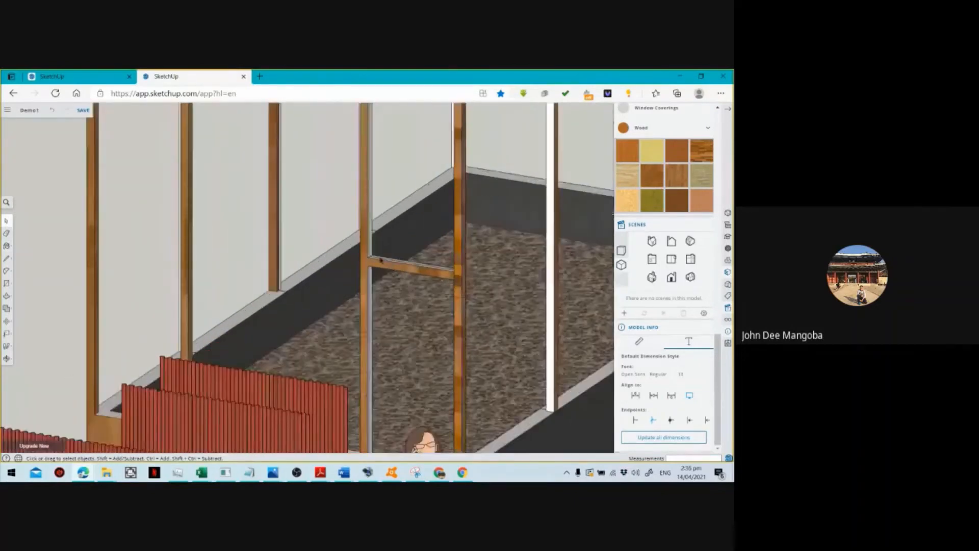
pyautogui.scroll(1, 380, 260)
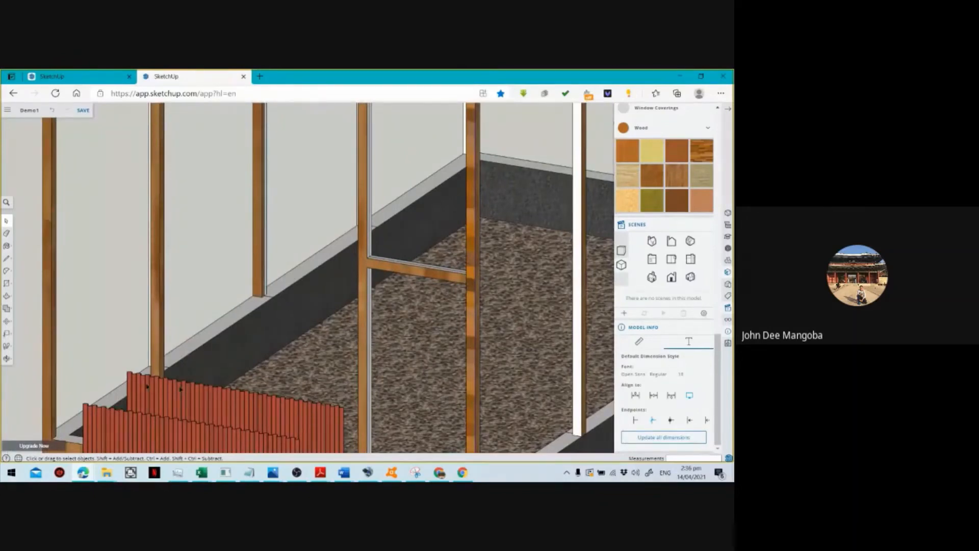
pyautogui.press('o')
pyautogui.moveTo(21, 355); pyautogui.dragTo(402, 330)
pyautogui.moveTo(556, 273); pyautogui.dragTo(532, 284)
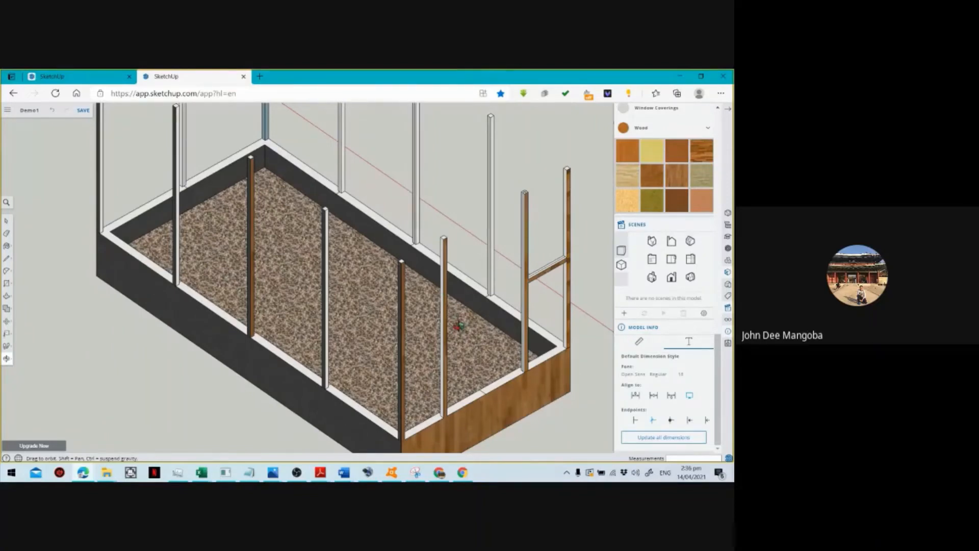
pyautogui.moveTo(458, 325); pyautogui.dragTo(196, 301)
pyautogui.scroll(5, 403, 189)
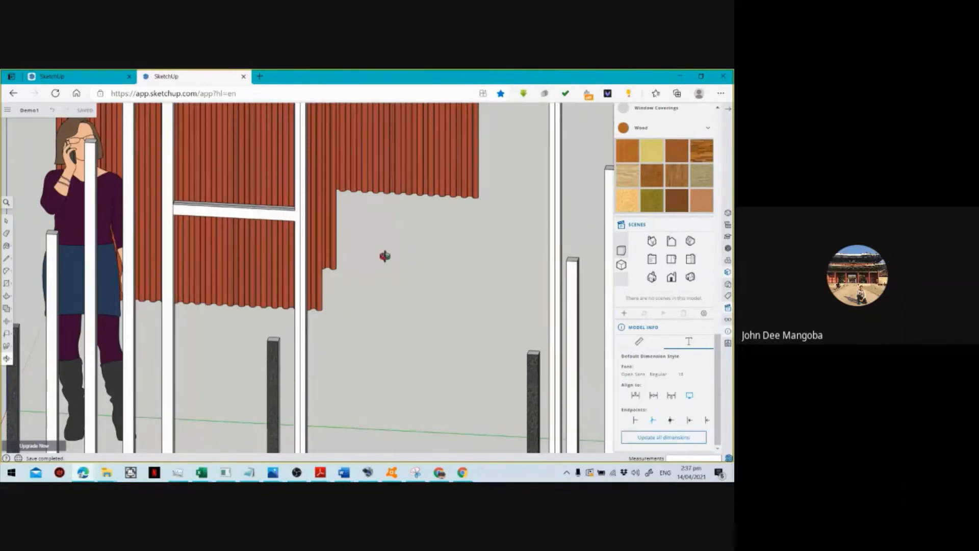
pyautogui.moveTo(284, 203); pyautogui.dragTo(187, 240, button='middle')
pyautogui.scroll(-2, 325, 216)
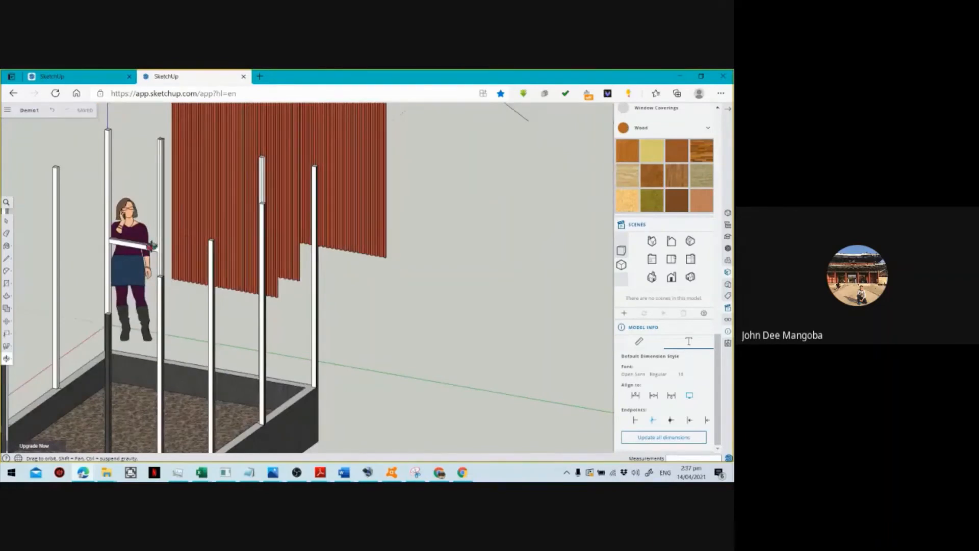
pyautogui.scroll(5, 152, 247)
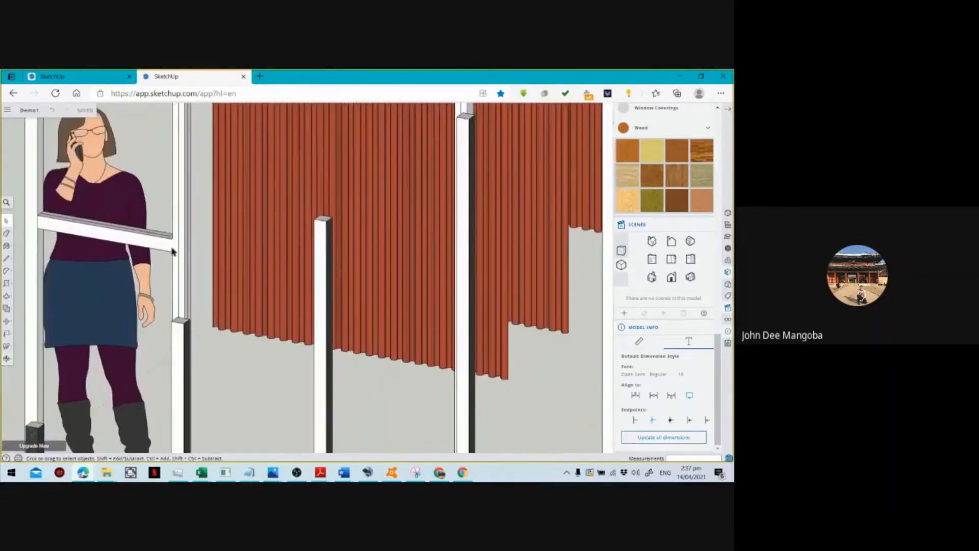
pyautogui.press('l')
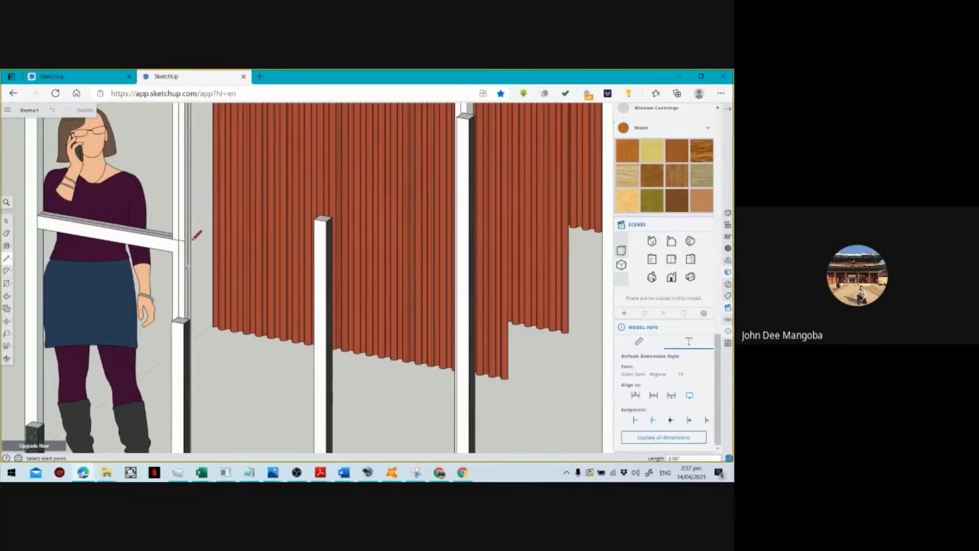
pyautogui.scroll(5, 197, 231)
pyautogui.click(175, 258)
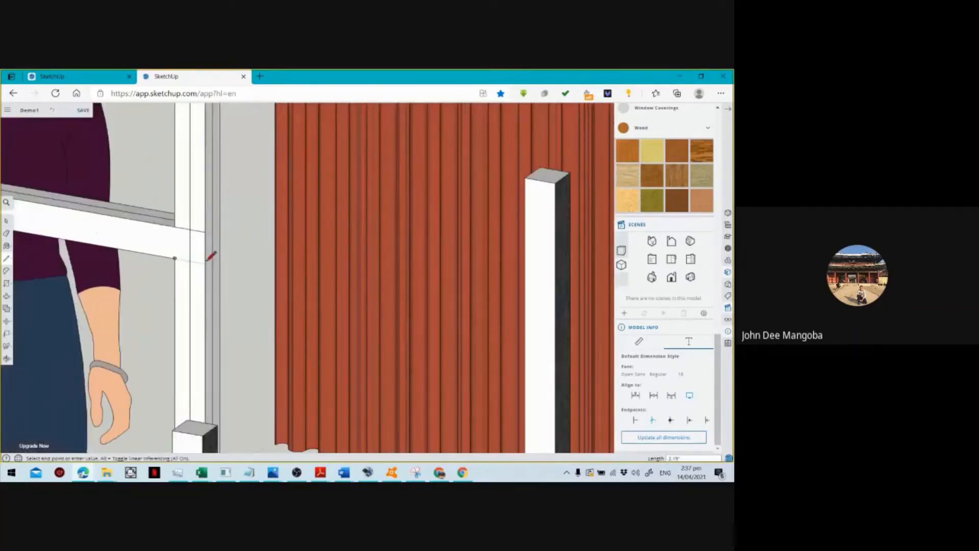
pyautogui.click(206, 263)
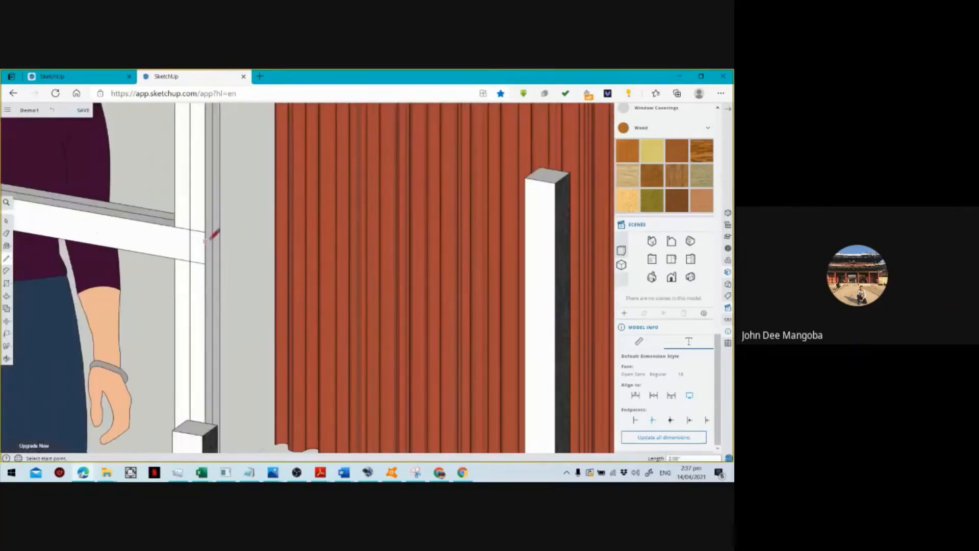
# Draw two parallel 70" lines from the rail's upper and lower corners on the post to the far corner post, forming a strip face.
pyautogui.click(205, 232)
pyautogui.scroll(-5, 181, 241)
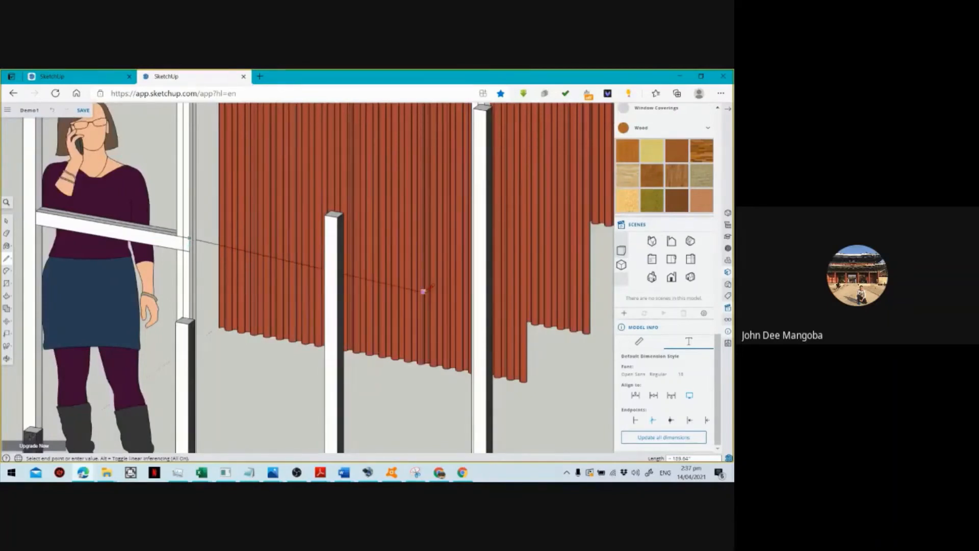
pyautogui.scroll(-5, 462, 291)
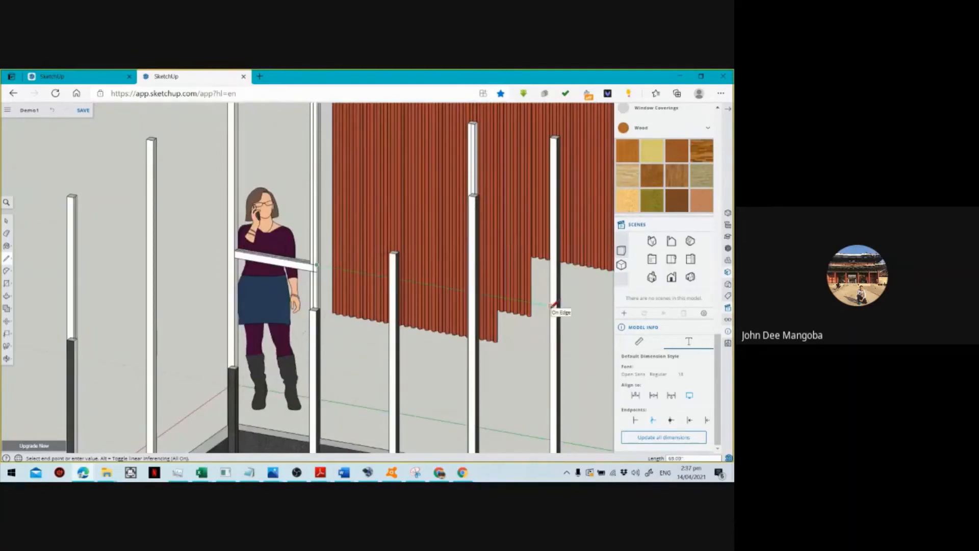
pyautogui.click(560, 305)
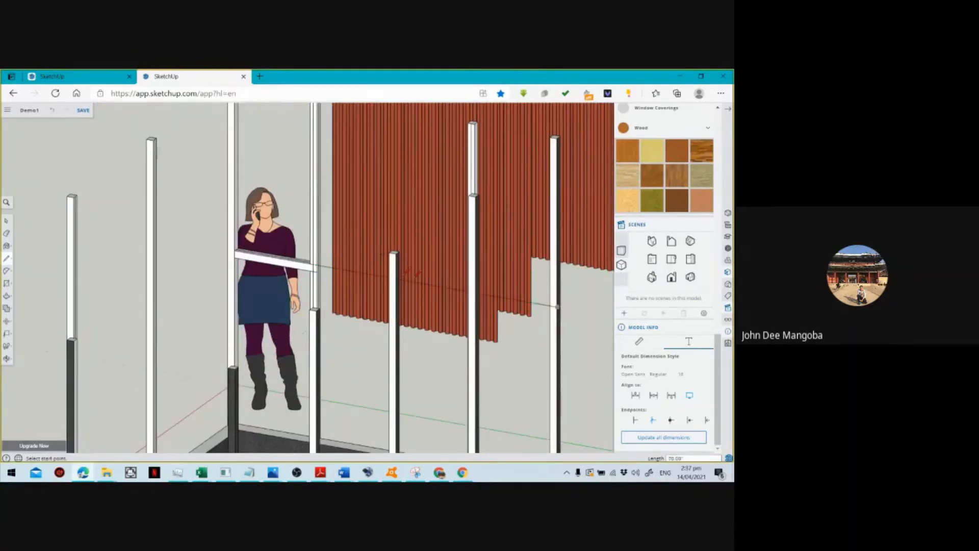
pyautogui.click(316, 271)
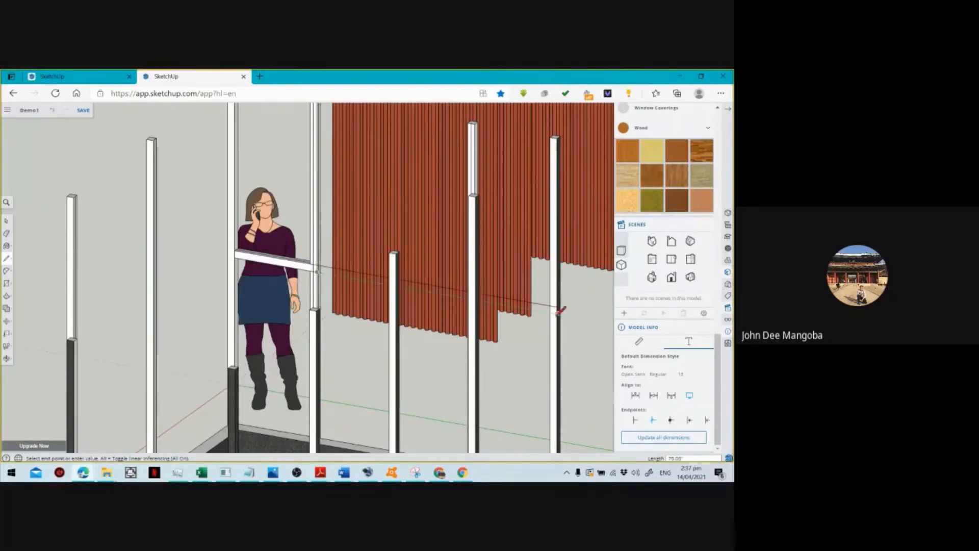
pyautogui.click(559, 311)
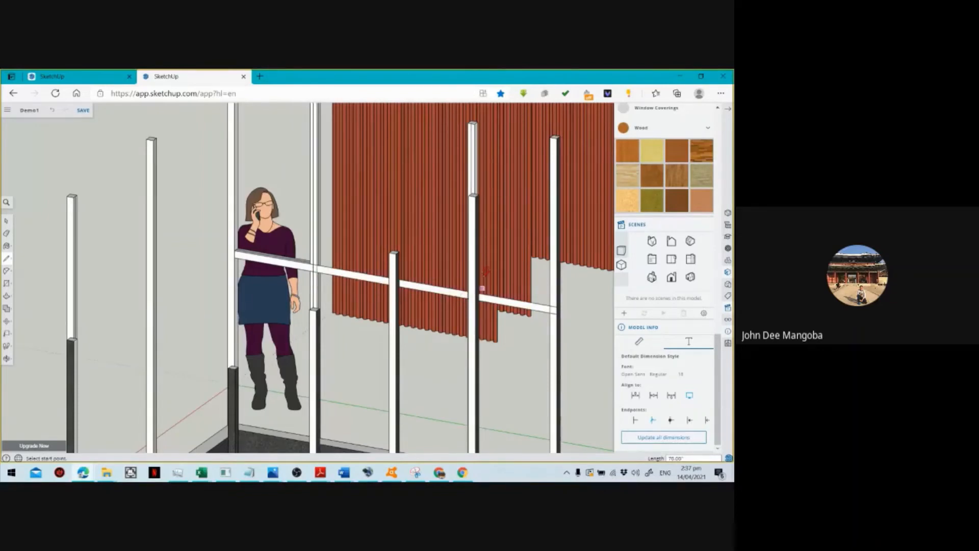
# Push/Pull the first section of the strip face, between the corner post and its neighbour, out 2" into a rail.
pyautogui.press('o')
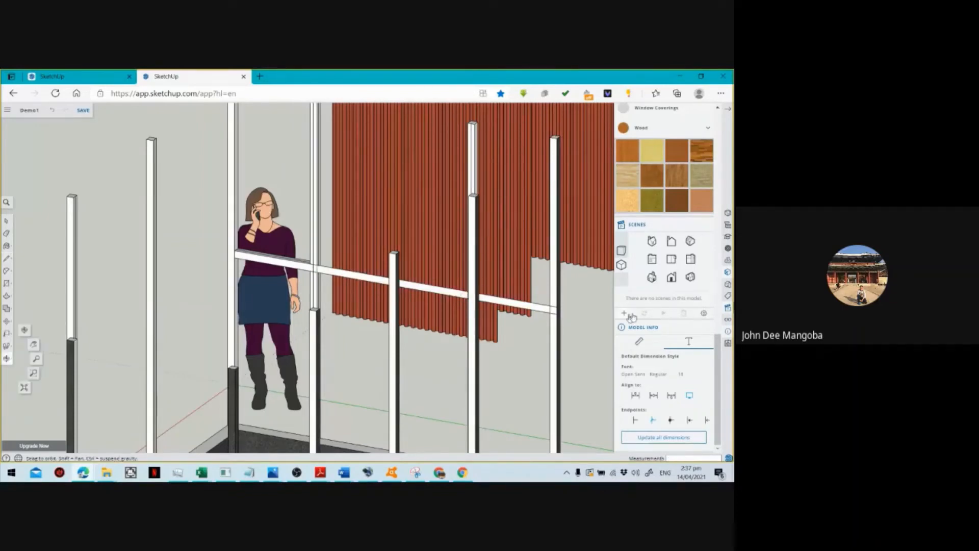
pyautogui.moveTo(579, 332); pyautogui.dragTo(476, 363)
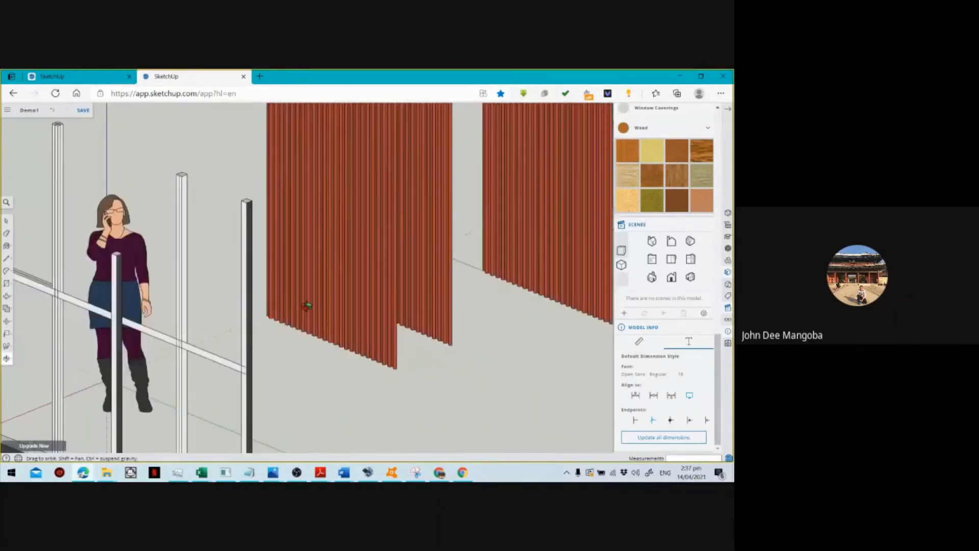
pyautogui.moveTo(310, 307); pyautogui.dragTo(207, 328)
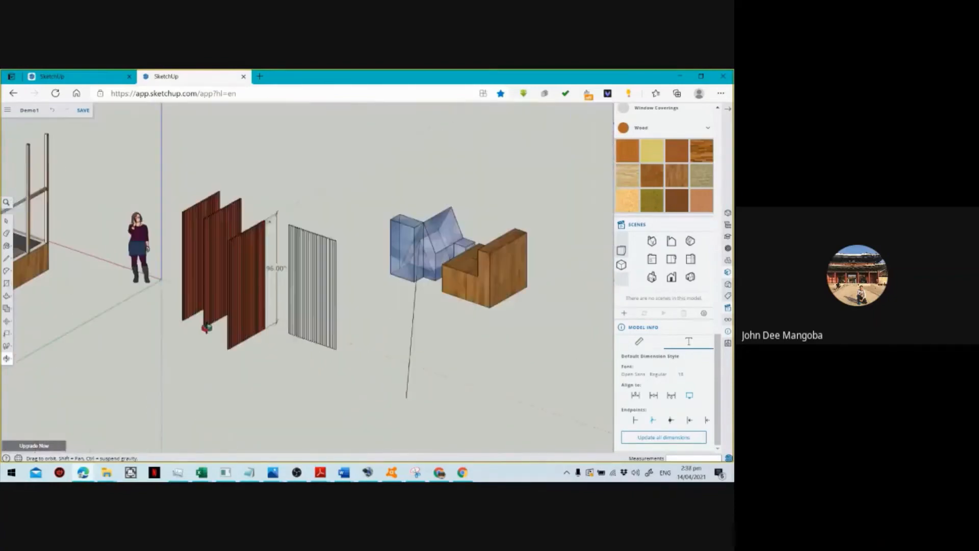
pyautogui.scroll(-2, 207, 327)
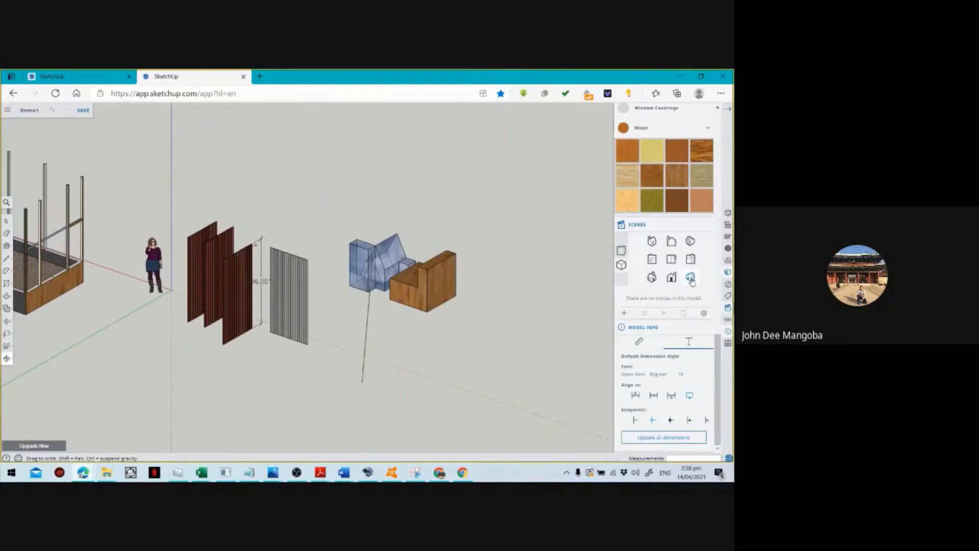
pyautogui.click(690, 278)
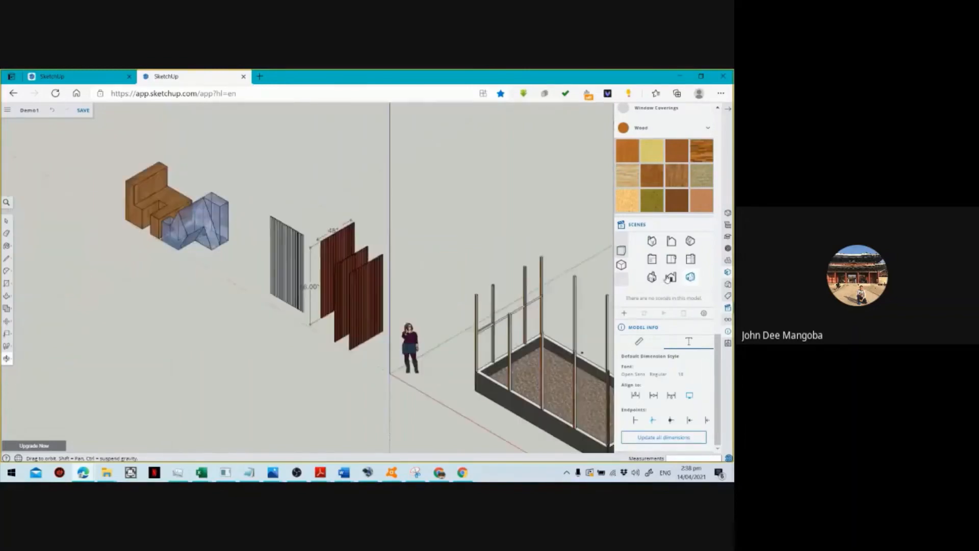
pyautogui.scroll(6, 466, 317)
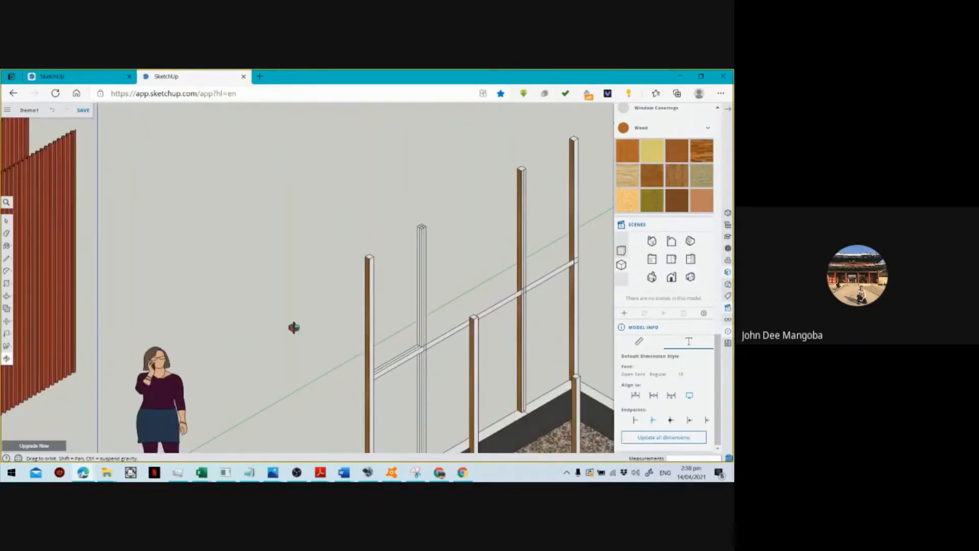
pyautogui.moveTo(293, 328); pyautogui.dragTo(368, 169)
pyautogui.press('p')
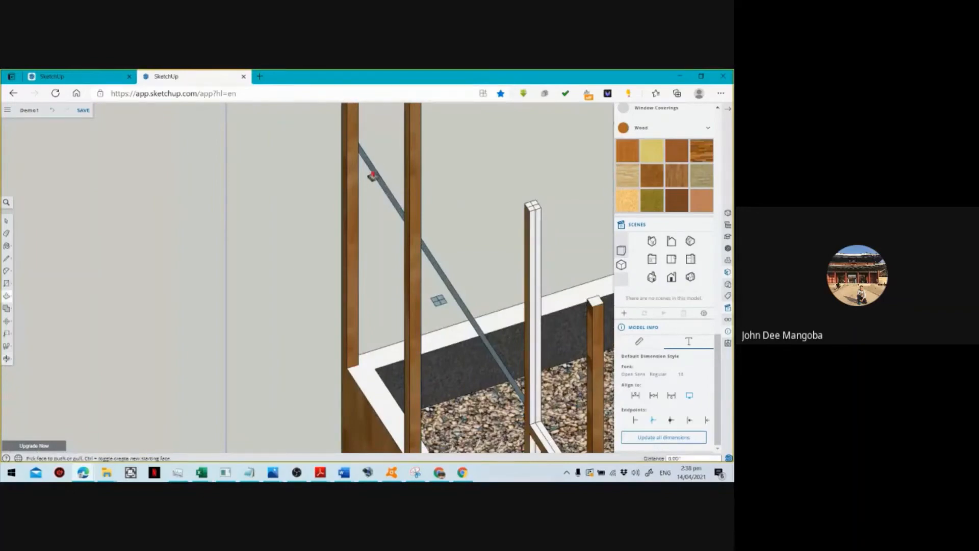
pyautogui.scroll(3, 371, 179)
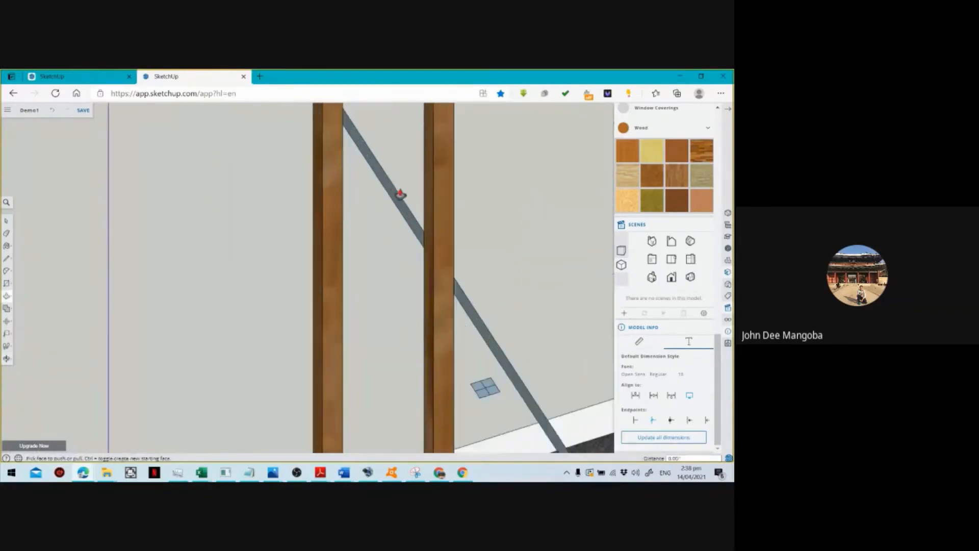
pyautogui.click(399, 196)
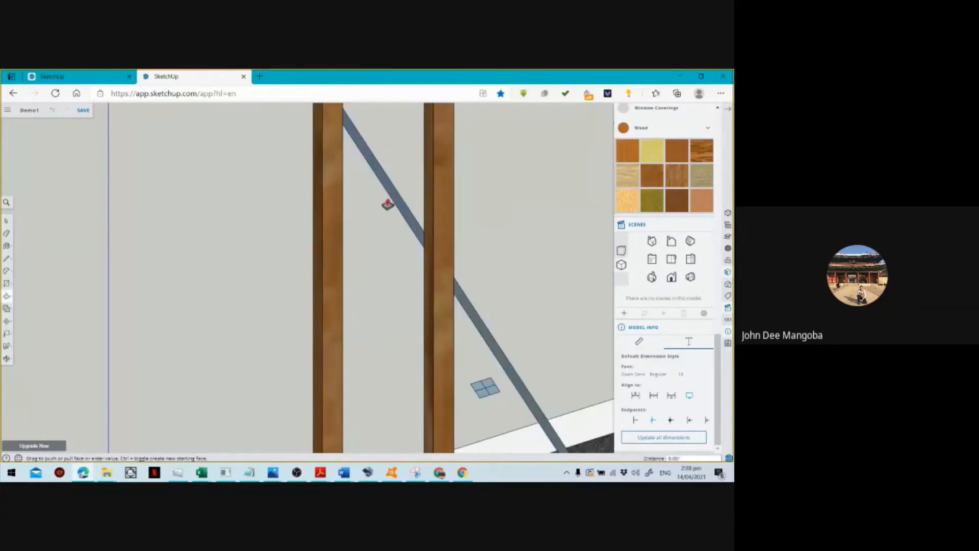
pyautogui.moveTo(387, 204); pyautogui.dragTo(424, 292)
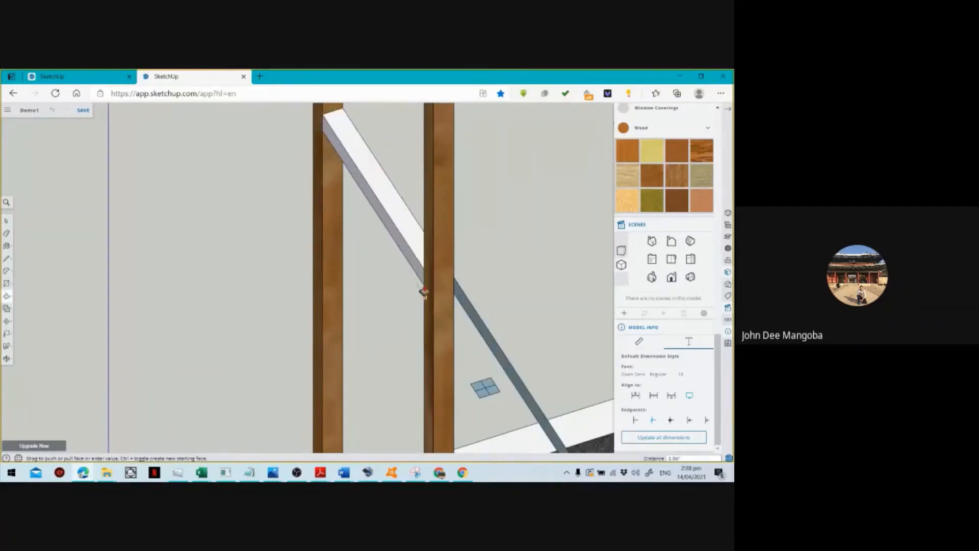
pyautogui.click(424, 291)
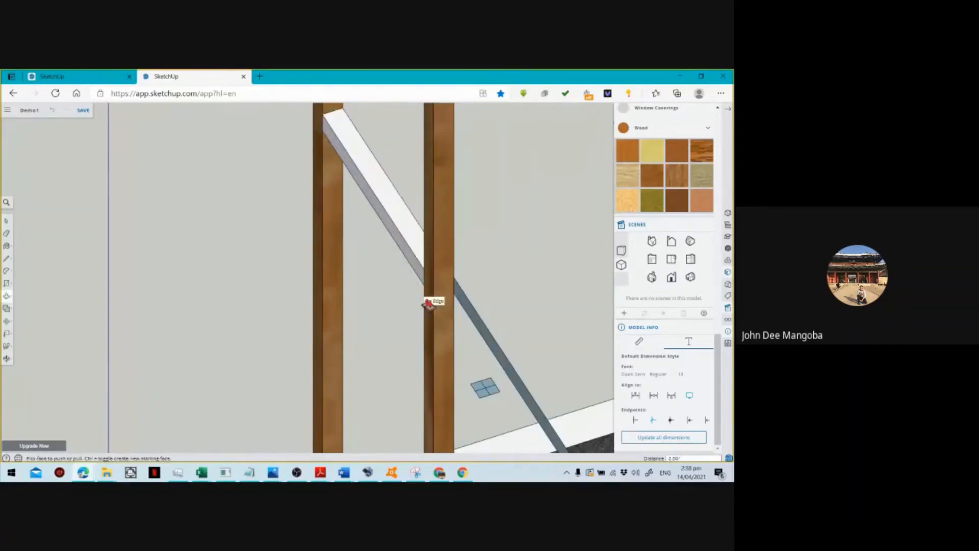
# Push/Pull the adjoining section of the strip face out 2" to continue the rail to the next post.
pyautogui.scroll(-3, 429, 304)
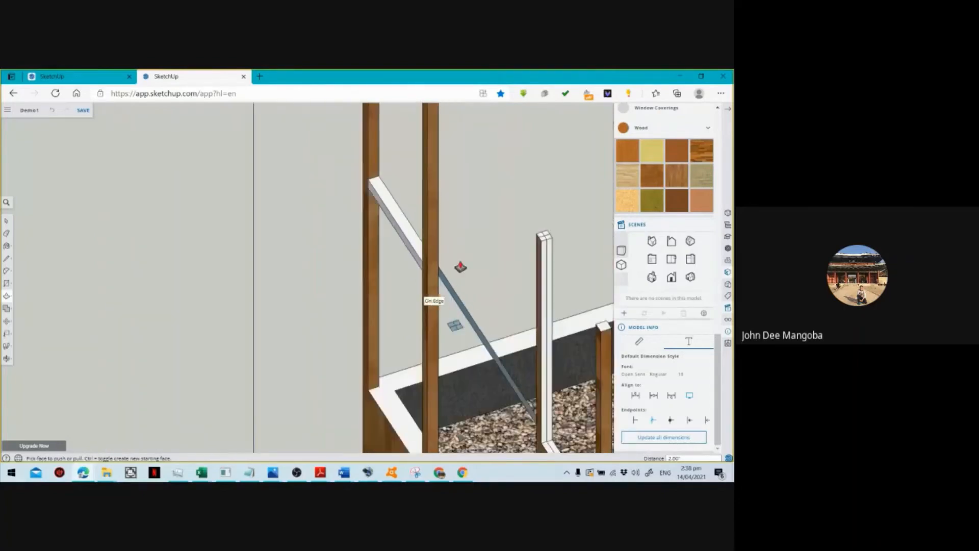
pyautogui.scroll(2, 476, 334)
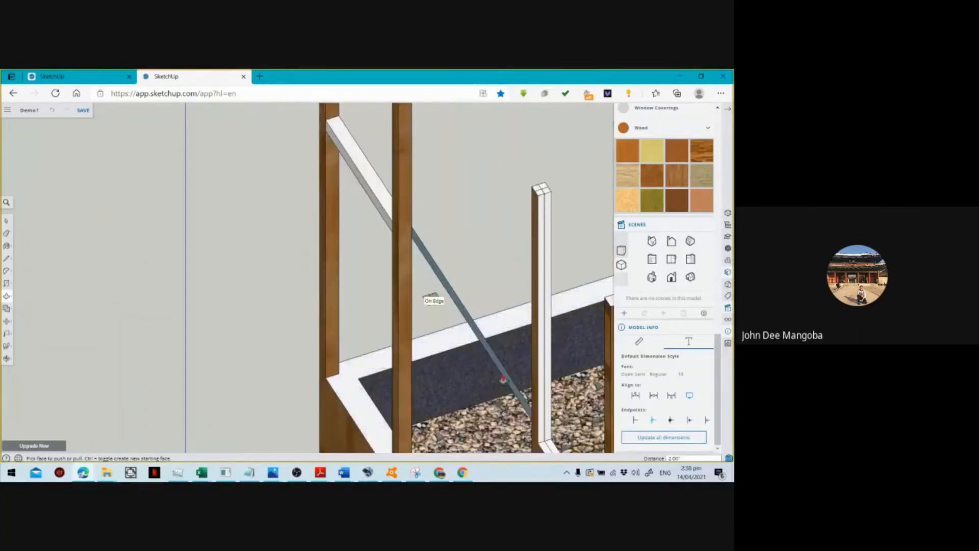
pyautogui.scroll(2, 493, 368)
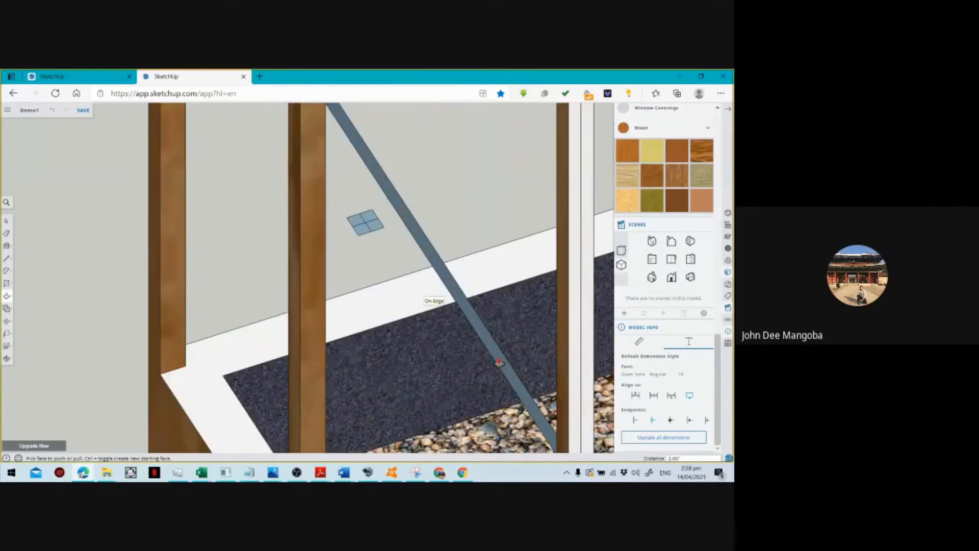
pyautogui.click(505, 363)
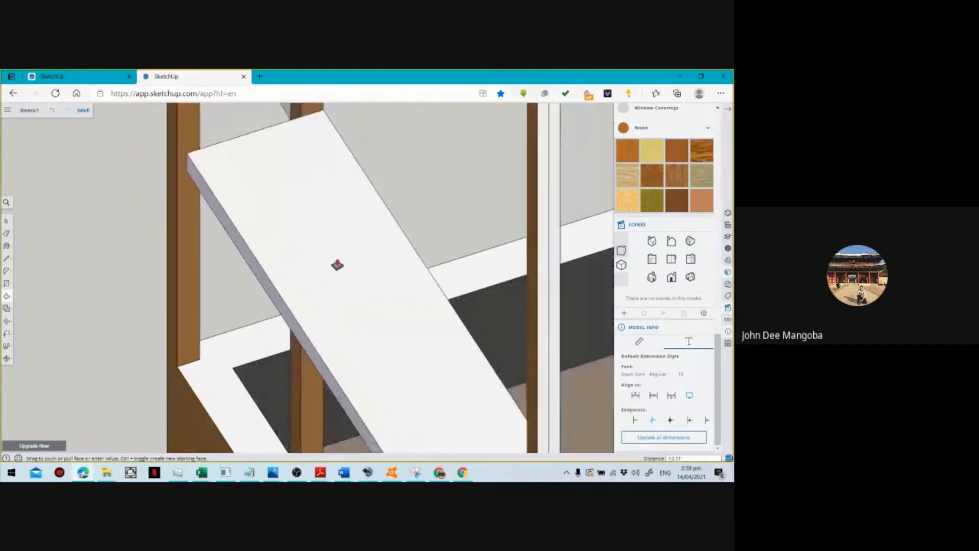
pyautogui.scroll(-2, 317, 291)
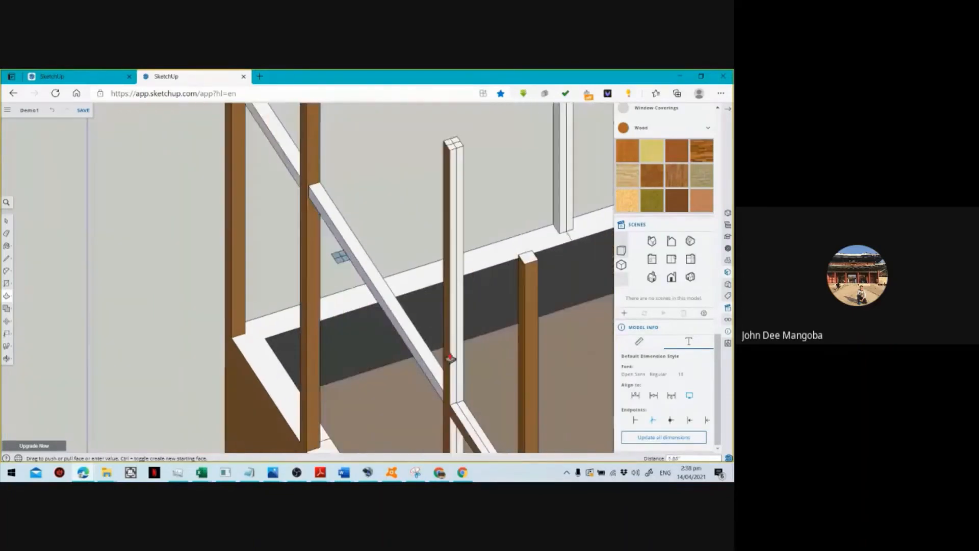
pyautogui.scroll(-2, 449, 358)
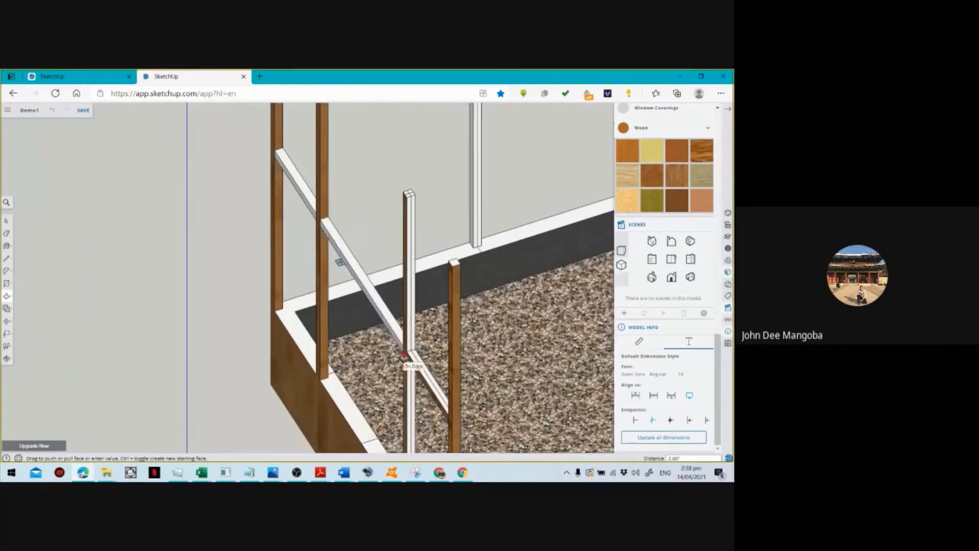
# Finish push/pulling the rail segment between the posts on the short side to 2.00".
pyautogui.click(404, 356)
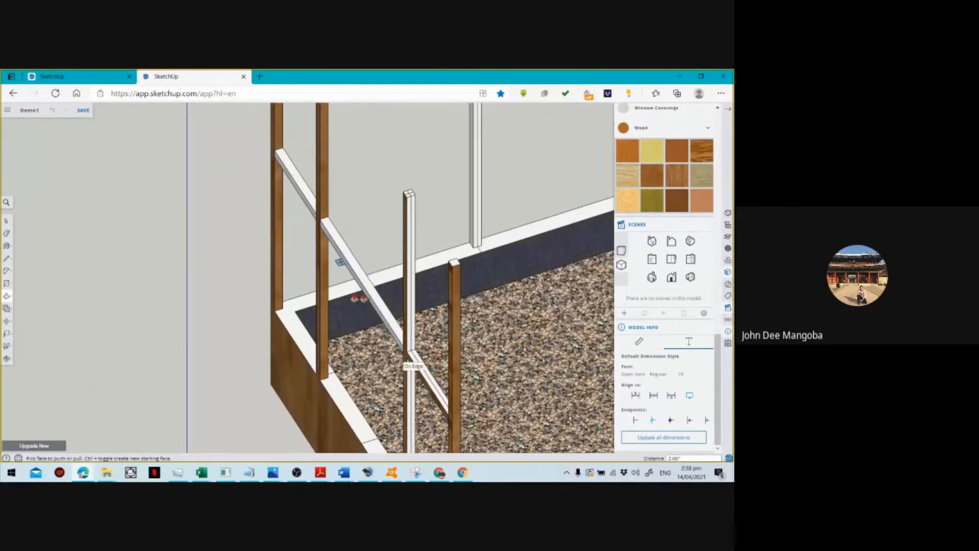
pyautogui.scroll(-3, 301, 262)
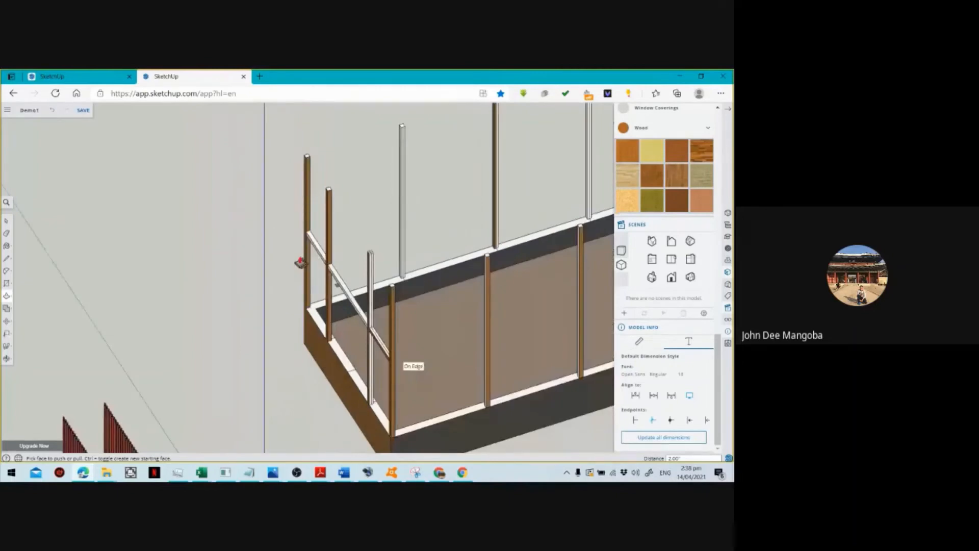
pyautogui.moveTo(300, 263); pyautogui.dragTo(248, 290, button='middle')
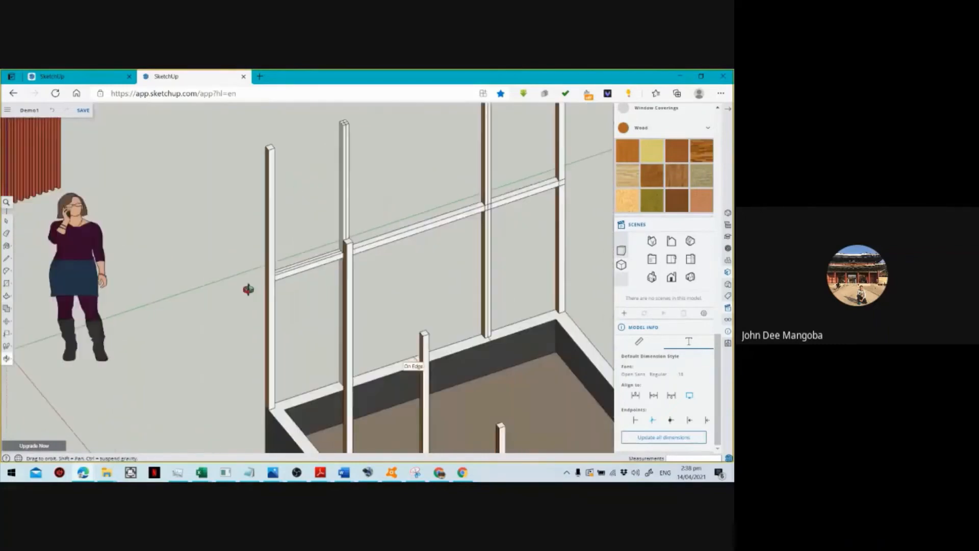
pyautogui.scroll(3, 248, 289)
pyautogui.press('l')
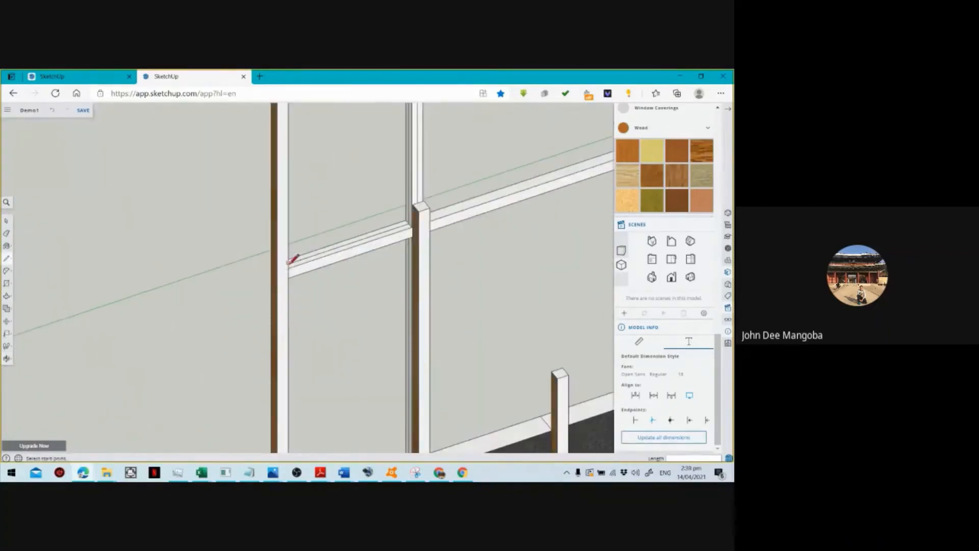
pyautogui.scroll(3, 294, 255)
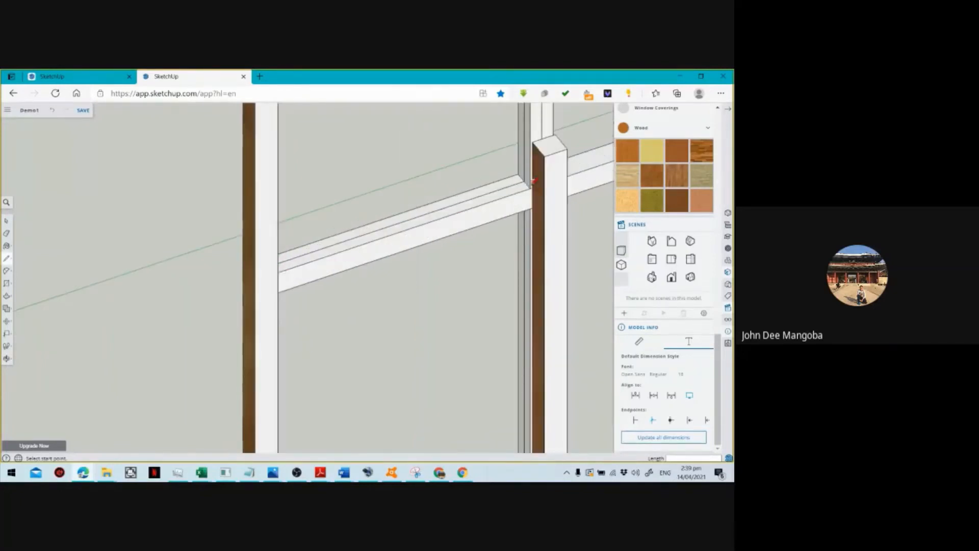
pyautogui.click(279, 272)
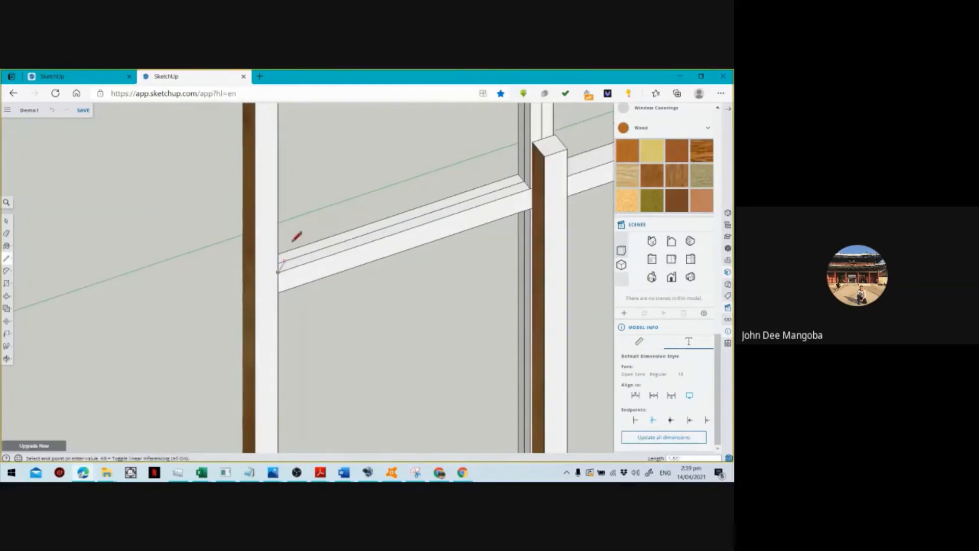
pyautogui.scroll(-5, 297, 235)
pyautogui.scroll(-3, 298, 217)
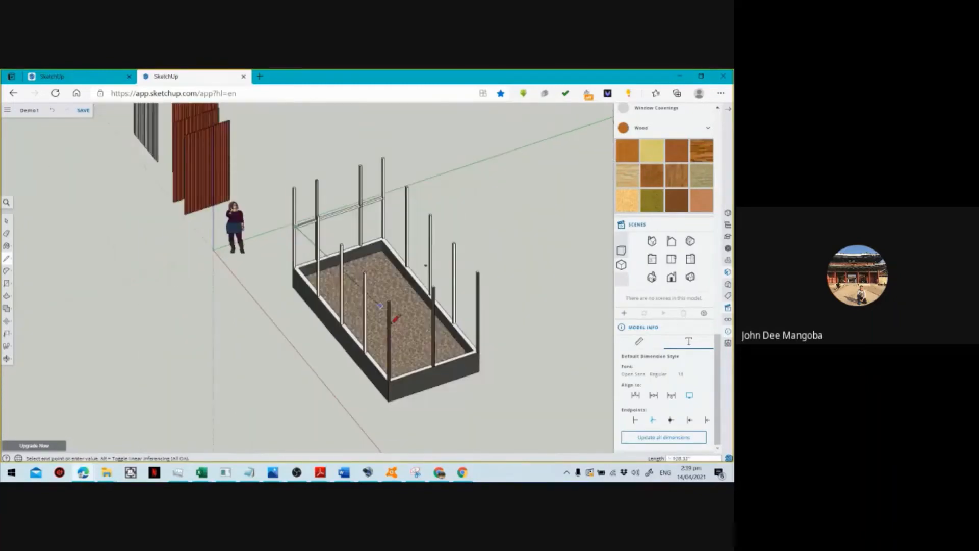
pyautogui.scroll(3, 394, 322)
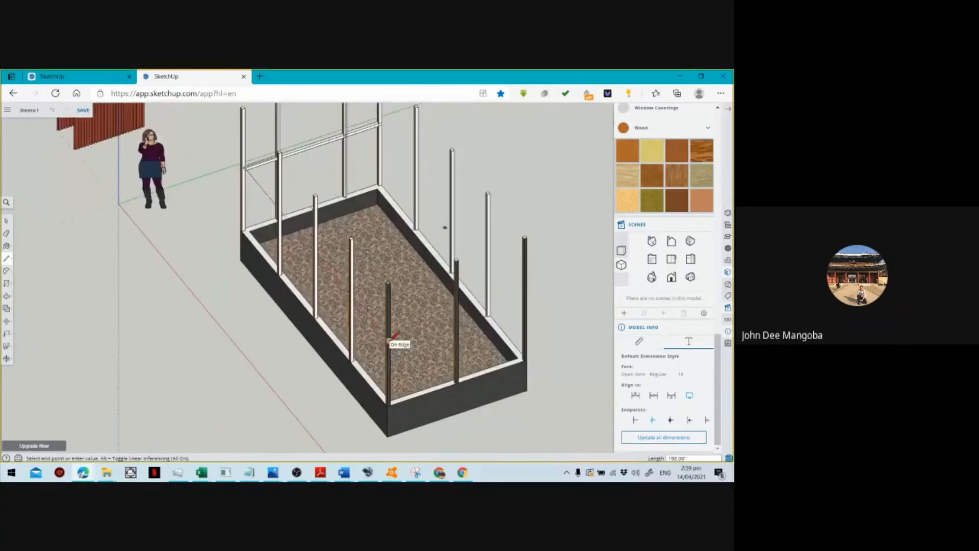
pyautogui.scroll(3, 393, 337)
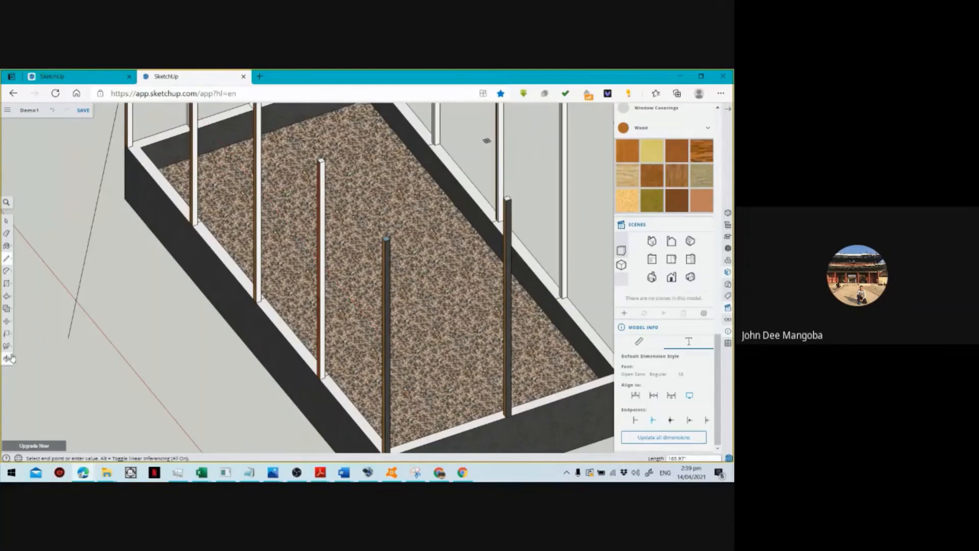
pyautogui.click(7, 358)
pyautogui.moveTo(77, 359); pyautogui.dragTo(112, 360)
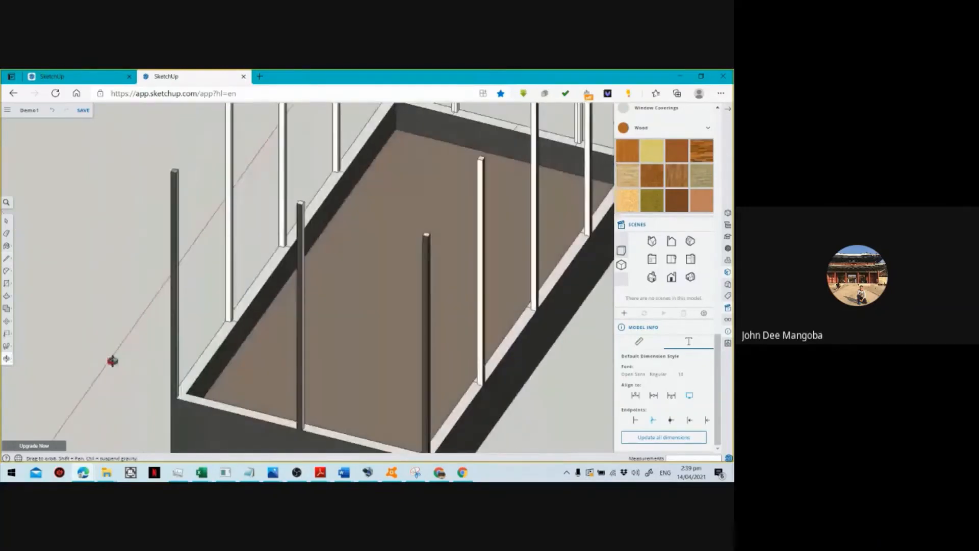
pyautogui.press('space')
# Draw a 190.00" line from the upper corner of the short-side rail's end along the first long side to the far corner post.
pyautogui.scroll(-3, 237, 235)
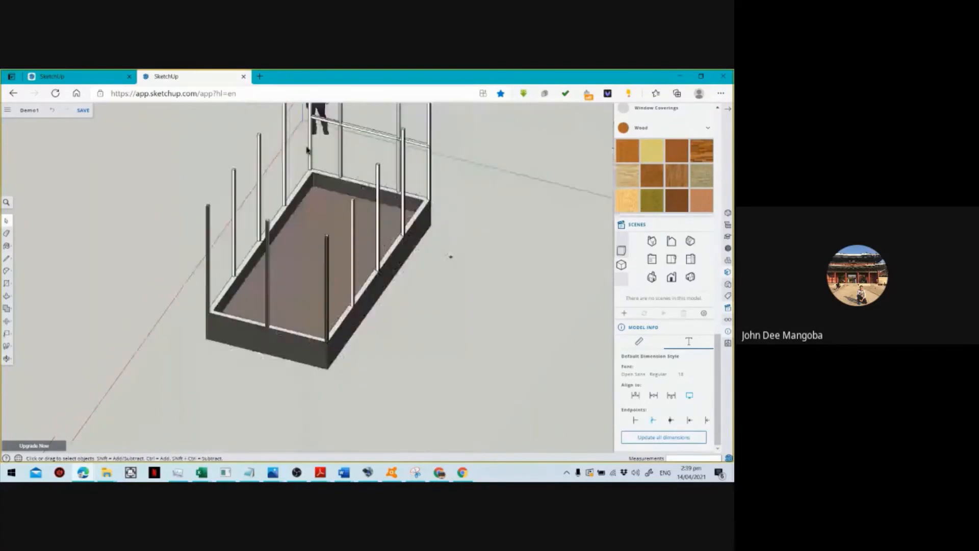
pyautogui.scroll(3, 307, 150)
pyautogui.scroll(2, 325, 145)
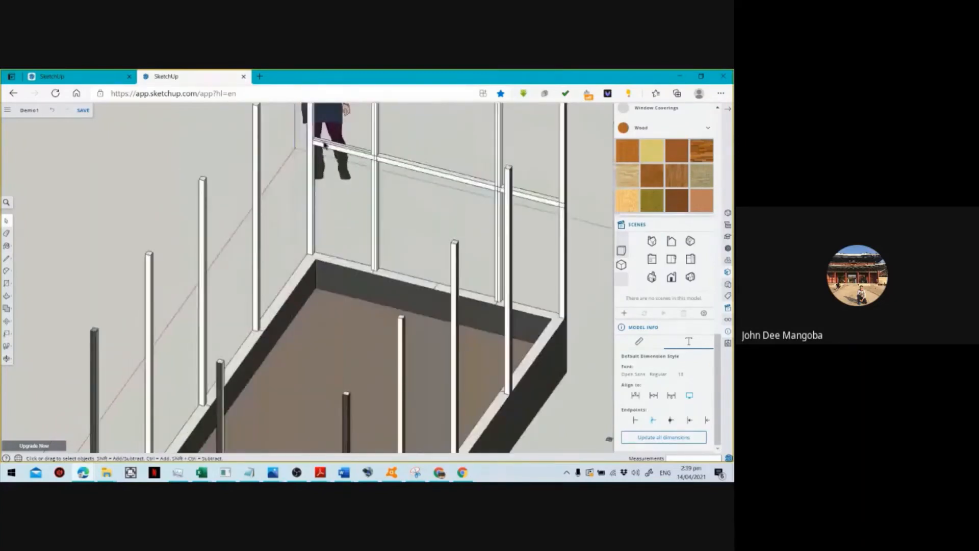
pyautogui.scroll(2, 325, 145)
pyautogui.press('l')
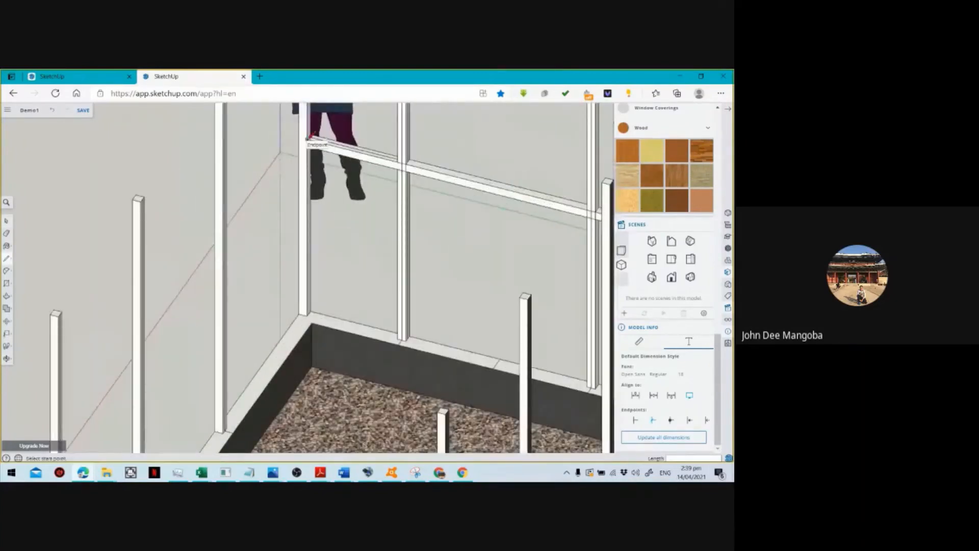
pyautogui.scroll(2, 309, 137)
pyautogui.click(310, 137)
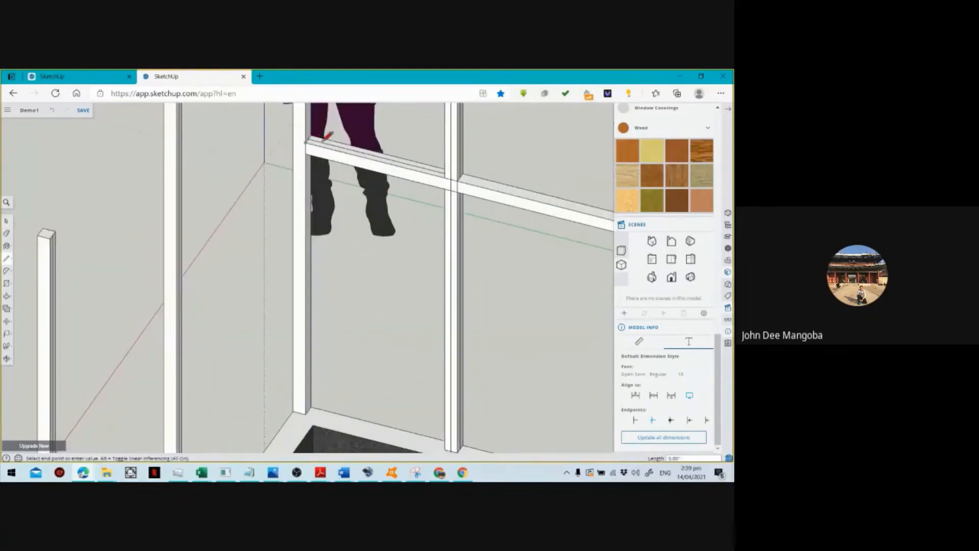
pyautogui.scroll(-4, 325, 137)
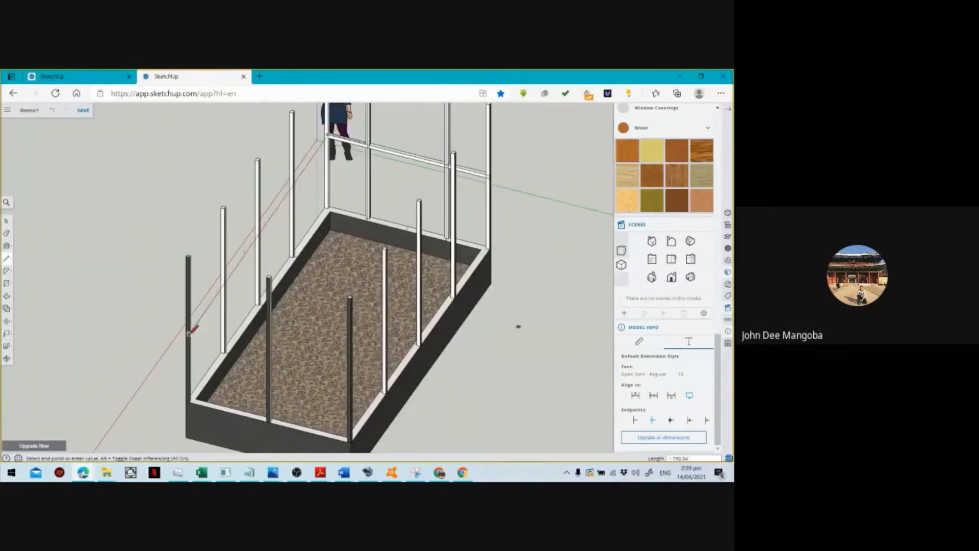
pyautogui.scroll(3, 193, 329)
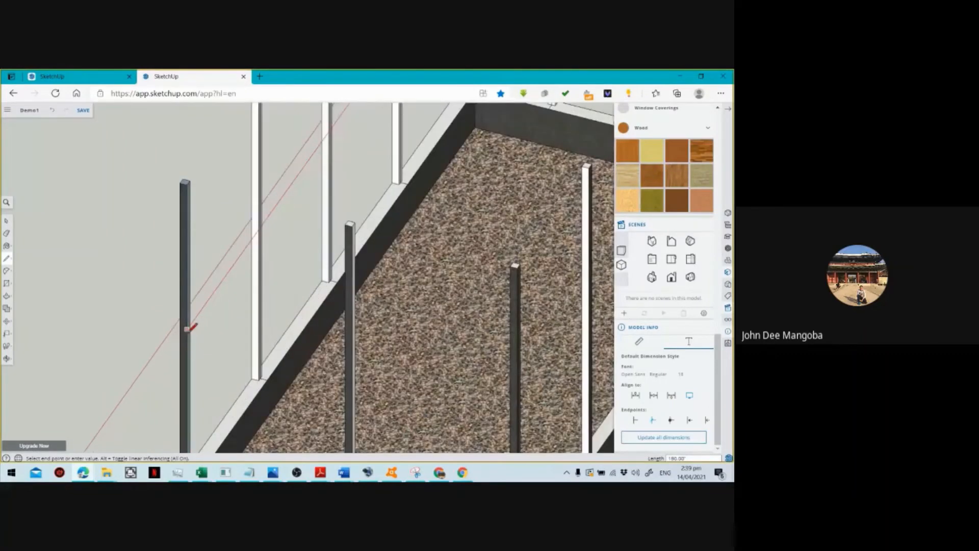
pyautogui.click(187, 329)
pyautogui.scroll(-3, 253, 330)
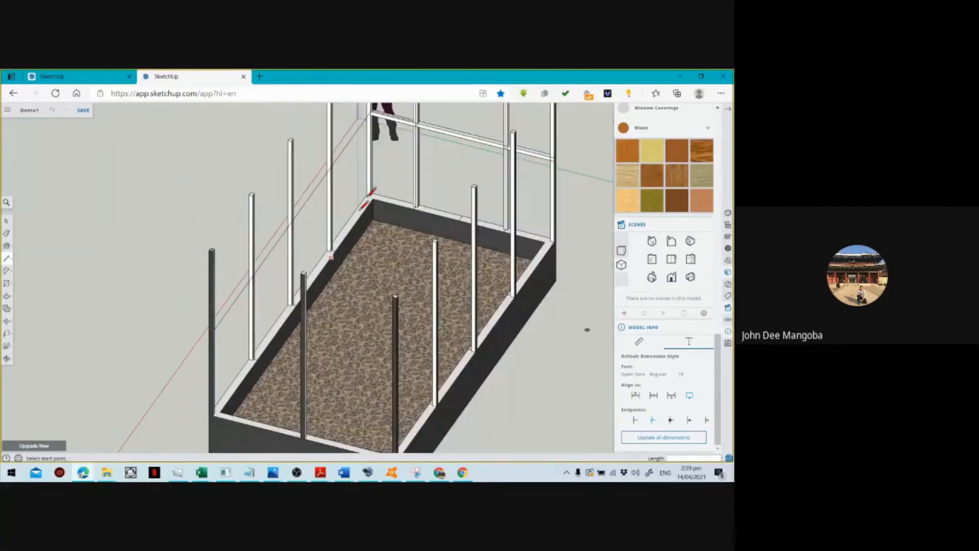
# Draw a second, parallel 190.00" line from the rail end's lower corner to the same far corner post.
pyautogui.scroll(2, 392, 111)
pyautogui.scroll(3, 363, 124)
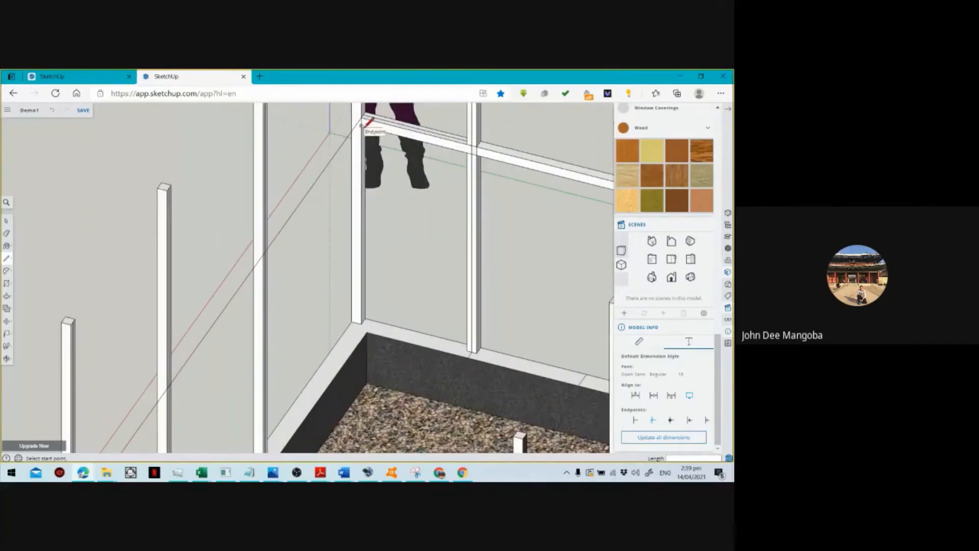
pyautogui.click(364, 125)
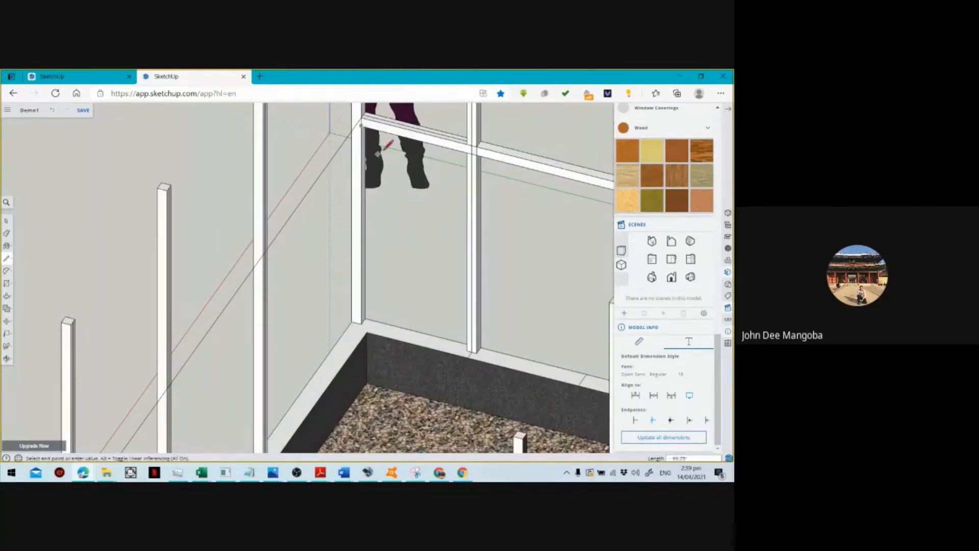
pyautogui.scroll(-4, 367, 164)
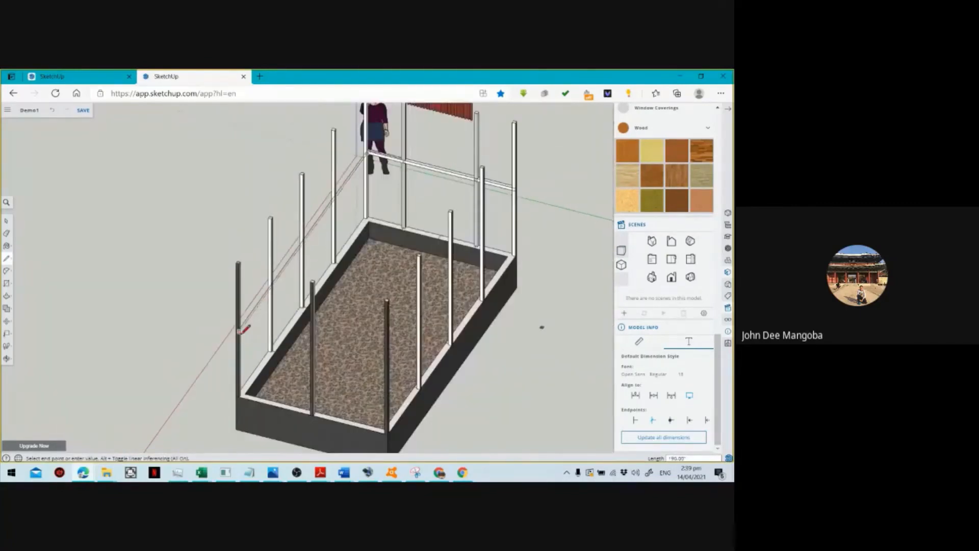
pyautogui.scroll(4, 244, 329)
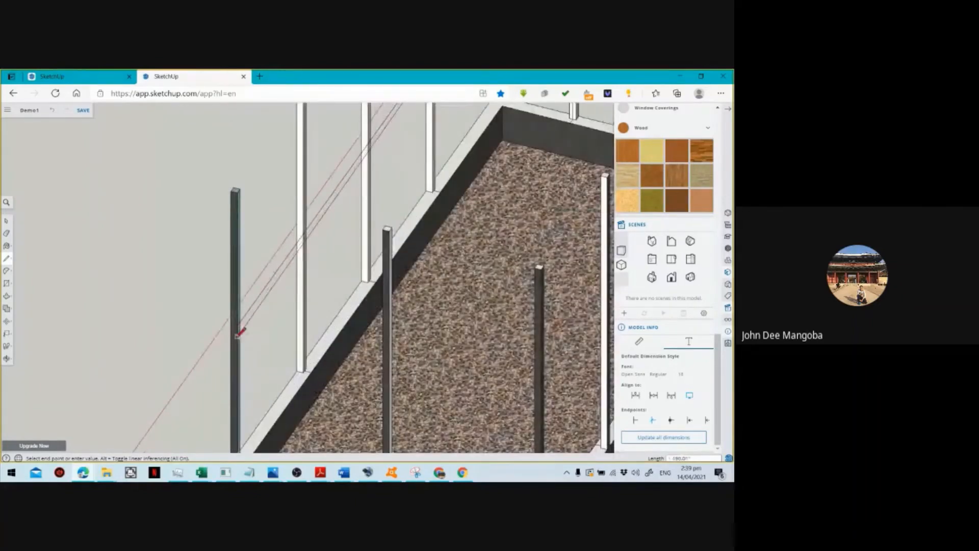
pyautogui.click(240, 331)
pyautogui.scroll(-2, 242, 328)
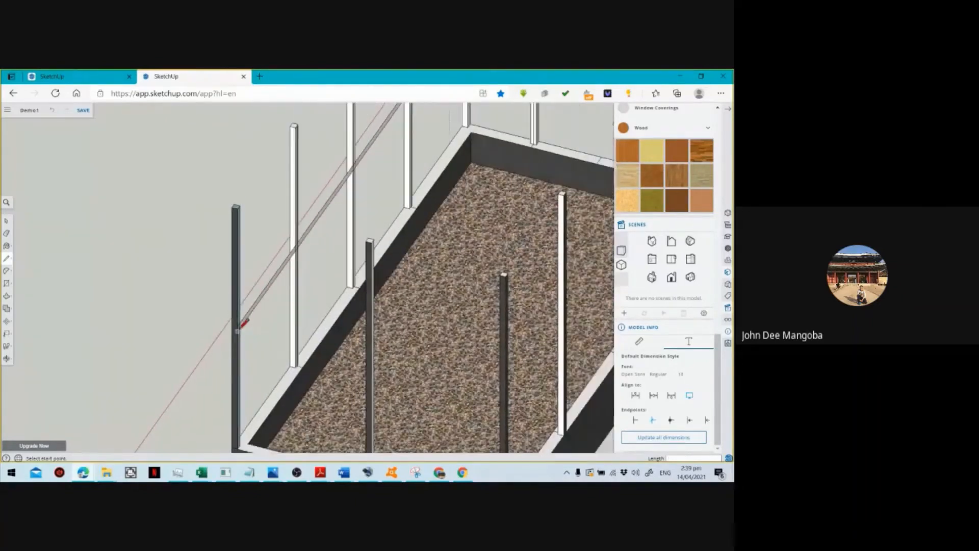
pyautogui.scroll(-5, 242, 327)
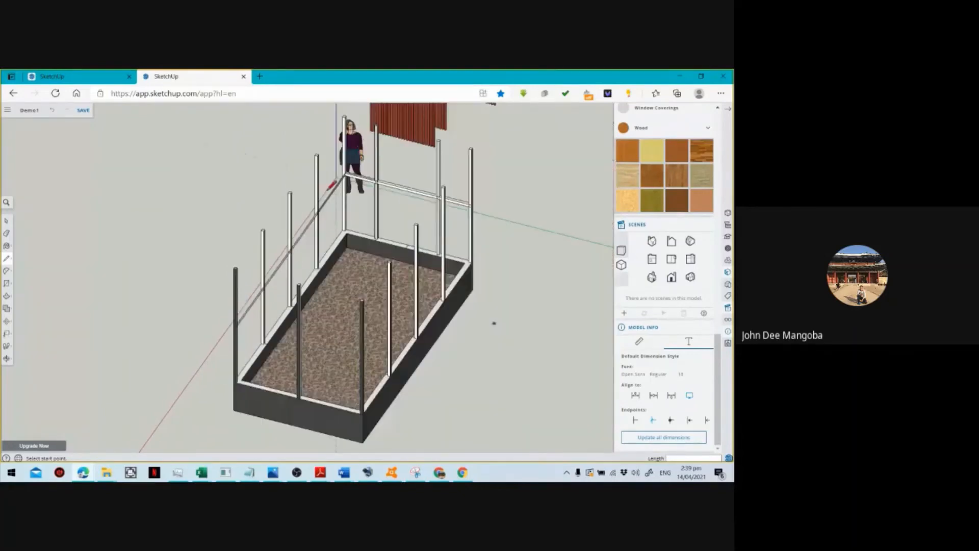
# Try a 190.00" line along the opposite long side from the rail's other end to the far corner post, then undo it.
pyautogui.scroll(3, 448, 219)
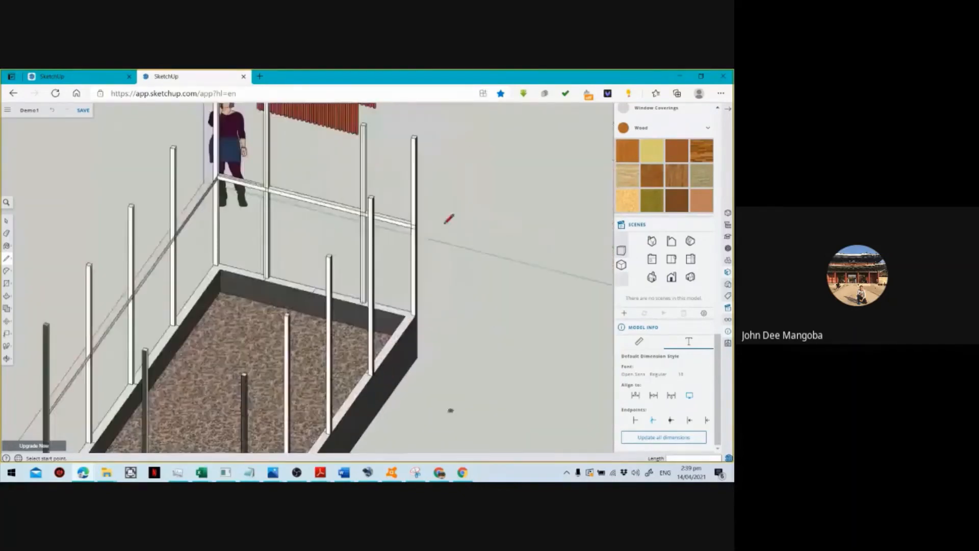
pyautogui.scroll(5, 449, 219)
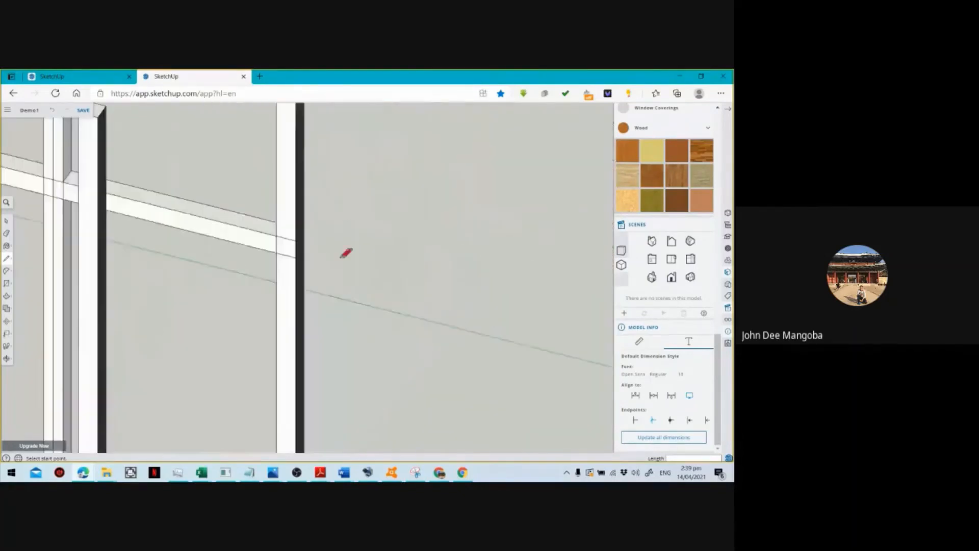
pyautogui.click(307, 255)
pyautogui.scroll(-2, 309, 254)
pyautogui.scroll(-2, 408, 191)
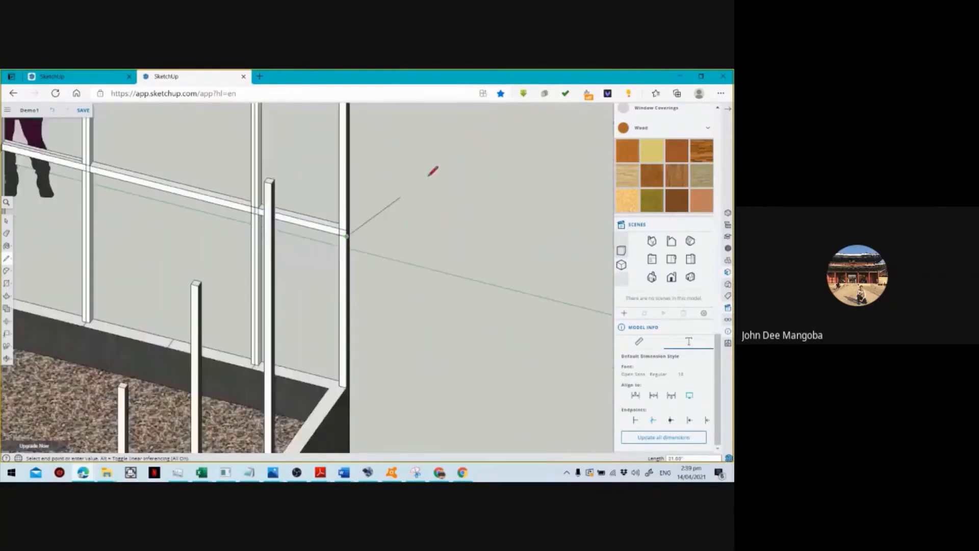
pyautogui.scroll(-3, 436, 168)
pyautogui.scroll(-2, 438, 166)
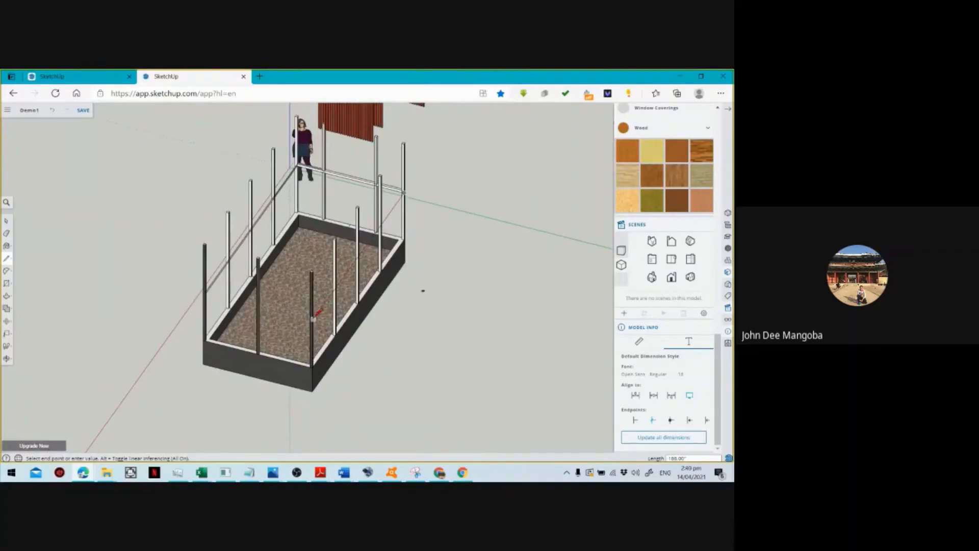
pyautogui.scroll(4, 313, 319)
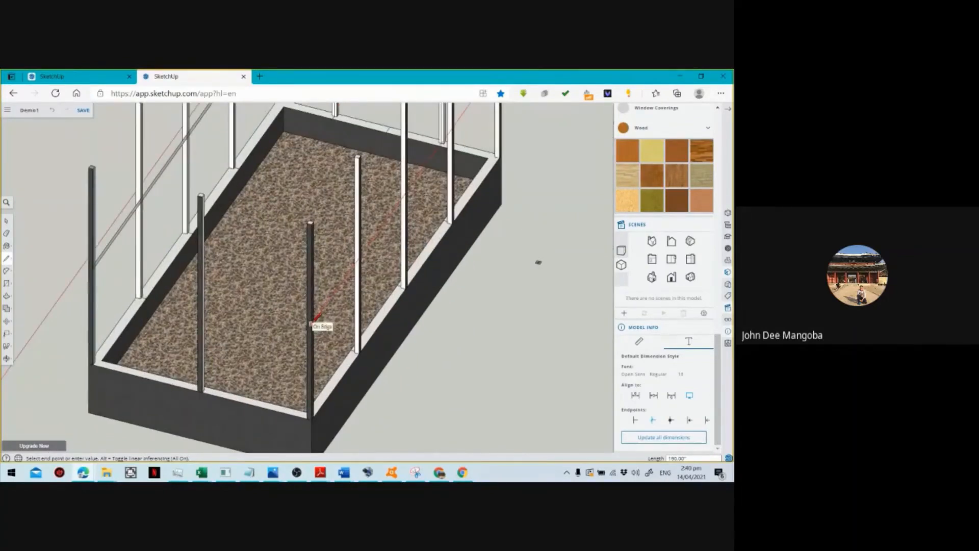
pyautogui.click(311, 323)
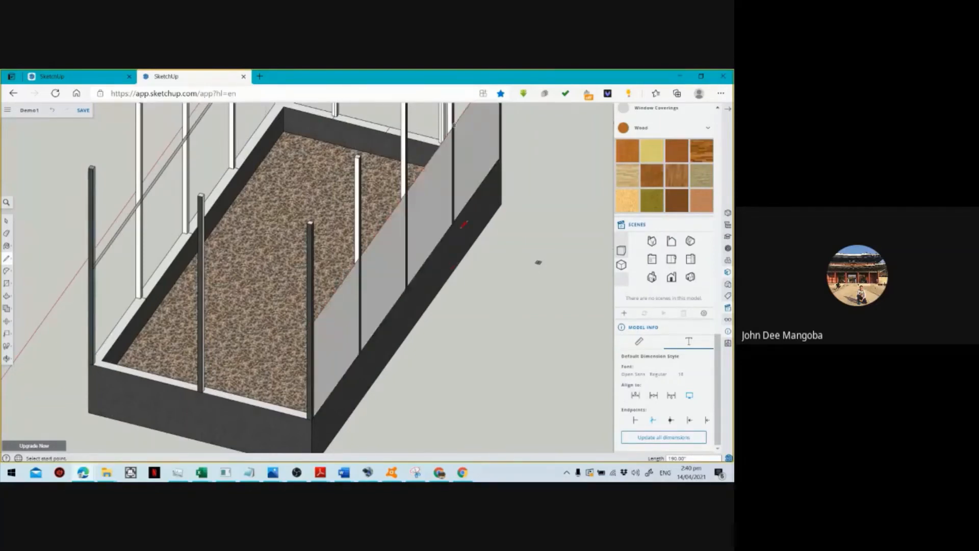
pyautogui.hotkey('ctrl', 'z')
# Draw a 190.00" line along the opposite long side from the rail's lower end corner to the far corner post.
pyautogui.scroll(-3, 462, 226)
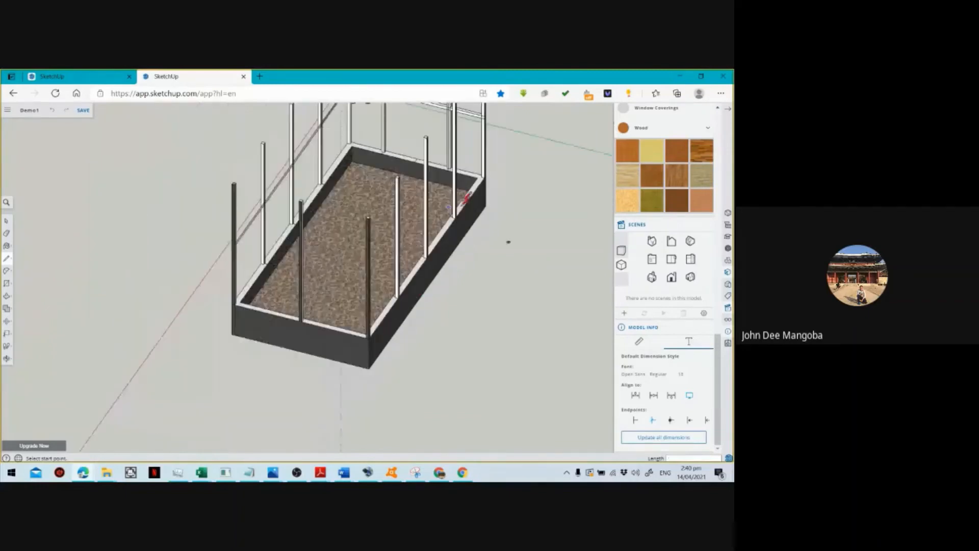
pyautogui.scroll(5, 466, 198)
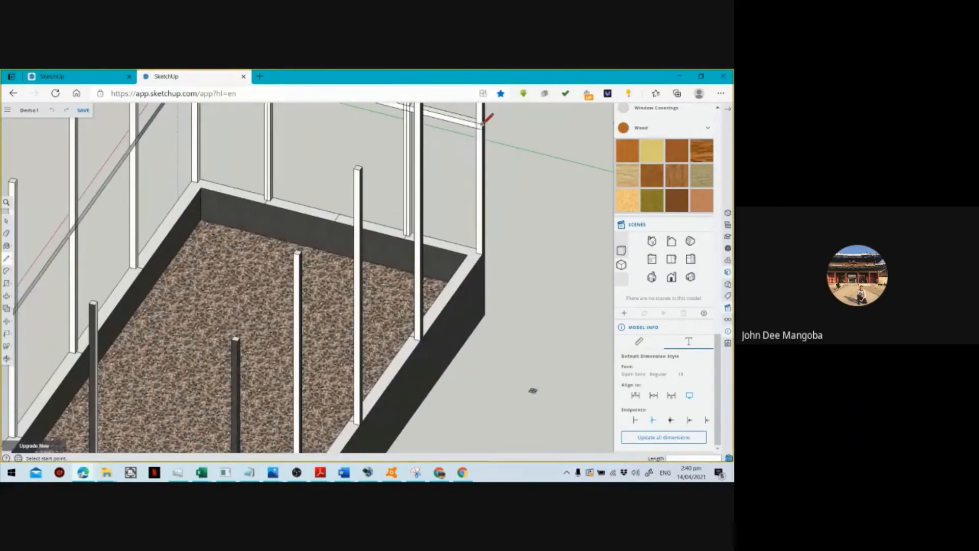
pyautogui.click(482, 124)
pyautogui.scroll(-1, 480, 133)
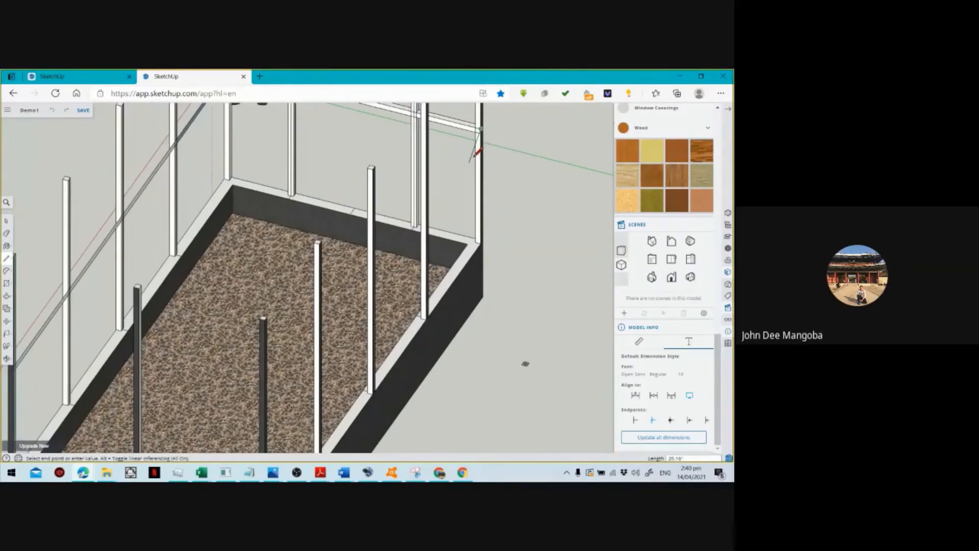
pyautogui.scroll(-5, 477, 151)
pyautogui.scroll(4, 342, 308)
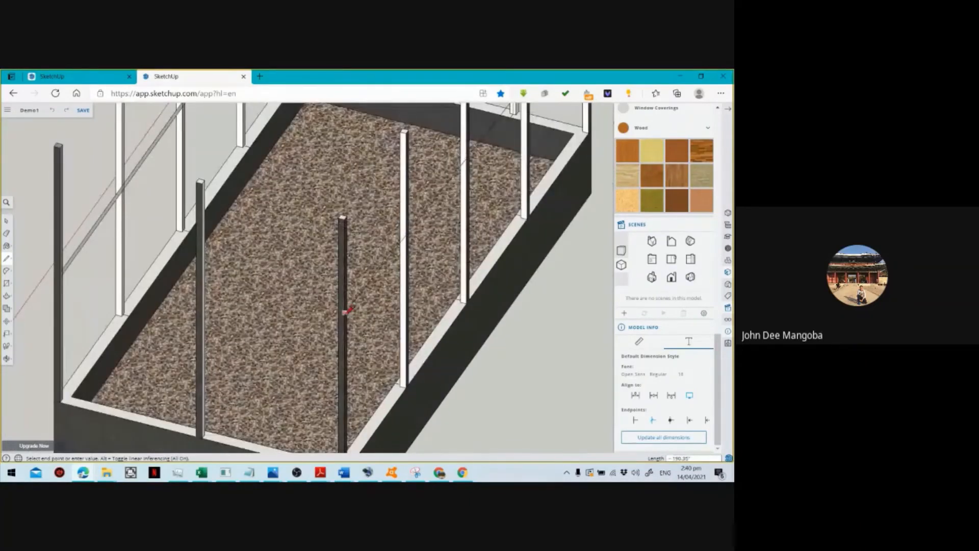
pyautogui.click(347, 342)
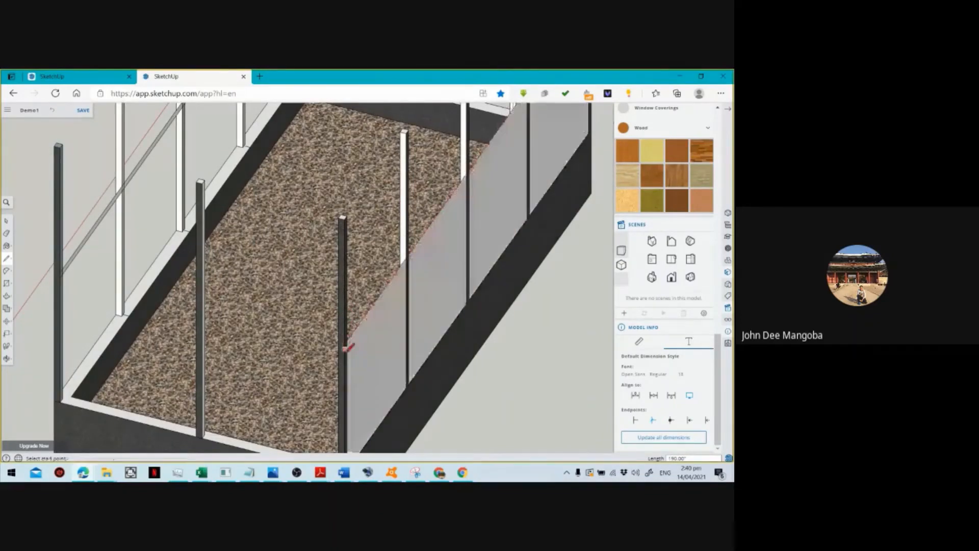
pyautogui.scroll(-6, 347, 347)
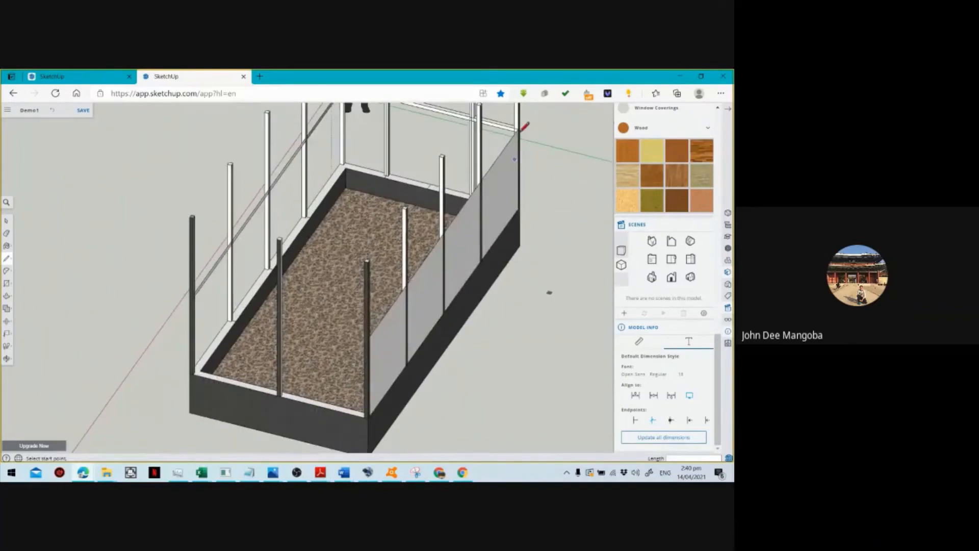
# Draw a second, parallel 190.00" line along the opposite long side from the rail's upper end corner to the far corner post.
pyautogui.scroll(5, 522, 129)
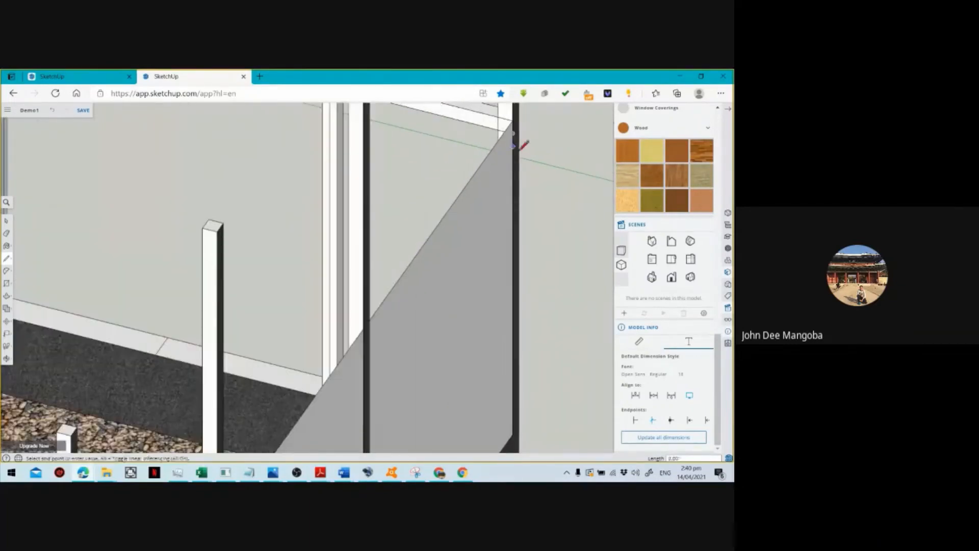
pyautogui.scroll(-5, 524, 146)
pyautogui.scroll(5, 352, 371)
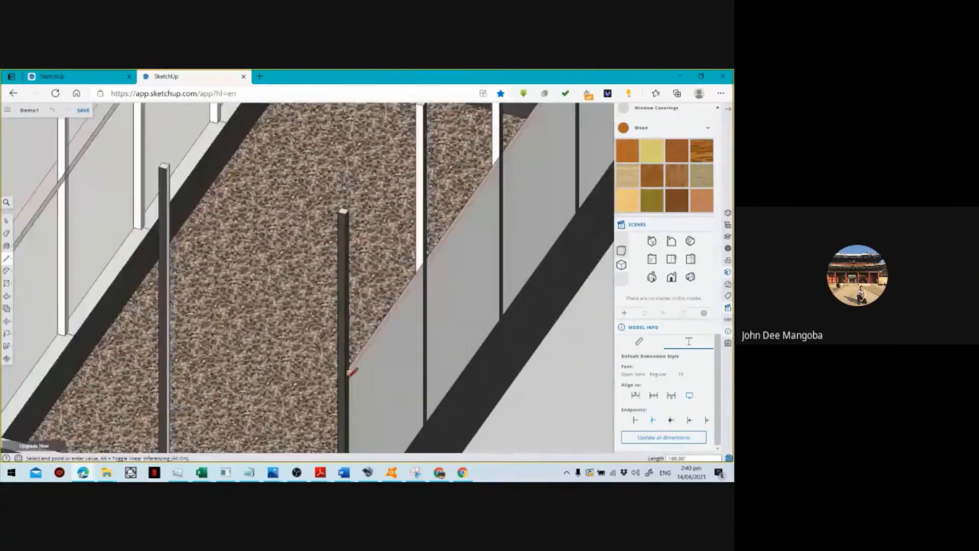
pyautogui.click(346, 377)
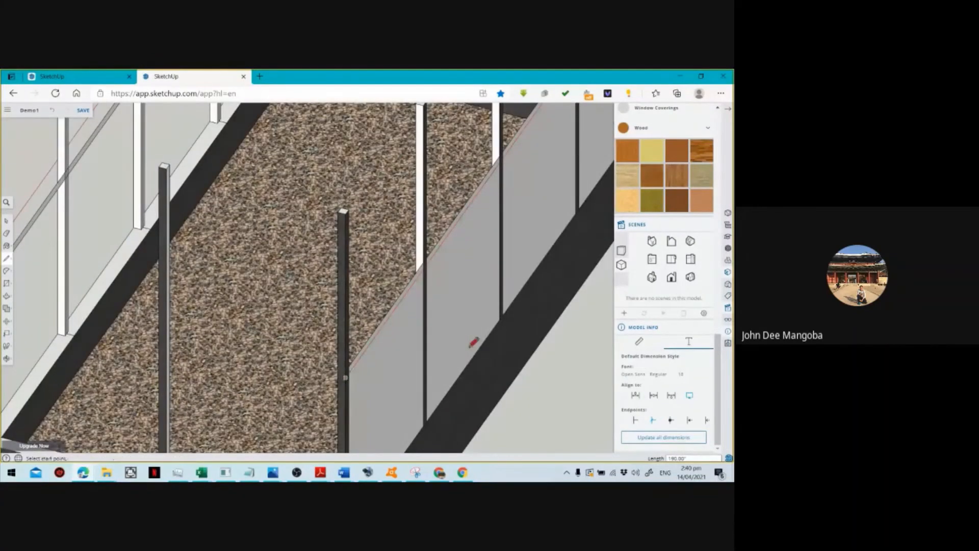
# Draw two parallel lines, 94.00" long, across the open short side between the corner posts to close the rail outline.
pyautogui.click(346, 378)
pyautogui.scroll(-2, 441, 354)
pyautogui.scroll(-2, 446, 352)
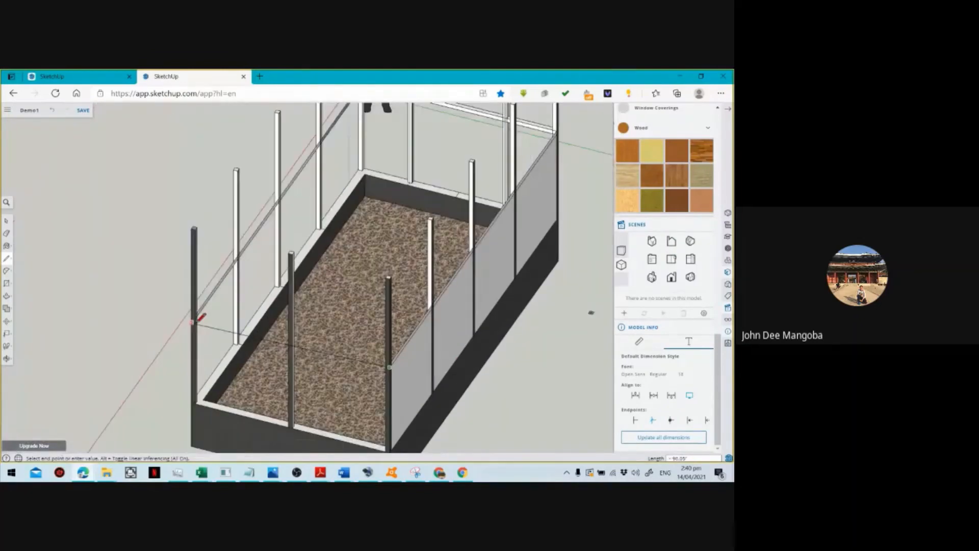
pyautogui.click(196, 319)
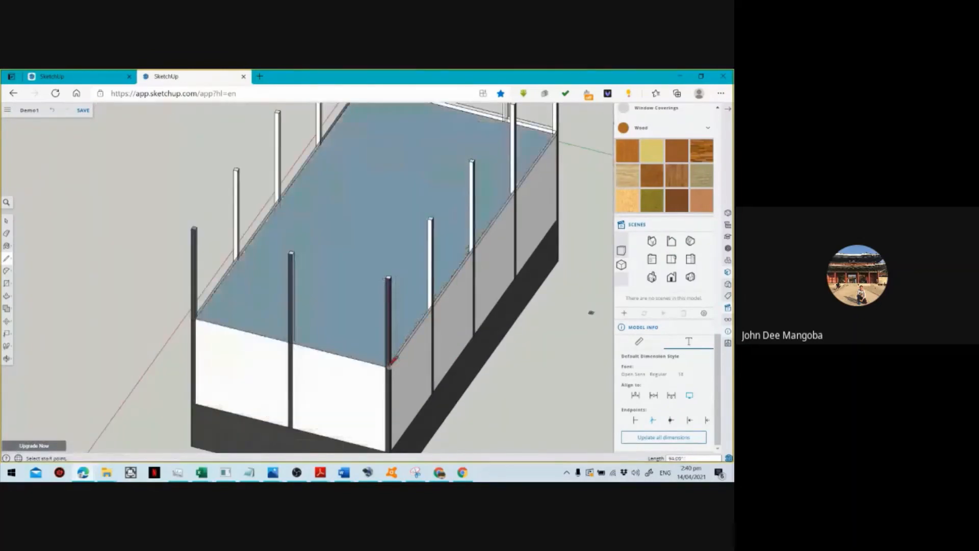
pyautogui.click(390, 365)
pyautogui.scroll(3, 389, 366)
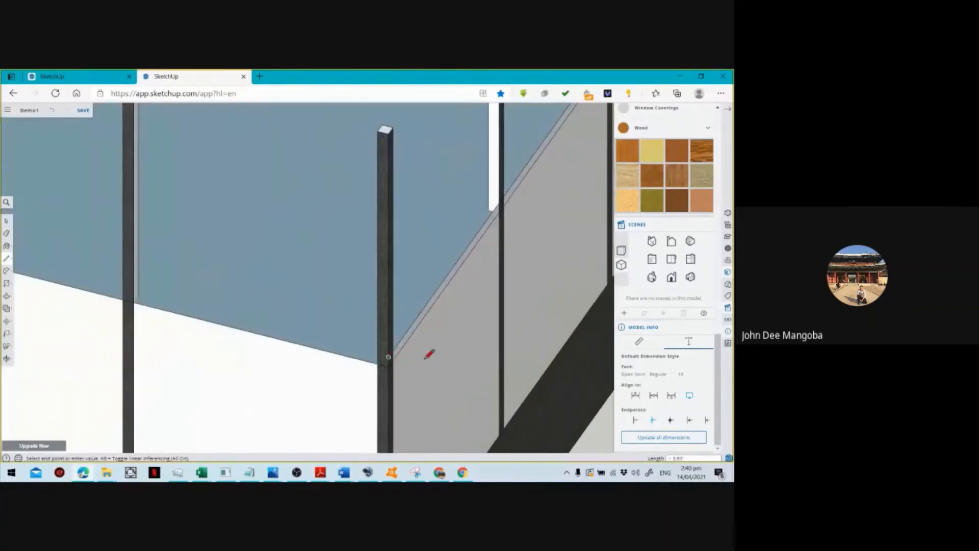
pyautogui.scroll(-3, 429, 353)
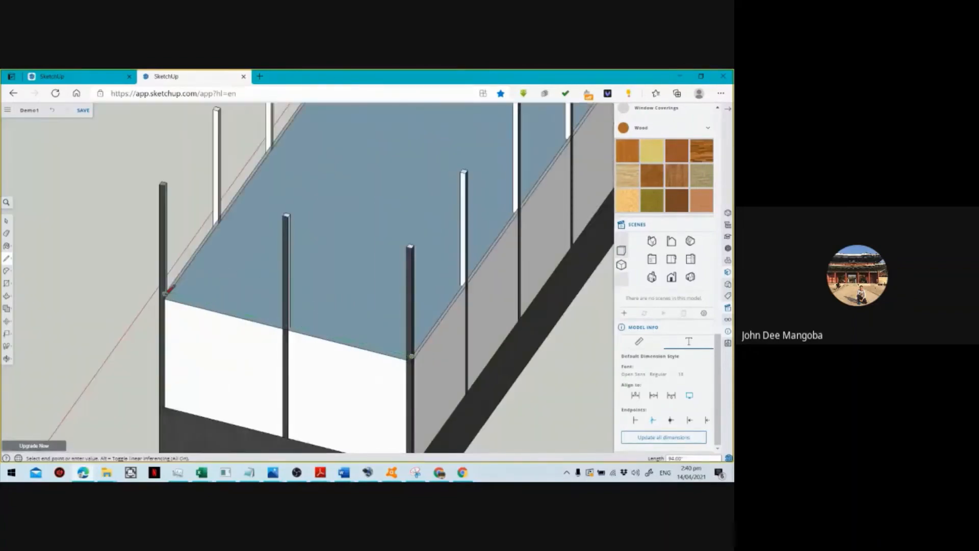
pyautogui.click(183, 291)
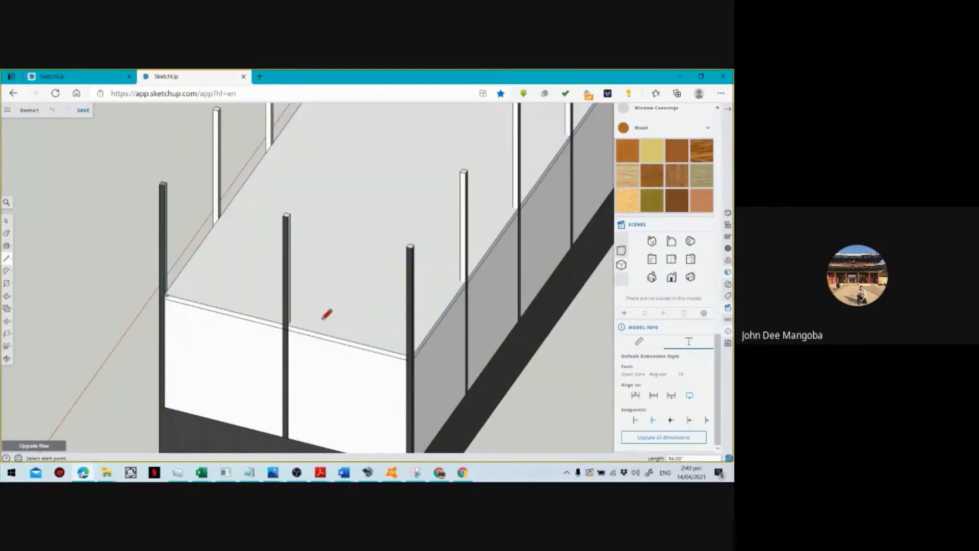
# Delete the large horizontal faces spanning the structure and the vertical faces below the new short-side rail.
pyautogui.press('space')
pyautogui.click(365, 233)
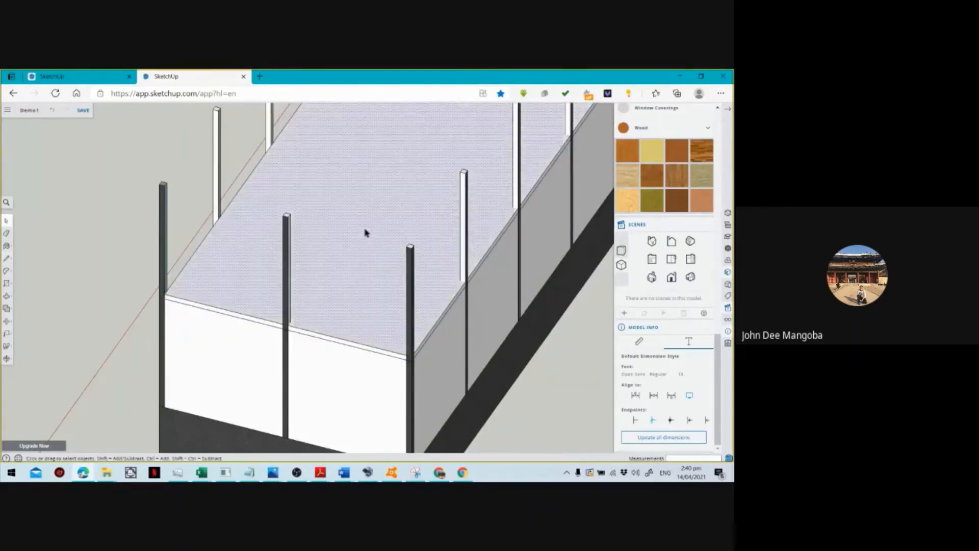
pyautogui.press('Delete')
pyautogui.click(346, 385)
pyautogui.press('Delete')
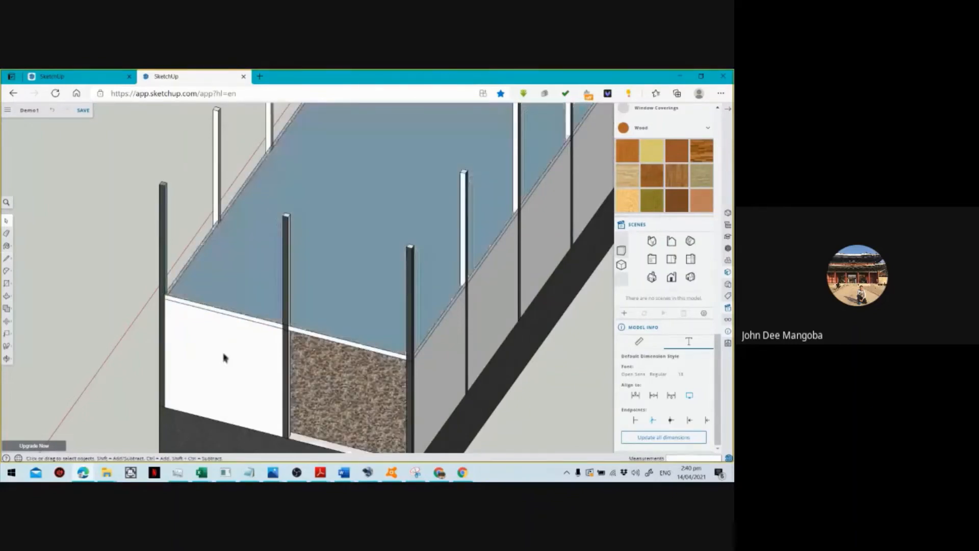
pyautogui.click(223, 357)
pyautogui.press('Delete')
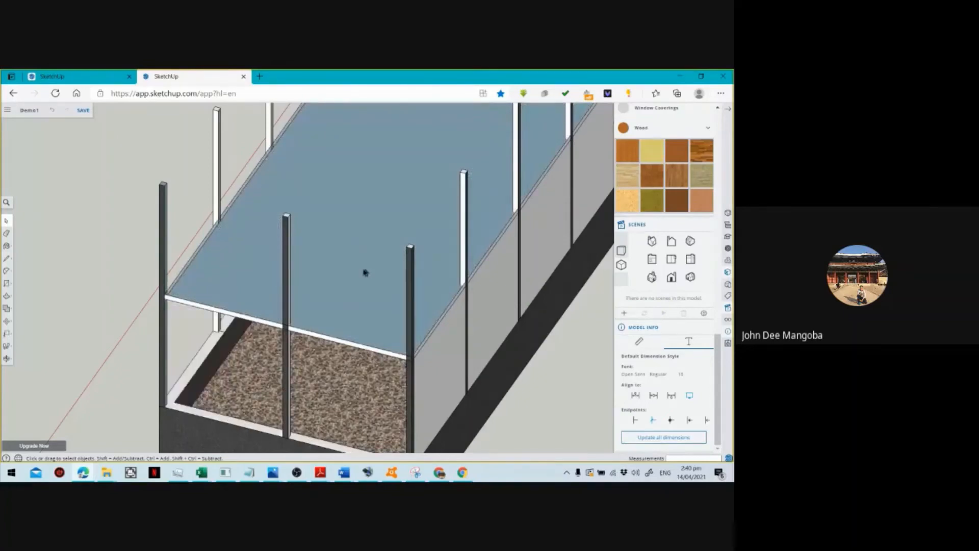
pyautogui.click(360, 279)
pyautogui.press('Delete')
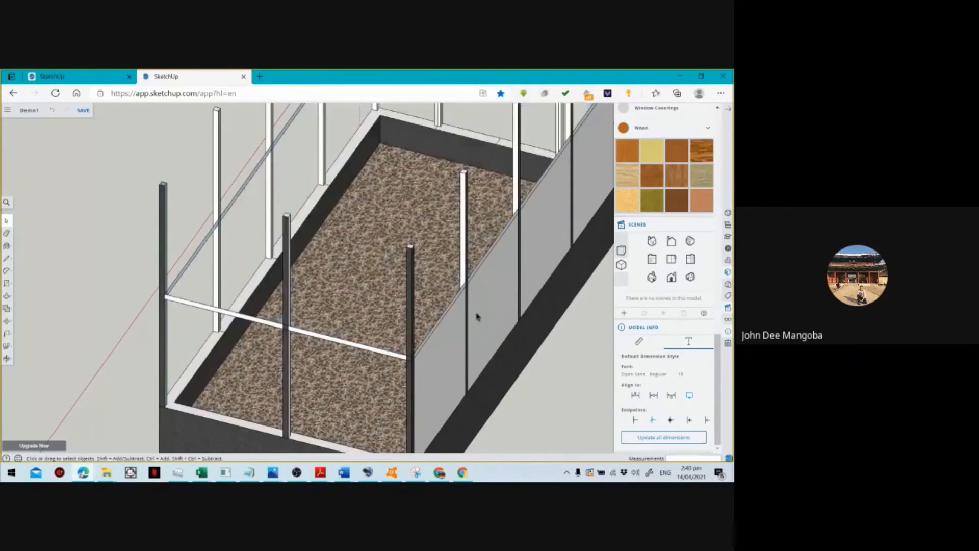
# Delete the vertical faces below the rail between the posts along the long side.
pyautogui.click(484, 306)
pyautogui.press('Delete')
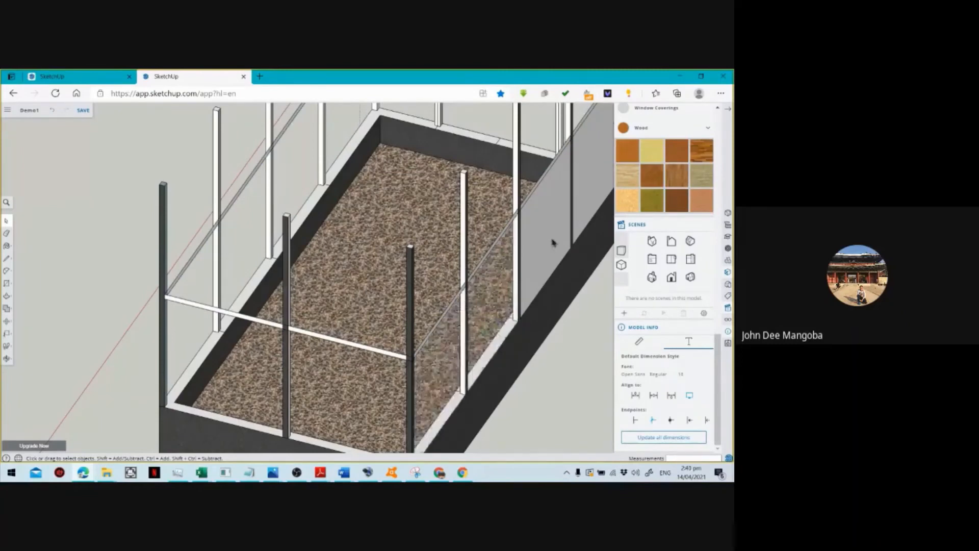
pyautogui.click(553, 241)
pyautogui.press('Delete')
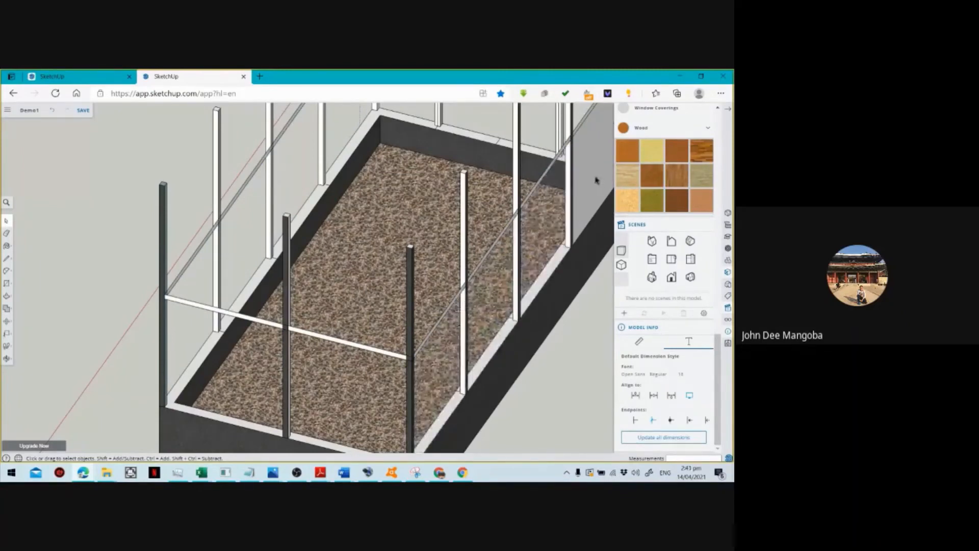
pyautogui.scroll(-3, 575, 357)
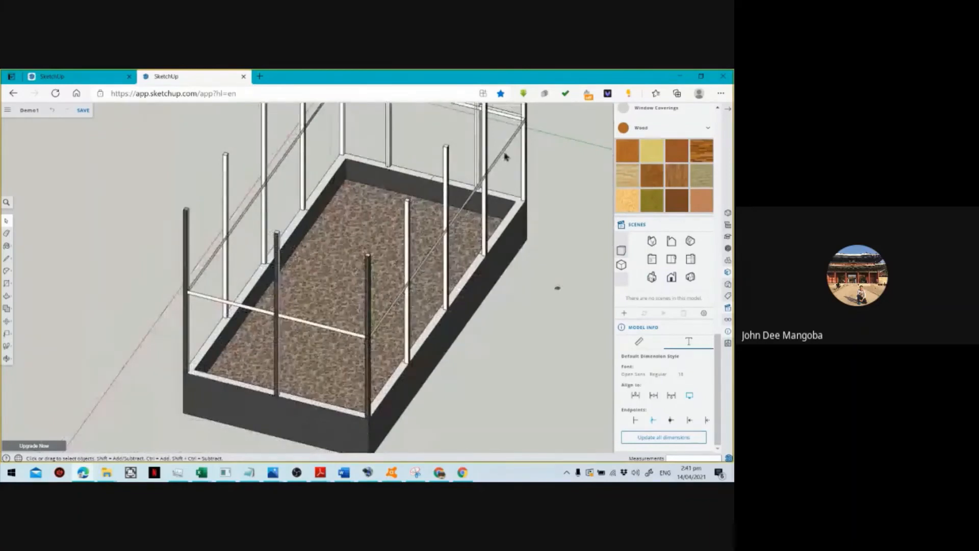
# Push/Pull the narrow rail face in the first bay of the long side to a 2.00" thickness.
pyautogui.scroll(2, 196, 239)
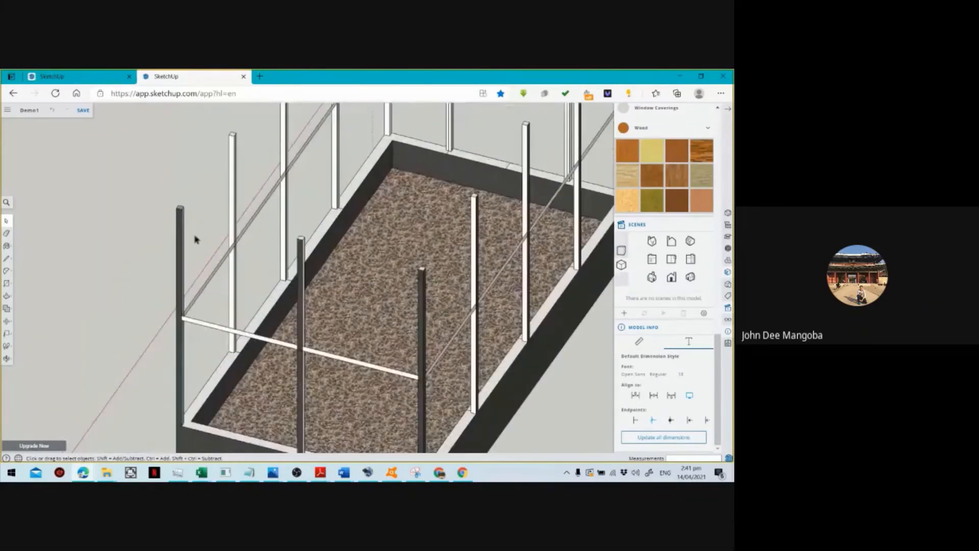
pyautogui.scroll(2, 197, 238)
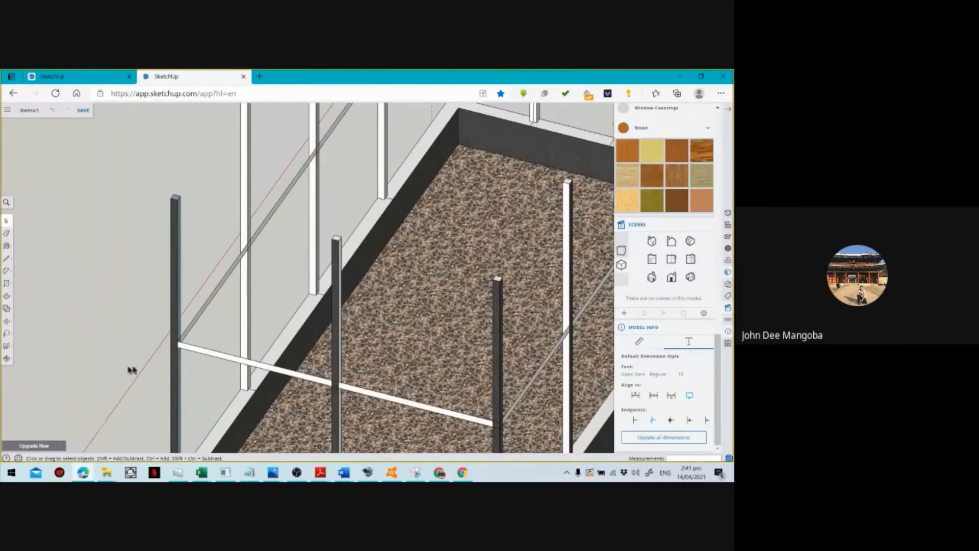
pyautogui.click(5, 360)
pyautogui.moveTo(178, 326); pyautogui.dragTo(120, 133)
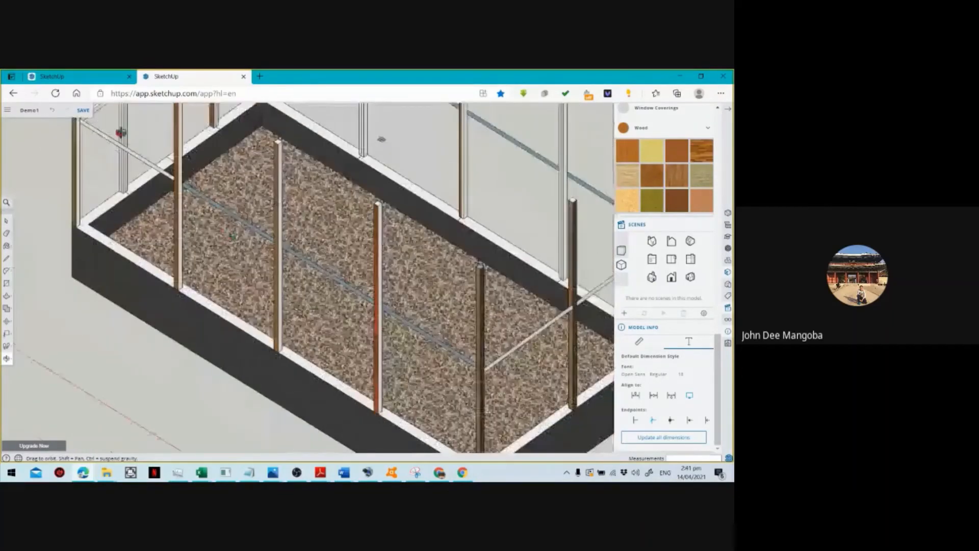
pyautogui.scroll(3, 127, 143)
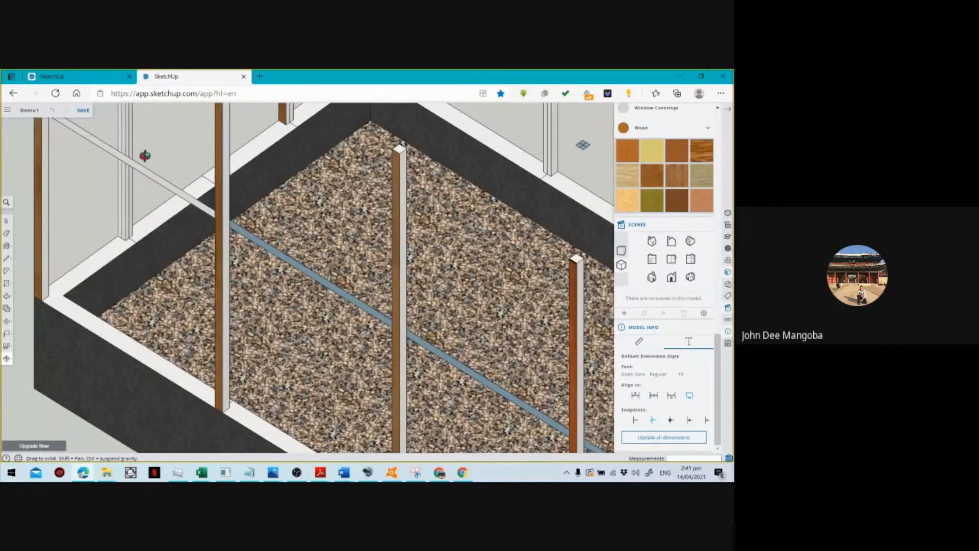
pyautogui.press('p')
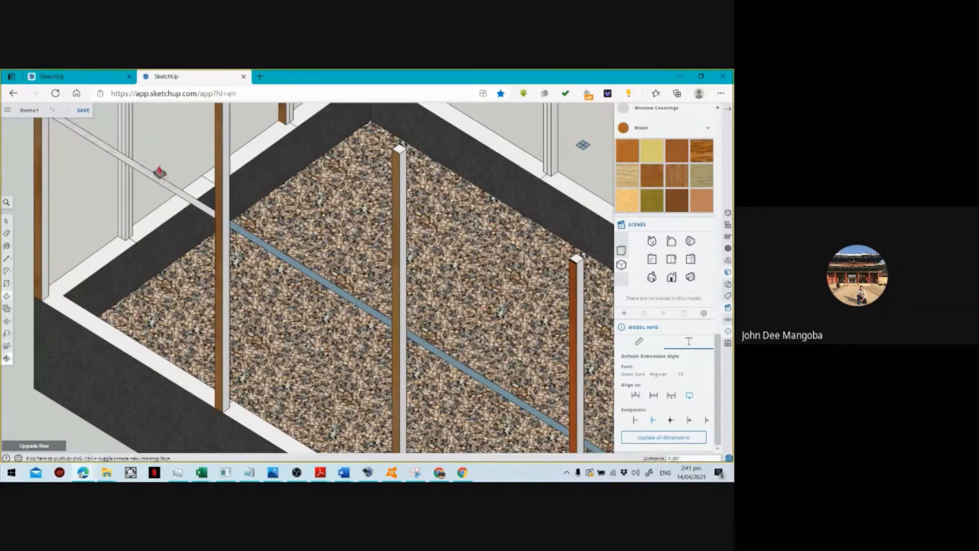
pyautogui.click(164, 181)
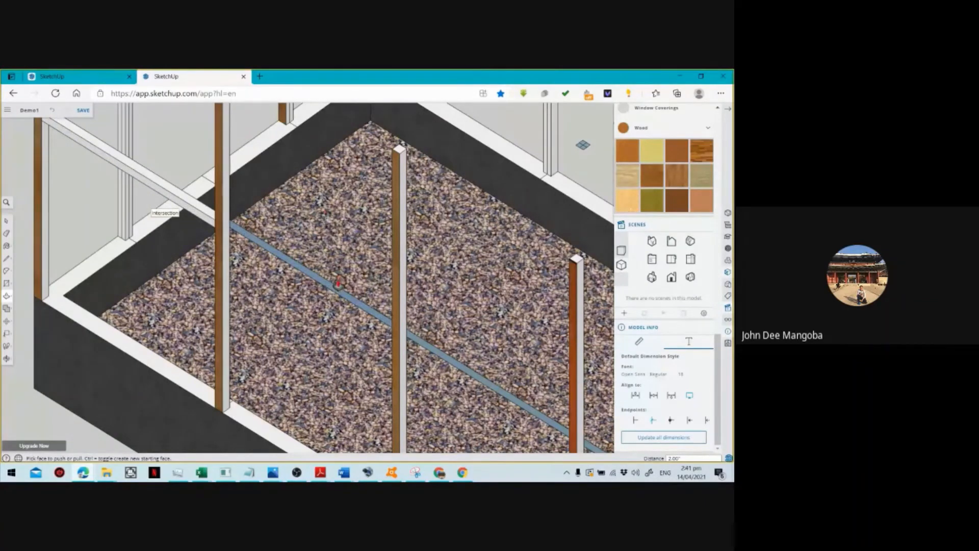
# Push/Pull the rail face in the second bay of the same long side by 2.00".
pyautogui.click(337, 287)
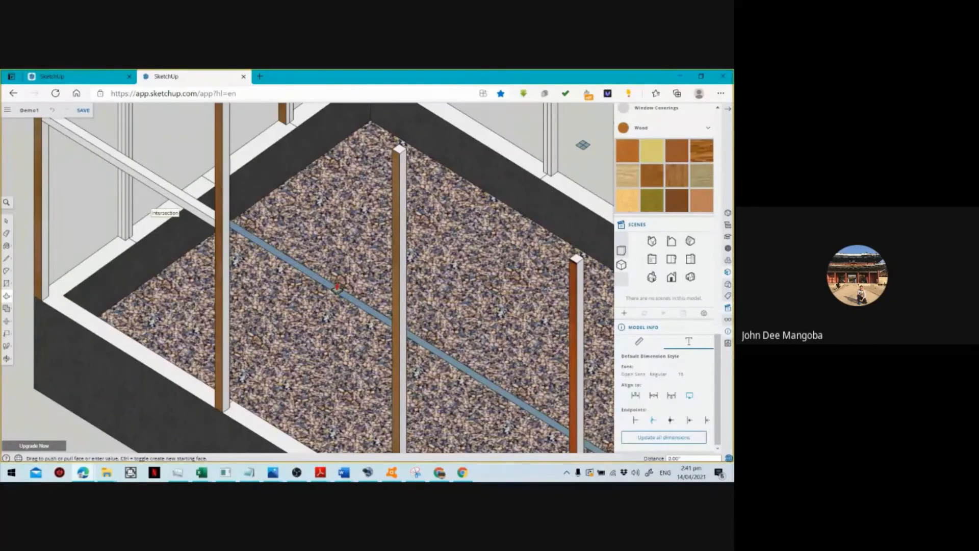
pyautogui.click(337, 286)
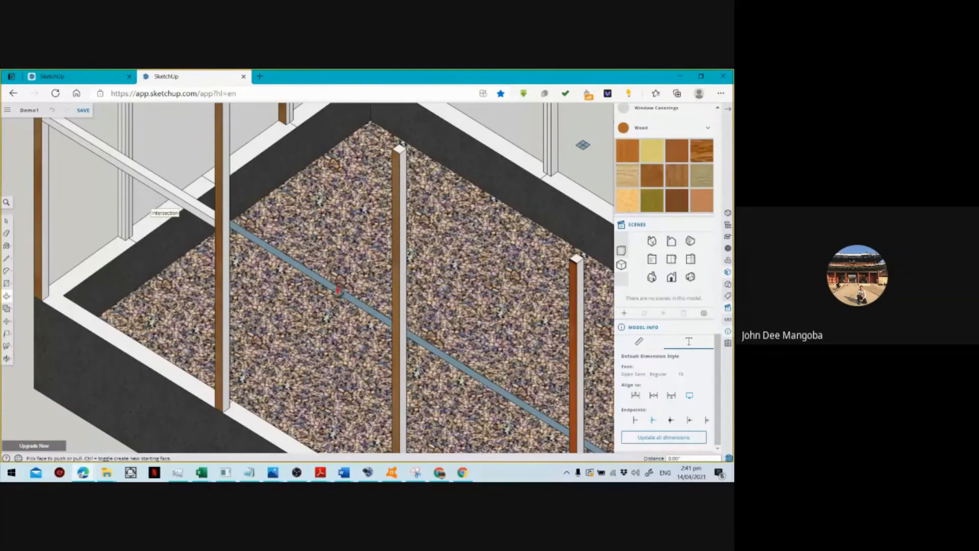
pyautogui.click(337, 284)
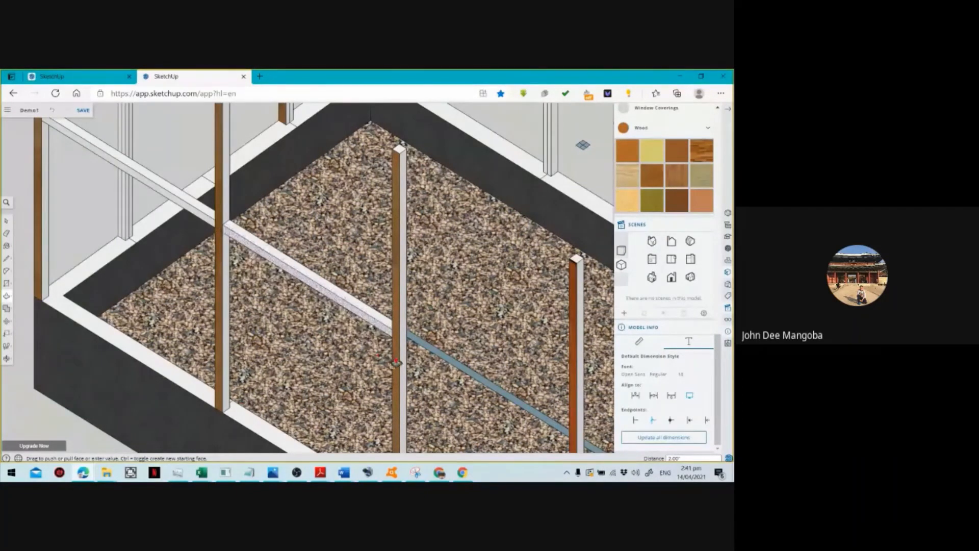
pyautogui.click(396, 363)
# Try to Push/Pull the rail face in the third bay outwards from the long side, then undo it.
pyautogui.scroll(-2, 330, 318)
pyautogui.scroll(-2, 310, 318)
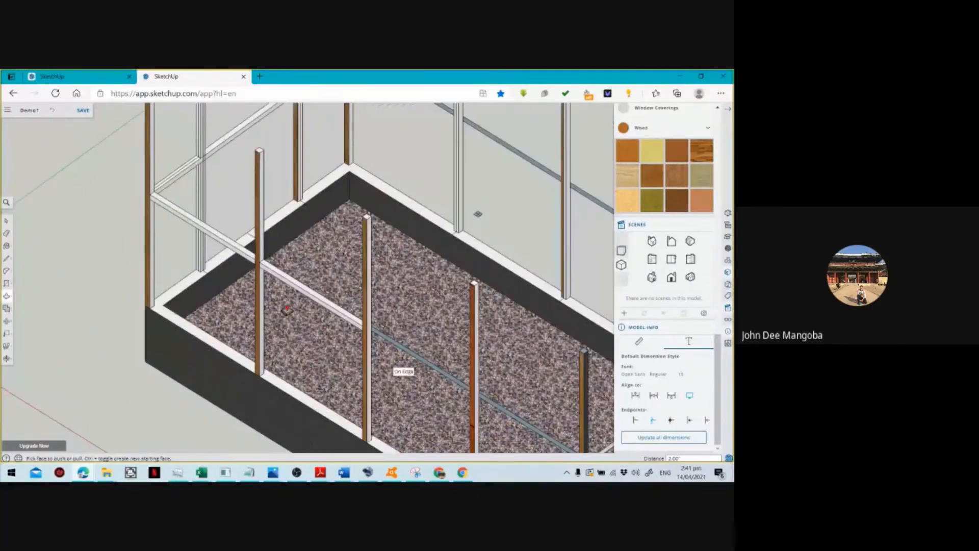
pyautogui.scroll(-2, 286, 310)
pyautogui.scroll(3, 403, 377)
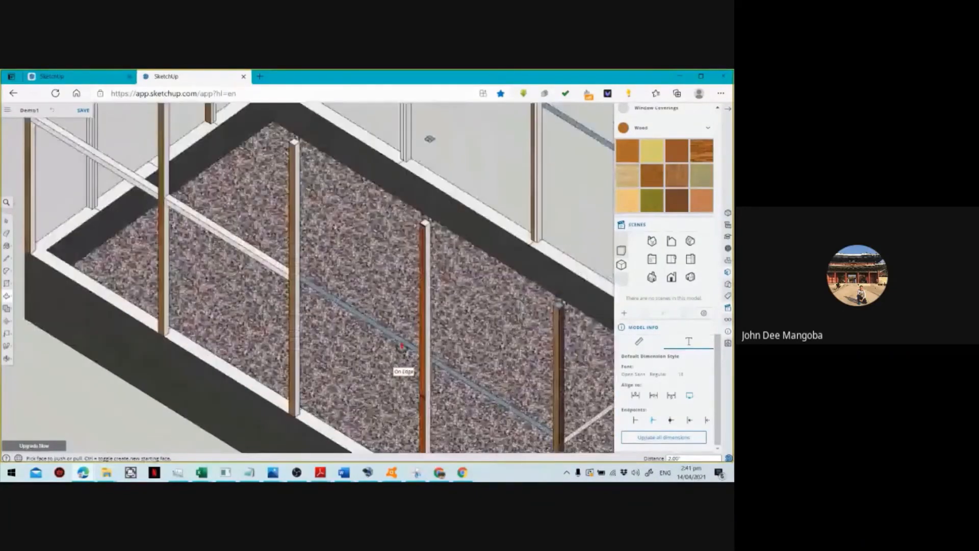
pyautogui.scroll(3, 402, 363)
pyautogui.click(402, 363)
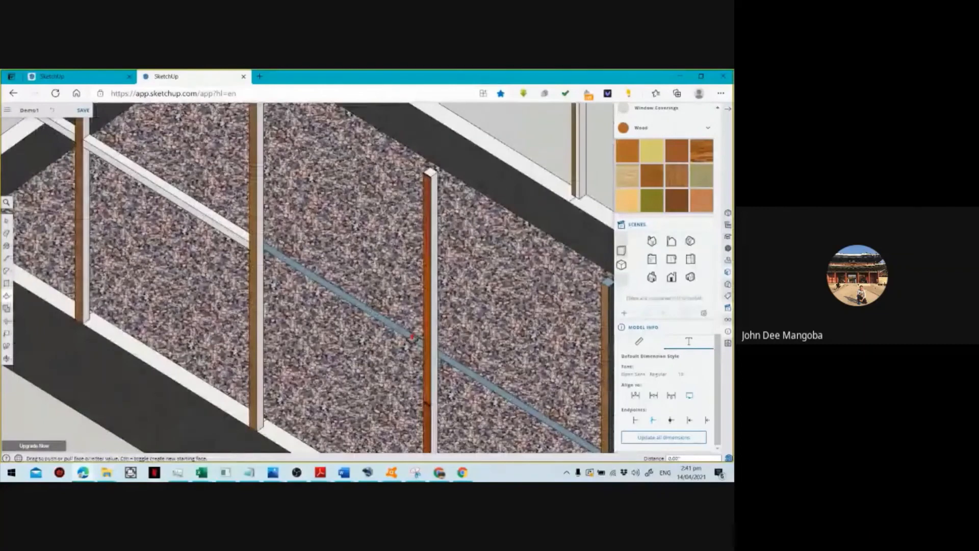
pyautogui.press('space')
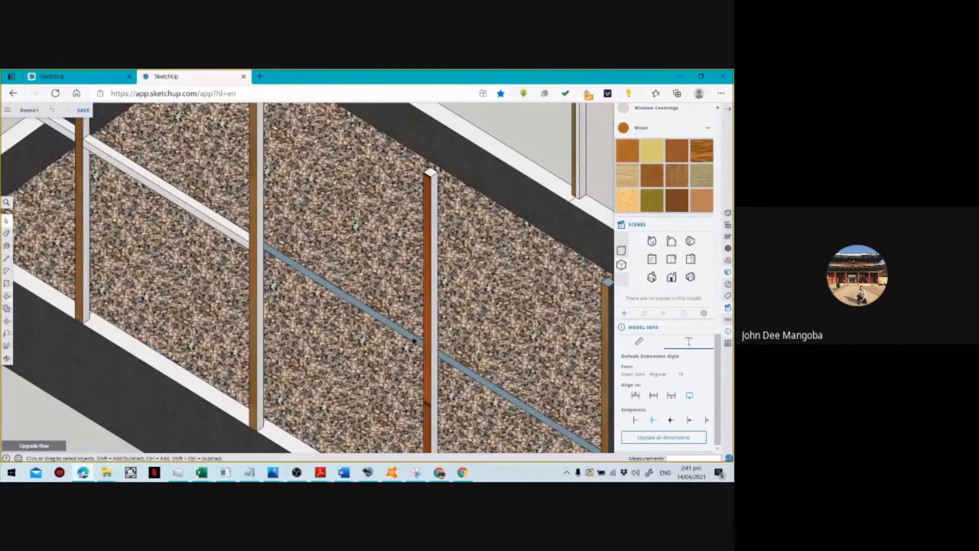
pyautogui.press('t')
pyautogui.press('p')
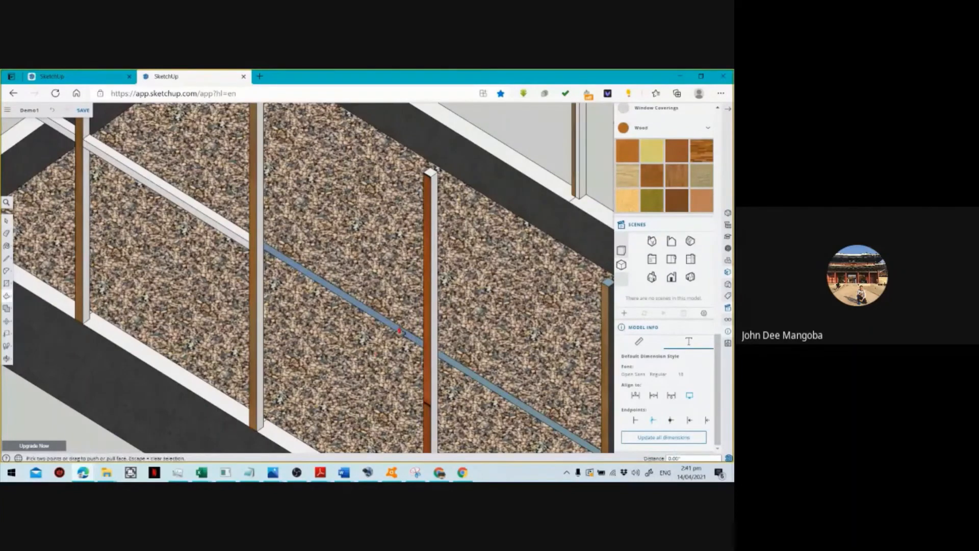
pyautogui.click(399, 332)
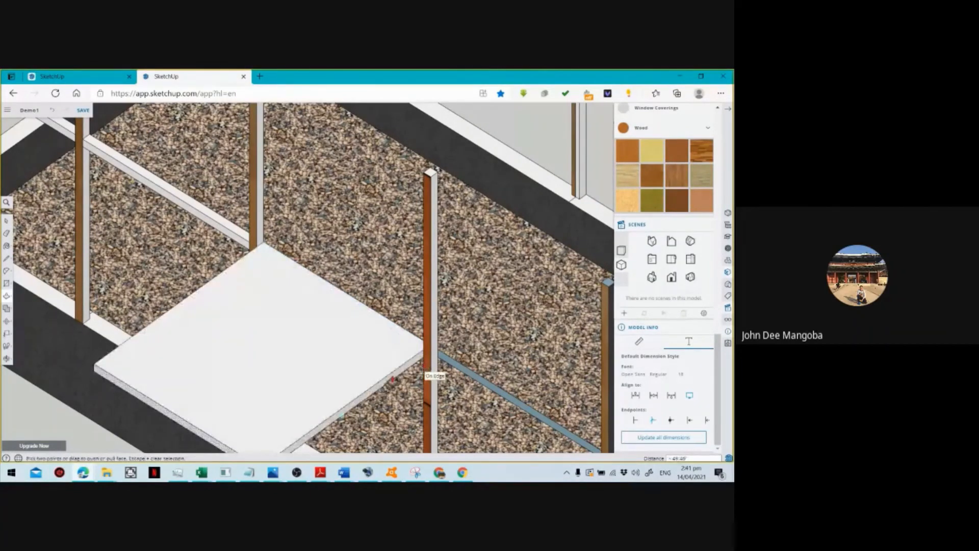
pyautogui.hotkey('ctrl', 'z')
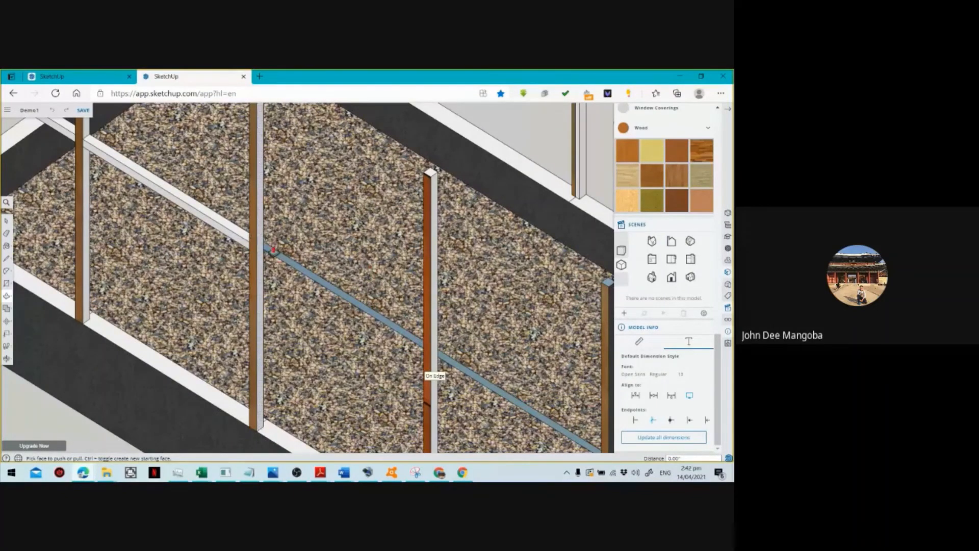
# Push/Pull the third bay's rail face by 2.00", ending it at the post edge.
pyautogui.click(273, 250)
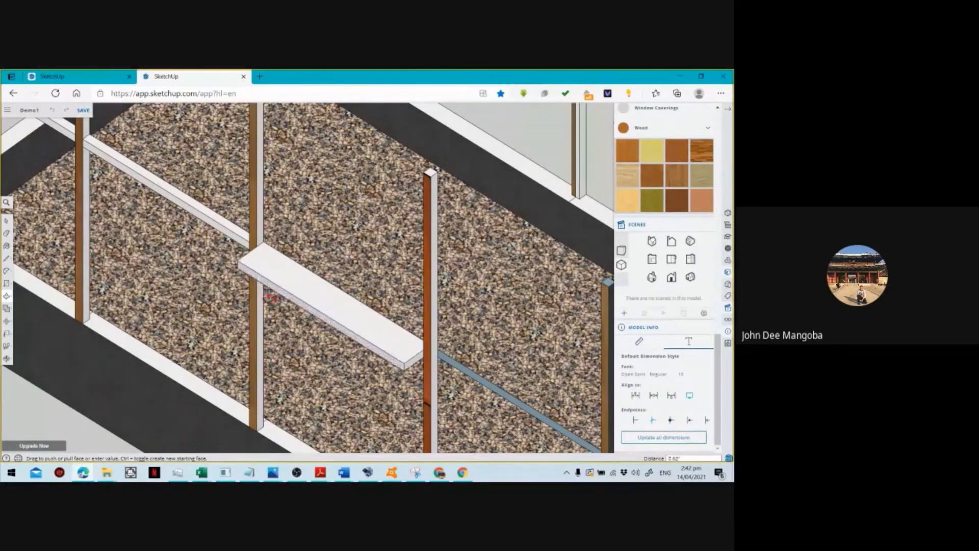
pyautogui.click(425, 368)
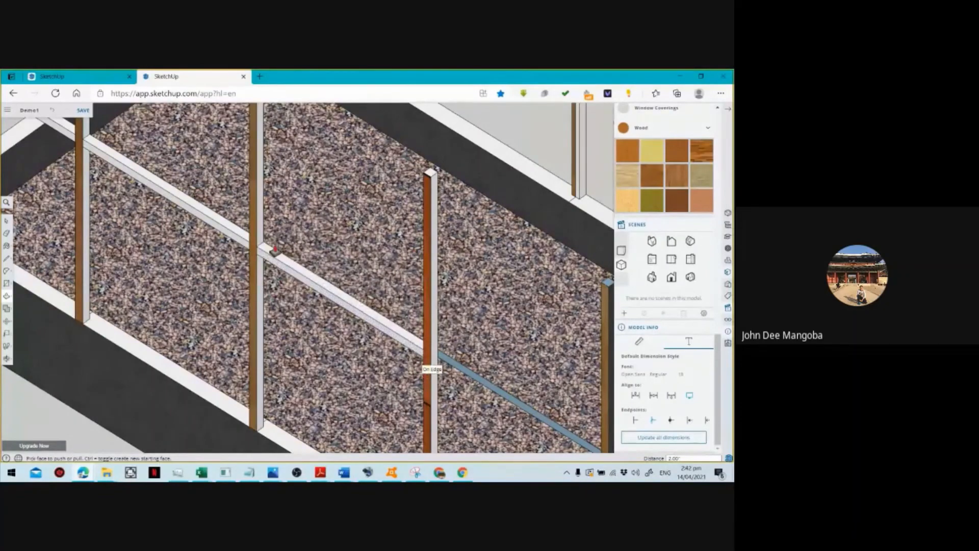
# Push/Pull the rail face in the fourth, last bay of the near long side by 2.00", ending at the corner post.
pyautogui.scroll(-6, 274, 249)
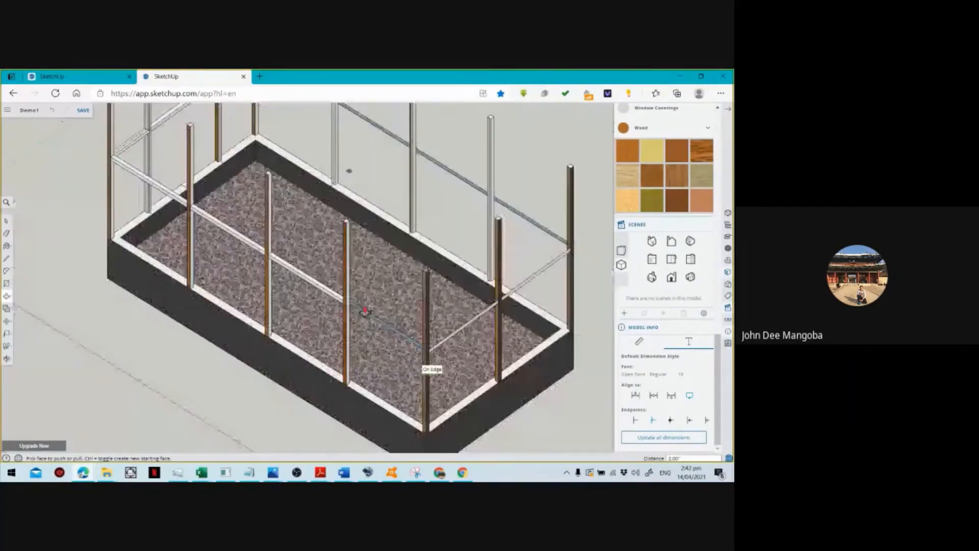
pyautogui.scroll(1, 385, 331)
pyautogui.scroll(3, 385, 331)
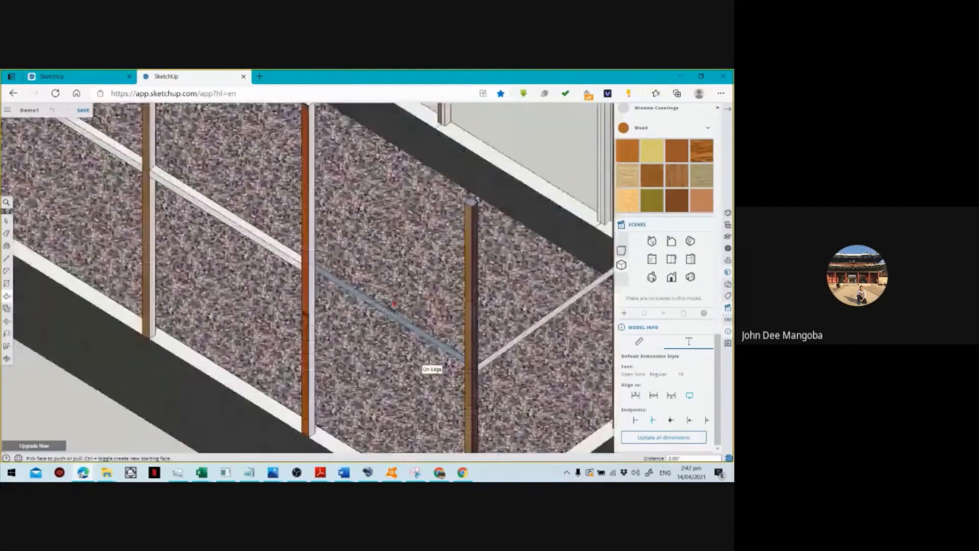
pyautogui.click(393, 304)
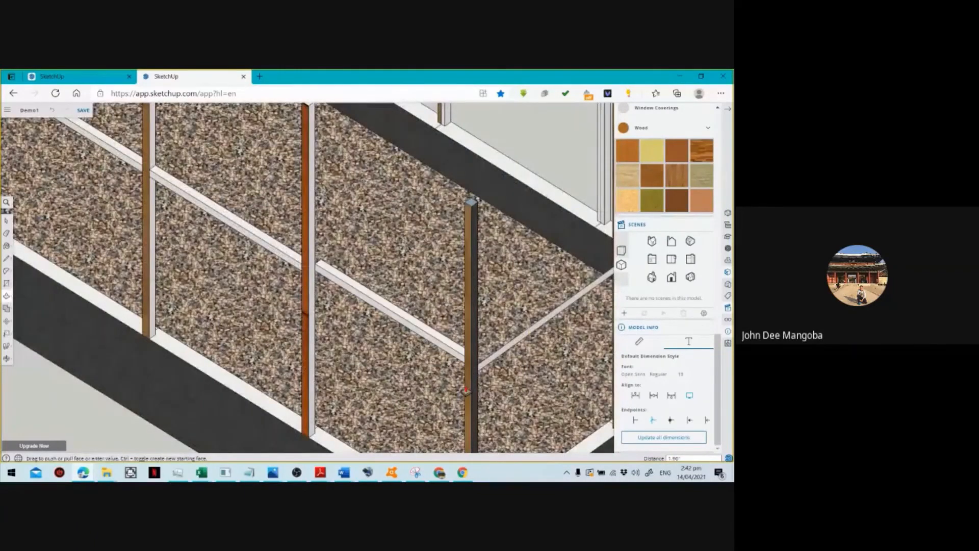
pyautogui.click(466, 396)
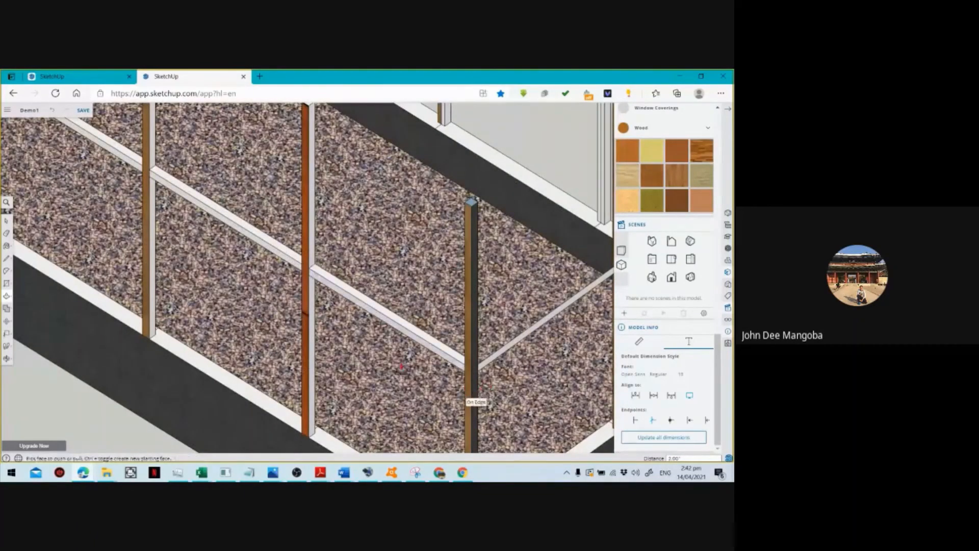
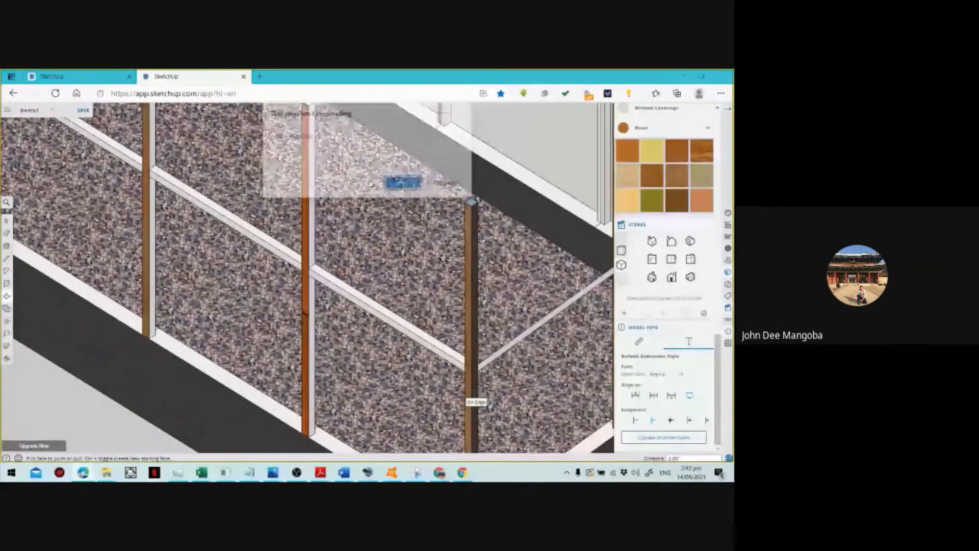
# Dismiss the unresponsive-page prompt, check the meeting window and return to the SketchUp model.
pyautogui.click(403, 182)
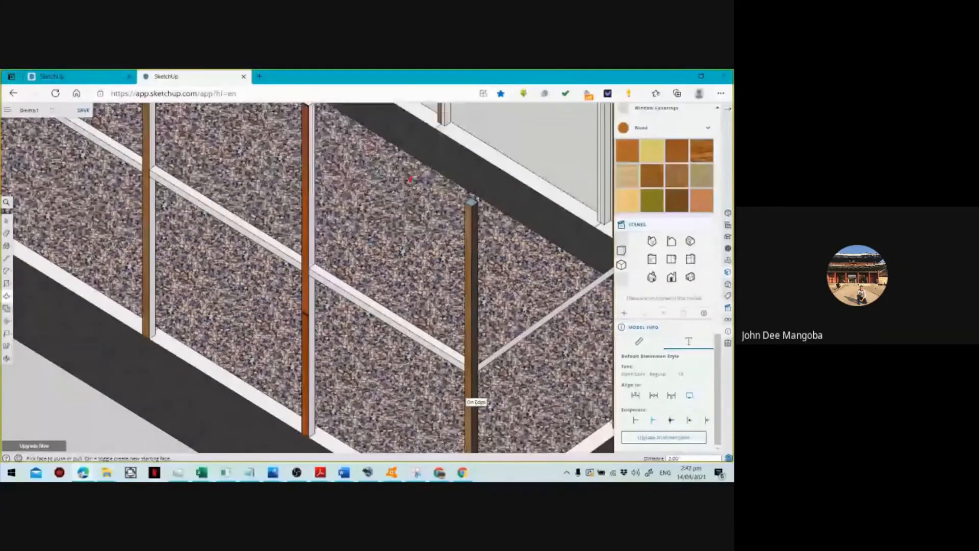
pyautogui.hotkey('alt', 'Tab')
pyautogui.click(407, 196)
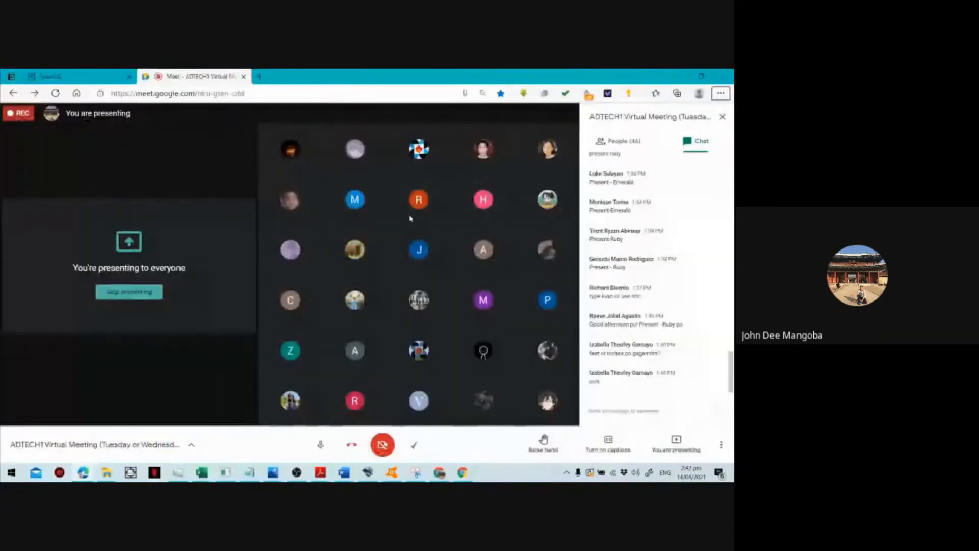
pyautogui.hotkey('alt', 'Tab')
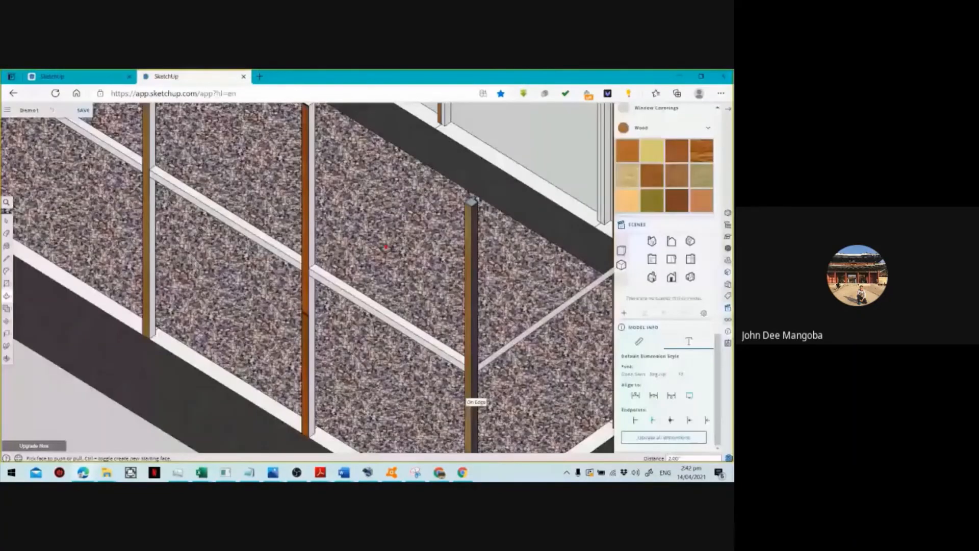
# Push/Pull the rail face in the corner bay of the opposite long side inwards by 2.00", ending at the post edge.
pyautogui.scroll(-10, 385, 247)
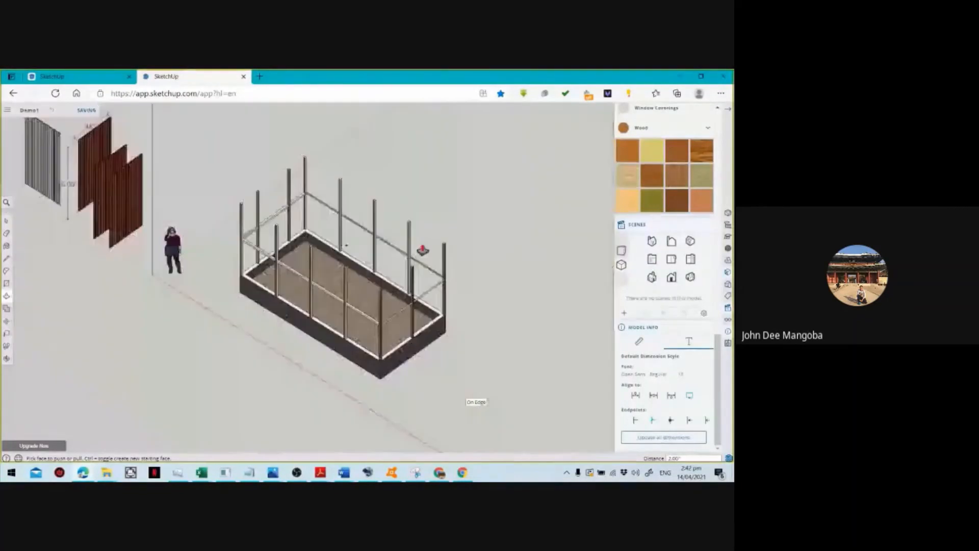
pyautogui.scroll(4, 386, 260)
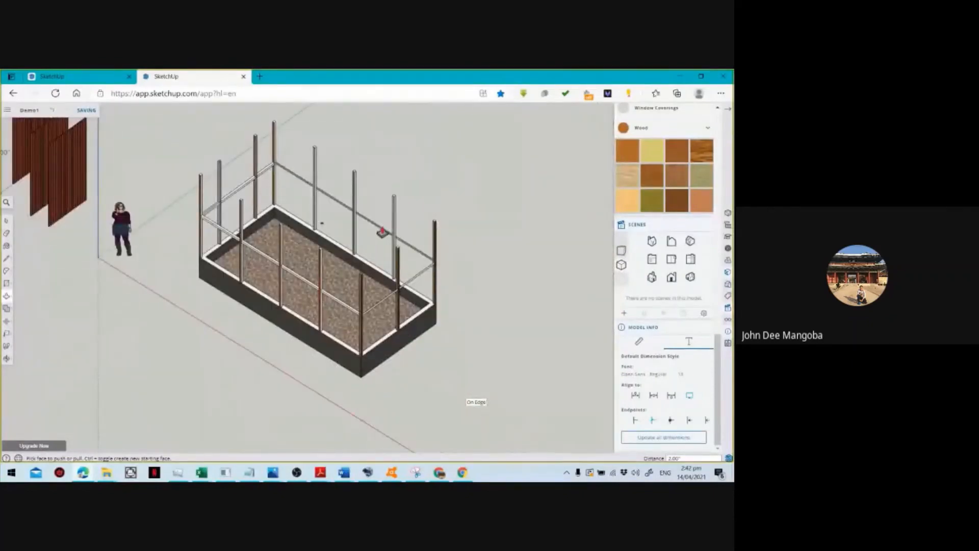
pyautogui.scroll(5, 382, 232)
pyautogui.scroll(1, 354, 240)
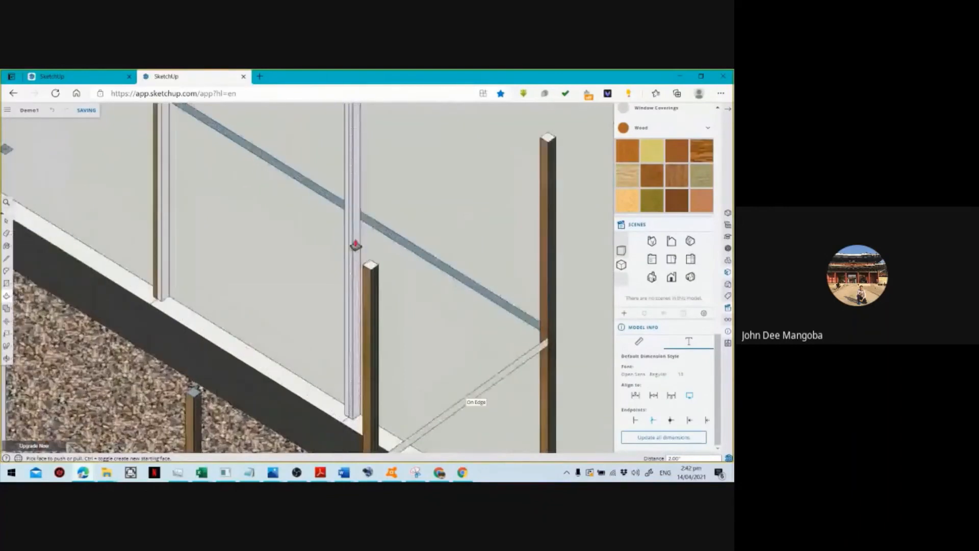
pyautogui.scroll(2, 356, 245)
pyautogui.scroll(1, 360, 235)
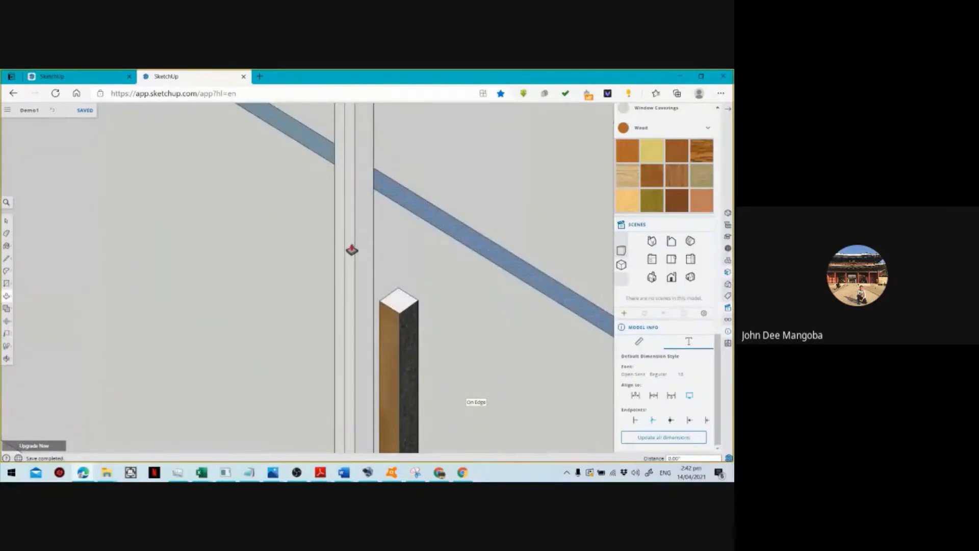
pyautogui.click(389, 228)
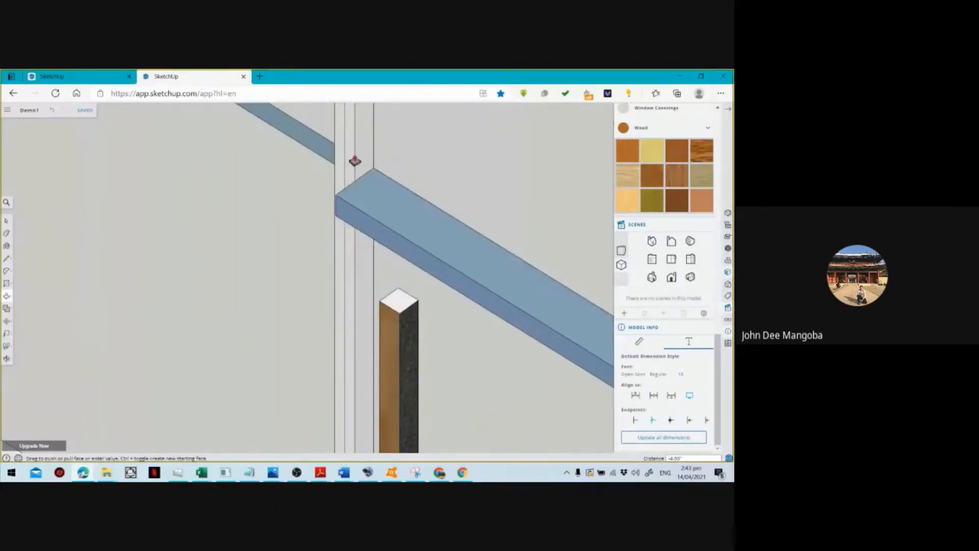
pyautogui.click(354, 161)
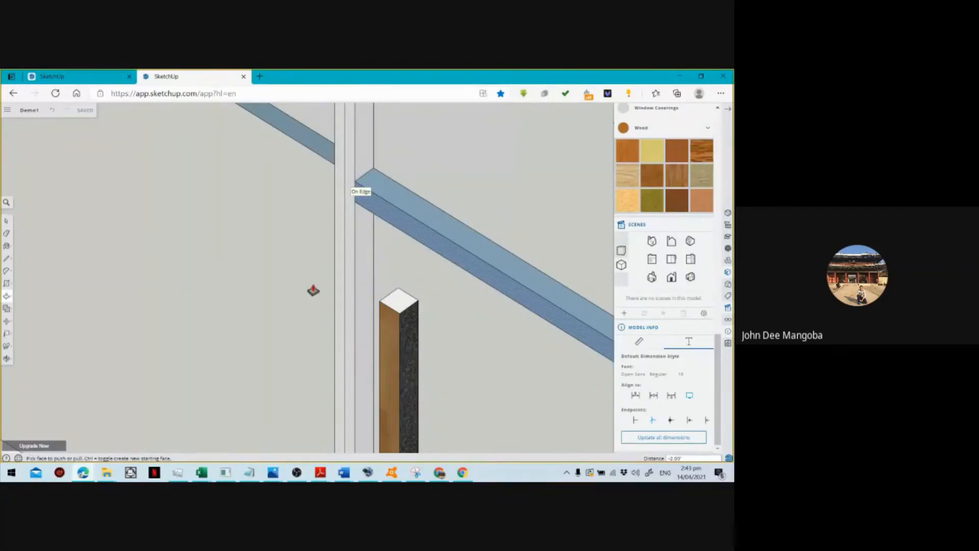
pyautogui.scroll(-2, 306, 292)
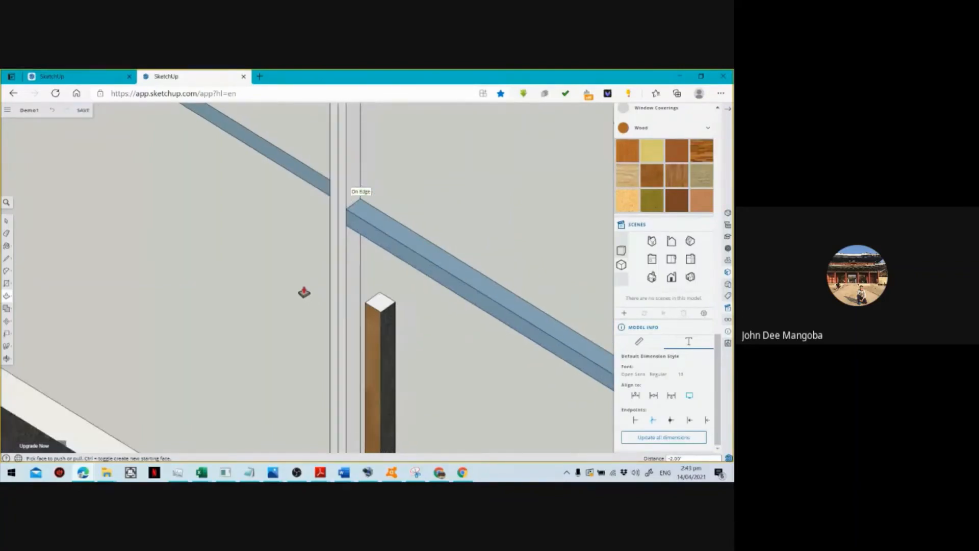
# Check the wall framing in the Chicken Barn reference model and return to the Demo1 model.
pyautogui.hotkey('alt', 'Tab')
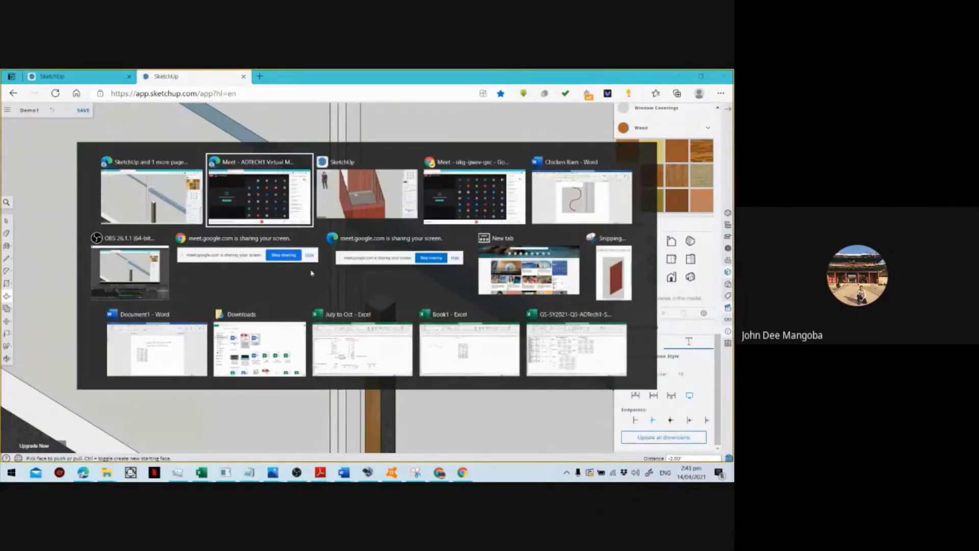
pyautogui.hotkey('alt', 'Tab')
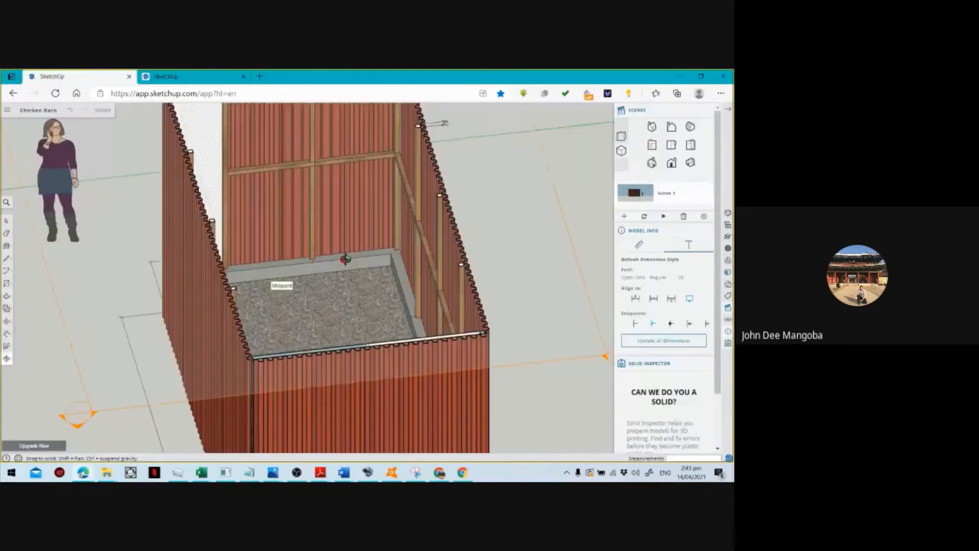
pyautogui.hotkey('alt', 'Tab')
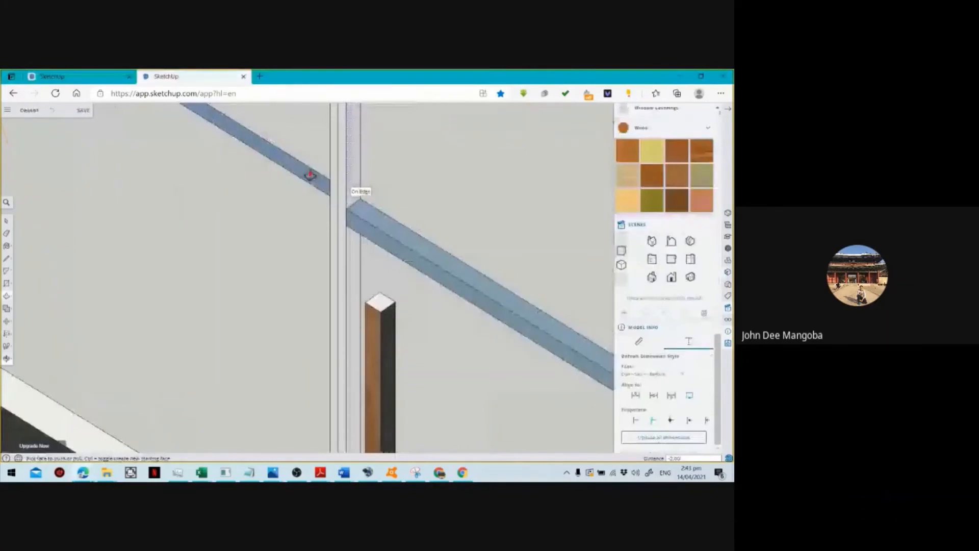
# Push/Pull the rail face in the second bay of the far long side by 2.00" to the post edge.
pyautogui.click(312, 179)
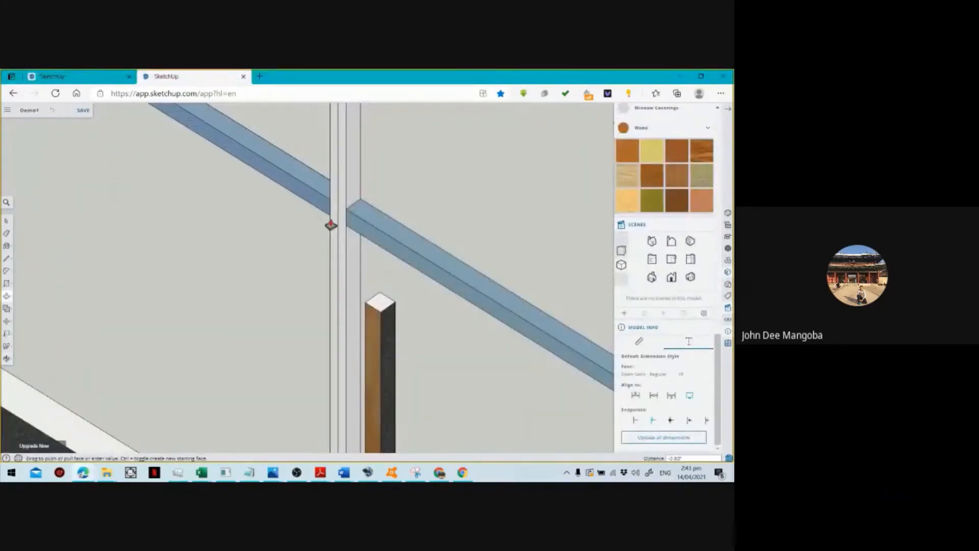
pyautogui.click(330, 225)
pyautogui.scroll(-4, 400, 251)
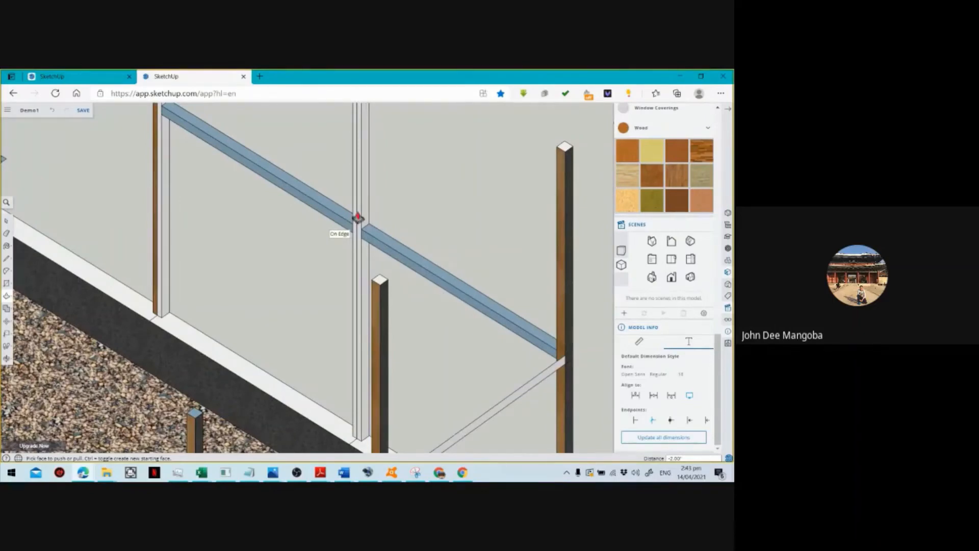
# Push/Pull the rail face in the third bay of the far long side by 2.00", matching the neighbouring rail.
pyautogui.scroll(-3, 358, 217)
pyautogui.scroll(-5, 363, 234)
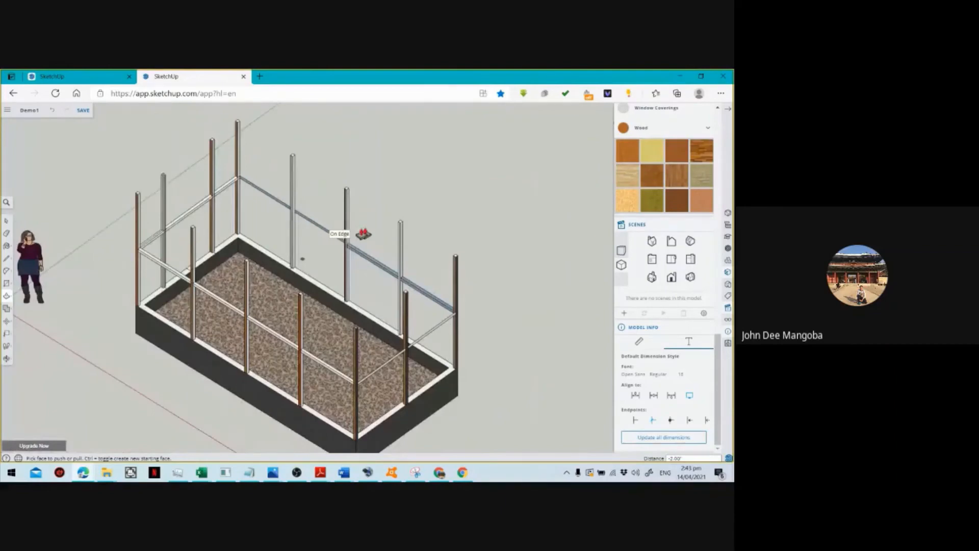
pyautogui.scroll(-3, 316, 207)
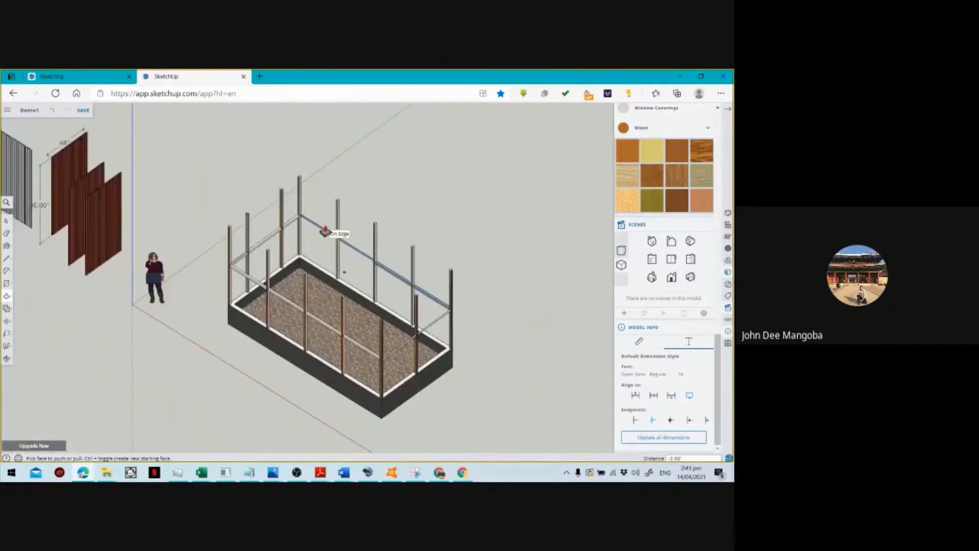
pyautogui.scroll(10, 325, 230)
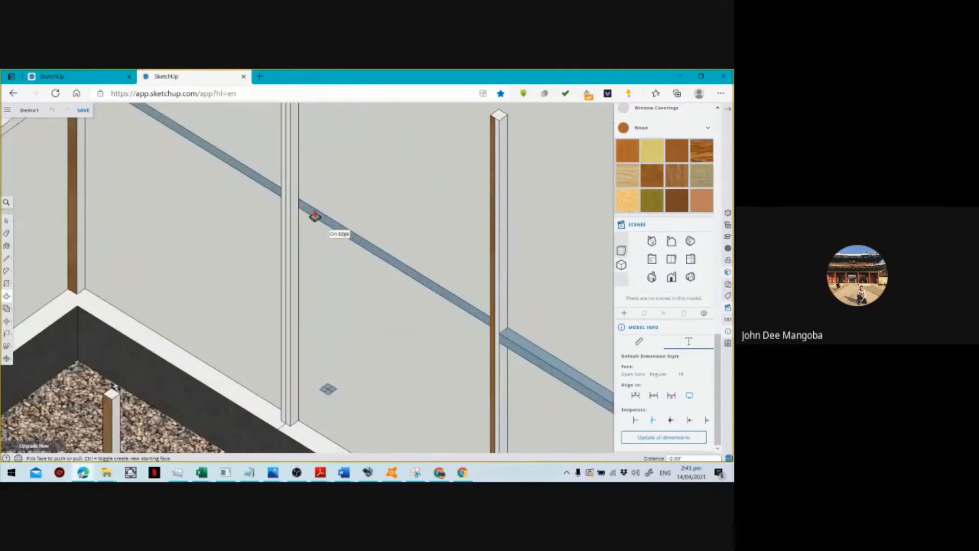
pyautogui.click(314, 217)
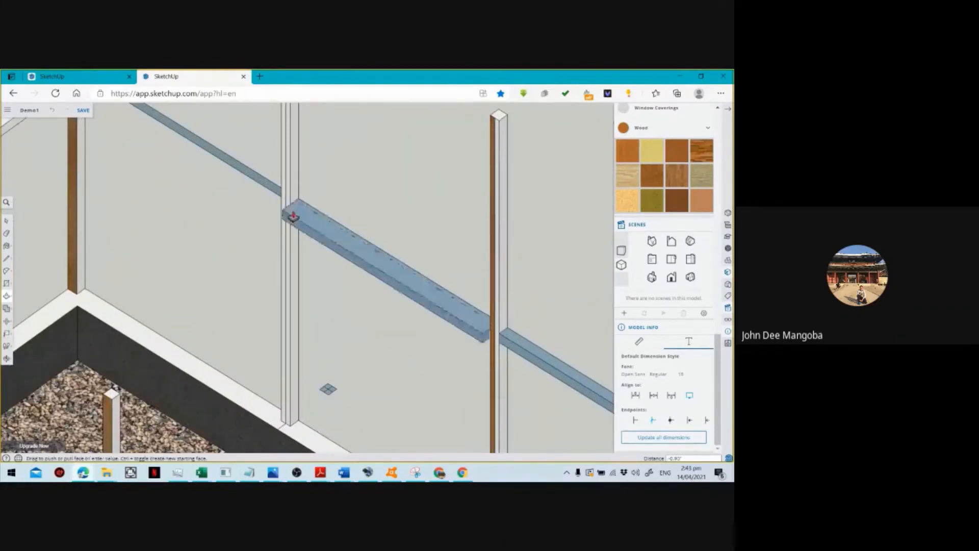
pyautogui.click(289, 194)
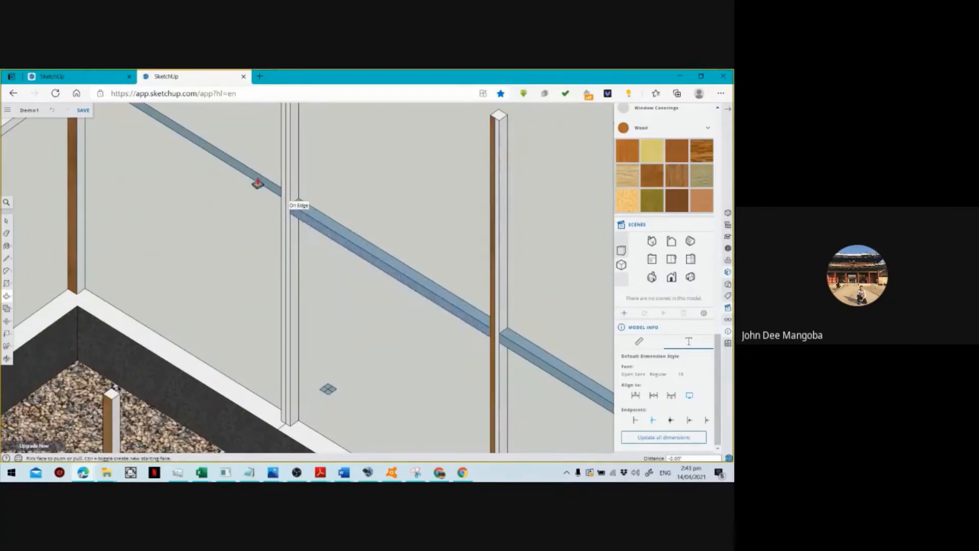
# Push/Pull the last bay's rail face on the far long side by 2.00" and check the rail joints at the posts.
pyautogui.click(250, 171)
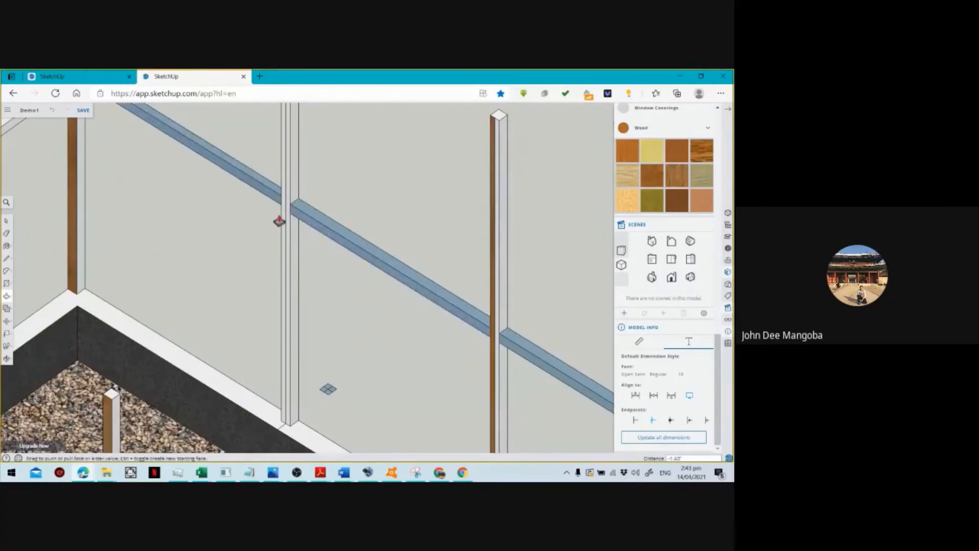
pyautogui.click(281, 228)
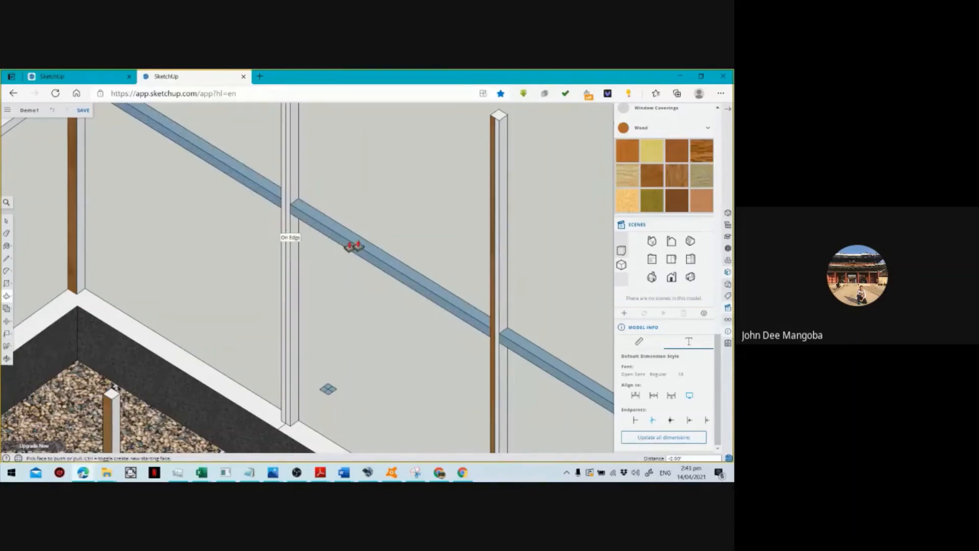
pyautogui.scroll(5, 351, 246)
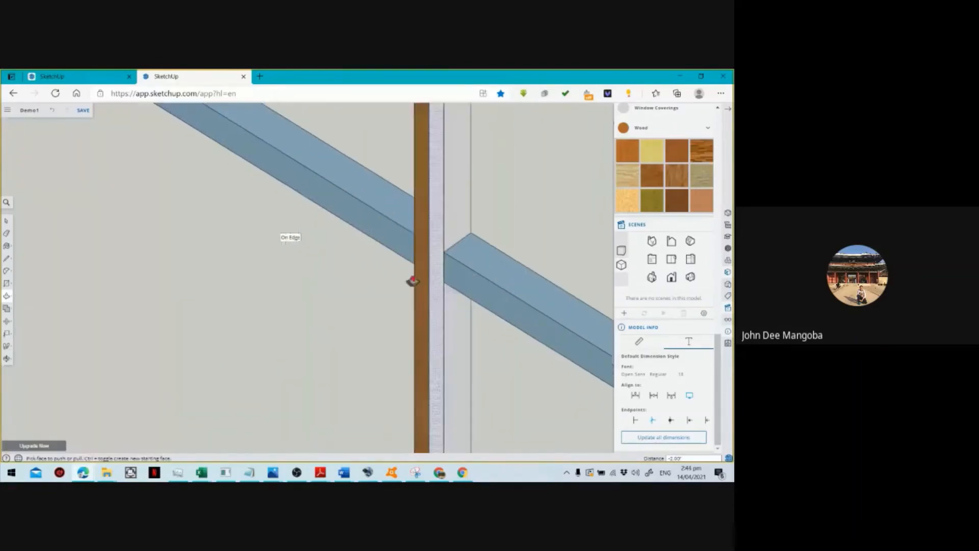
pyautogui.scroll(-3, 432, 277)
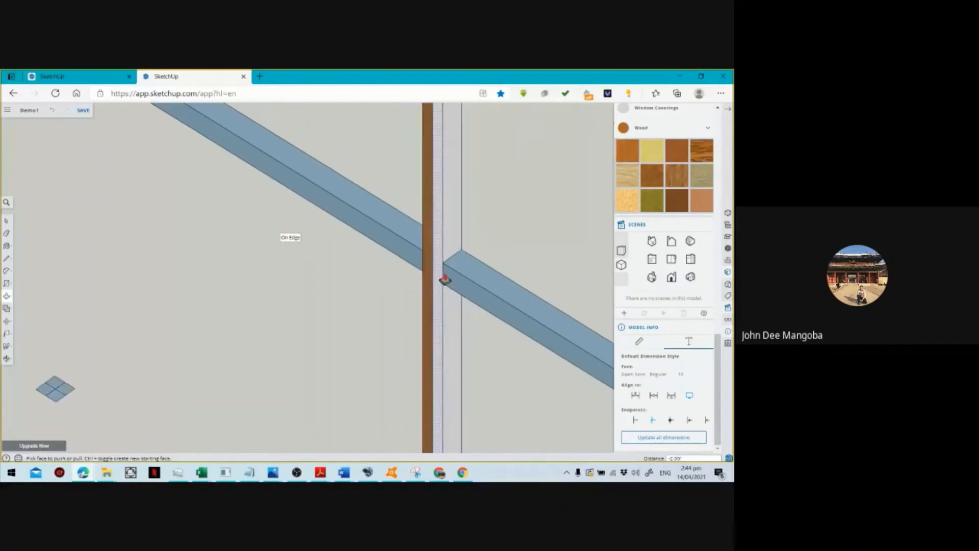
pyautogui.scroll(-5, 454, 287)
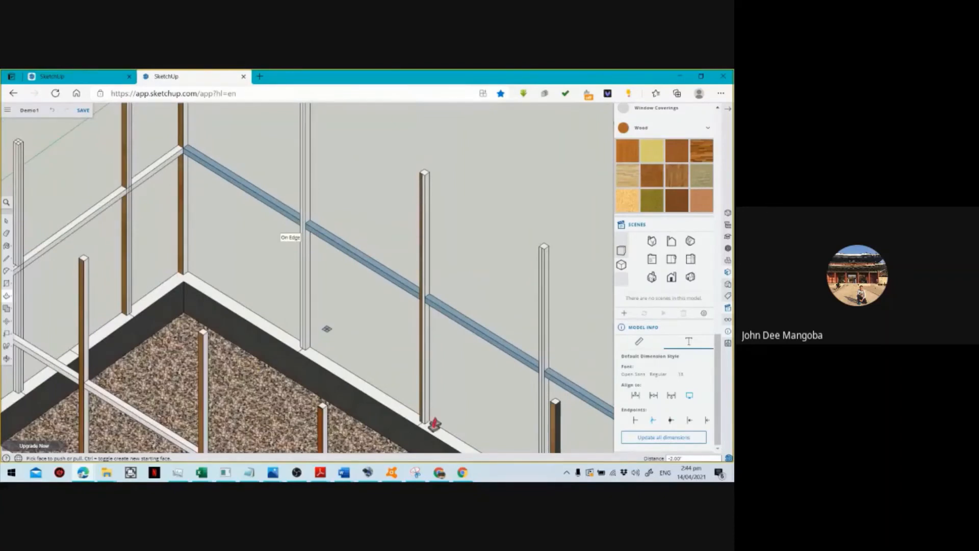
pyautogui.scroll(-3, 317, 233)
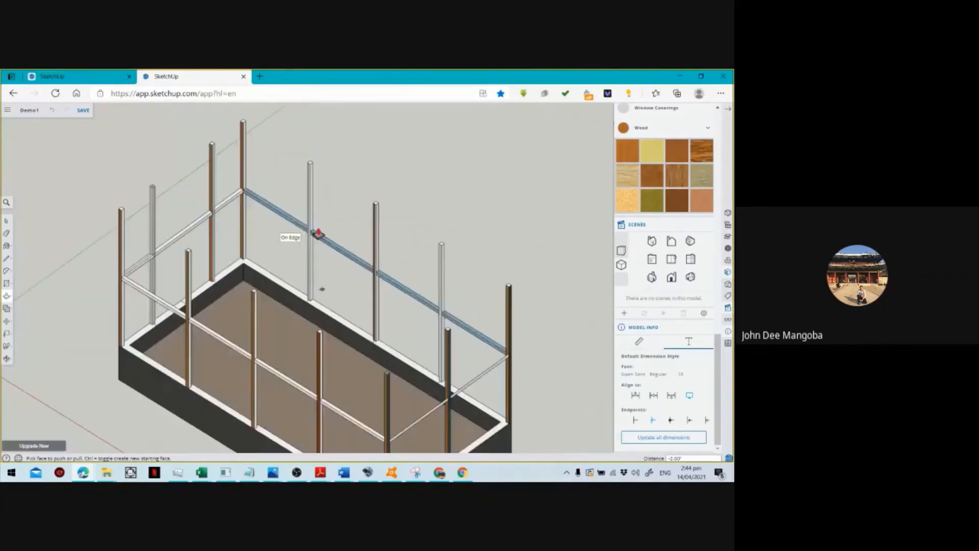
# Push/Pull the rail face in the first bay of the short end side to the edge of its middle post.
pyautogui.click(7, 358)
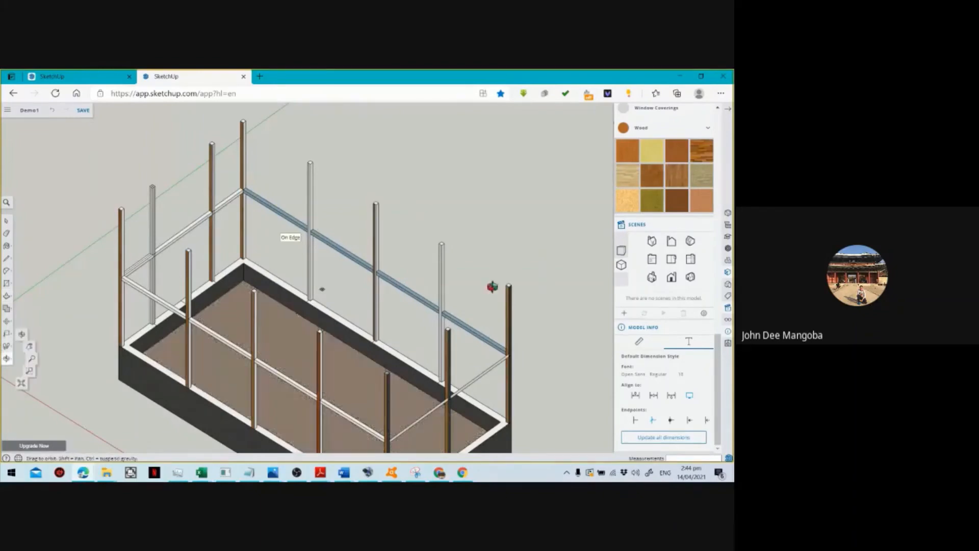
pyautogui.moveTo(492, 287); pyautogui.dragTo(217, 149)
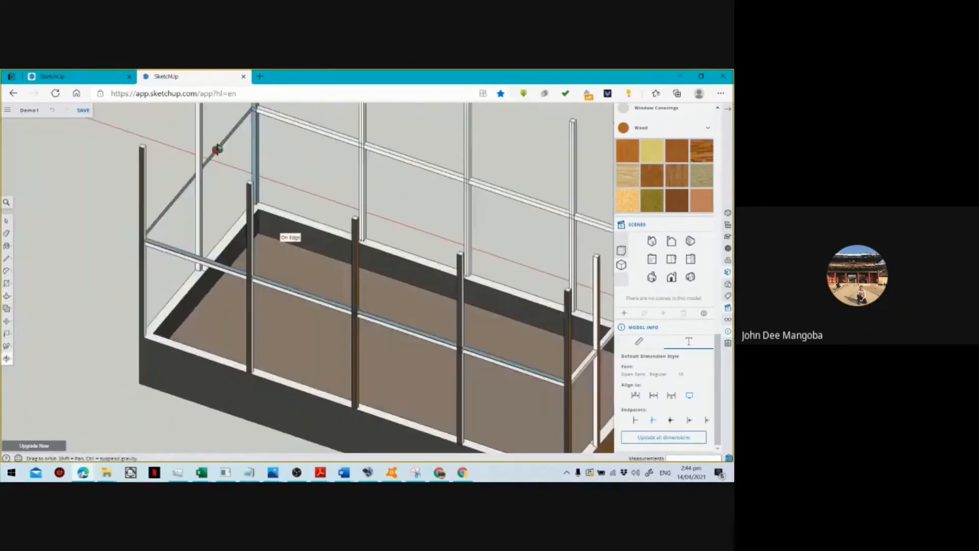
pyautogui.scroll(5, 217, 148)
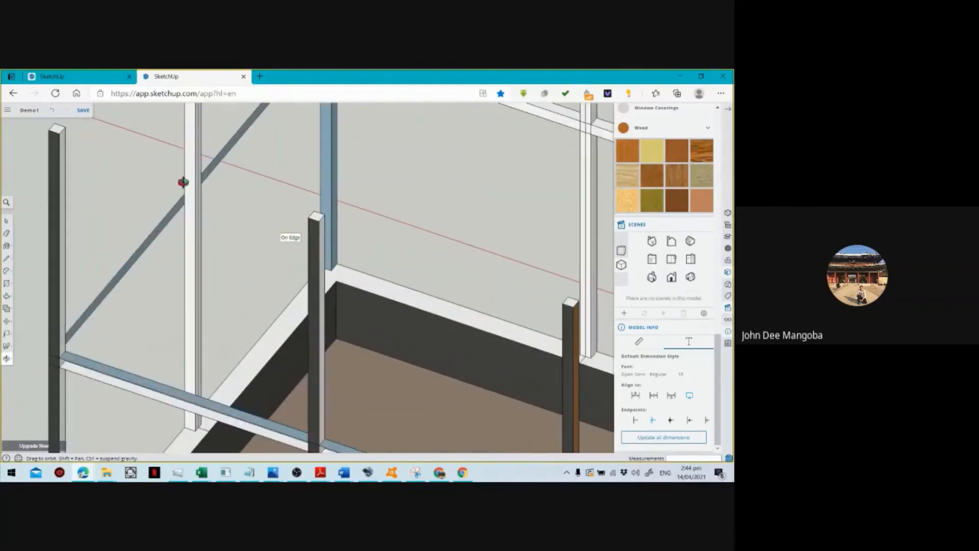
pyautogui.press('p')
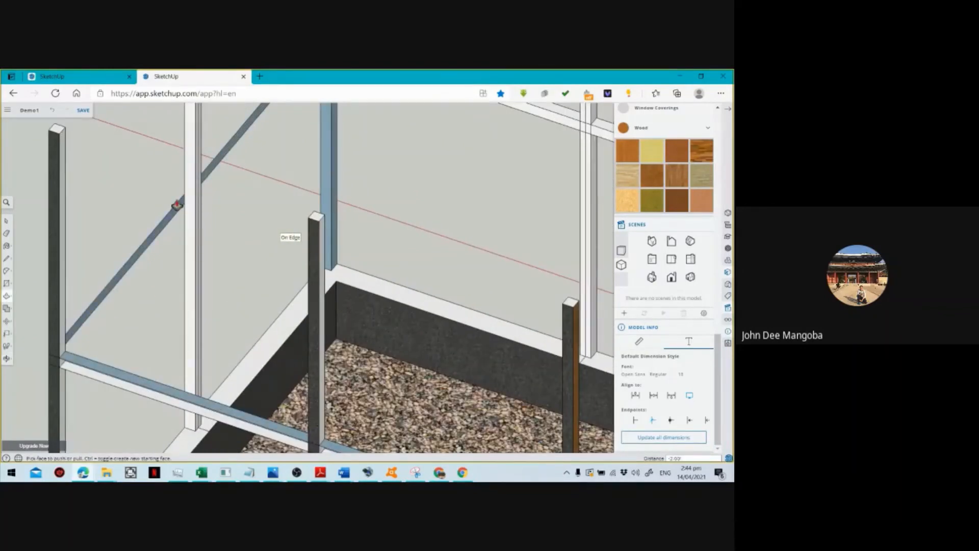
pyautogui.click(183, 206)
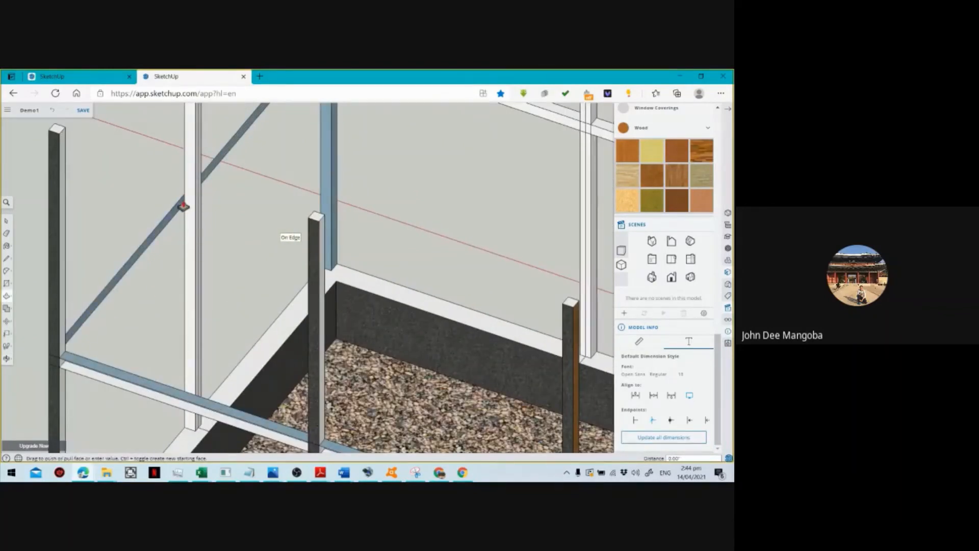
pyautogui.click(194, 205)
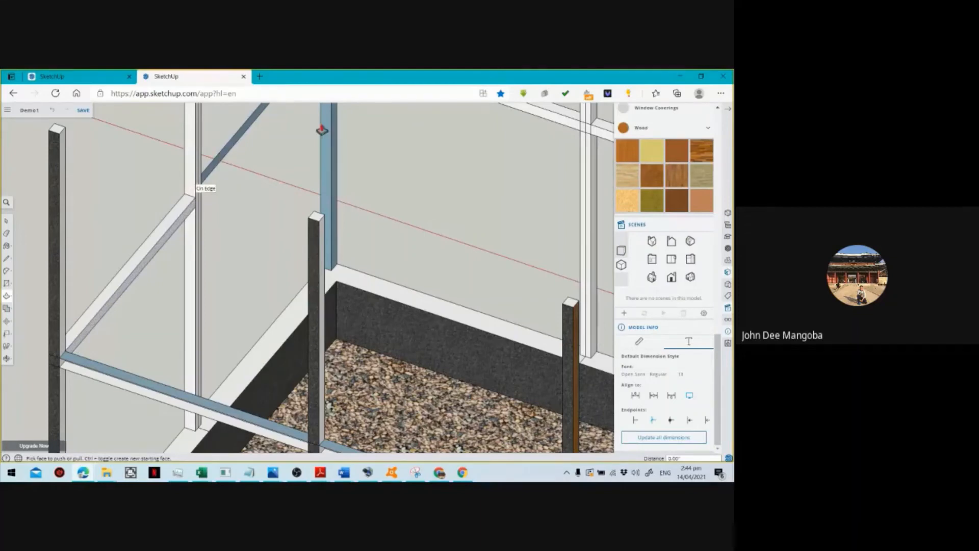
# Push/Pull the rail face in the second bay of the same short end by 2.00" and check the rails around the frame.
pyautogui.click(321, 131)
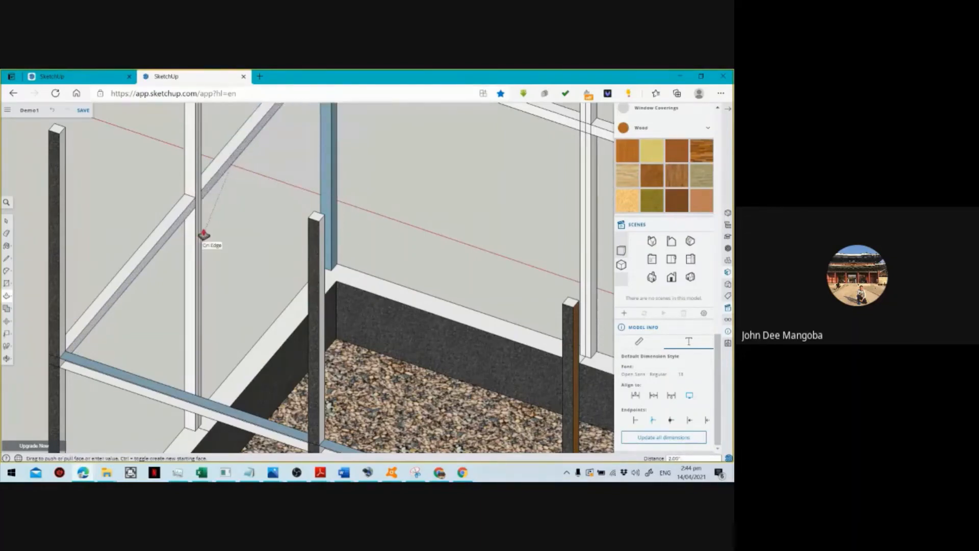
pyautogui.click(217, 232)
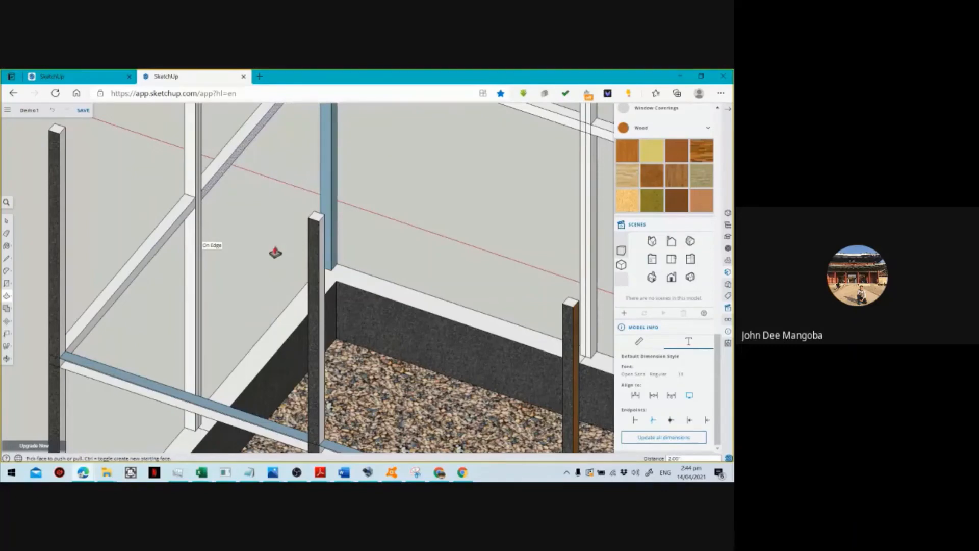
pyautogui.scroll(-2, 226, 280)
pyautogui.scroll(-8, 226, 279)
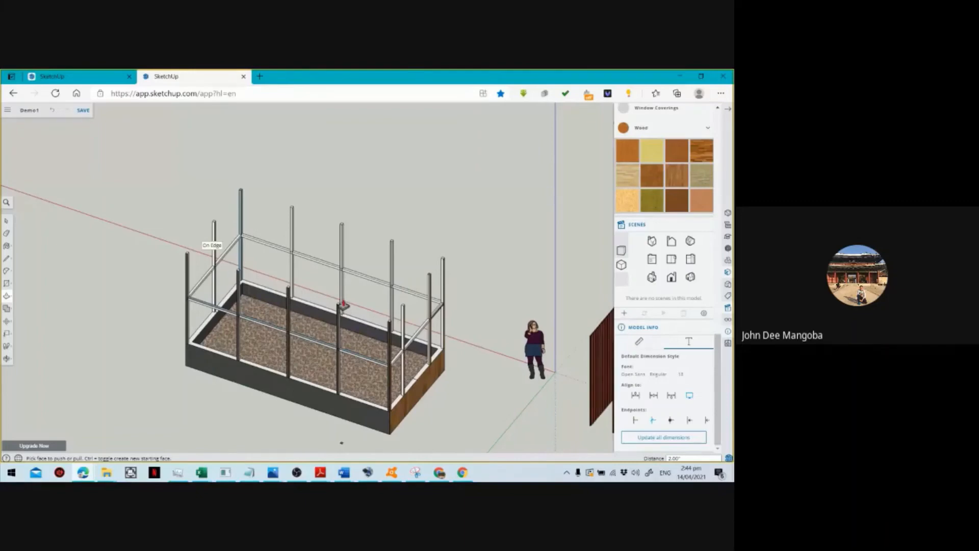
pyautogui.scroll(3, 343, 305)
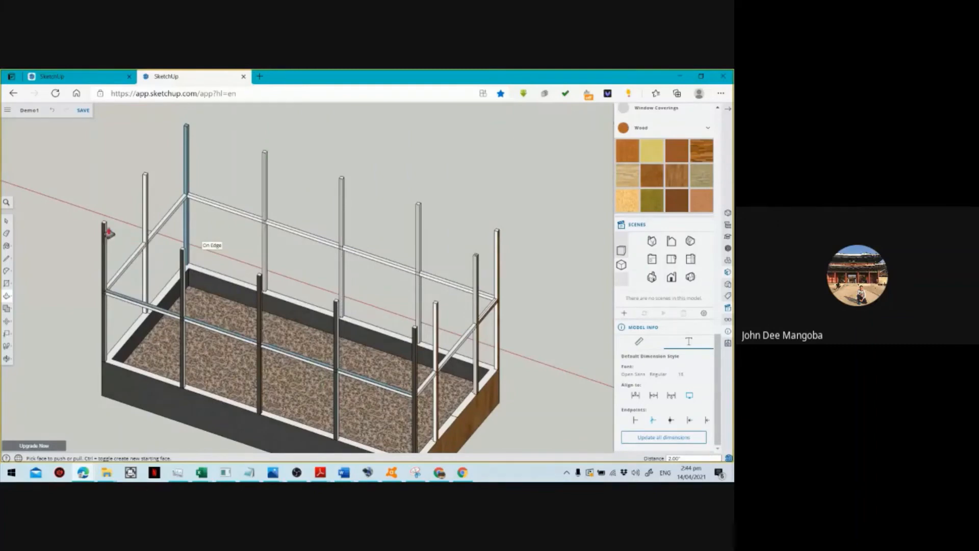
pyautogui.click(6, 220)
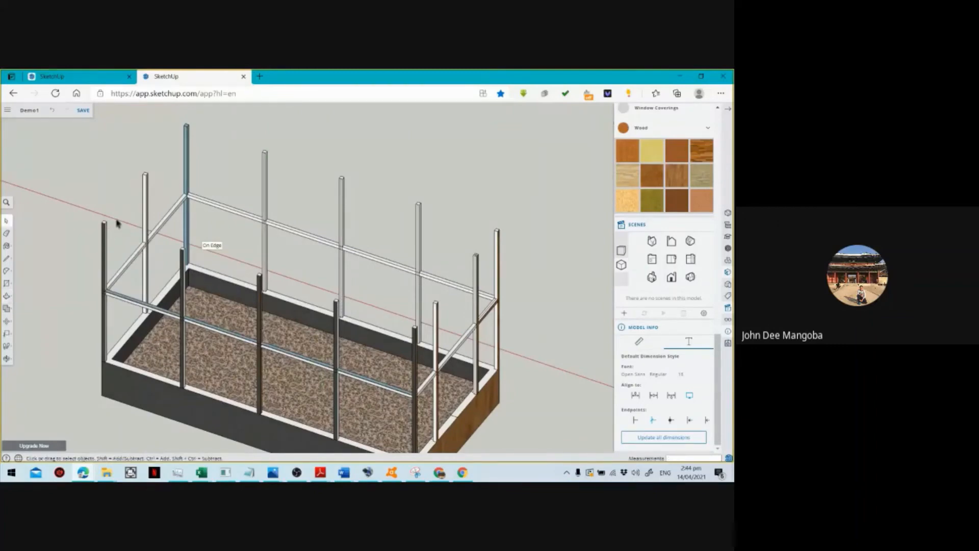
pyautogui.scroll(2, 109, 212)
pyautogui.scroll(-4, 140, 216)
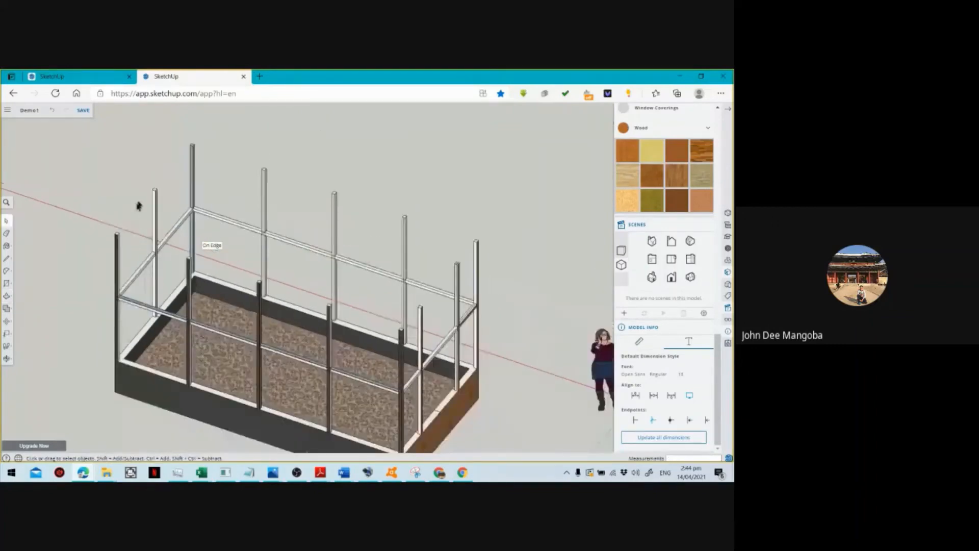
pyautogui.scroll(2, 149, 206)
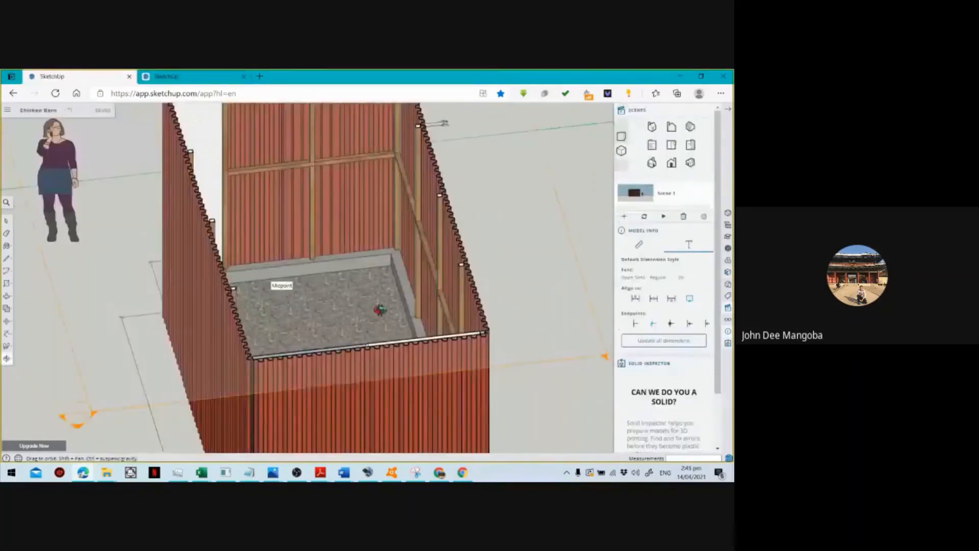
# In the Chicken Barn reference model, delete the horizontal section plane that cuts through the walls below the roof.
pyautogui.moveTo(380, 309); pyautogui.dragTo(172, 275)
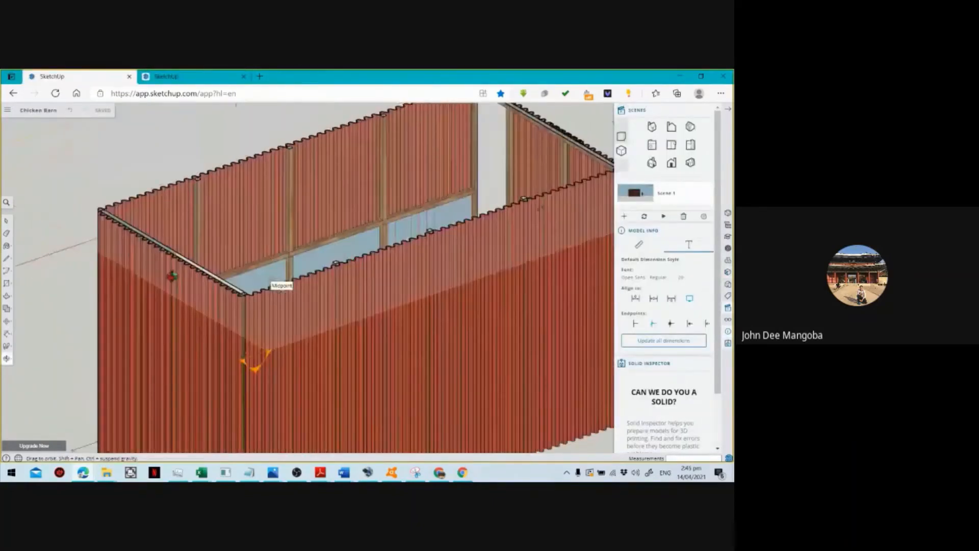
pyautogui.press('space')
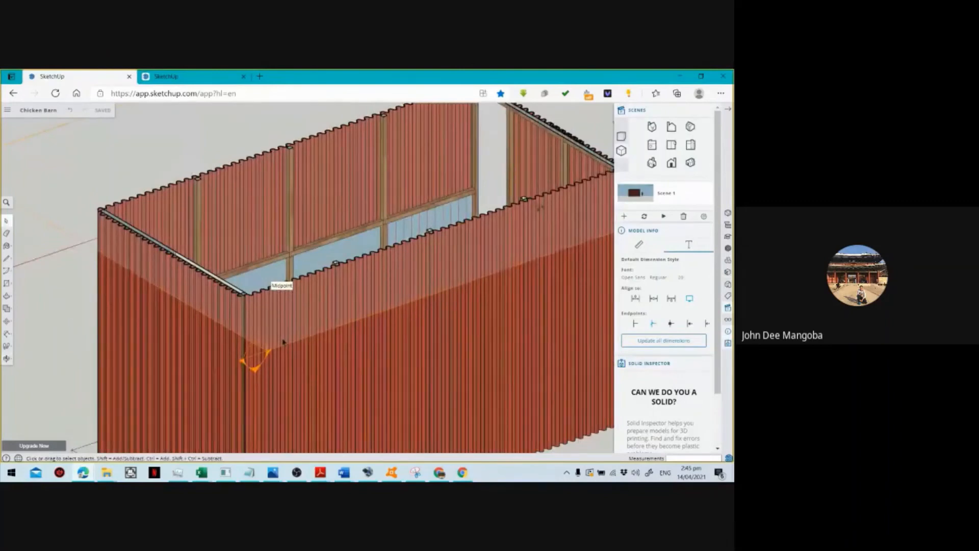
pyautogui.click(292, 347)
pyautogui.click(47, 225)
pyautogui.hotkey('ctrl', 'a')
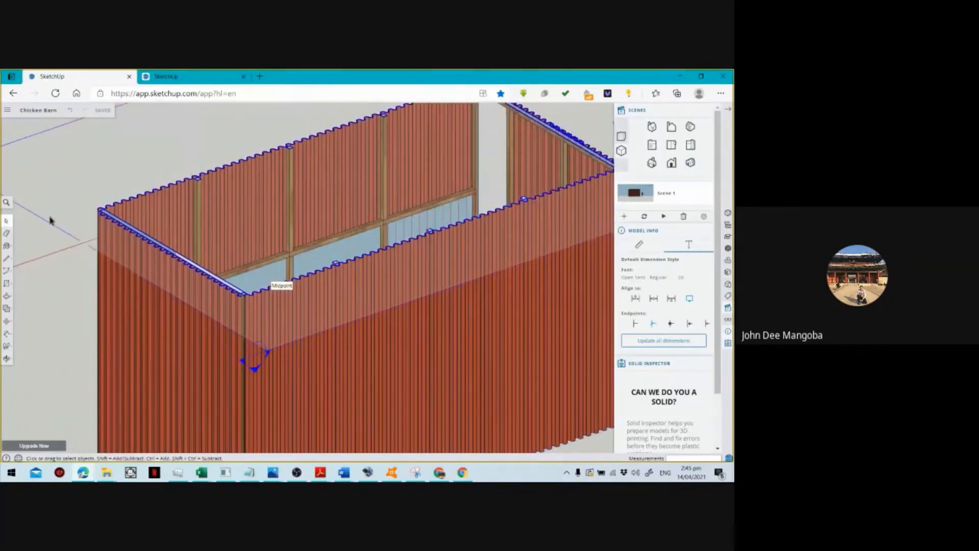
pyautogui.press('Delete')
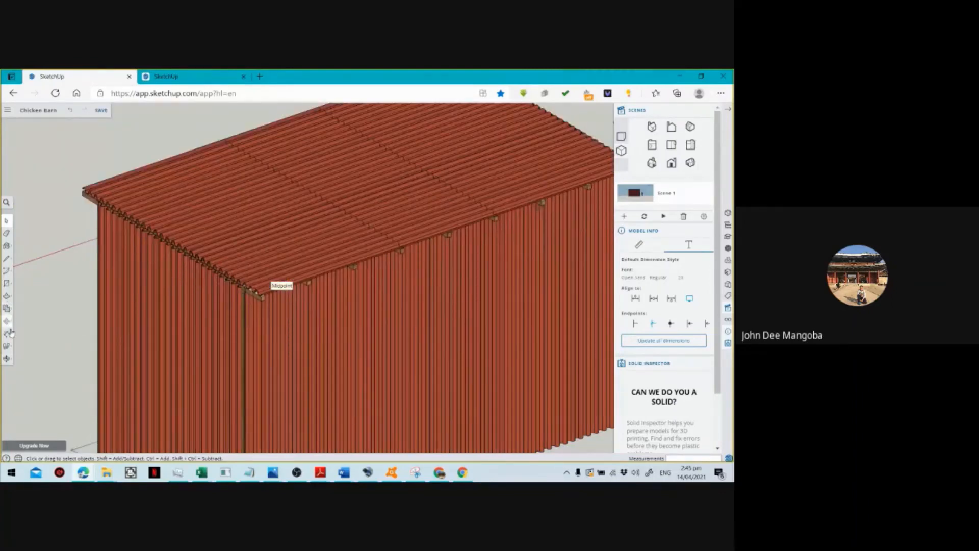
# Delete the middle roof sheet and the adjoining corner sheet at the barn's short end to expose the purlins.
pyautogui.click(7, 358)
pyautogui.moveTo(220, 243); pyautogui.dragTo(215, 223)
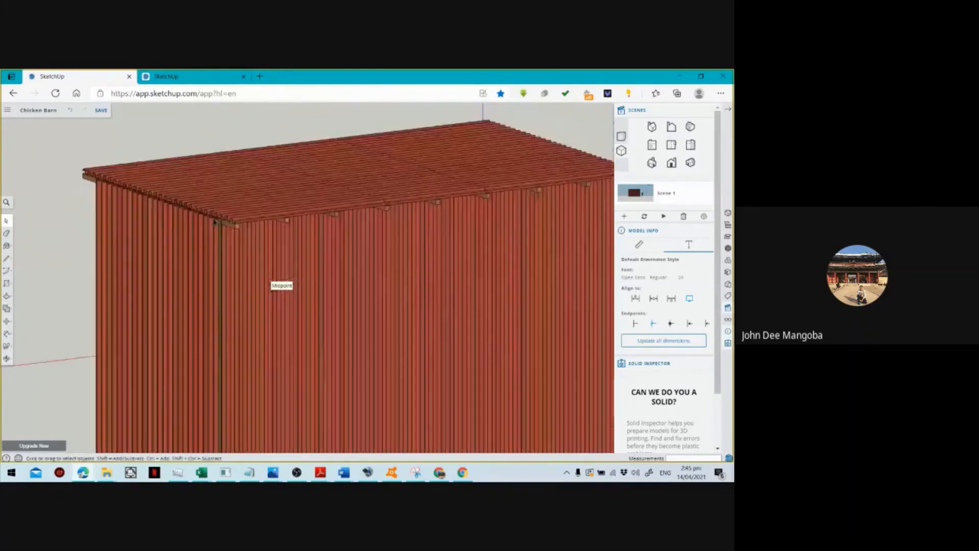
pyautogui.click(237, 189)
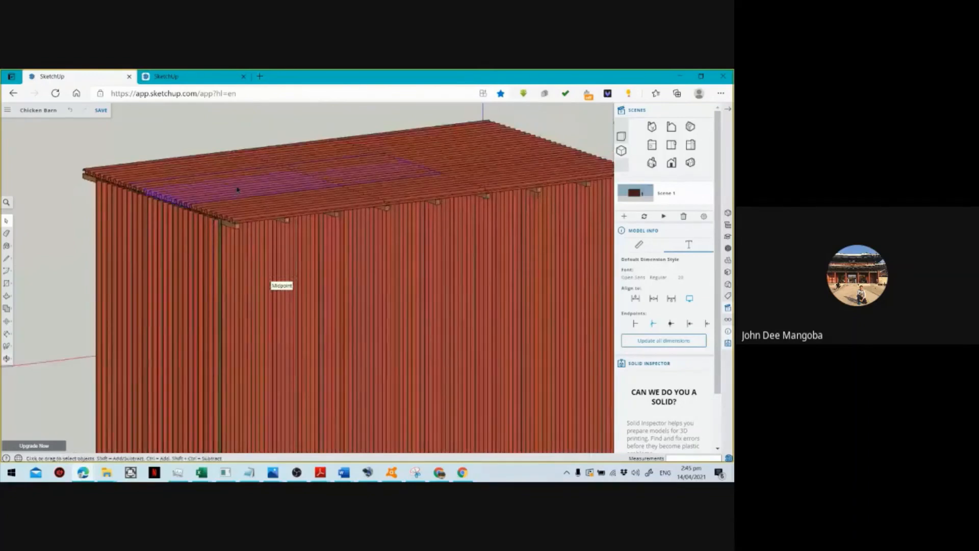
pyautogui.click(8, 359)
pyautogui.moveTo(88, 208); pyautogui.dragTo(259, 305)
pyautogui.press('space')
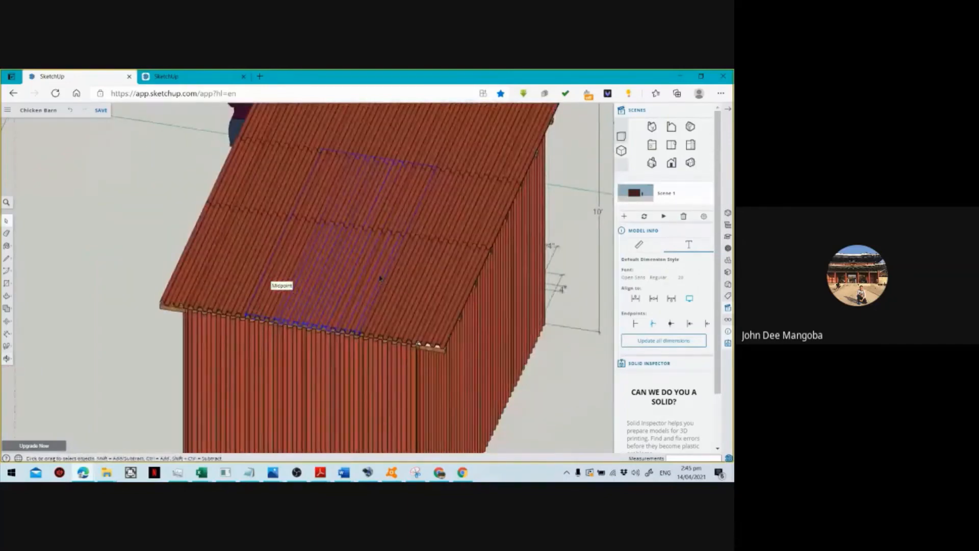
pyautogui.press('Delete')
pyautogui.click(259, 280)
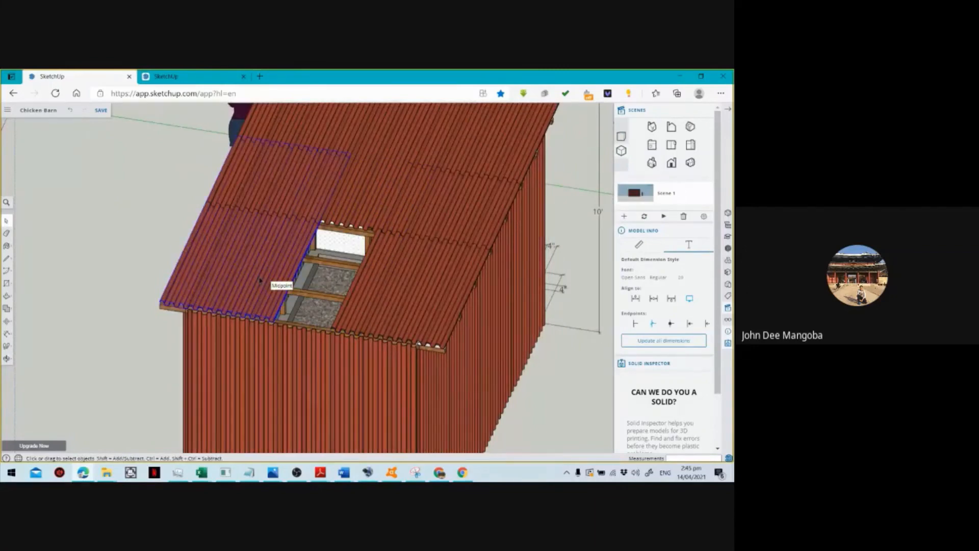
pyautogui.press('Delete')
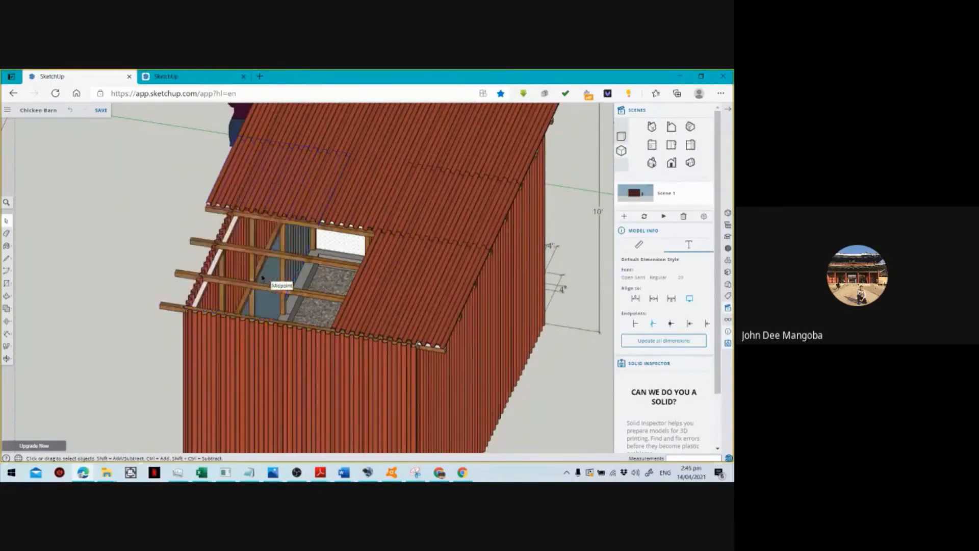
# Delete the corrugated wall panel below the roof opening on the barn's short end to expose the wall framing.
pyautogui.scroll(1, 204, 284)
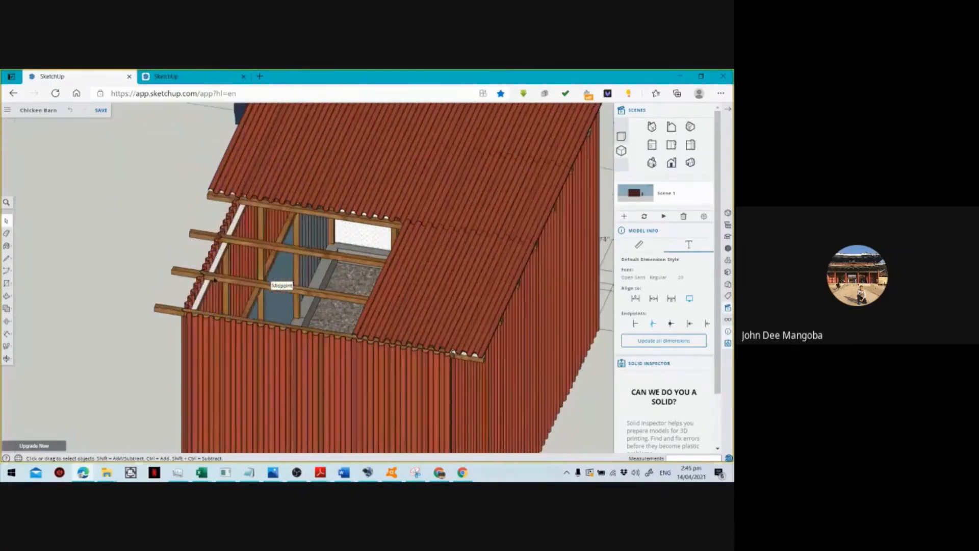
pyautogui.scroll(1, 278, 282)
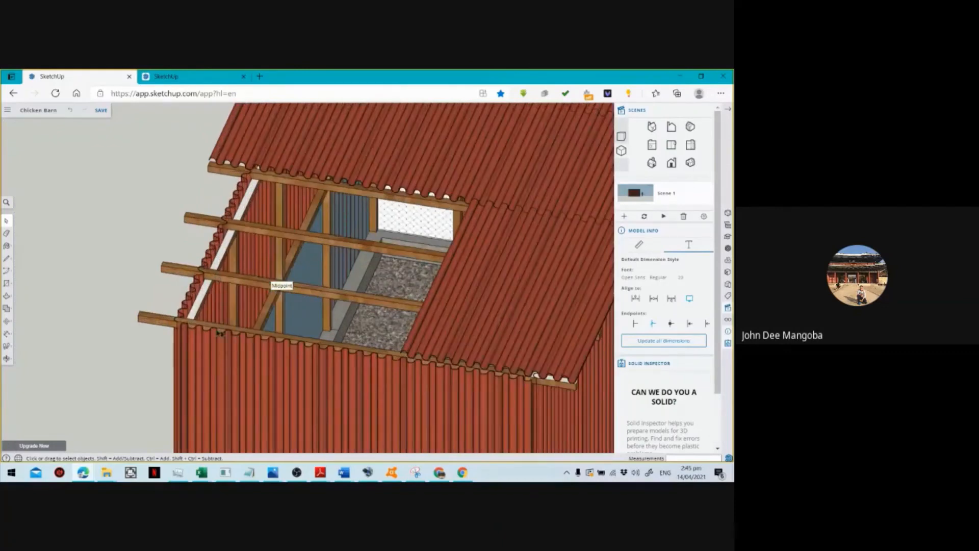
pyautogui.click(230, 364)
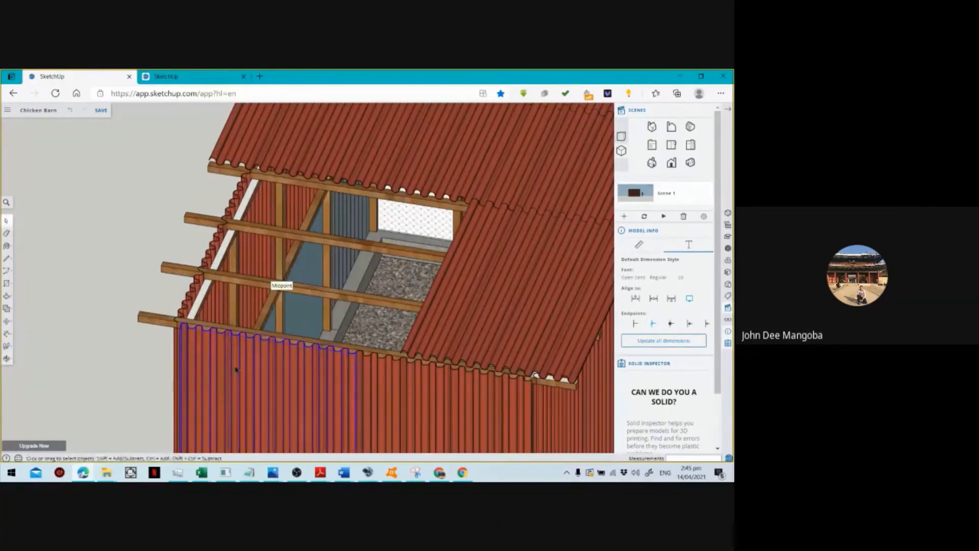
pyautogui.press('Delete')
pyautogui.scroll(-1, 221, 356)
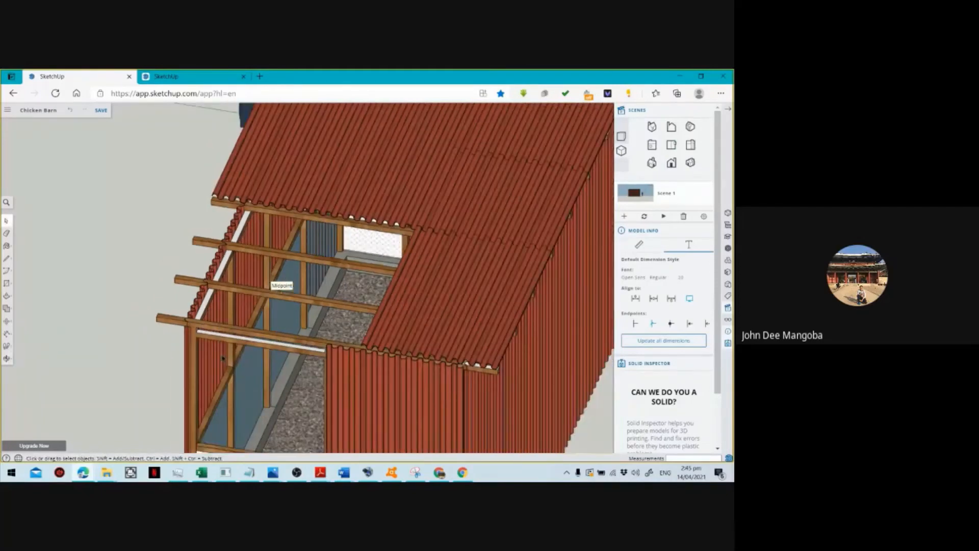
# Examine how the roof purlins and top wall beams meet the corner post in the Chicken Barn model, against the Demo1 frame.
pyautogui.click(7, 359)
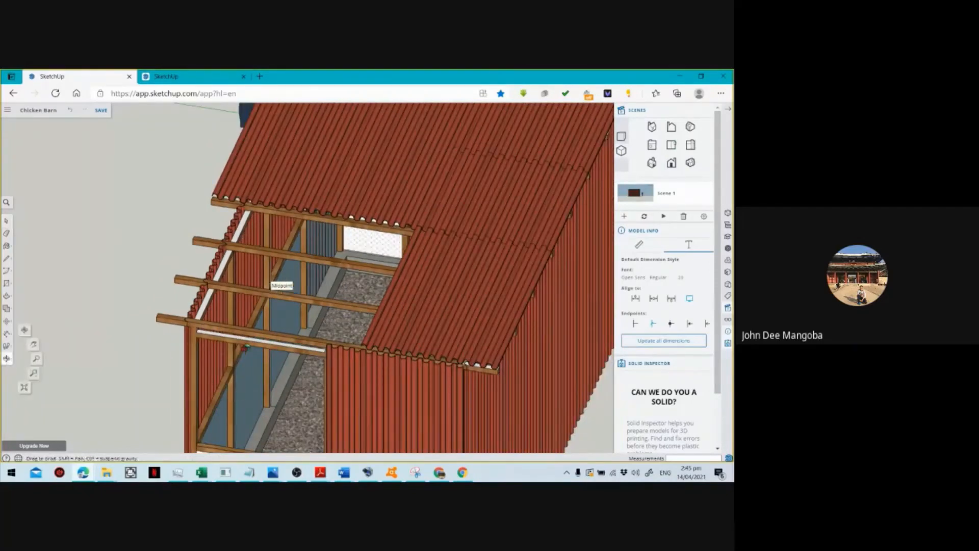
pyautogui.moveTo(246, 347); pyautogui.dragTo(113, 259)
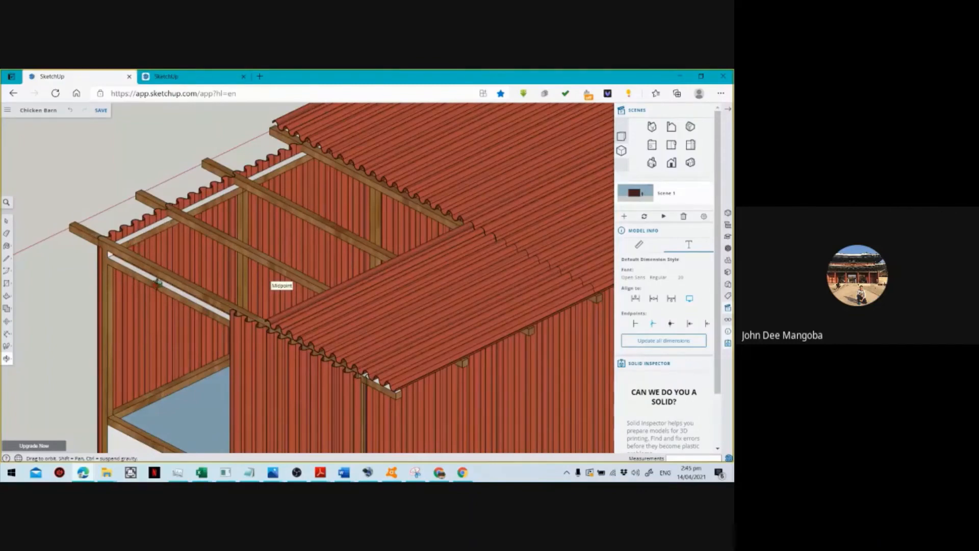
pyautogui.hotkey('alt', 'Tab')
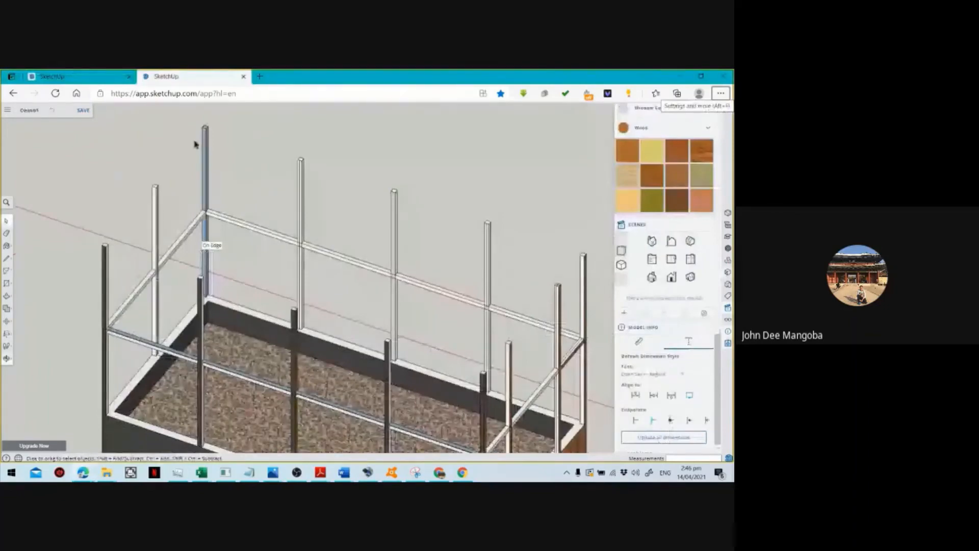
pyautogui.hotkey('alt', 'Tab')
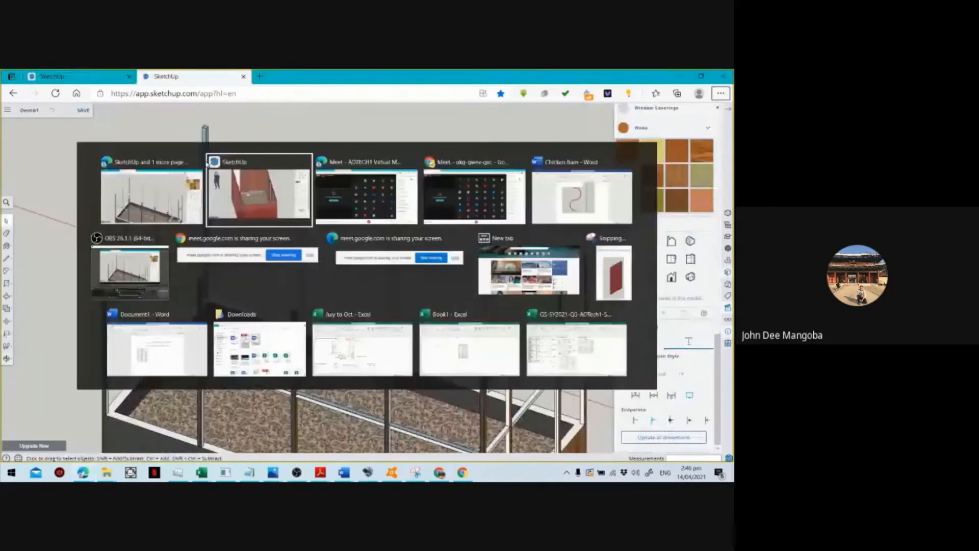
pyautogui.click(170, 210)
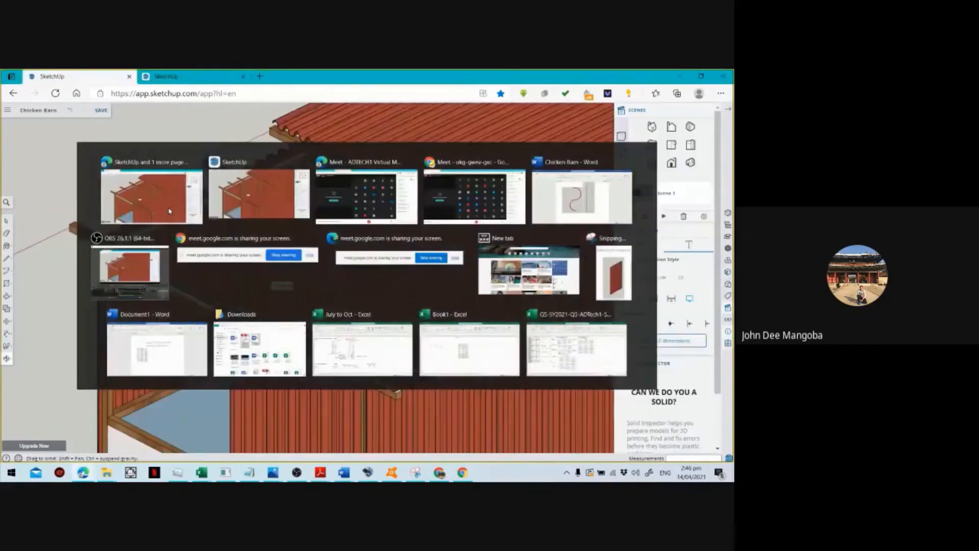
pyautogui.scroll(-1, 144, 231)
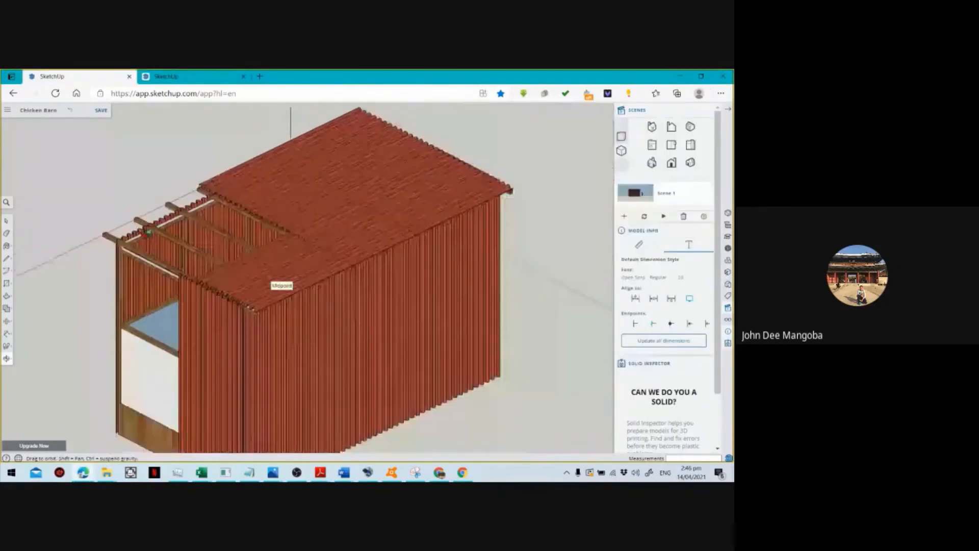
pyautogui.scroll(2, 131, 277)
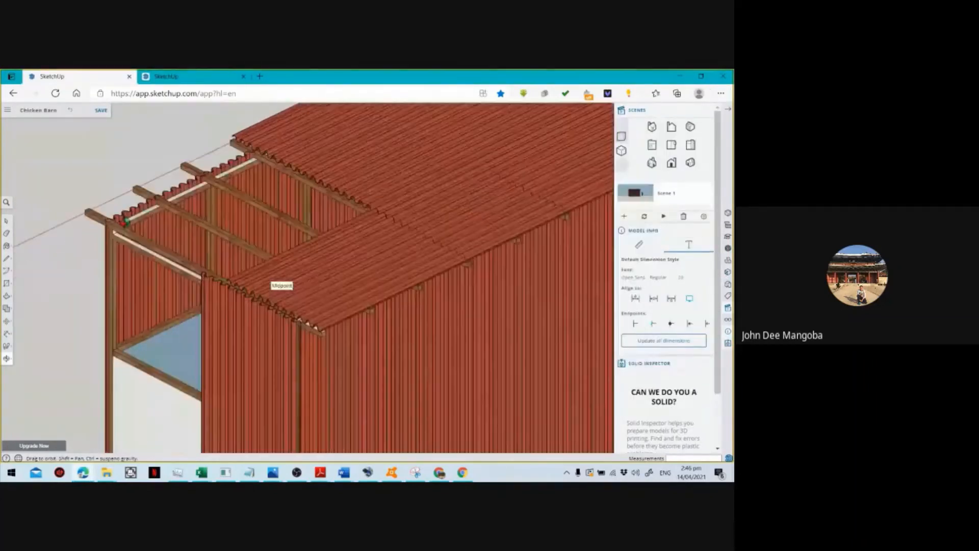
pyautogui.scroll(1, 161, 203)
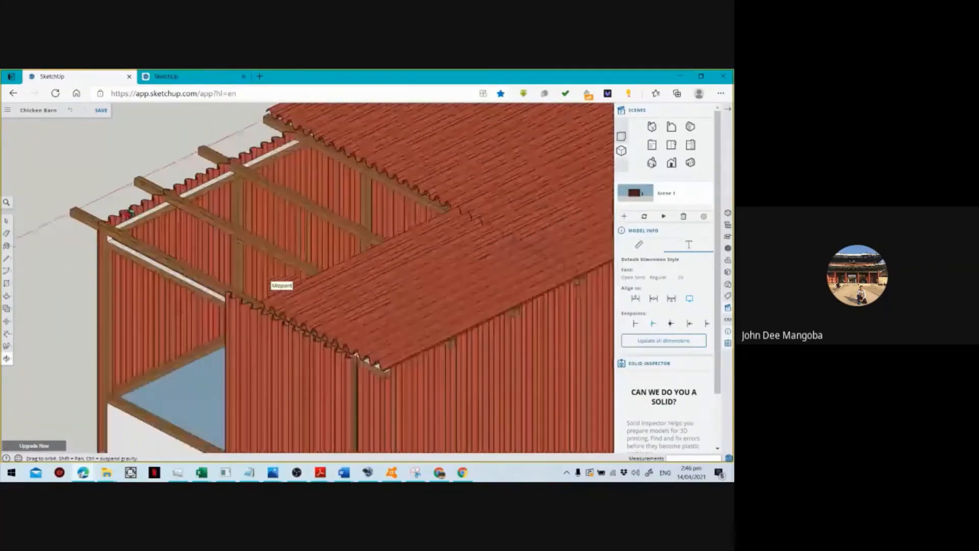
pyautogui.scroll(1, 110, 230)
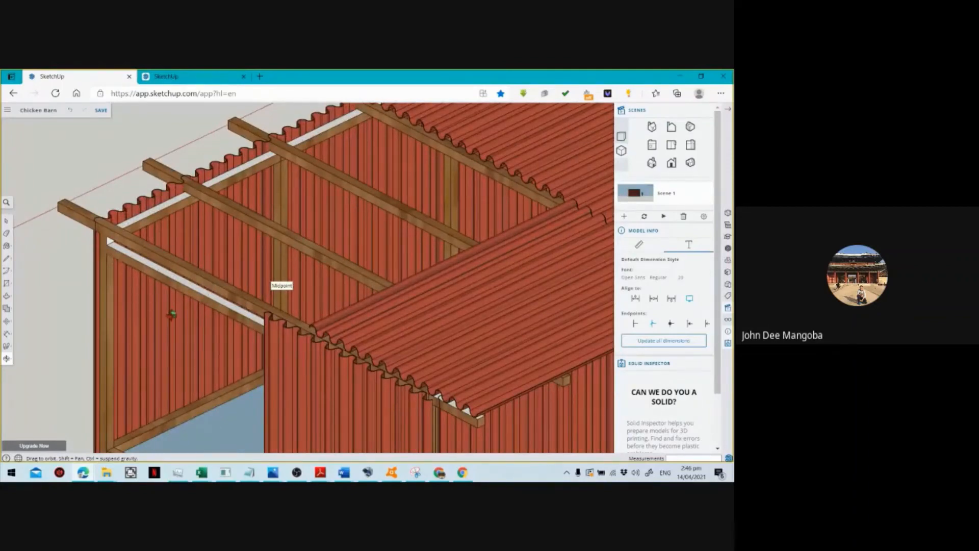
# Compare the Chicken Barn's top wall beam at its corner post with the top of the matching corner post in Demo1.
pyautogui.scroll(-2, 170, 313)
pyautogui.scroll(1, 158, 393)
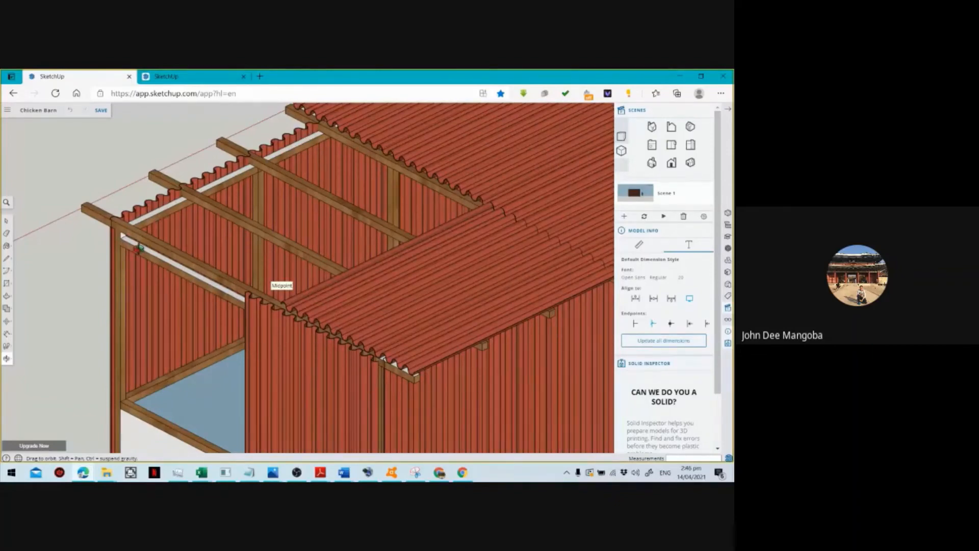
pyautogui.hotkey('alt', 'Tab')
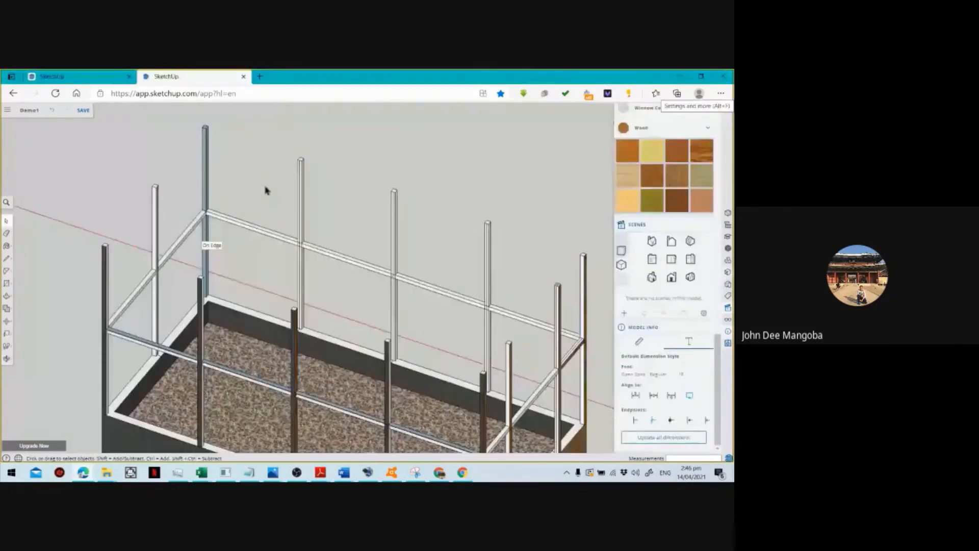
pyautogui.scroll(5, 215, 163)
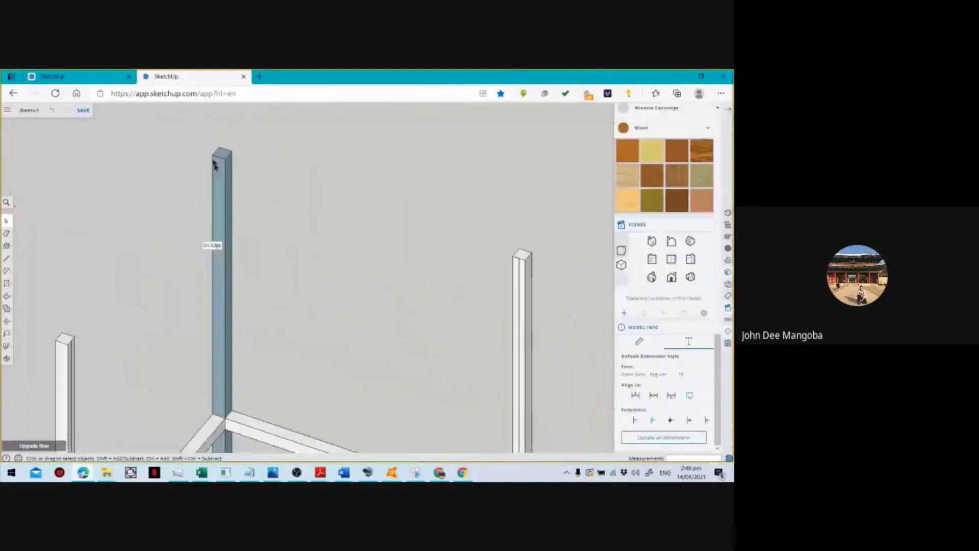
pyautogui.scroll(2, 215, 163)
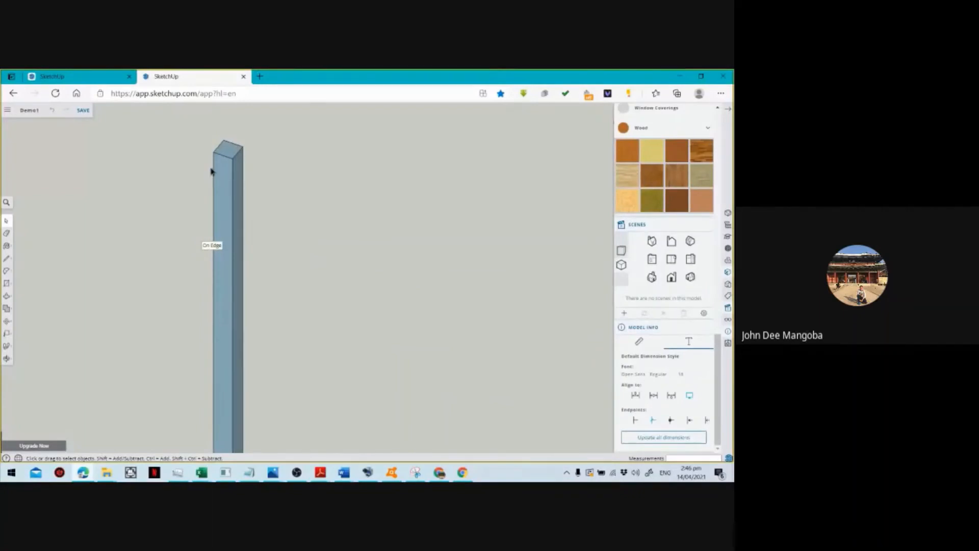
pyautogui.scroll(-2, 245, 176)
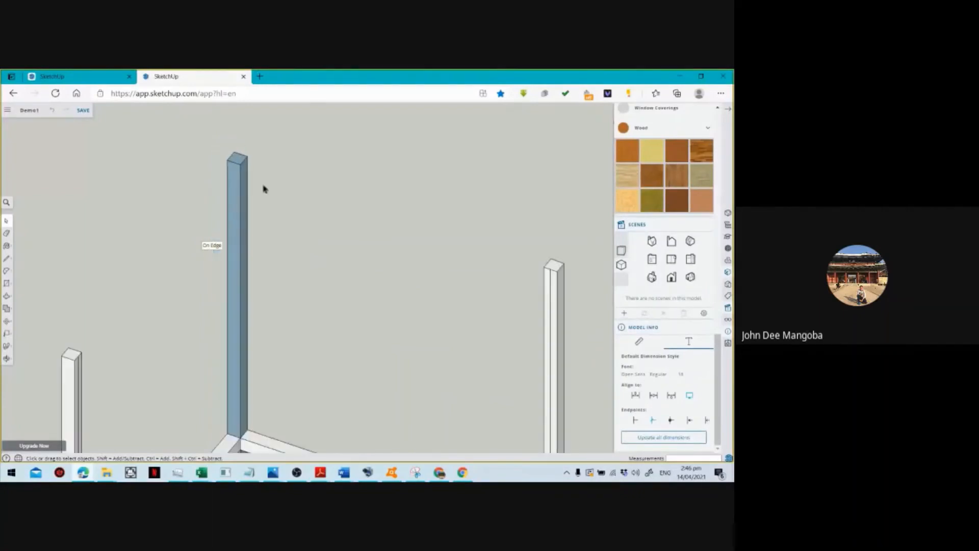
pyautogui.scroll(-2, 265, 183)
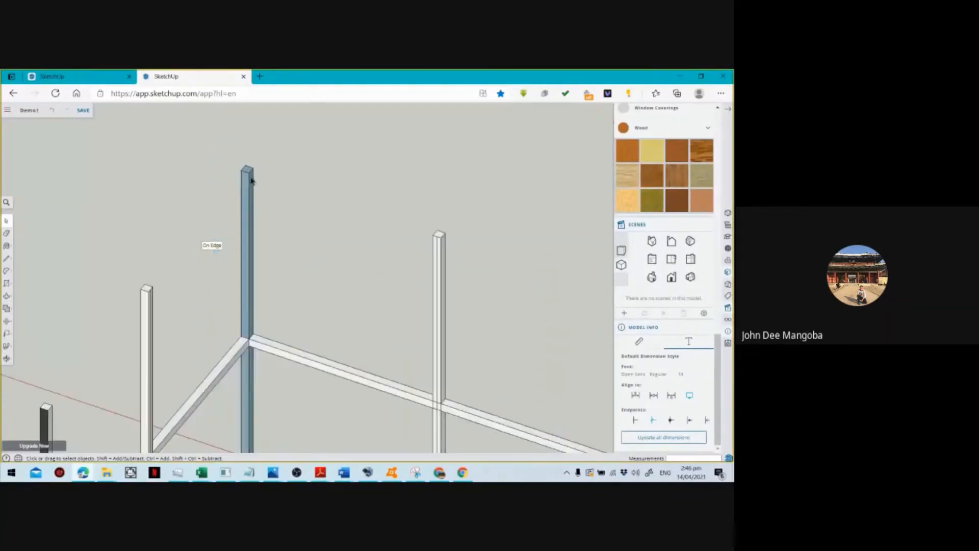
pyautogui.scroll(4, 243, 183)
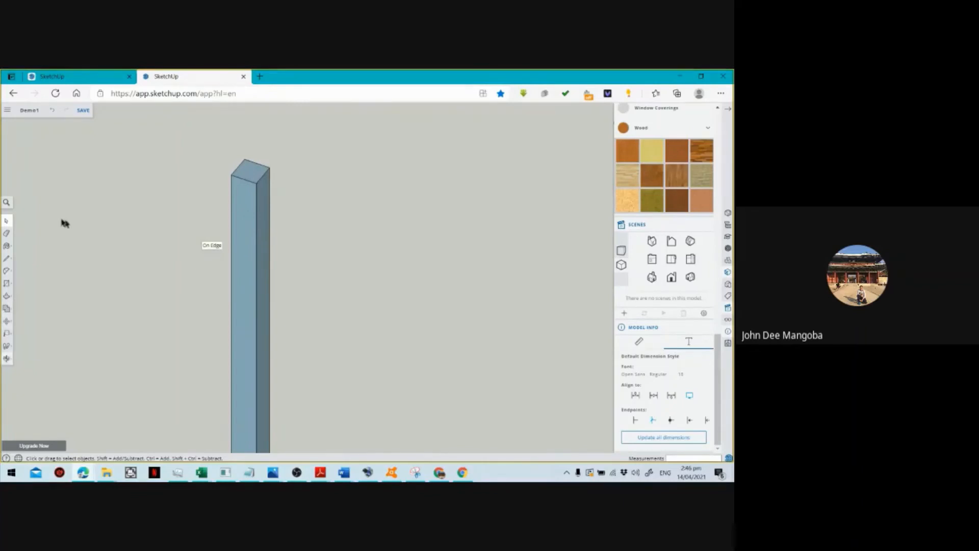
# Draw two consecutive 1" lines down the corner post's vertical edge, starting at its top corner.
pyautogui.click(7, 259)
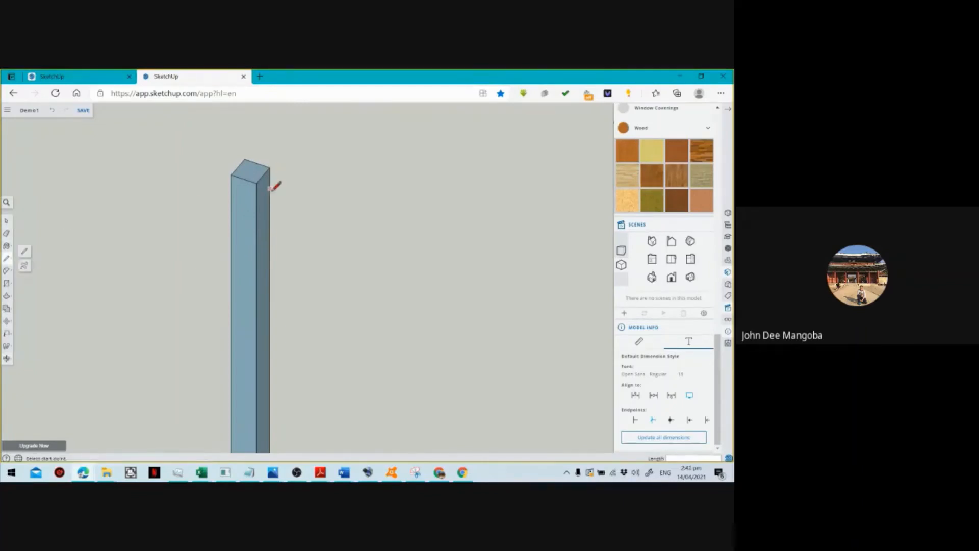
pyautogui.click(270, 168)
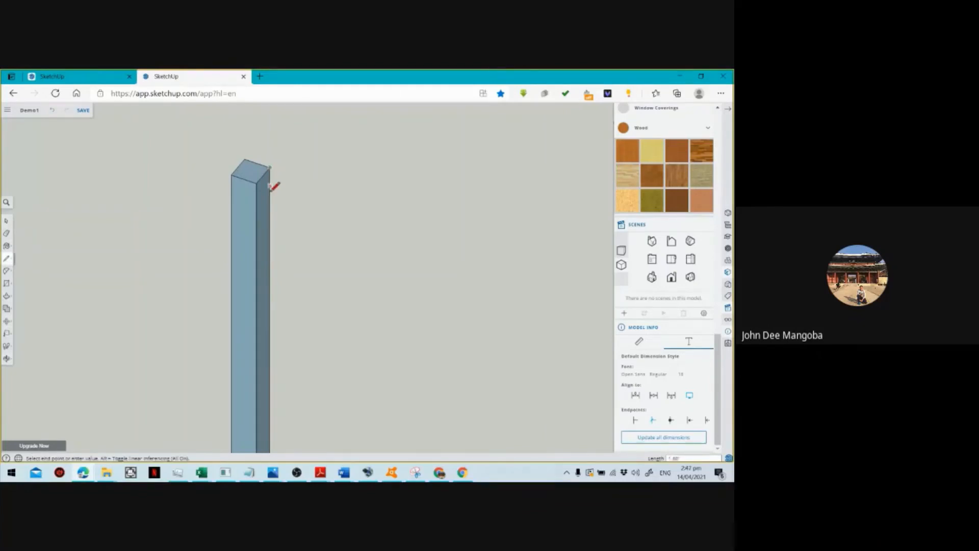
pyautogui.write('1')
pyautogui.press('Return')
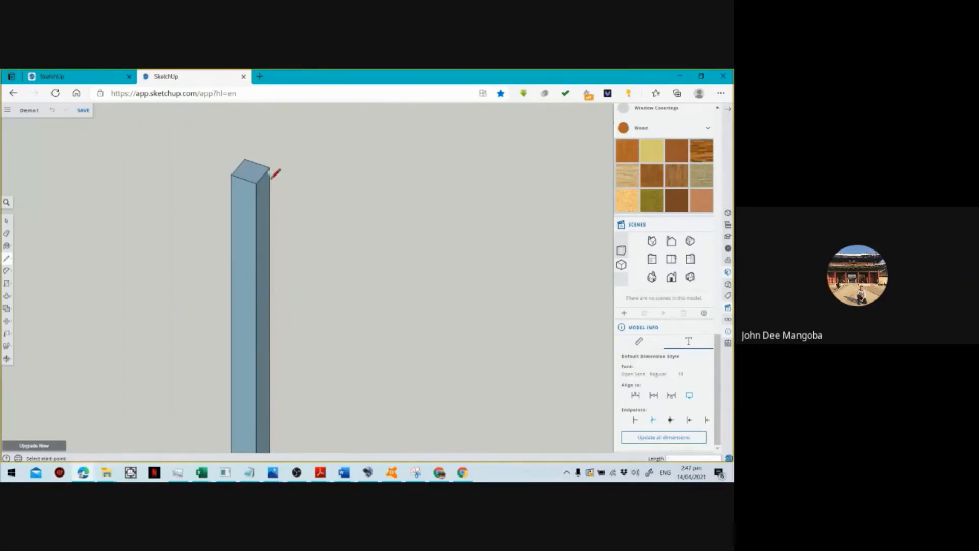
pyautogui.click(270, 178)
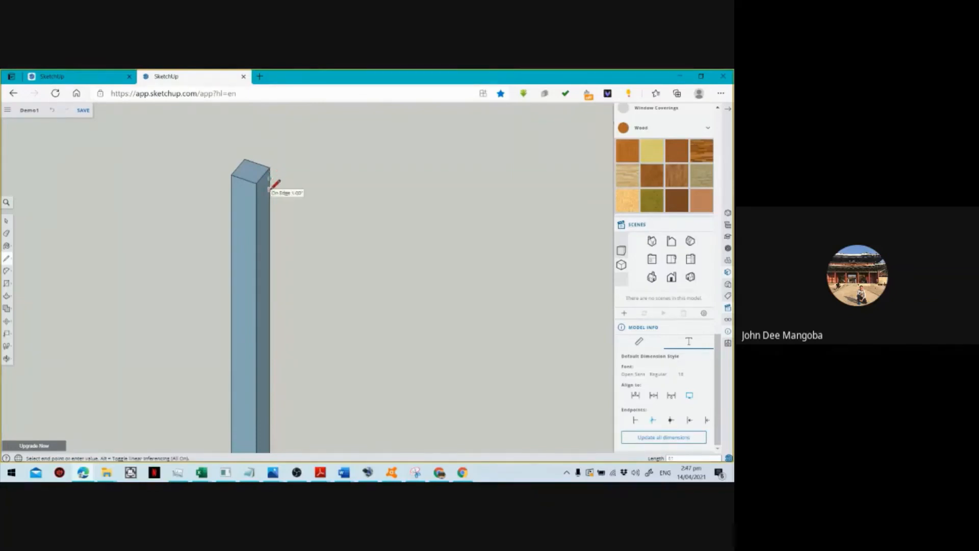
pyautogui.click(269, 190)
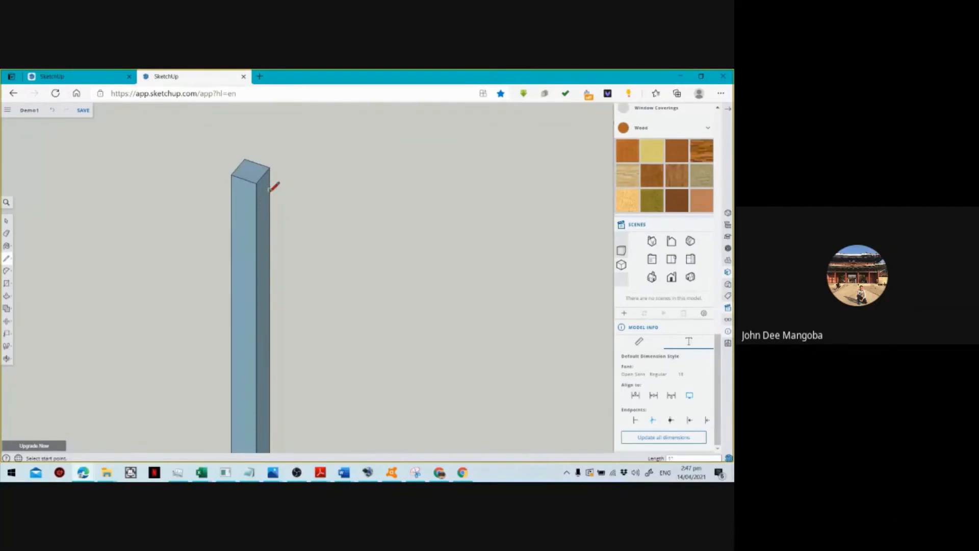
# Outline the top beam's inner face across the short end, with two parallel lines between the corner posts' tops.
pyautogui.click(270, 190)
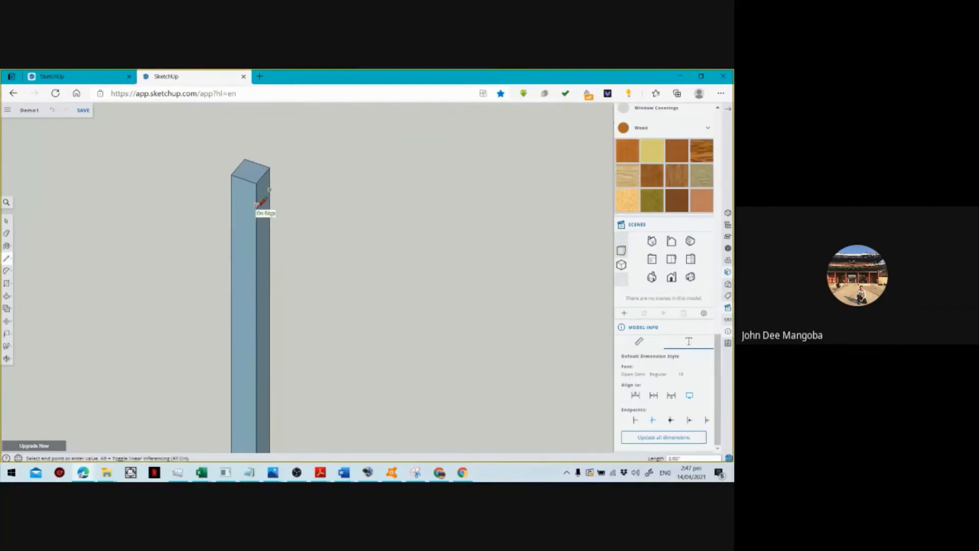
pyautogui.scroll(-6, 258, 204)
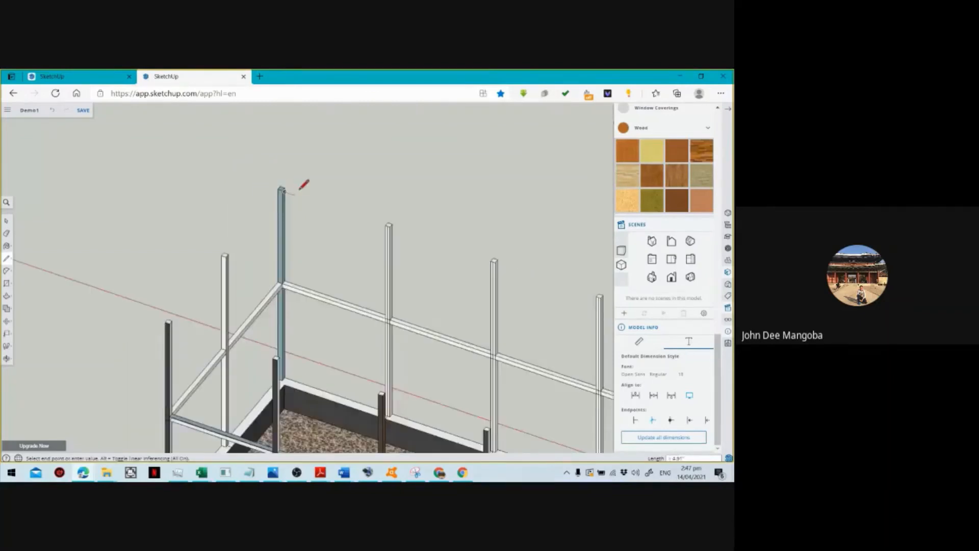
pyautogui.click(171, 325)
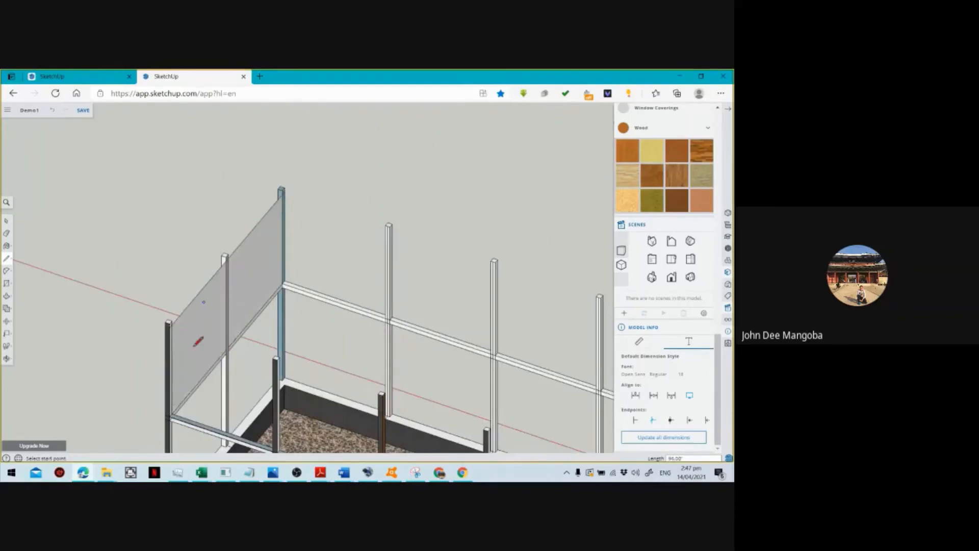
pyautogui.scroll(3, 193, 352)
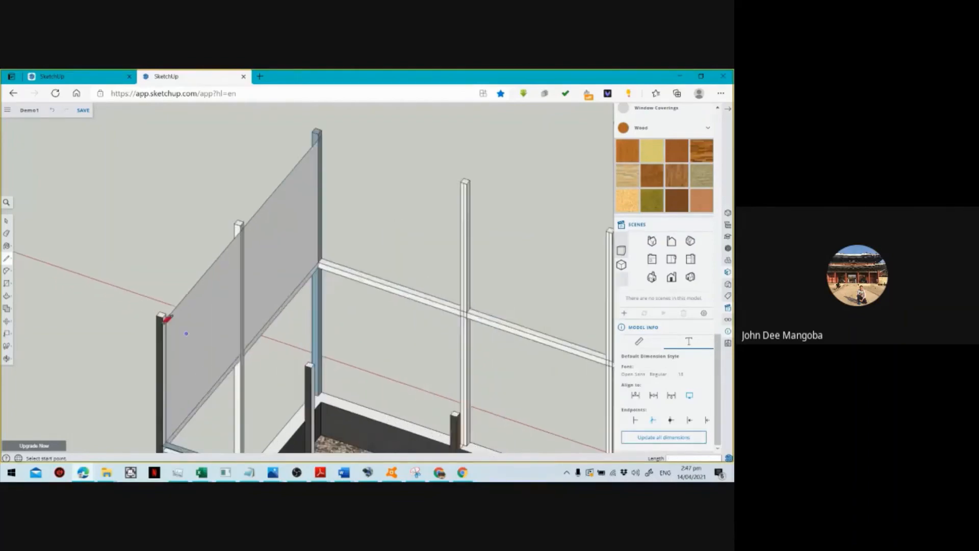
pyautogui.click(164, 318)
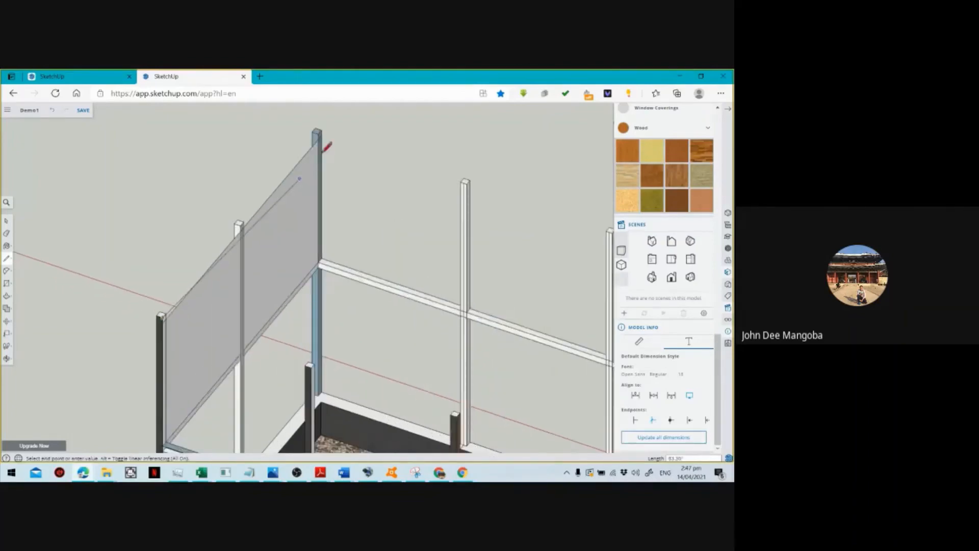
pyautogui.click(320, 135)
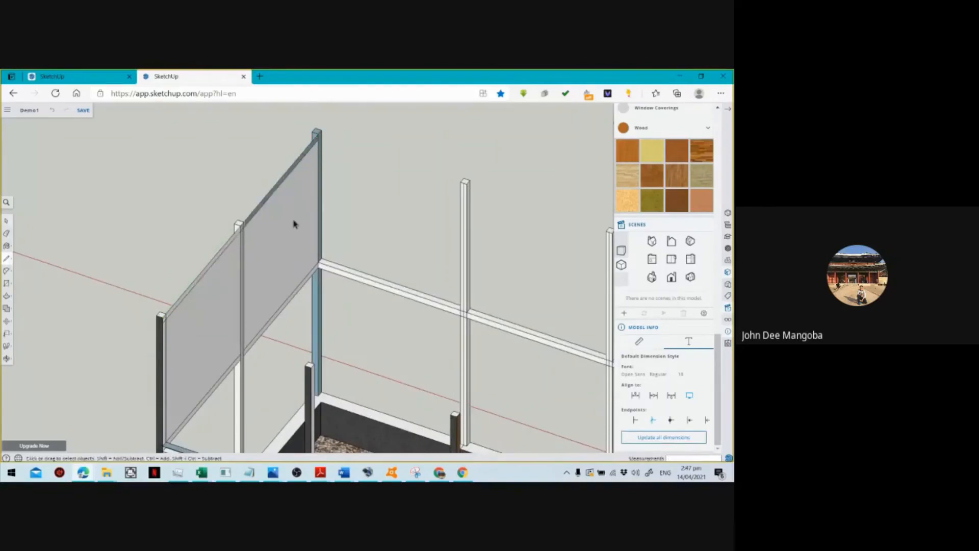
# Delete the two large faces filling the openings below the new beam outline on the short end.
pyautogui.press('space')
pyautogui.click(251, 338)
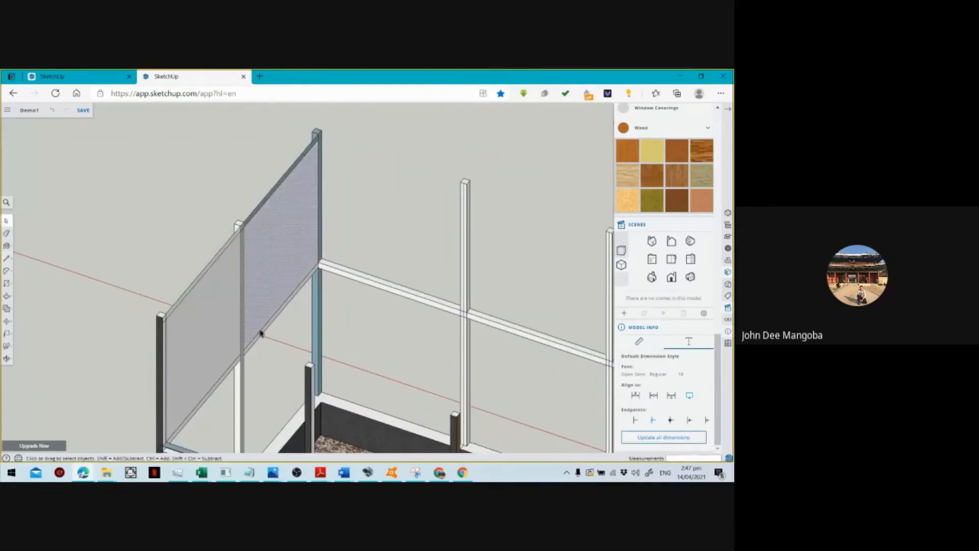
pyautogui.press('Delete')
pyautogui.click(231, 341)
pyautogui.press('Delete')
# Push/Pull the short-end beam strip between the first corner post and the middle post to a 2" thickness.
pyautogui.scroll(-5, 107, 273)
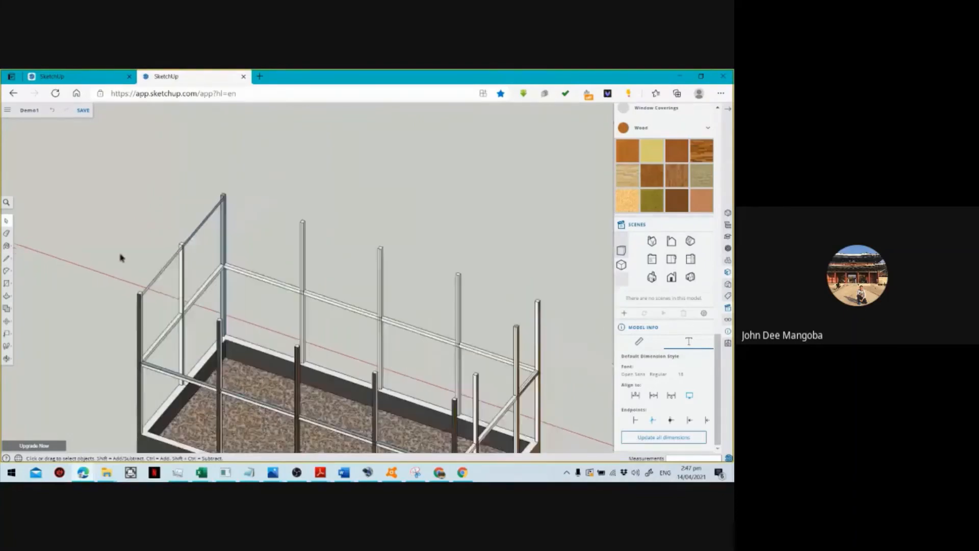
pyautogui.scroll(3, 128, 242)
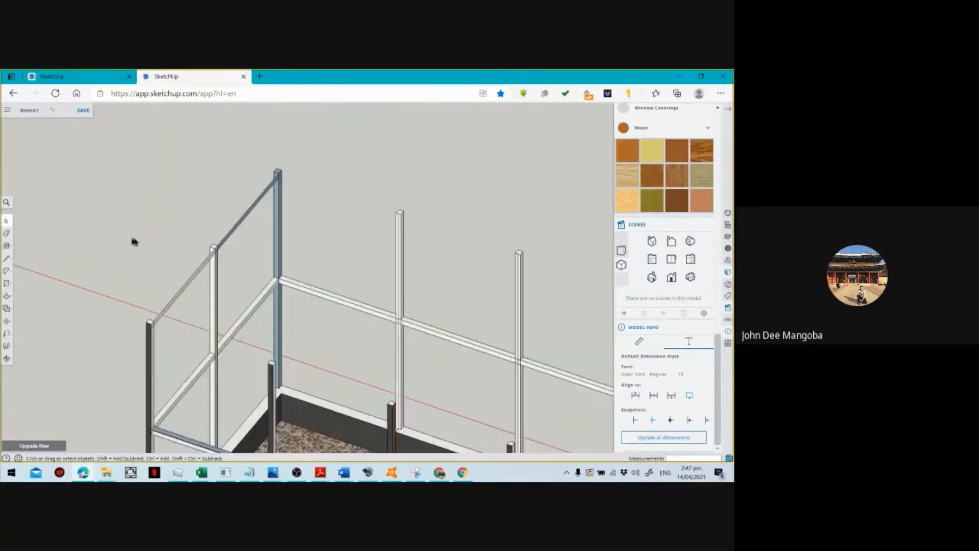
pyautogui.click(6, 358)
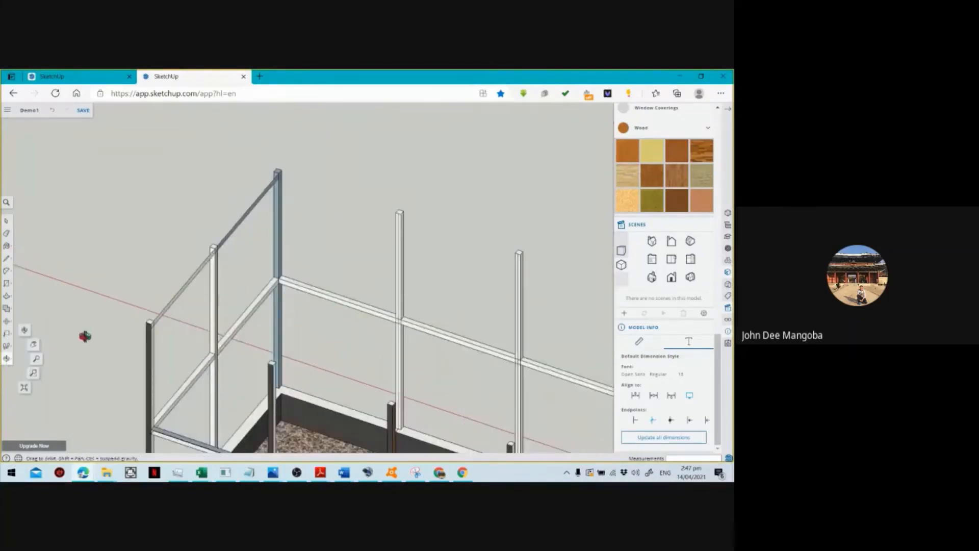
pyautogui.moveTo(85, 336); pyautogui.dragTo(376, 304)
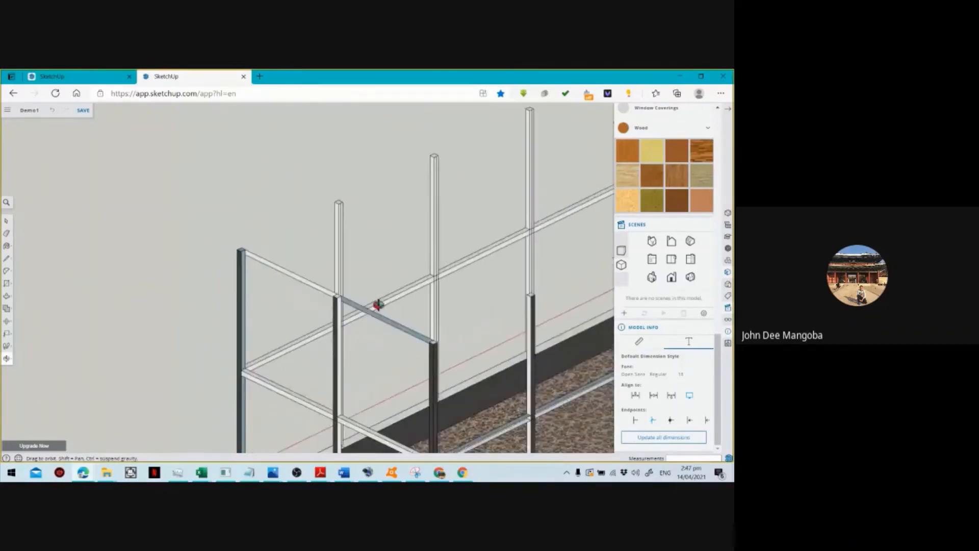
pyautogui.press('p')
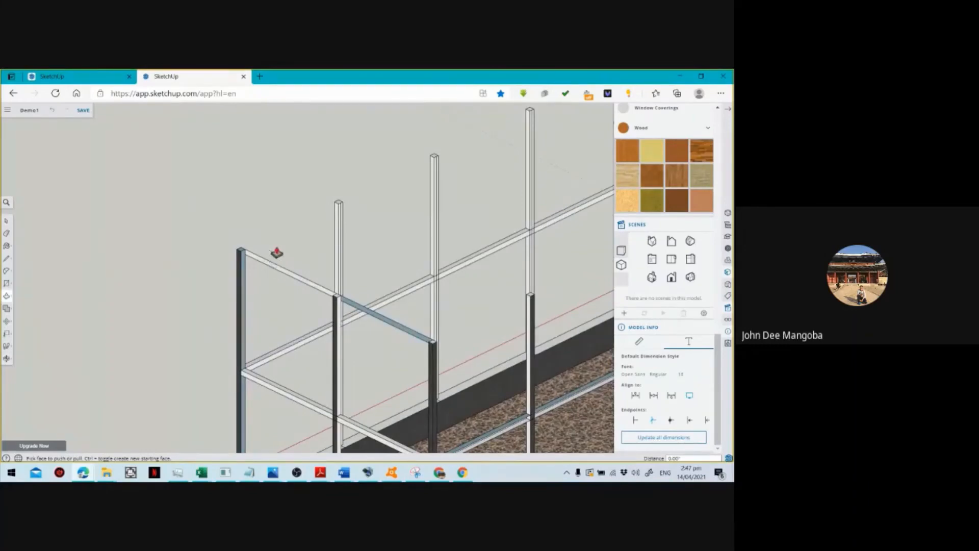
pyautogui.scroll(2, 276, 253)
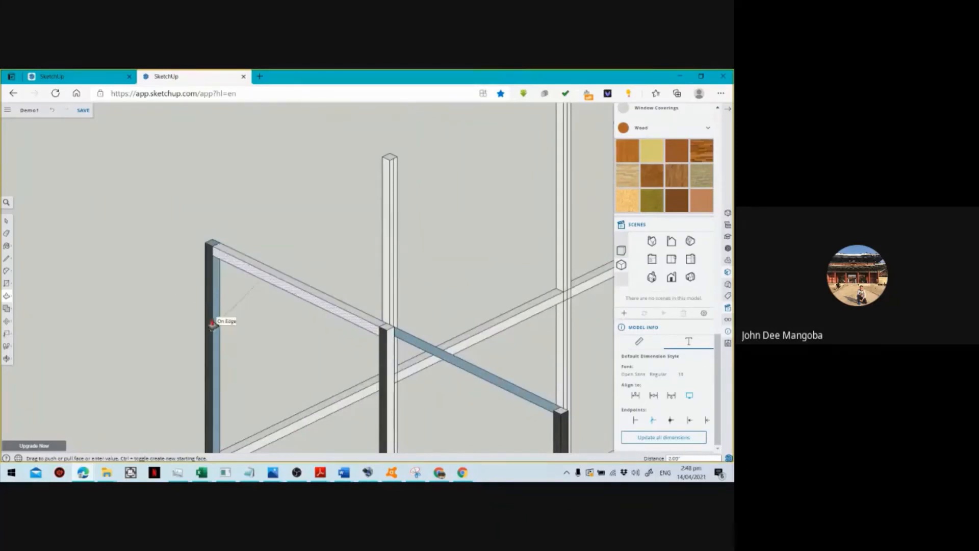
pyautogui.click(212, 325)
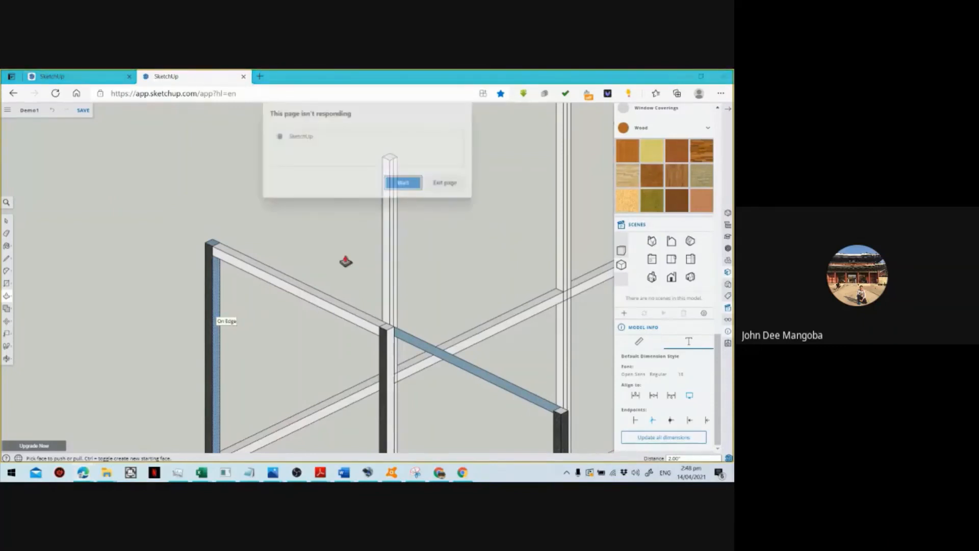
pyautogui.click(412, 181)
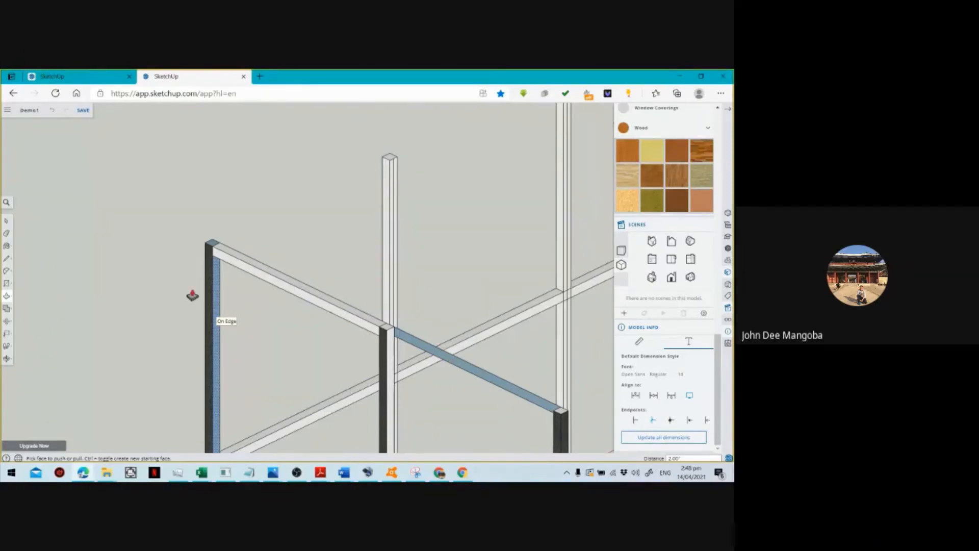
# Push/Pull the remaining beam strip between the middle post and the other corner post to the same 2" thickness.
pyautogui.press('space')
pyautogui.scroll(-1, 190, 309)
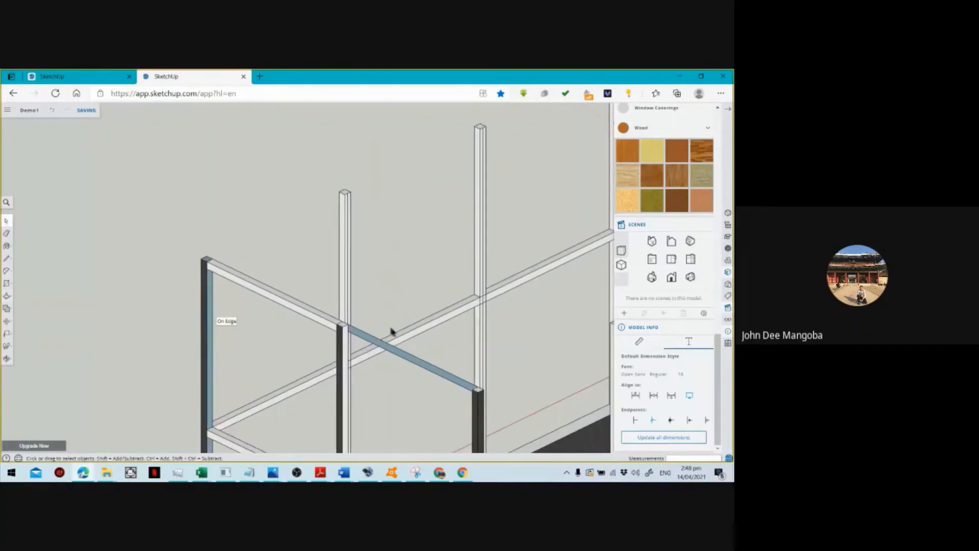
pyautogui.press('p')
pyautogui.click(408, 352)
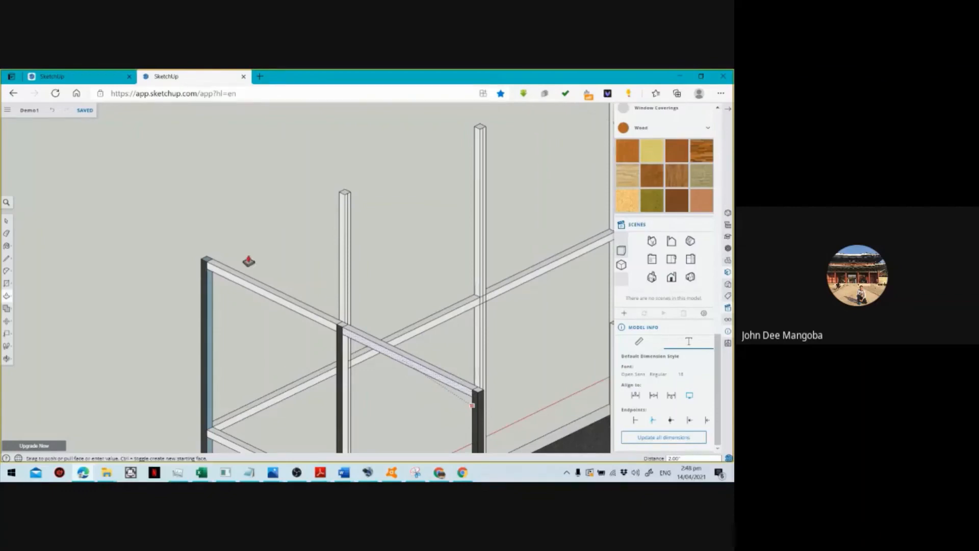
pyautogui.click(248, 261)
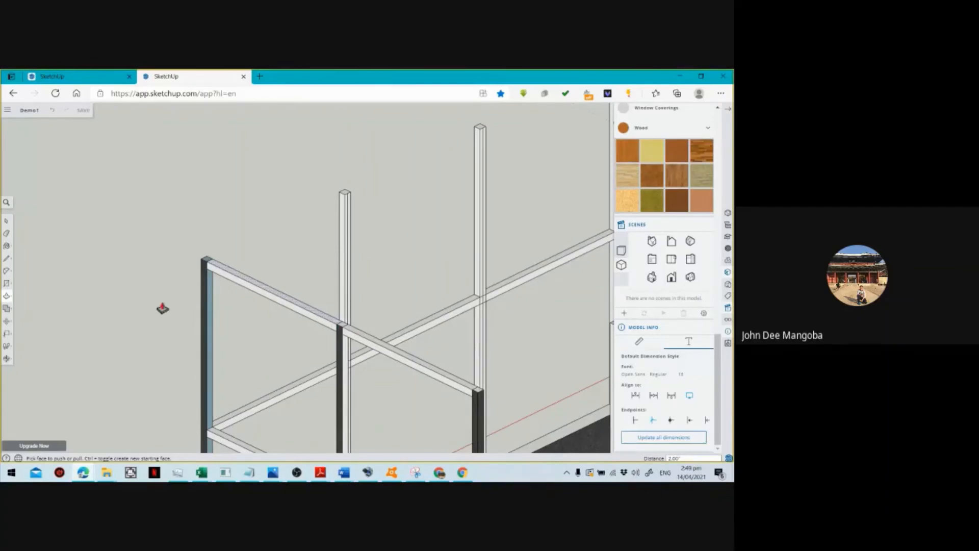
# Extend the top of the first short-end corner post upward by 2" above the new beam.
pyautogui.scroll(-2, 162, 309)
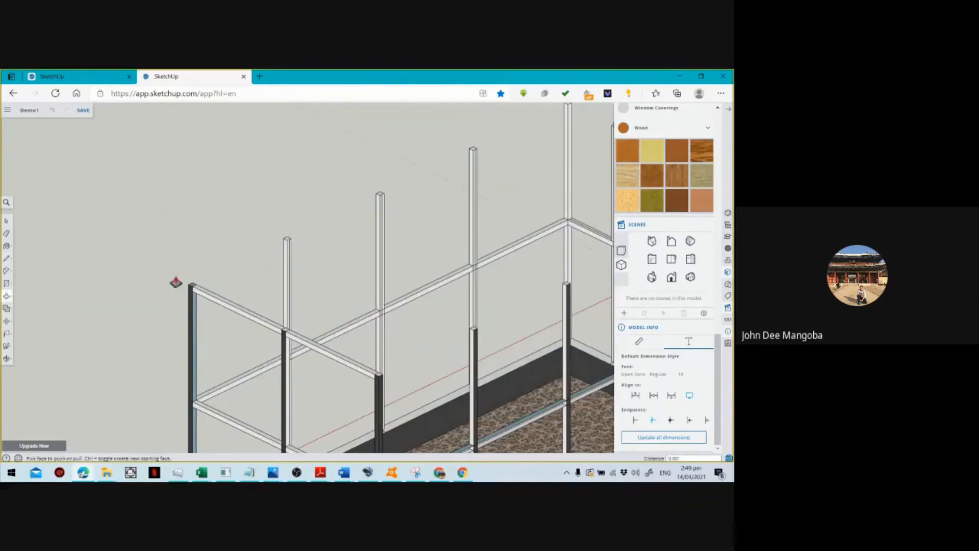
pyautogui.scroll(4, 196, 281)
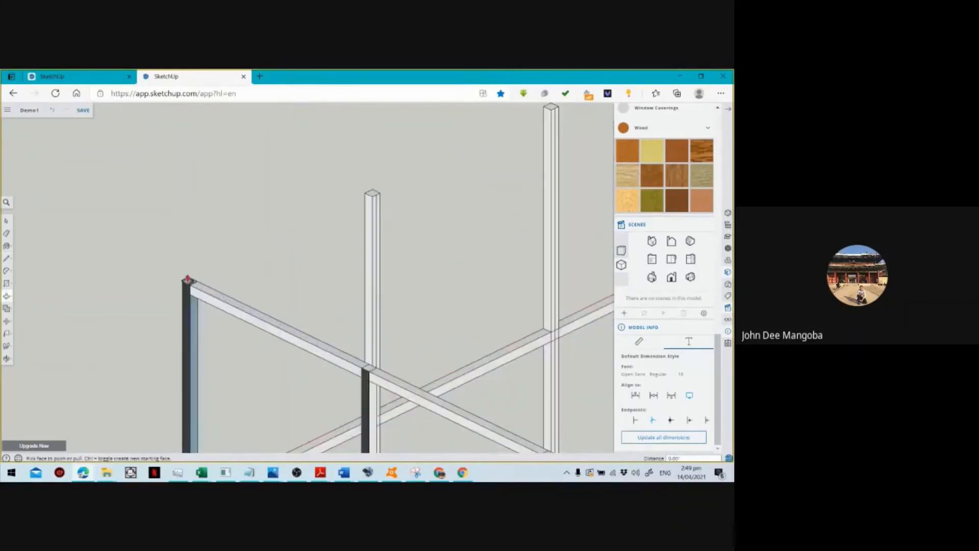
pyautogui.scroll(2, 189, 278)
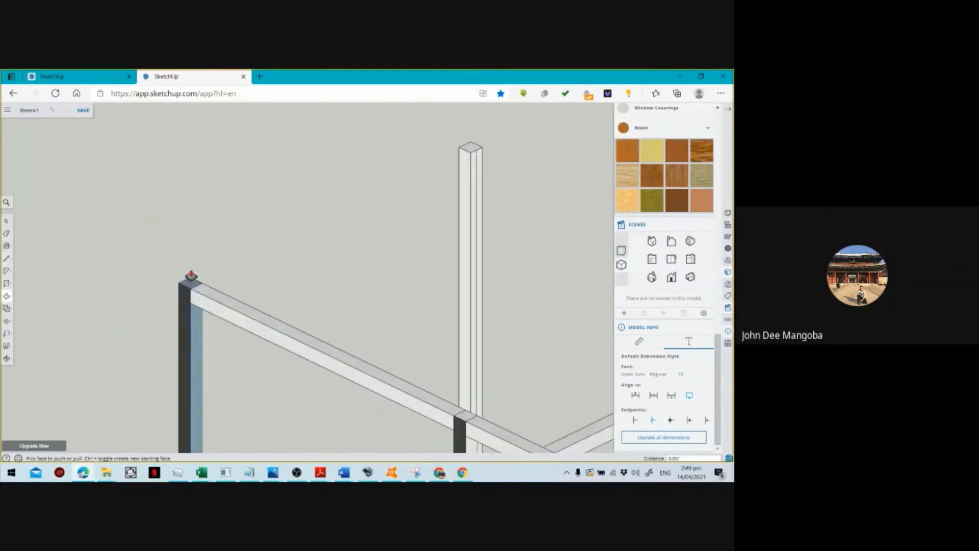
pyautogui.click(190, 276)
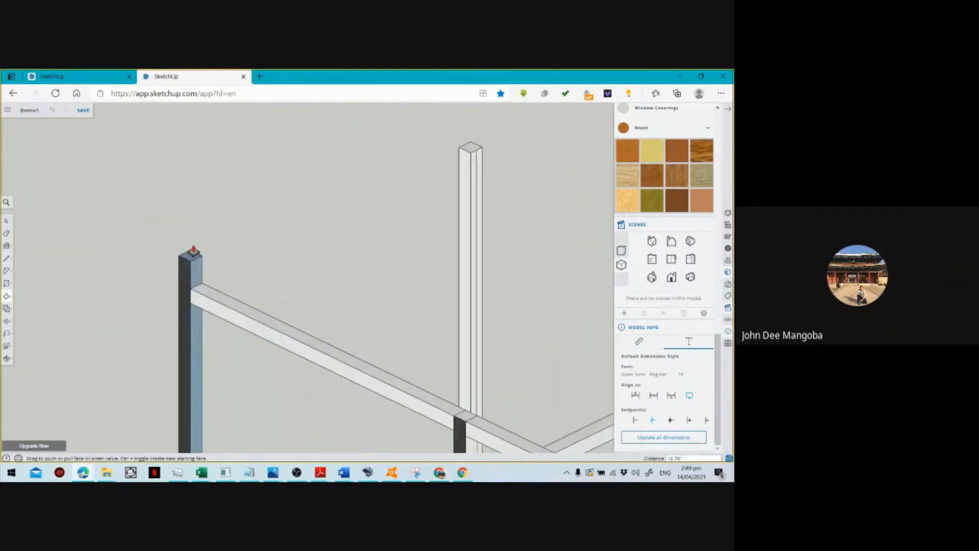
pyautogui.write('2')
pyautogui.press('Return')
pyautogui.scroll(-2, 194, 251)
pyautogui.scroll(-3, 189, 232)
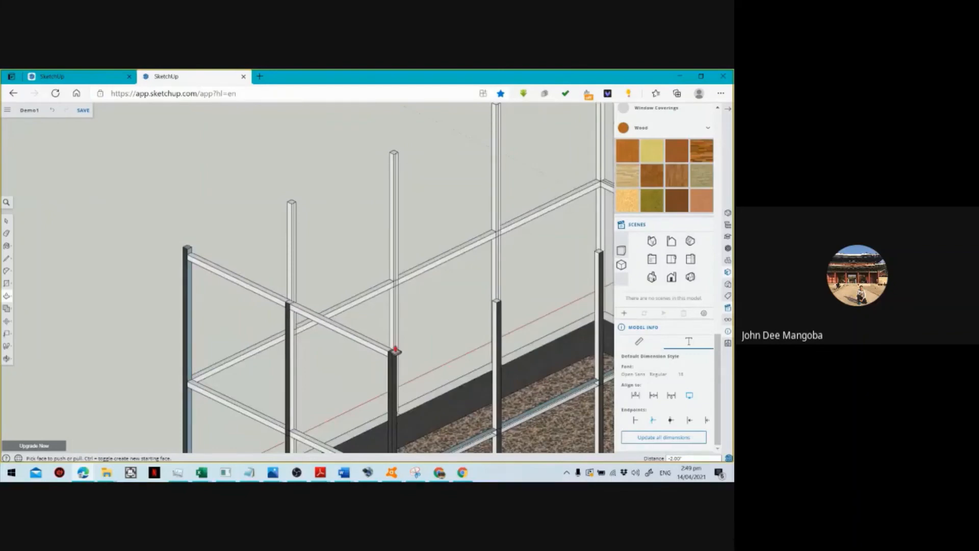
pyautogui.scroll(3, 406, 348)
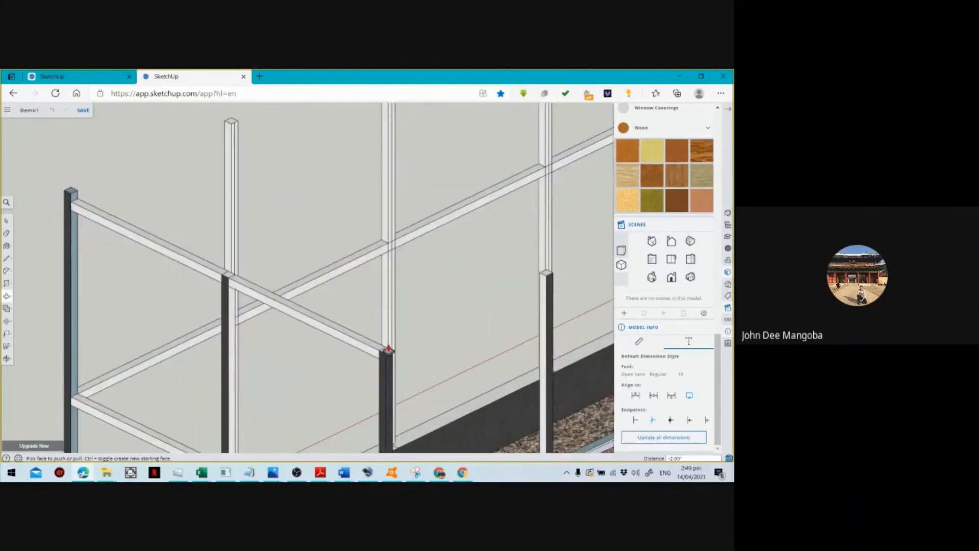
pyautogui.scroll(1, 388, 345)
pyautogui.scroll(2, 388, 347)
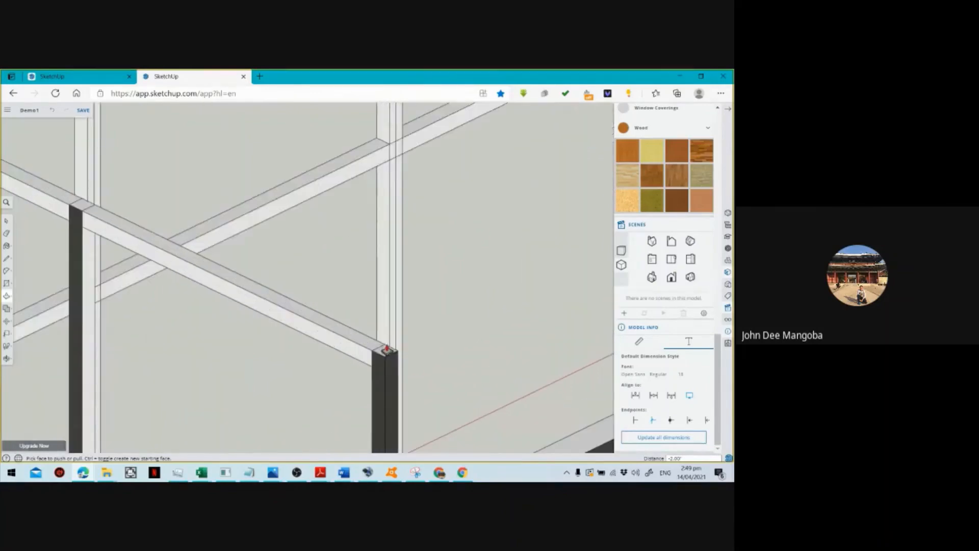
pyautogui.click(385, 349)
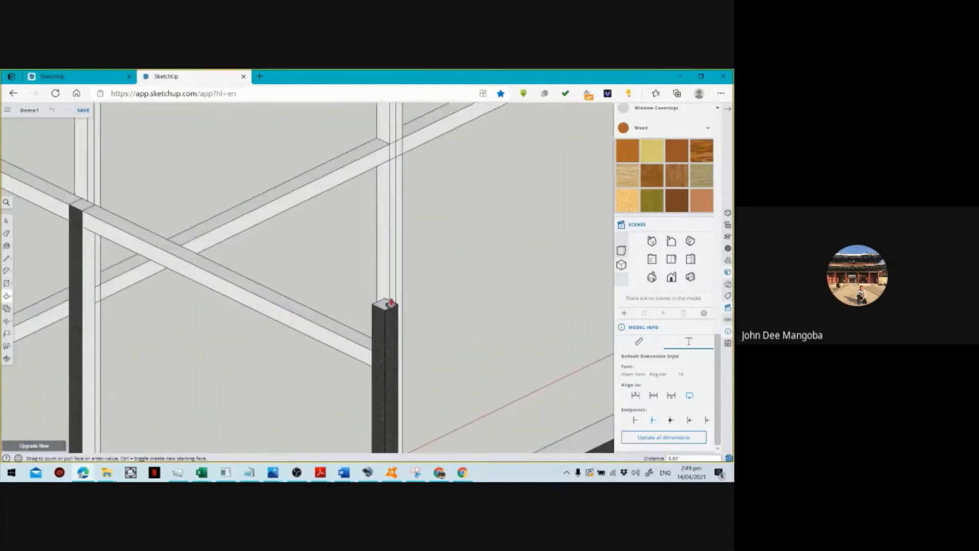
pyautogui.write('7')
pyautogui.press('Return')
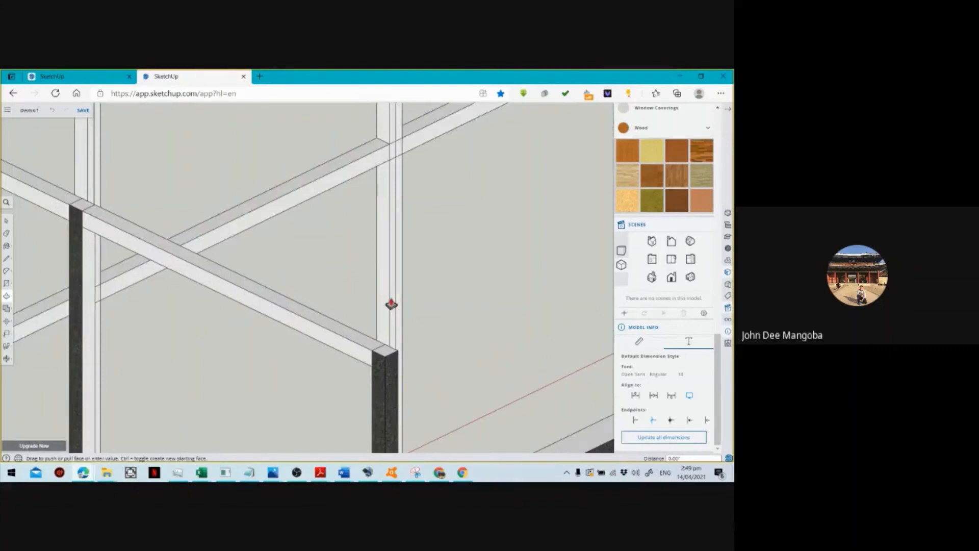
# Extend the top of the other short-end corner post upward by 2" above the beam.
pyautogui.scroll(-2, 391, 346)
pyautogui.scroll(-1, 390, 347)
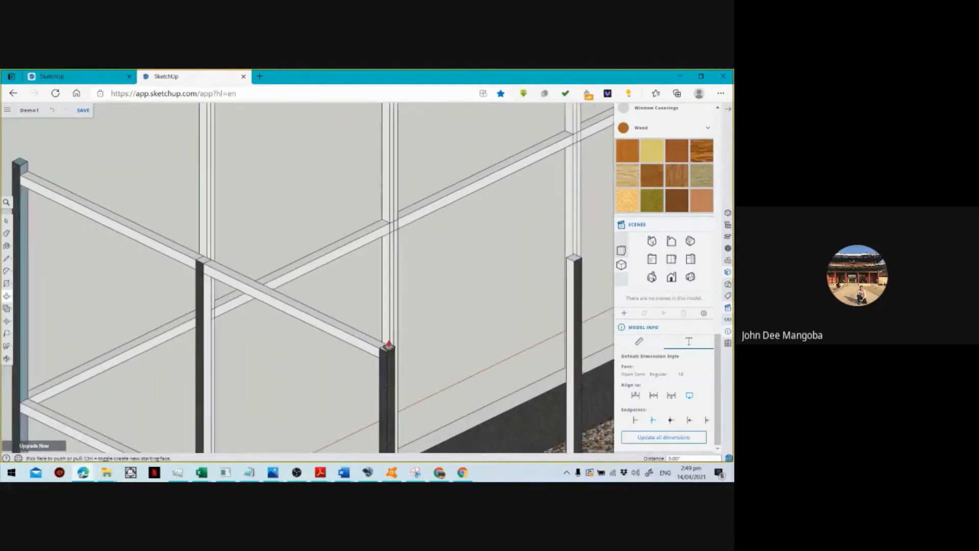
pyautogui.click(388, 344)
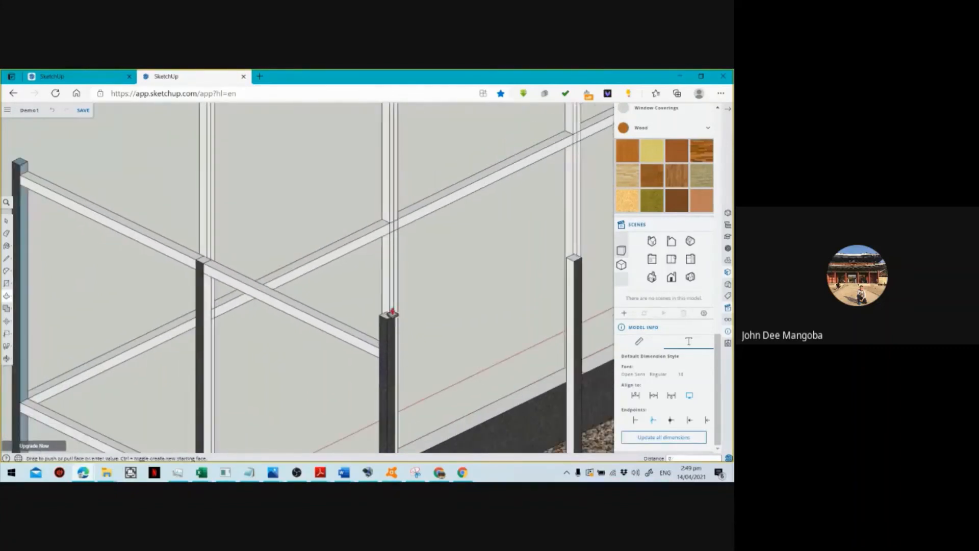
pyautogui.press('Return')
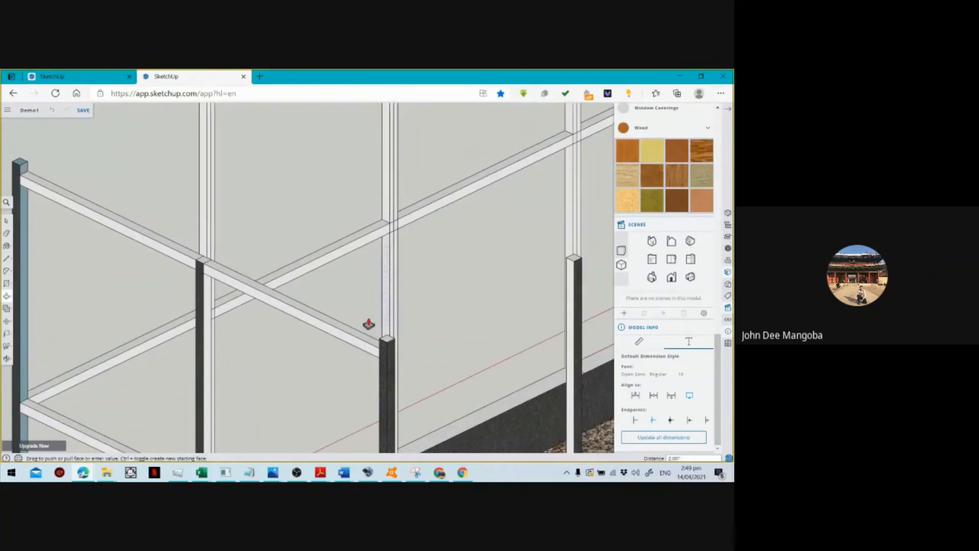
# Draw a 2" edge across the newly extended corner post's inner face, level with the top of the short-end beam.
pyautogui.scroll(-2, 370, 320)
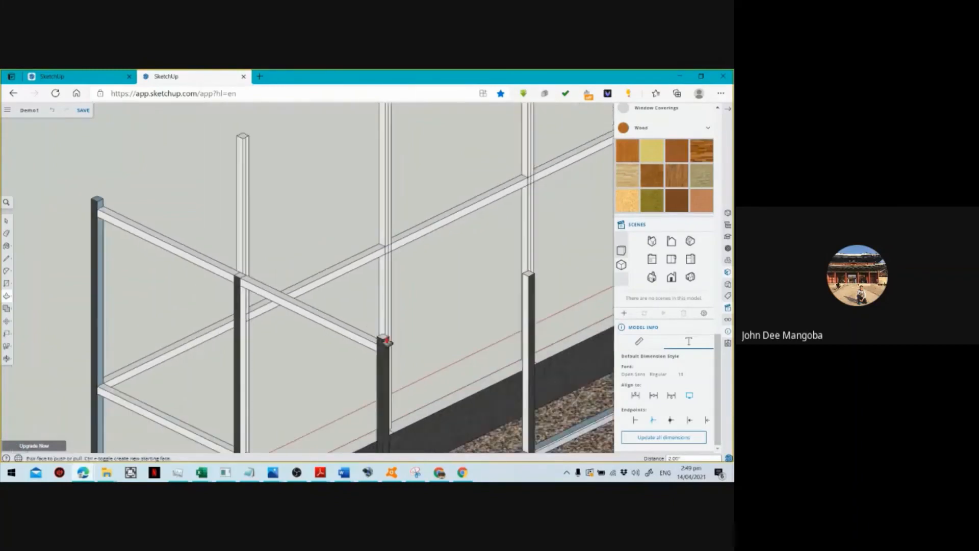
pyautogui.scroll(-1, 314, 317)
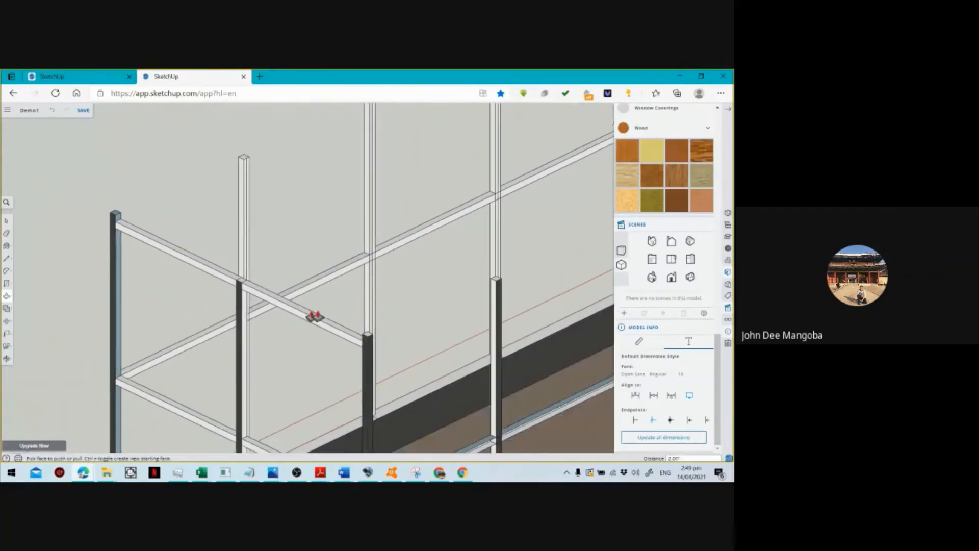
pyautogui.scroll(-1, 315, 316)
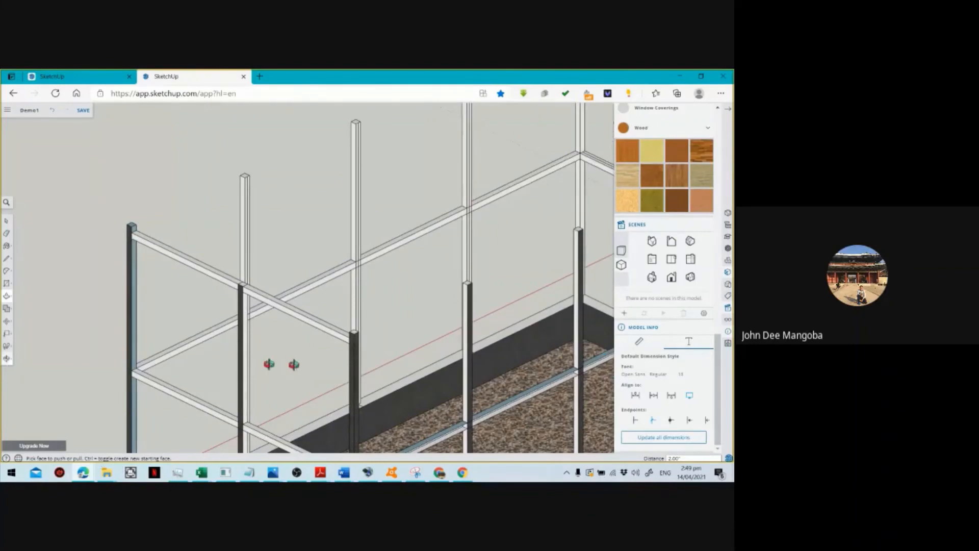
pyautogui.moveTo(294, 364); pyautogui.dragTo(198, 409, button='middle')
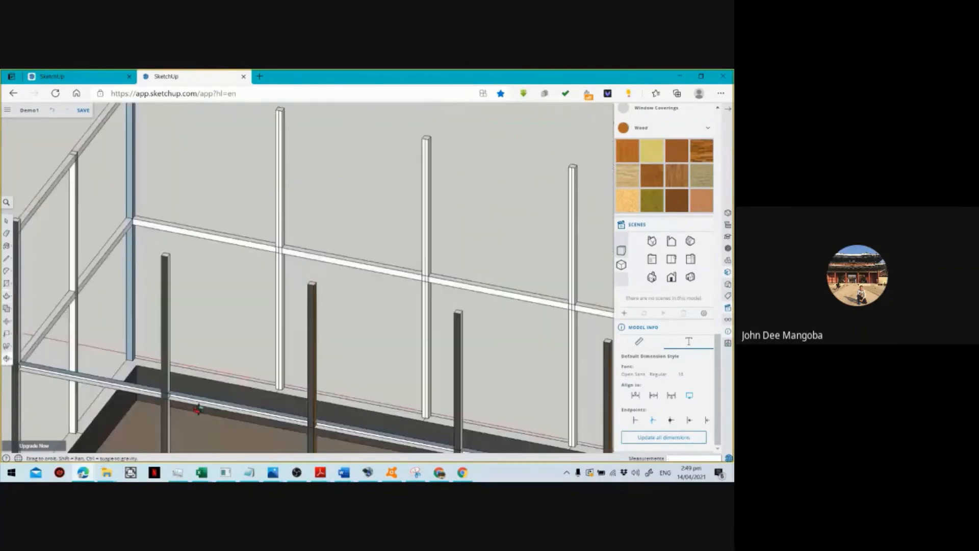
pyautogui.scroll(3, 133, 216)
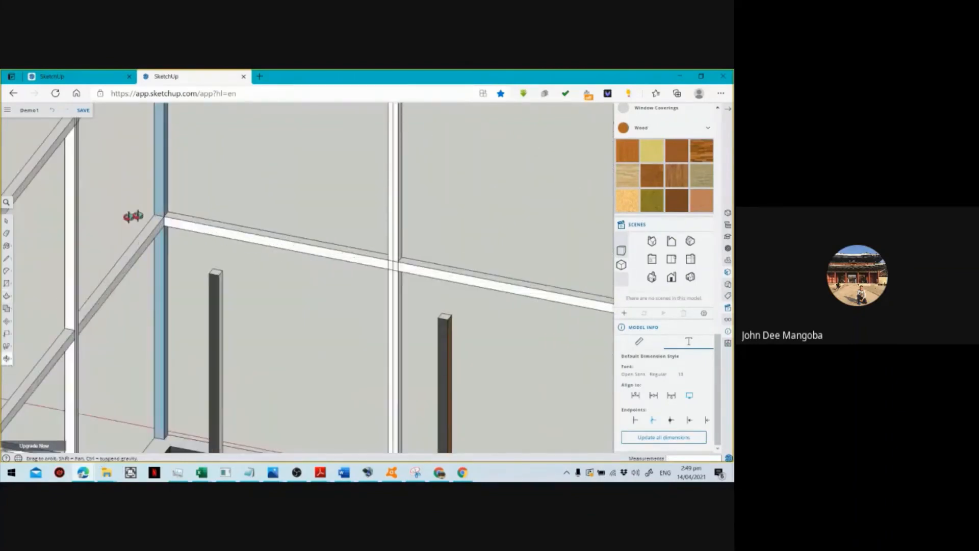
pyautogui.moveTo(134, 216); pyautogui.dragTo(15, 218, button='middle')
pyautogui.scroll(3, 15, 218)
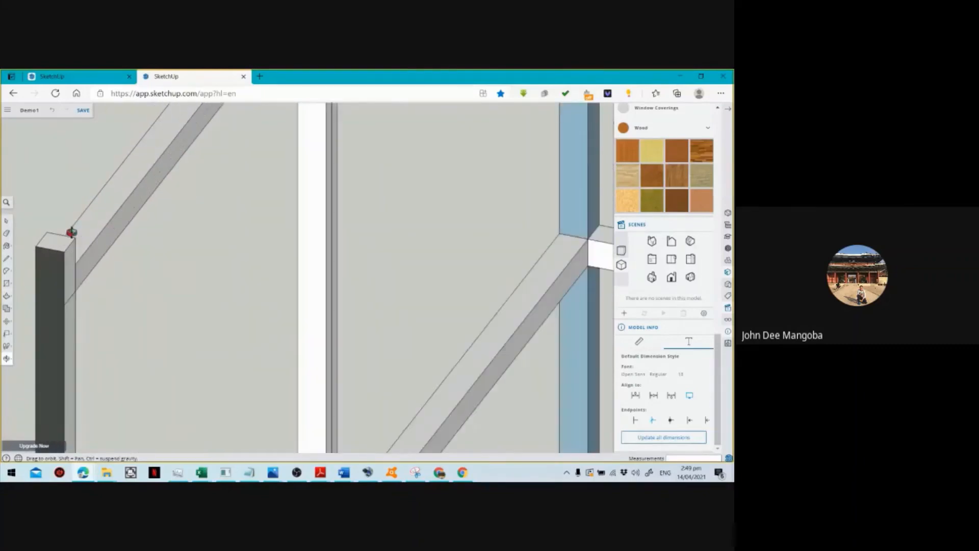
pyautogui.press('l')
pyautogui.click(79, 260)
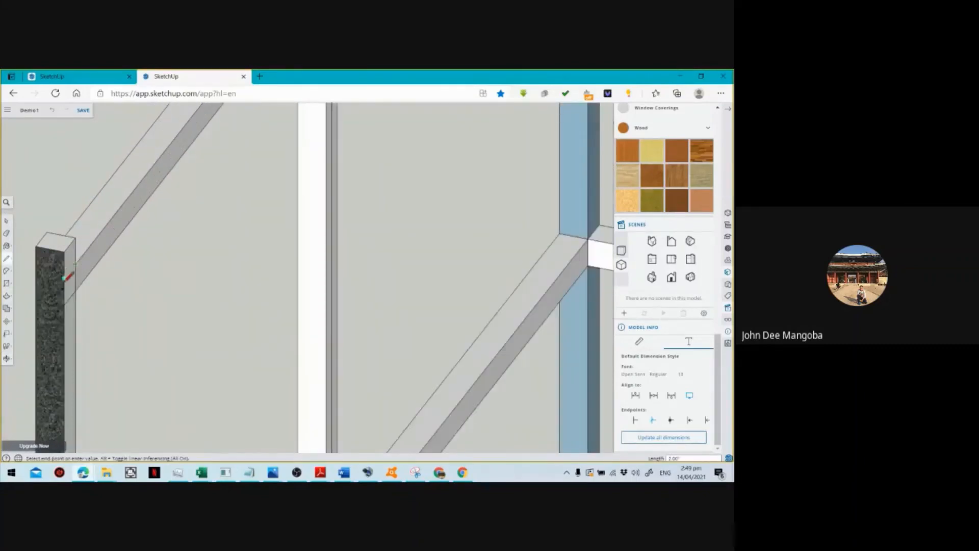
pyautogui.press('Escape')
pyautogui.scroll(-3, 183, 306)
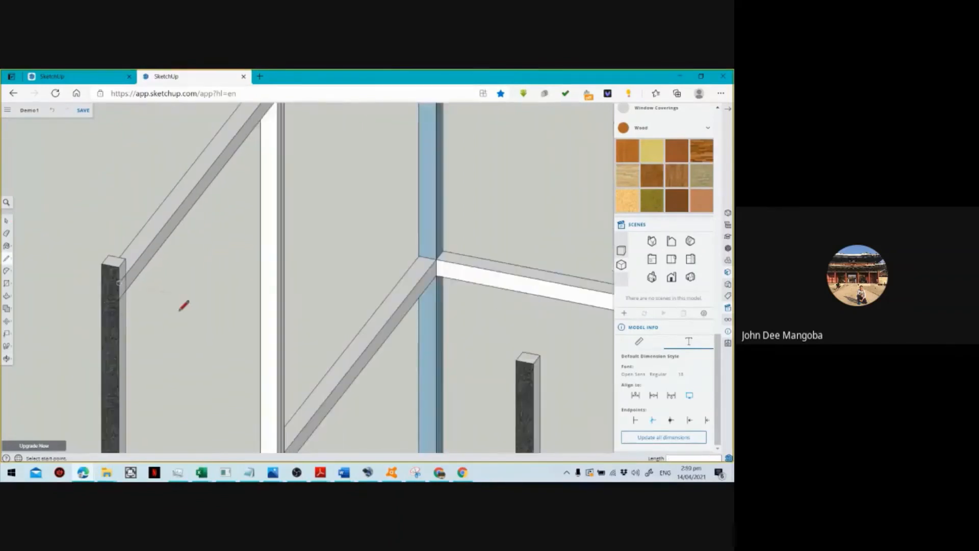
# Draw a matching 2" edge across the inner face of the blue corner post at the beam's top level.
pyautogui.scroll(-3, 184, 307)
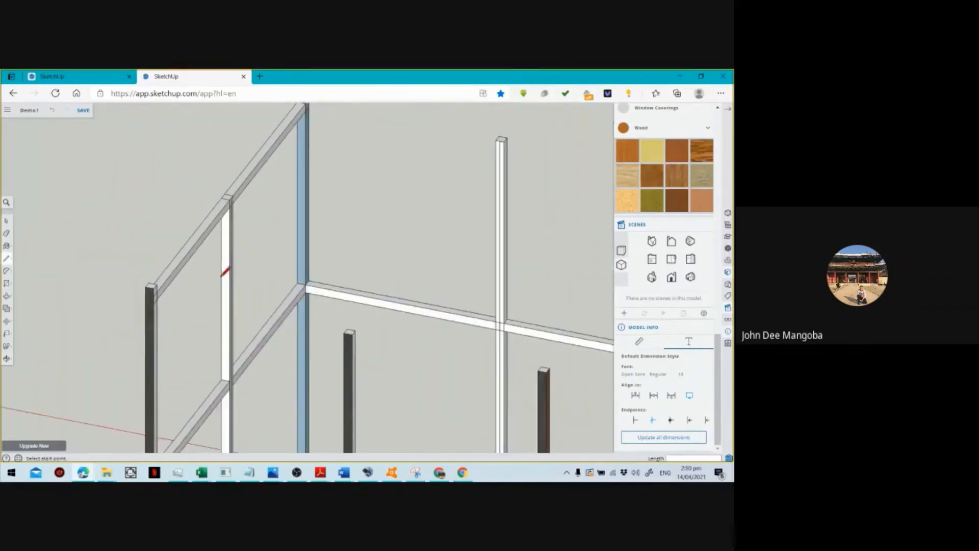
pyautogui.scroll(-1, 223, 272)
pyautogui.scroll(3, 278, 148)
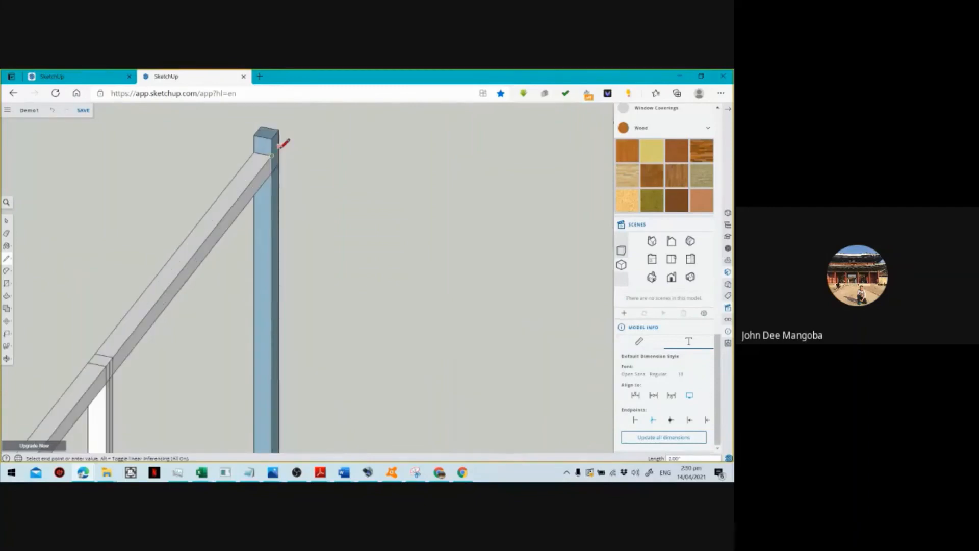
pyautogui.scroll(-1, 306, 188)
pyautogui.scroll(-3, 302, 189)
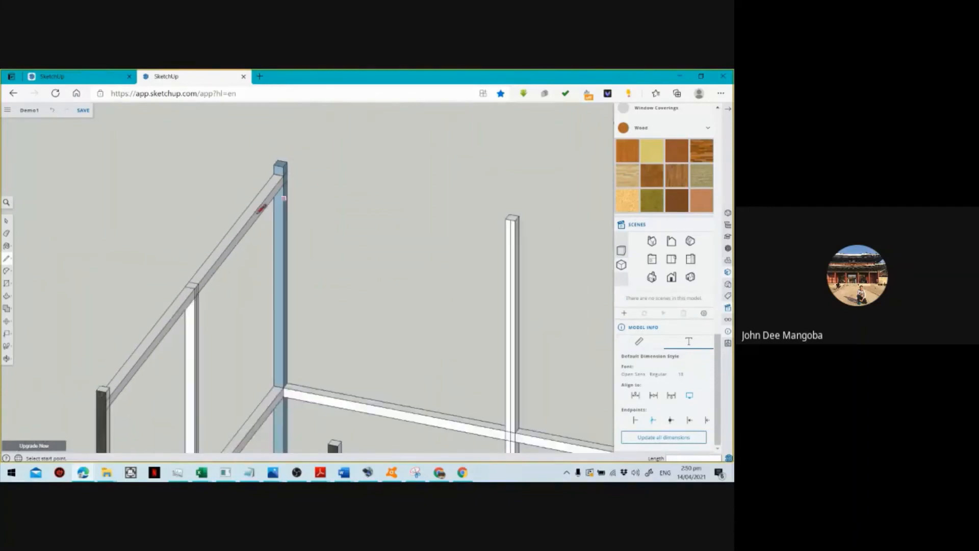
# Push/Pull the blue corner post's upper end face along the long side to the outer edge of the far corner post.
pyautogui.press('p')
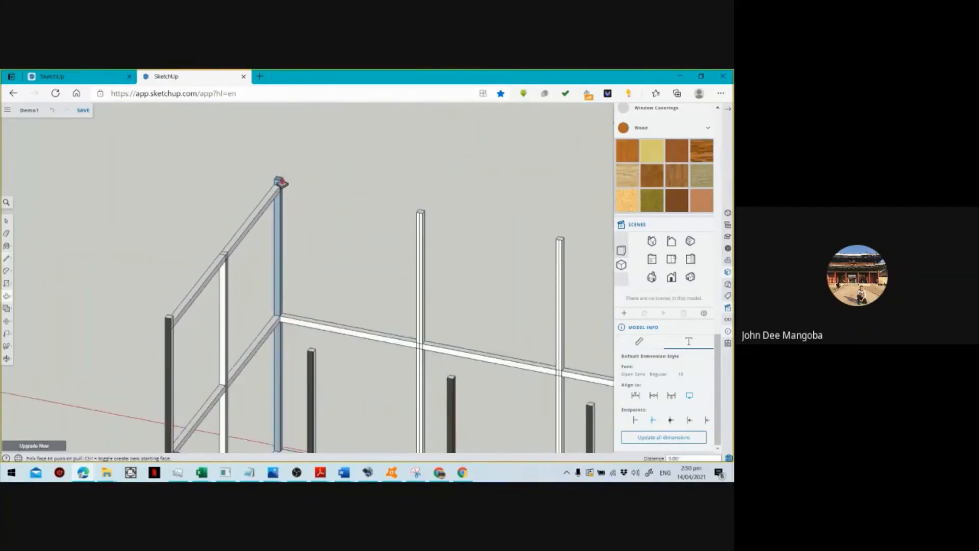
pyautogui.scroll(5, 288, 176)
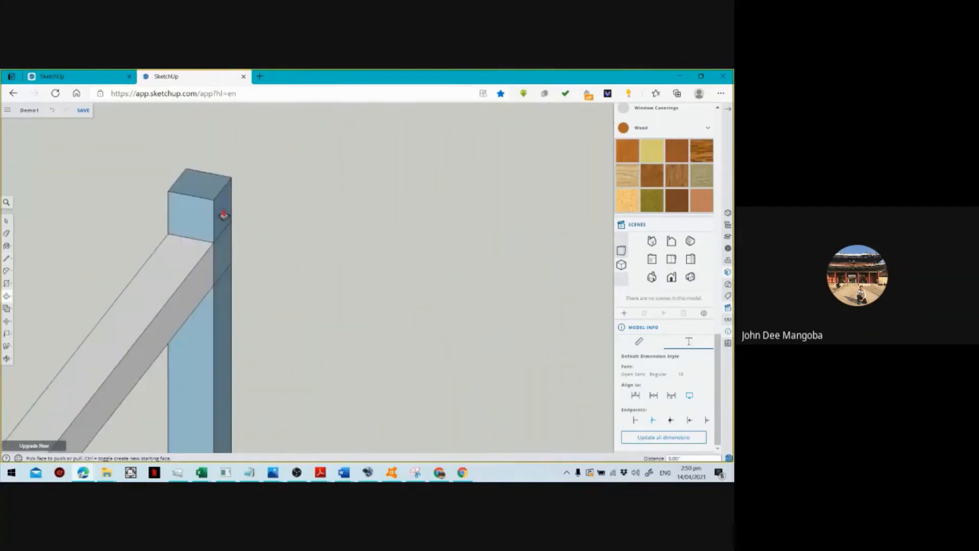
pyautogui.scroll(-6, 234, 215)
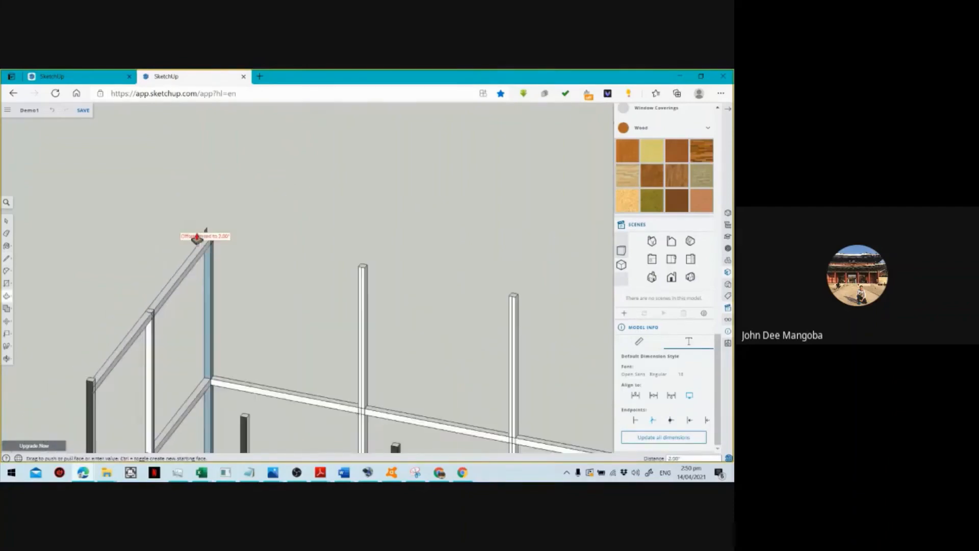
pyautogui.click(197, 238)
pyautogui.scroll(-5, 197, 238)
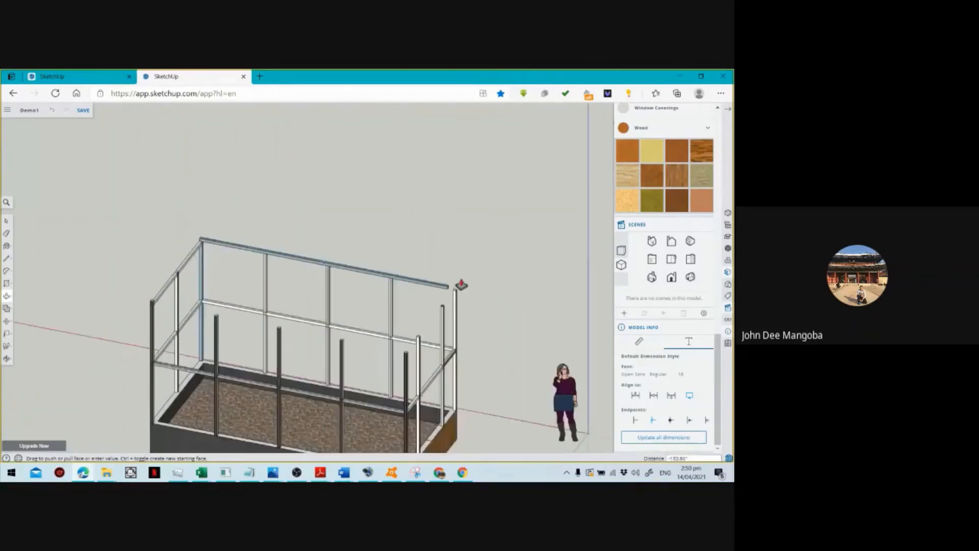
pyautogui.scroll(2, 463, 286)
pyautogui.scroll(4, 465, 286)
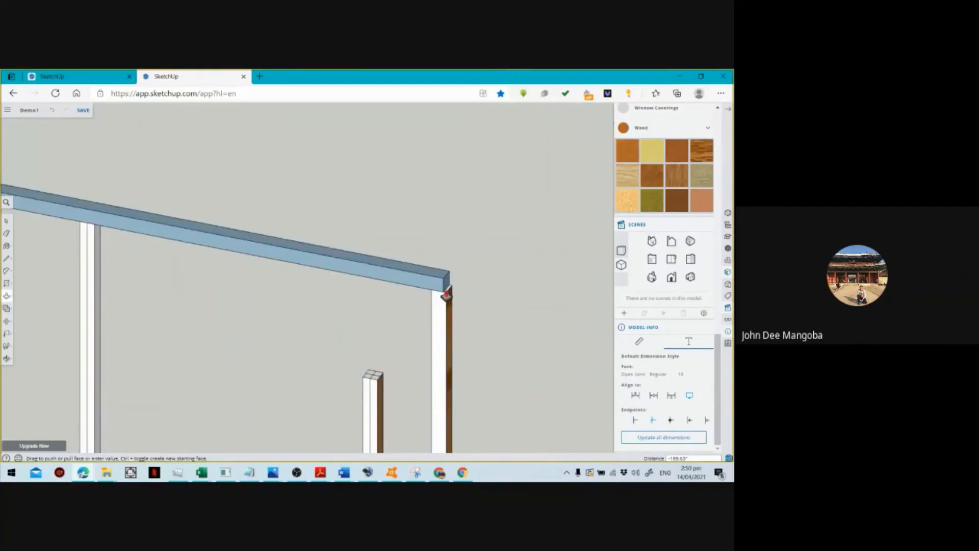
pyautogui.click(448, 293)
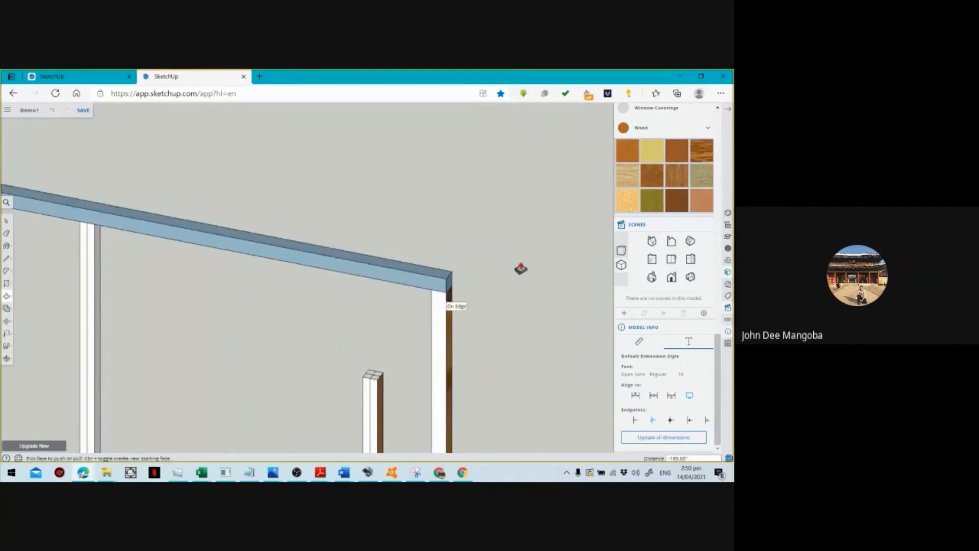
# Push/Pull the other corner post's upper end face 190" along the opposite long side to the far corner post's outer edge.
pyautogui.scroll(-5, 521, 268)
pyautogui.scroll(3, 245, 282)
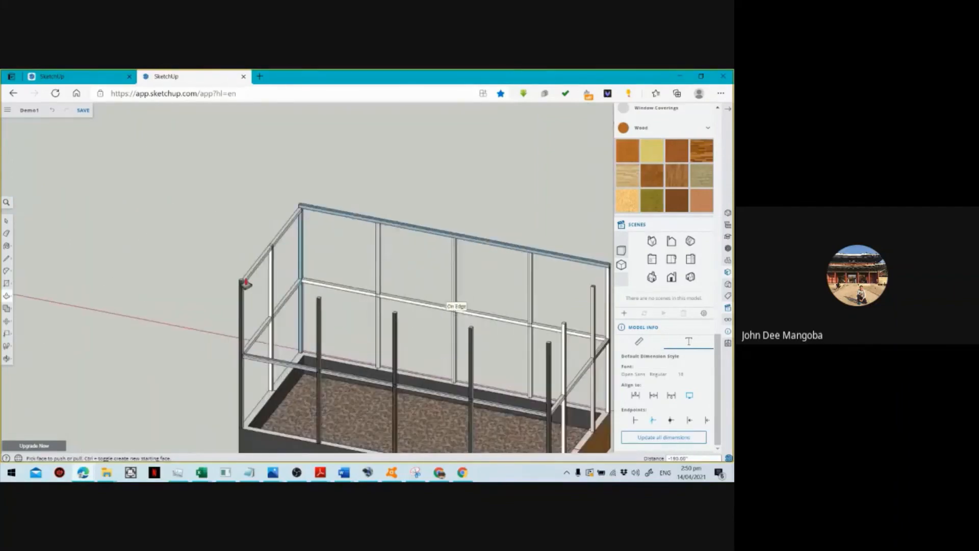
pyautogui.scroll(4, 247, 280)
pyautogui.scroll(2, 250, 279)
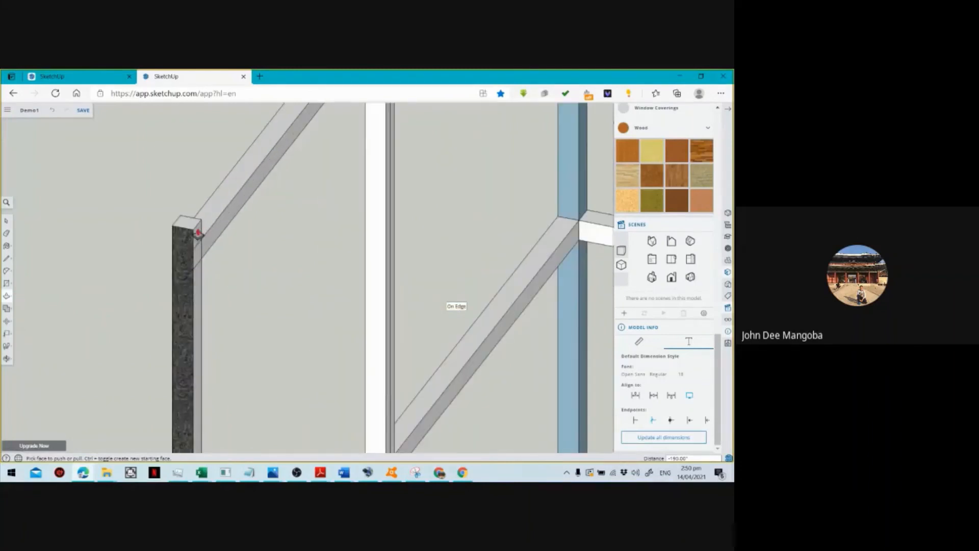
pyautogui.click(198, 234)
pyautogui.scroll(-3, 198, 234)
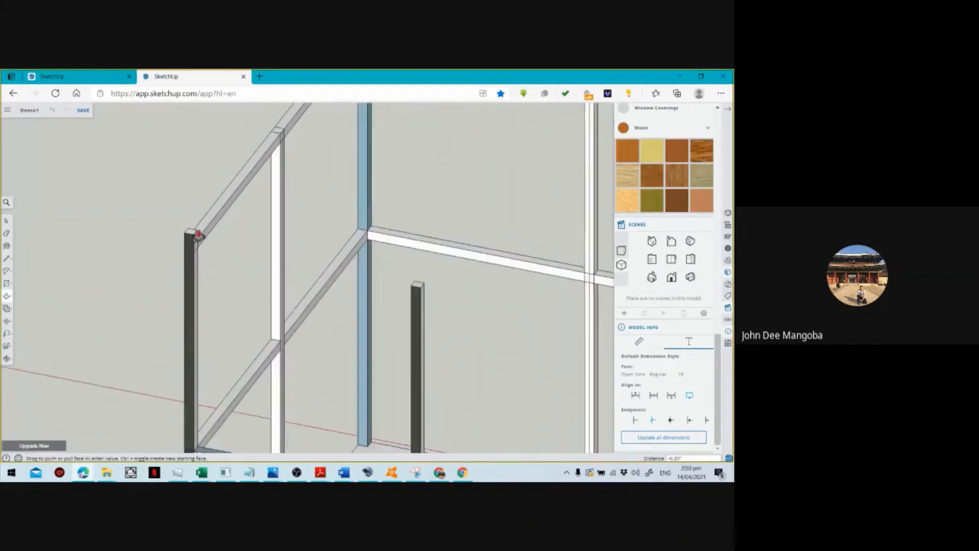
pyautogui.scroll(-5, 222, 262)
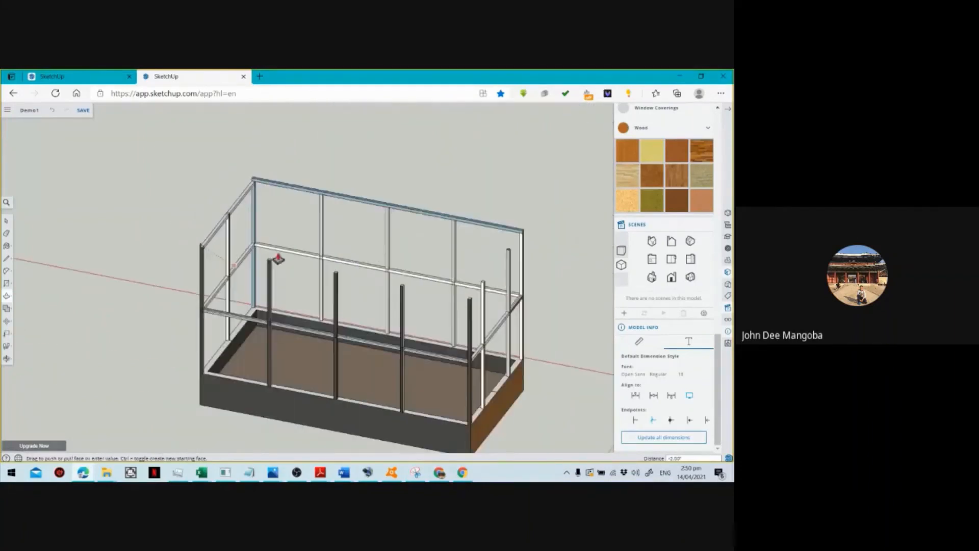
pyautogui.scroll(-3, 459, 288)
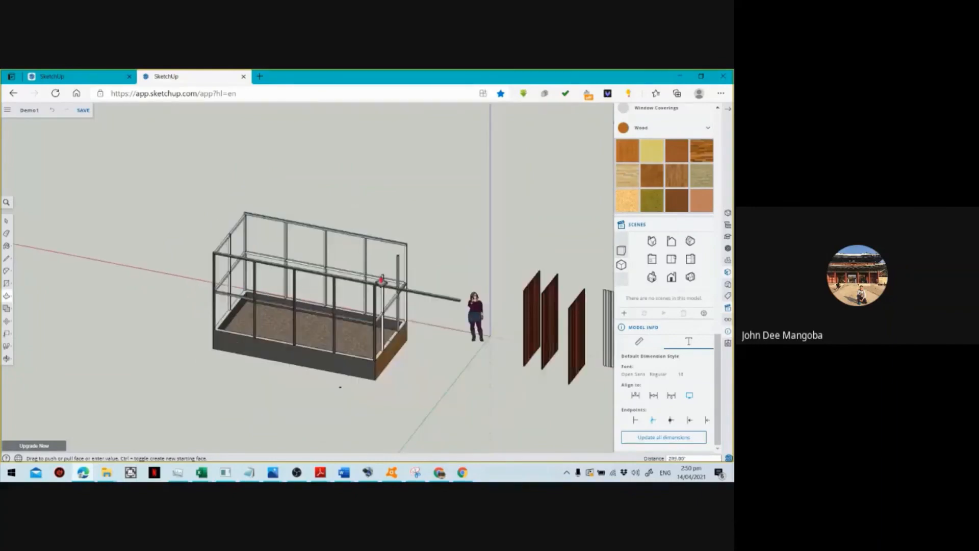
pyautogui.scroll(5, 376, 277)
pyautogui.scroll(4, 378, 279)
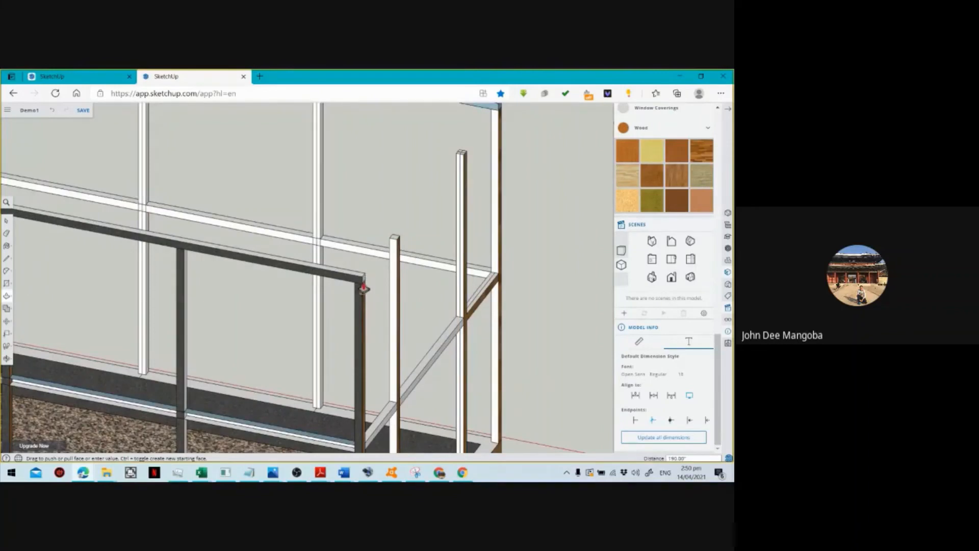
pyautogui.click(367, 290)
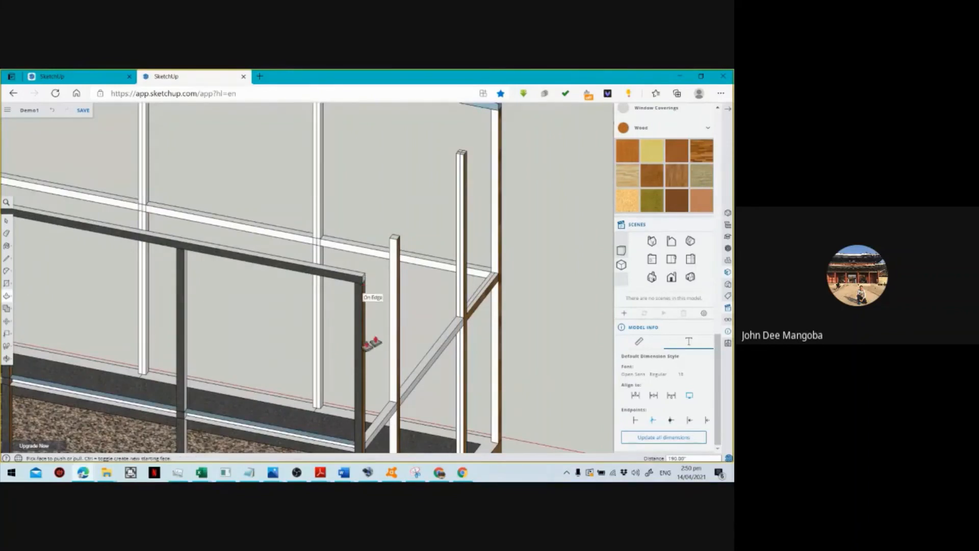
# Mark a 1" segment down the inner edge of the open short end's corner post, starting from the underside of the long-side beam.
pyautogui.click(7, 359)
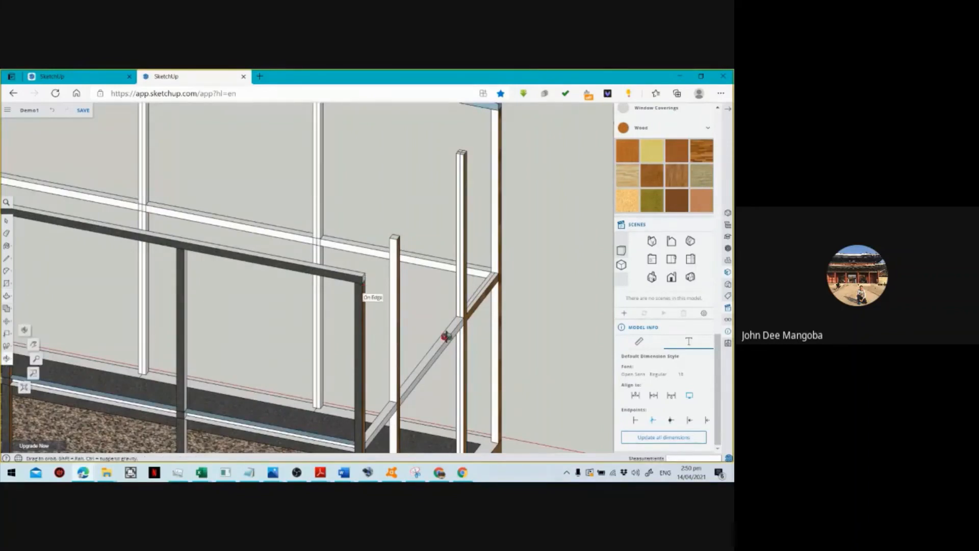
pyautogui.moveTo(446, 337); pyautogui.dragTo(295, 343)
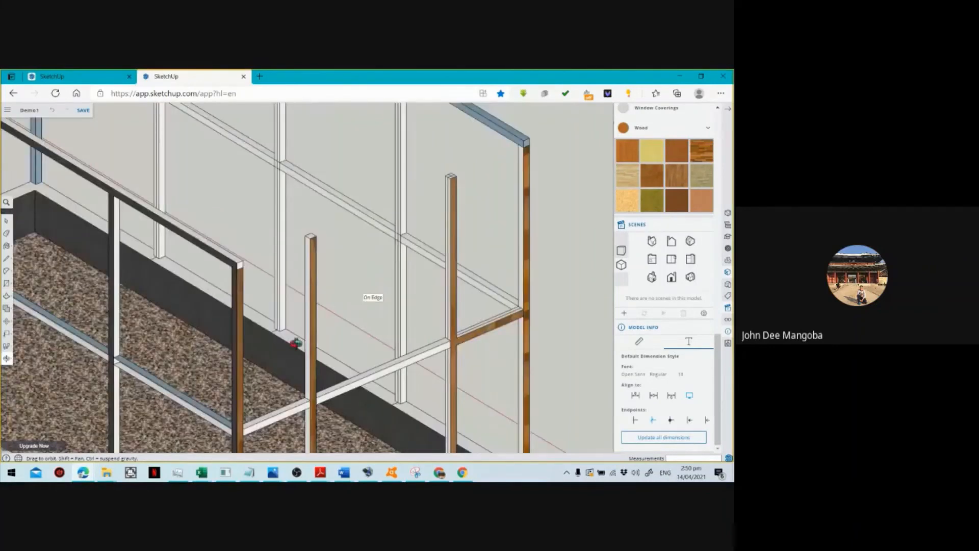
pyautogui.scroll(-5, 259, 266)
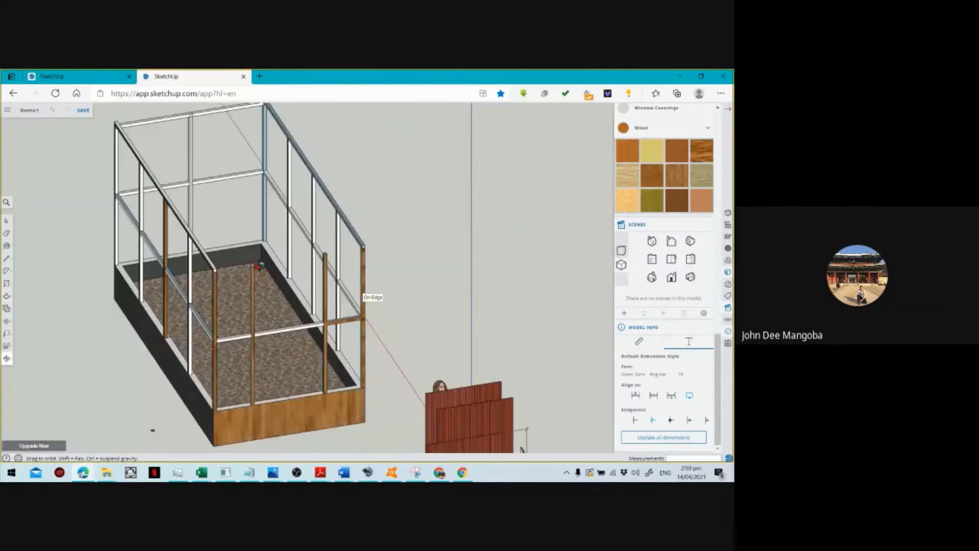
pyautogui.scroll(8, 259, 266)
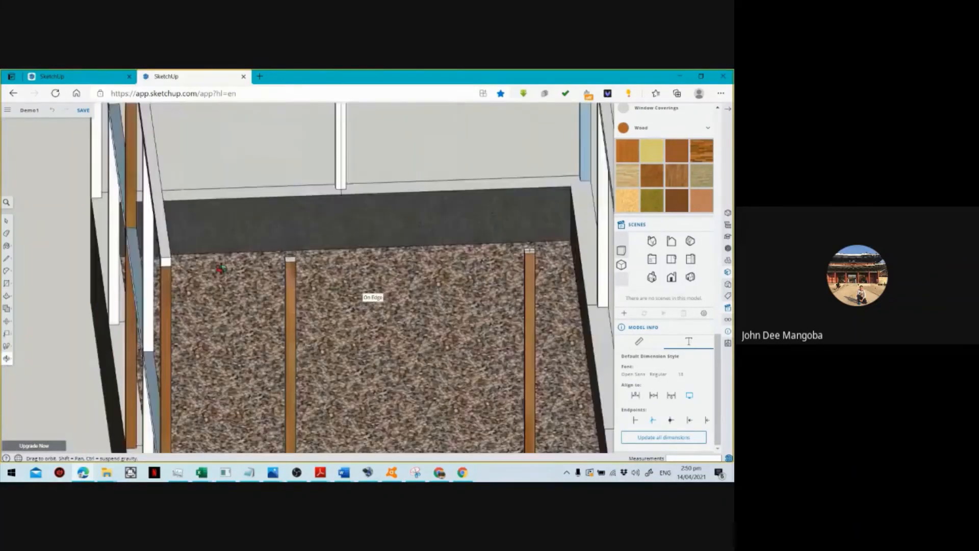
pyautogui.moveTo(220, 269); pyautogui.dragTo(105, 180)
pyautogui.scroll(3, 105, 180)
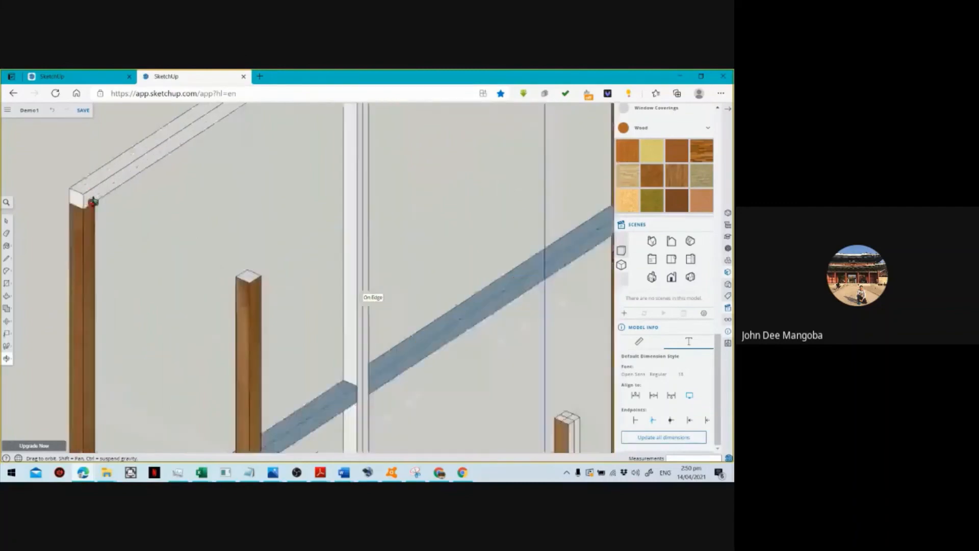
pyautogui.press('l')
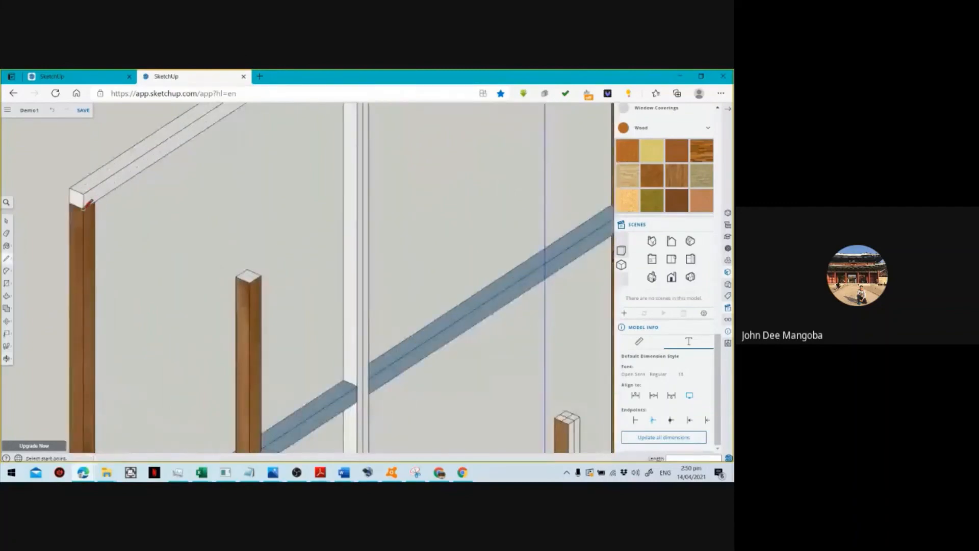
pyautogui.click(83, 209)
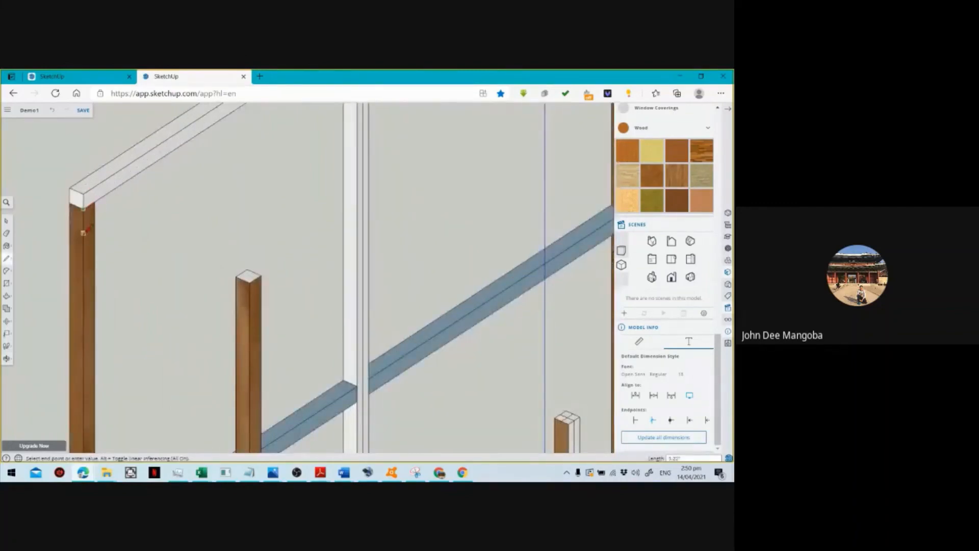
pyautogui.click(82, 233)
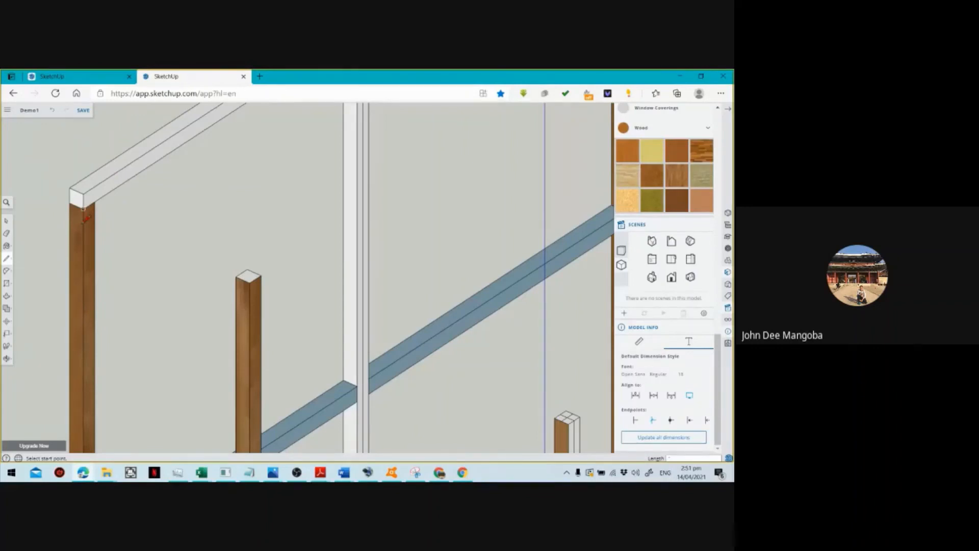
pyautogui.scroll(3, 84, 217)
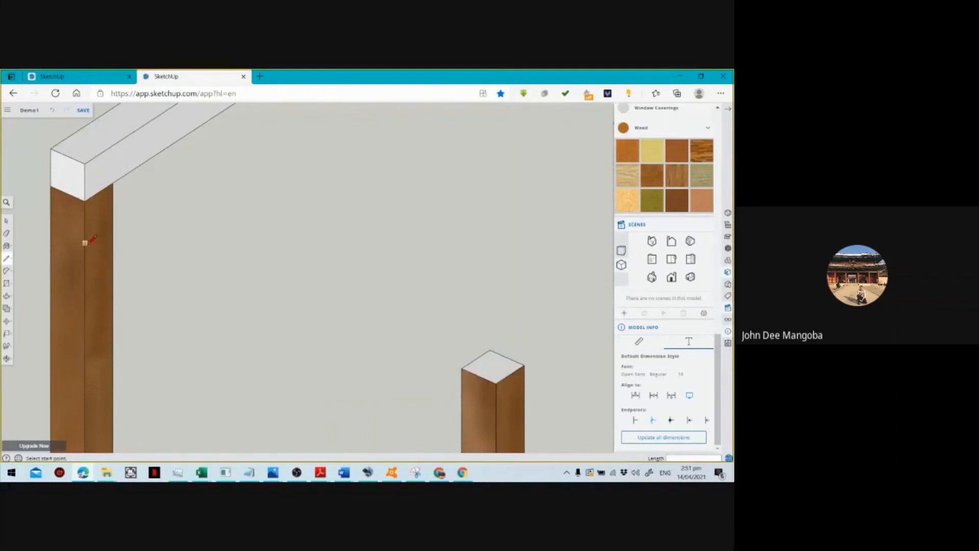
pyautogui.click(113, 182)
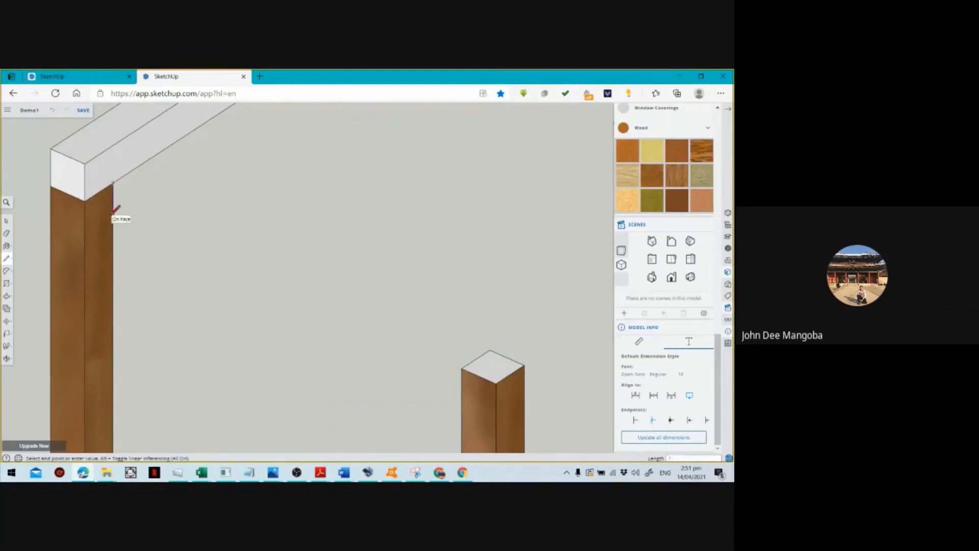
pyautogui.press('Return')
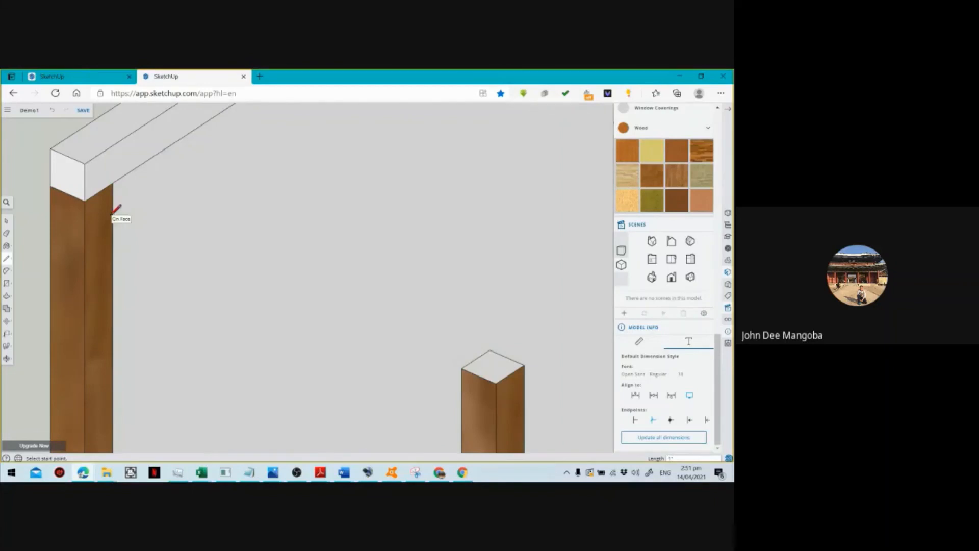
# Draw an edge across the corner post's inner face, 1" below the underside of the long-side beam.
pyautogui.click(114, 183)
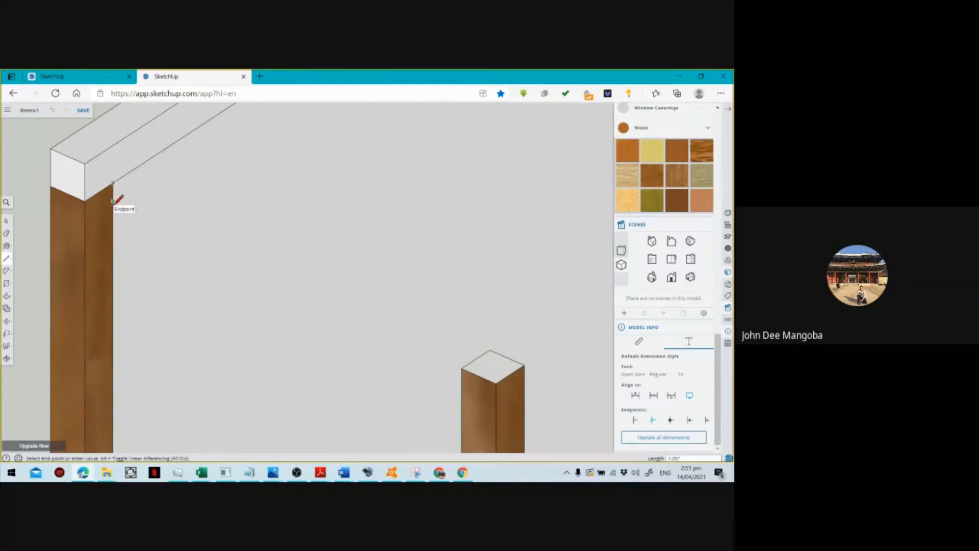
pyautogui.click(113, 202)
pyautogui.click(86, 219)
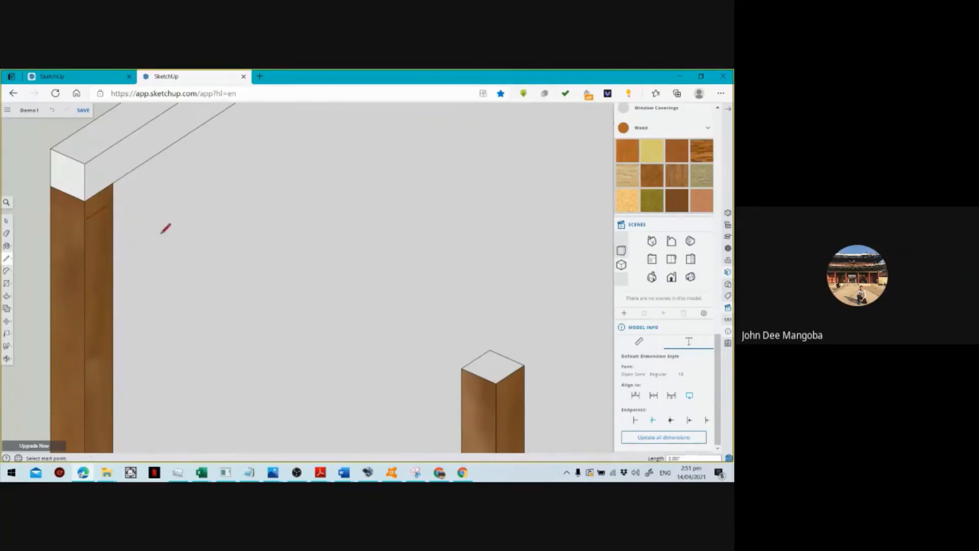
# Mark a further 1" down the corner post's edge and draw an edge across its inner face at that level, 2" below the beam.
pyautogui.click(112, 201)
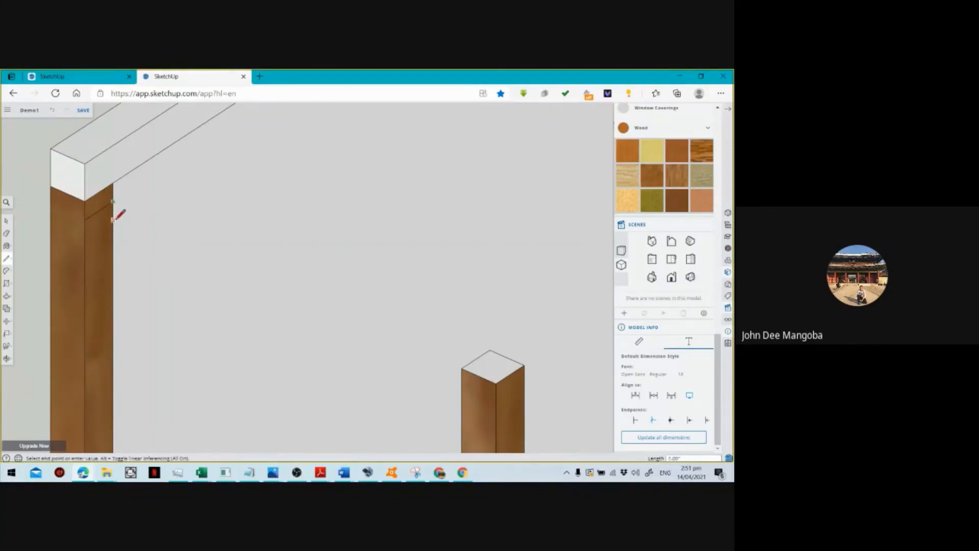
pyautogui.press('Escape')
pyautogui.click(113, 202)
pyautogui.write('1')
pyautogui.press('Return')
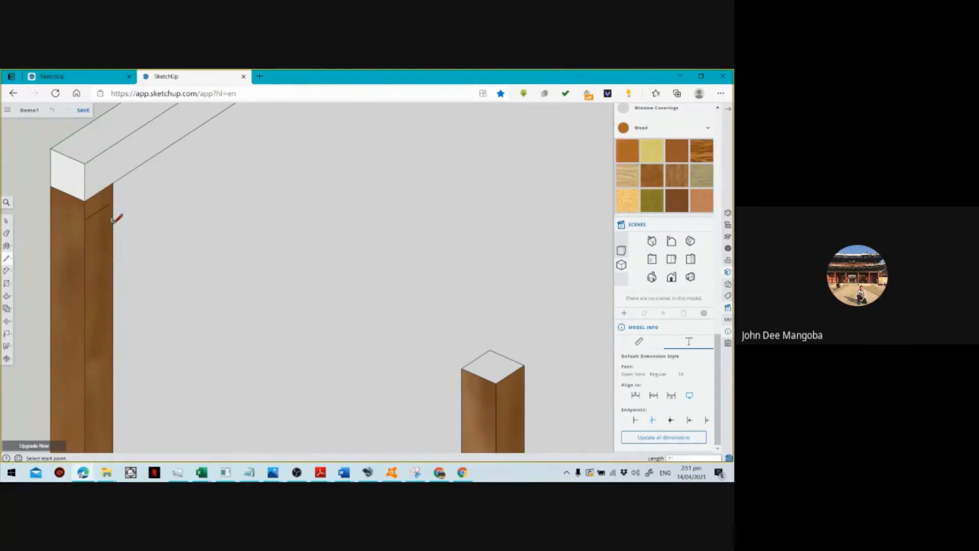
pyautogui.click(112, 220)
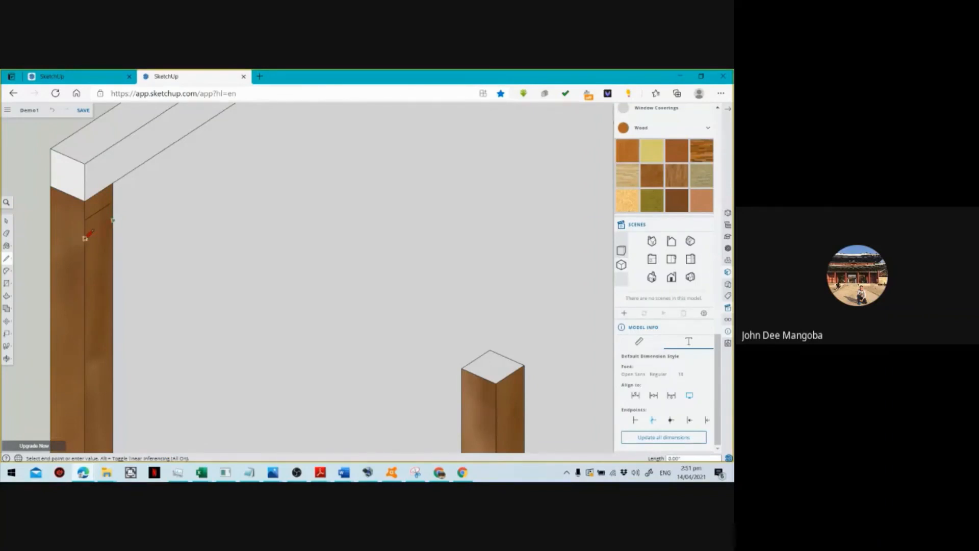
pyautogui.click(85, 237)
pyautogui.press('space')
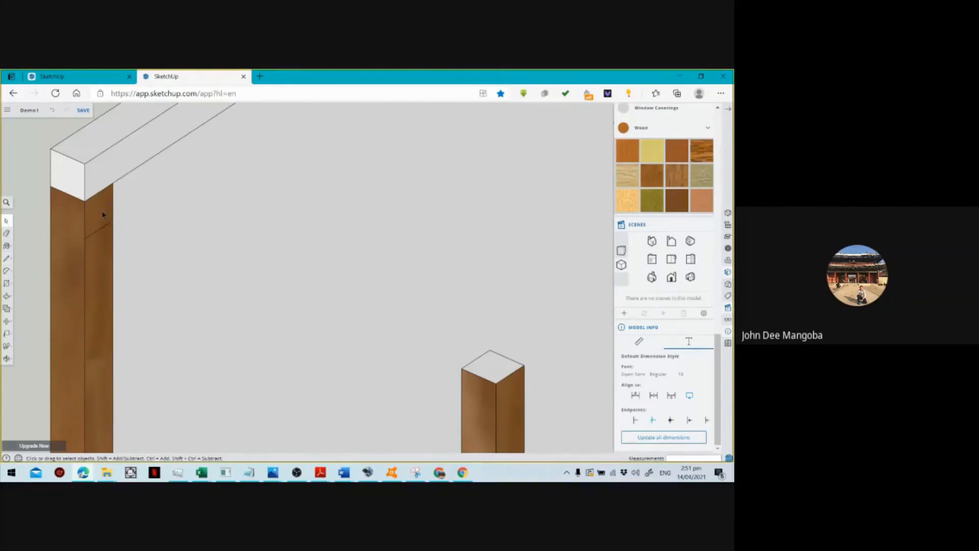
# Push/Pull the corner post's 2" upper section 22" along the short end to the neighbouring intermediate post.
pyautogui.press('p')
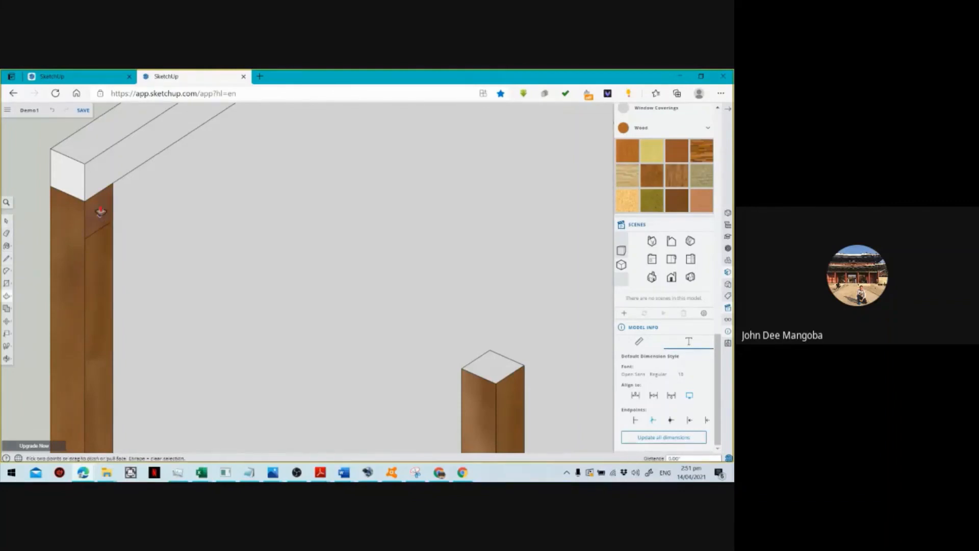
pyautogui.click(98, 217)
pyautogui.scroll(-5, 96, 219)
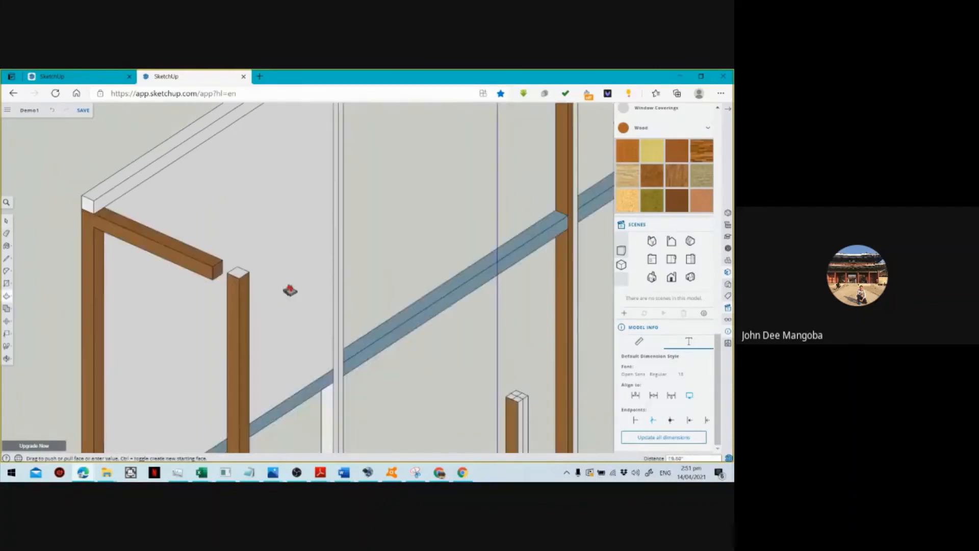
pyautogui.scroll(-3, 306, 308)
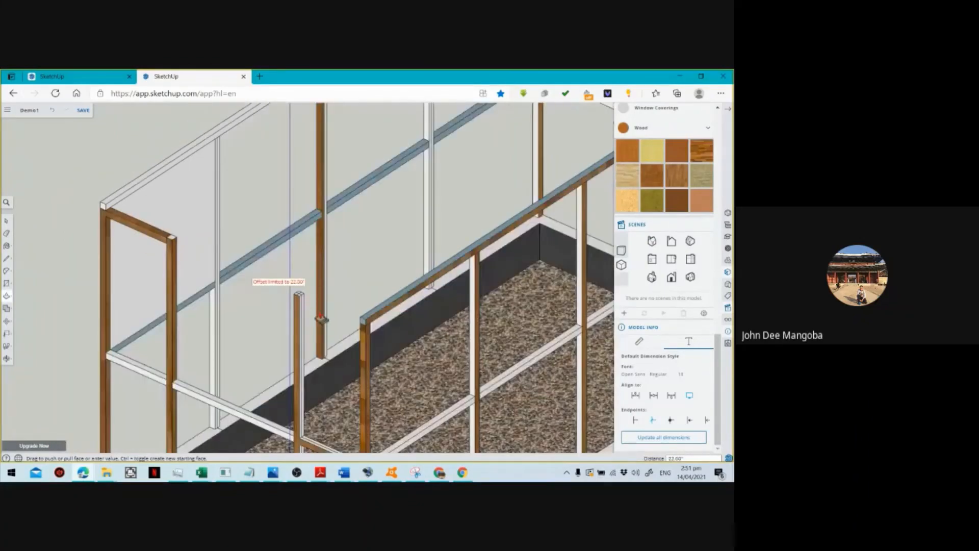
pyautogui.click(169, 243)
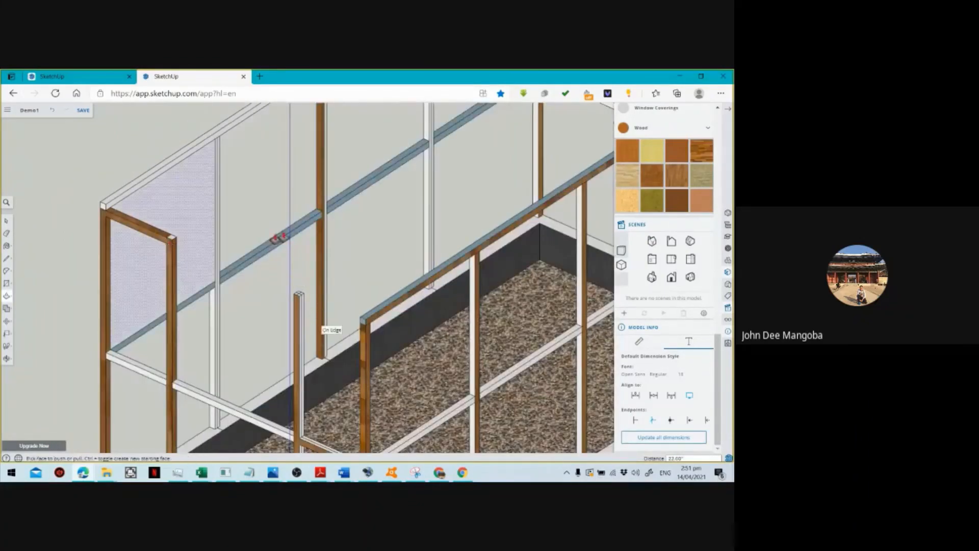
# Draw the lower and upper beam edges from the first intermediate post's top across to the far corner post at the short end.
pyautogui.scroll(4, 172, 249)
pyautogui.scroll(2, 167, 251)
pyautogui.press('l')
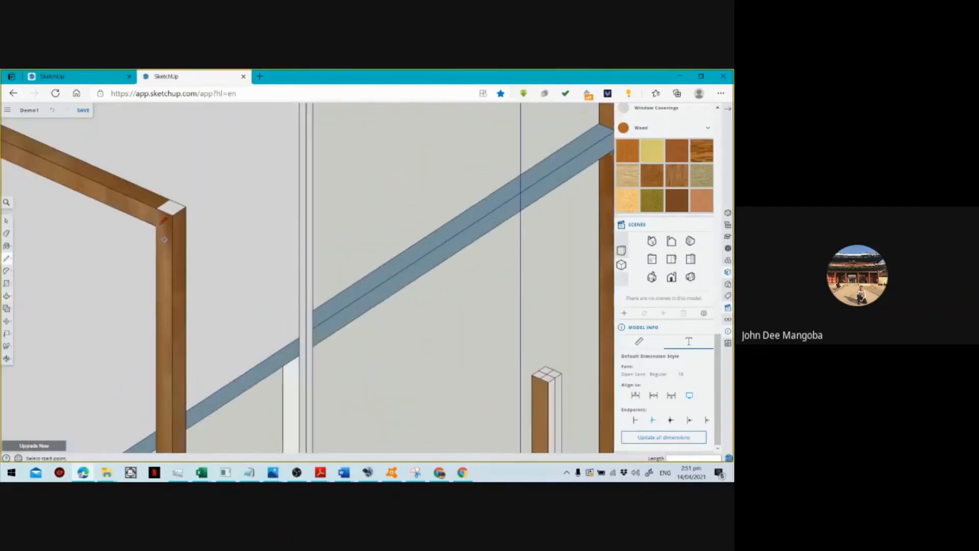
pyautogui.click(161, 223)
pyautogui.scroll(-4, 166, 226)
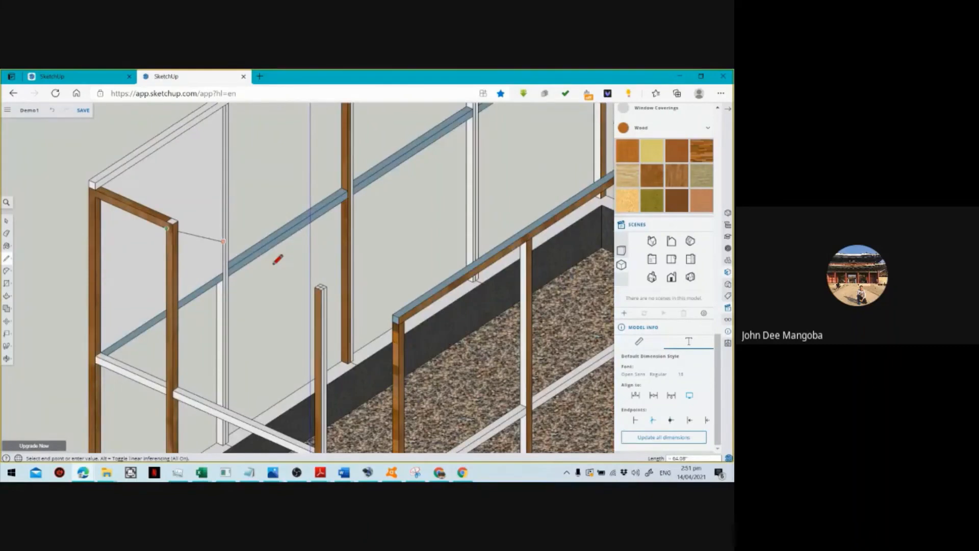
pyautogui.click(397, 325)
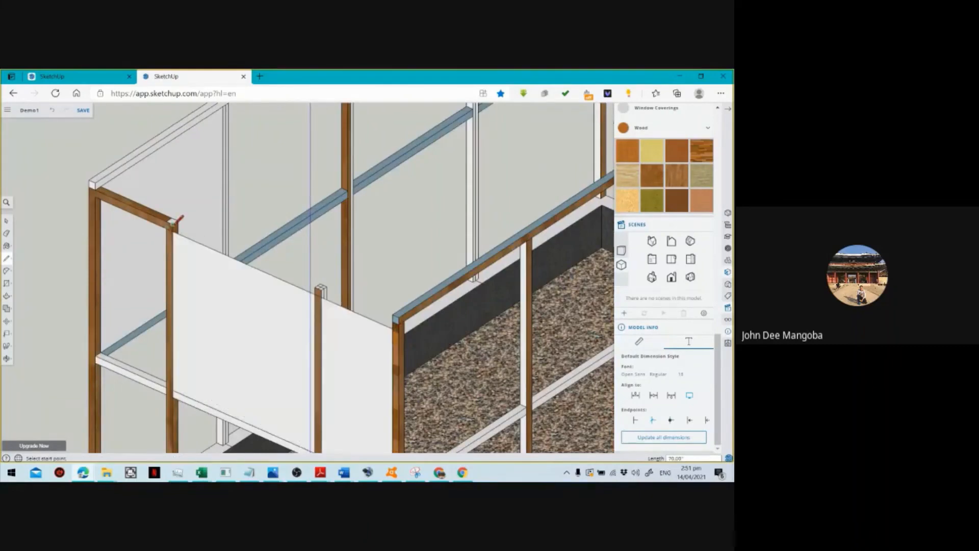
pyautogui.click(173, 222)
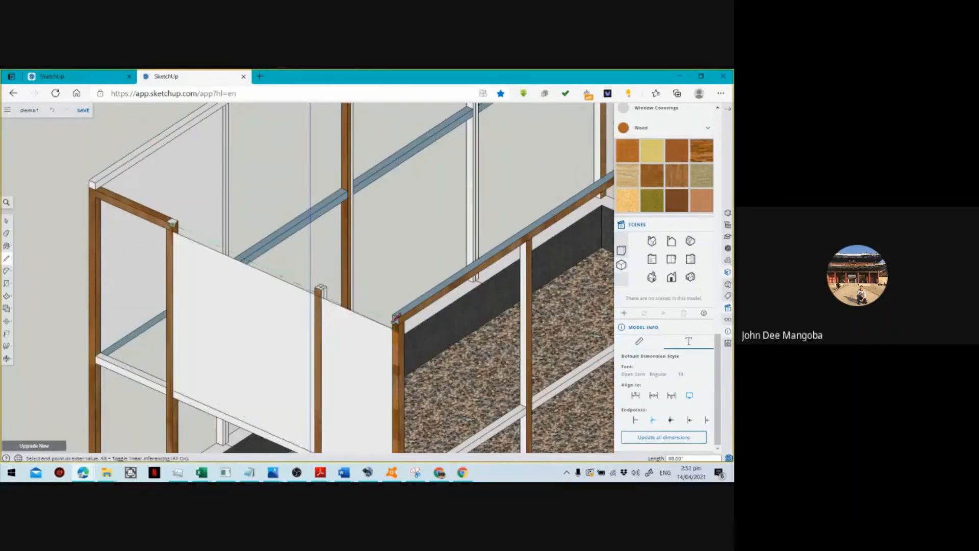
pyautogui.click(395, 319)
pyautogui.press('space')
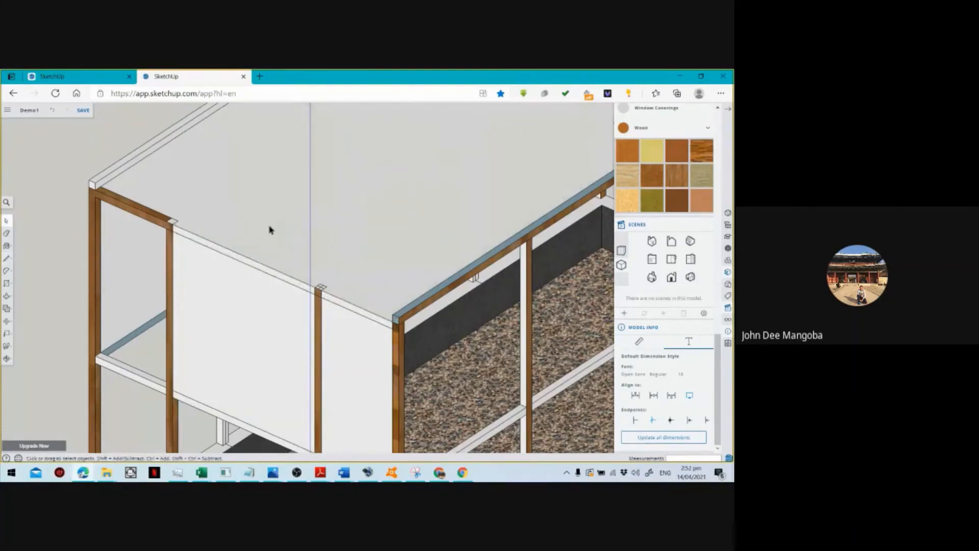
# Delete the roof-level face and the two large wall faces below the new beam strip, keeping the strip.
pyautogui.click(271, 229)
pyautogui.press('Delete')
pyautogui.click(228, 323)
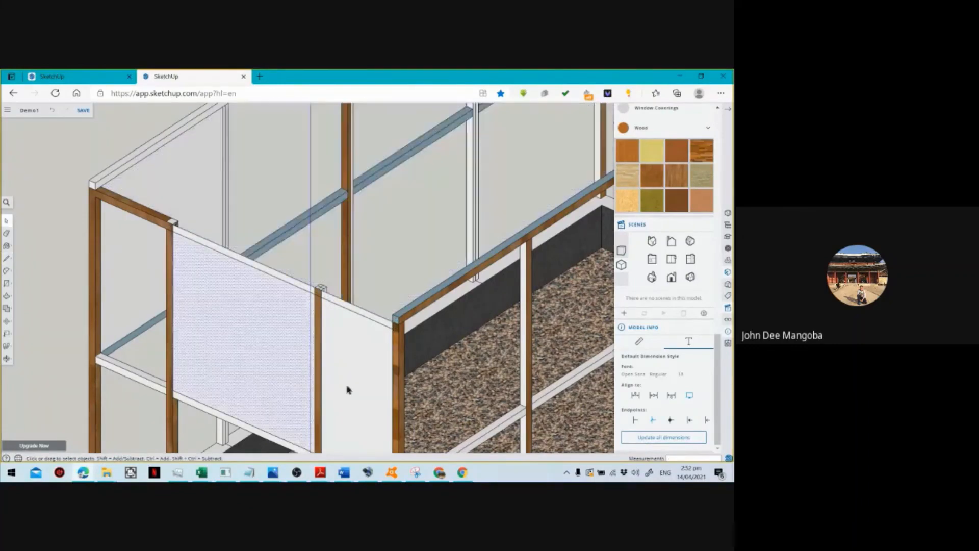
pyautogui.press('Delete')
pyautogui.click(358, 387)
pyautogui.press('Delete')
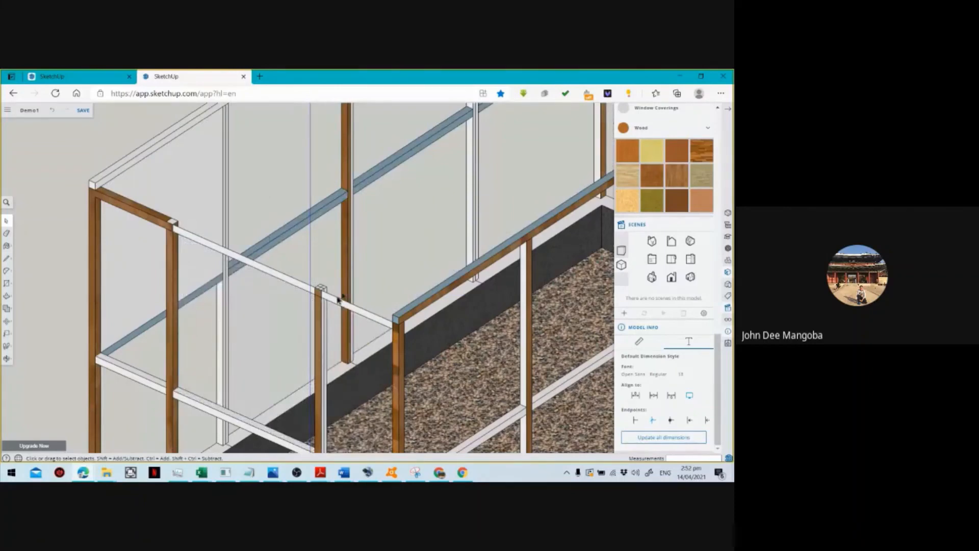
pyautogui.click(7, 358)
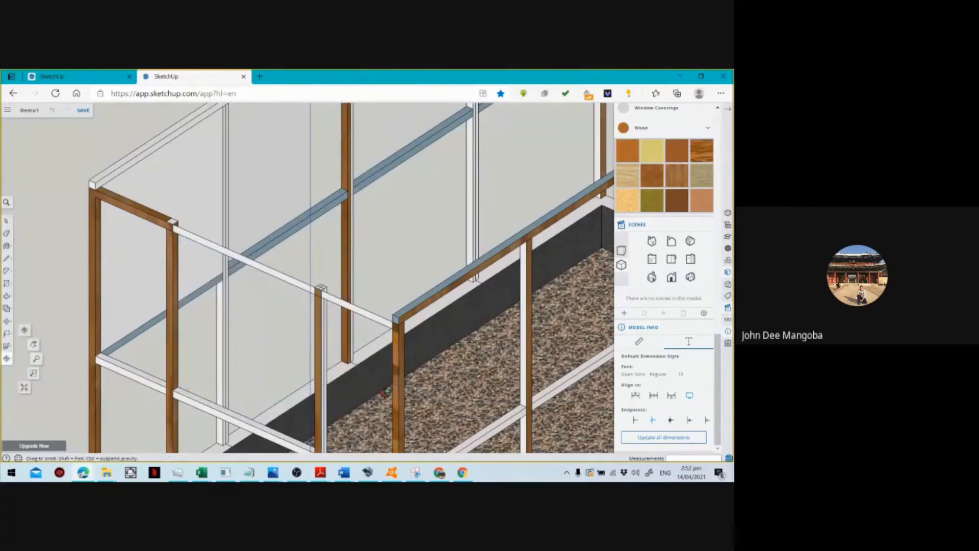
pyautogui.moveTo(385, 393); pyautogui.dragTo(112, 242)
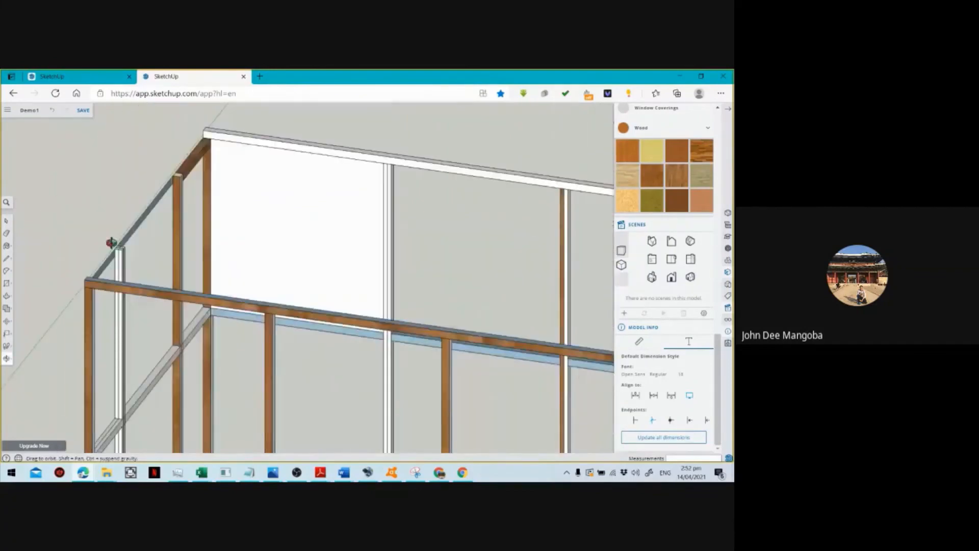
pyautogui.press('p')
pyautogui.scroll(3, 136, 224)
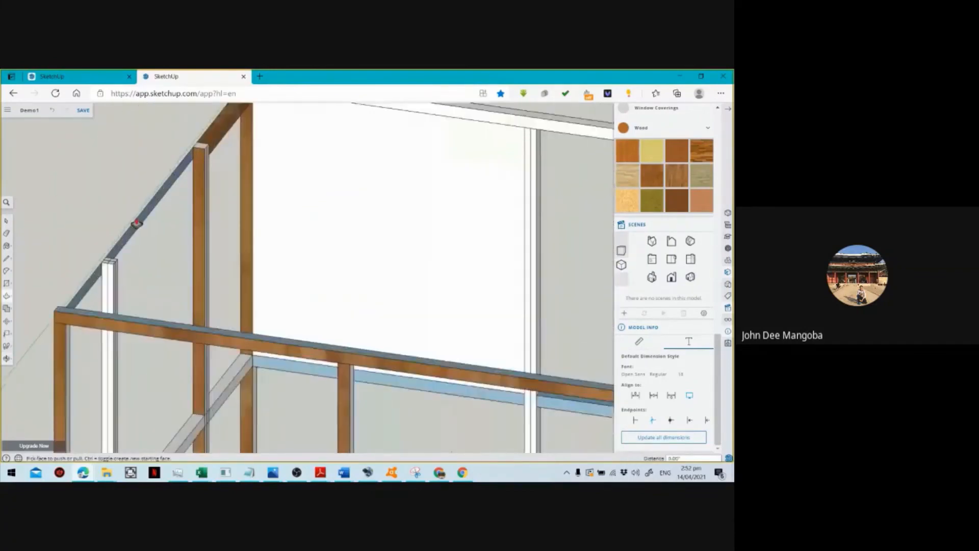
pyautogui.scroll(2, 136, 223)
pyautogui.click(153, 210)
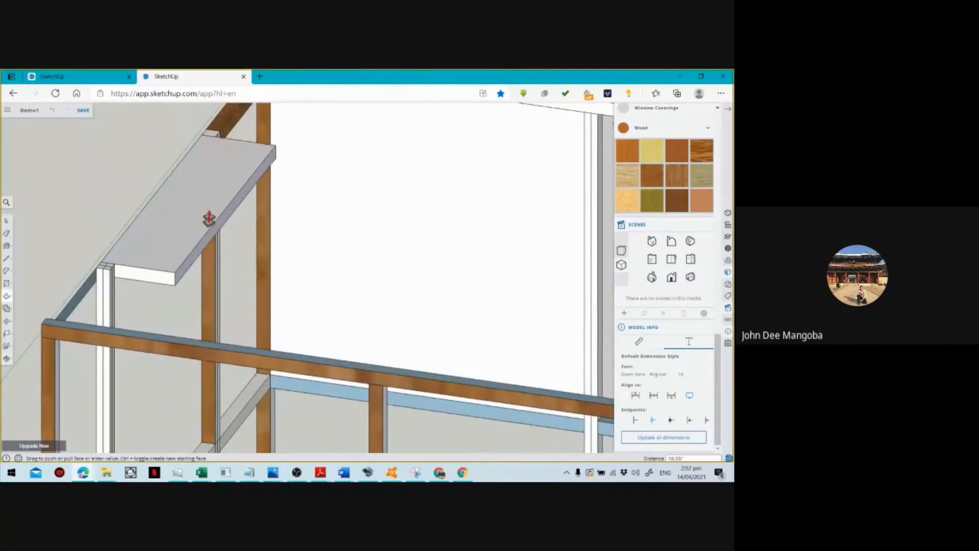
pyautogui.click(210, 278)
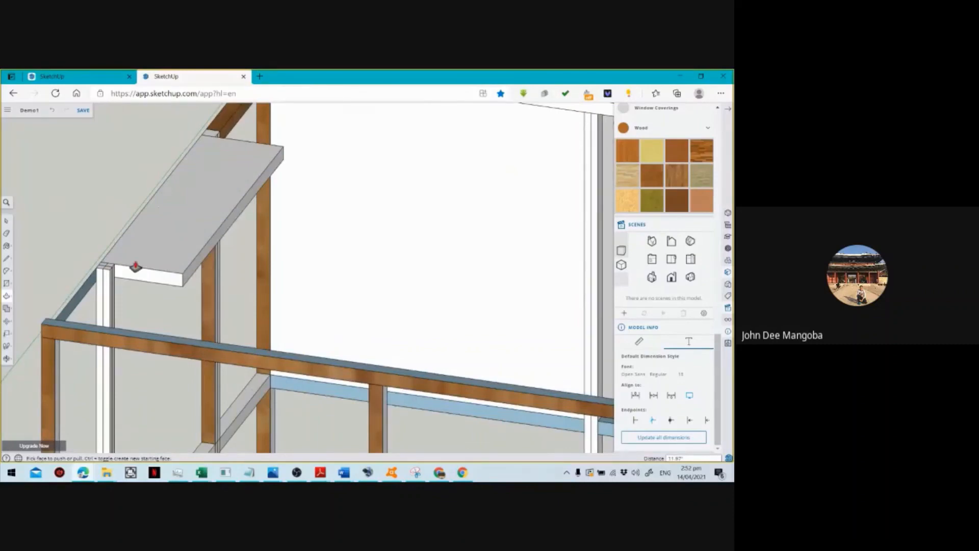
pyautogui.hotkey('ctrl', 'z')
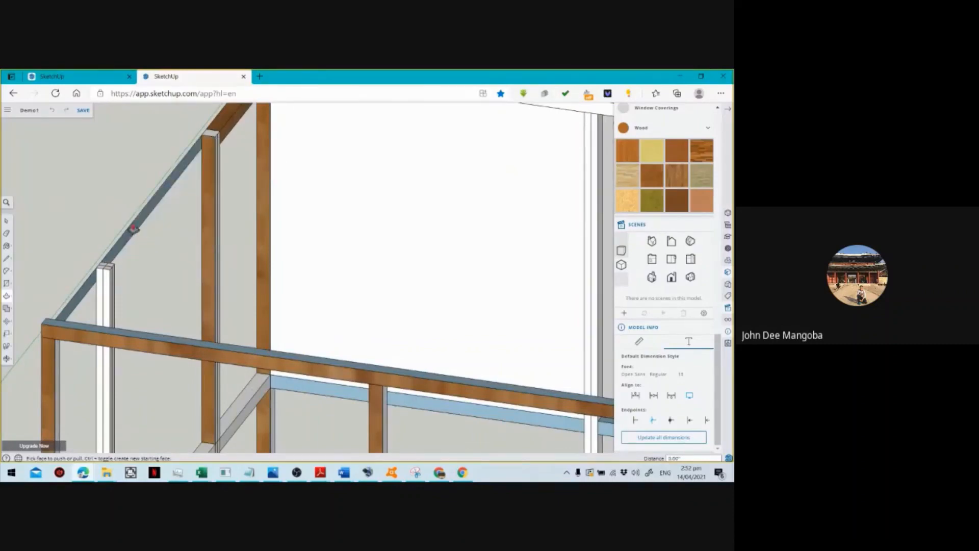
# Push/Pull the beam strip between the two intermediate posts and the strip from there to the far corner post, each 2" inward.
pyautogui.click(137, 227)
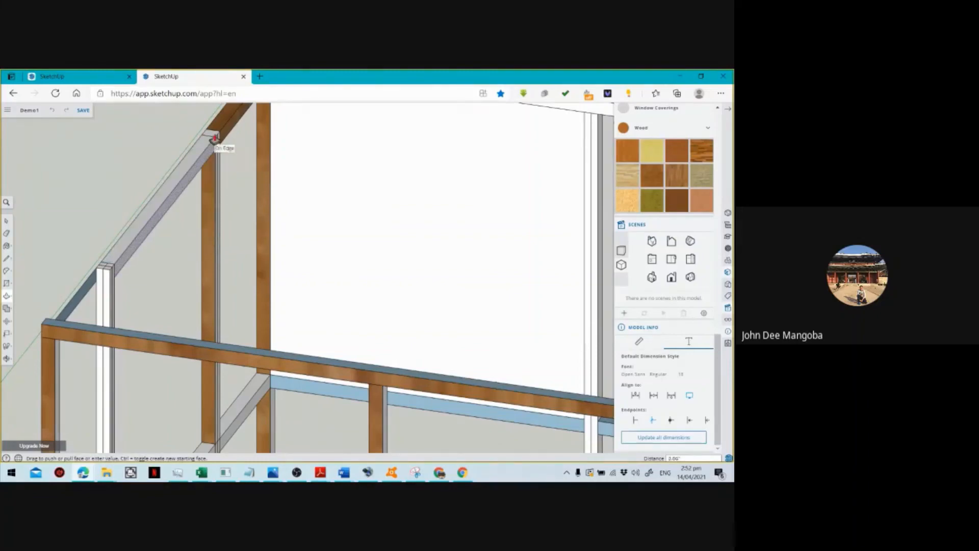
pyautogui.click(215, 138)
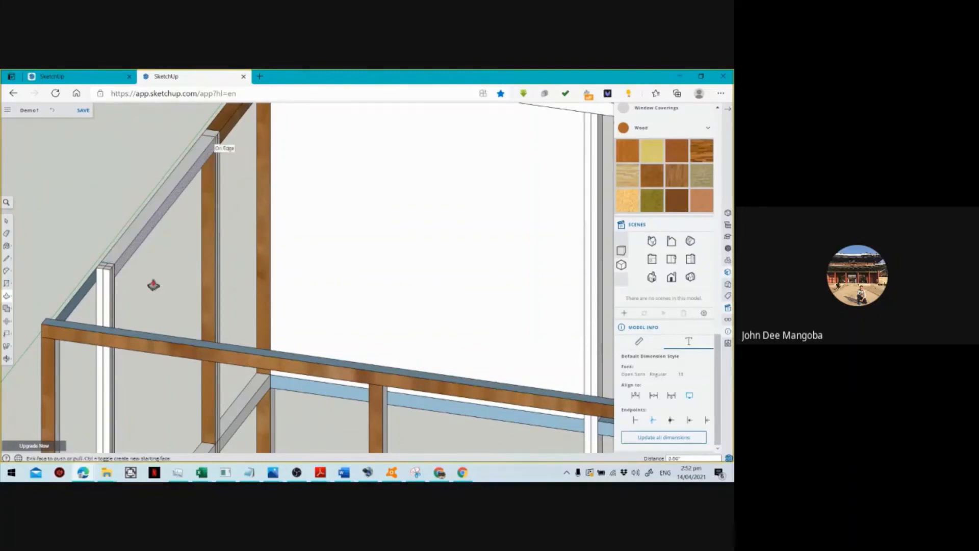
pyautogui.click(103, 277)
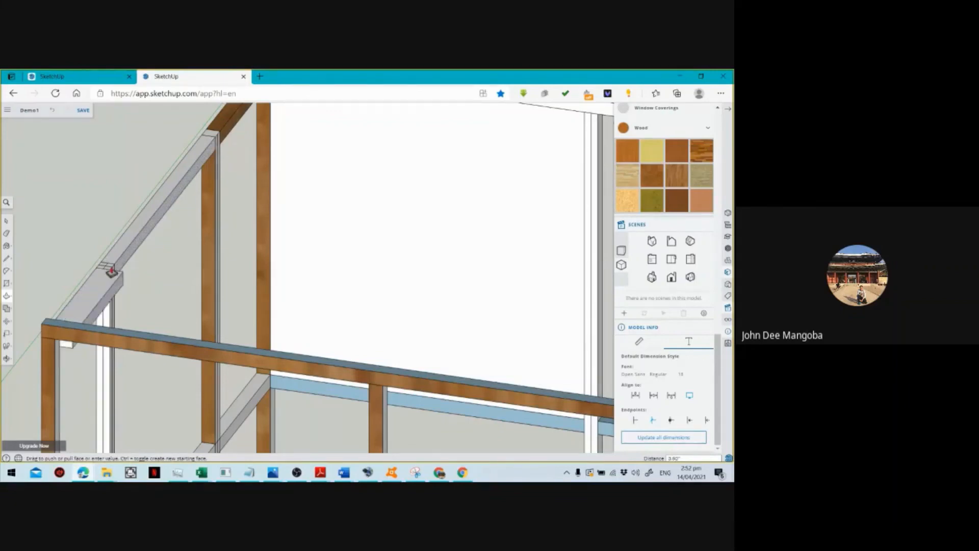
pyautogui.click(112, 316)
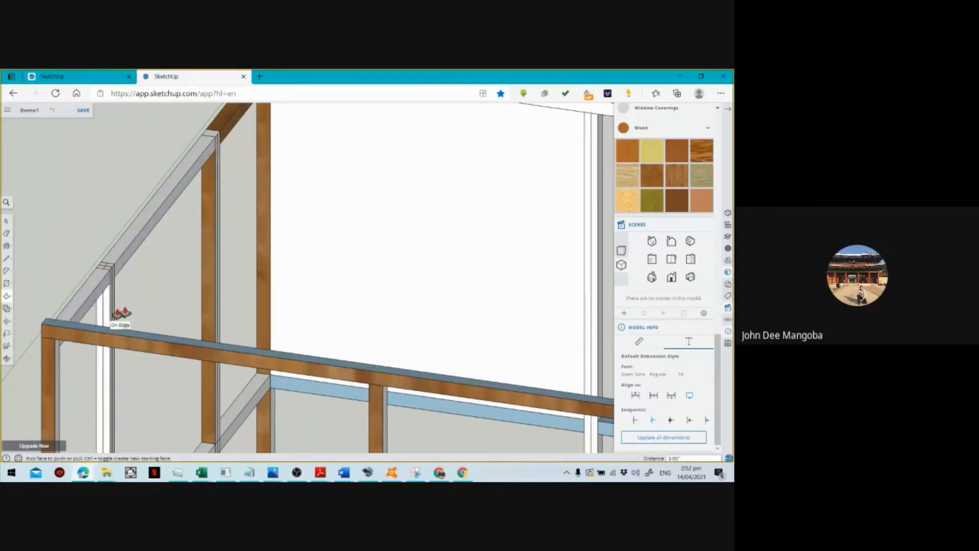
pyautogui.scroll(-3, 114, 291)
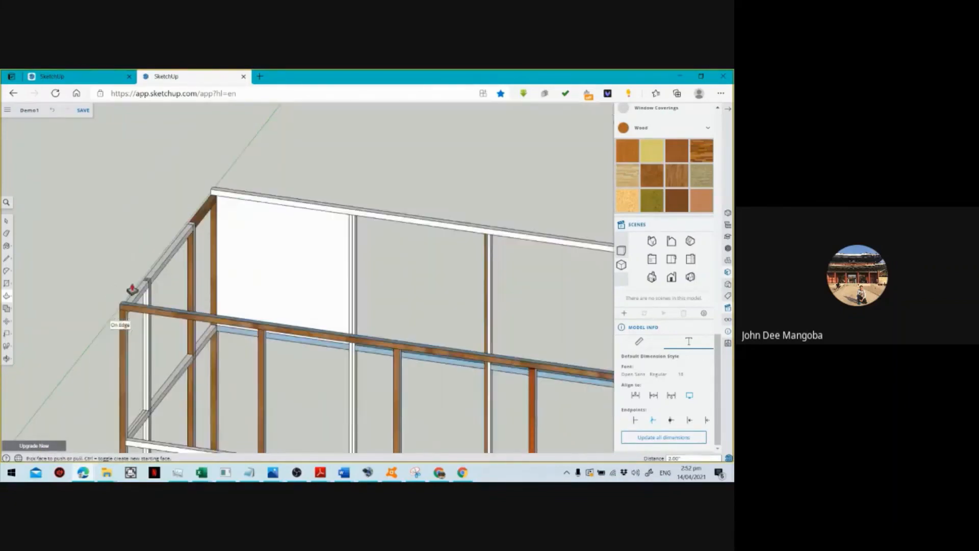
pyautogui.scroll(-1, 161, 292)
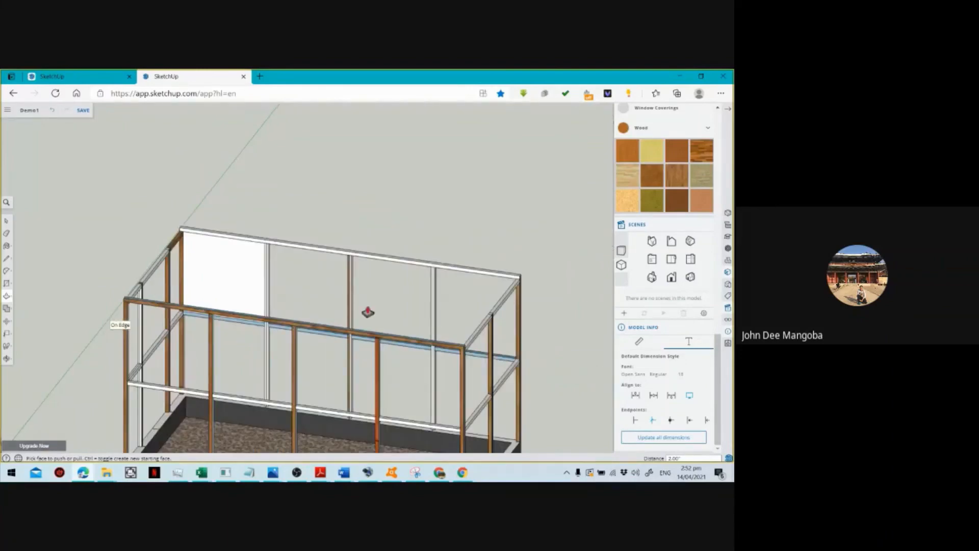
# Examine the completed top framing and the corrugated sheets standing beside it from several angles.
pyautogui.click(247, 264)
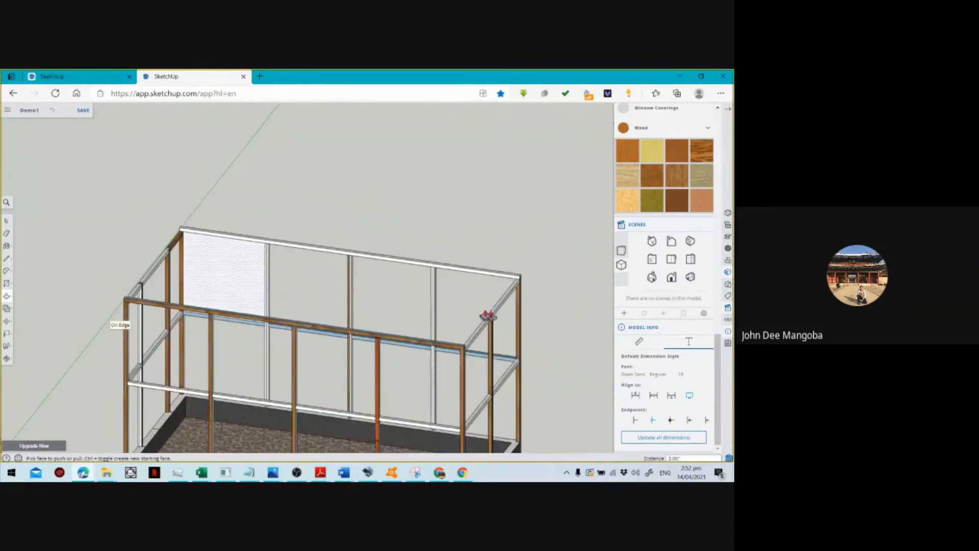
pyautogui.click(6, 359)
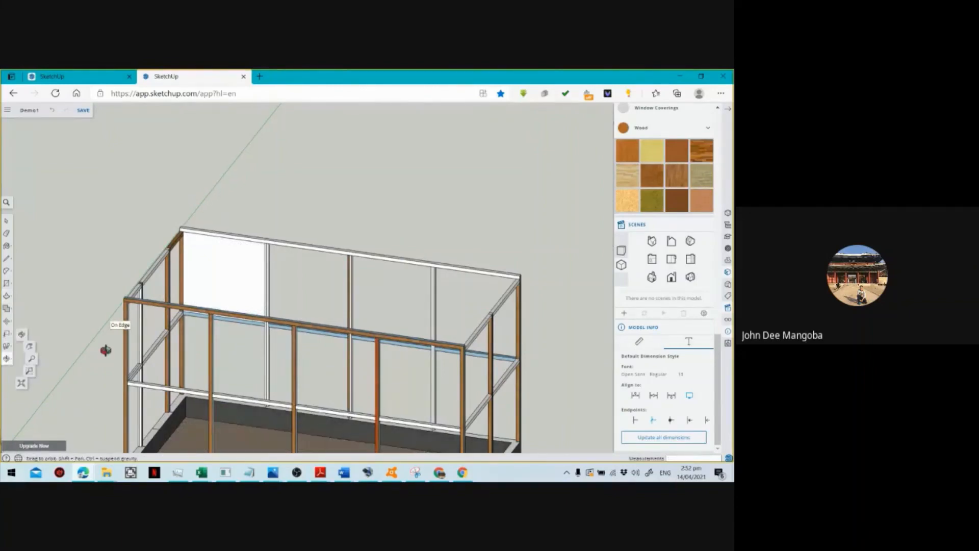
pyautogui.moveTo(106, 351); pyautogui.dragTo(275, 372)
pyautogui.scroll(-3, 275, 372)
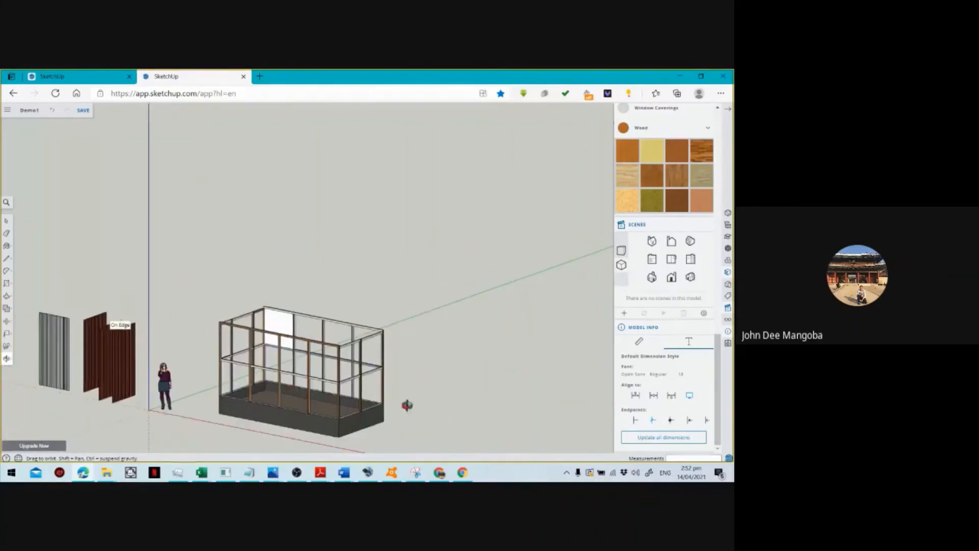
pyautogui.moveTo(406, 404); pyautogui.dragTo(305, 436)
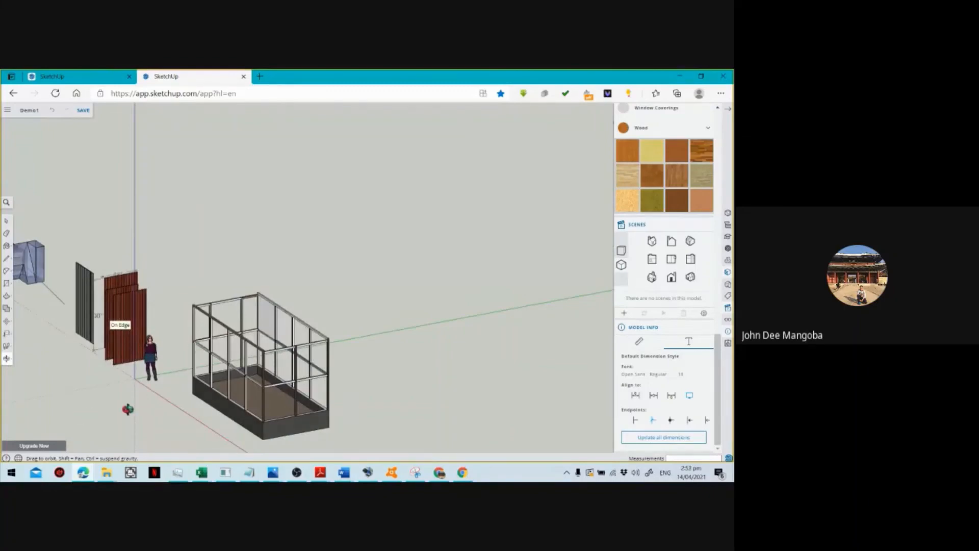
pyautogui.moveTo(109, 416); pyautogui.dragTo(208, 415)
pyautogui.press('space')
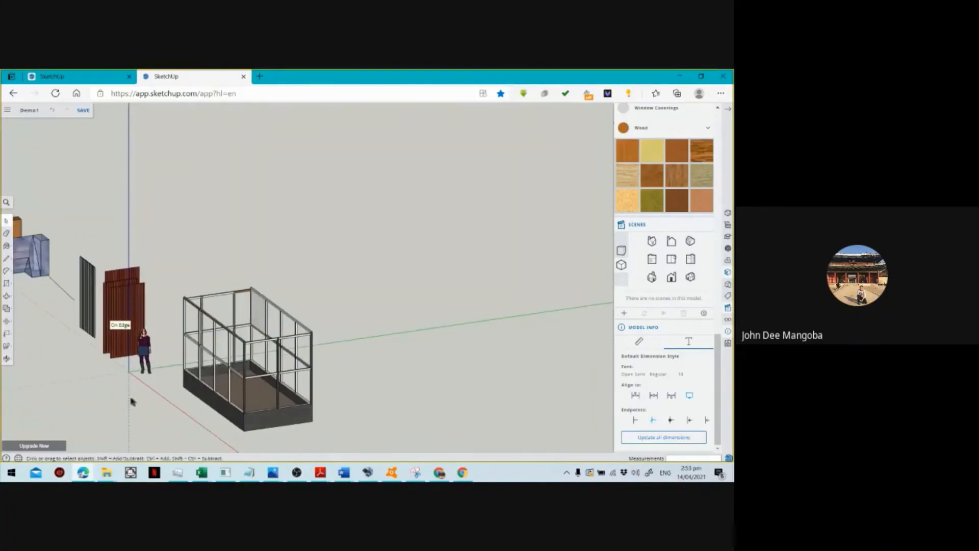
pyautogui.click(7, 359)
pyautogui.moveTo(18, 362); pyautogui.dragTo(250, 377)
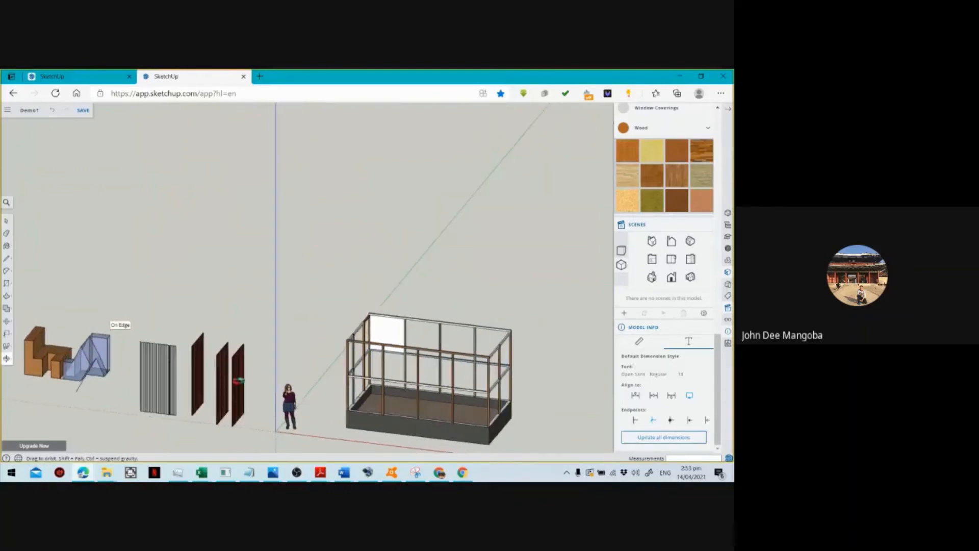
pyautogui.press('space')
# Move the red corrugated sheet nearest the person figure by its top corner onto the front corner post's top at the short end away from the figure.
pyautogui.scroll(3, 249, 378)
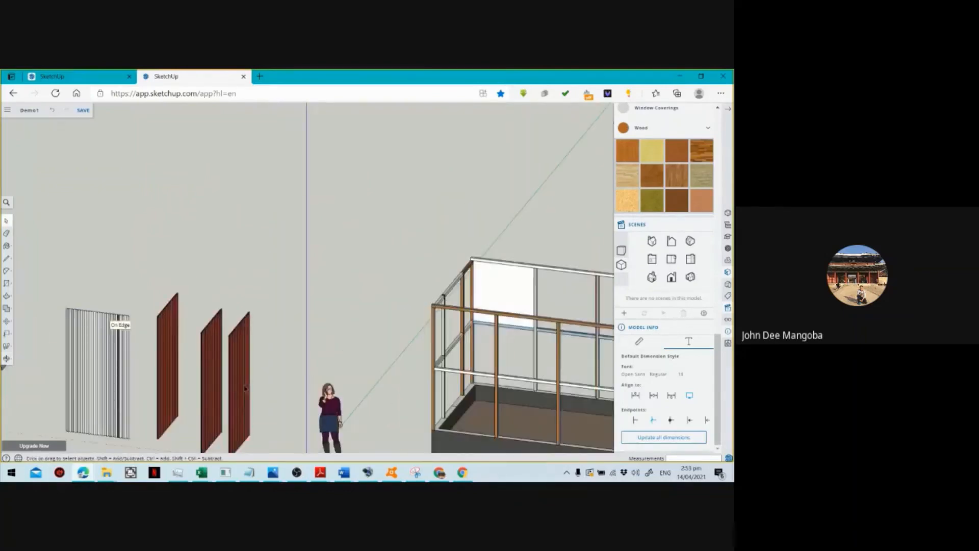
pyautogui.click(245, 389)
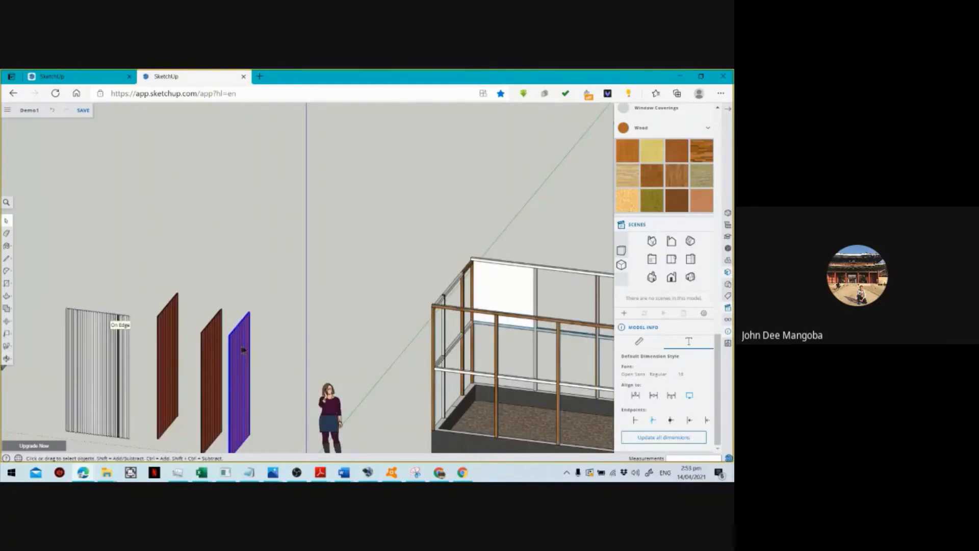
pyautogui.scroll(-3, 242, 350)
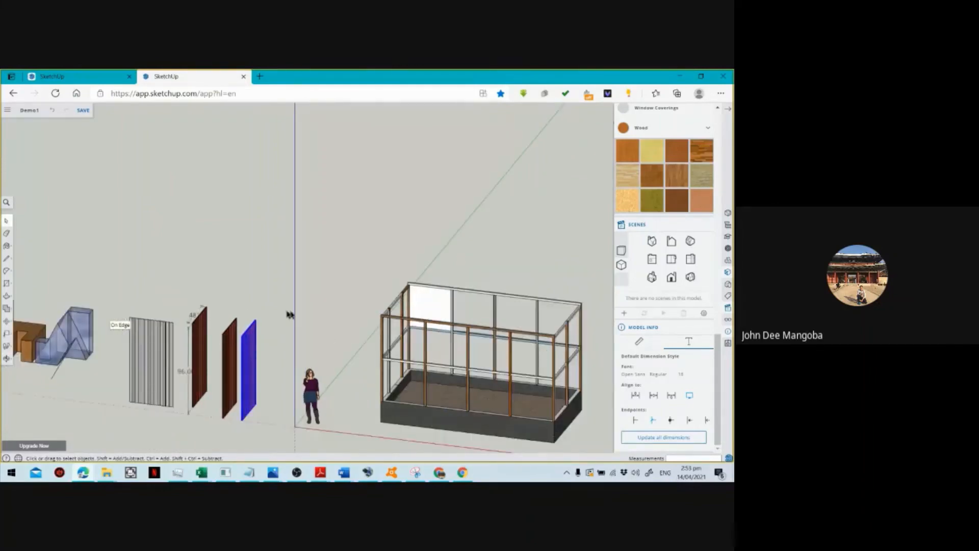
pyautogui.scroll(2, 244, 348)
pyautogui.scroll(5, 243, 347)
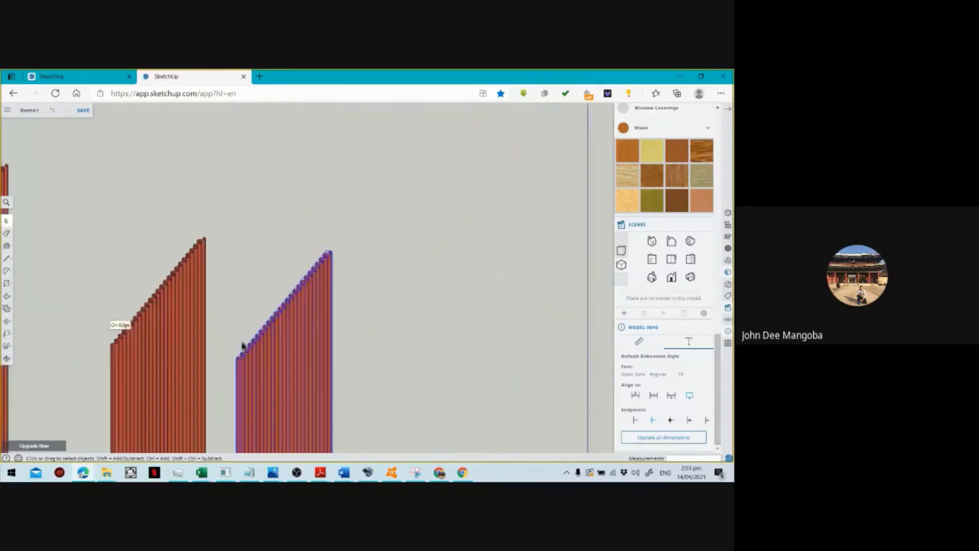
pyautogui.scroll(3, 258, 371)
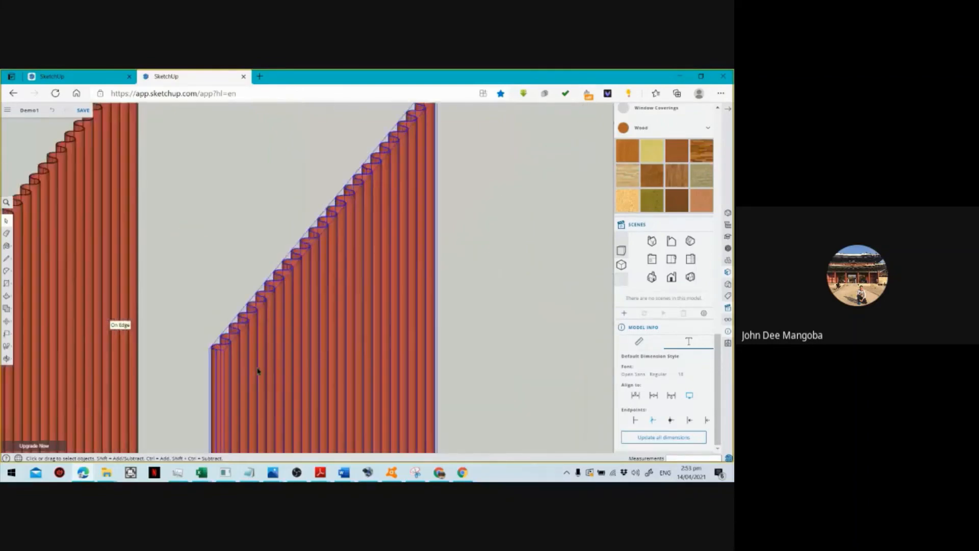
pyautogui.scroll(-5, 259, 371)
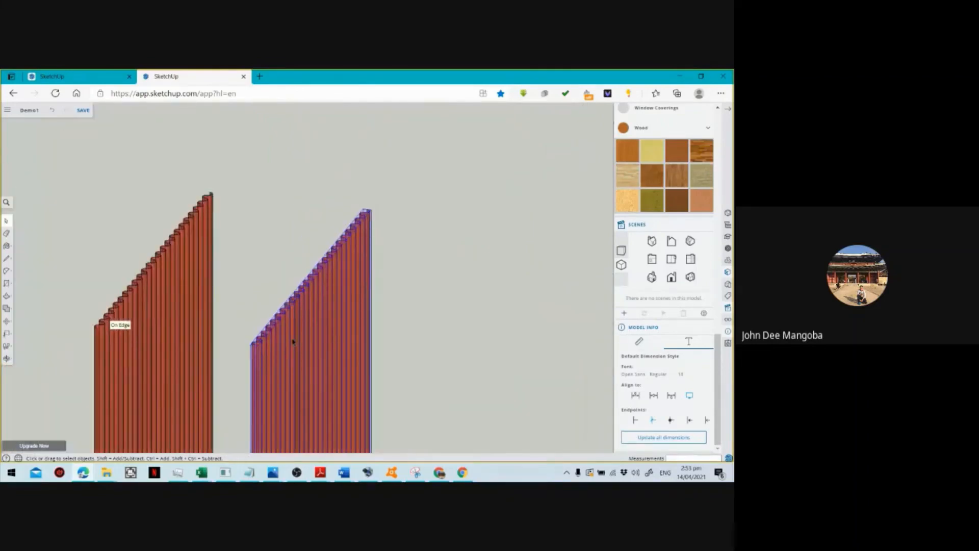
pyautogui.press('m')
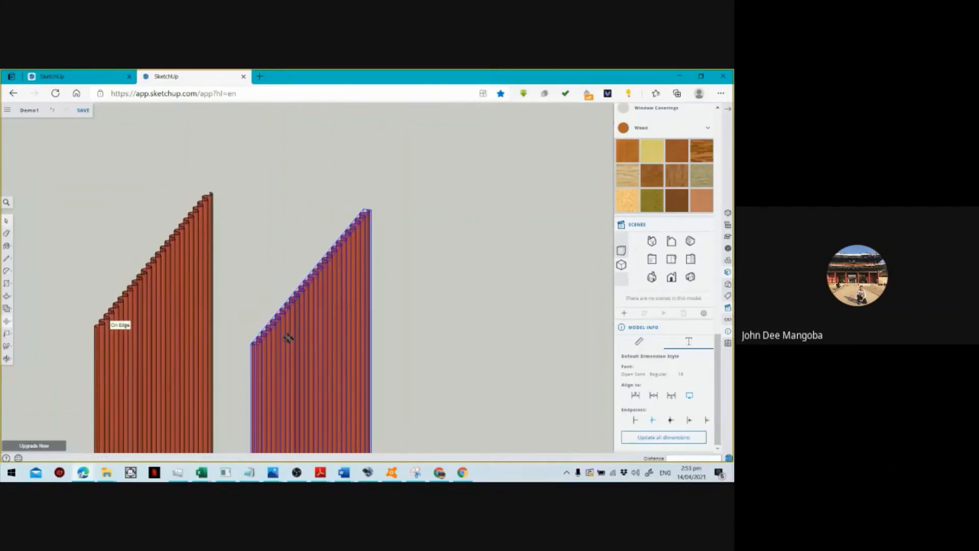
pyautogui.scroll(1, 260, 311)
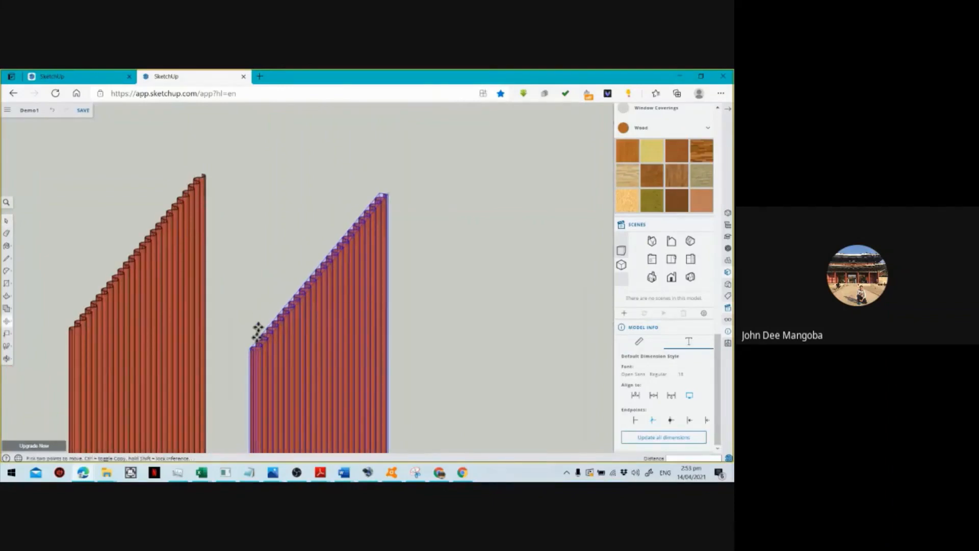
pyautogui.scroll(4, 257, 332)
pyautogui.click(226, 418)
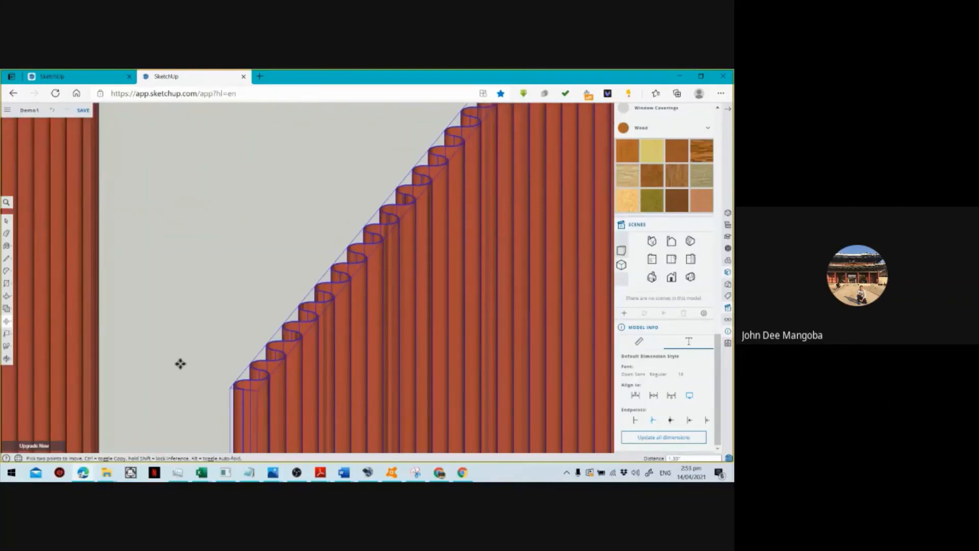
pyautogui.scroll(-8, 181, 364)
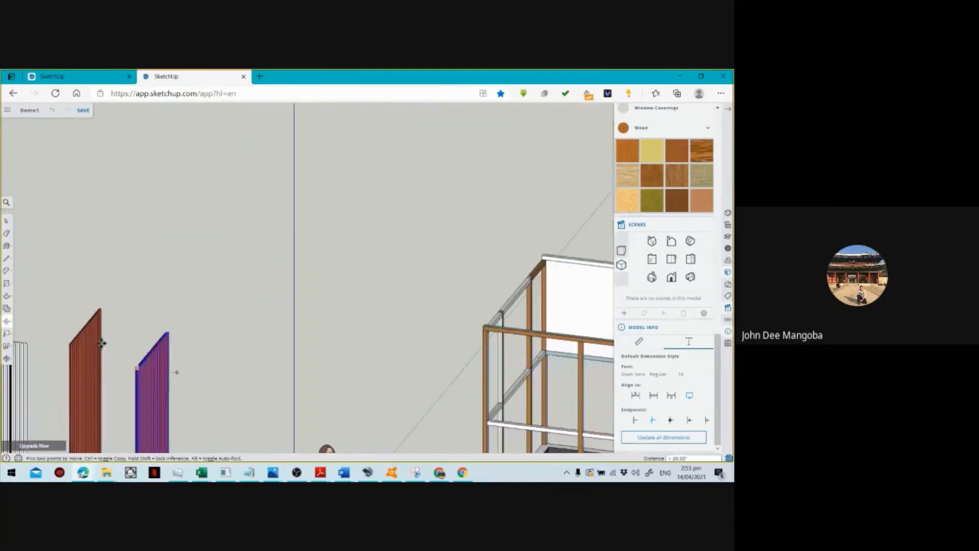
pyautogui.scroll(-5, 102, 343)
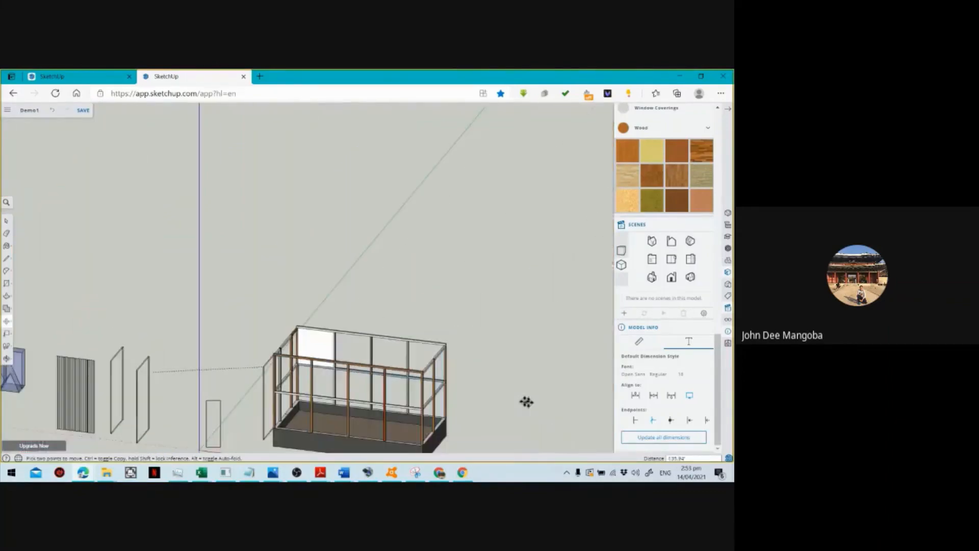
pyautogui.scroll(-4, 361, 372)
pyautogui.scroll(1, 290, 357)
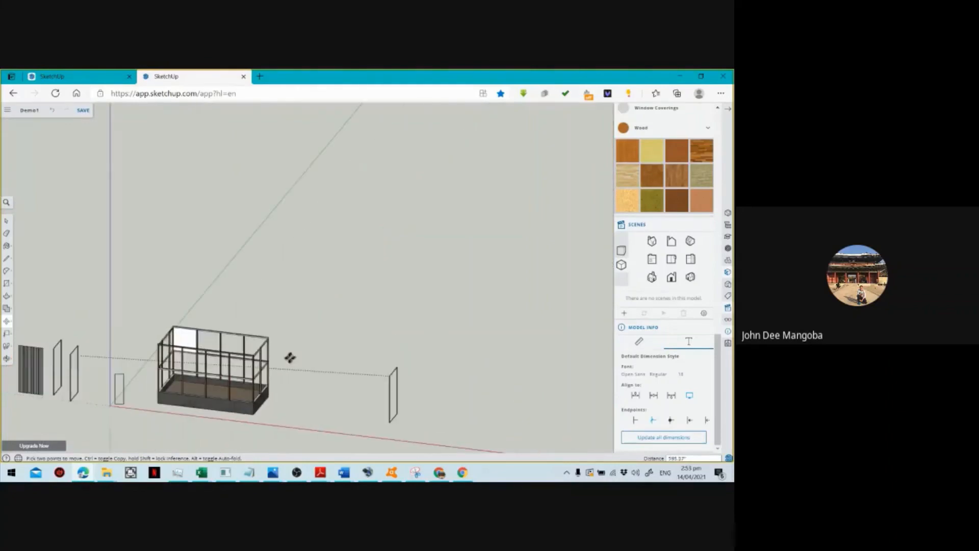
pyautogui.scroll(1, 290, 358)
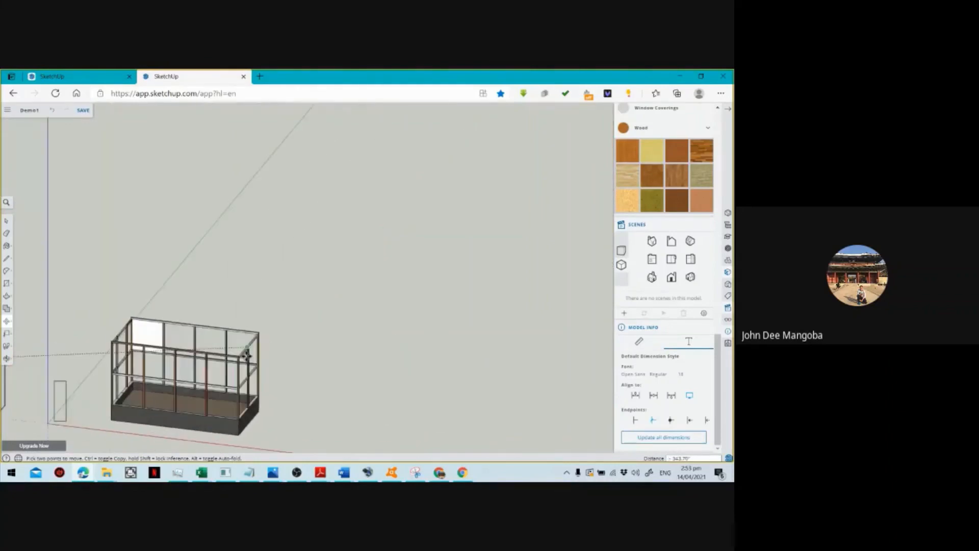
pyautogui.scroll(4, 246, 356)
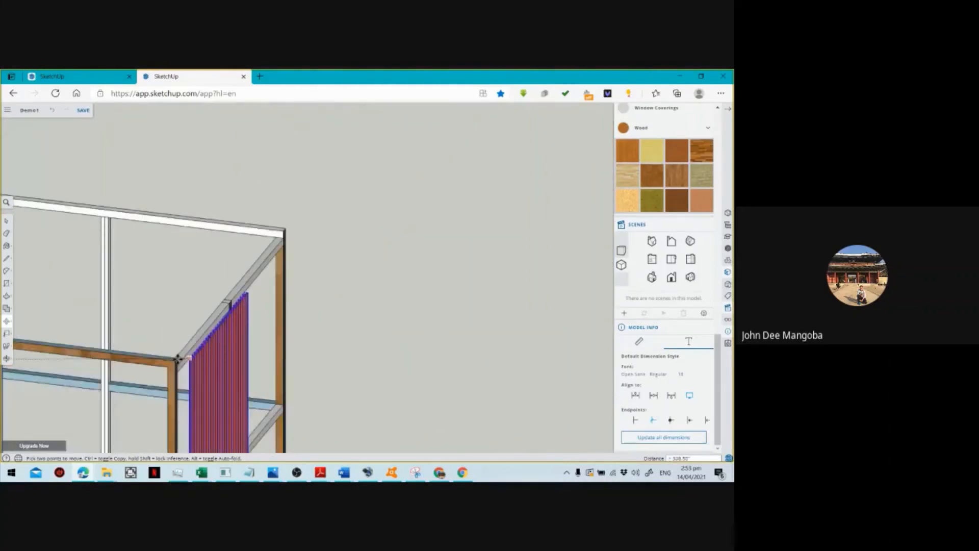
pyautogui.click(174, 359)
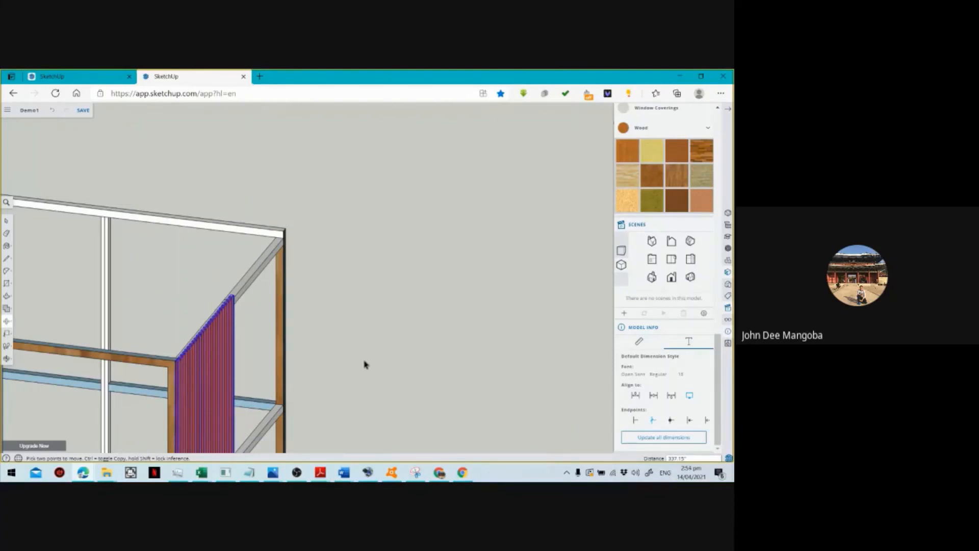
pyautogui.press('space')
pyautogui.click(314, 373)
pyautogui.scroll(-2, 314, 372)
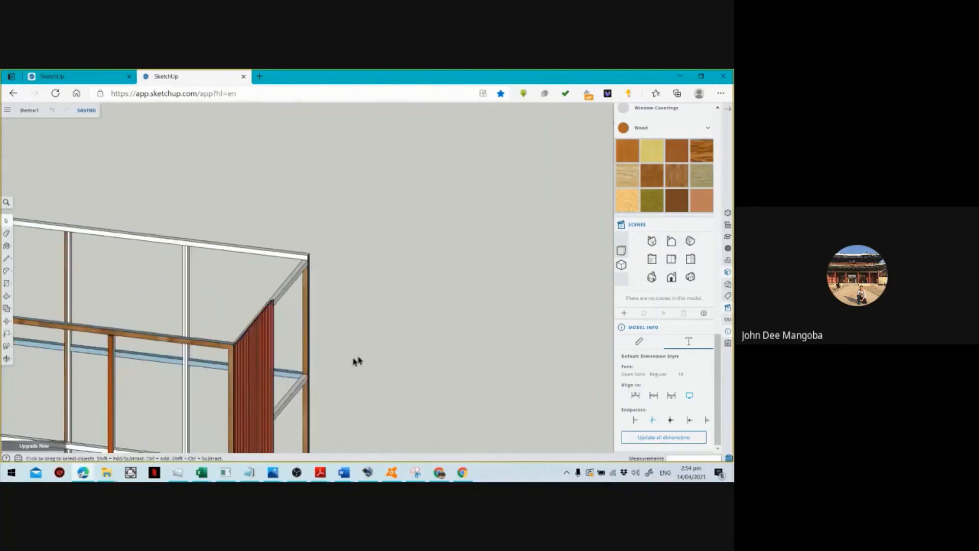
pyautogui.scroll(-5, 369, 358)
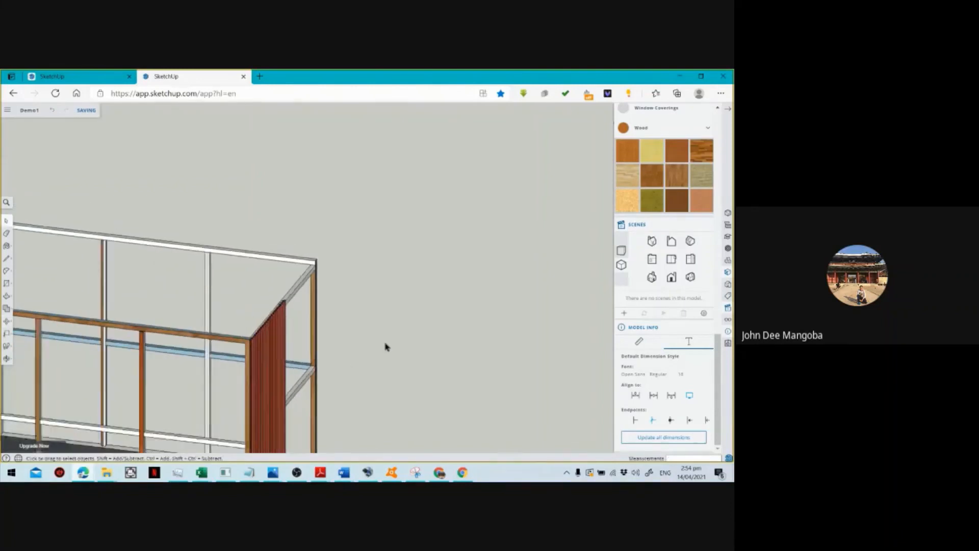
# Move the loose red corrugated sheet nearest the person figure by its top corner to the installed sheet's edge on the short end wall.
pyautogui.scroll(-6, 409, 342)
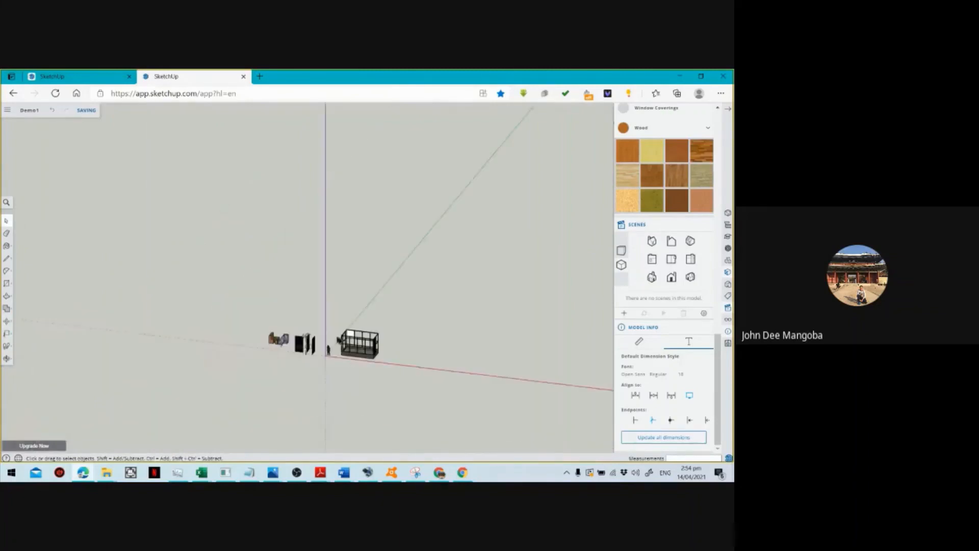
pyautogui.scroll(2, 321, 345)
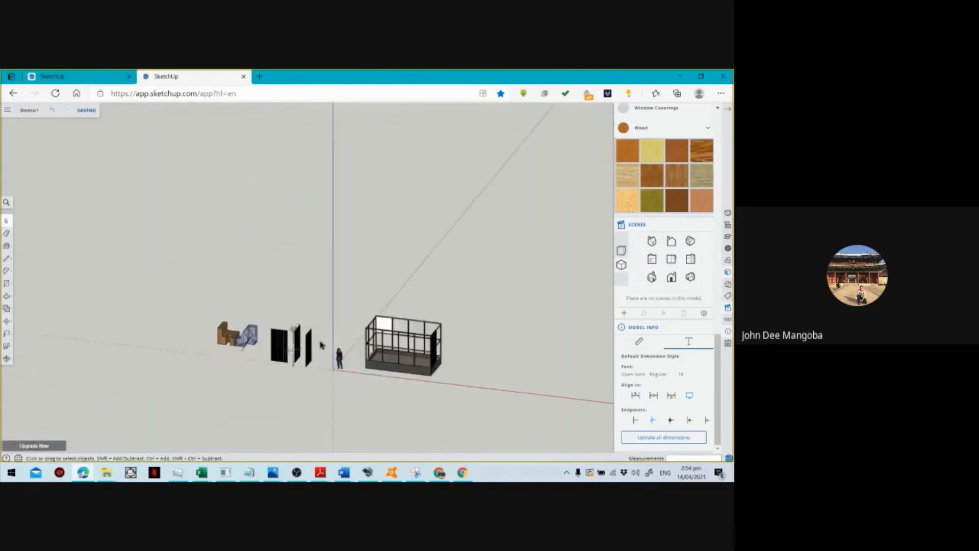
pyautogui.scroll(1, 313, 338)
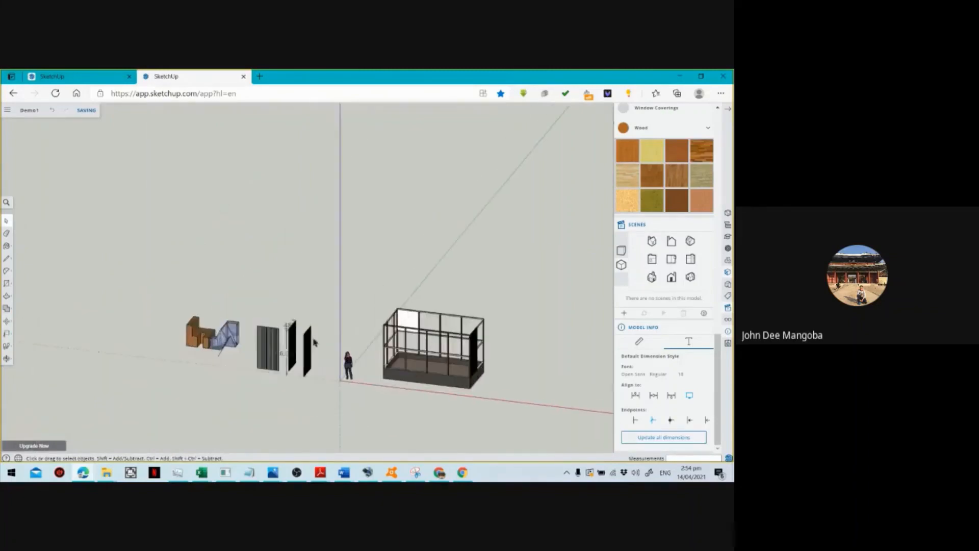
pyautogui.scroll(4, 296, 345)
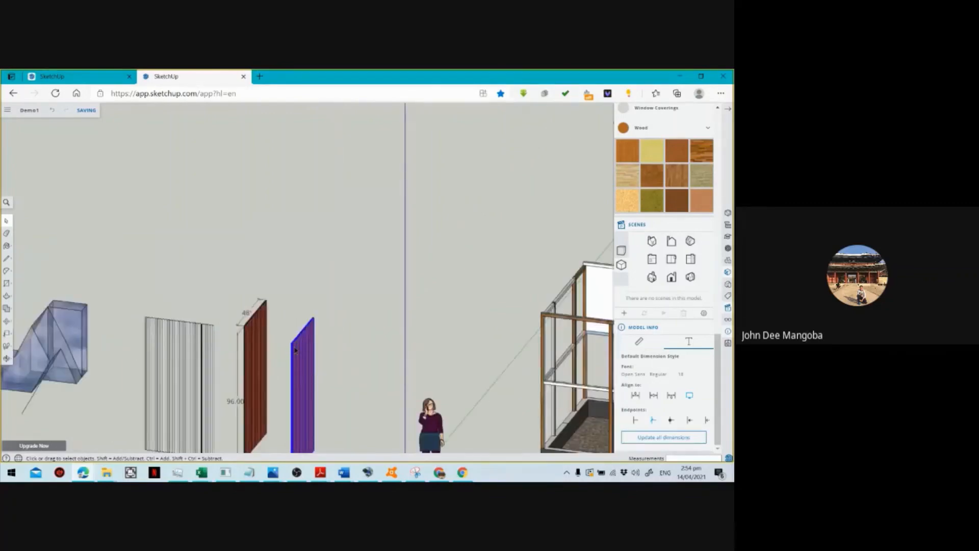
pyautogui.scroll(1, 293, 350)
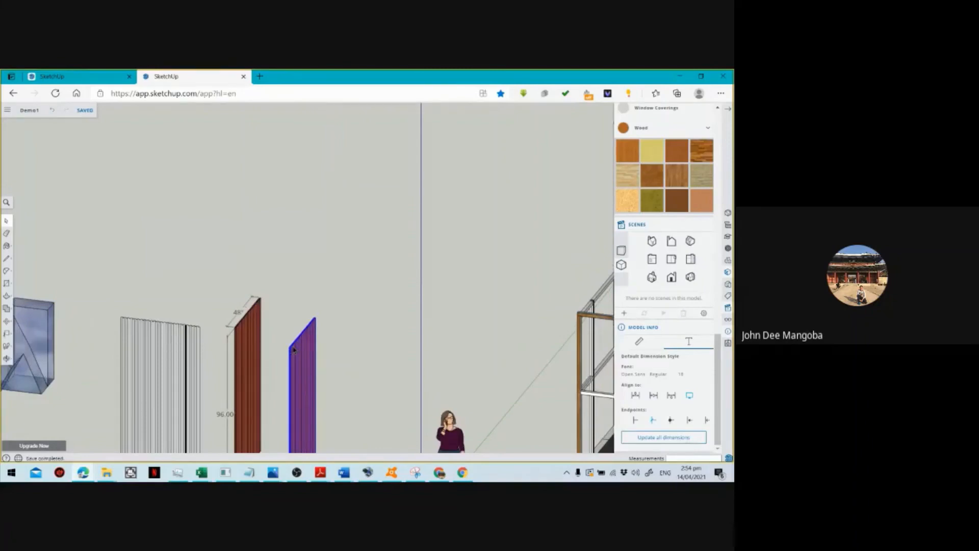
pyautogui.scroll(2, 293, 350)
pyautogui.press('m')
pyautogui.scroll(2, 267, 375)
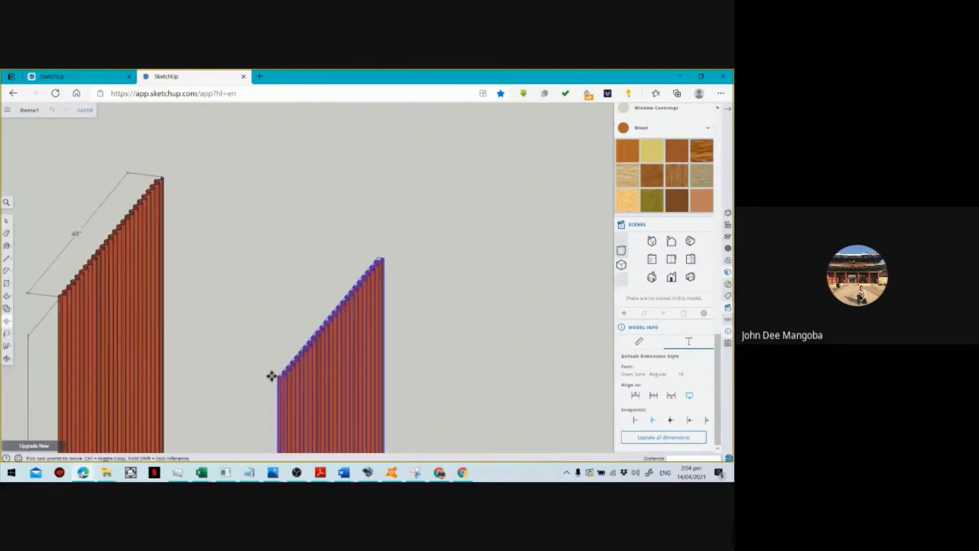
pyautogui.scroll(2, 273, 375)
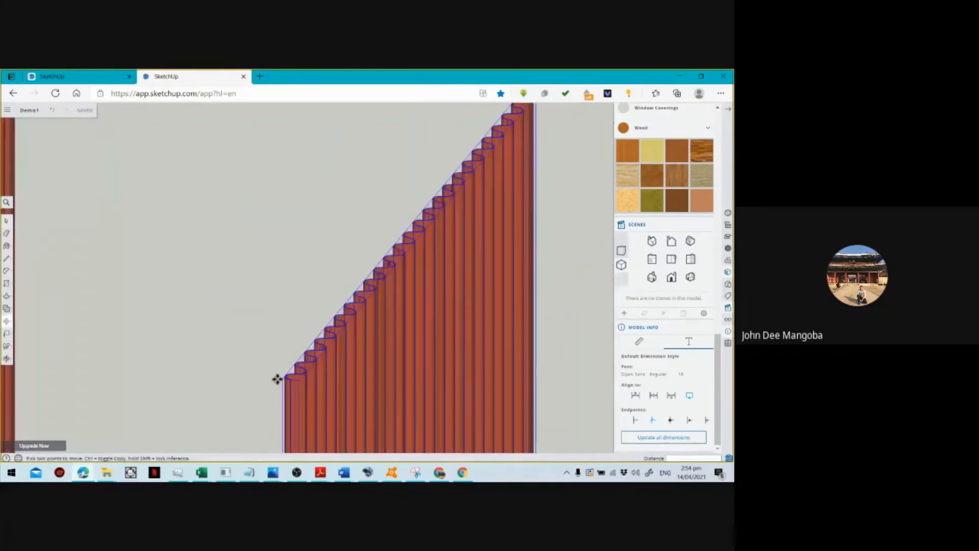
pyautogui.click(280, 378)
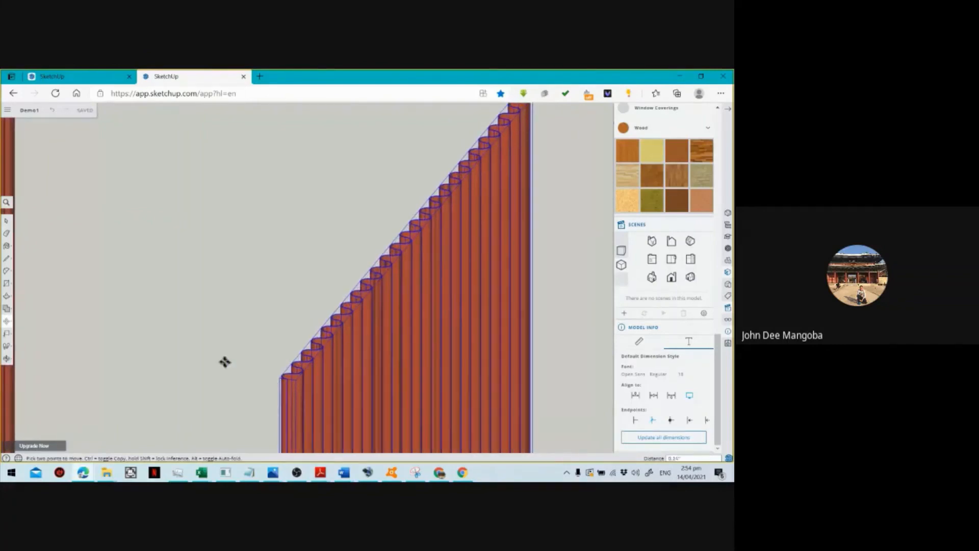
pyautogui.scroll(-6, 200, 366)
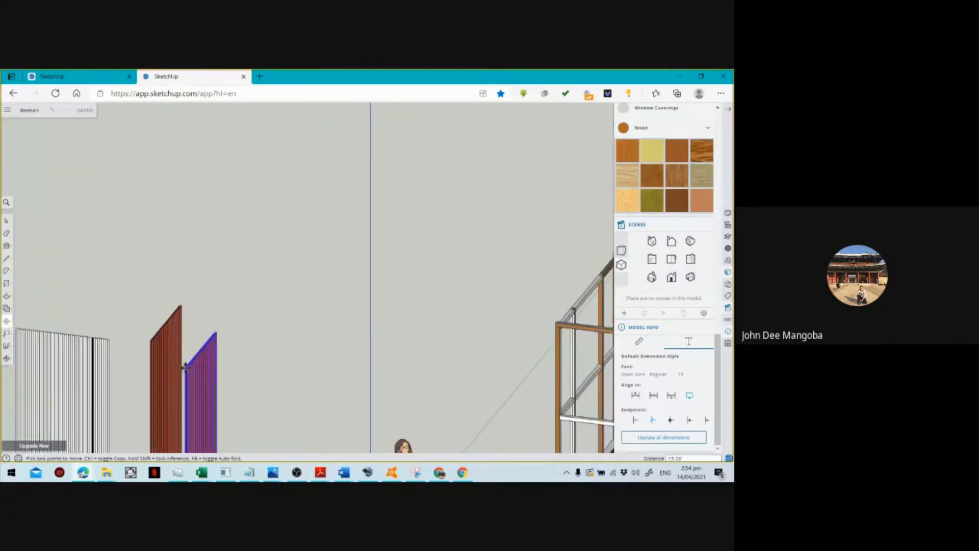
pyautogui.click(186, 367)
pyautogui.scroll(-3, 482, 341)
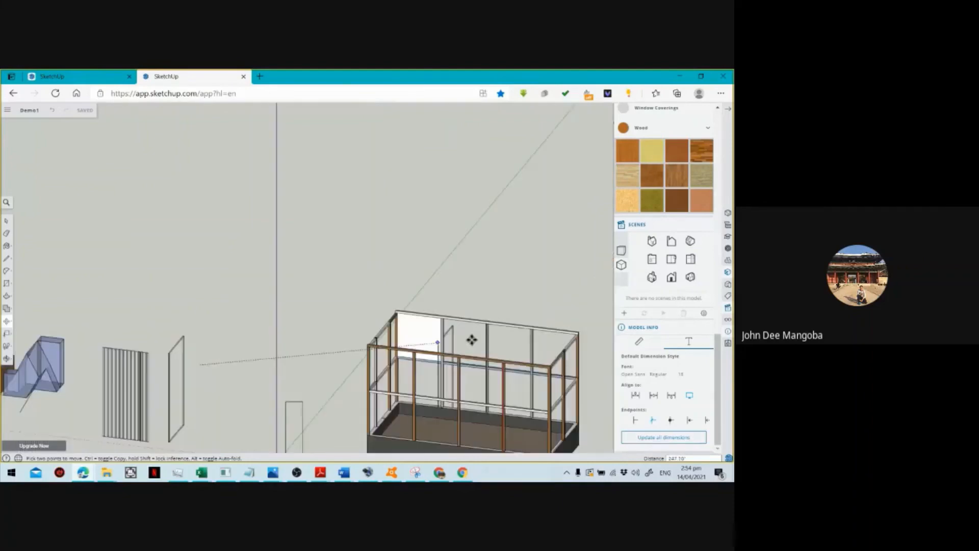
pyautogui.scroll(-3, 471, 340)
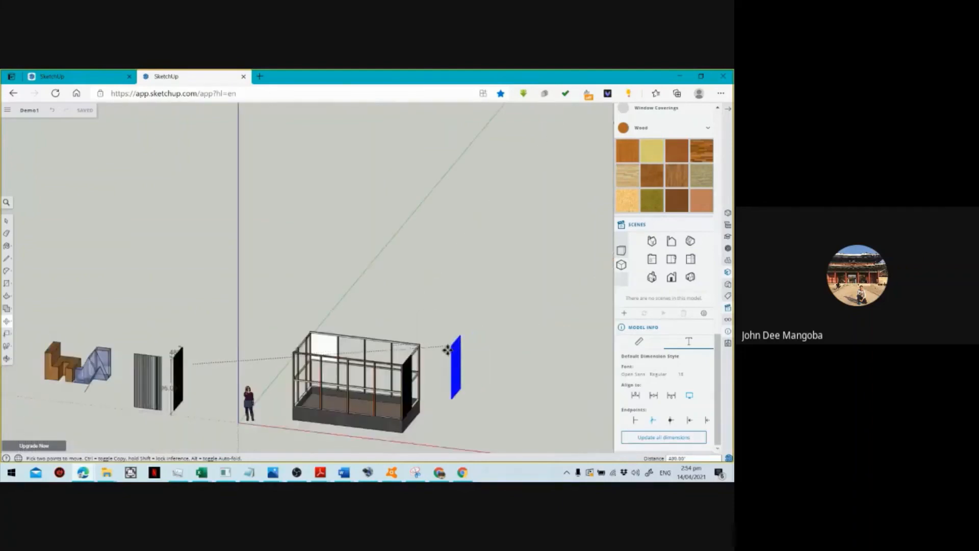
pyautogui.scroll(2, 429, 355)
pyautogui.scroll(1, 426, 355)
pyautogui.scroll(1, 414, 361)
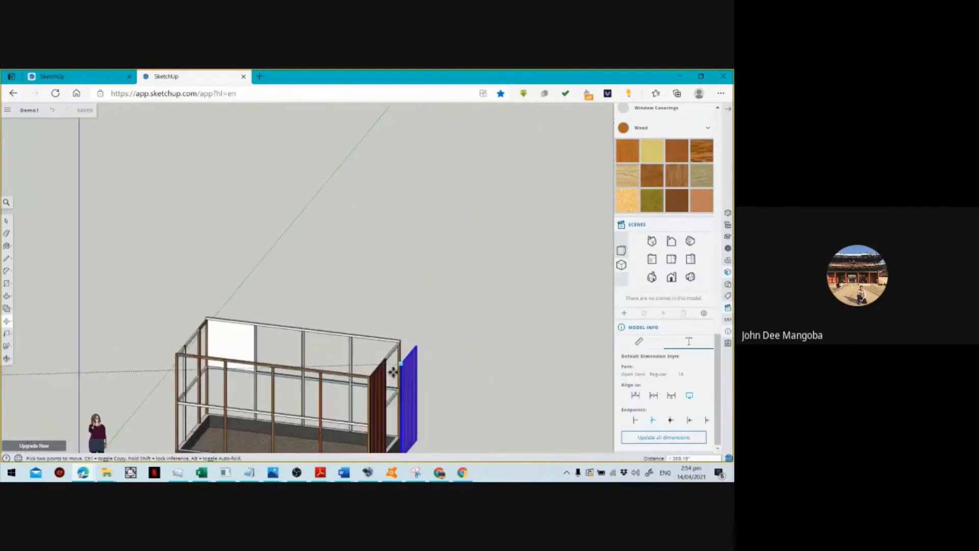
pyautogui.scroll(2, 393, 372)
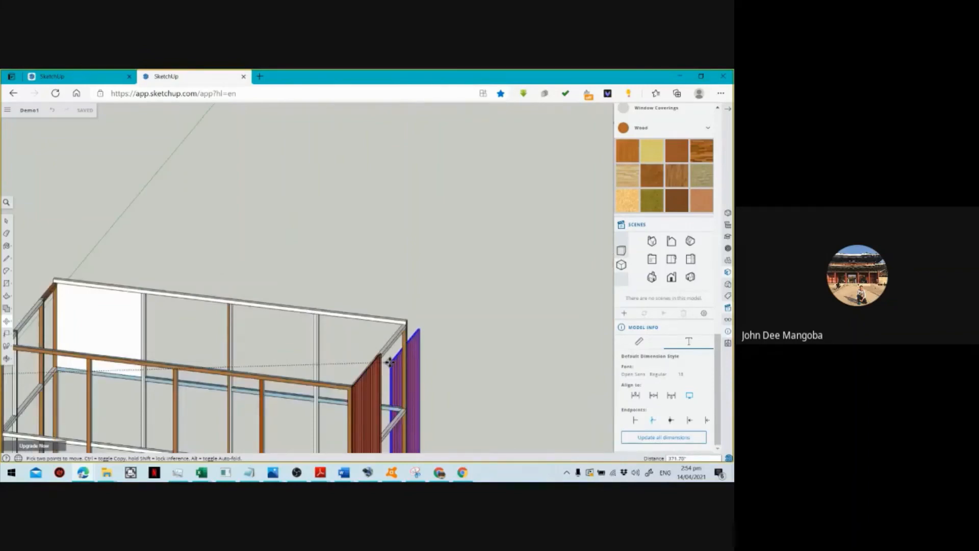
pyautogui.moveTo(475, 387); pyautogui.dragTo(319, 428, button='middle')
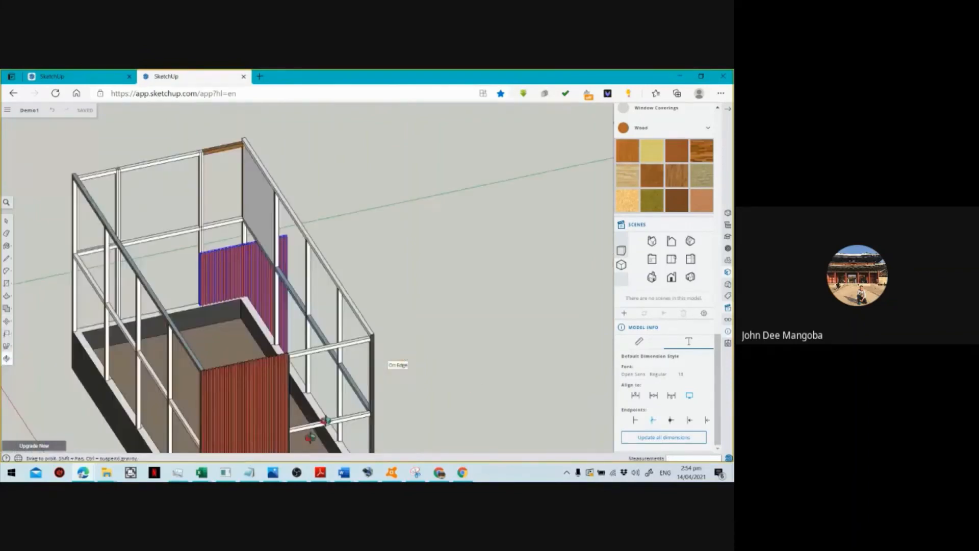
pyautogui.scroll(3, 325, 421)
pyautogui.scroll(6, 261, 315)
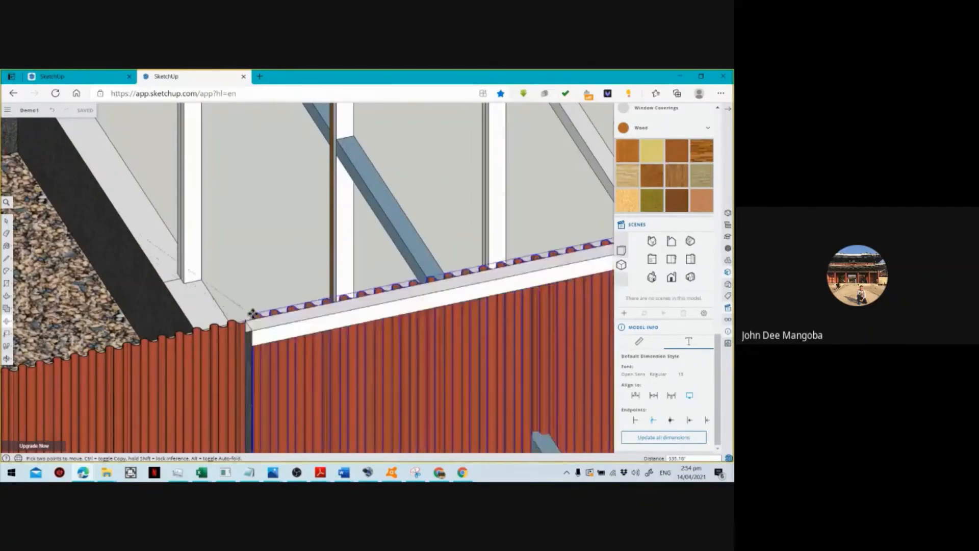
pyautogui.scroll(1, 261, 325)
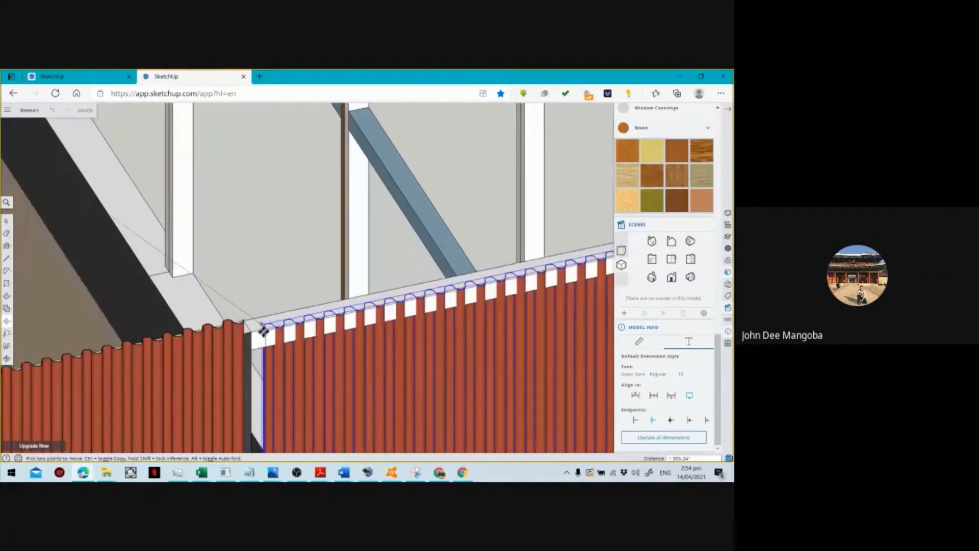
pyautogui.scroll(2, 258, 332)
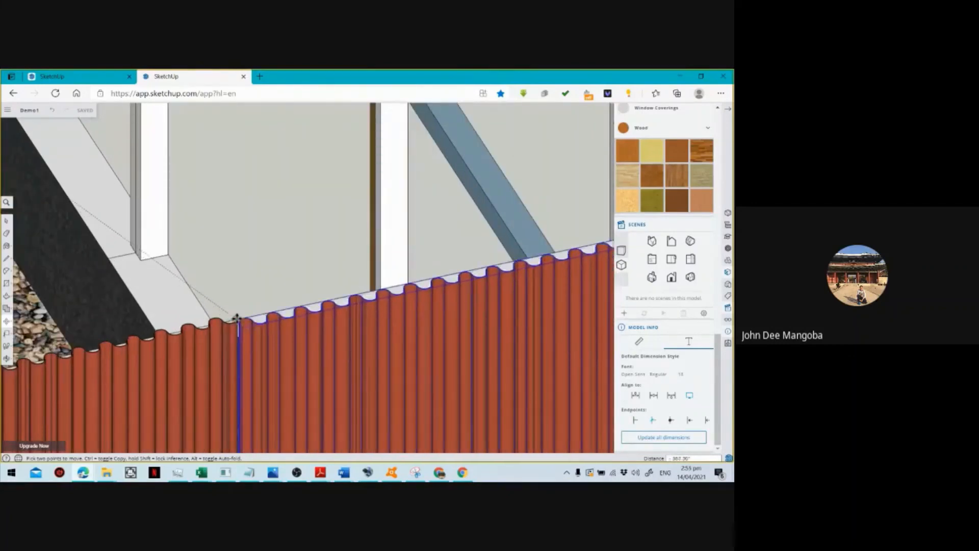
pyautogui.click(237, 318)
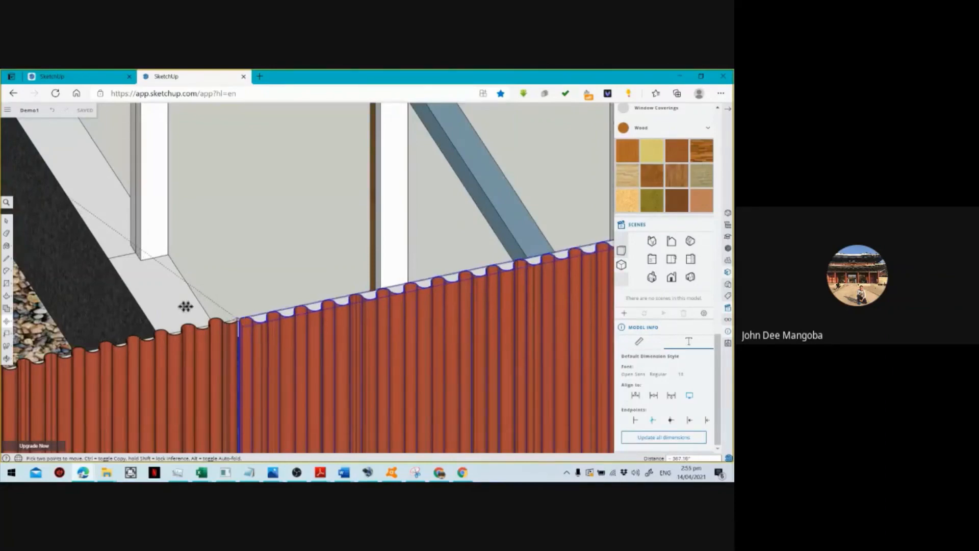
# Place the carried sheet's top corner at the end wall's intermediate post, directly beside the first installed sheet.
pyautogui.moveTo(286, 283); pyautogui.dragTo(188, 428, button='middle')
pyautogui.scroll(-2, 237, 380)
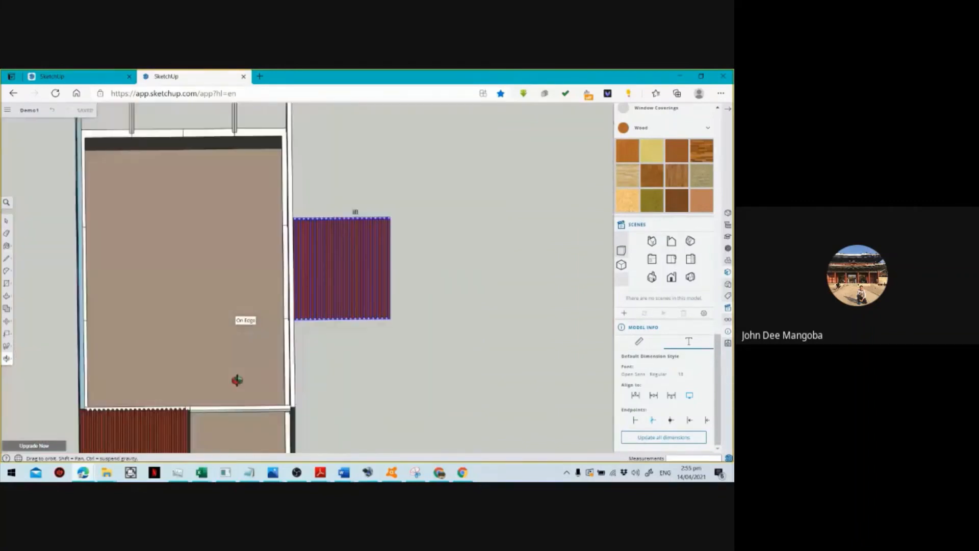
pyautogui.moveTo(237, 379); pyautogui.dragTo(219, 435, button='middle')
pyautogui.scroll(2, 219, 433)
pyautogui.moveTo(213, 356); pyautogui.dragTo(219, 414, button='middle')
pyautogui.scroll(-5, 219, 414)
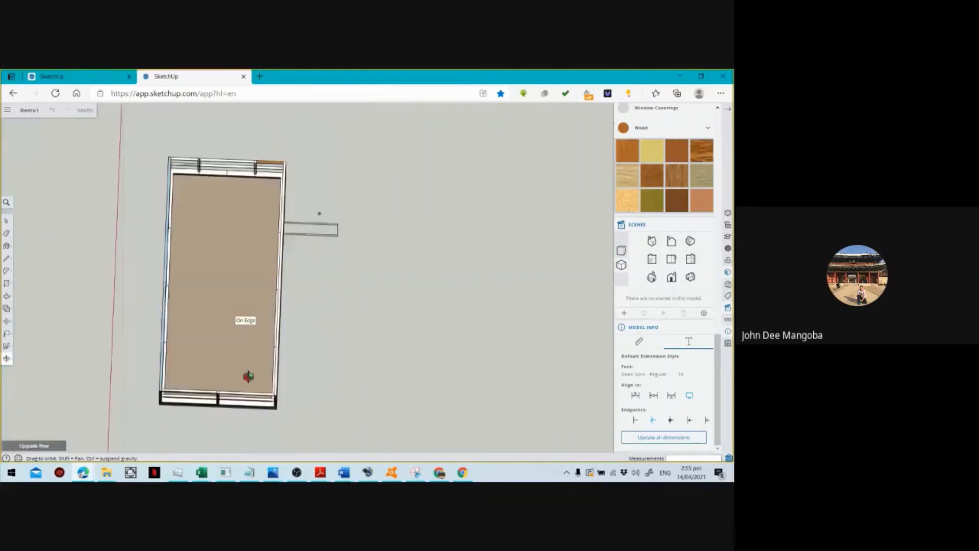
pyautogui.scroll(5, 221, 418)
pyautogui.scroll(4, 228, 366)
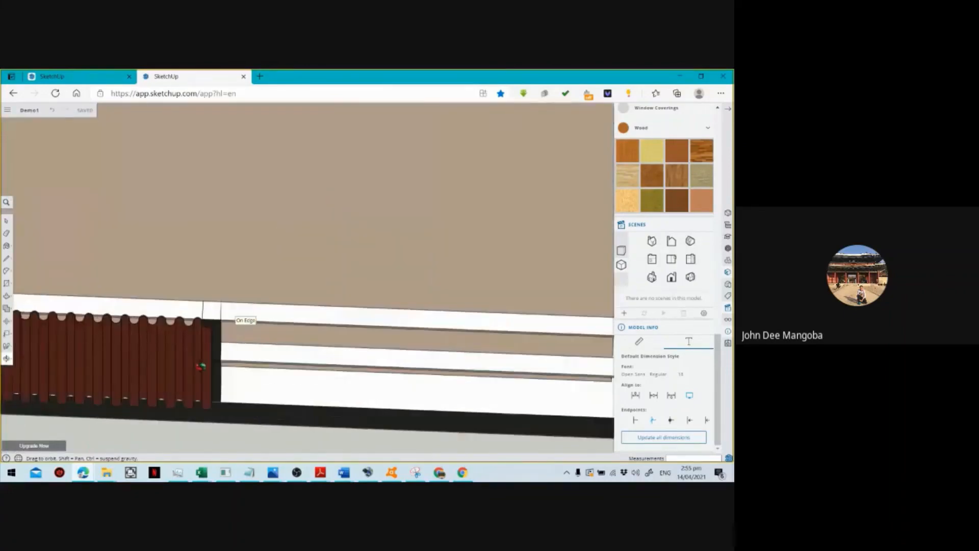
pyautogui.click(228, 331)
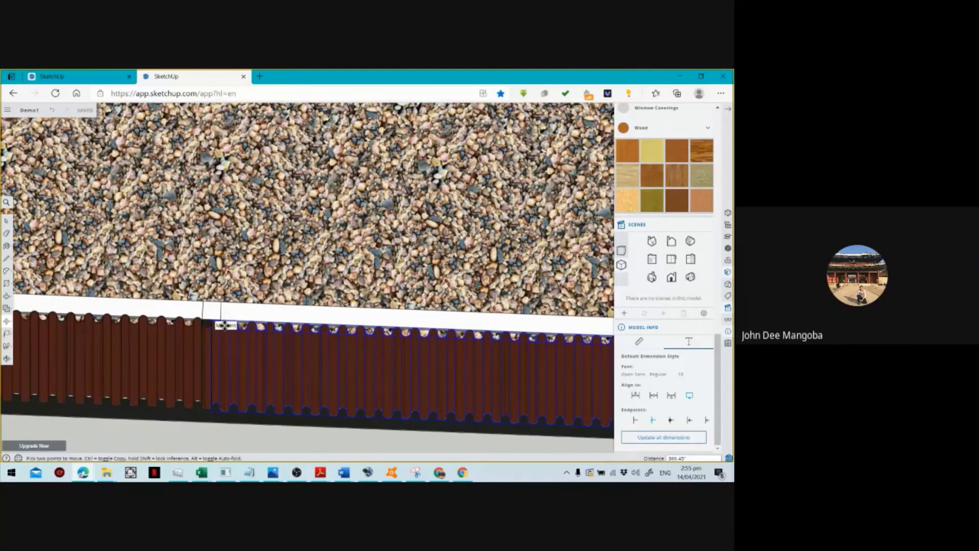
pyautogui.click(225, 325)
# Inspect the joint between the two end-wall sheets up close and in the isometric view, leaving nothing selected.
pyautogui.scroll(3, 216, 319)
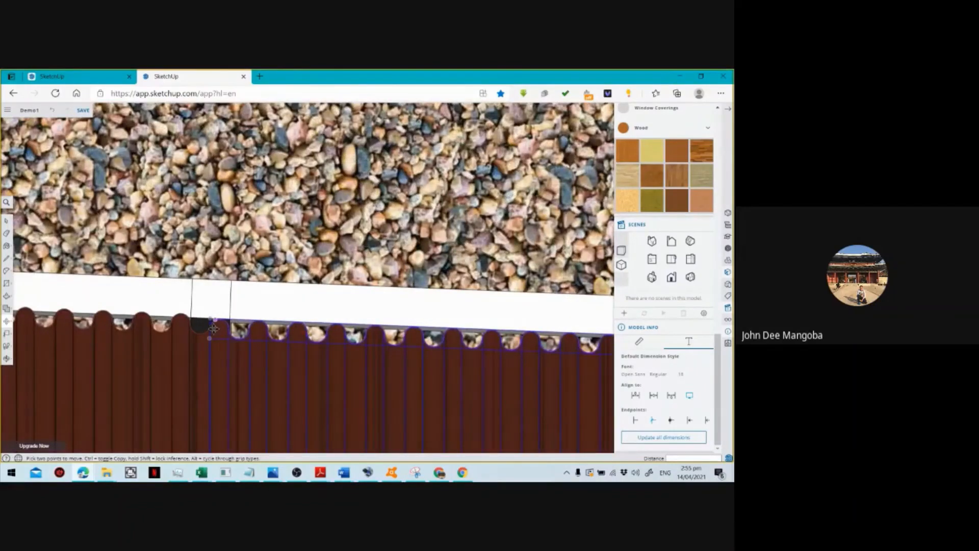
pyautogui.scroll(3, 214, 329)
pyautogui.scroll(-10, 293, 287)
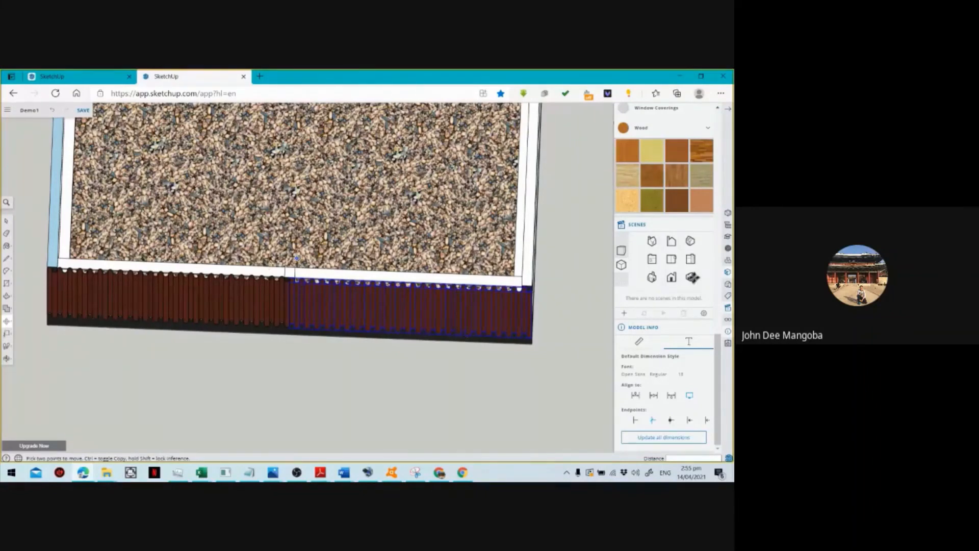
pyautogui.click(692, 278)
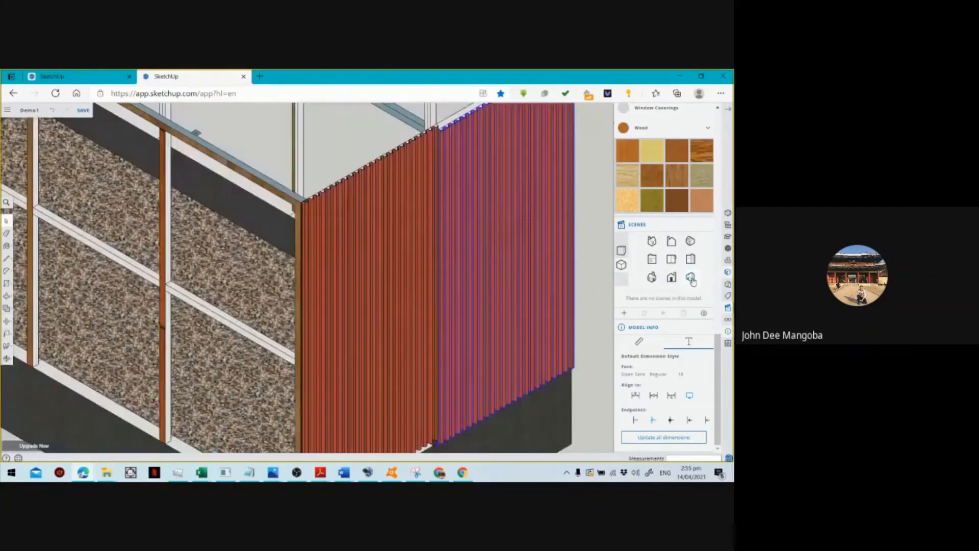
pyautogui.scroll(-5, 509, 313)
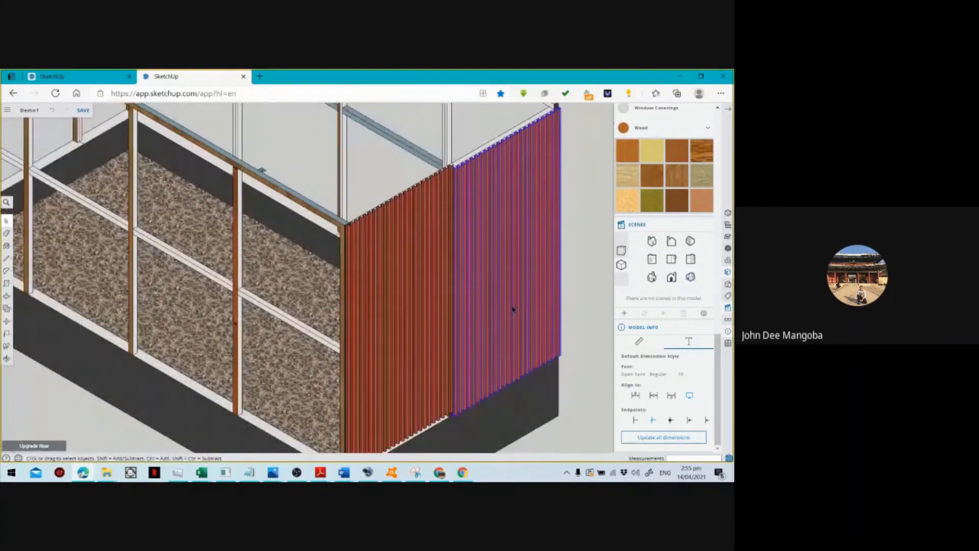
pyautogui.scroll(-1, 530, 306)
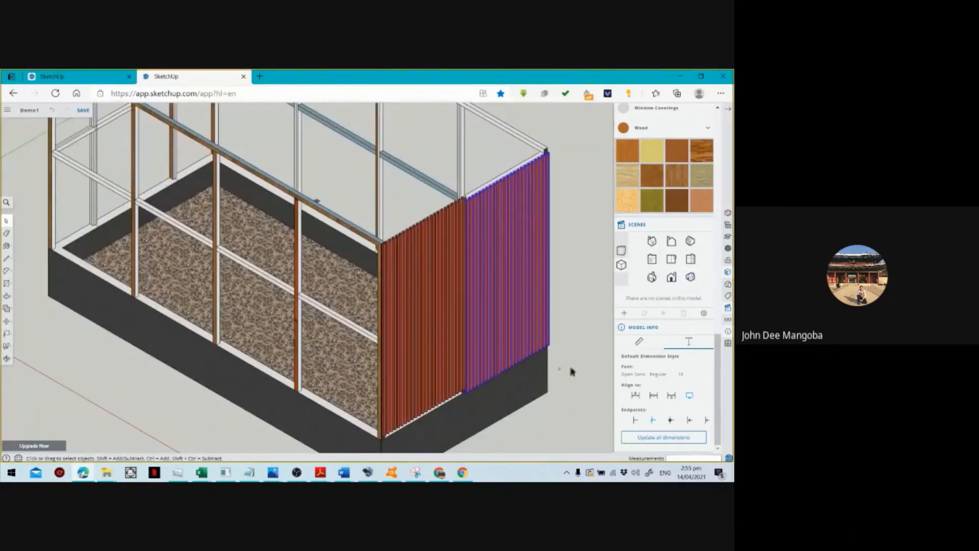
pyautogui.click(575, 362)
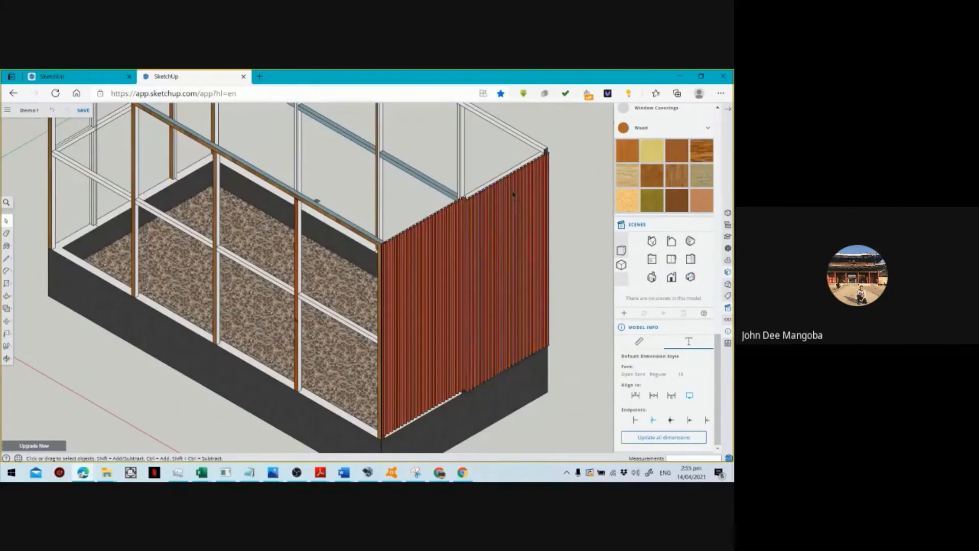
# Move the second end-wall sheet 2" by its top outer corner onto the corner post's top, in line with the first sheet.
pyautogui.click(6, 359)
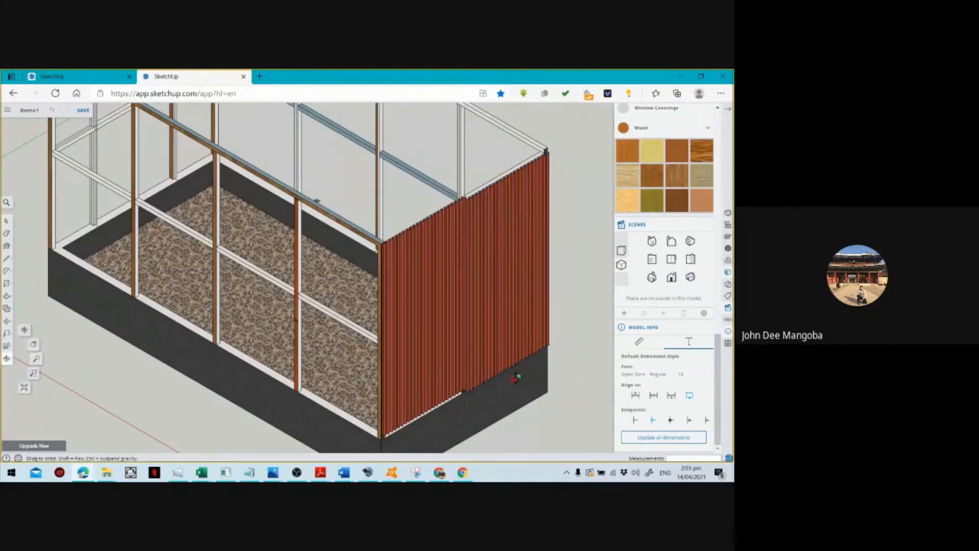
pyautogui.moveTo(515, 378); pyautogui.dragTo(282, 414)
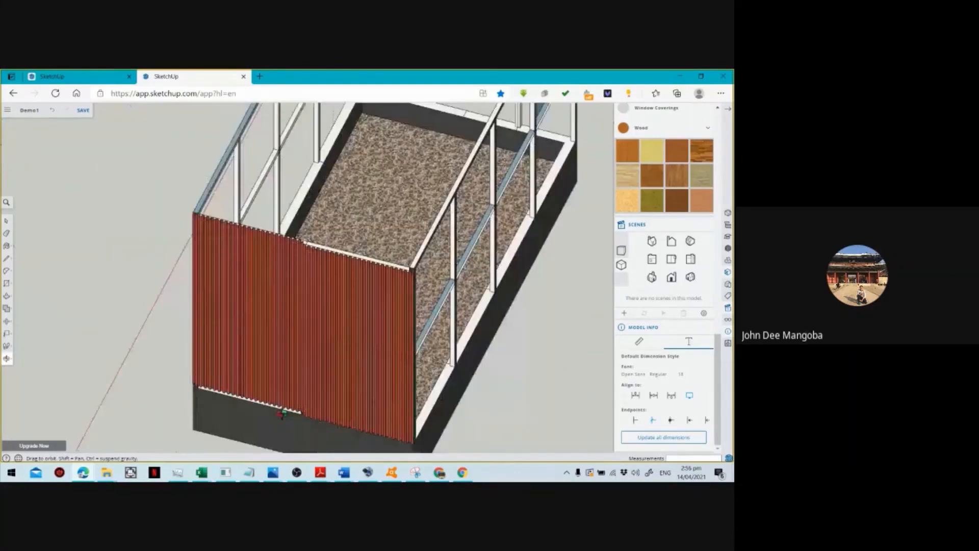
pyautogui.moveTo(357, 326); pyautogui.dragTo(339, 338)
pyautogui.scroll(2, 377, 313)
pyautogui.scroll(3, 377, 314)
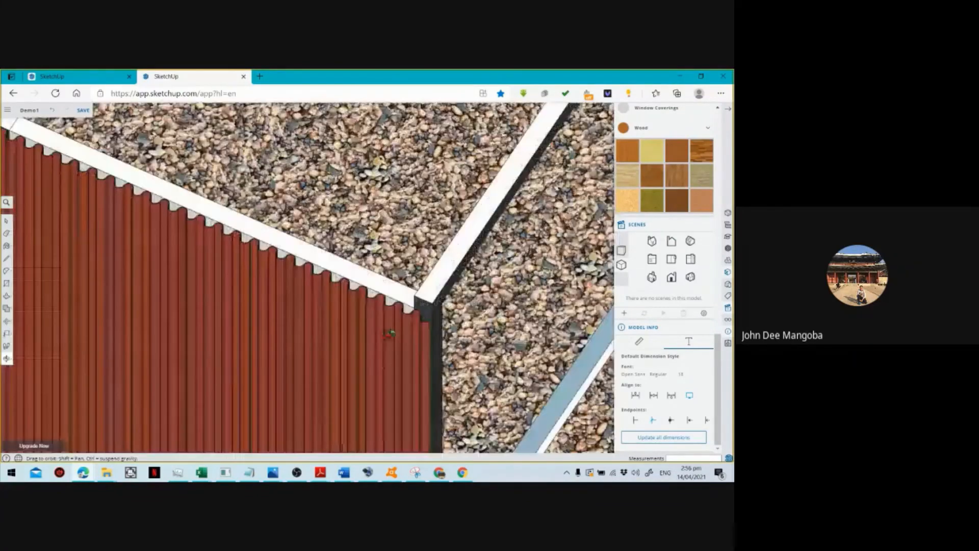
pyautogui.press('space')
pyautogui.click(416, 334)
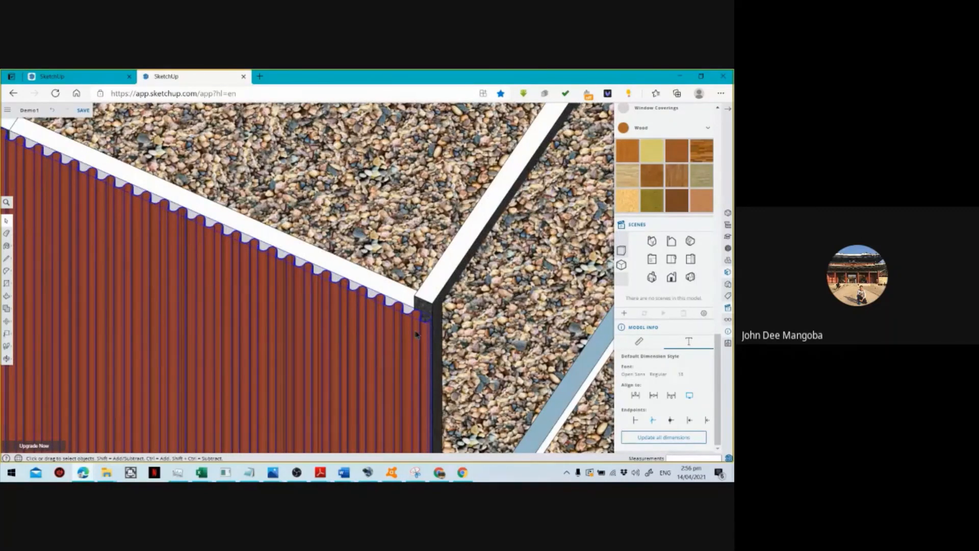
pyautogui.press('m')
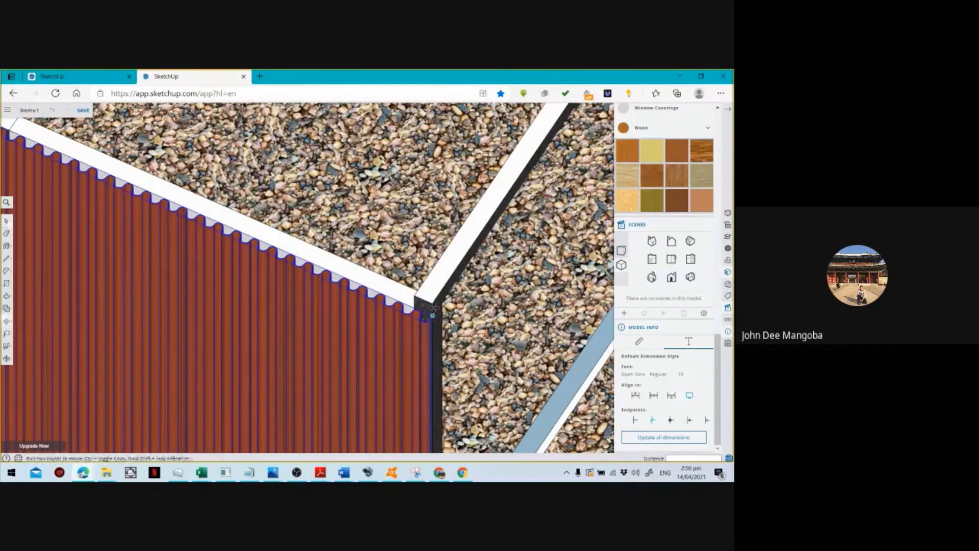
pyautogui.click(433, 314)
pyautogui.click(426, 305)
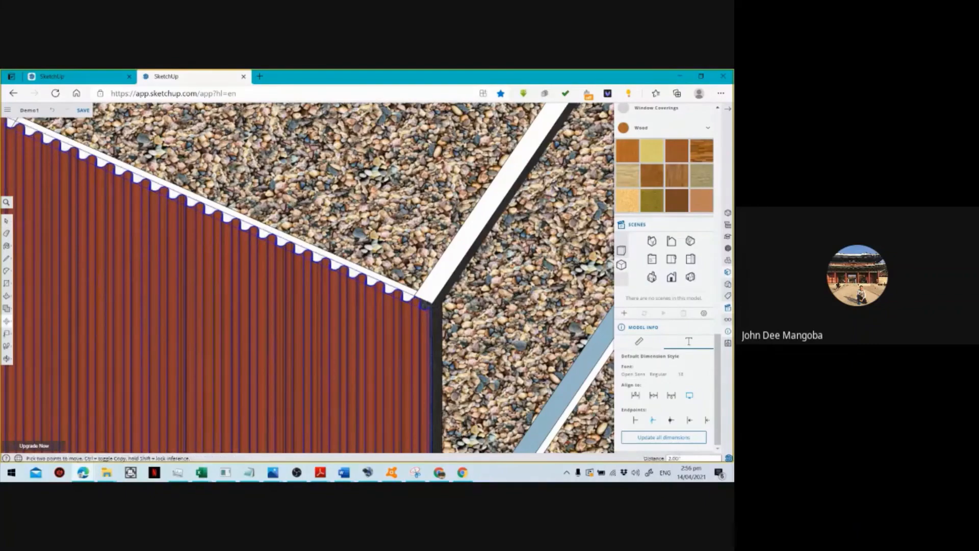
pyautogui.scroll(-2, 495, 293)
pyautogui.scroll(-4, 495, 293)
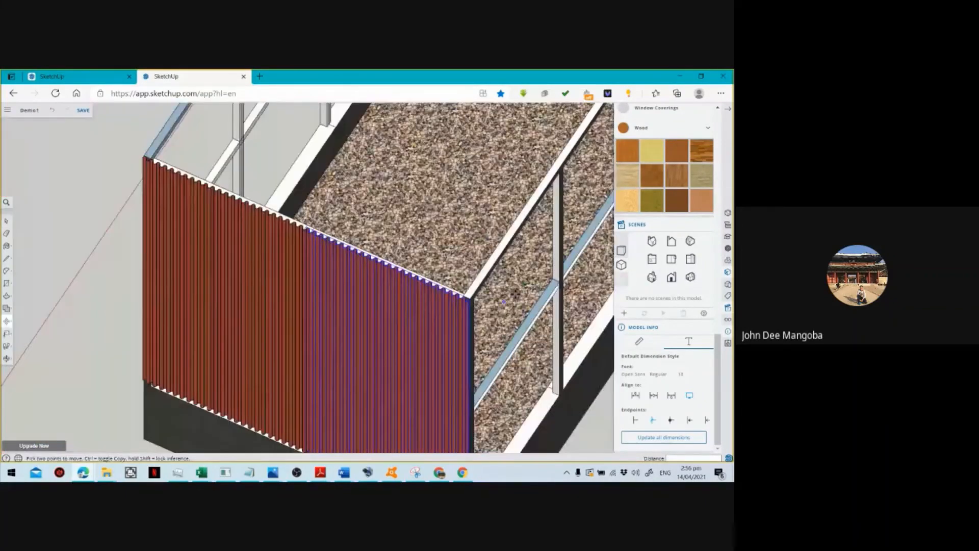
# Clear the selection and inspect the fully clad short end wall, its bottom edge, and the whole frame from the long side.
pyautogui.press('space')
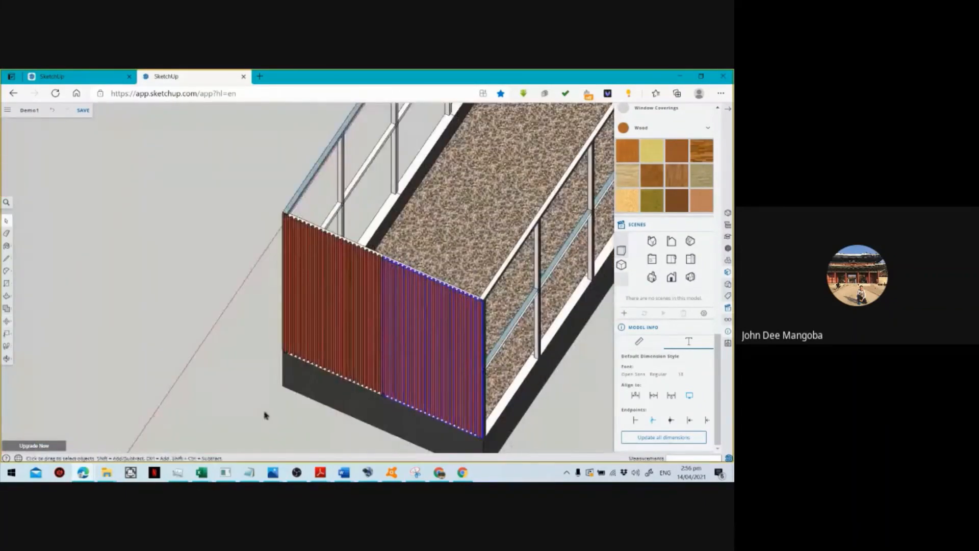
pyautogui.click(265, 415)
pyautogui.scroll(4, 400, 392)
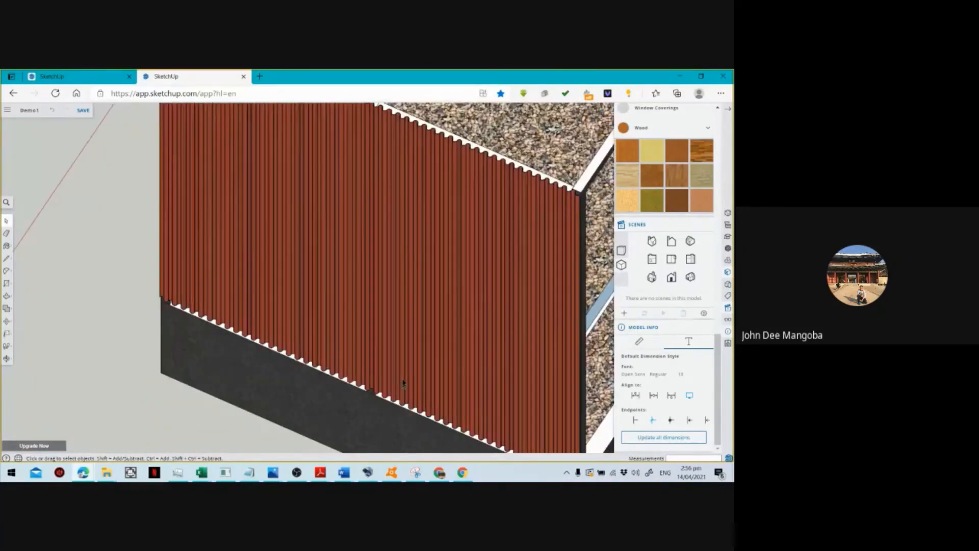
pyautogui.scroll(-1, 399, 362)
pyautogui.scroll(-3, 399, 355)
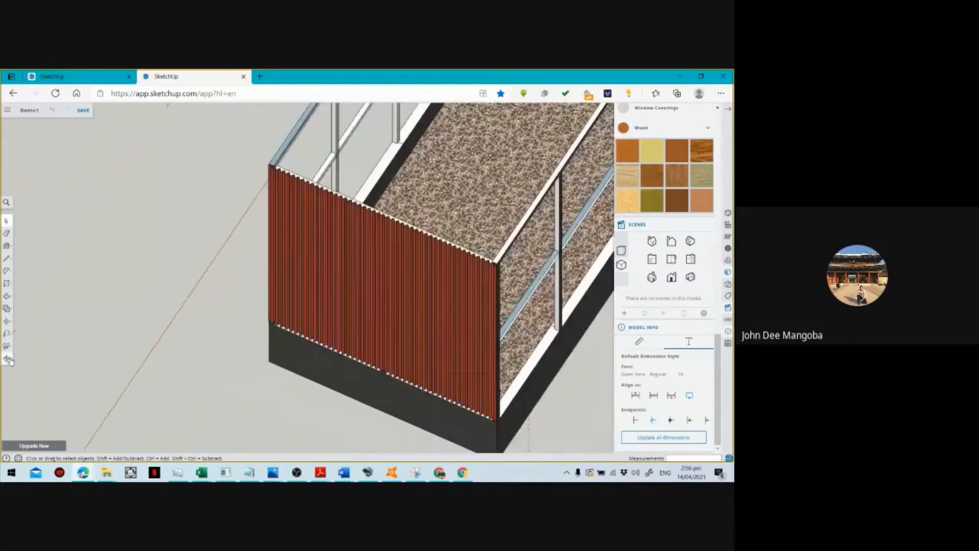
pyautogui.click(7, 359)
pyautogui.moveTo(327, 386); pyautogui.dragTo(164, 329)
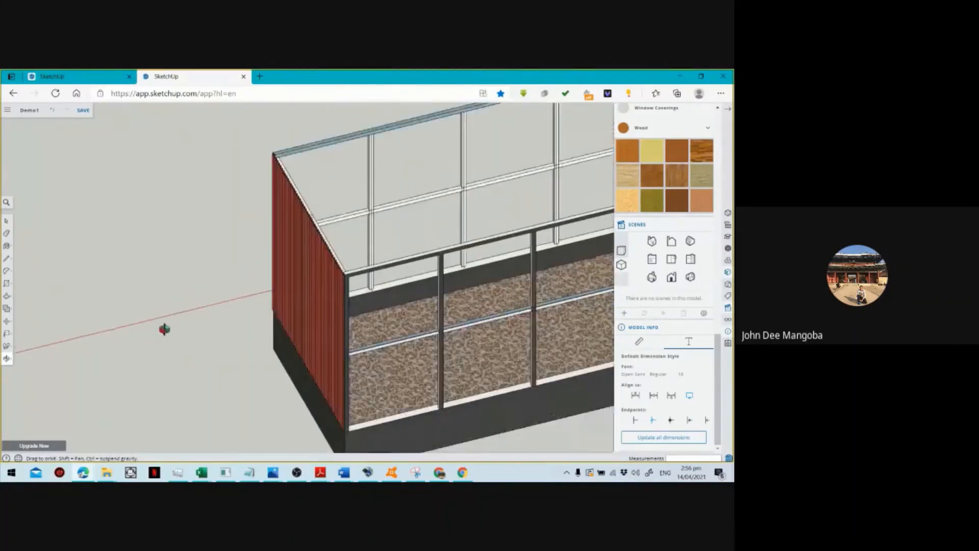
pyautogui.scroll(-3, 163, 329)
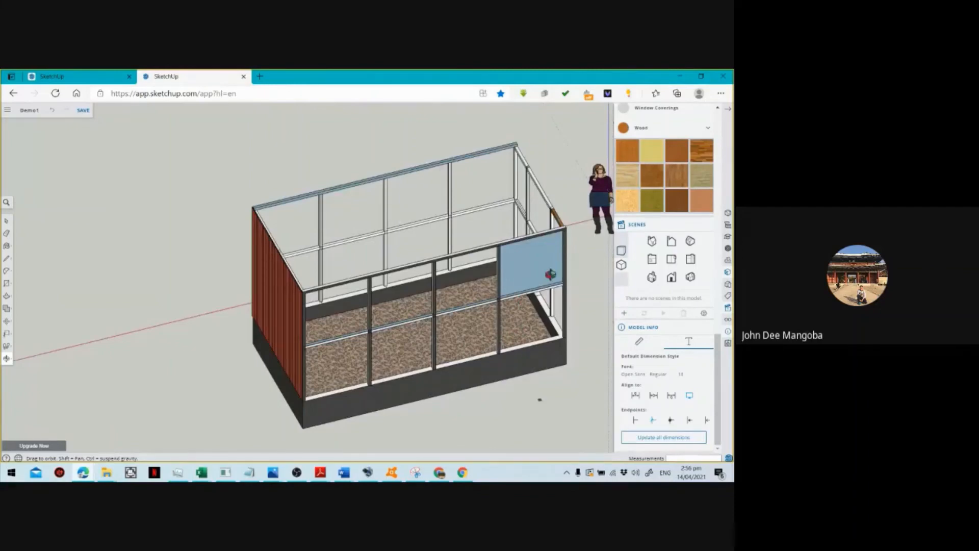
pyautogui.moveTo(455, 417); pyautogui.dragTo(392, 360)
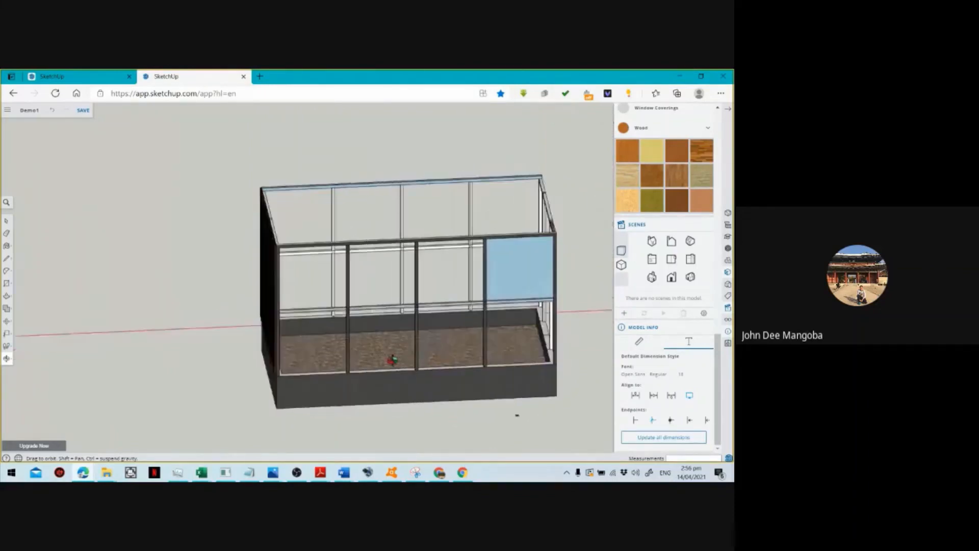
# Switch to the Google Meet windows and check the meeting chat for messages from the participants.
pyautogui.hotkey('alt', 'Tab')
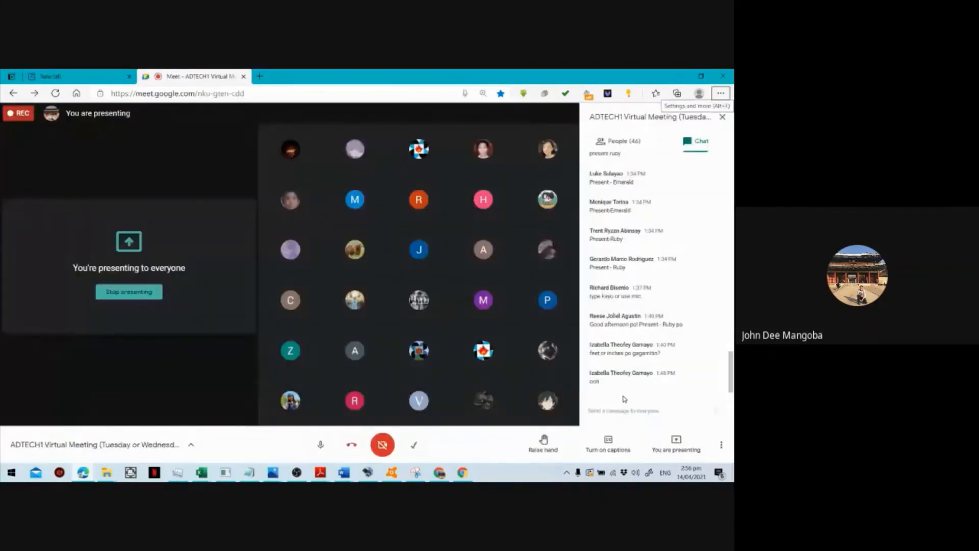
pyautogui.hotkey('alt', 'Tab')
pyautogui.hotkey('alt', 'Tab')
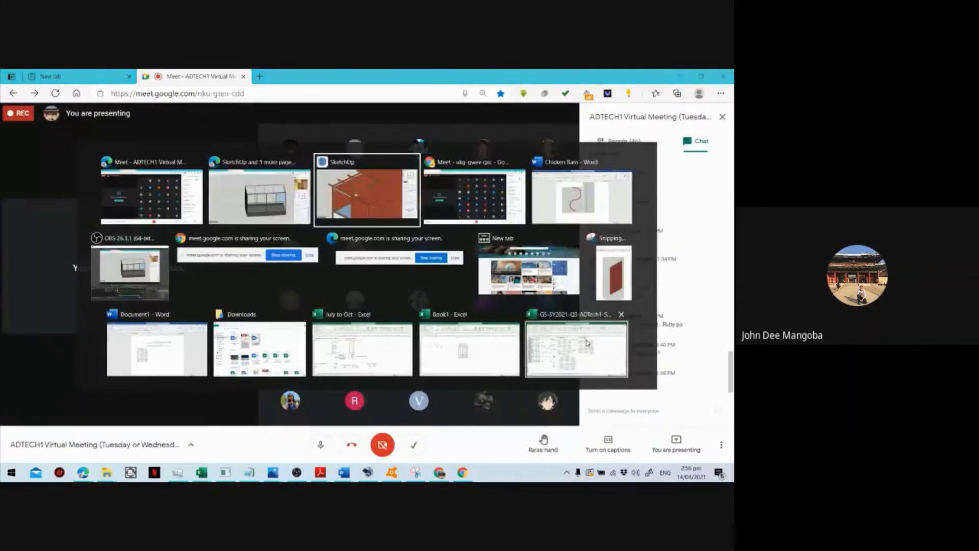
pyautogui.click(427, 201)
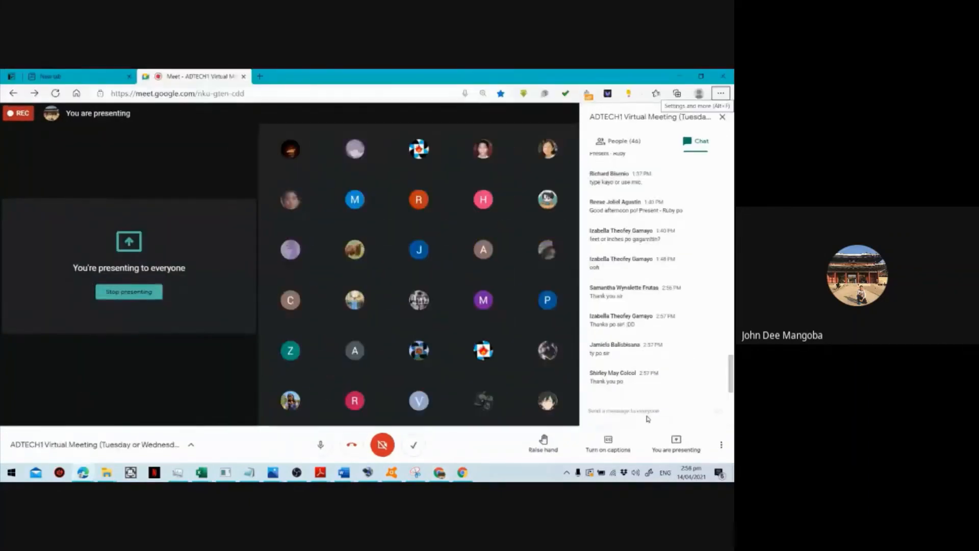